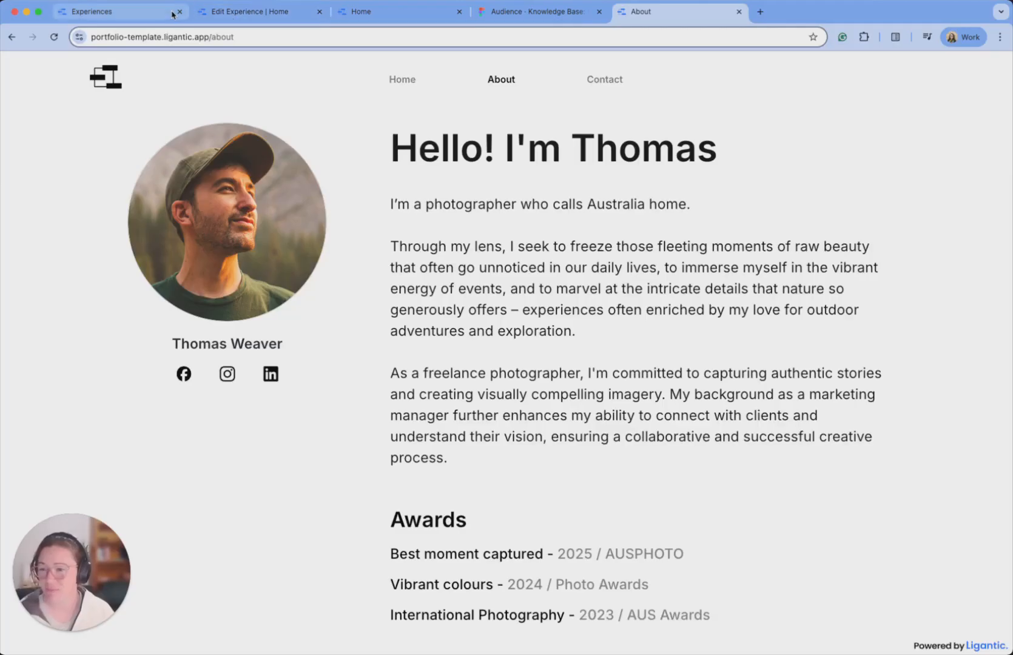
From the Experiences page, open a new experience form in the Portfolio Demo space.
{"action": "left_click", "coordinate": [144, 17]}
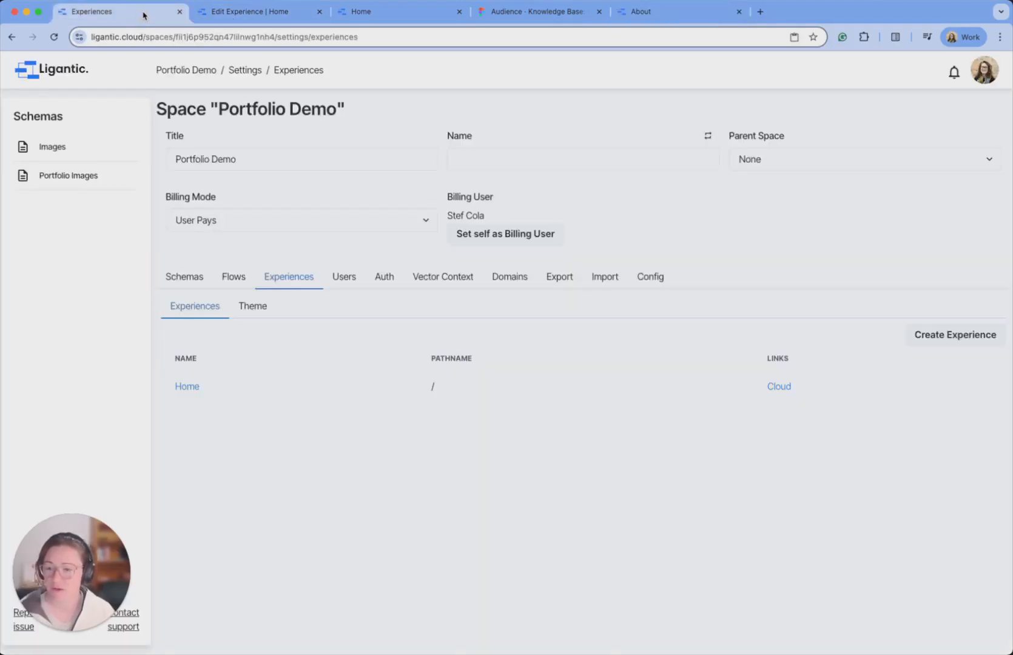
{"action": "left_click", "coordinate": [178, 70]}
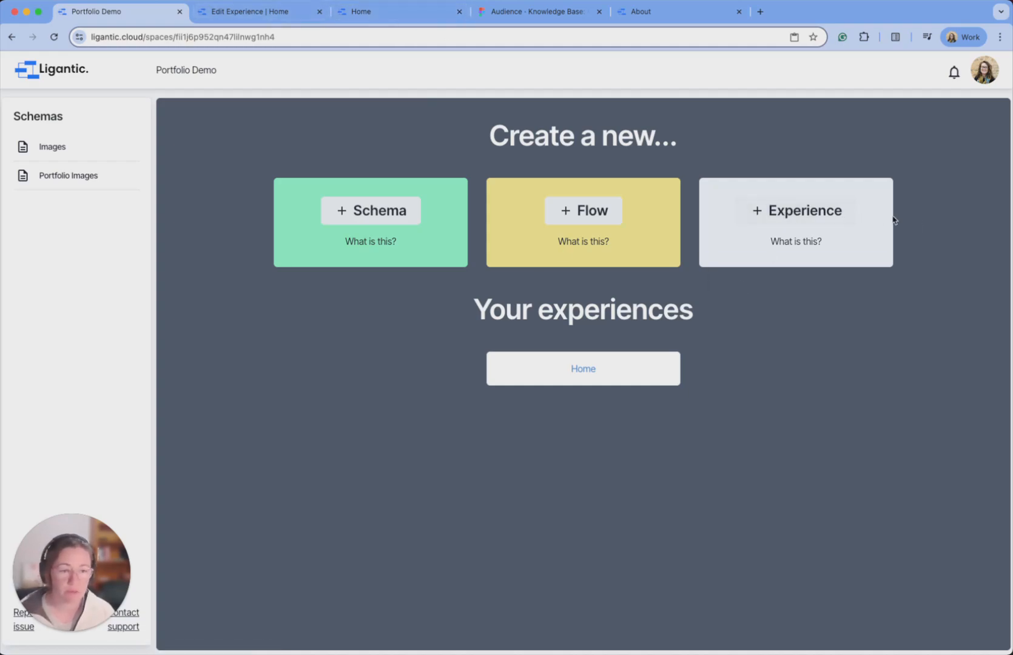
{"action": "left_click", "coordinate": [800, 211]}
Create the experience named About, appending the owner's name to its title, at pathname about.
{"action": "left_click", "coordinate": [215, 196]}
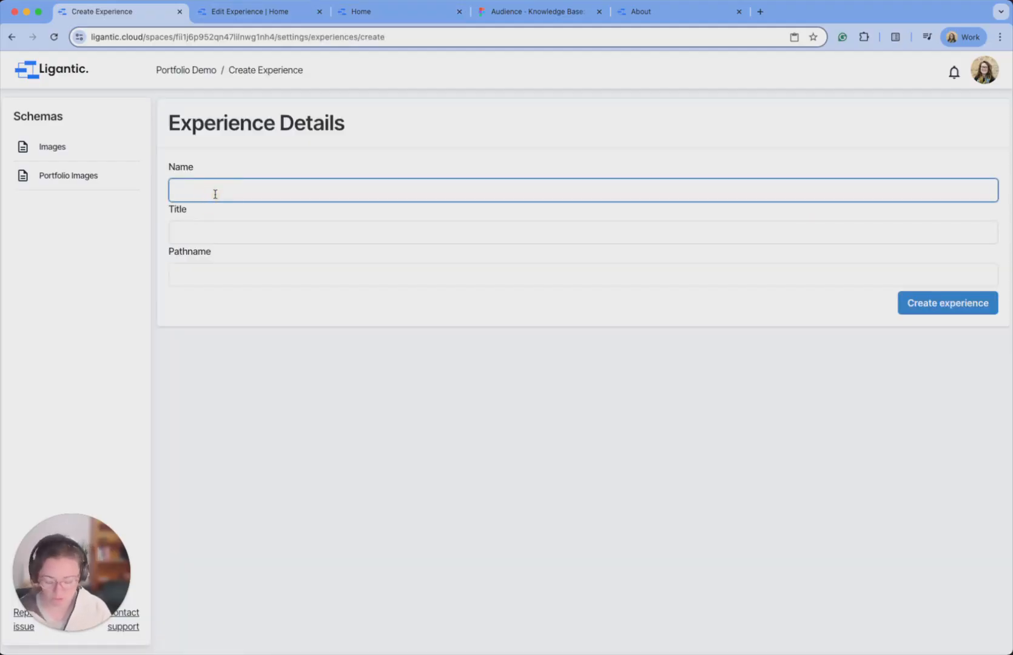
{"action": "type", "text": "About P"}
{"action": "key", "text": "BackSpace"}
{"action": "key", "text": "BackSpace"}
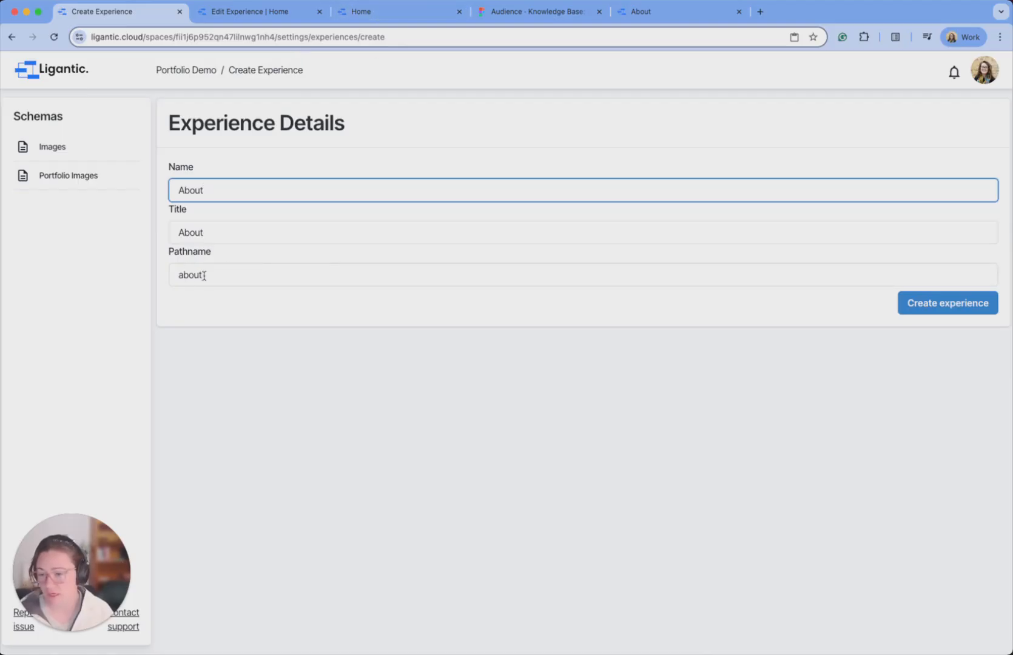
{"action": "left_click", "coordinate": [242, 236]}
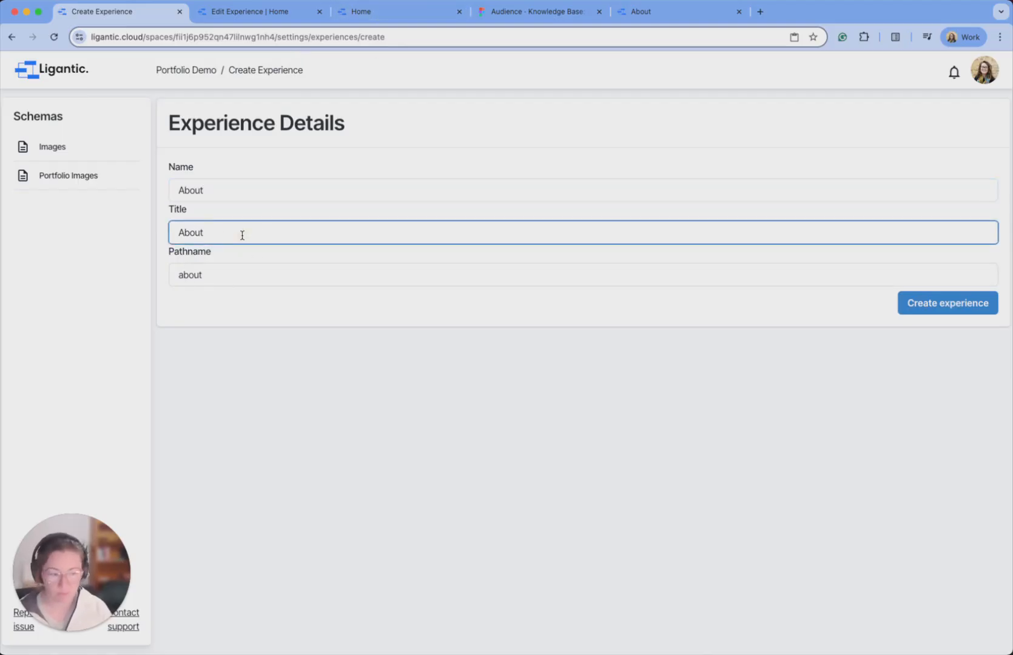
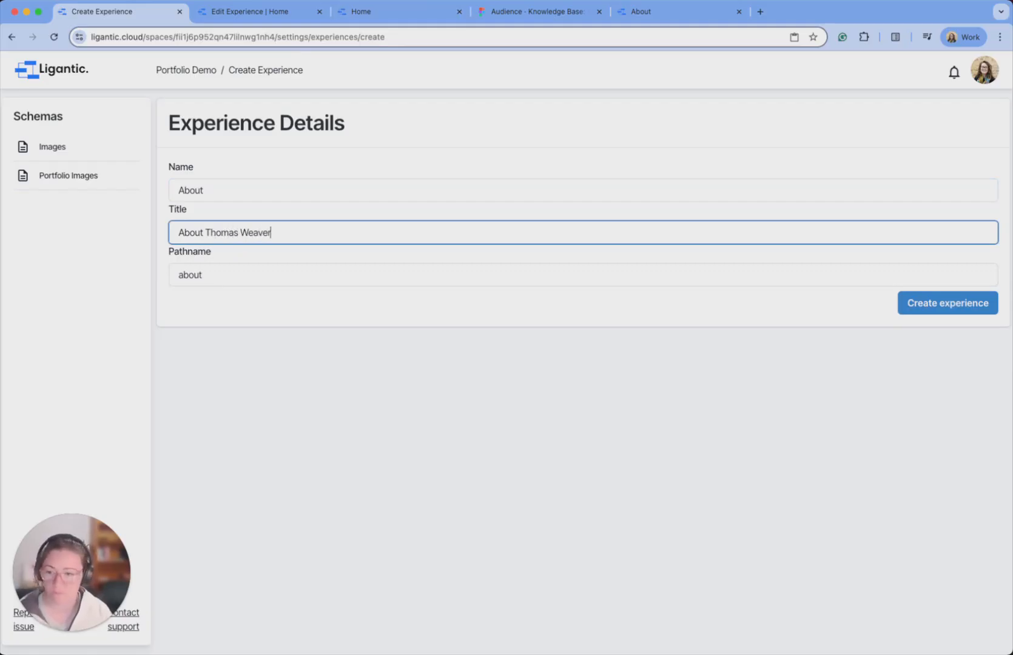
{"action": "left_click", "coordinate": [289, 318]}
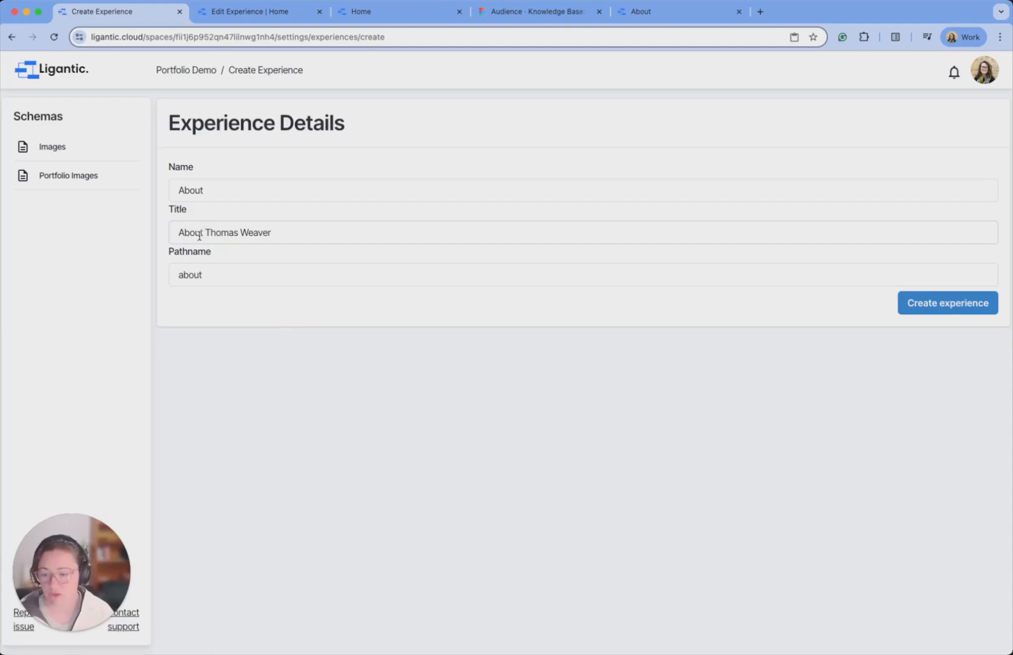
{"action": "left_click", "coordinate": [962, 307]}
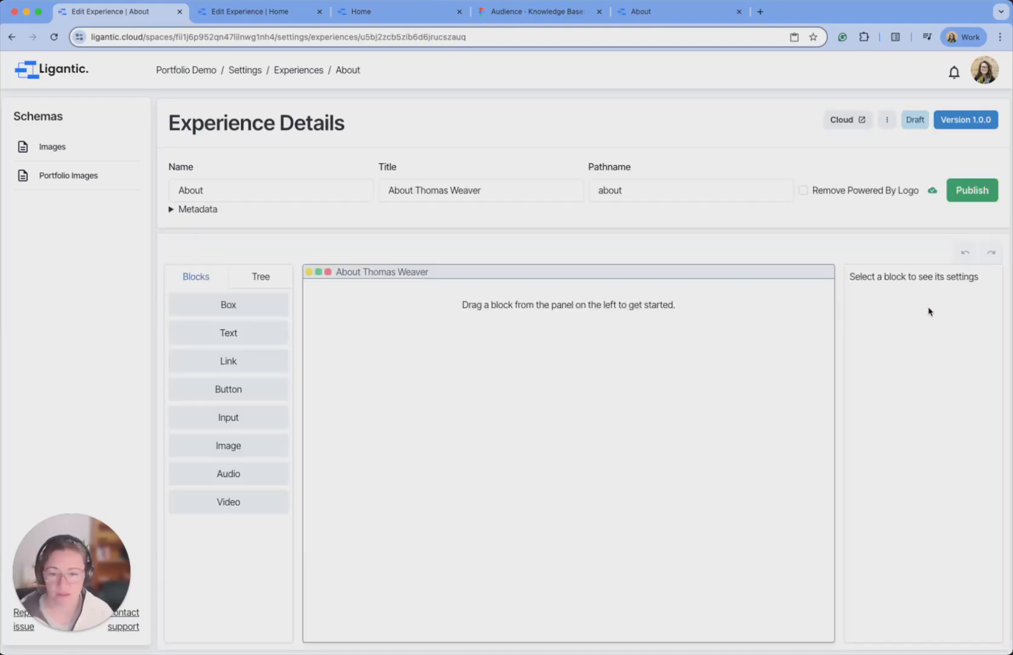
Add an empty Box to the About page, publish it, and view the live about address.
{"action": "left_click_drag", "start_coordinate": [223, 301], "coordinate": [430, 306]}
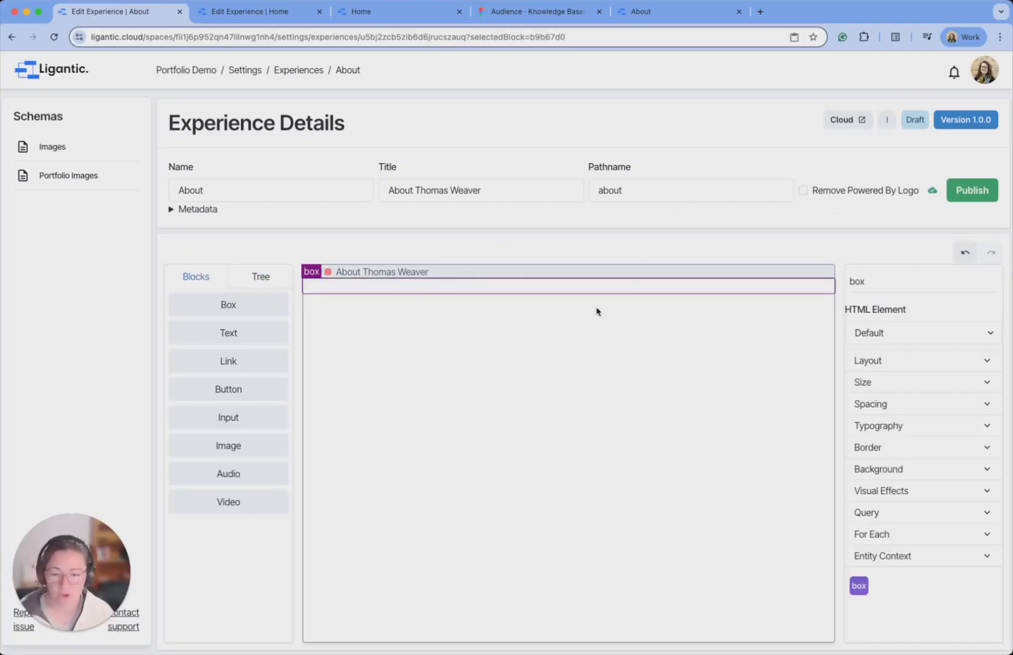
{"action": "left_click", "coordinate": [983, 191]}
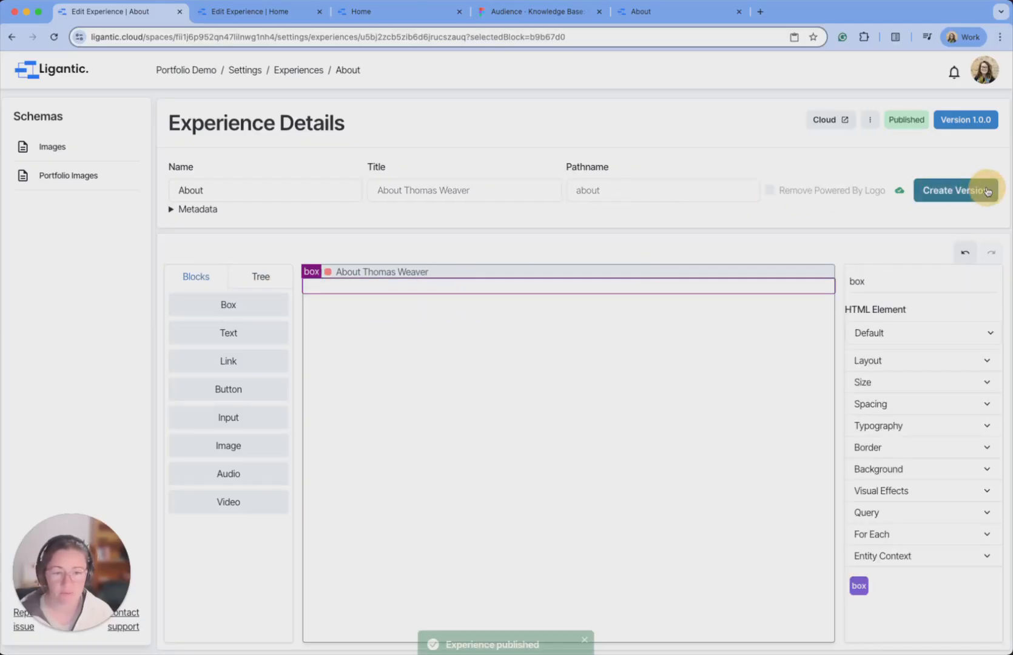
{"action": "left_click", "coordinate": [840, 121]}
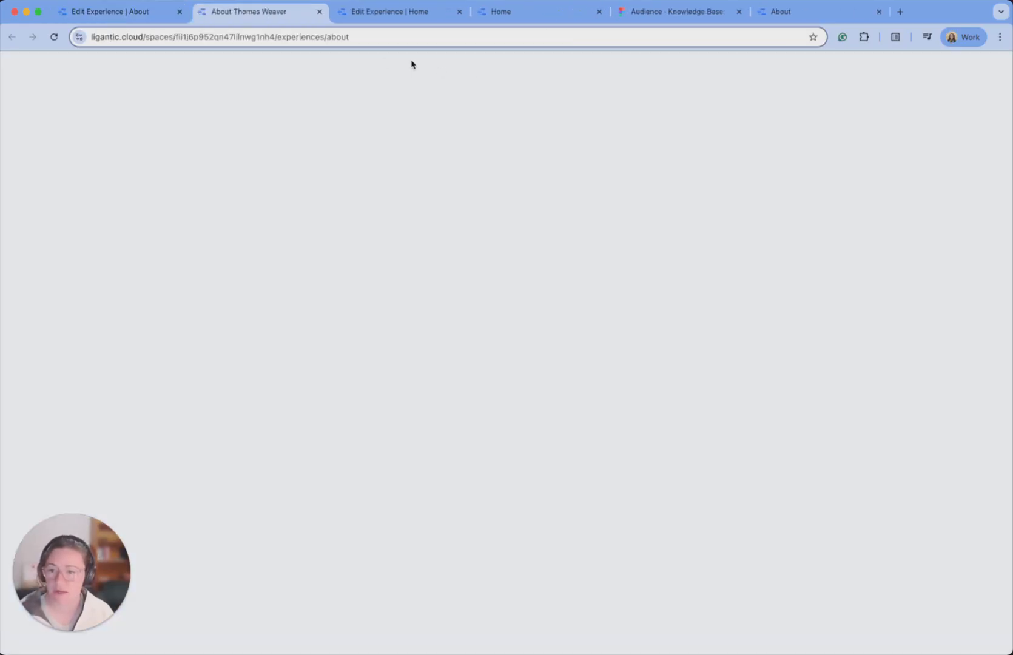
{"action": "left_click", "coordinate": [352, 37]}
{"action": "double_click", "coordinate": [334, 38]}
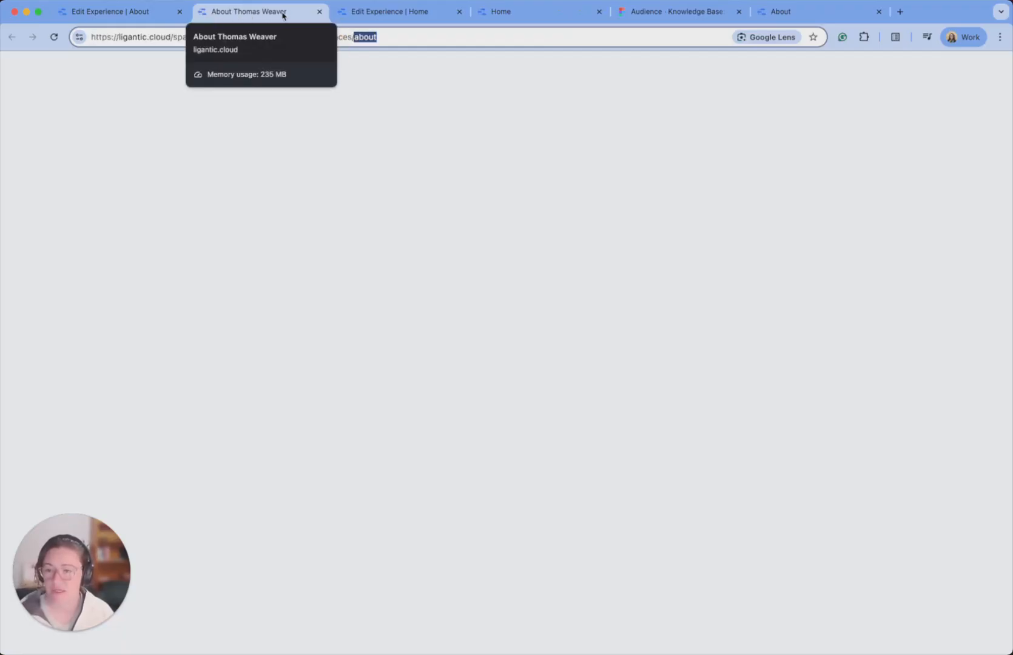
{"action": "left_click", "coordinate": [146, 12]}
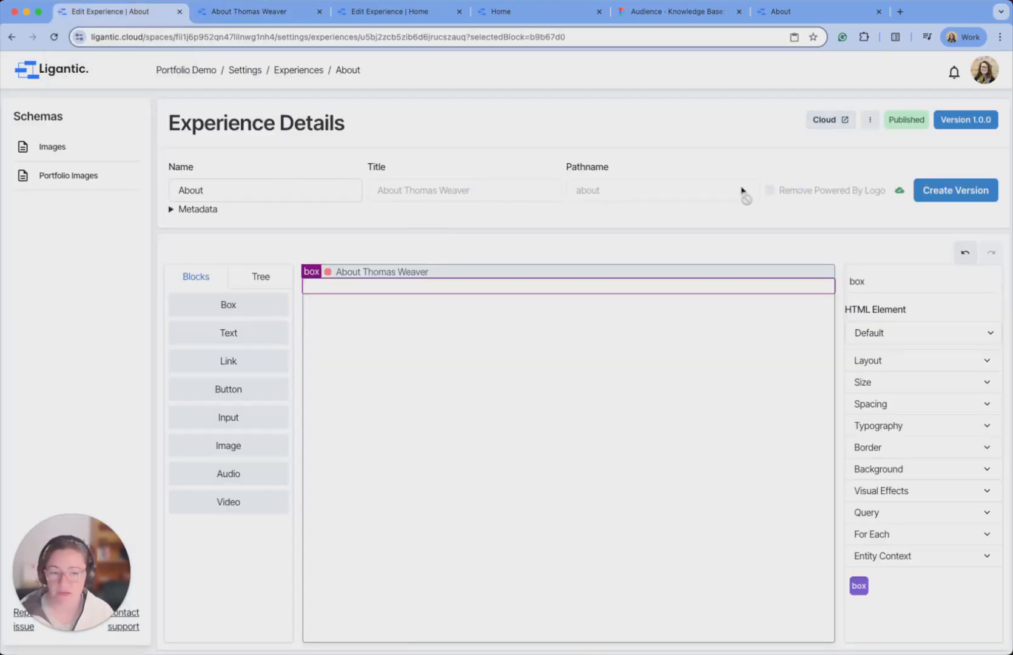
Create draft version 1.0.1 of About, then switch to the Home experience editor.
{"action": "left_click", "coordinate": [937, 195]}
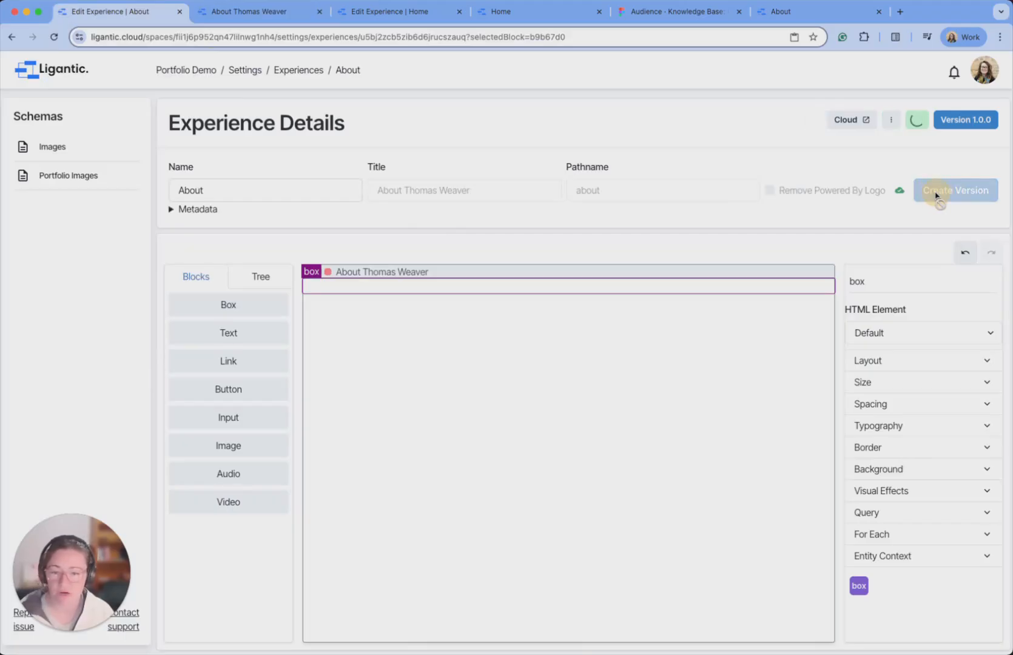
{"action": "left_click", "coordinate": [498, 190]}
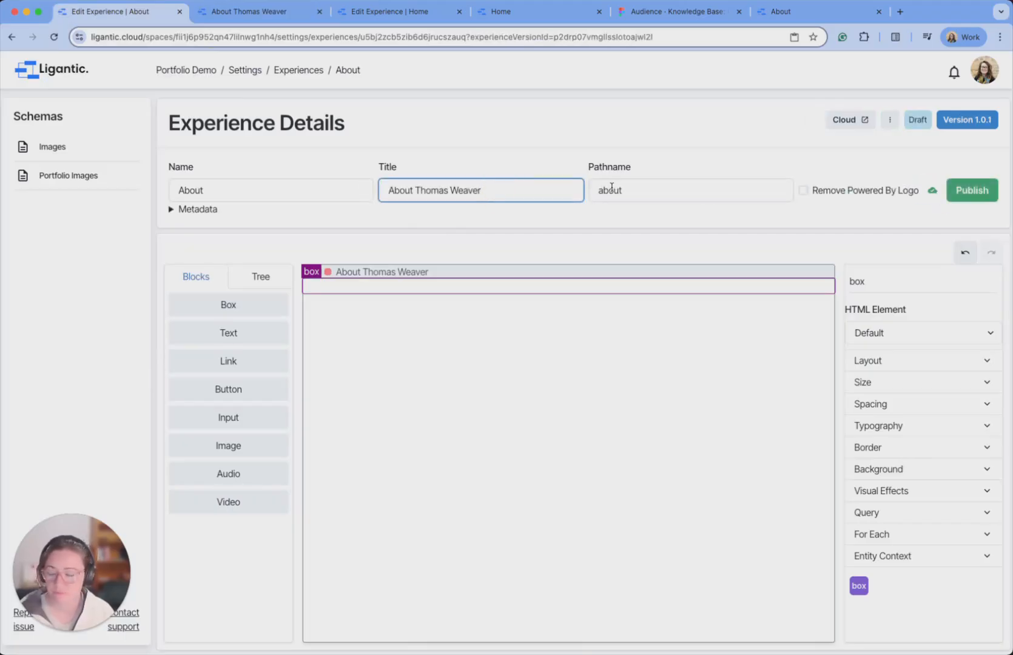
{"action": "left_click", "coordinate": [251, 189]}
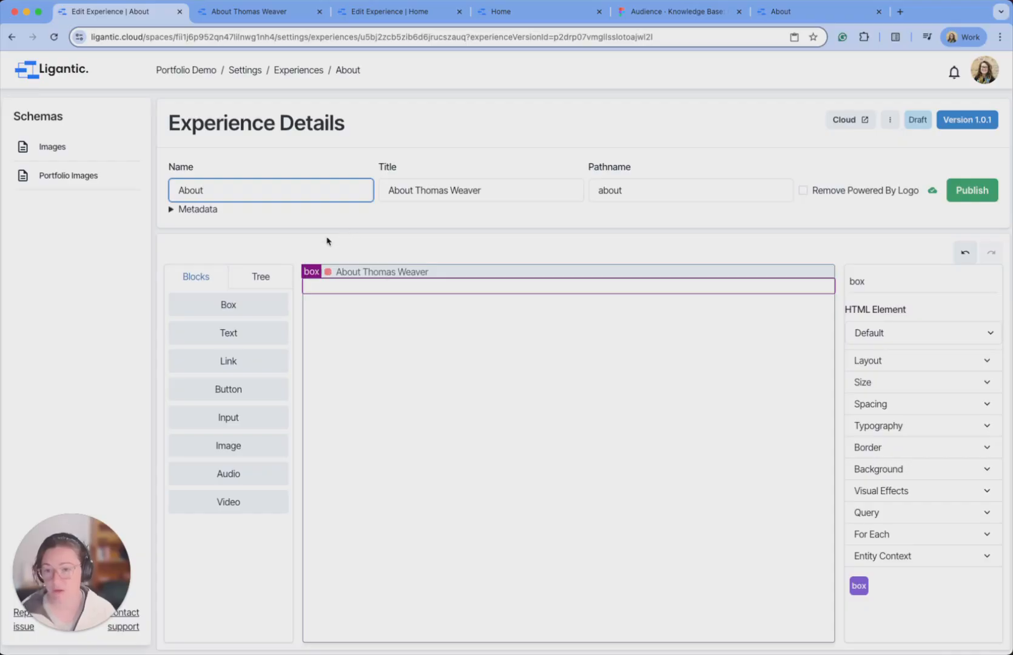
{"action": "left_click", "coordinate": [375, 13]}
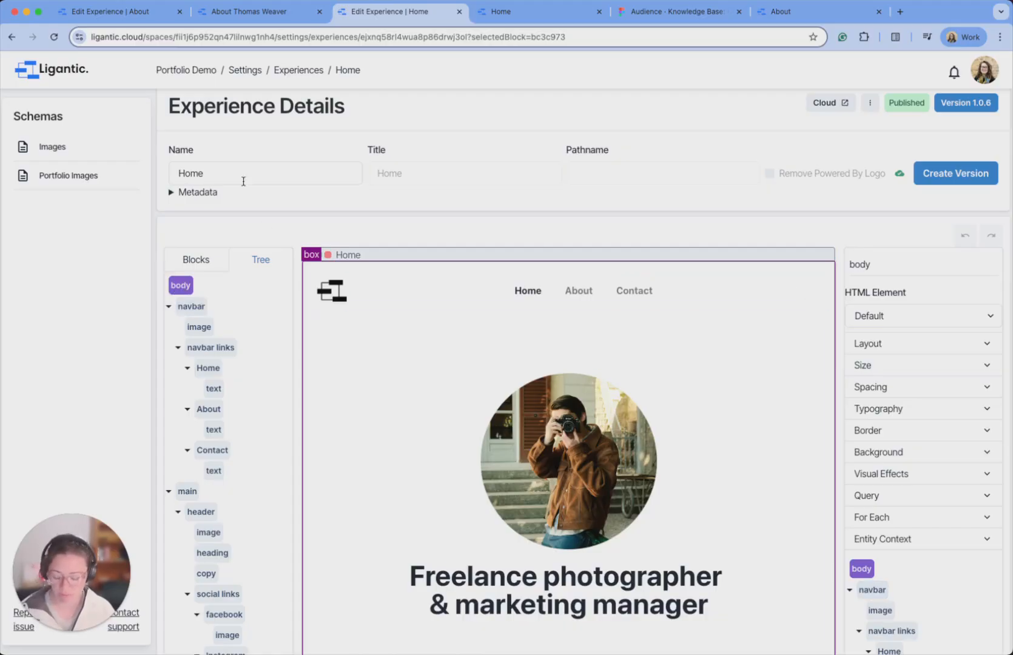
Copy the Home page's body block and paste it over the About page's box.
{"action": "right_click", "coordinate": [191, 279]}
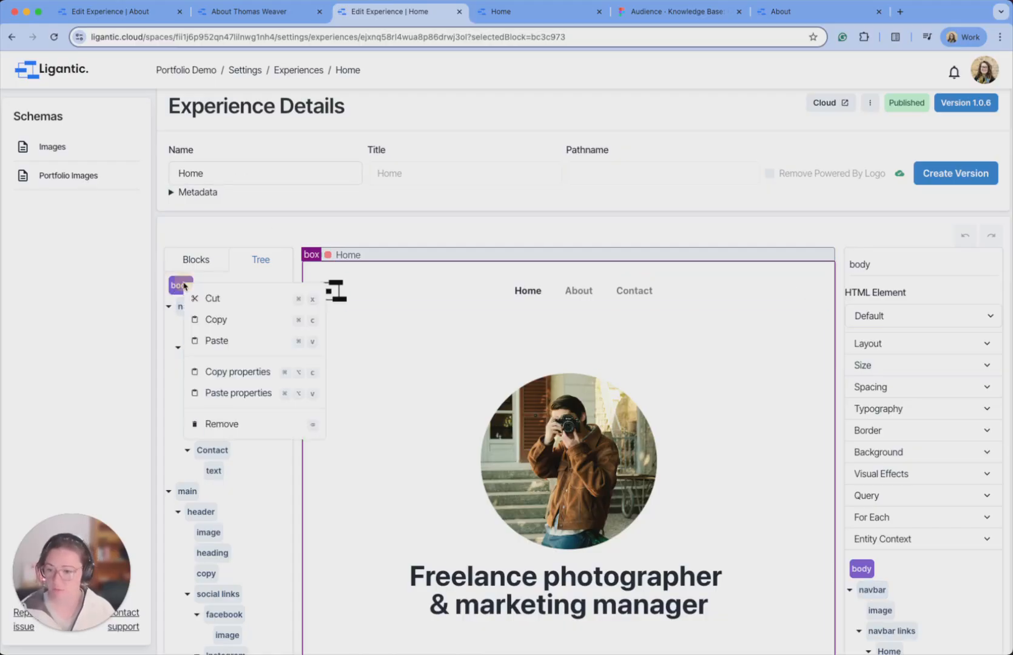
{"action": "left_click", "coordinate": [216, 318]}
{"action": "left_click", "coordinate": [140, 12]}
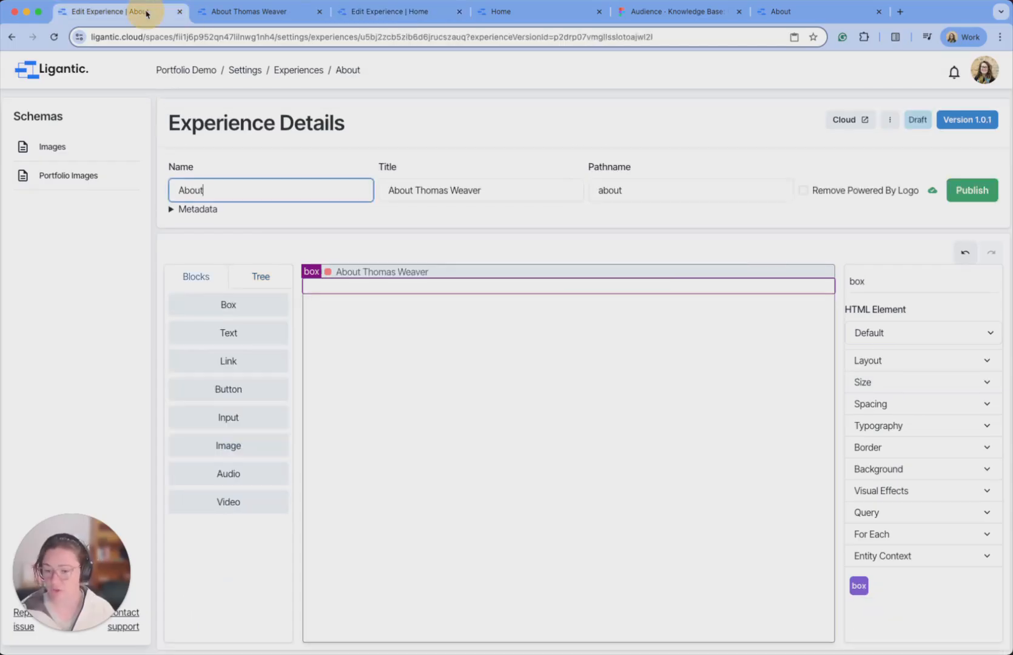
{"action": "left_click", "coordinate": [259, 279]}
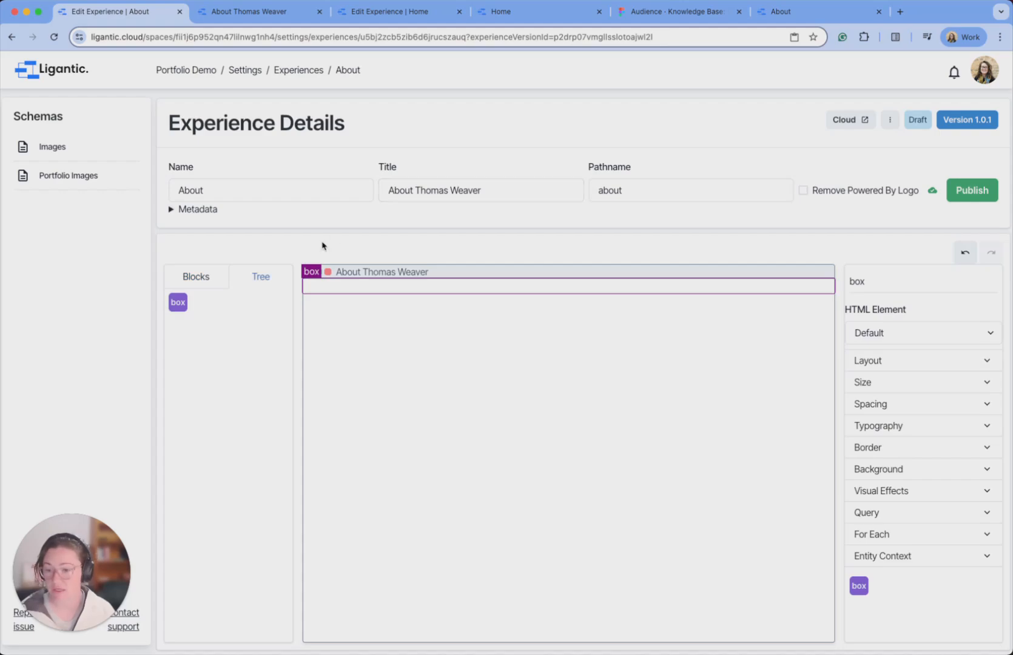
{"action": "right_click", "coordinate": [177, 304]}
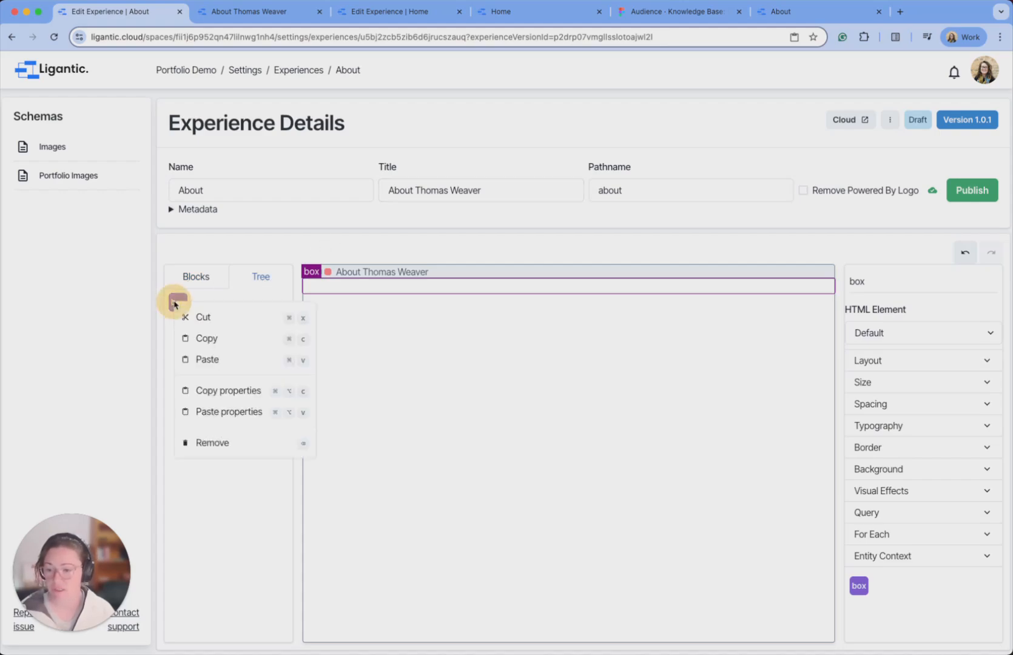
{"action": "left_click", "coordinate": [204, 357]}
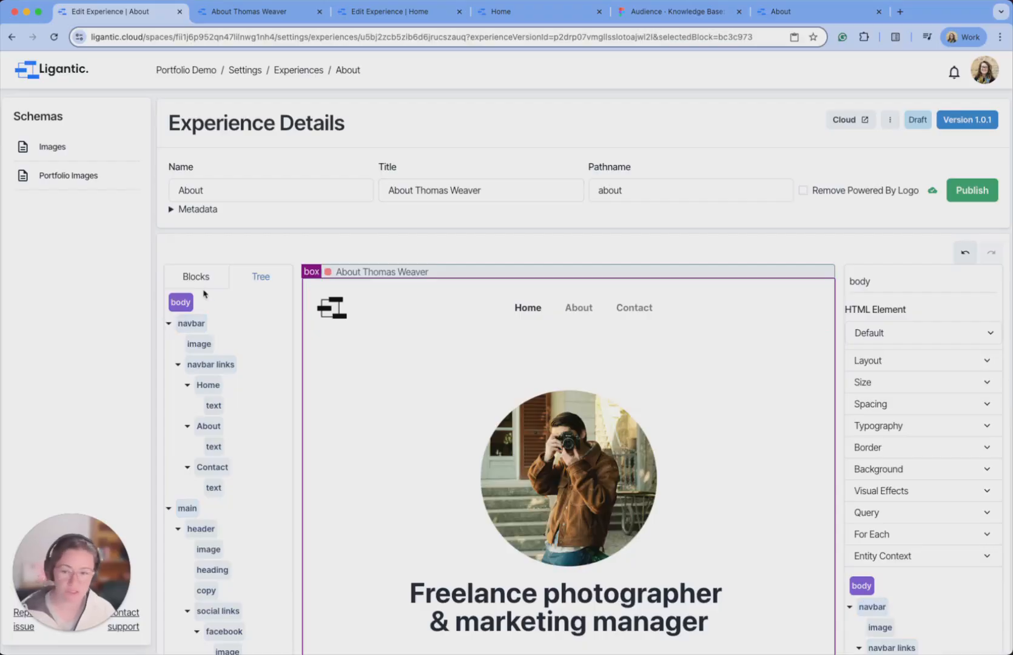
Delete the pasted header and portfolio blocks, leaving the navbar and an empty main.
{"action": "scroll", "coordinate": [204, 291], "scroll_direction": "down", "scroll_amount": 3}
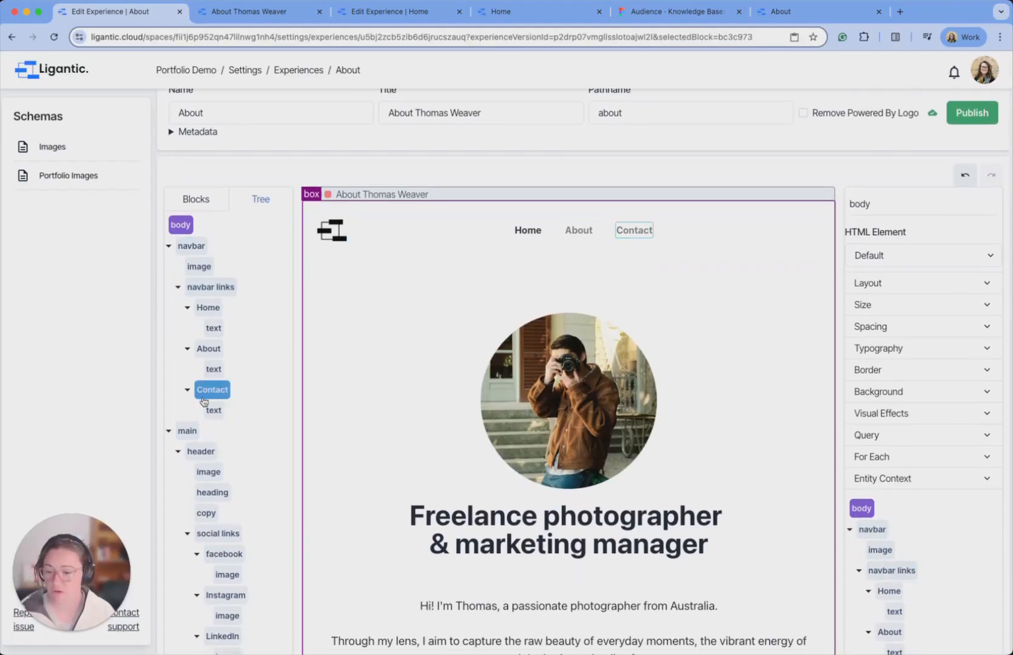
{"action": "scroll", "coordinate": [203, 412], "scroll_direction": "down", "scroll_amount": 1}
{"action": "scroll", "coordinate": [203, 412], "scroll_direction": "down", "scroll_amount": 2}
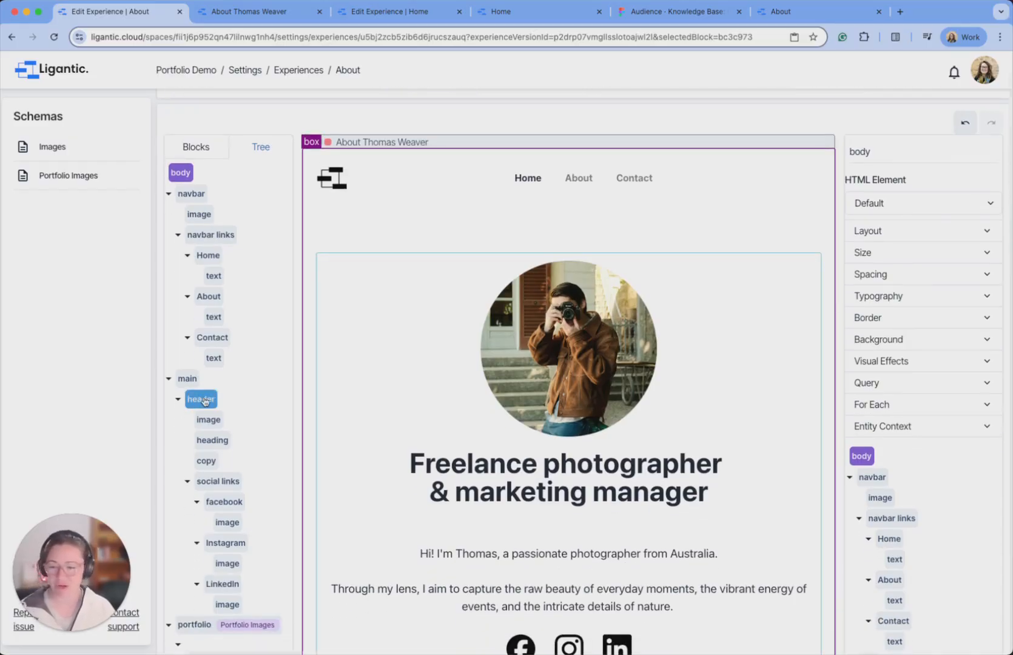
{"action": "left_click", "coordinate": [204, 400]}
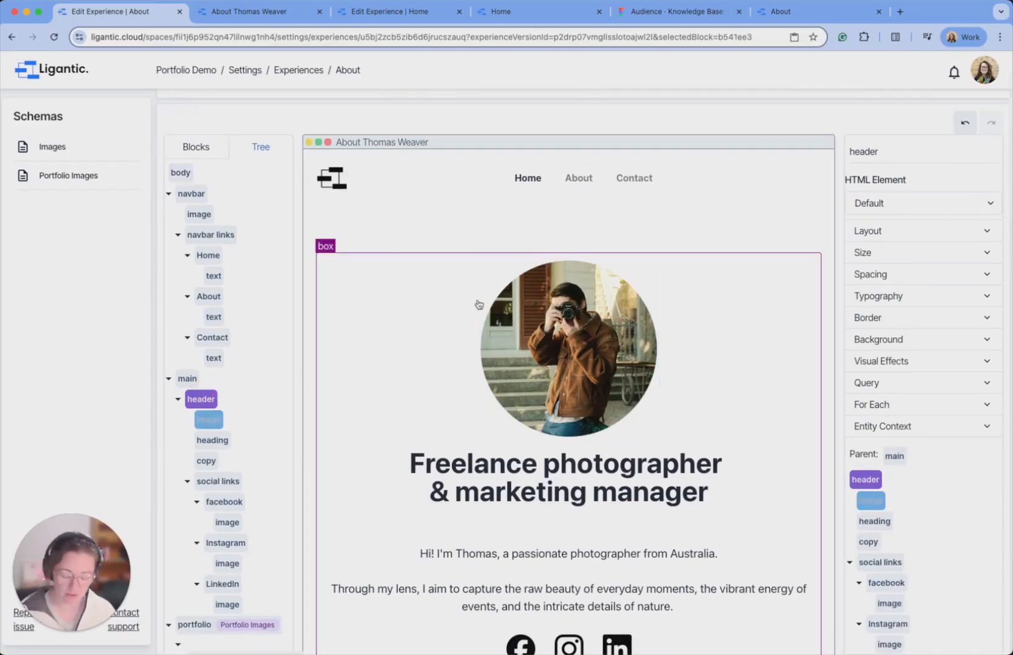
{"action": "key", "text": "BackSpace"}
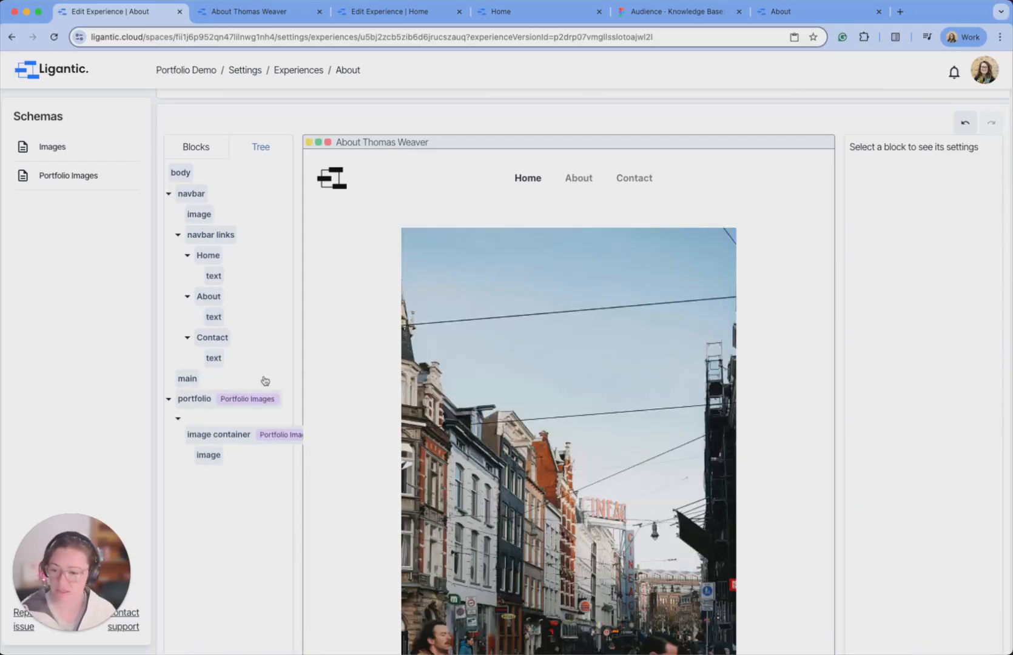
{"action": "left_click", "coordinate": [200, 400]}
{"action": "key", "text": "BackSpace"}
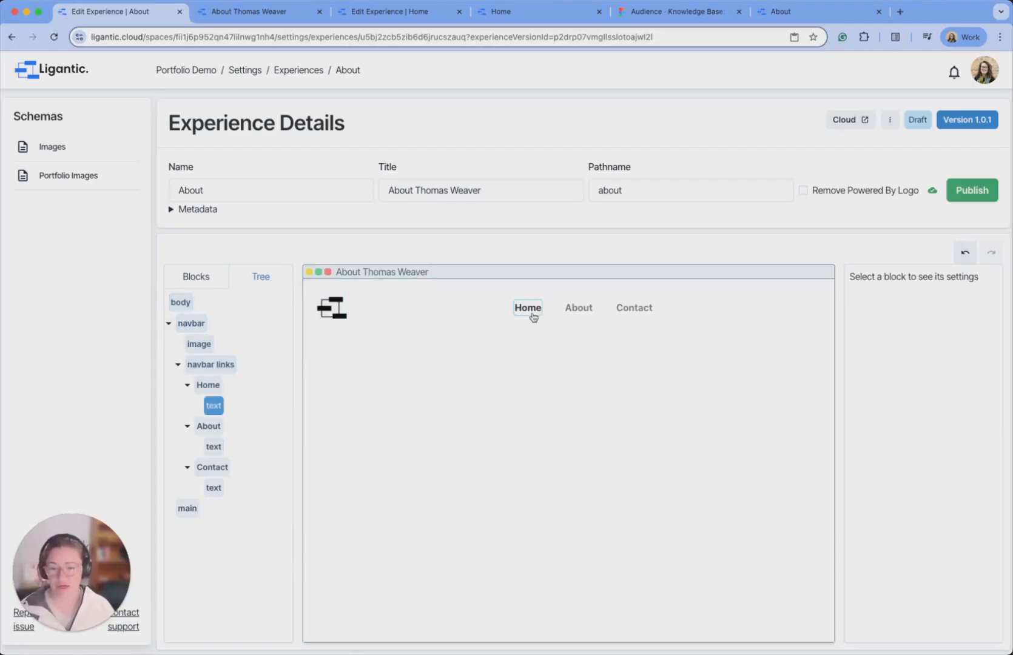
Clear the About nav link's text colour so it shows dark.
{"action": "left_click", "coordinate": [576, 310]}
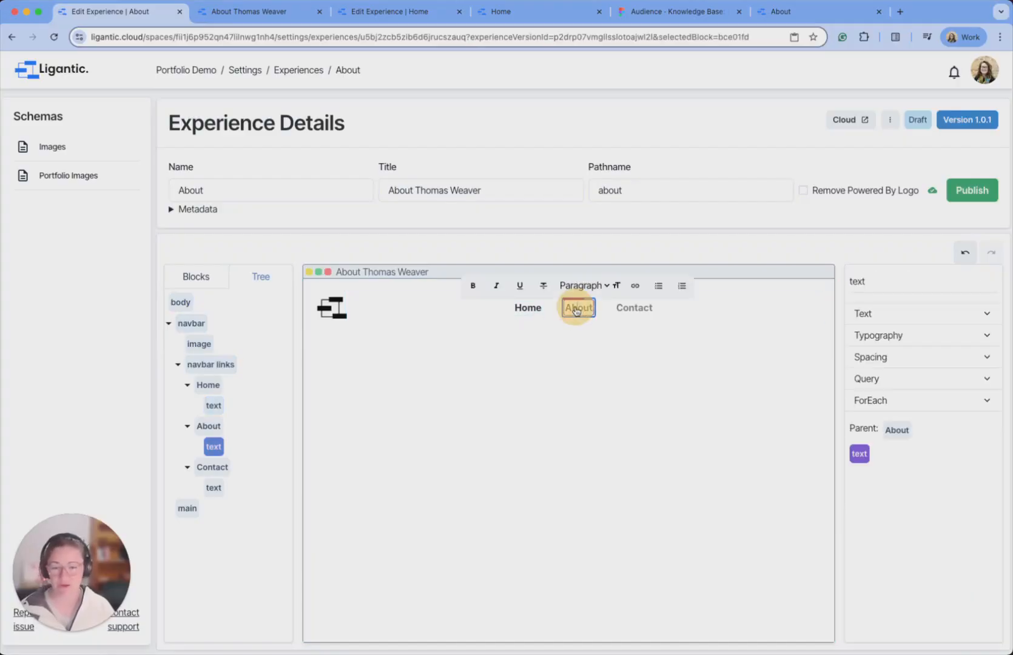
{"action": "left_click", "coordinate": [927, 337]}
{"action": "left_click", "coordinate": [929, 384]}
{"action": "left_click_drag", "start_coordinate": [921, 515], "coordinate": [873, 515]}
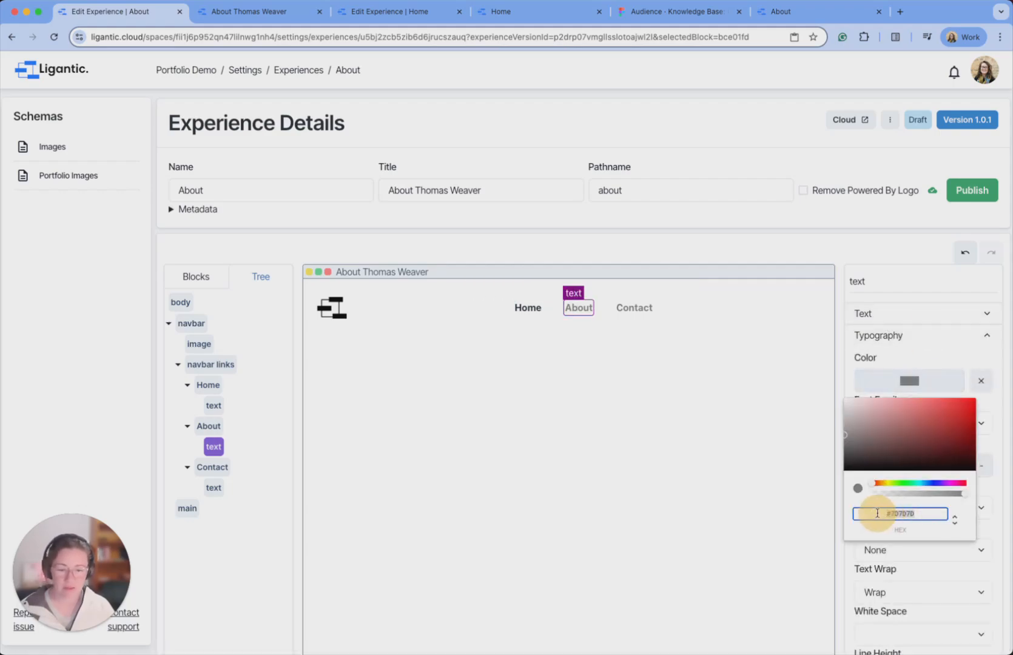
{"action": "left_click", "coordinate": [952, 357]}
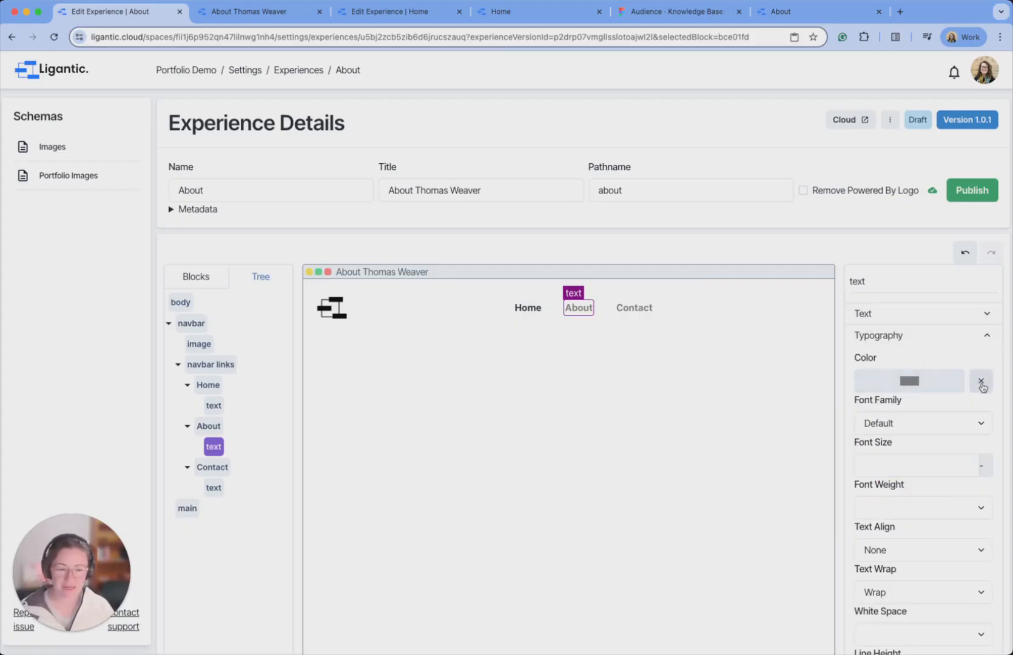
{"action": "left_click", "coordinate": [982, 387]}
{"action": "left_click", "coordinate": [640, 358]}
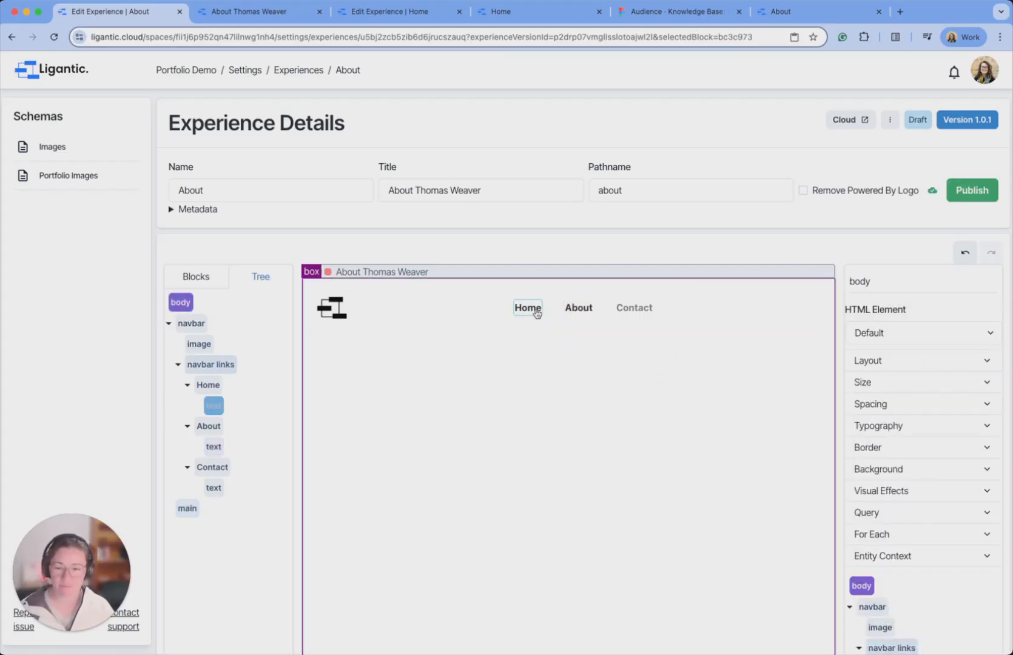
Set the Home link text colour to grey #7D7D7D, publish, and view the live page.
{"action": "left_click", "coordinate": [534, 311]}
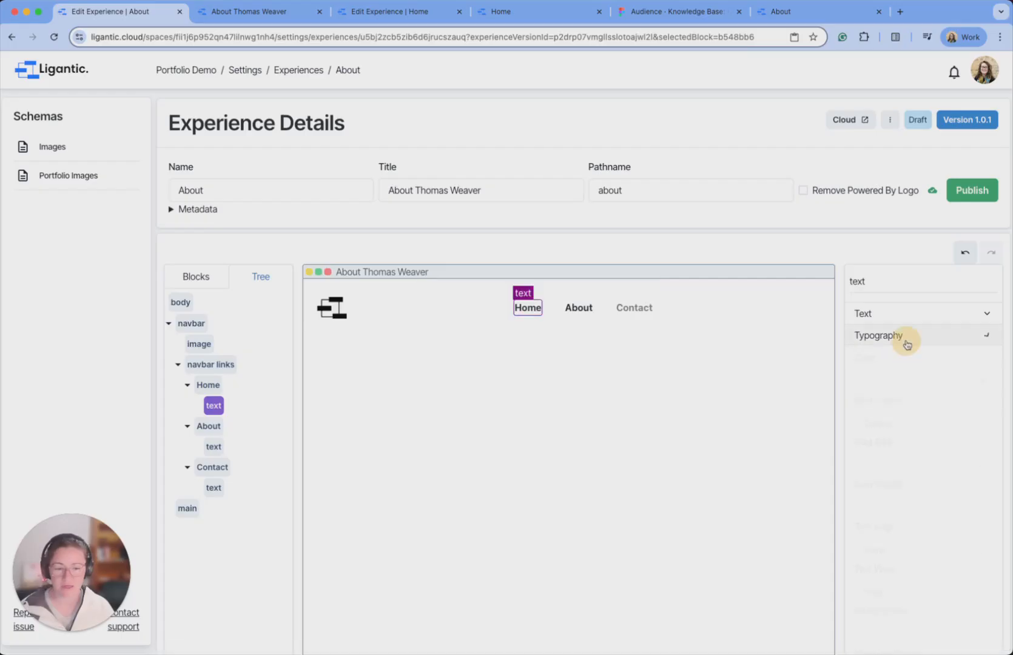
{"action": "left_click", "coordinate": [905, 336]}
{"action": "left_click", "coordinate": [917, 383]}
{"action": "left_click_drag", "start_coordinate": [917, 515], "coordinate": [877, 514]}
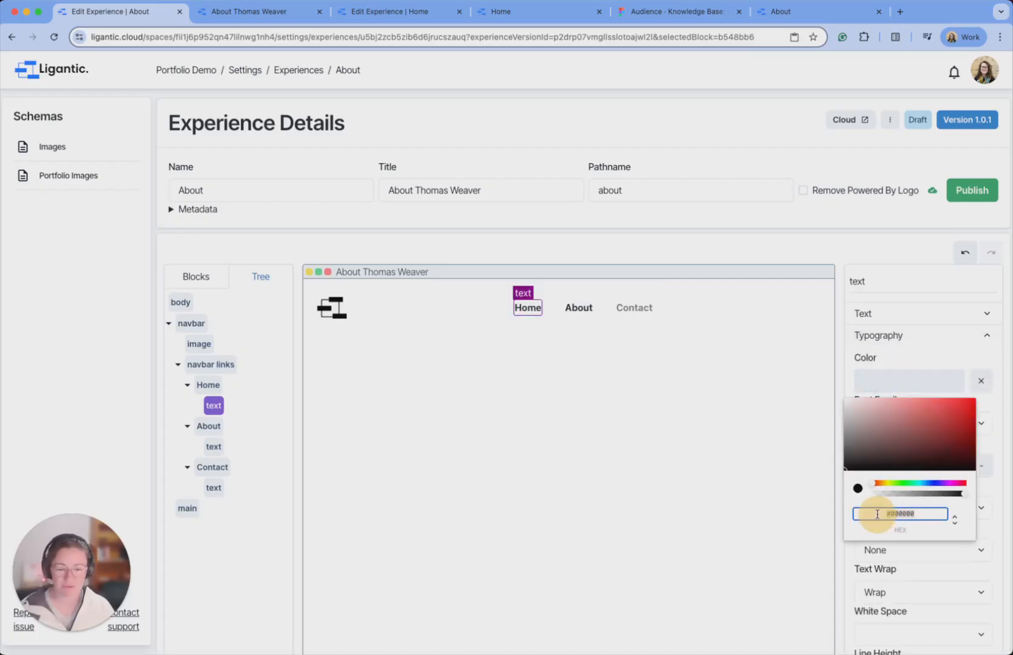
{"action": "type", "text": "#7D7D7D"}
{"action": "left_click", "coordinate": [794, 493]}
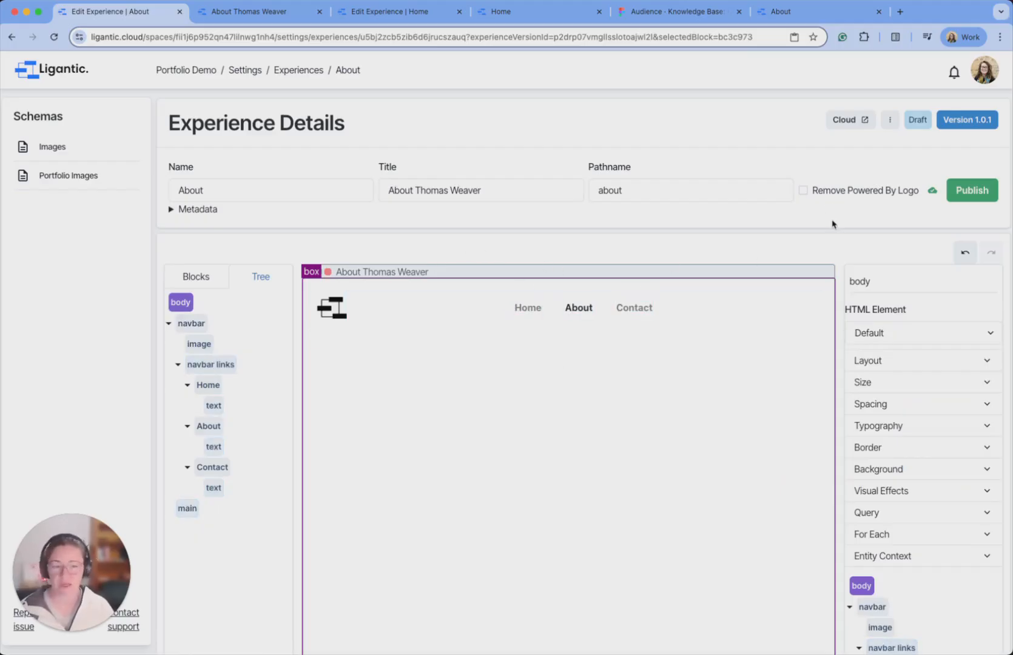
{"action": "left_click", "coordinate": [983, 193]}
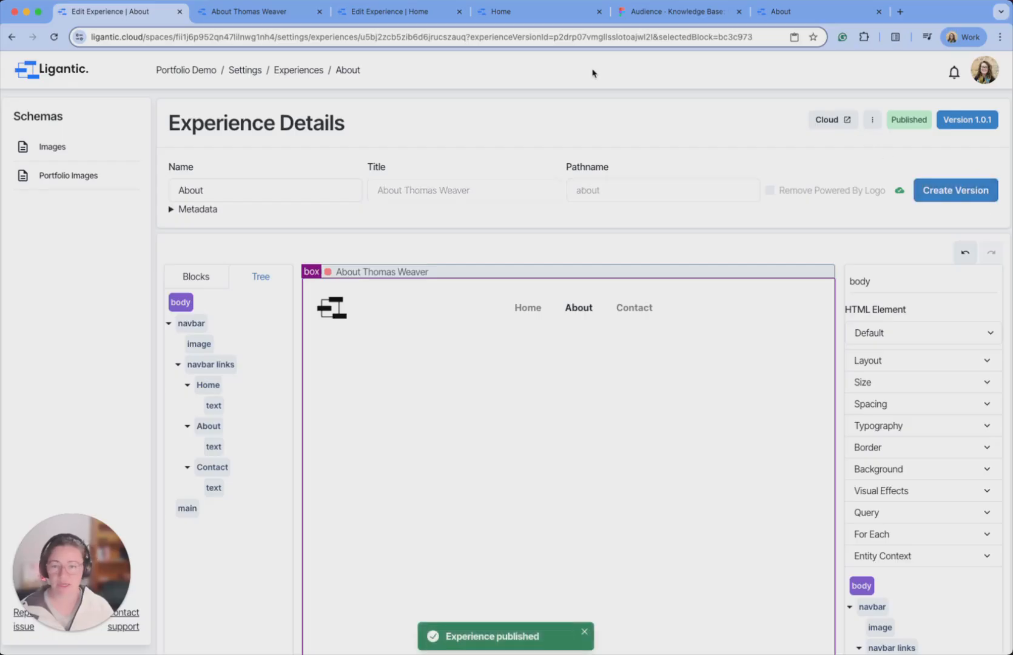
{"action": "left_click", "coordinate": [285, 14]}
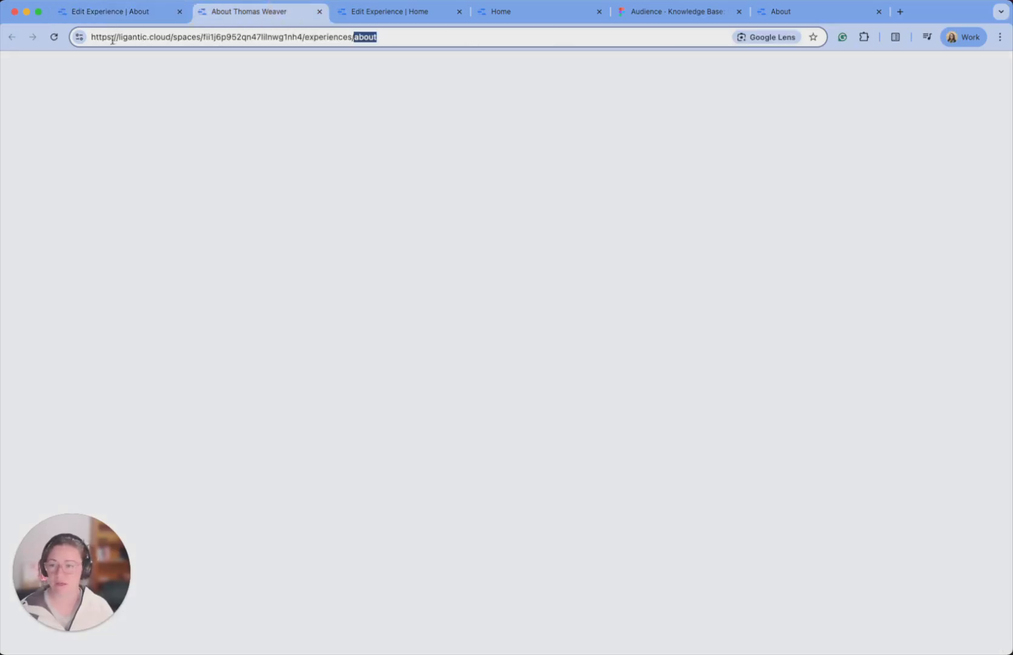
Reload the live About page to check its Home, About, Contact navbar, then resume editing.
{"action": "left_click", "coordinate": [54, 37]}
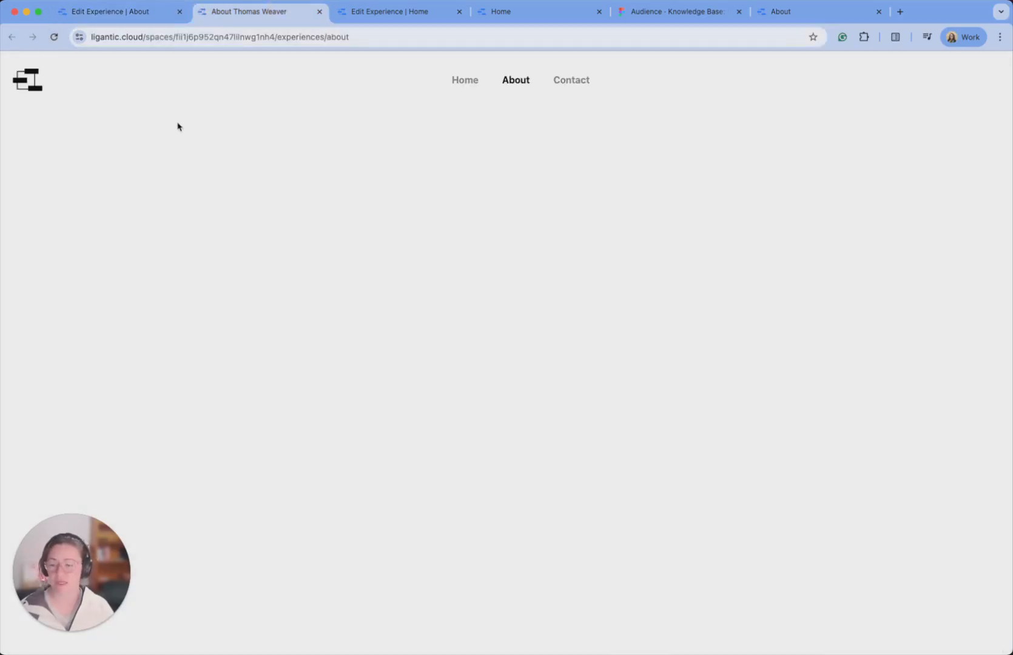
{"action": "left_click", "coordinate": [165, 13]}
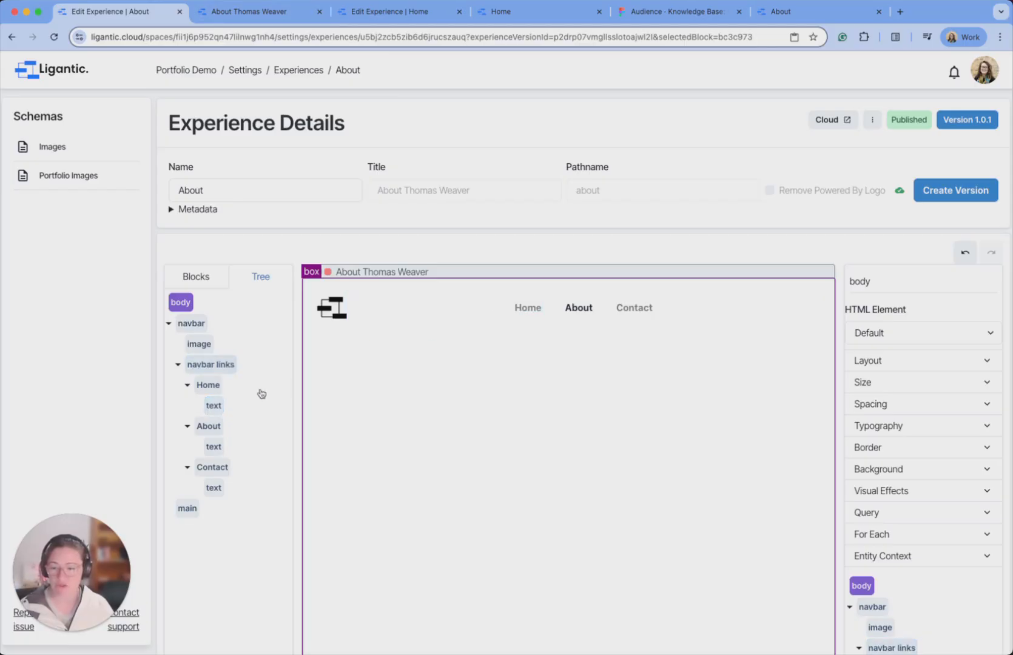
Link the Home nav link to the Home experience and publish version 1.0.2.
{"action": "left_click", "coordinate": [530, 309]}
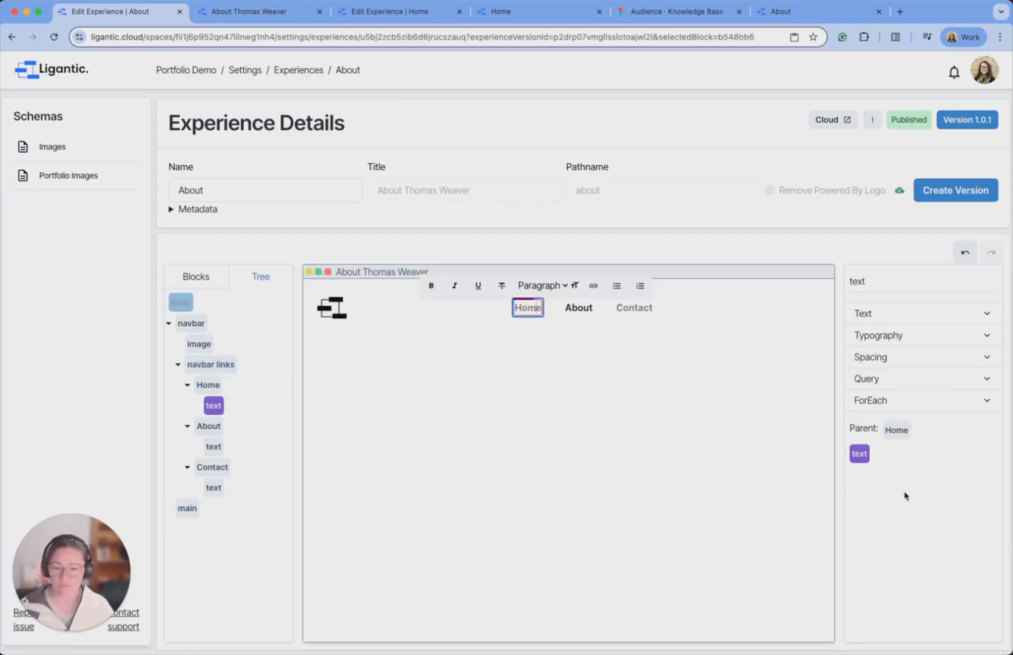
{"action": "left_click", "coordinate": [898, 431]}
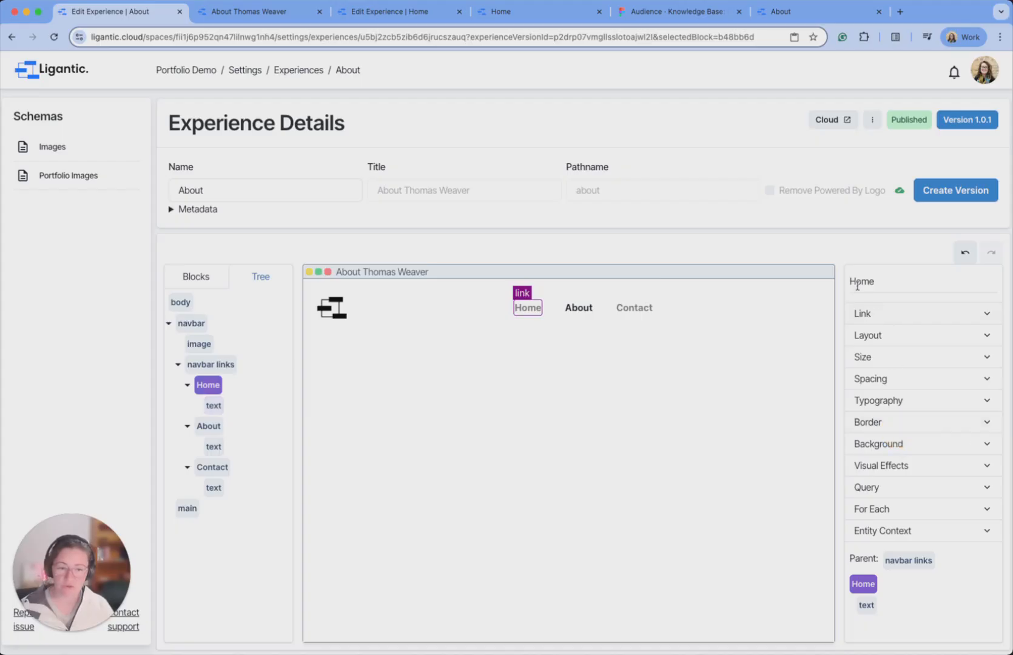
{"action": "left_click", "coordinate": [906, 317]}
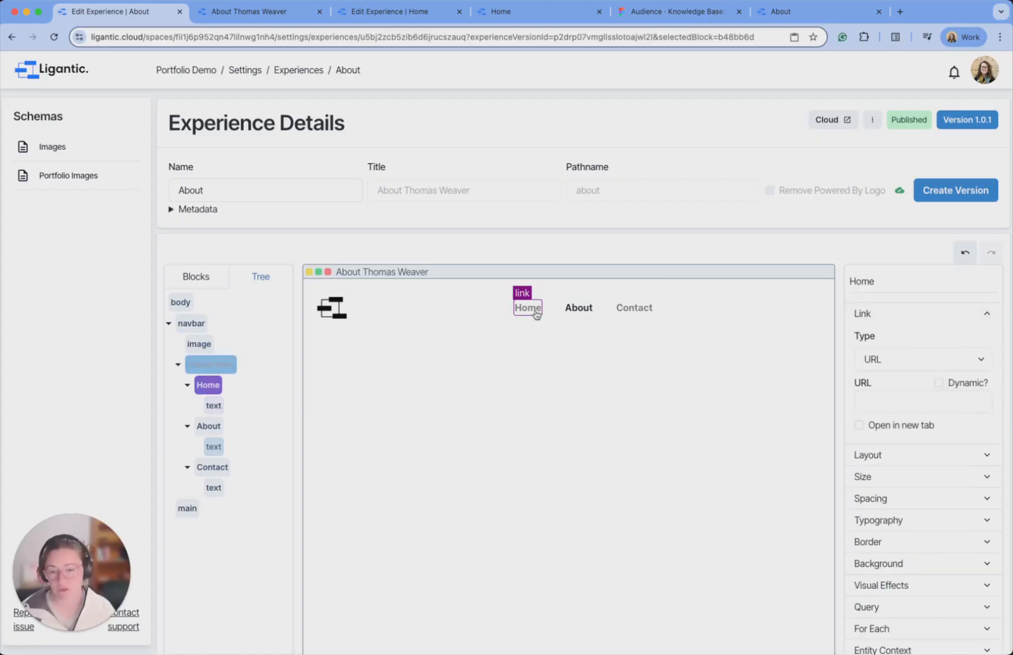
{"action": "left_click", "coordinate": [968, 366]}
{"action": "left_click", "coordinate": [923, 373]}
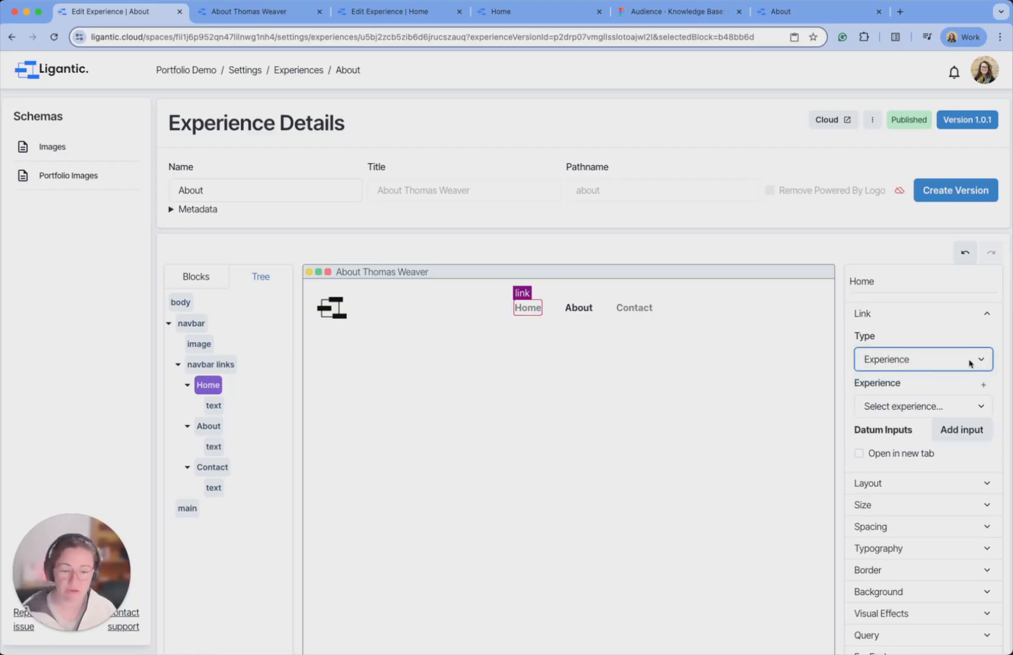
{"action": "left_click", "coordinate": [975, 410]}
{"action": "left_click", "coordinate": [904, 437]}
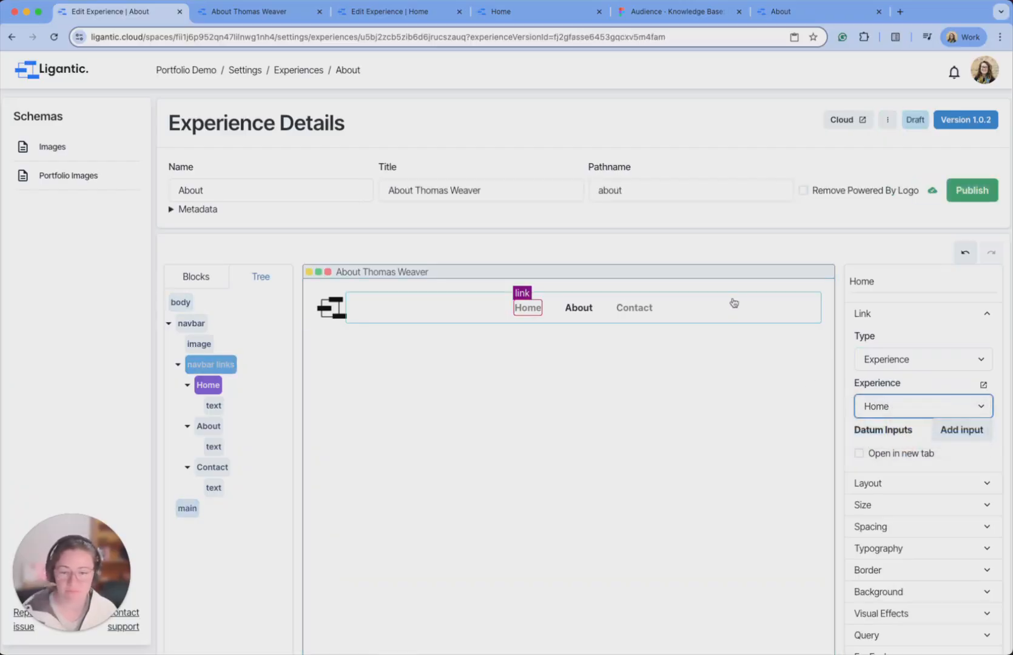
{"action": "left_click", "coordinate": [973, 190]}
{"action": "left_click", "coordinate": [292, 24]}
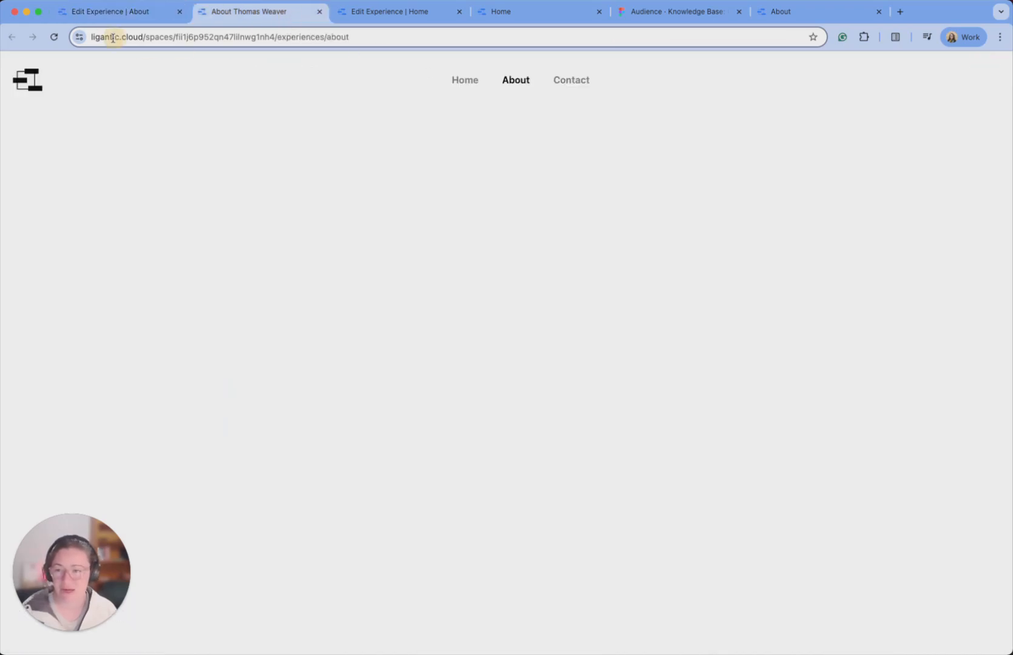
{"action": "left_click", "coordinate": [54, 37]}
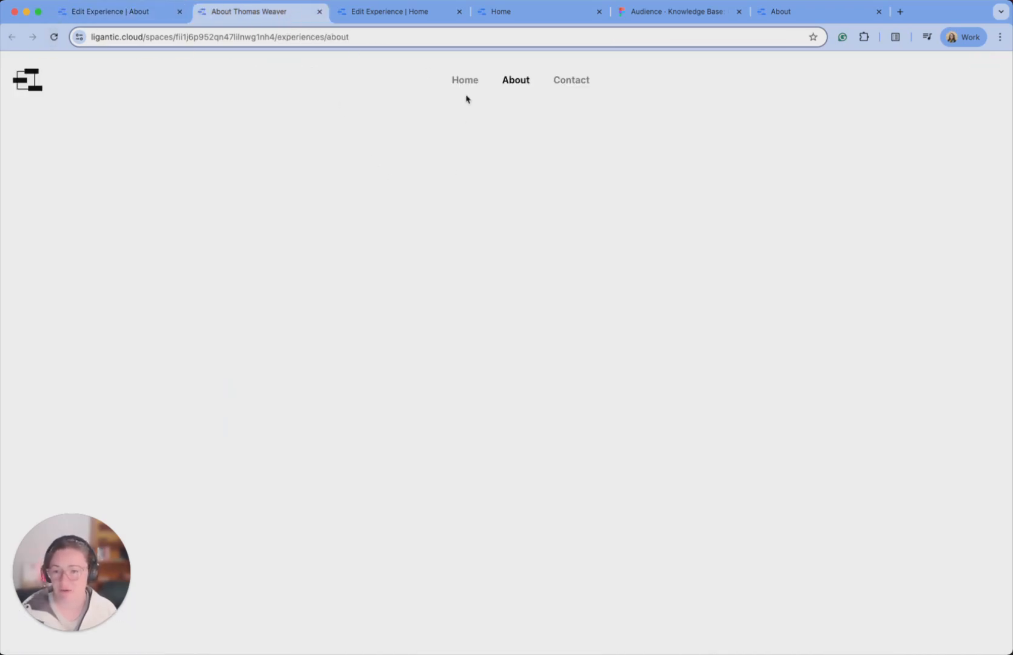
{"action": "left_click", "coordinate": [465, 80]}
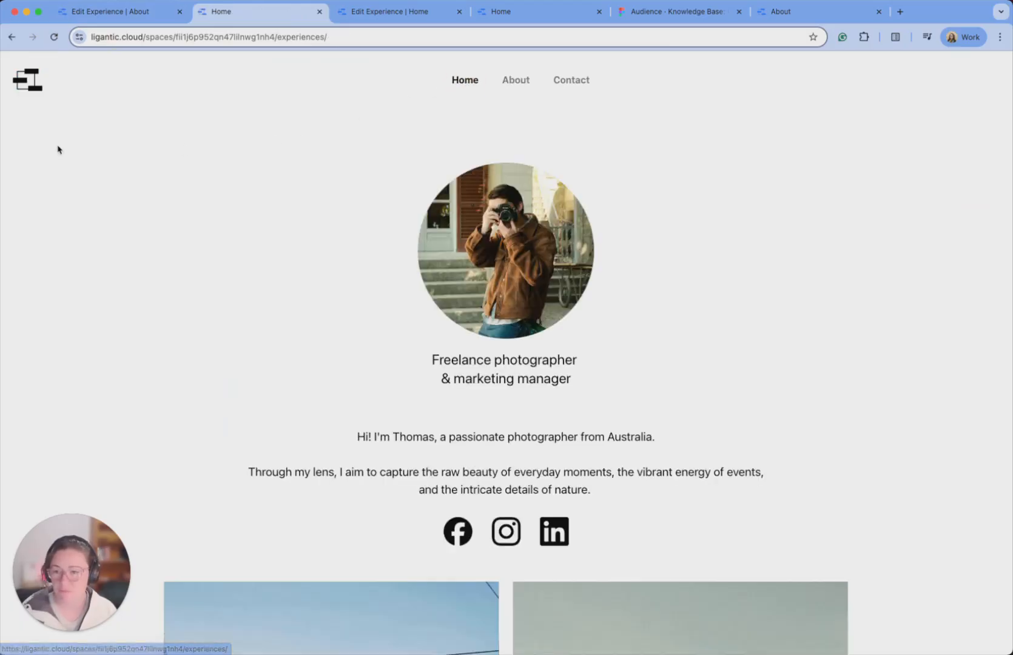
{"action": "left_click", "coordinate": [13, 37]}
{"action": "left_click", "coordinate": [119, 12]}
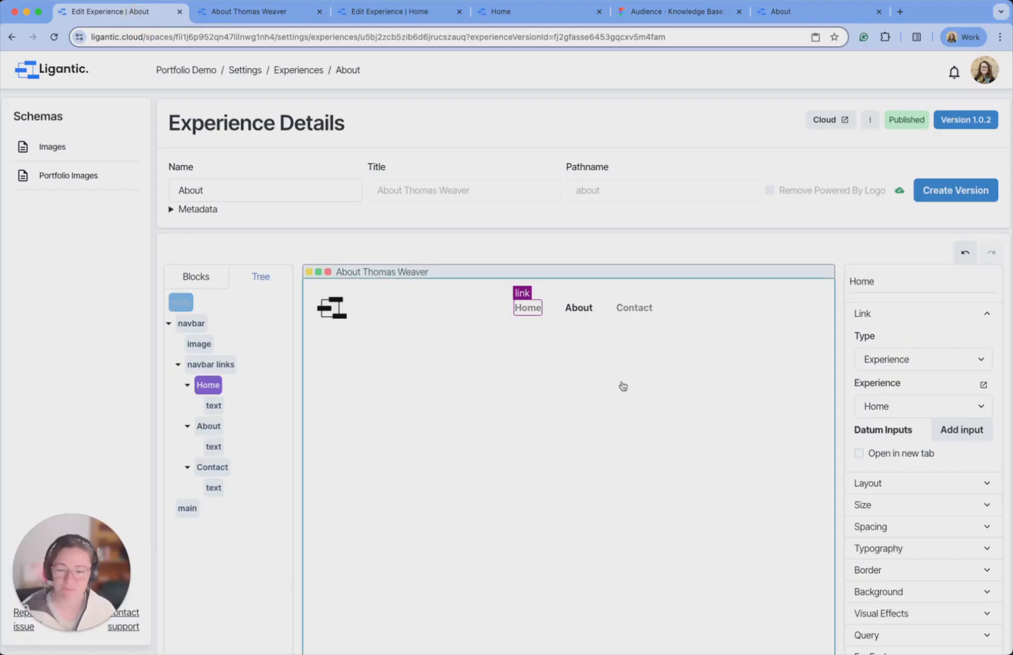
Set the About nav link's type to Experience targeting About, then collapse the navbar.
{"action": "scroll", "coordinate": [623, 387], "scroll_direction": "down", "scroll_amount": 3}
{"action": "left_click", "coordinate": [589, 207]}
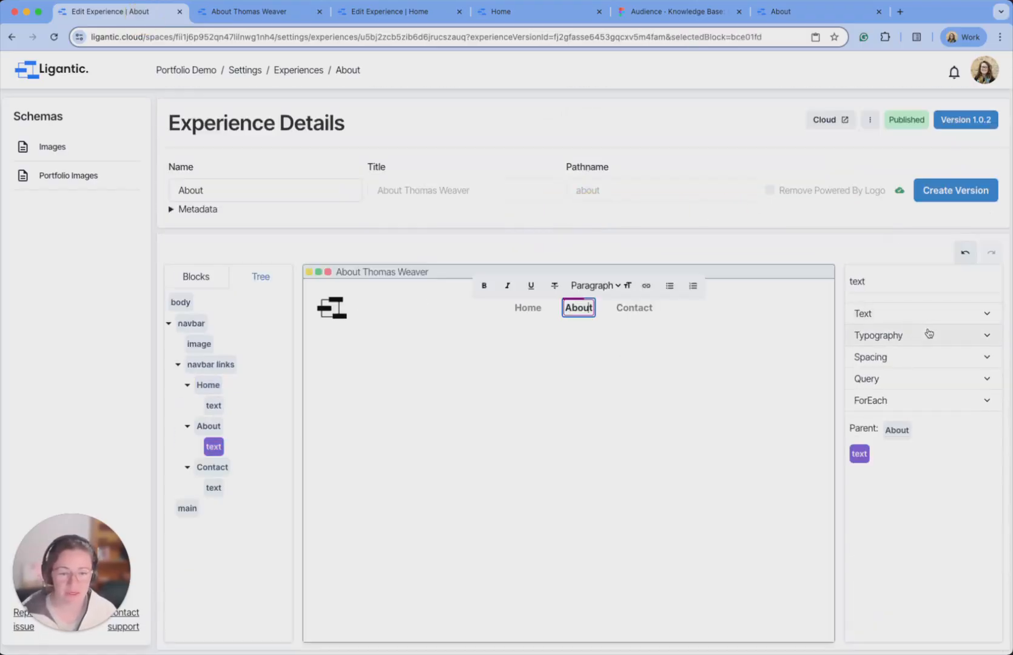
{"action": "left_click", "coordinate": [897, 430]}
{"action": "left_click", "coordinate": [930, 320]}
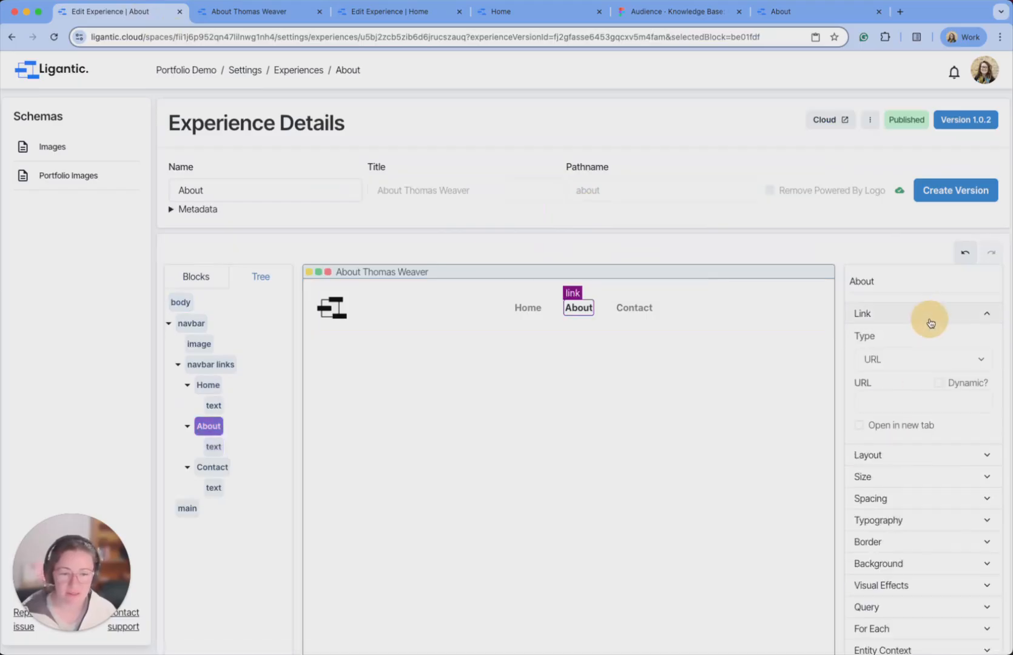
{"action": "left_click", "coordinate": [930, 359]}
{"action": "left_click", "coordinate": [930, 376]}
{"action": "left_click", "coordinate": [904, 410]}
{"action": "left_click", "coordinate": [898, 420]}
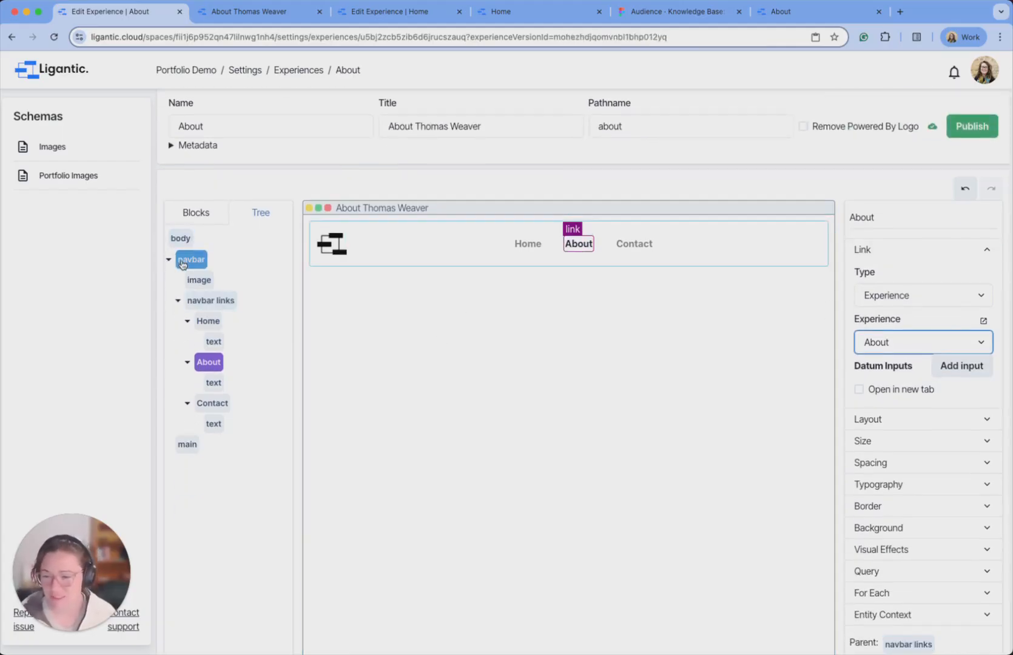
{"action": "left_click", "coordinate": [168, 263]}
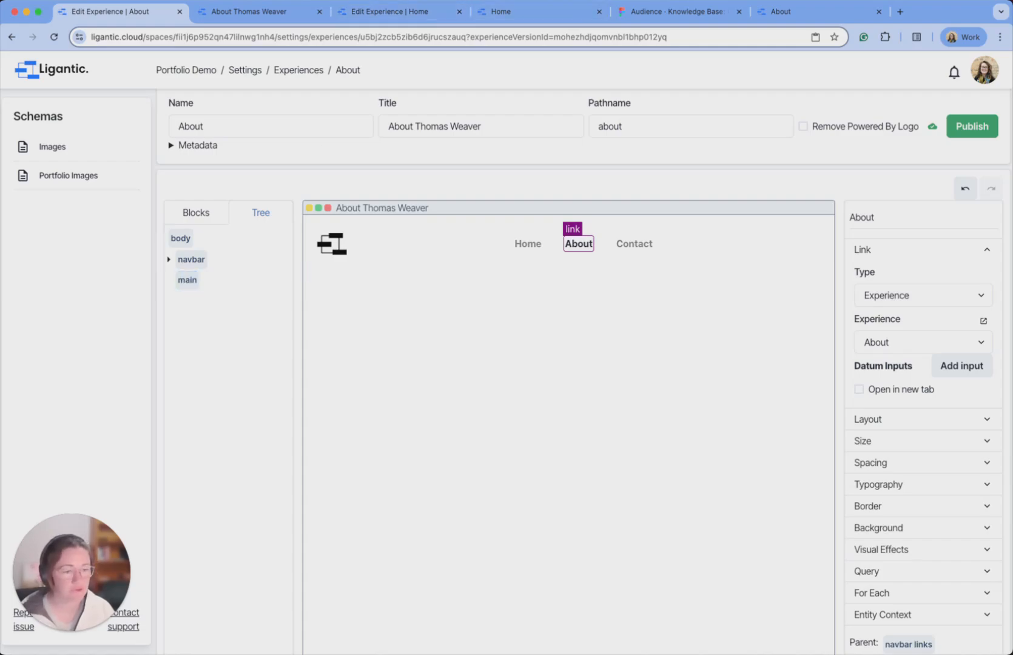
Add a Box into main below the navbar and rename it container.
{"action": "left_click", "coordinate": [194, 214]}
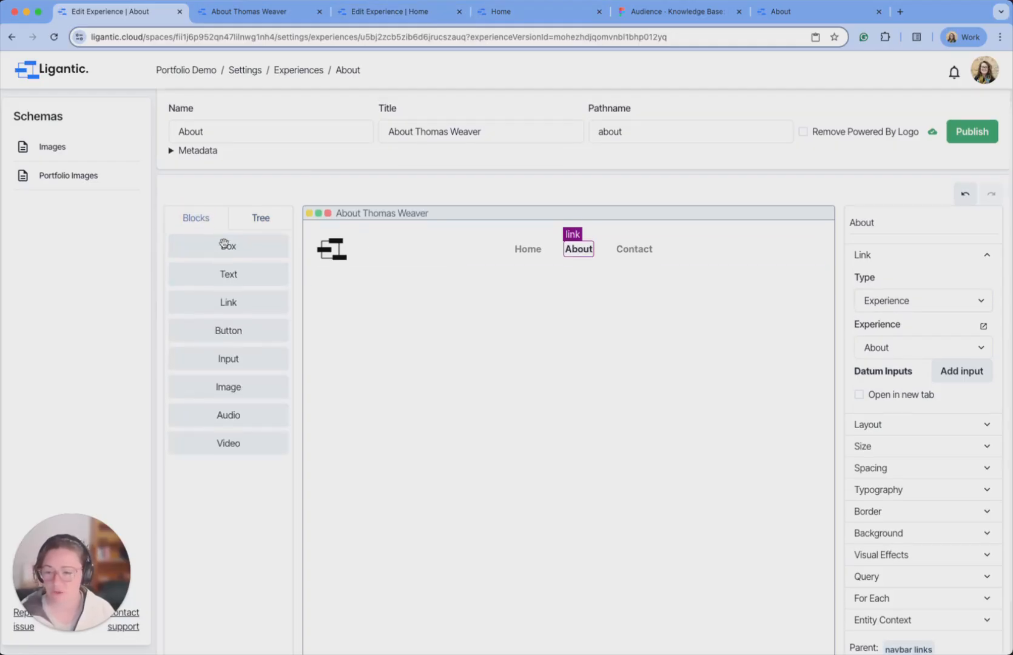
{"action": "left_click_drag", "start_coordinate": [230, 245], "coordinate": [450, 278]}
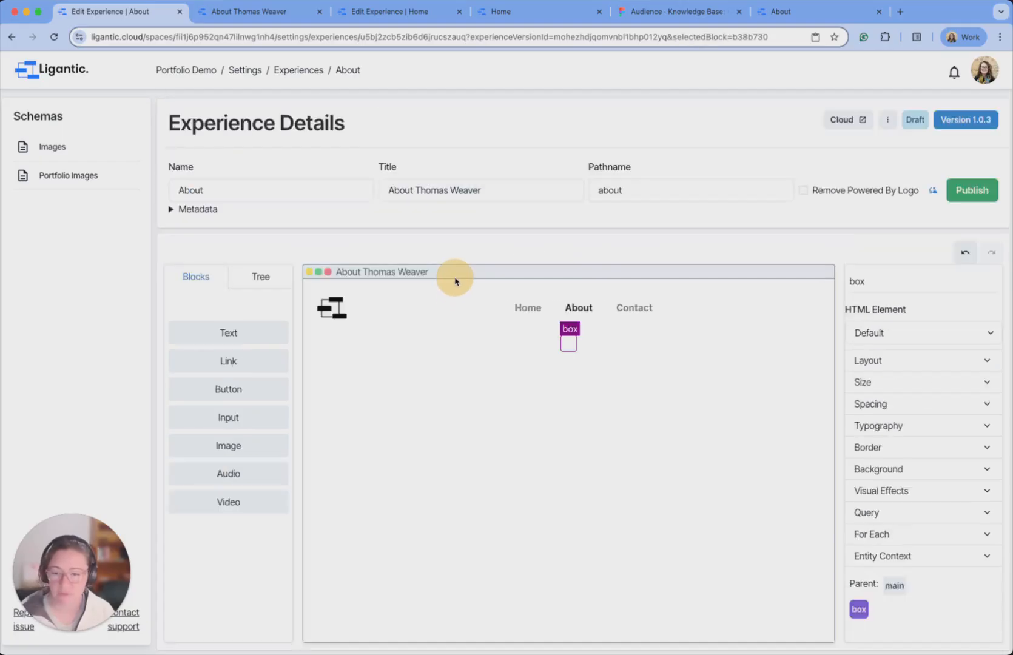
{"action": "left_click", "coordinate": [261, 277]}
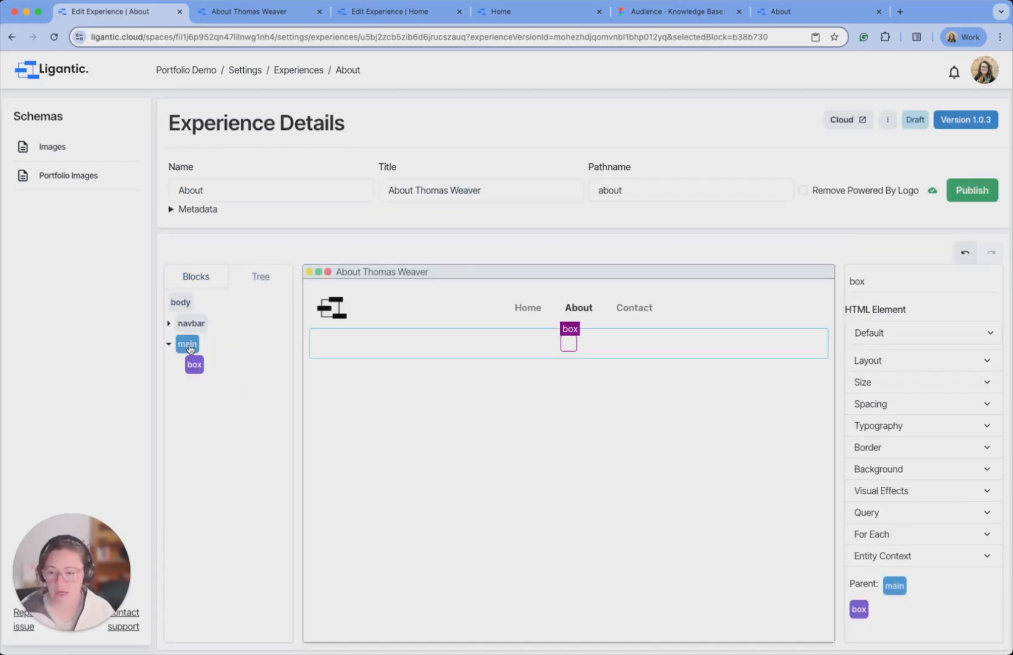
{"action": "double_click", "coordinate": [854, 283]}
{"action": "type", "text": "container"}
{"action": "left_click", "coordinate": [675, 411]}
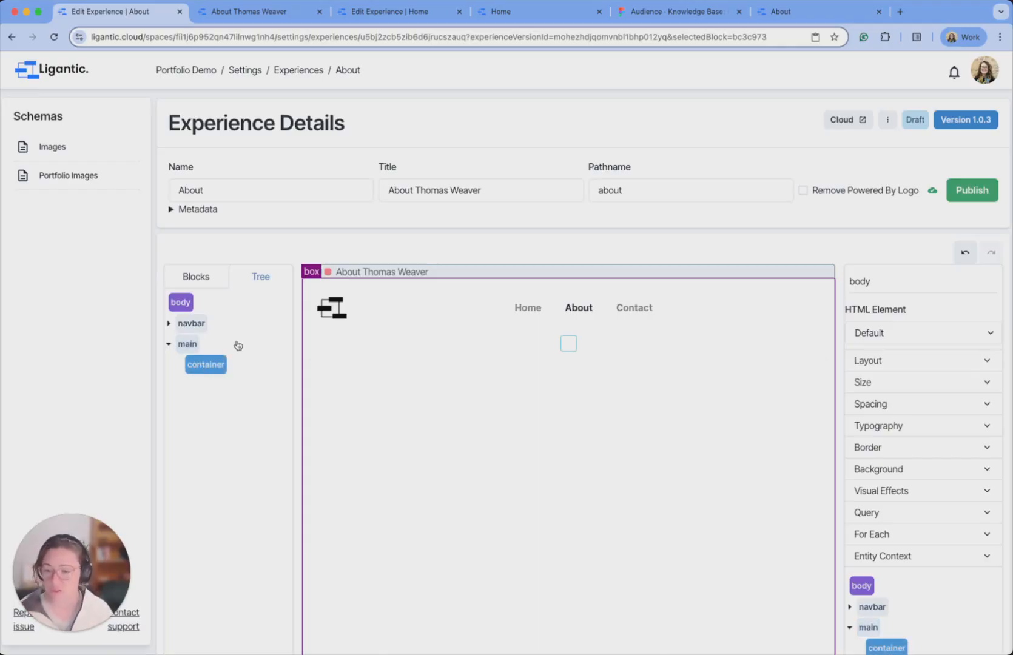
Add two empty Boxes and nest them directly inside container.
{"action": "left_click", "coordinate": [198, 276]}
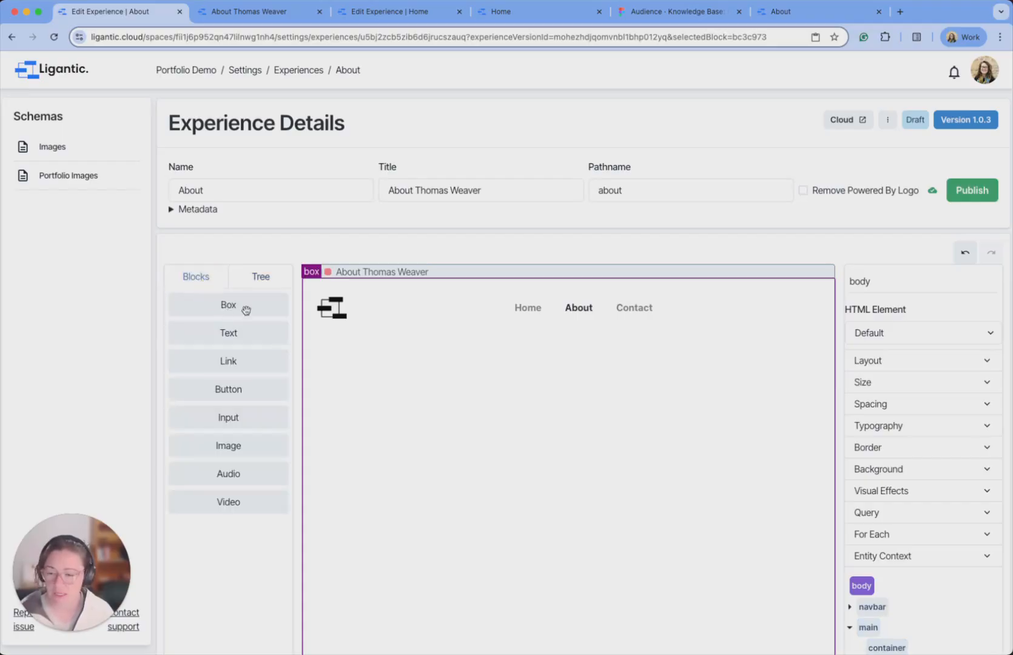
{"action": "left_click_drag", "start_coordinate": [230, 306], "coordinate": [570, 335]}
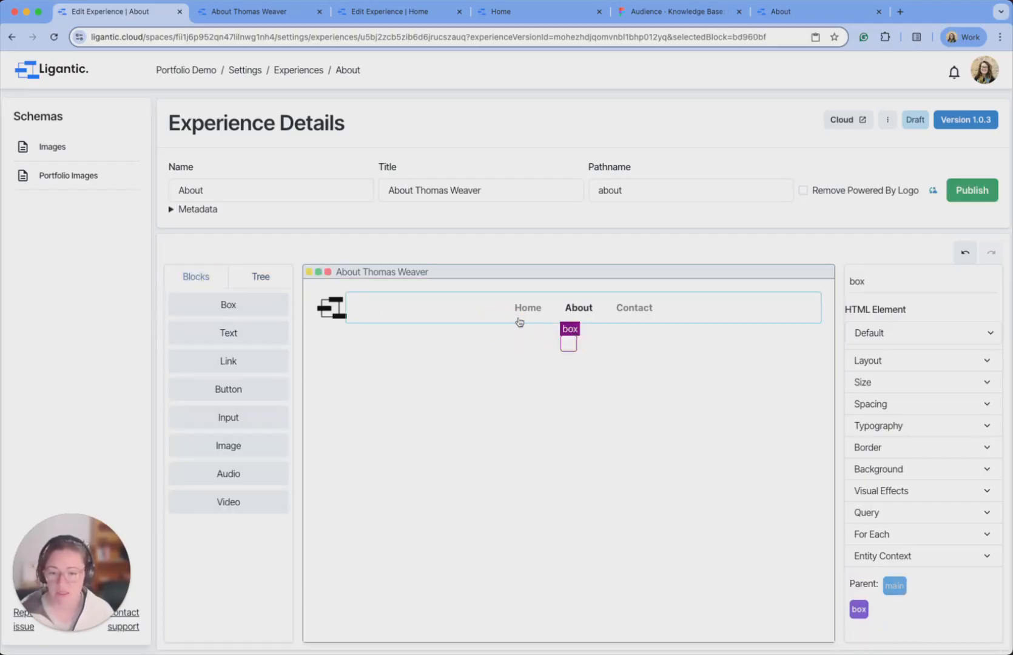
{"action": "left_click_drag", "start_coordinate": [231, 304], "coordinate": [566, 349]}
{"action": "left_click", "coordinate": [281, 280]}
{"action": "left_click", "coordinate": [203, 386]}
{"action": "left_click_drag", "start_coordinate": [203, 386], "coordinate": [204, 411]}
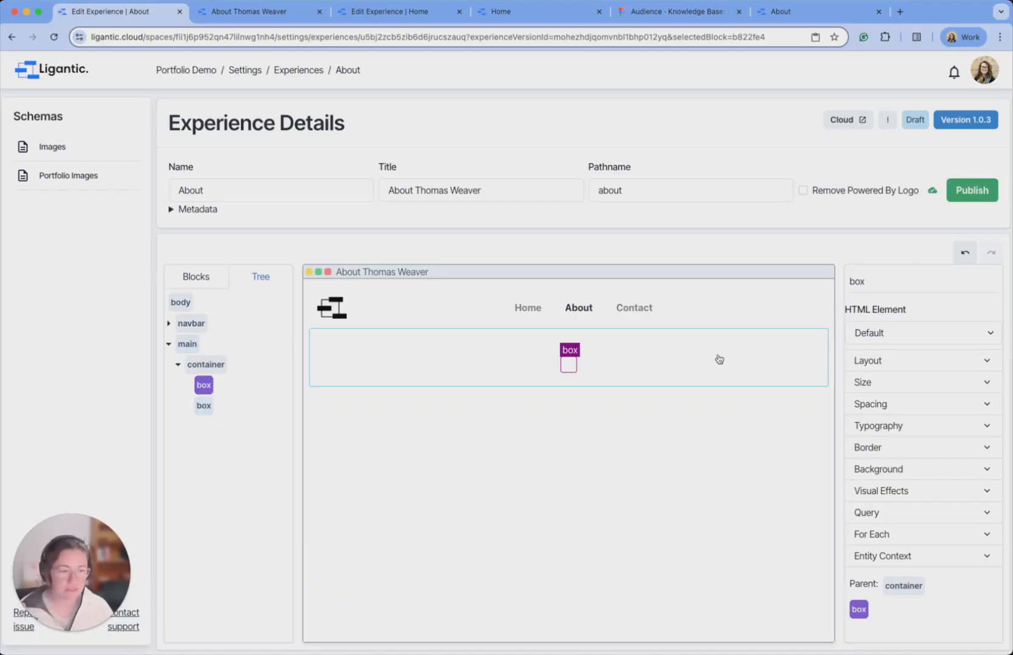
Rename the container's first box 'profile section' and the second 'about section'.
{"action": "left_click_drag", "start_coordinate": [898, 284], "coordinate": [838, 286]}
{"action": "type", "text": "pro"}
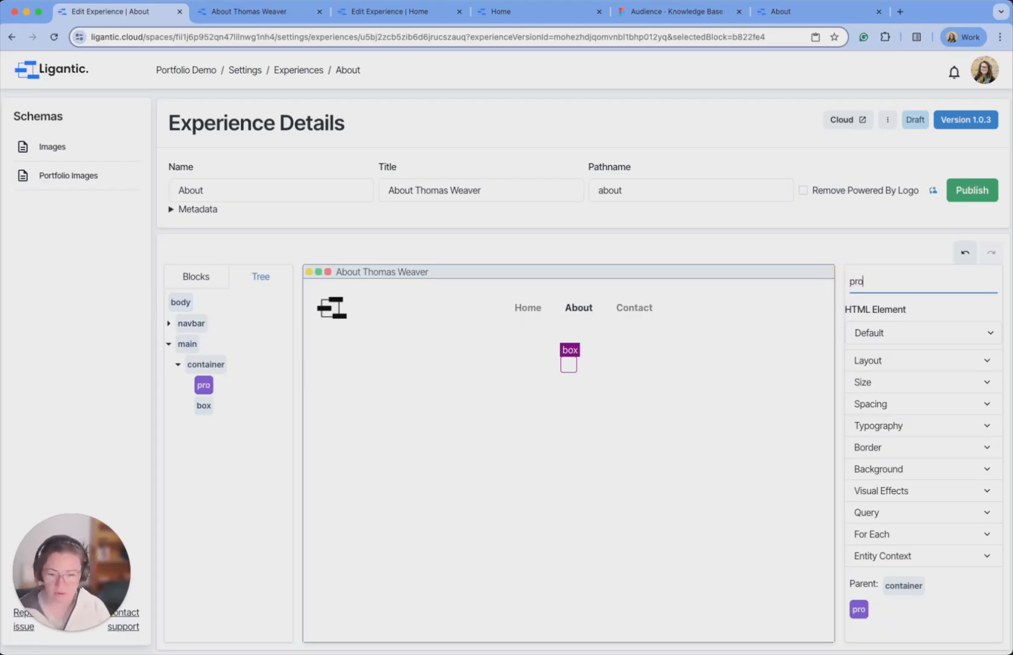
{"action": "type", "text": "file section"}
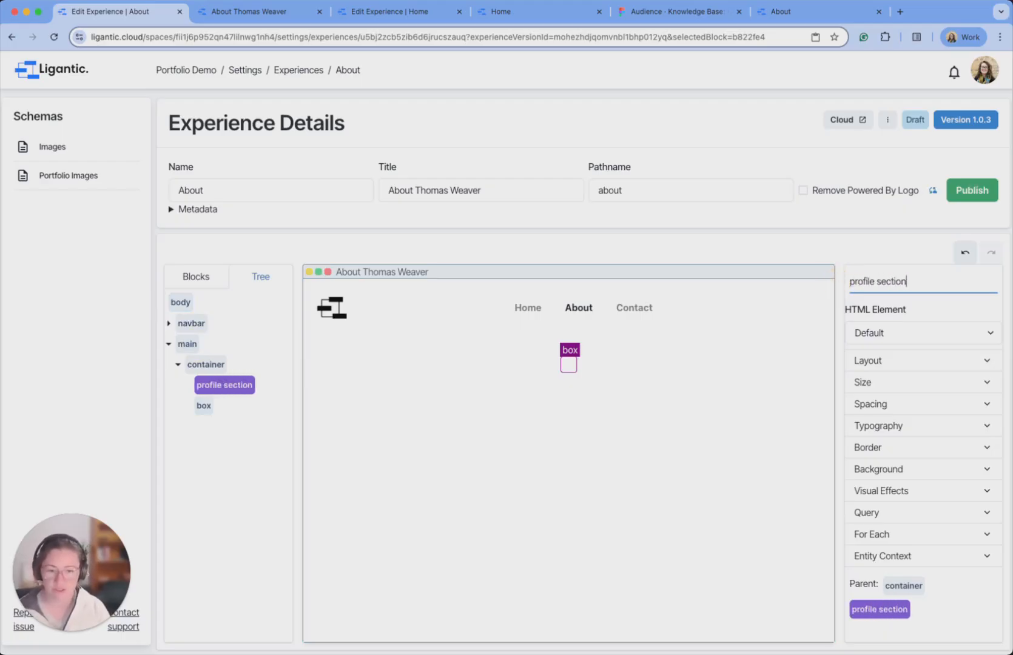
{"action": "left_click", "coordinate": [204, 406]}
{"action": "left_click", "coordinate": [852, 282]}
{"action": "type", "text": "about section"}
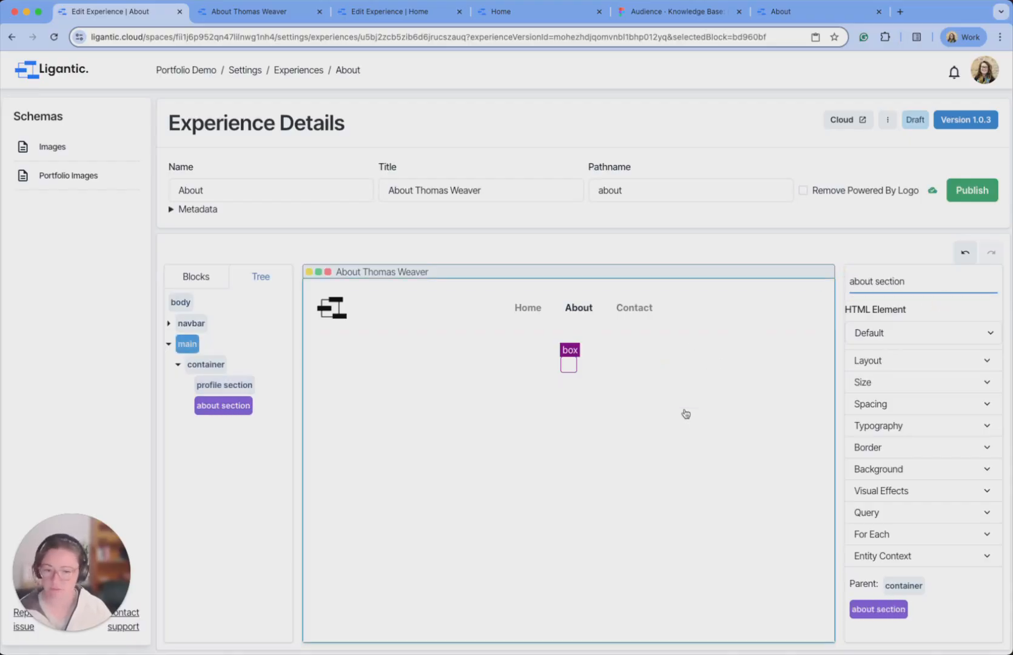
{"action": "left_click", "coordinate": [649, 445]}
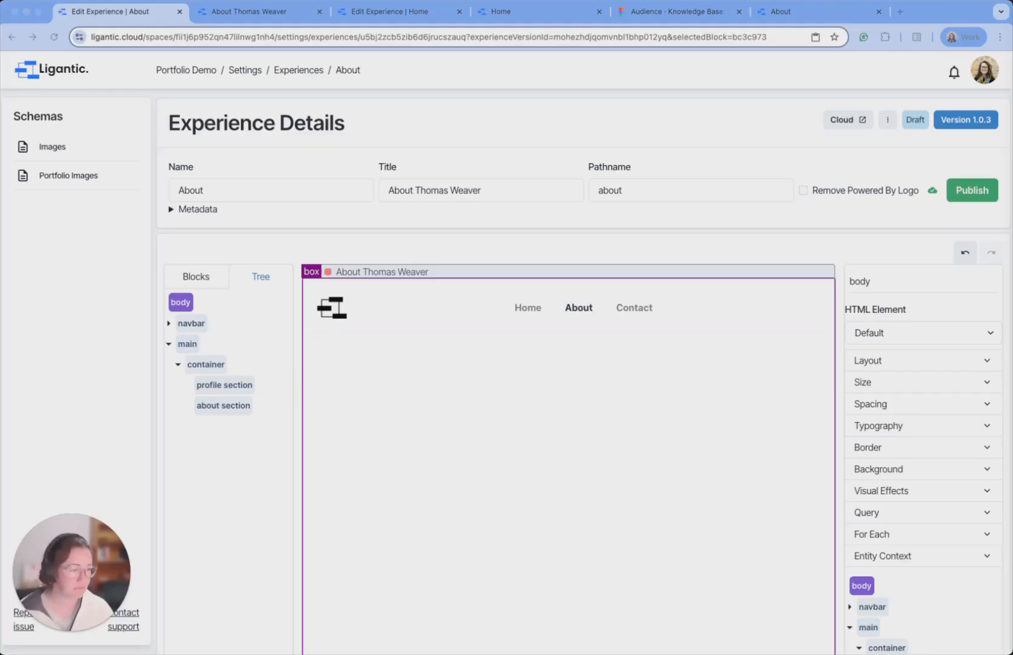
Set main's layout justification to center so the container sits in the middle.
{"action": "left_click", "coordinate": [189, 344]}
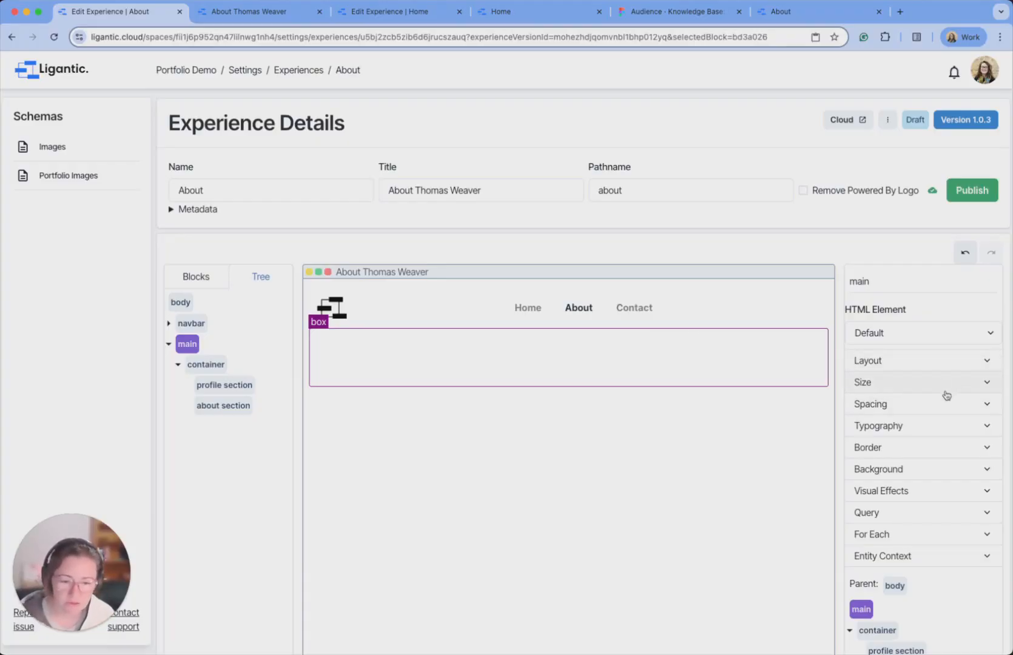
{"action": "left_click", "coordinate": [953, 365]}
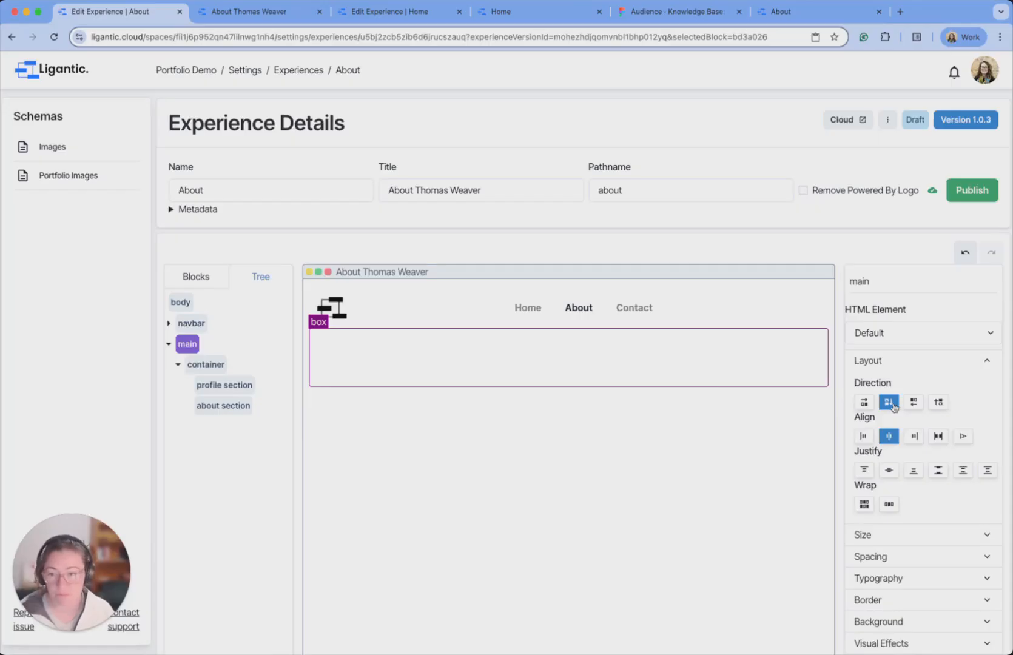
{"action": "left_click", "coordinate": [889, 471]}
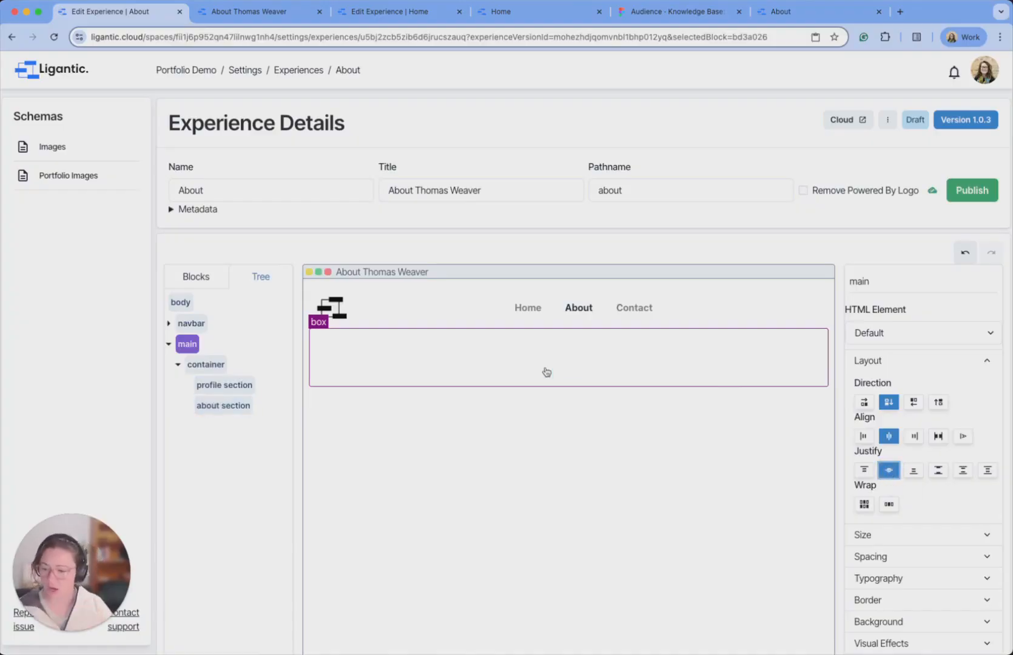
Give the container a width of 100% and a max width of 1444 px.
{"action": "left_click", "coordinate": [203, 365]}
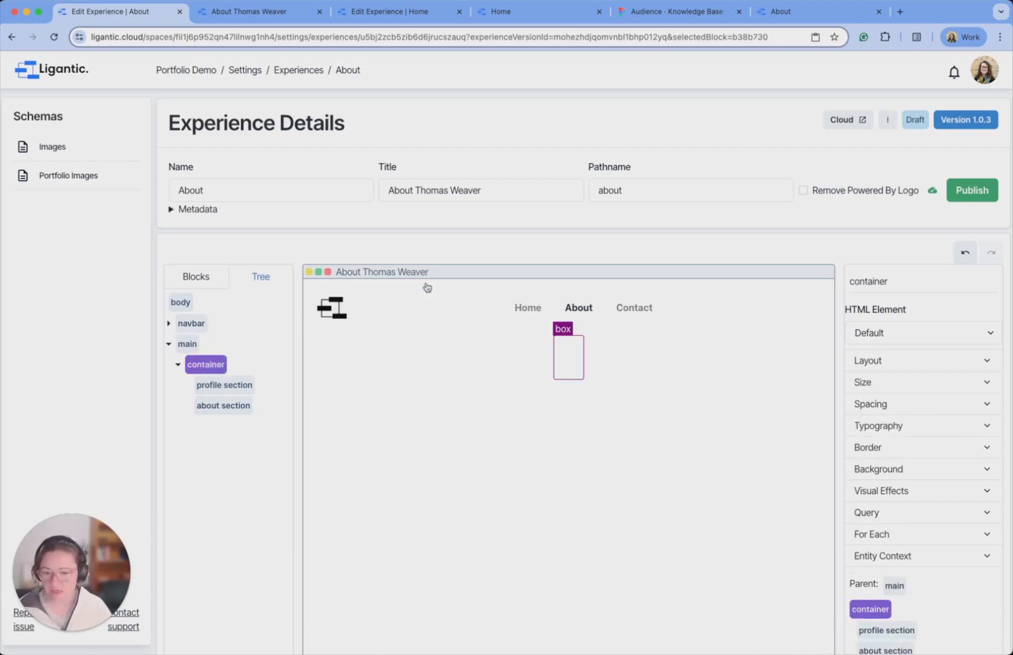
{"action": "left_click", "coordinate": [912, 388]}
{"action": "scroll", "coordinate": [940, 424], "scroll_direction": "down", "scroll_amount": 3}
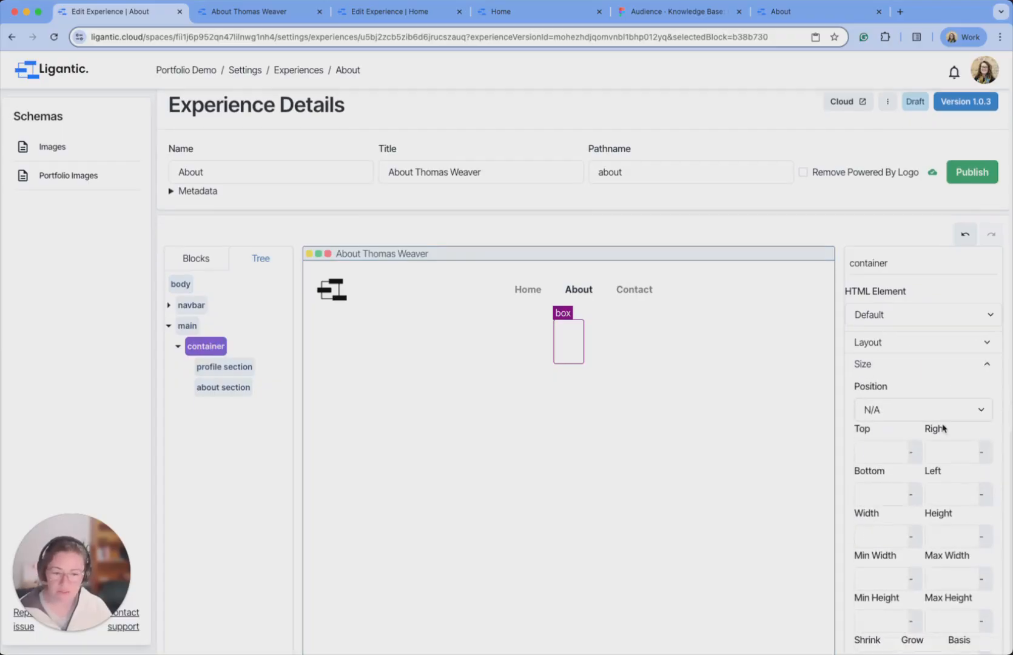
{"action": "left_click", "coordinate": [881, 457]}
{"action": "type", "text": "100"}
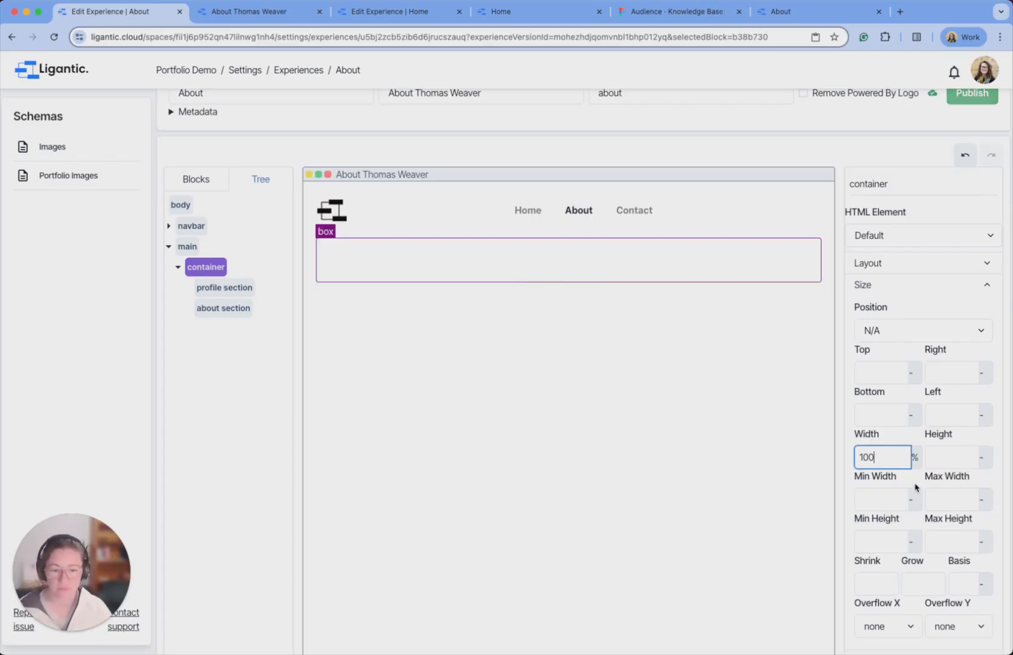
{"action": "scroll", "coordinate": [956, 498], "scroll_direction": "down", "scroll_amount": 1}
{"action": "left_click", "coordinate": [959, 495]}
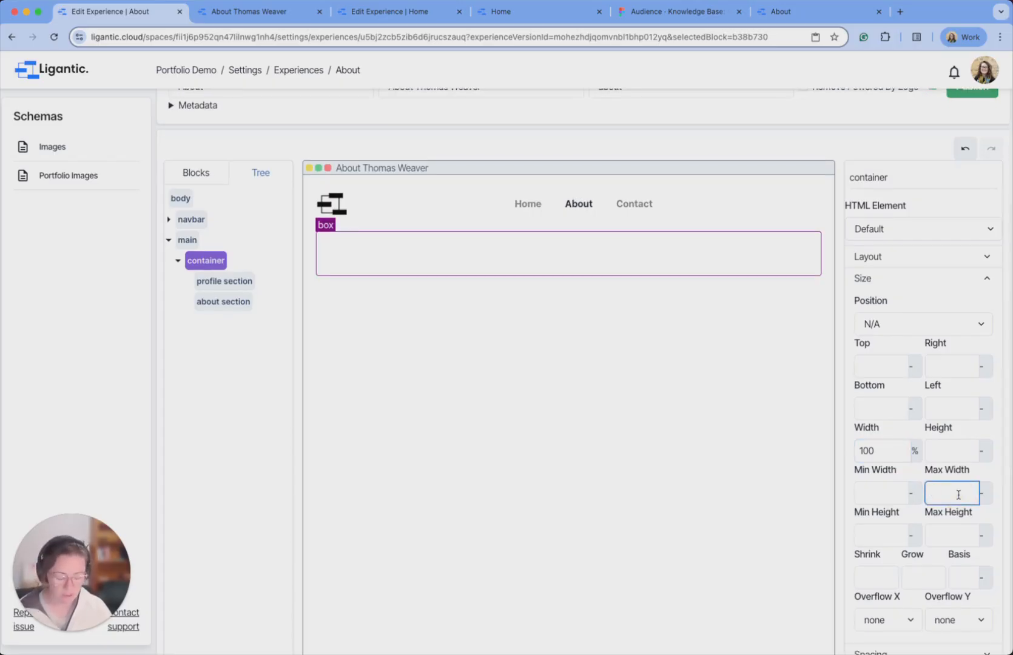
{"action": "type", "text": "1444"}
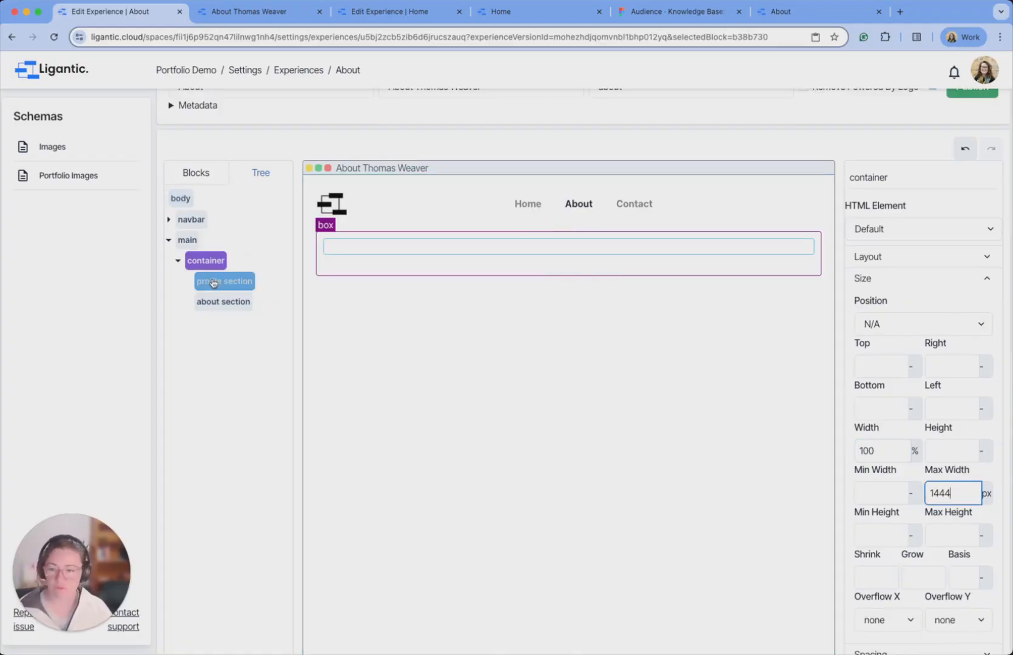
{"action": "left_click", "coordinate": [188, 242]}
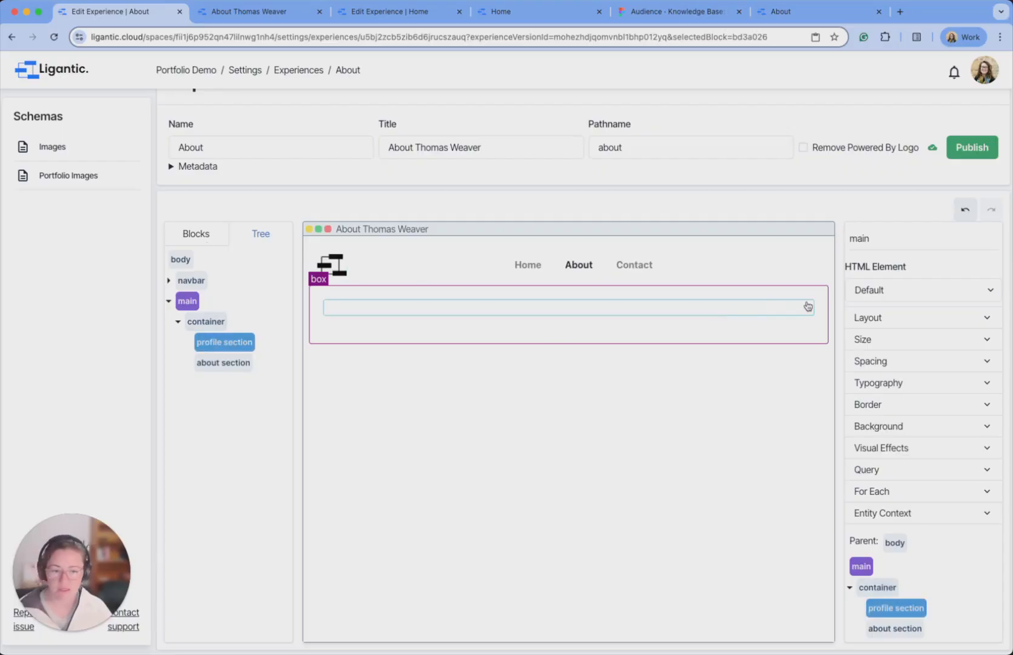
Set the container's layout to a wrapping row with items aligned to center.
{"action": "left_click", "coordinate": [919, 321]}
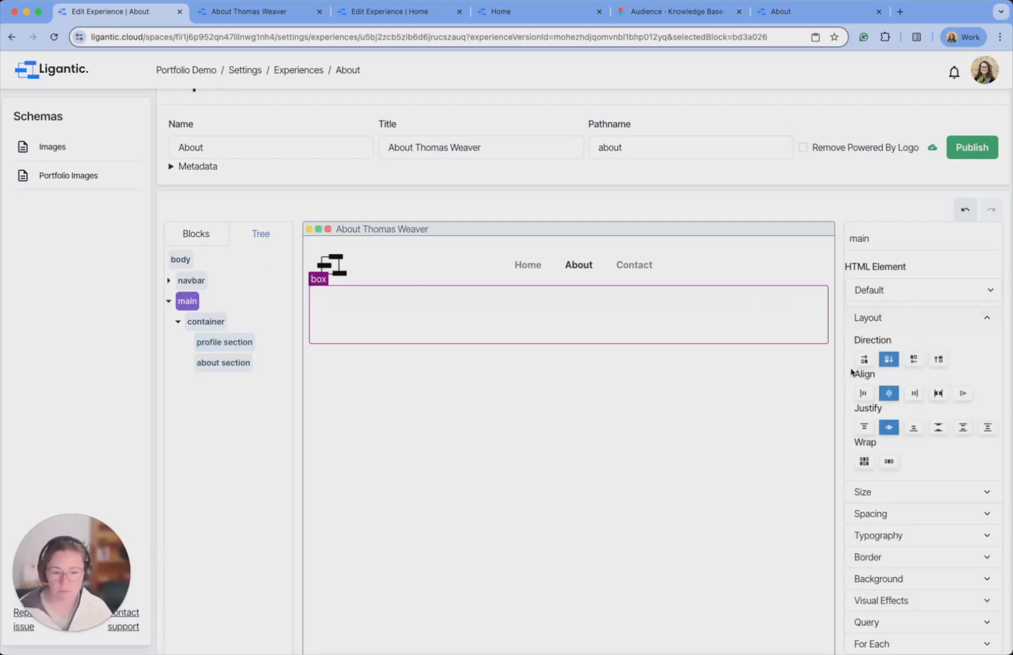
{"action": "left_click", "coordinate": [206, 322]}
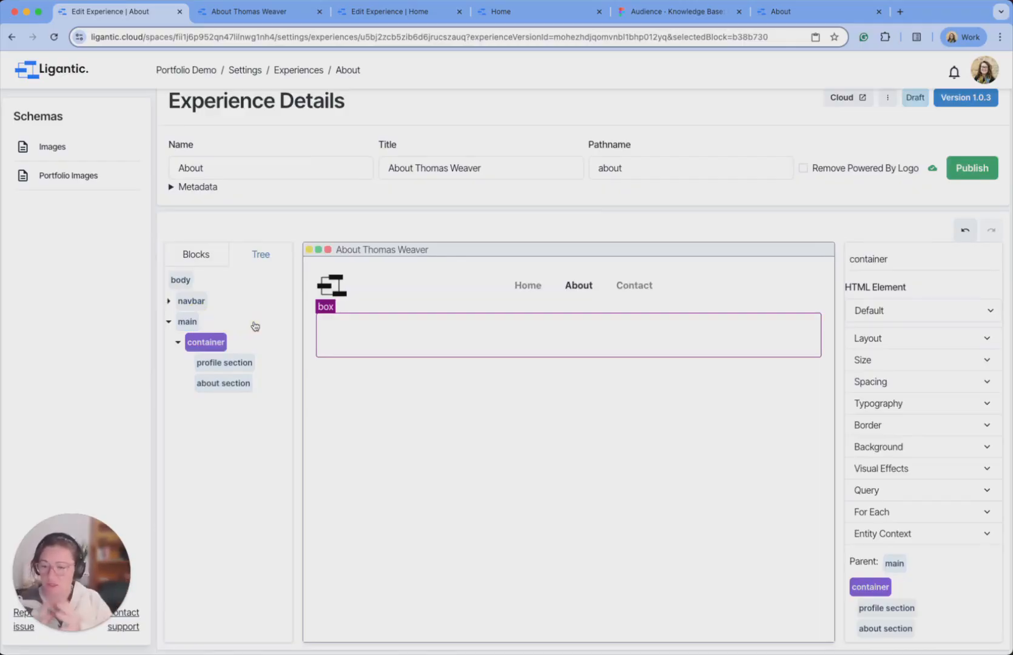
{"action": "mouse_move", "coordinate": [231, 386]}
{"action": "left_mouse_down"}
{"action": "mouse_move", "coordinate": [228, 372]}
{"action": "mouse_move", "coordinate": [228, 382]}
{"action": "left_mouse_up"}
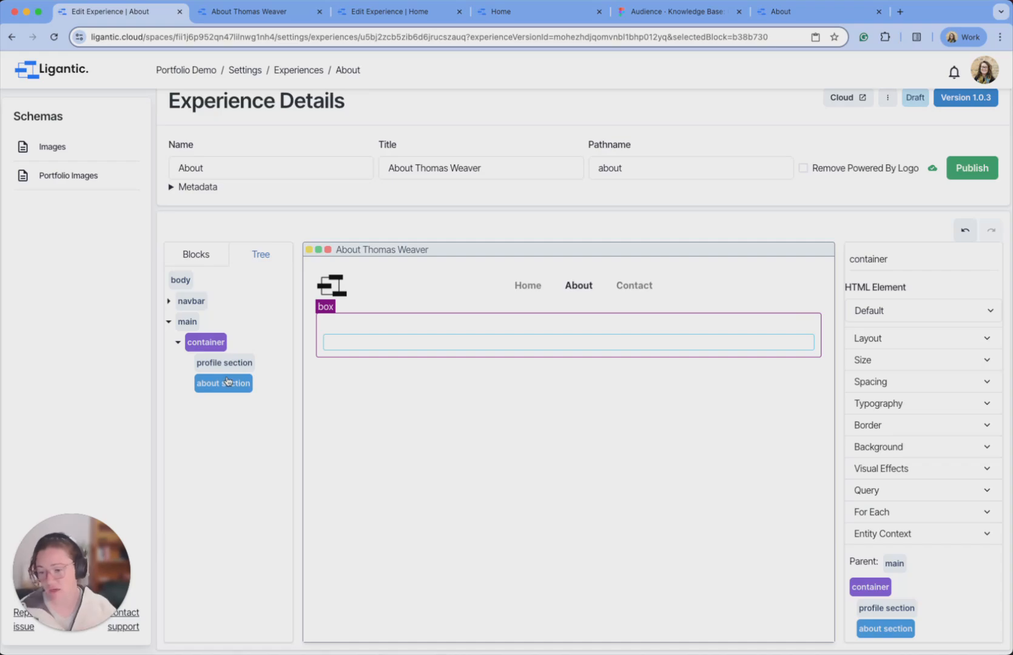
{"action": "left_click", "coordinate": [914, 338]}
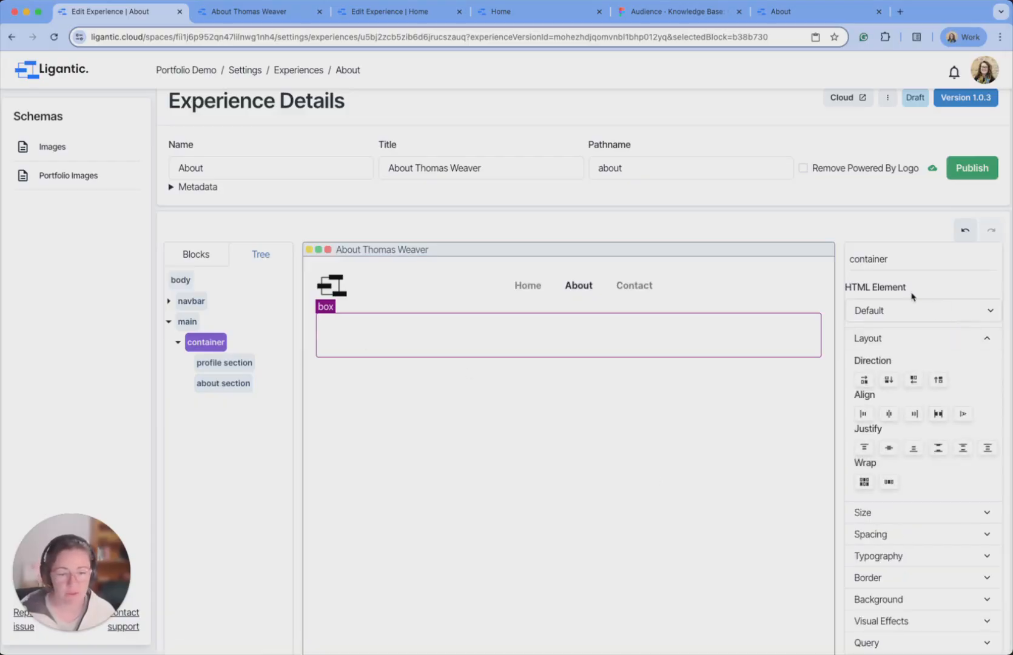
{"action": "left_click", "coordinate": [865, 381]}
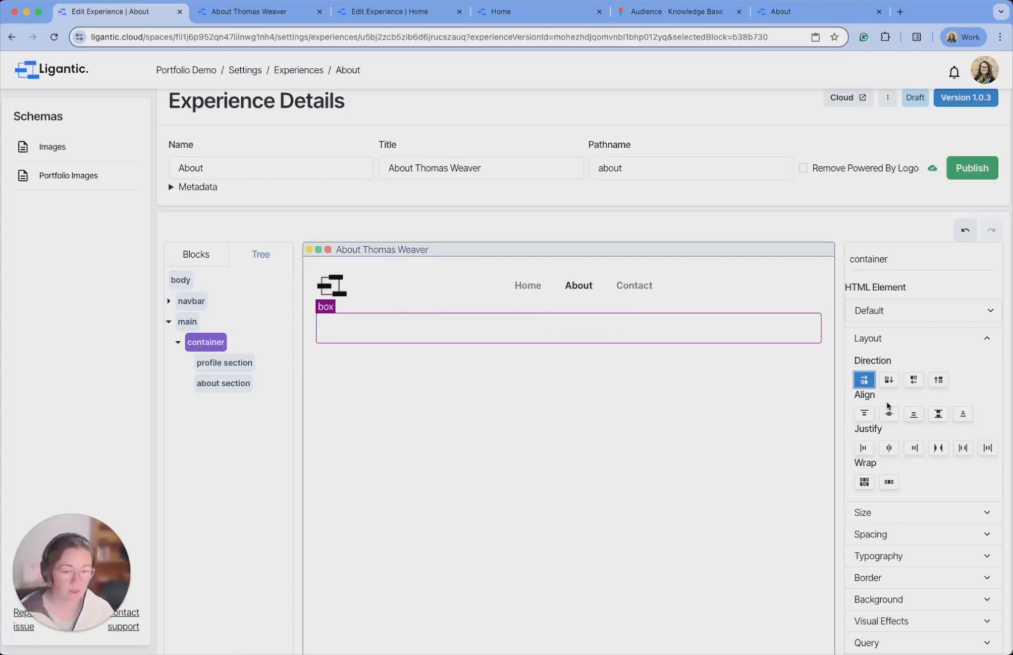
{"action": "left_click", "coordinate": [868, 416]}
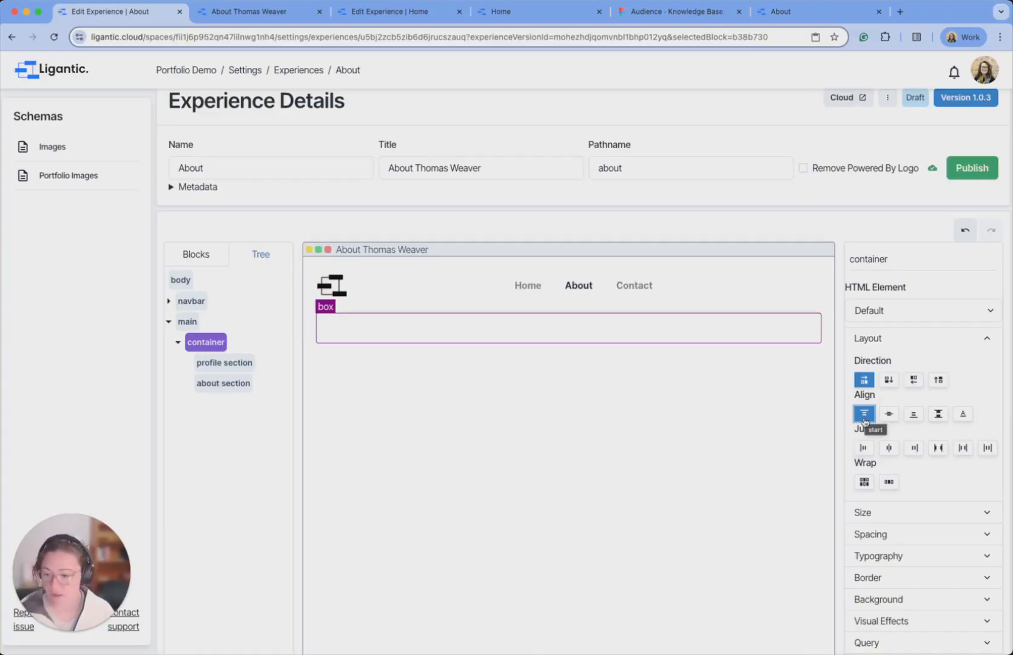
{"action": "scroll", "coordinate": [871, 431], "scroll_direction": "down", "scroll_amount": 1}
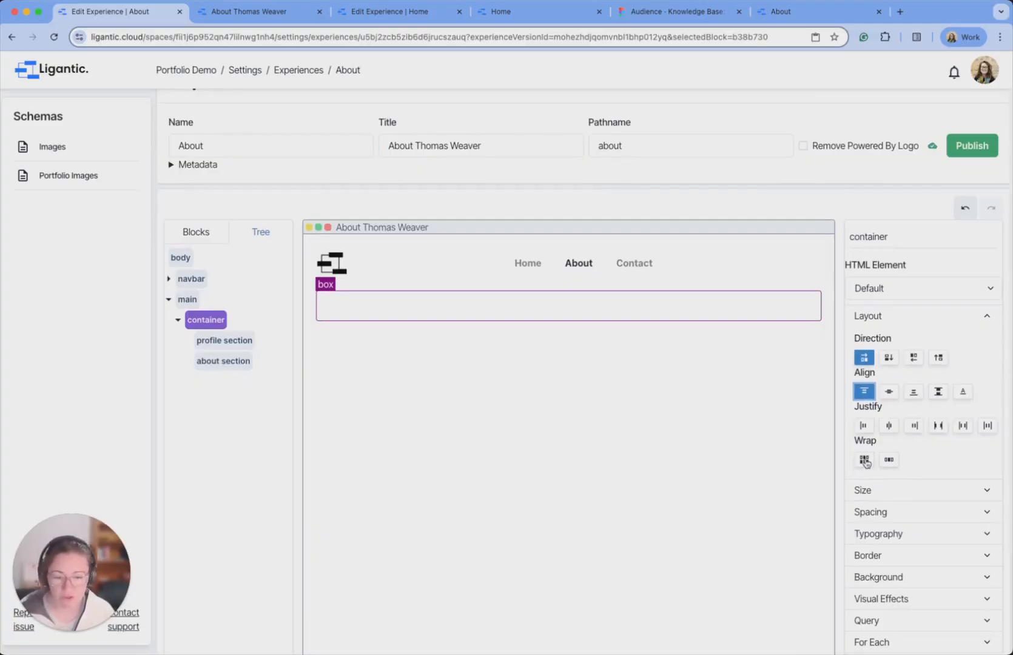
{"action": "left_click", "coordinate": [865, 461]}
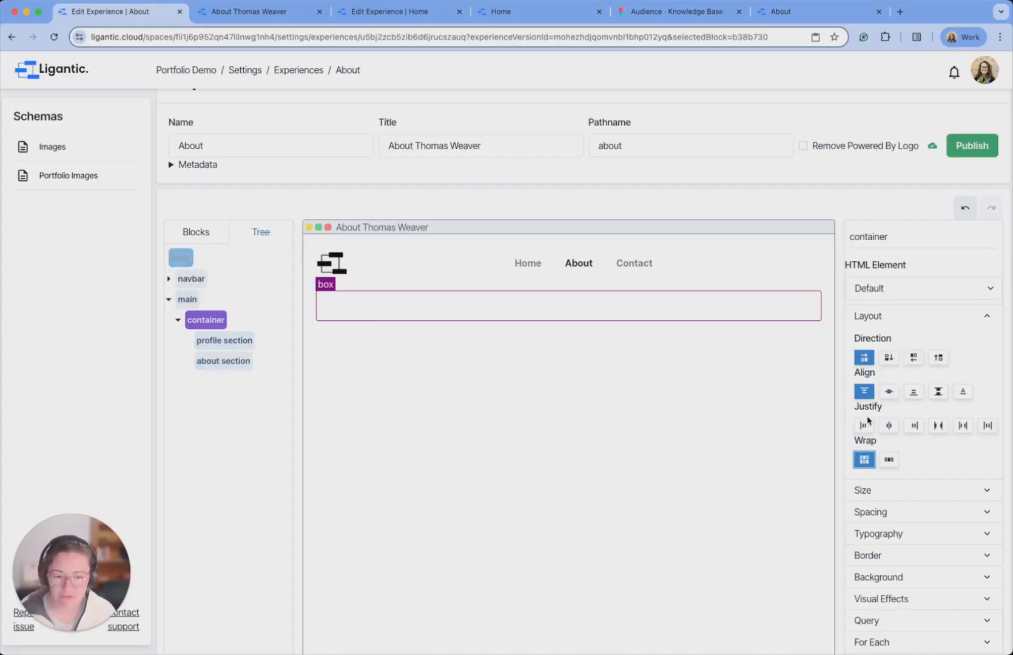
{"action": "left_click", "coordinate": [889, 391]}
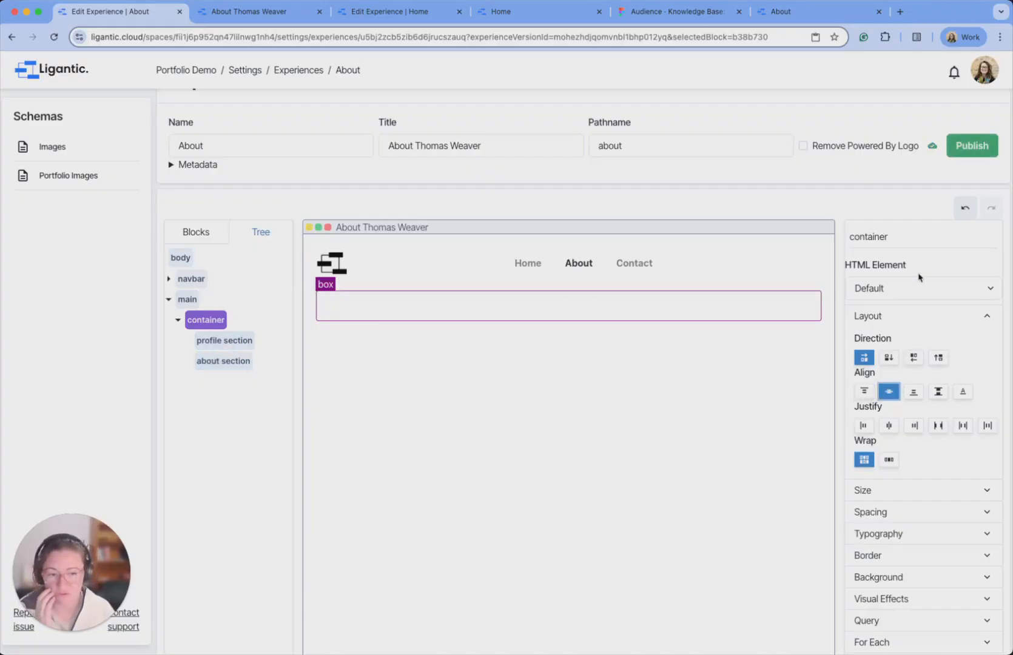
{"action": "scroll", "coordinate": [653, 312], "scroll_direction": "down", "scroll_amount": 2}
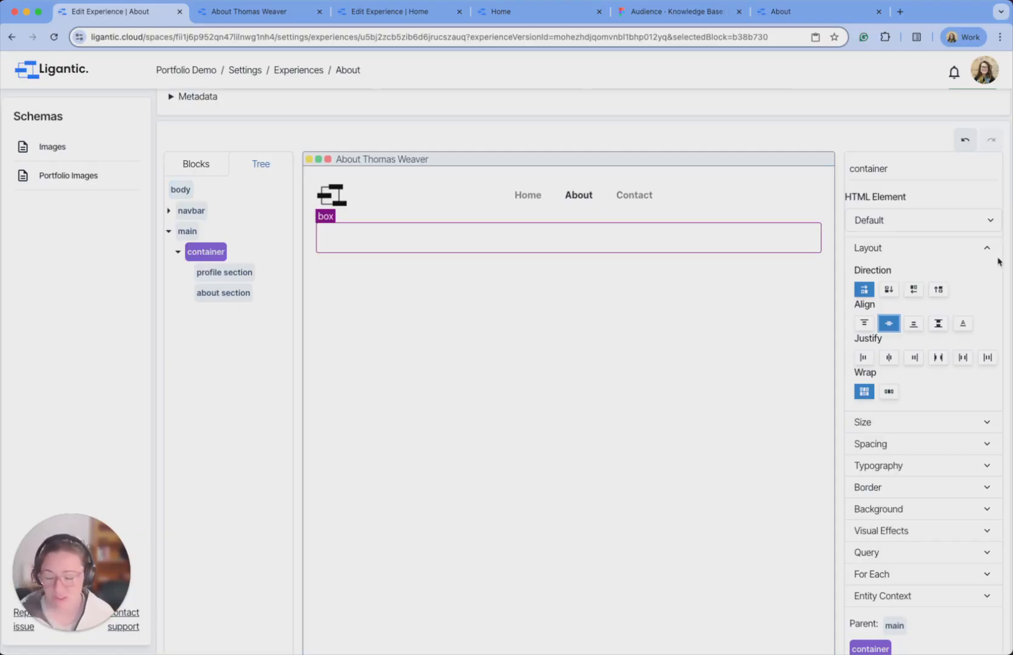
{"action": "left_click", "coordinate": [979, 247]}
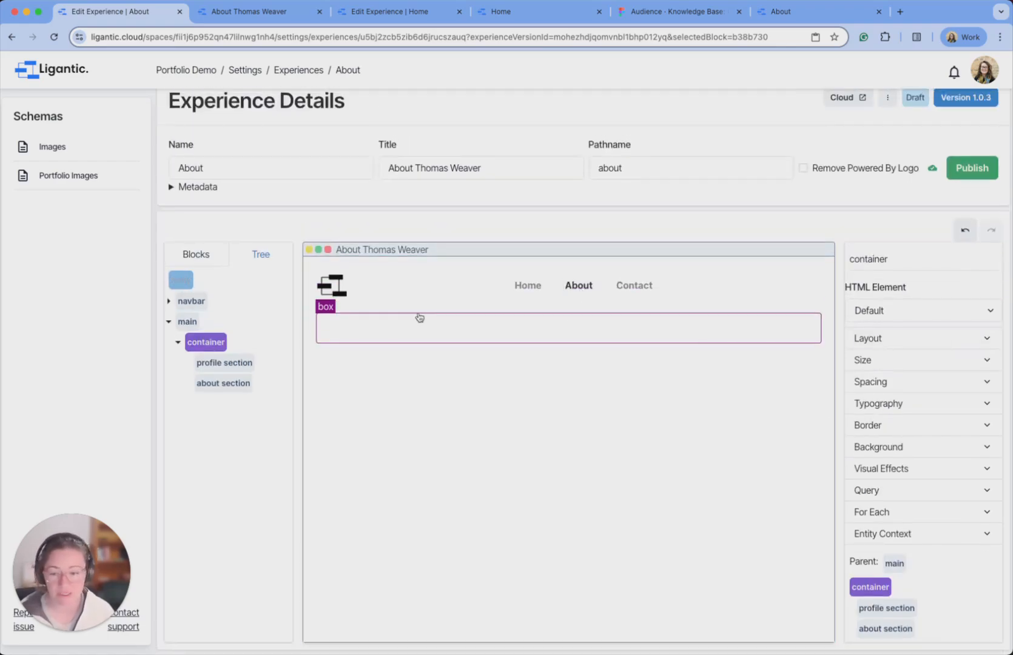
{"action": "left_click", "coordinate": [219, 364]}
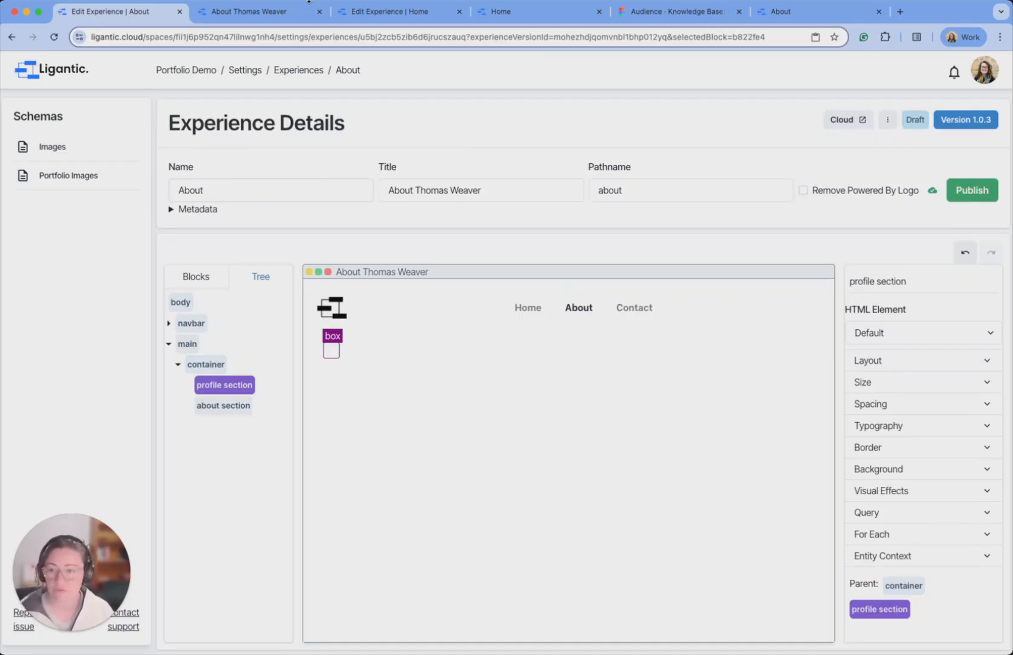
{"action": "left_click", "coordinate": [780, 11]}
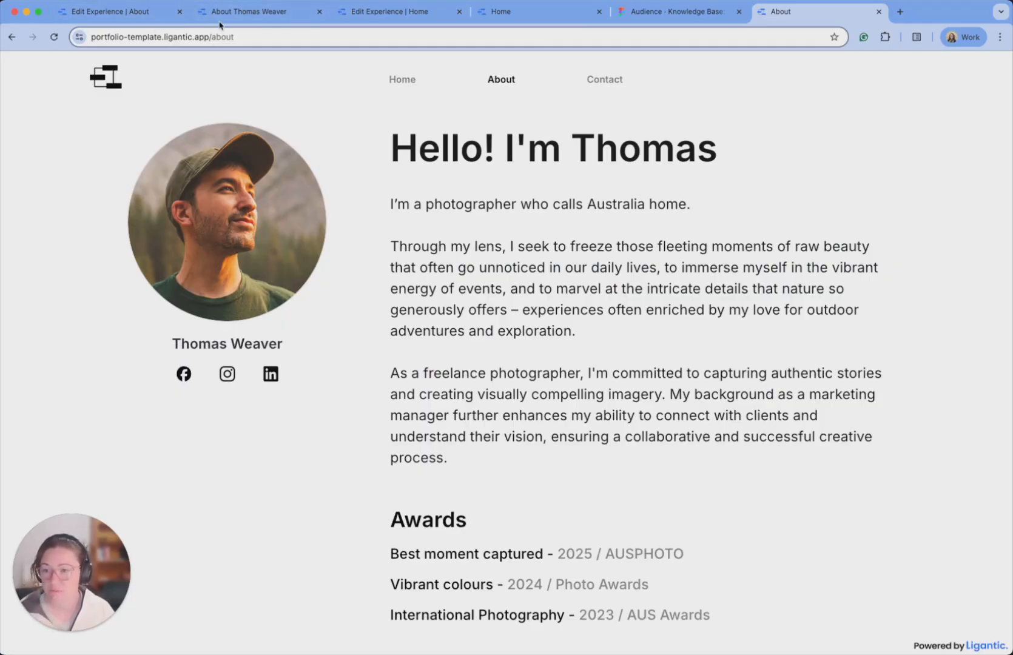
{"action": "left_click", "coordinate": [151, 11]}
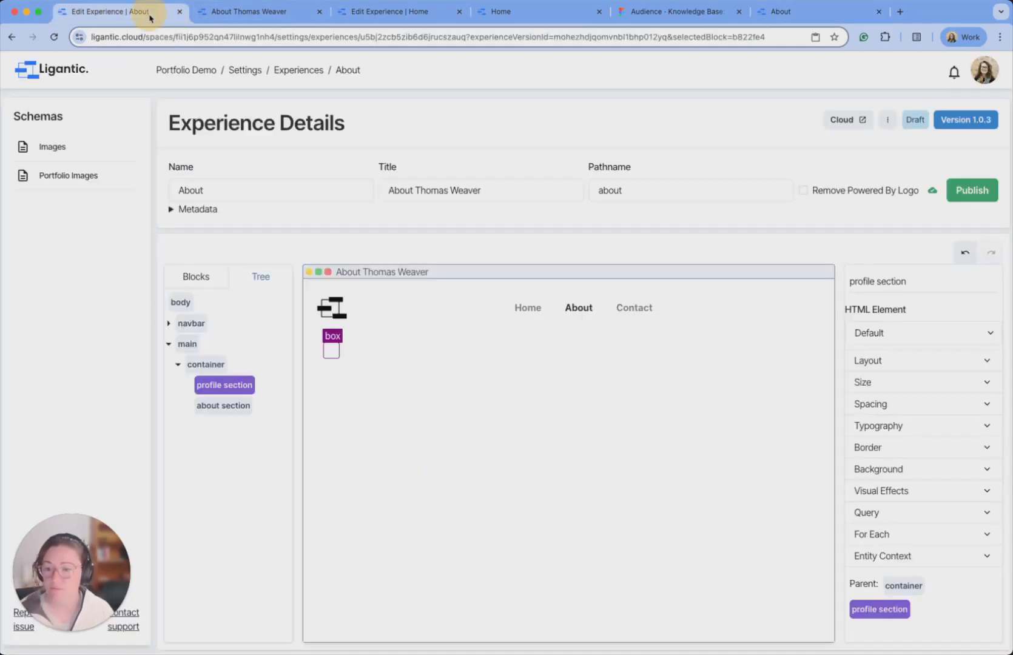
Add Image, Text and Box blocks to profile section, ordering the image above the others.
{"action": "left_click", "coordinate": [212, 283]}
{"action": "left_click_drag", "start_coordinate": [228, 446], "coordinate": [335, 344]}
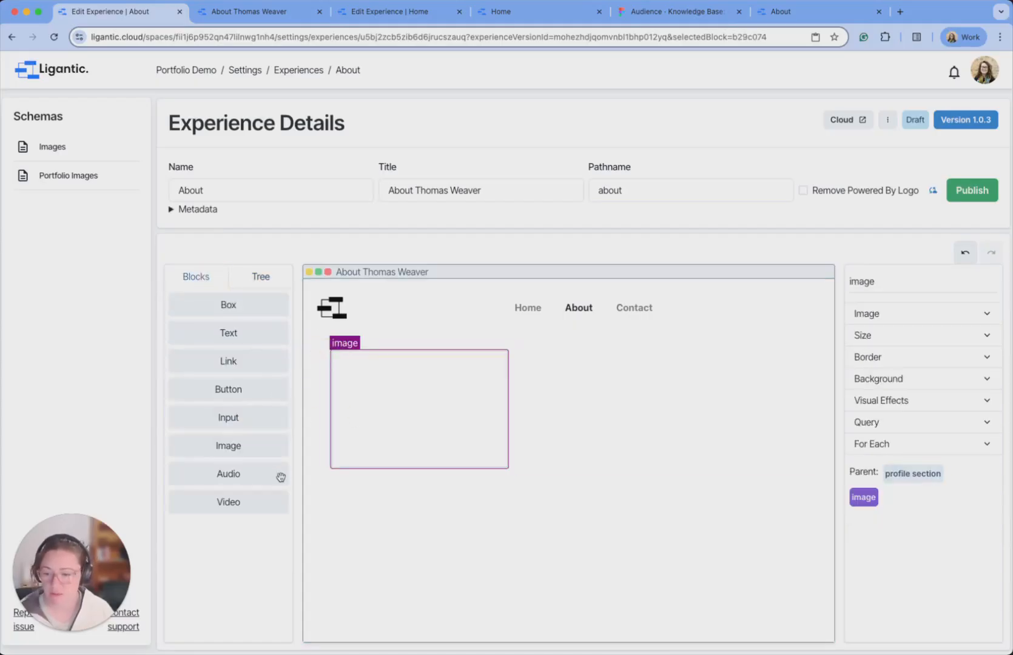
{"action": "left_click_drag", "start_coordinate": [226, 333], "coordinate": [363, 470]}
{"action": "left_click_drag", "start_coordinate": [247, 304], "coordinate": [351, 348]}
{"action": "left_click", "coordinate": [265, 277]}
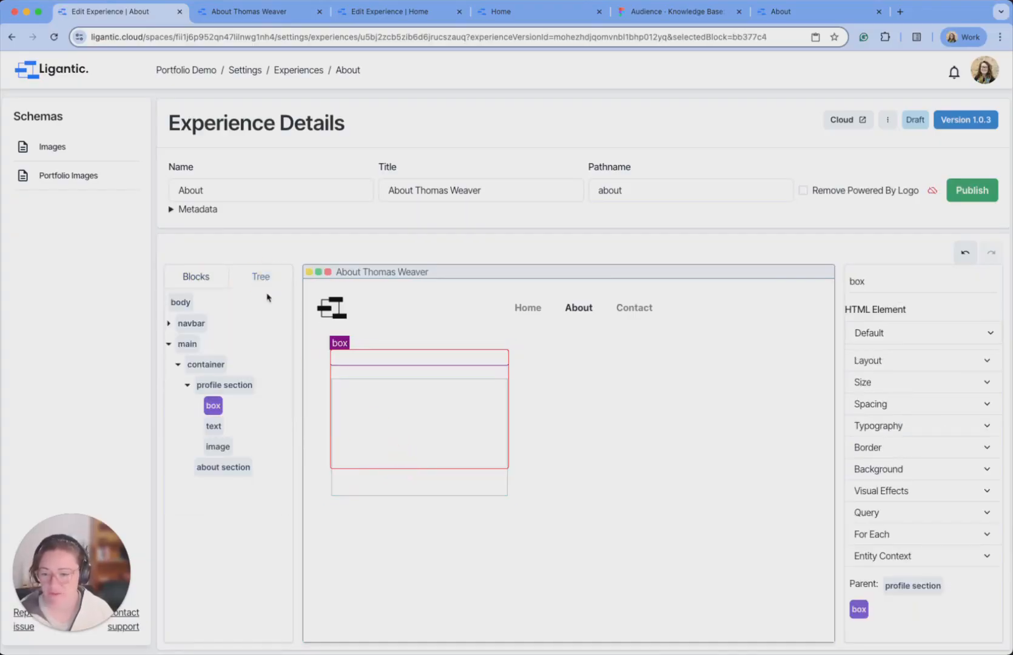
{"action": "mouse_move", "coordinate": [217, 447]}
{"action": "left_mouse_down"}
{"action": "mouse_move", "coordinate": [213, 403]}
{"action": "mouse_move", "coordinate": [217, 438]}
{"action": "left_mouse_up"}
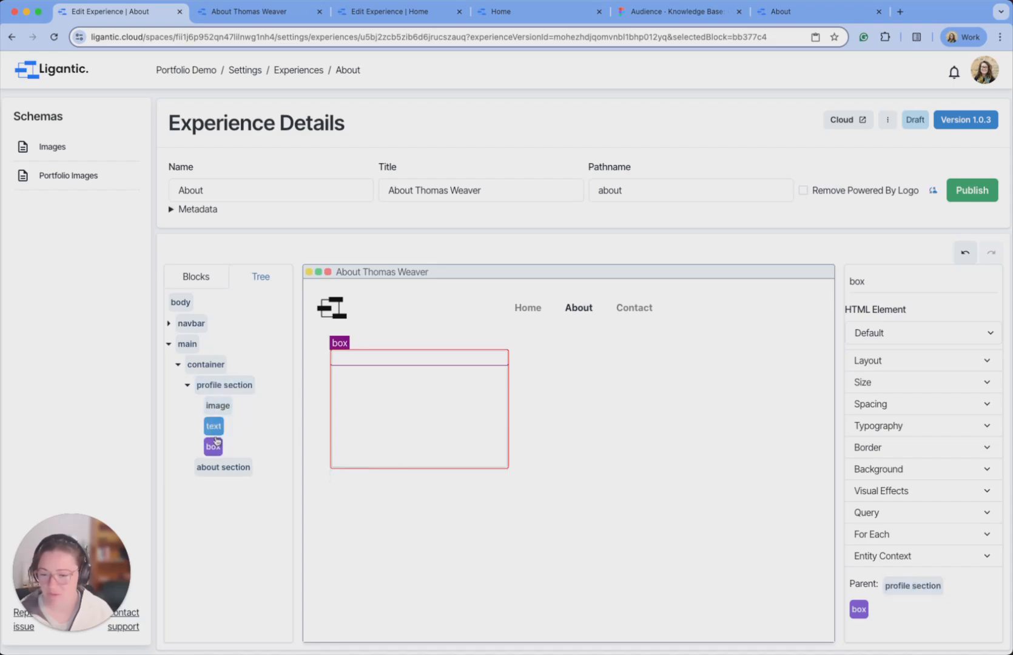
{"action": "left_click", "coordinate": [217, 406]}
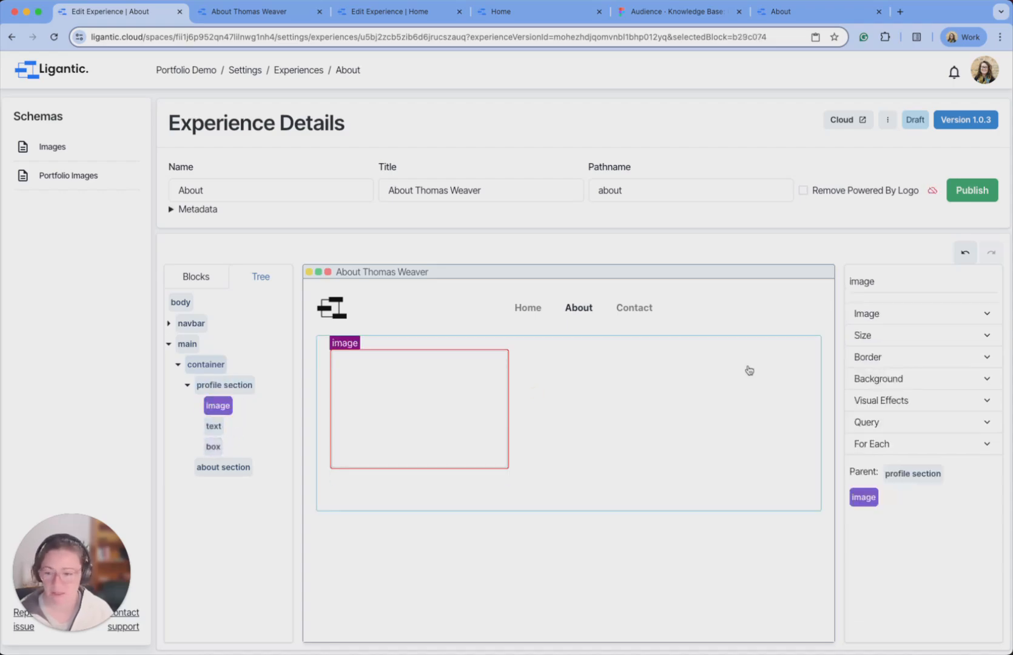
Set the profile image's source to the Image schema's About entry.
{"action": "left_click", "coordinate": [874, 319]}
{"action": "left_click", "coordinate": [960, 336]}
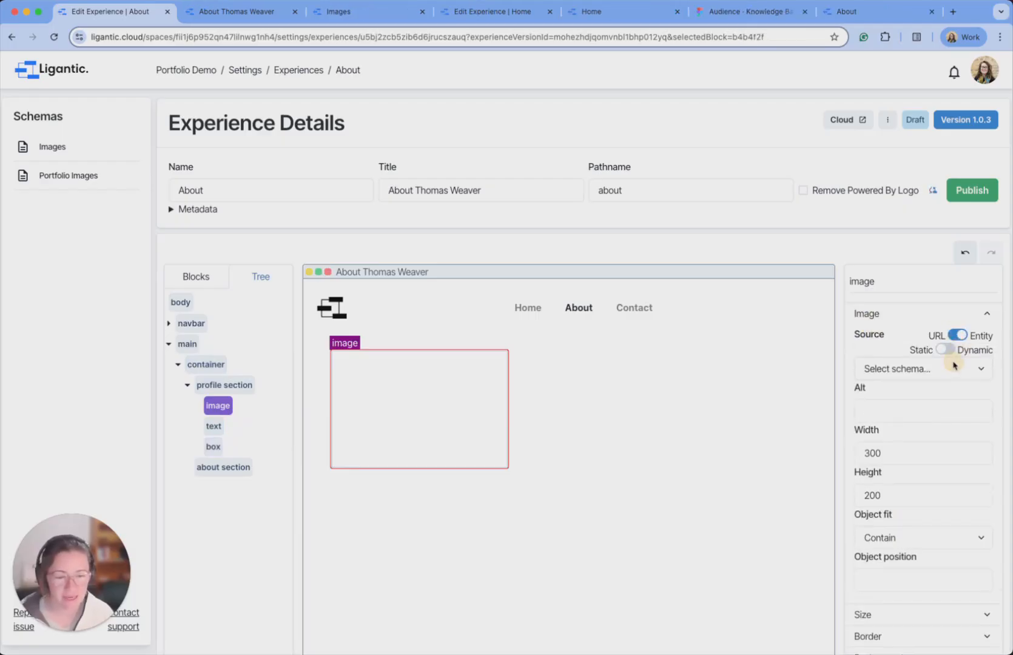
{"action": "left_click", "coordinate": [951, 368]}
{"action": "left_click", "coordinate": [927, 386]}
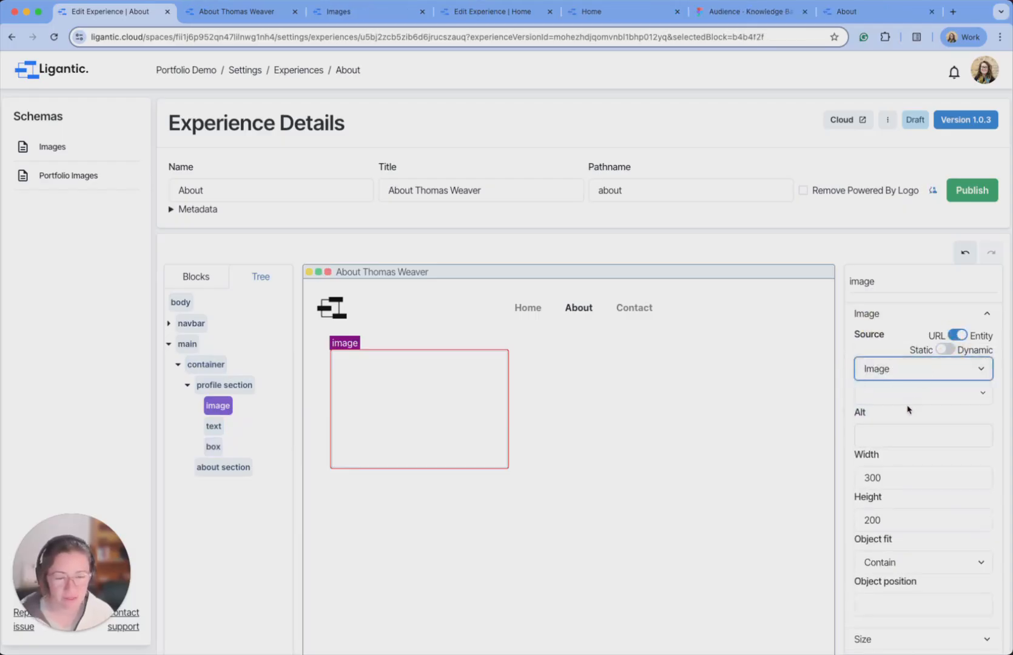
{"action": "left_click", "coordinate": [933, 393]}
{"action": "scroll", "coordinate": [957, 483], "scroll_direction": "down", "scroll_amount": 2}
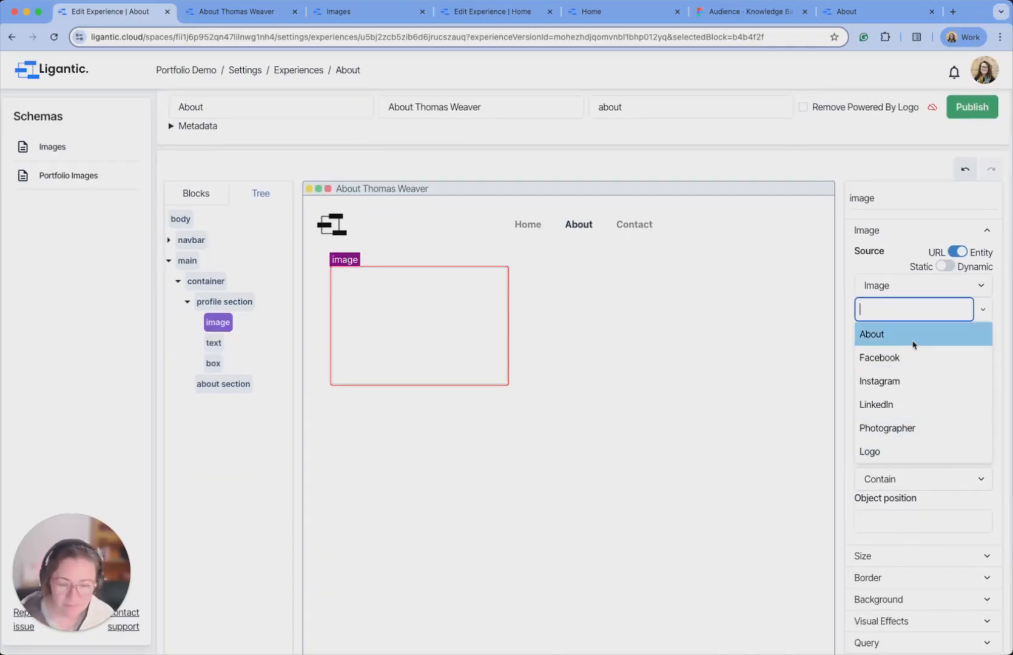
{"action": "scroll", "coordinate": [914, 344], "scroll_direction": "down", "scroll_amount": 1}
{"action": "left_click", "coordinate": [895, 311]}
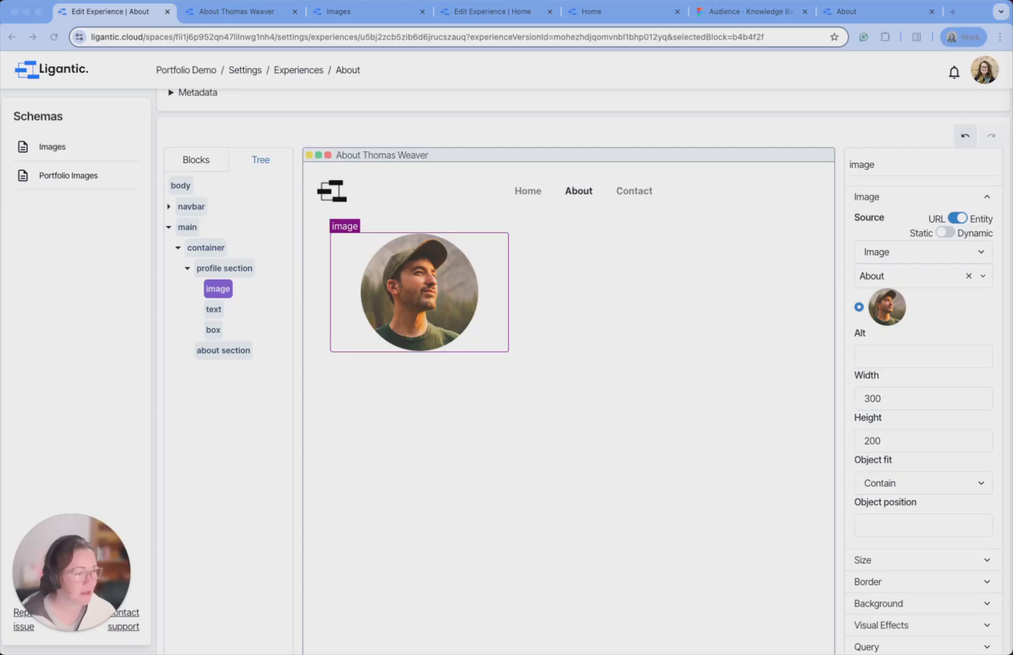
Enlarge the portrait to about 350 × 350 px.
{"action": "left_click", "coordinate": [438, 289]}
{"action": "left_click_drag", "start_coordinate": [897, 404], "coordinate": [843, 404]}
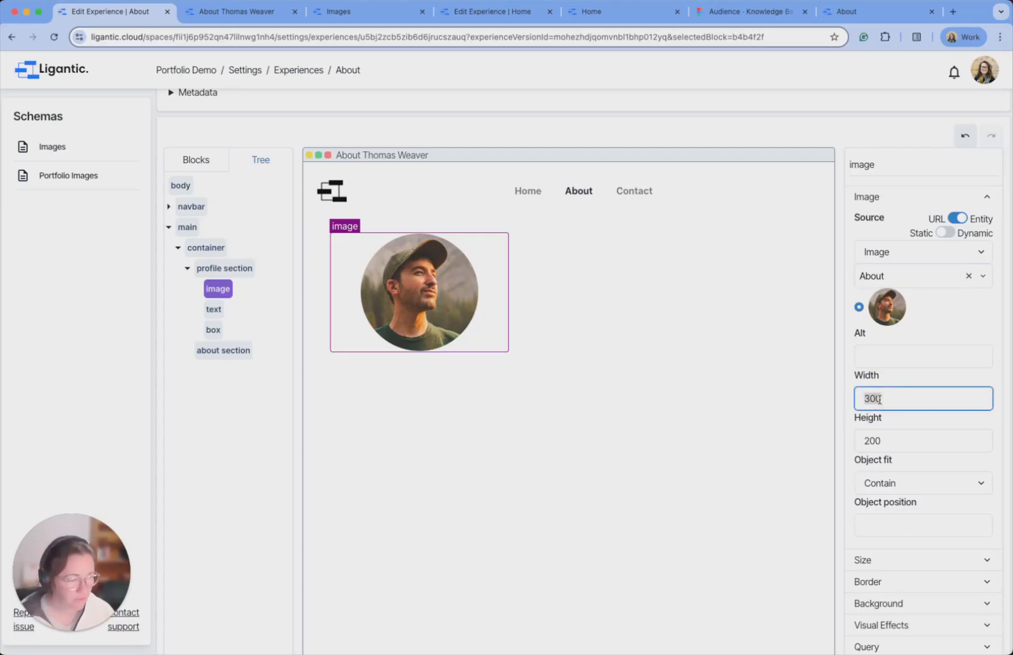
{"action": "type", "text": "350"}
{"action": "key", "text": "Tab"}
{"action": "type", "text": "350"}
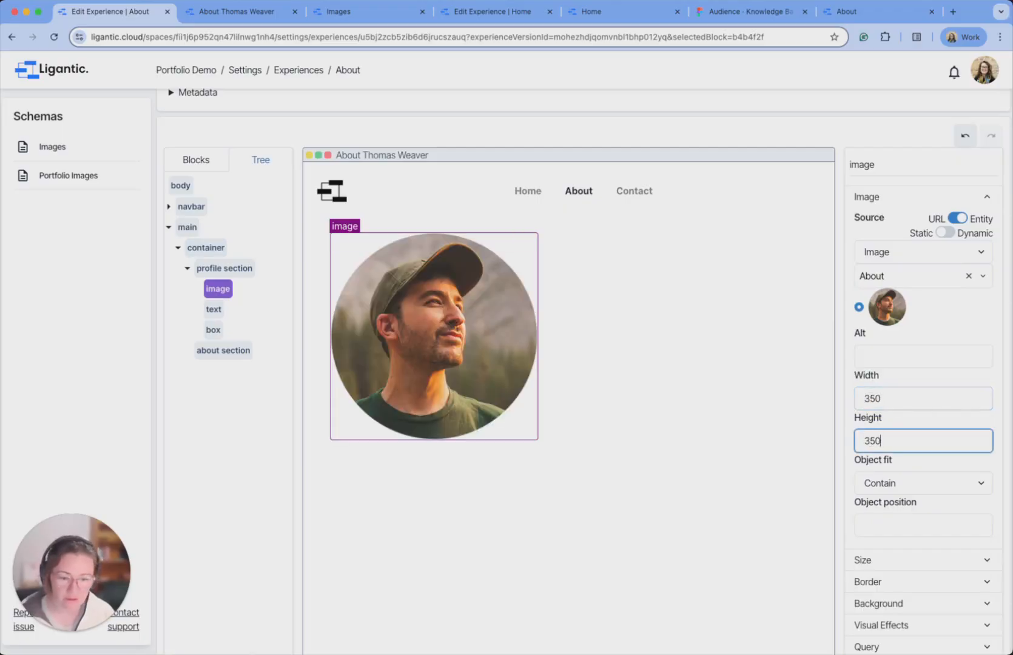
{"action": "key", "text": "Up"}
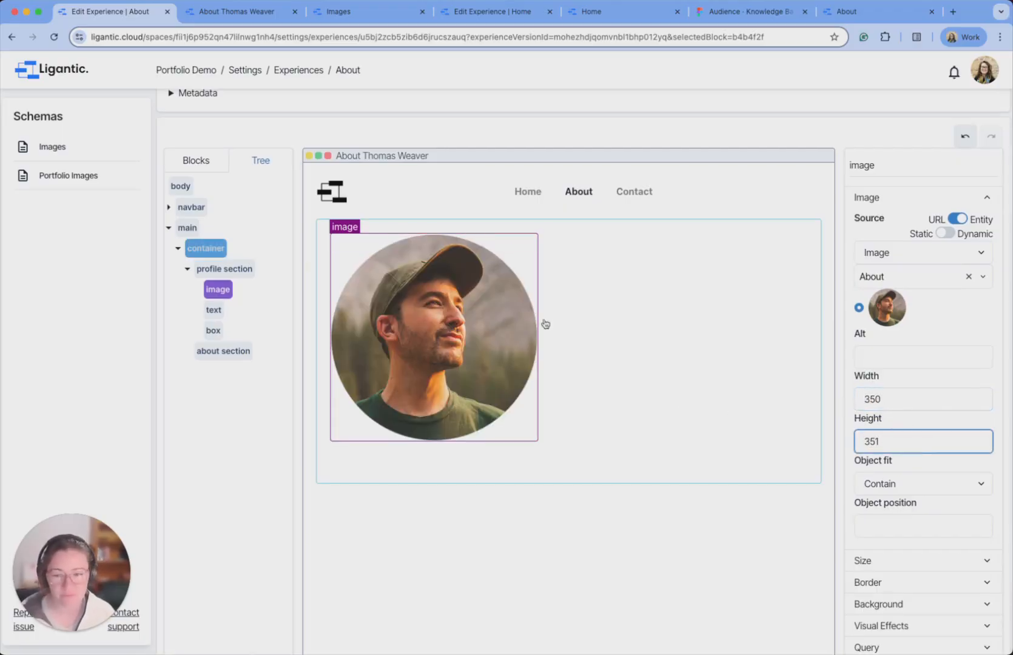
{"action": "left_click", "coordinate": [219, 313]}
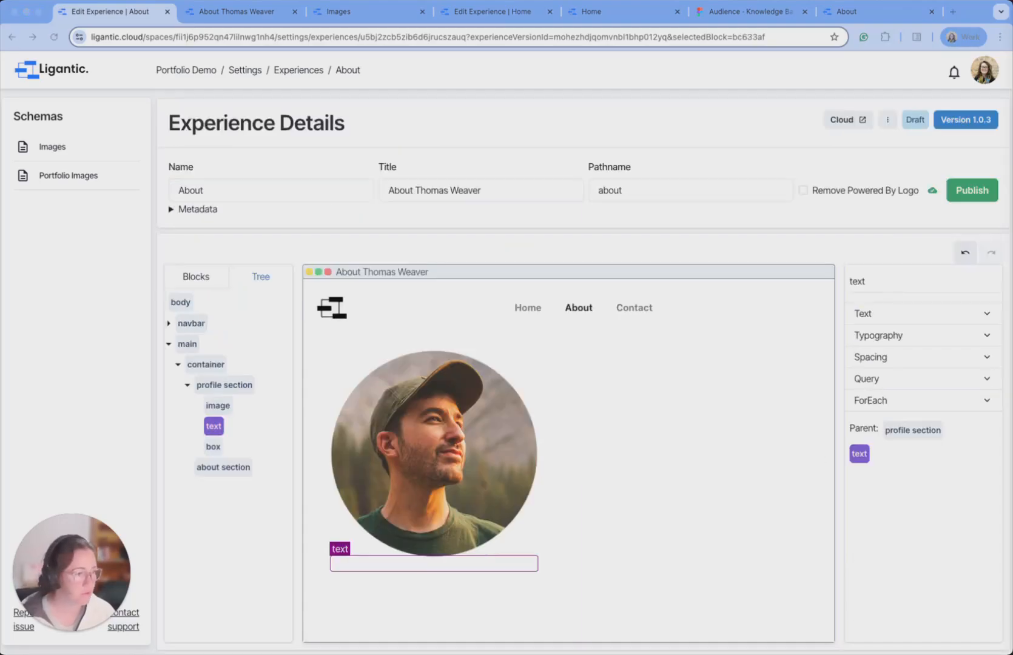
Paste the person's name into the empty text block under the portrait.
{"action": "left_click", "coordinate": [439, 571]}
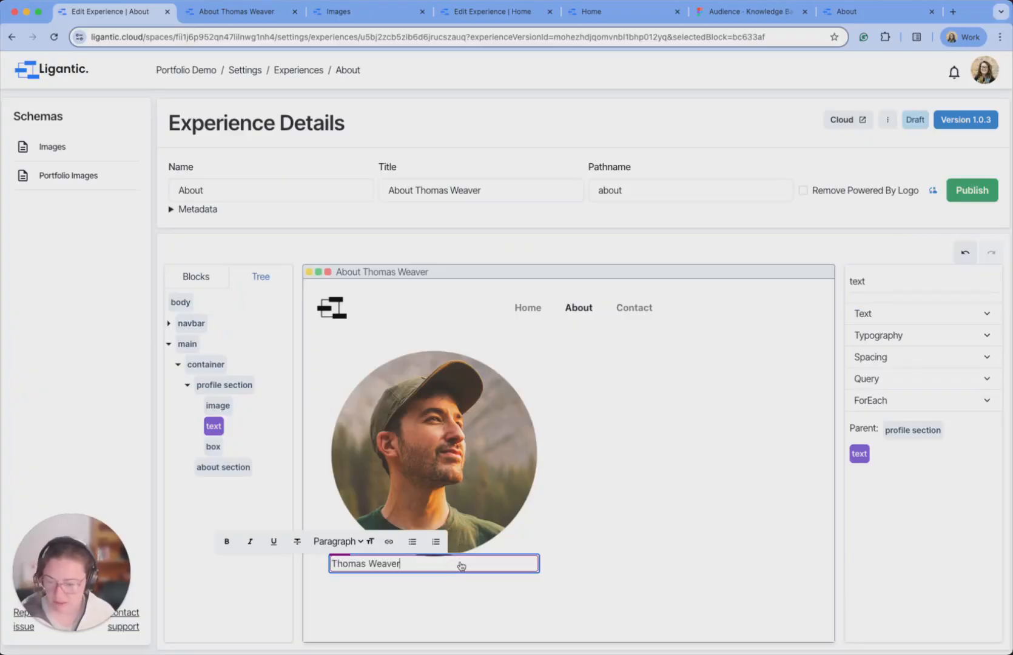
{"action": "left_click", "coordinate": [735, 571]}
{"action": "left_click", "coordinate": [409, 565]}
Style the name at font size 24, weight 600, centre-aligned.
{"action": "left_click", "coordinate": [901, 339]}
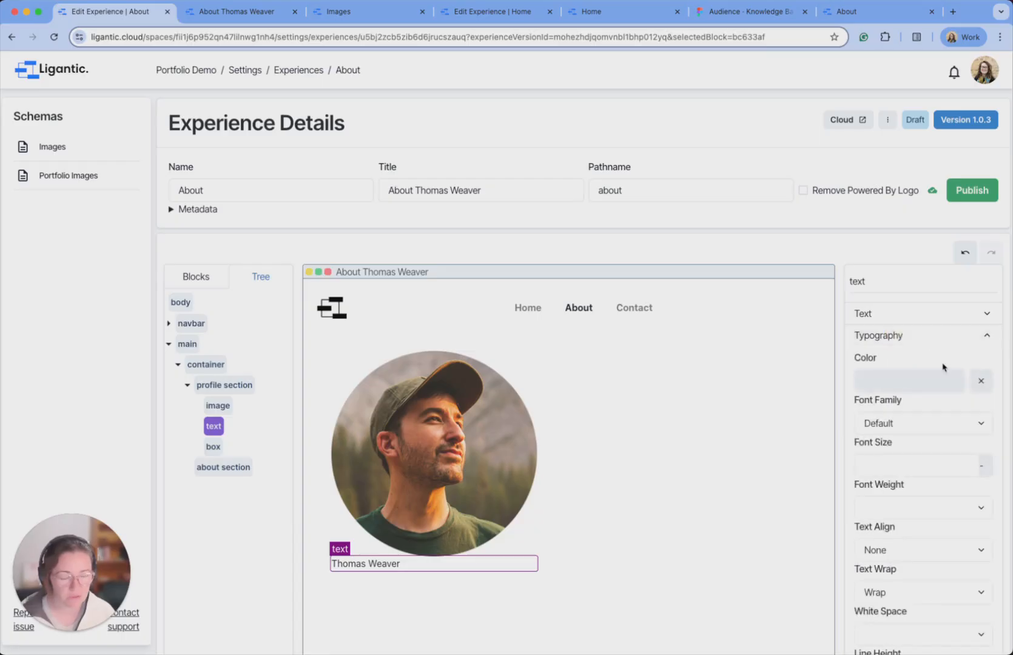
{"action": "scroll", "coordinate": [925, 362], "scroll_direction": "down", "scroll_amount": 1}
{"action": "left_click", "coordinate": [917, 427]}
{"action": "type", "text": "24"}
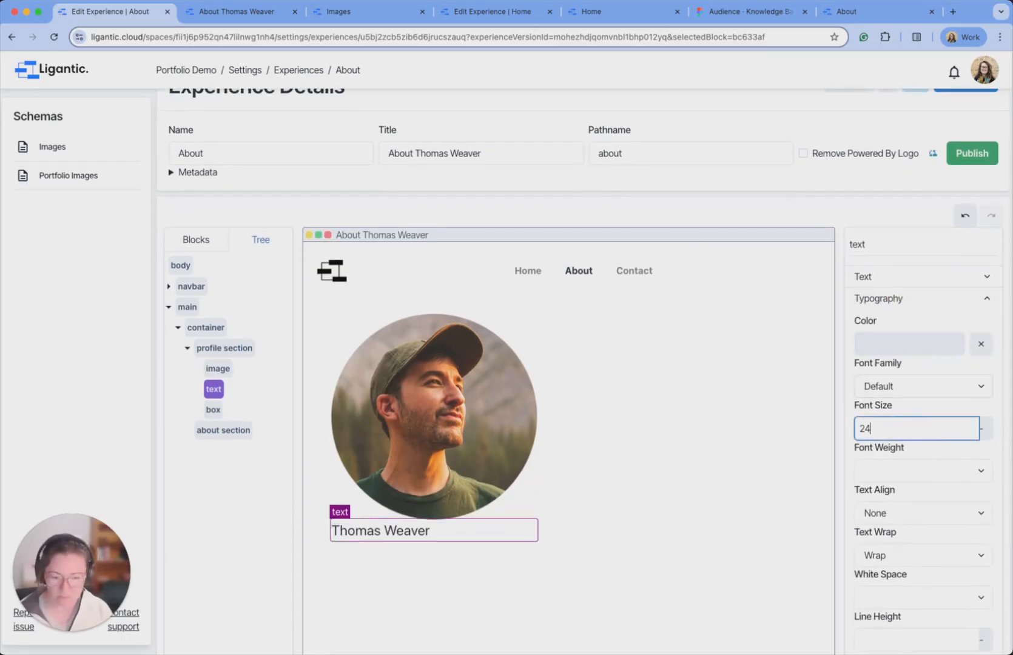
{"action": "left_click", "coordinate": [955, 476]}
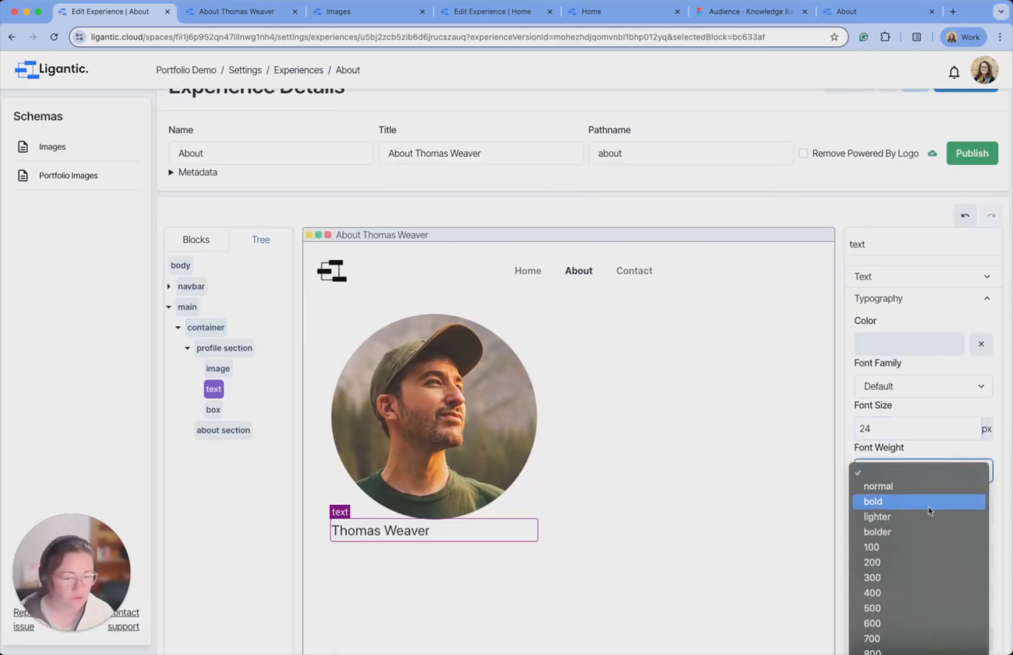
{"action": "left_click", "coordinate": [892, 607]}
{"action": "scroll", "coordinate": [916, 493], "scroll_direction": "down", "scroll_amount": 1}
{"action": "scroll", "coordinate": [916, 494], "scroll_direction": "down", "scroll_amount": 1}
{"action": "left_click", "coordinate": [921, 409]}
{"action": "left_click", "coordinate": [912, 423]}
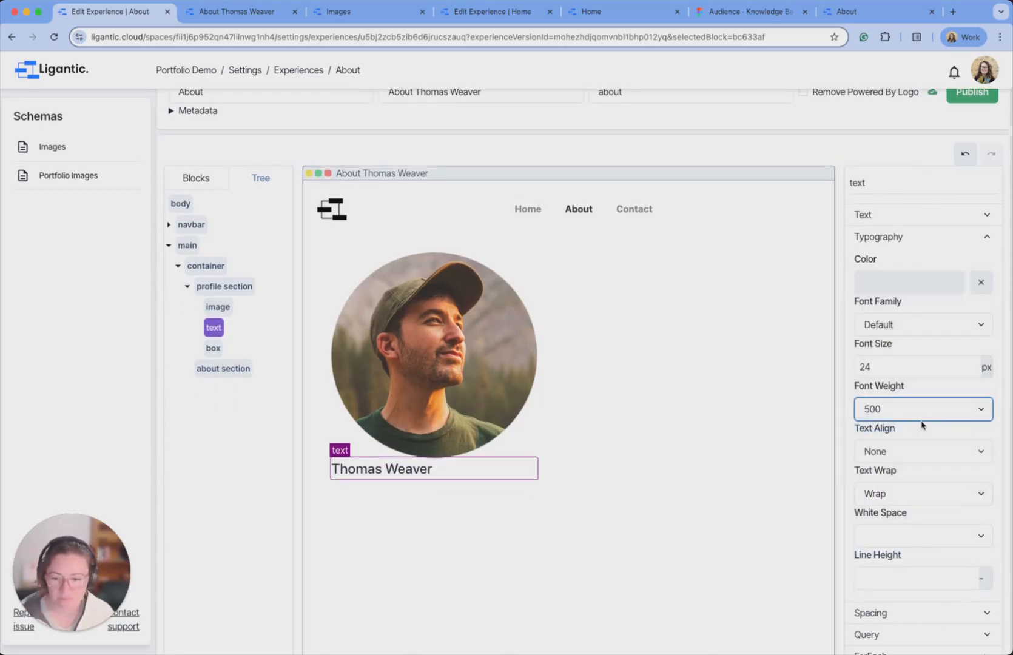
{"action": "left_click", "coordinate": [915, 452]}
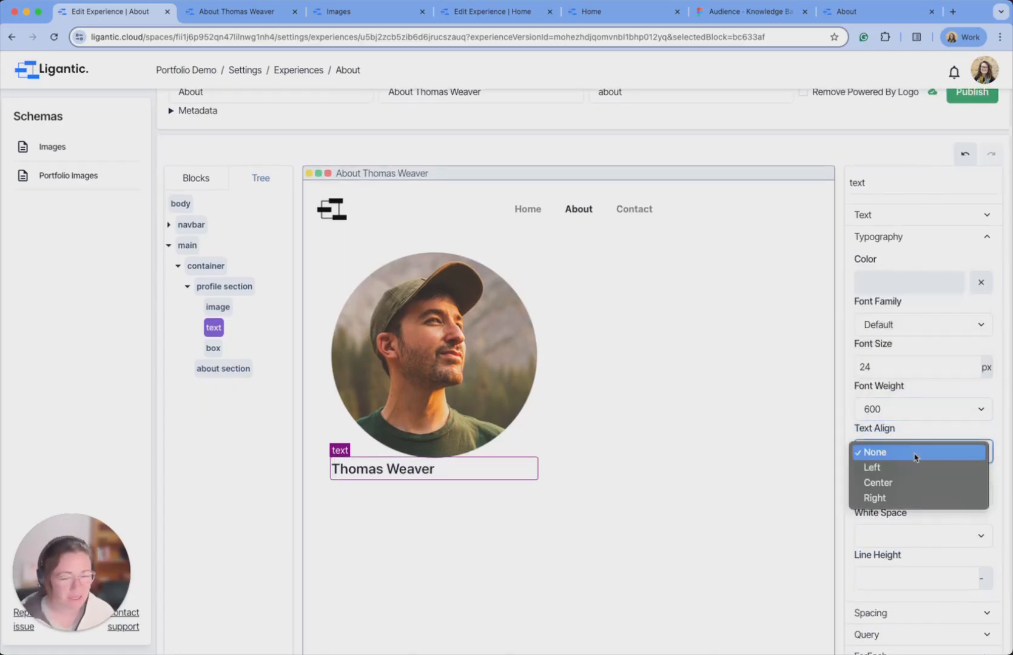
{"action": "left_click", "coordinate": [892, 477]}
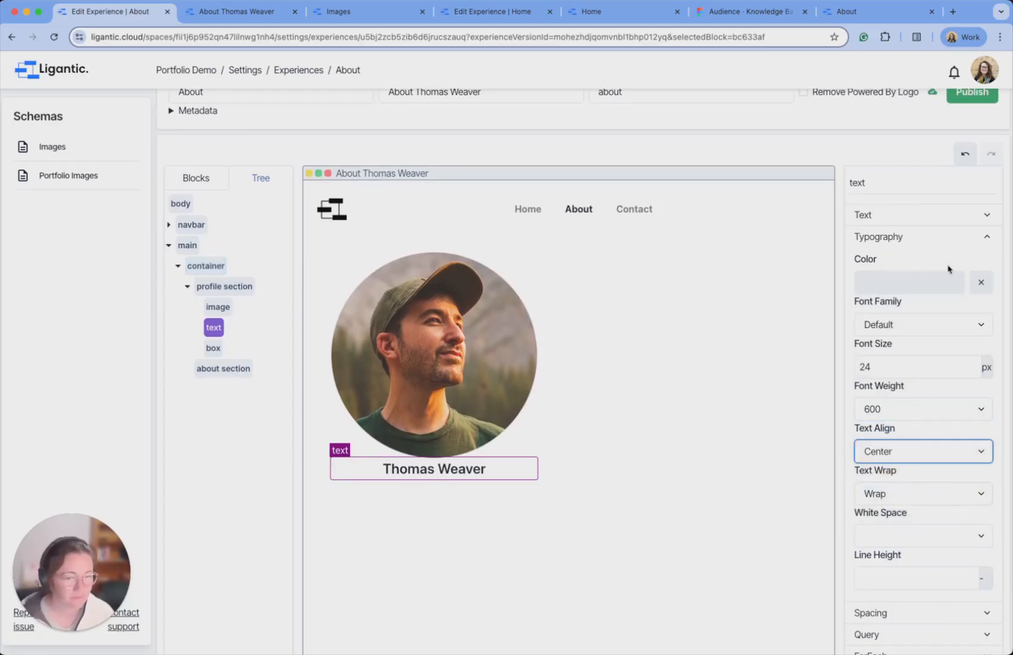
{"action": "left_click", "coordinate": [952, 238]}
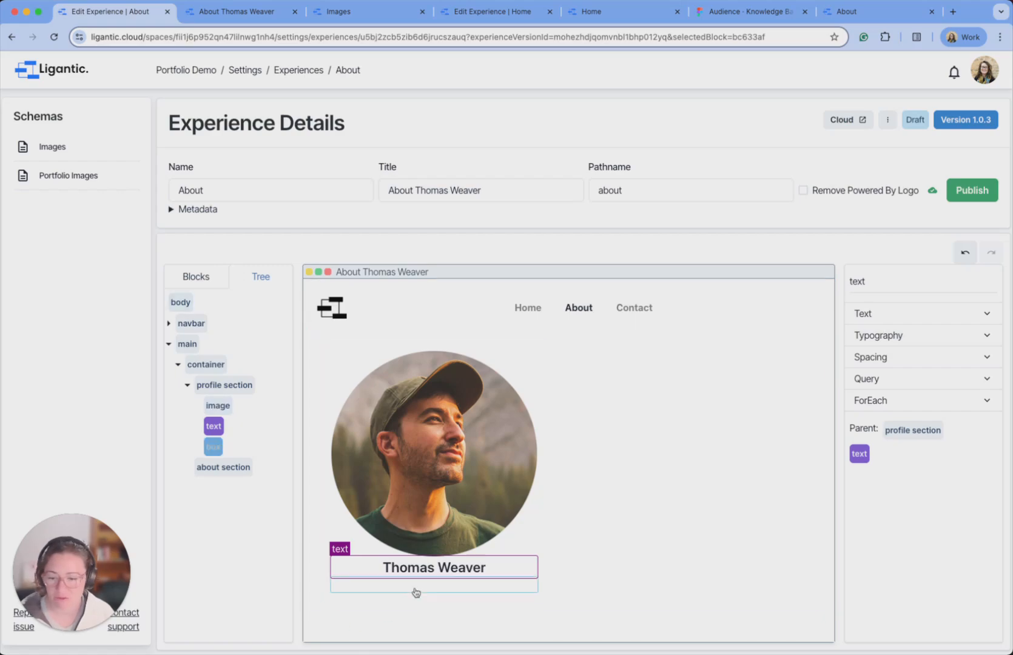
Rename the empty box under the name to 'social links'.
{"action": "left_click", "coordinate": [222, 451]}
{"action": "type", "text": "social links"}
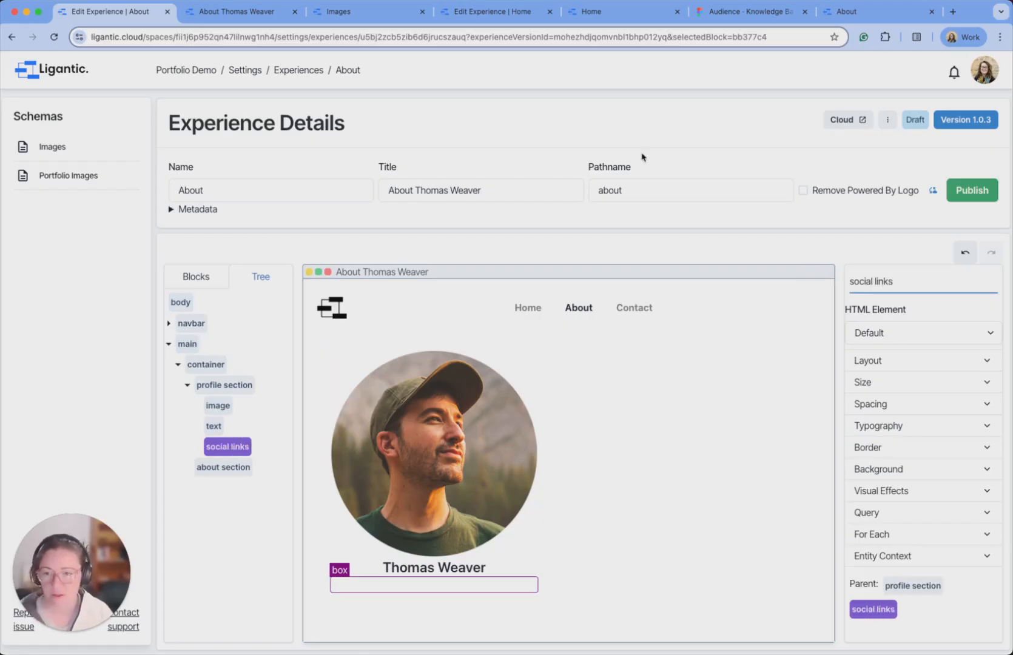
{"action": "left_click", "coordinate": [640, 249]}
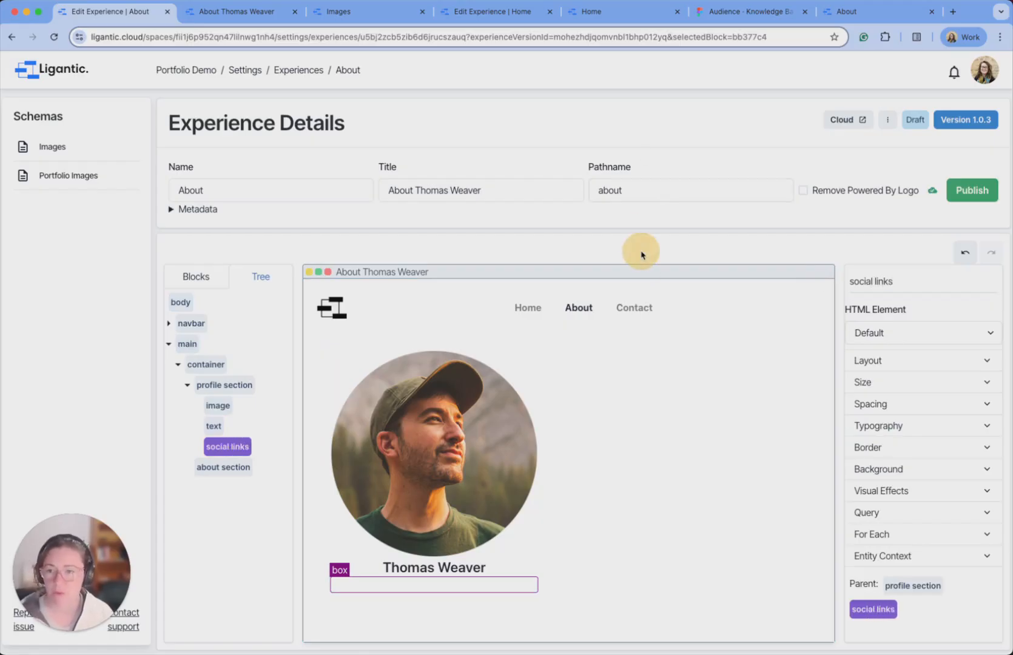
Copy the Home page's social links icons into the About page's social links box.
{"action": "left_click", "coordinate": [470, 15]}
{"action": "scroll", "coordinate": [461, 245], "scroll_direction": "down", "scroll_amount": 3}
{"action": "scroll", "coordinate": [461, 245], "scroll_direction": "down", "scroll_amount": 5}
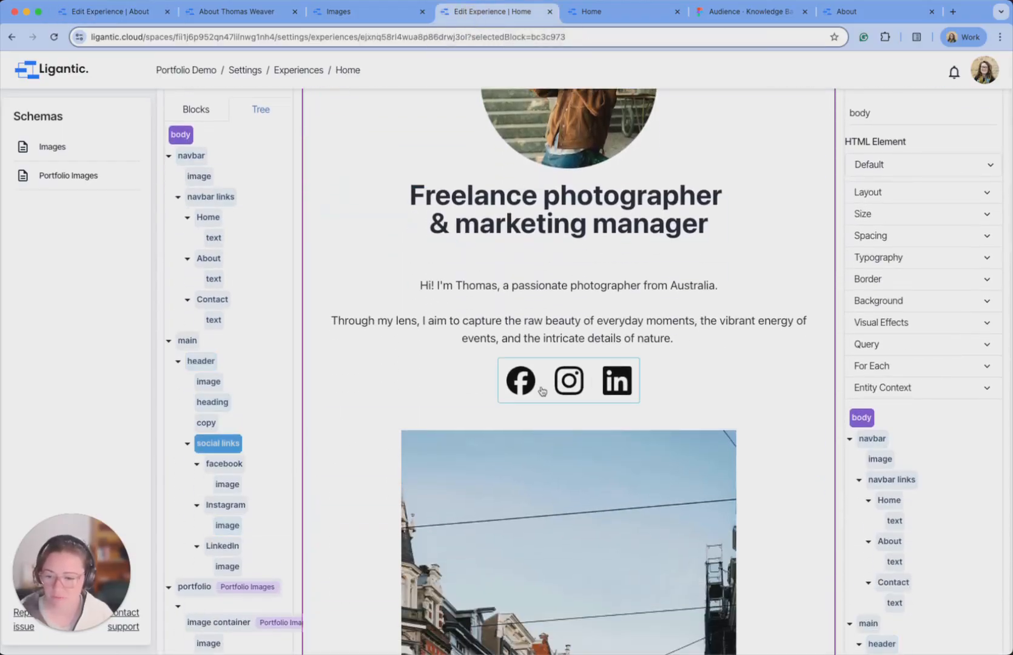
{"action": "left_click", "coordinate": [228, 446]}
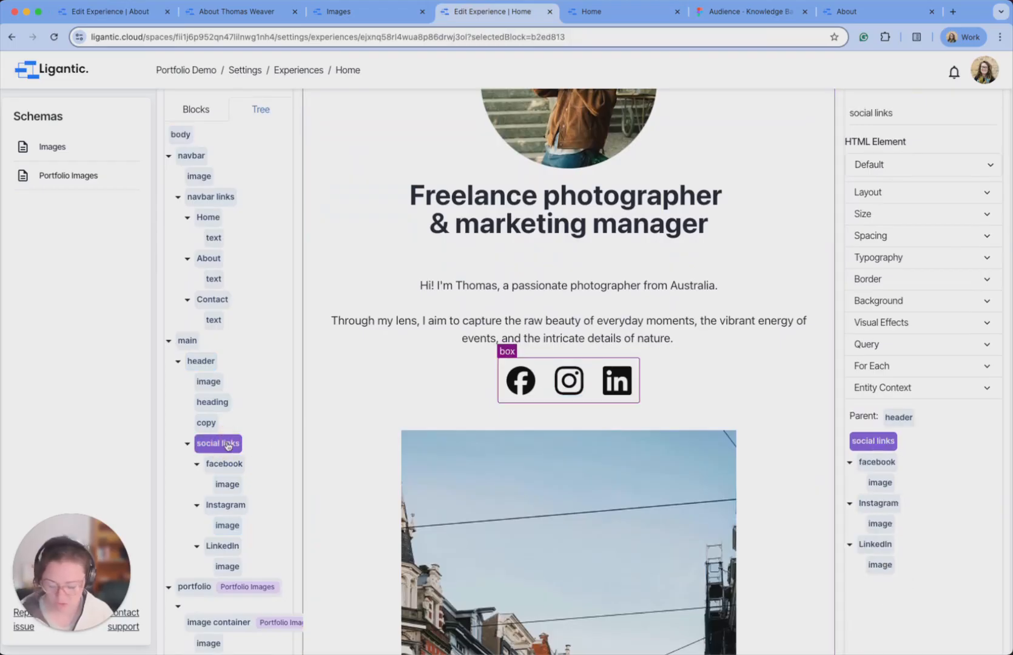
{"action": "left_click", "coordinate": [122, 12]}
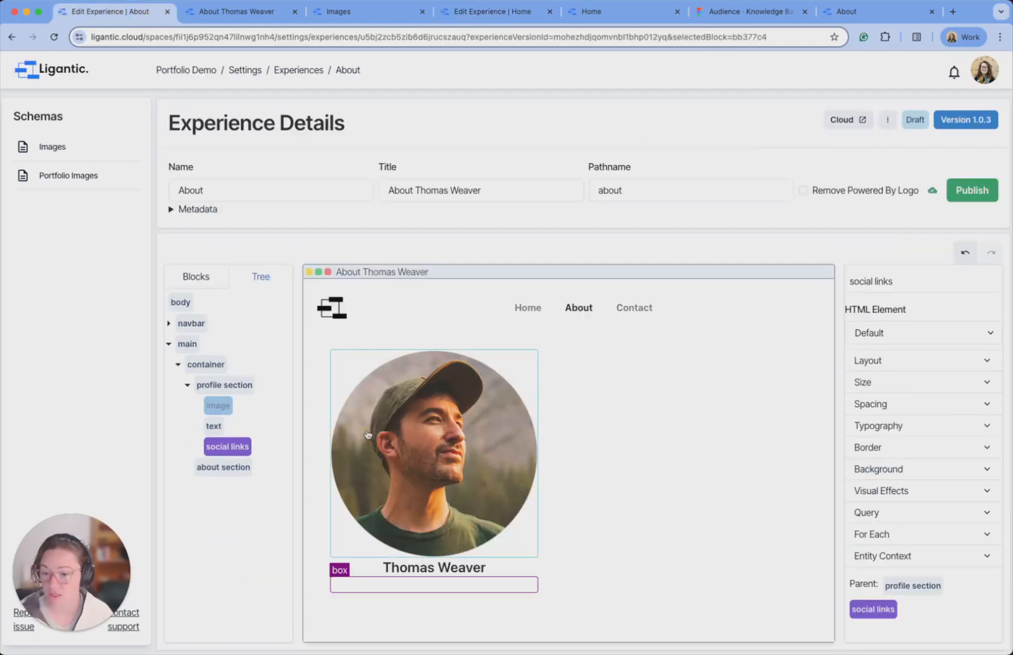
{"action": "left_click", "coordinate": [234, 449]}
{"action": "scroll", "coordinate": [560, 457], "scroll_direction": "down", "scroll_amount": 2}
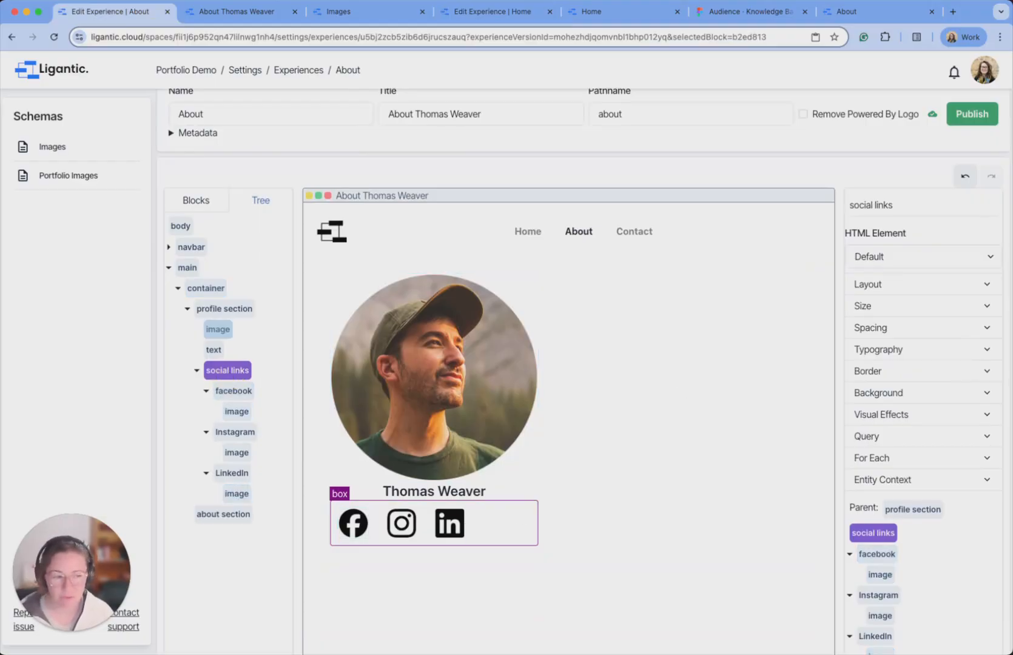
{"action": "left_click", "coordinate": [362, 527]}
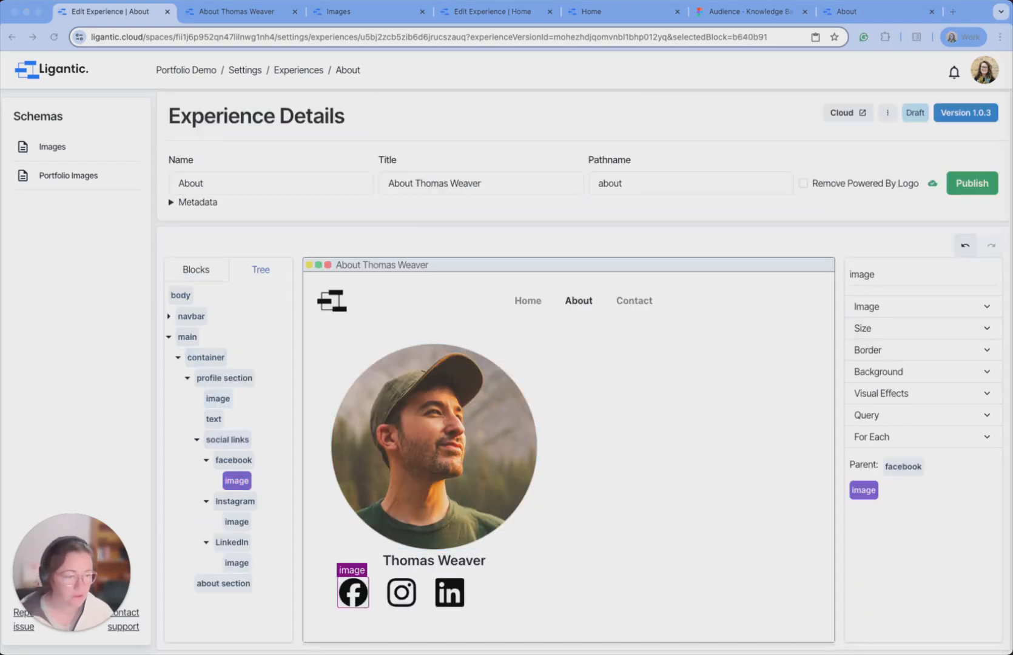
Shrink the social icon images to 30 × 30 px.
{"action": "left_click", "coordinate": [901, 312]}
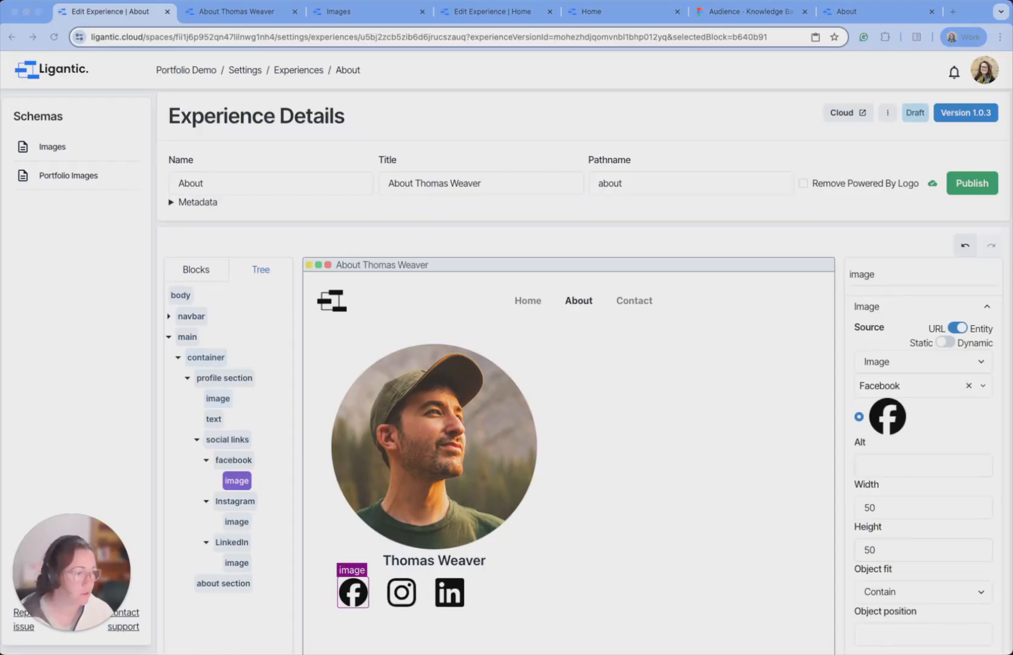
{"action": "left_click", "coordinate": [868, 509]}
{"action": "type", "text": "30"}
{"action": "key", "text": "Tab"}
{"action": "type", "text": "30"}
{"action": "left_click", "coordinate": [391, 593]}
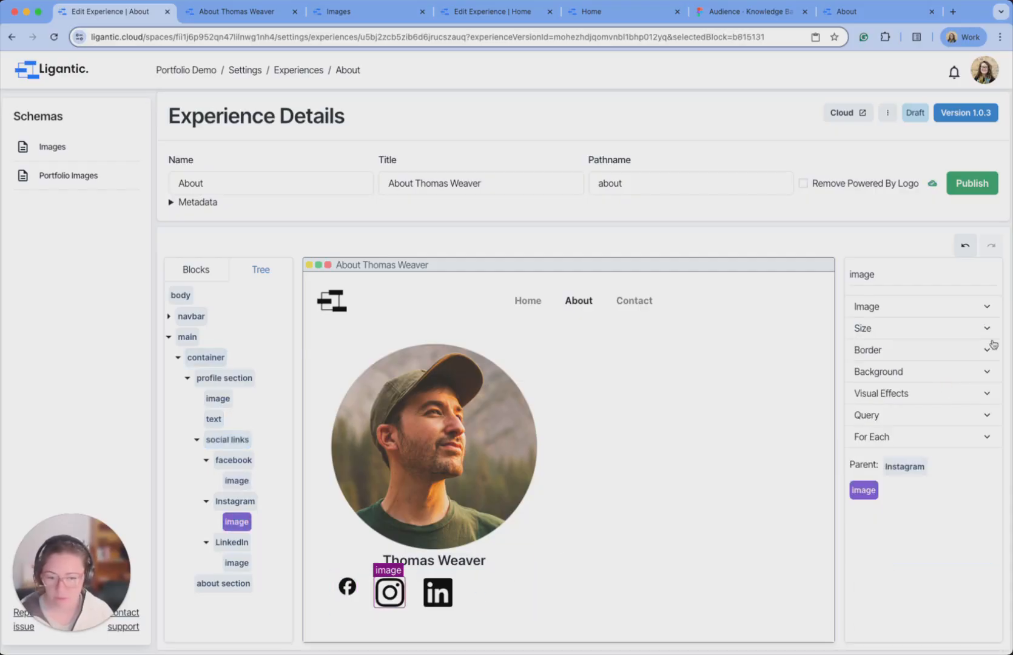
{"action": "left_click", "coordinate": [937, 305]}
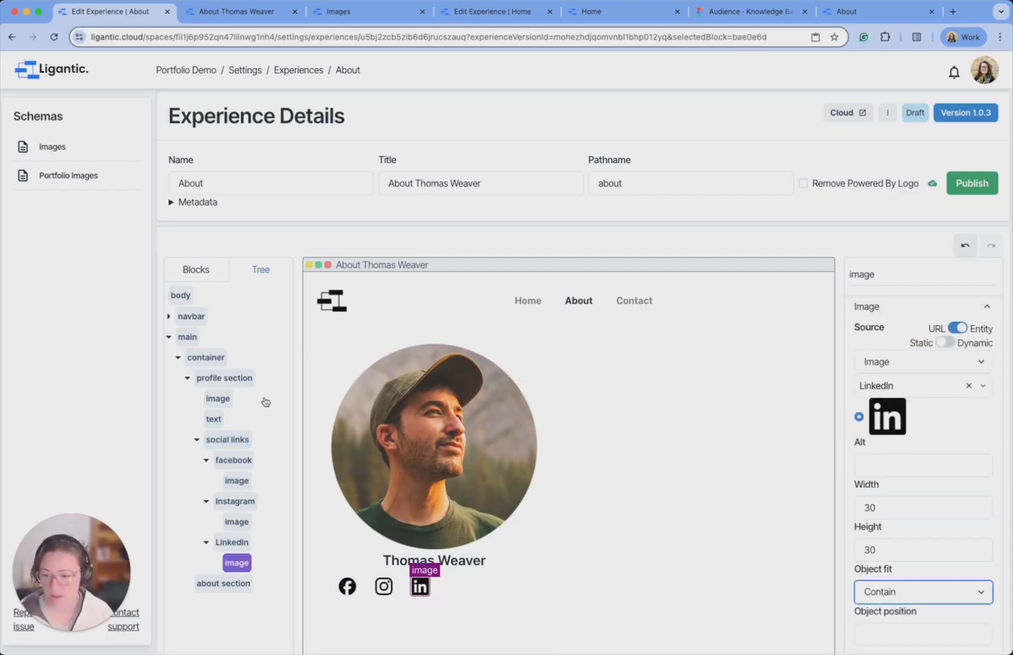
Set the social links box's layout justification to center.
{"action": "left_click", "coordinate": [228, 439]}
{"action": "left_click", "coordinate": [890, 351]}
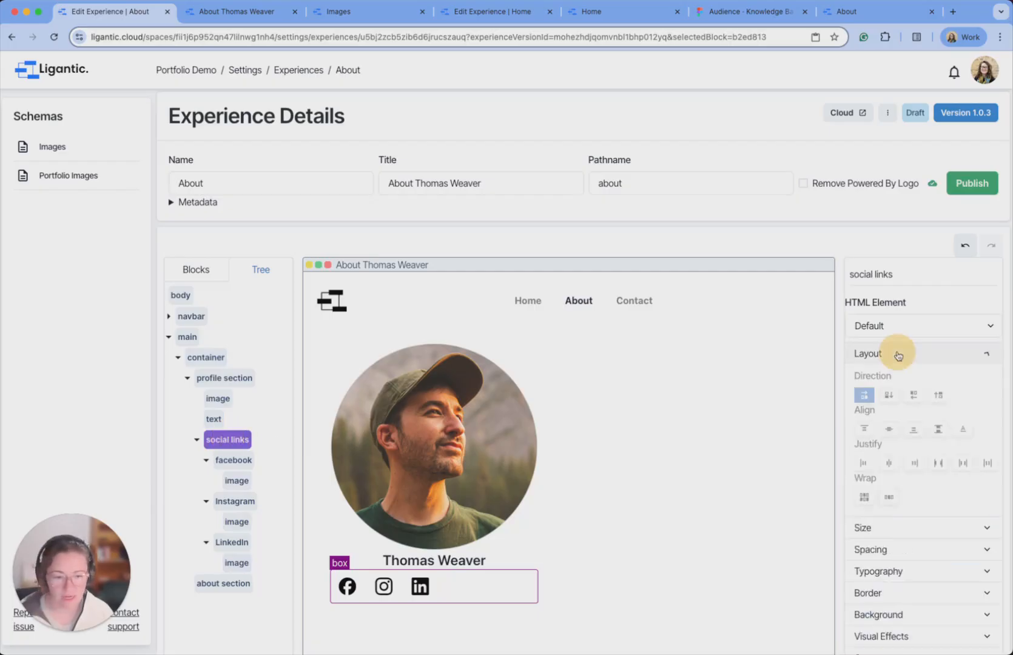
{"action": "left_click", "coordinate": [890, 464]}
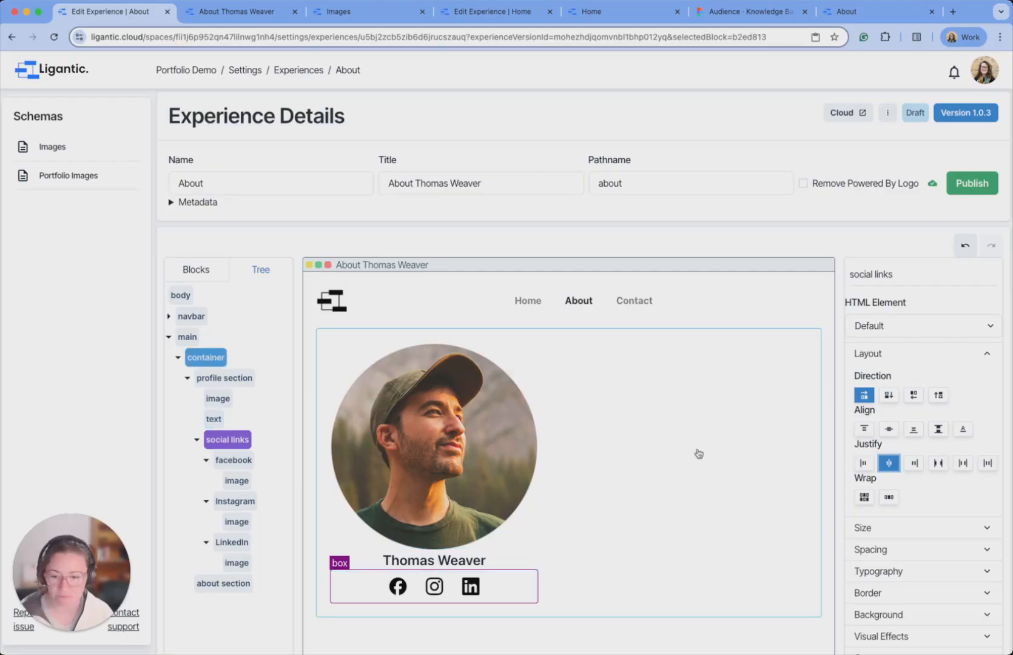
{"action": "scroll", "coordinate": [663, 425], "scroll_direction": "down", "scroll_amount": 2}
{"action": "left_click", "coordinate": [602, 407]}
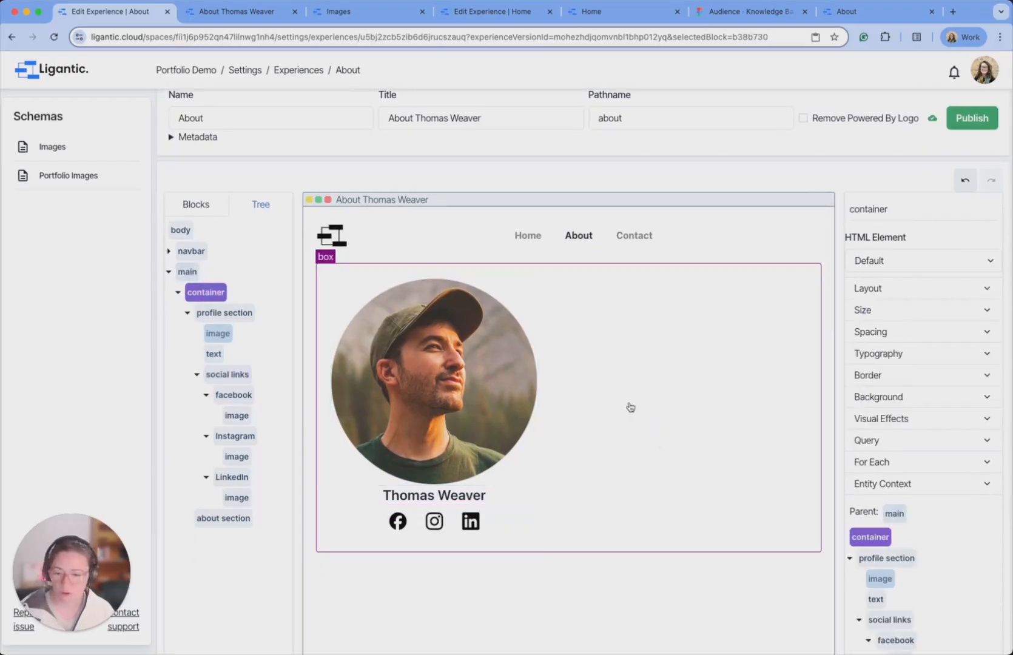
Set the profile section's spacing gap to 5, then lower it to 2.
{"action": "left_click", "coordinate": [235, 315]}
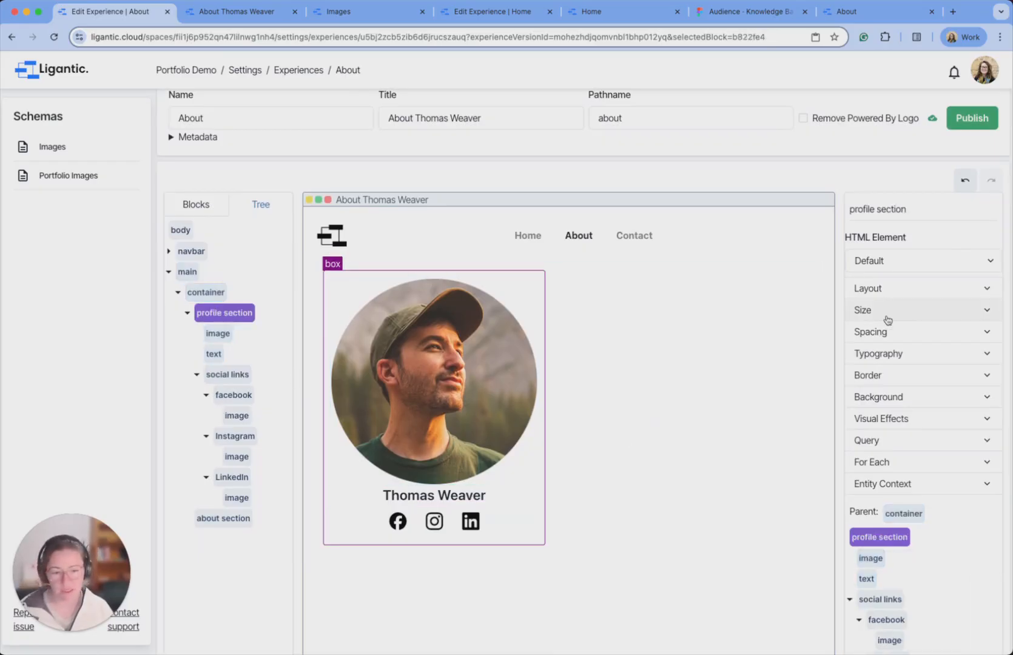
{"action": "left_click", "coordinate": [907, 333]}
{"action": "left_click", "coordinate": [907, 382]}
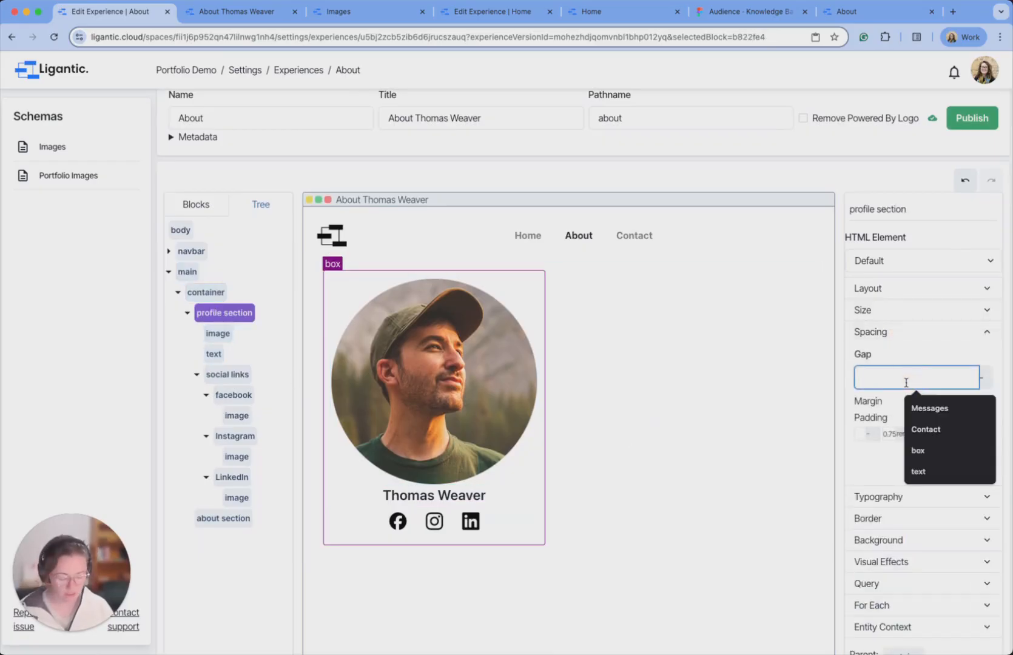
{"action": "type", "text": "5"}
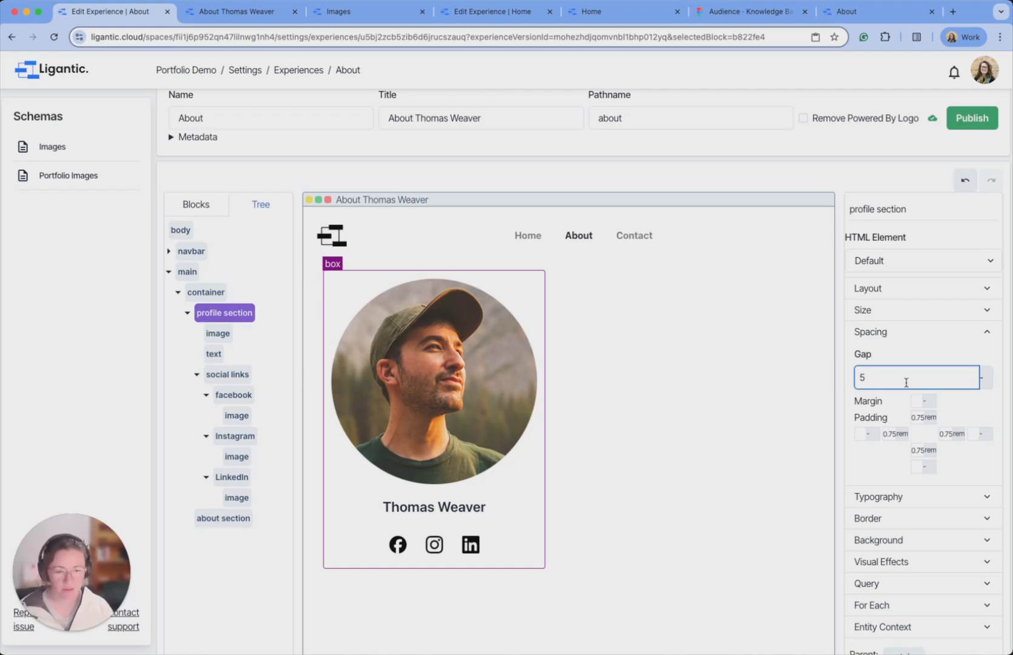
{"action": "key", "text": "Down"}
{"action": "key", "text": "Down"}
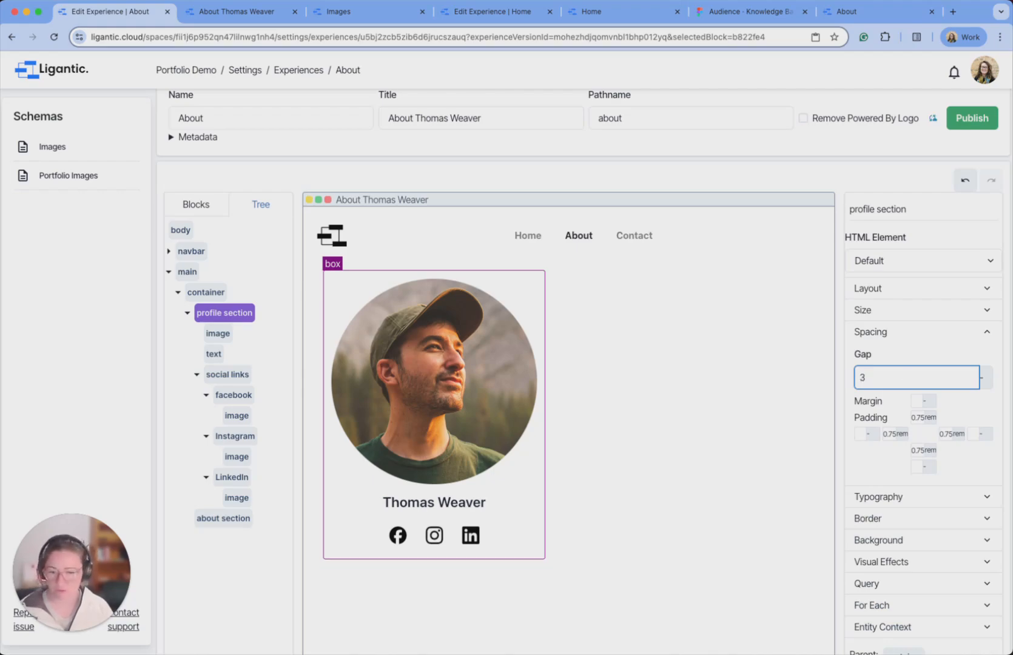
{"action": "key", "text": "Down"}
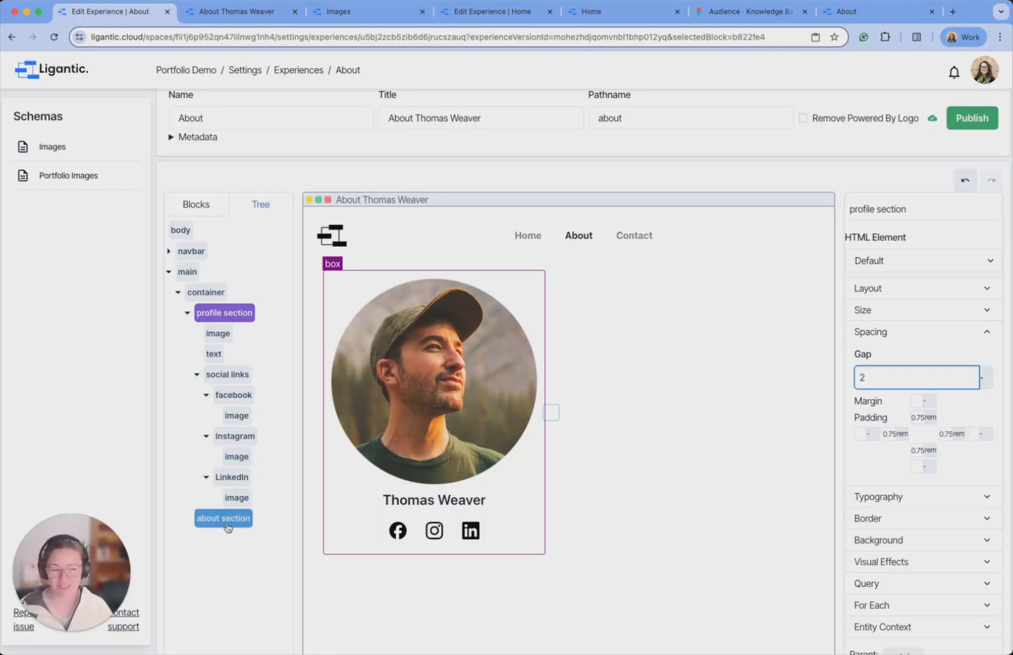
{"action": "scroll", "coordinate": [228, 528], "scroll_direction": "down", "scroll_amount": 1}
{"action": "scroll", "coordinate": [228, 528], "scroll_direction": "down", "scroll_amount": 2}
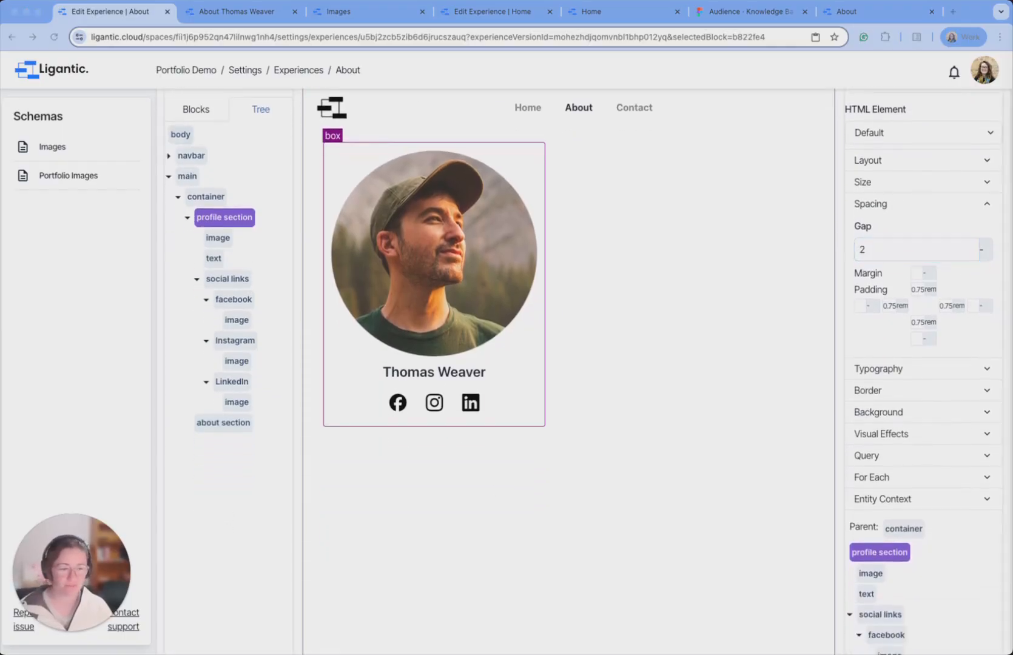
Examine the reference page's 'Hello! I'm Thomas' heading, its bio paragraphs and the three-entry Awards list.
{"action": "left_click", "coordinate": [234, 423]}
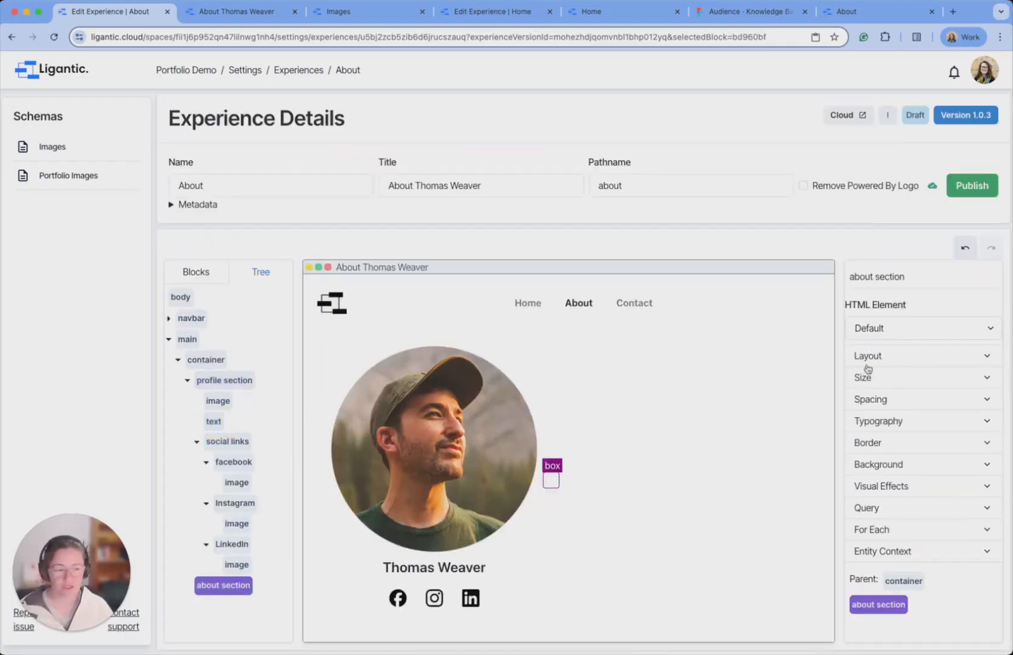
{"action": "left_click", "coordinate": [874, 11]}
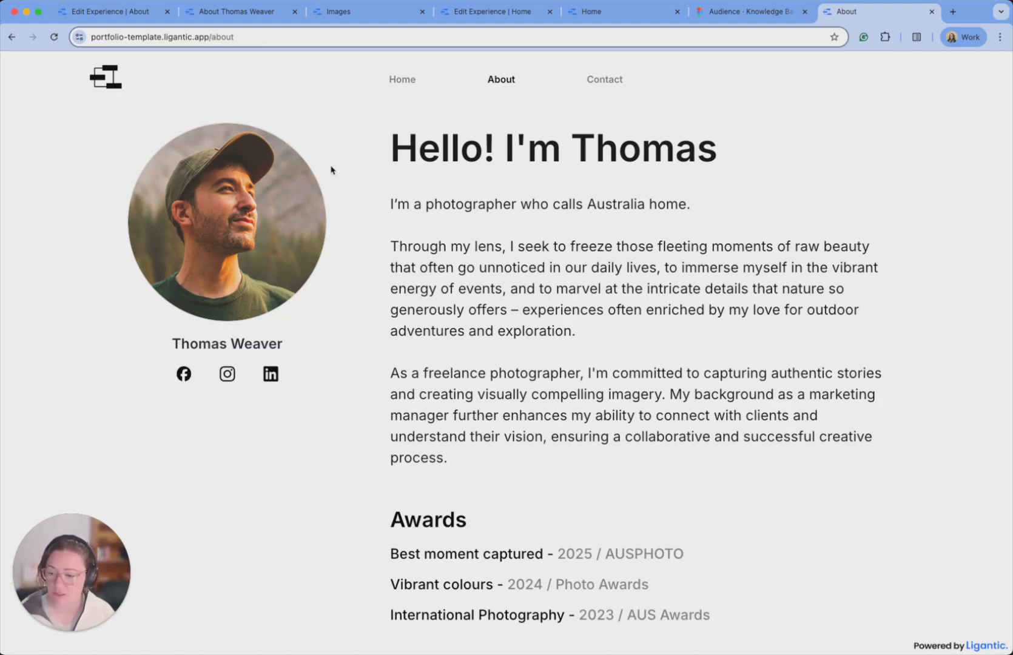
{"action": "left_click_drag", "start_coordinate": [395, 146], "coordinate": [713, 150]}
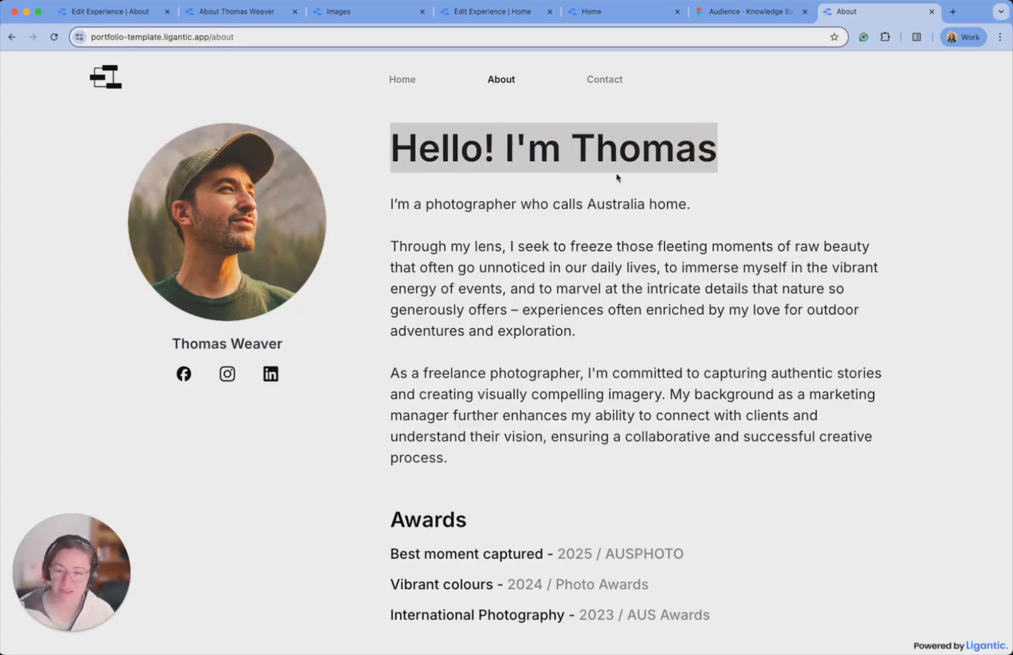
{"action": "left_click", "coordinate": [427, 209]}
{"action": "left_click_drag", "start_coordinate": [453, 268], "coordinate": [501, 459]}
{"action": "scroll", "coordinate": [420, 559], "scroll_direction": "up", "scroll_amount": 1}
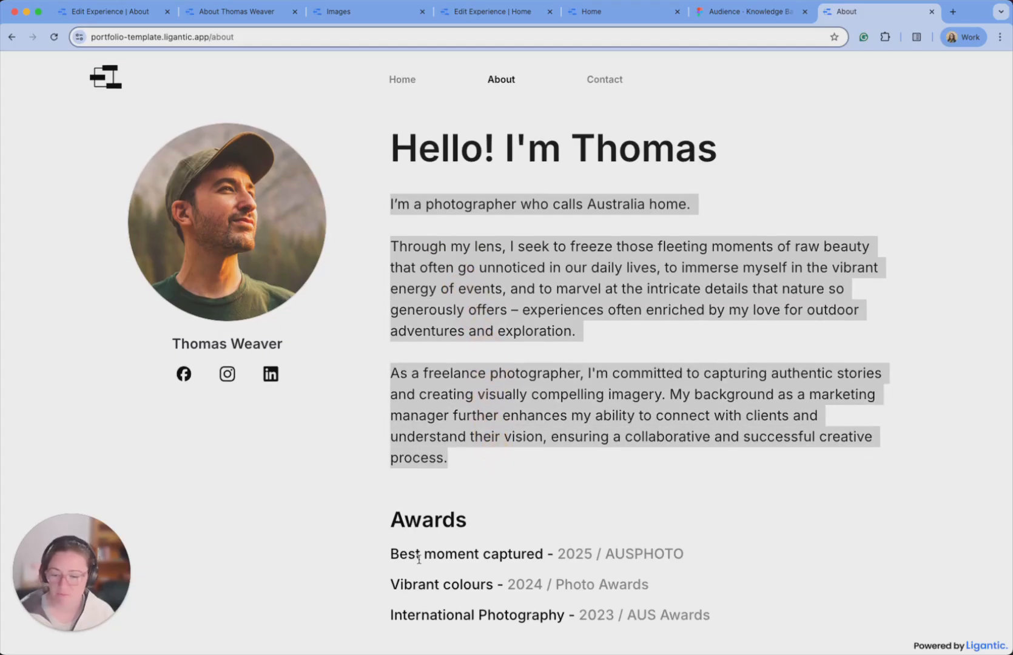
{"action": "left_click", "coordinate": [402, 520]}
{"action": "left_click_drag", "start_coordinate": [393, 520], "coordinate": [693, 616]}
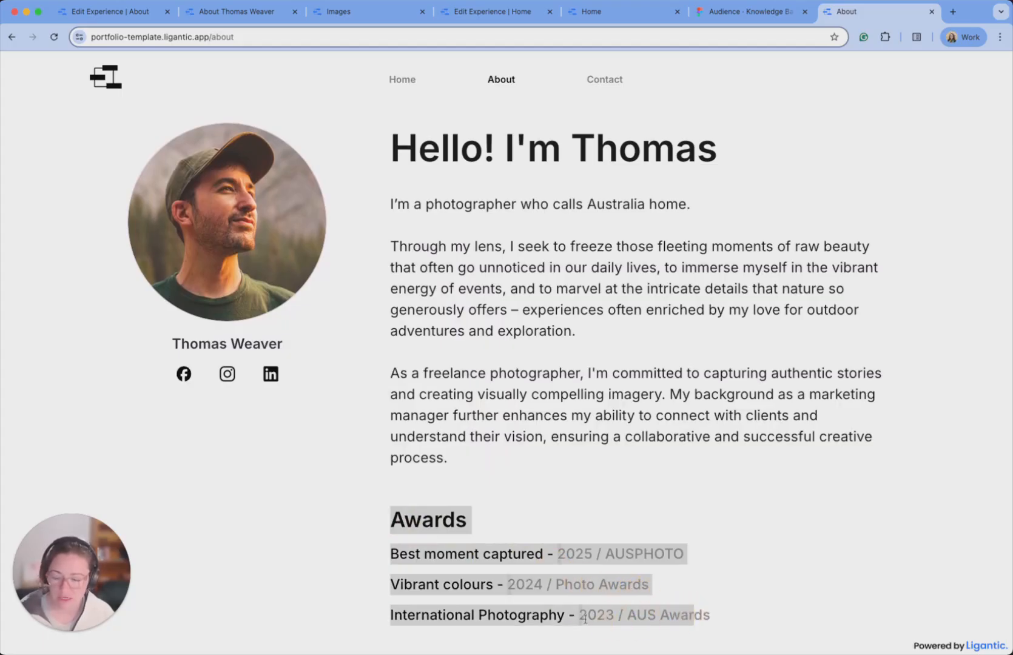
{"action": "left_click", "coordinate": [585, 619]}
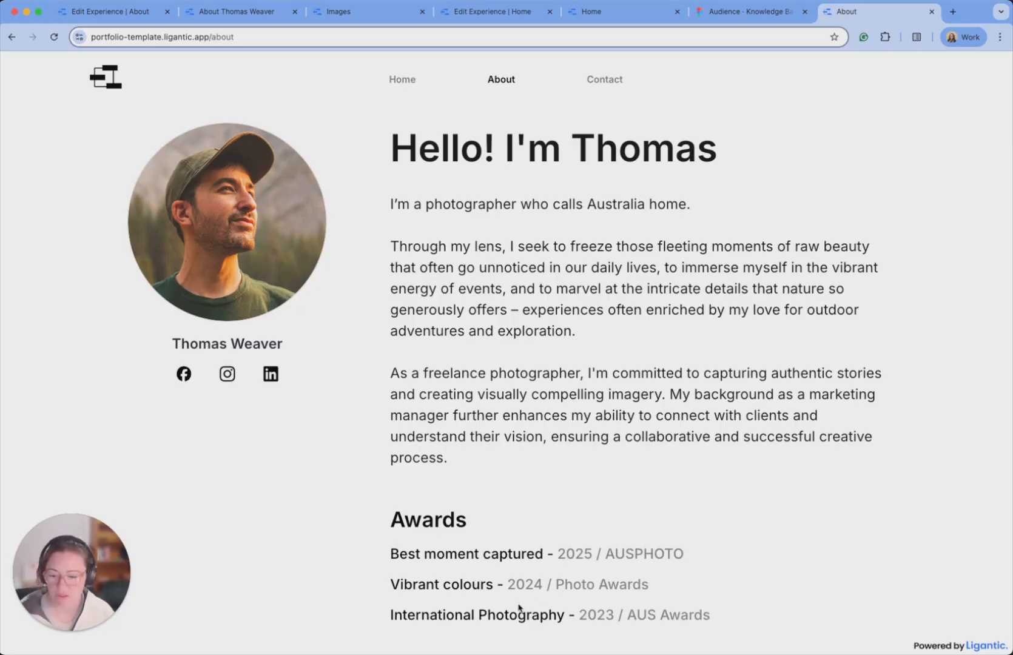
Add a Text block named 'heading' inside the about section.
{"action": "left_click", "coordinate": [125, 13]}
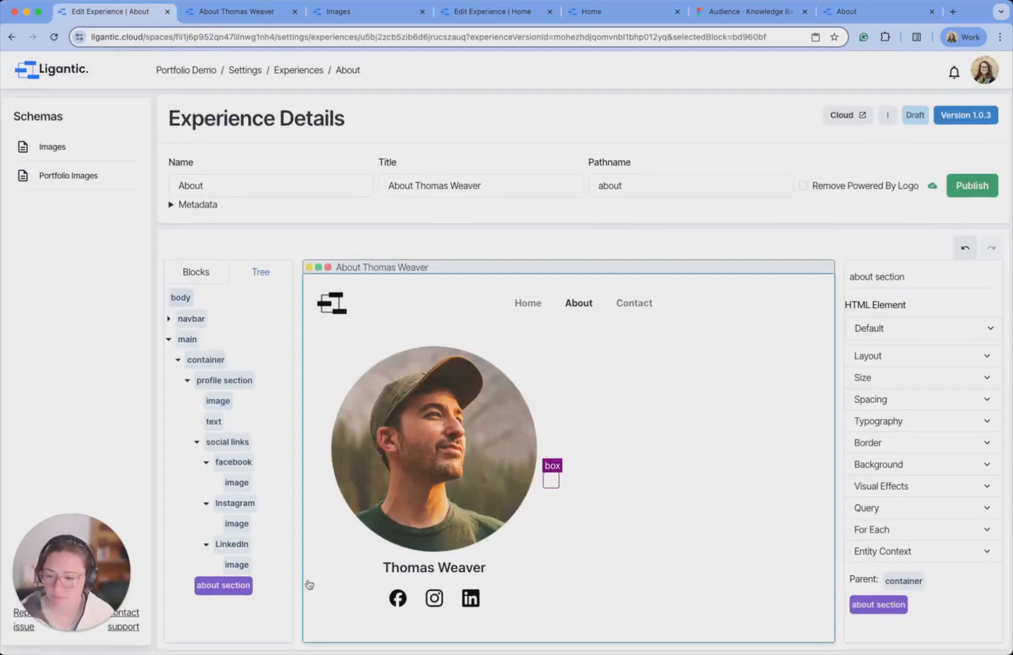
{"action": "key", "text": "super+Tab"}
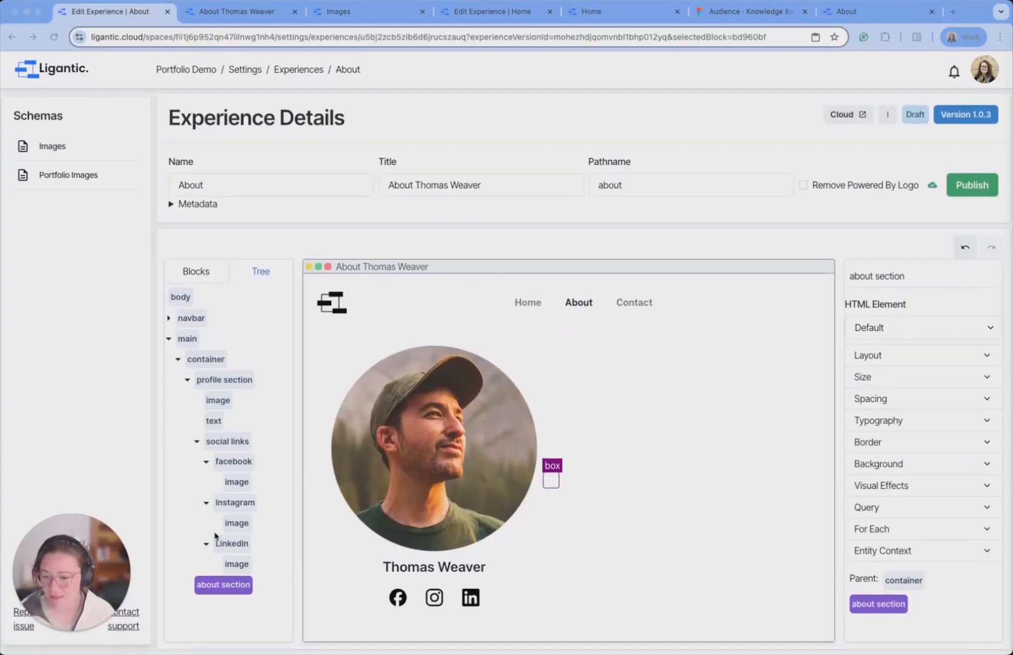
{"action": "left_click", "coordinate": [193, 276]}
{"action": "left_click_drag", "start_coordinate": [228, 328], "coordinate": [559, 479]}
{"action": "double_click", "coordinate": [888, 281]}
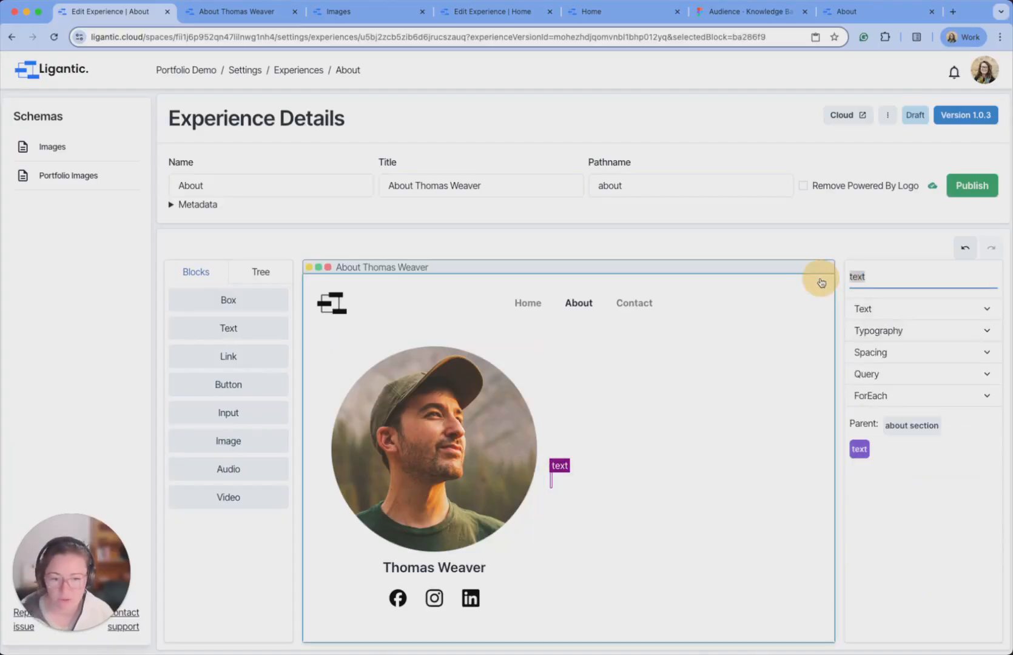
{"action": "type", "text": "heading"}
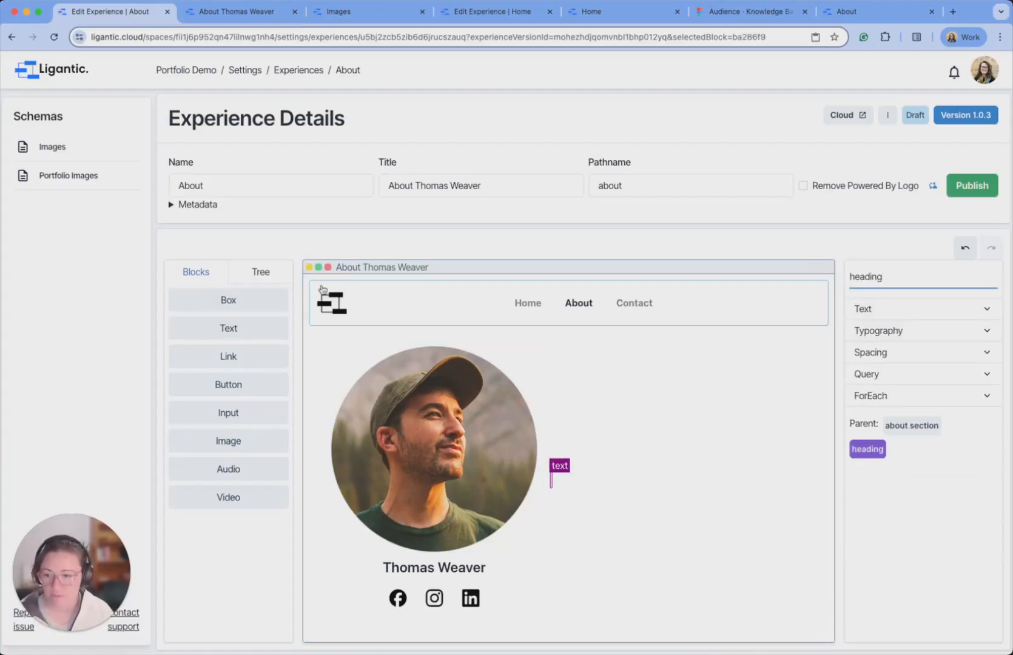
Add two more Text blocks beside the photo, named 'content' and 'awards'.
{"action": "mouse_move", "coordinate": [245, 330]}
{"action": "left_mouse_down"}
{"action": "mouse_move", "coordinate": [565, 474]}
{"action": "mouse_move", "coordinate": [556, 484]}
{"action": "mouse_move", "coordinate": [559, 475]}
{"action": "left_mouse_up"}
{"action": "left_click_drag", "start_coordinate": [868, 277], "coordinate": [835, 282]}
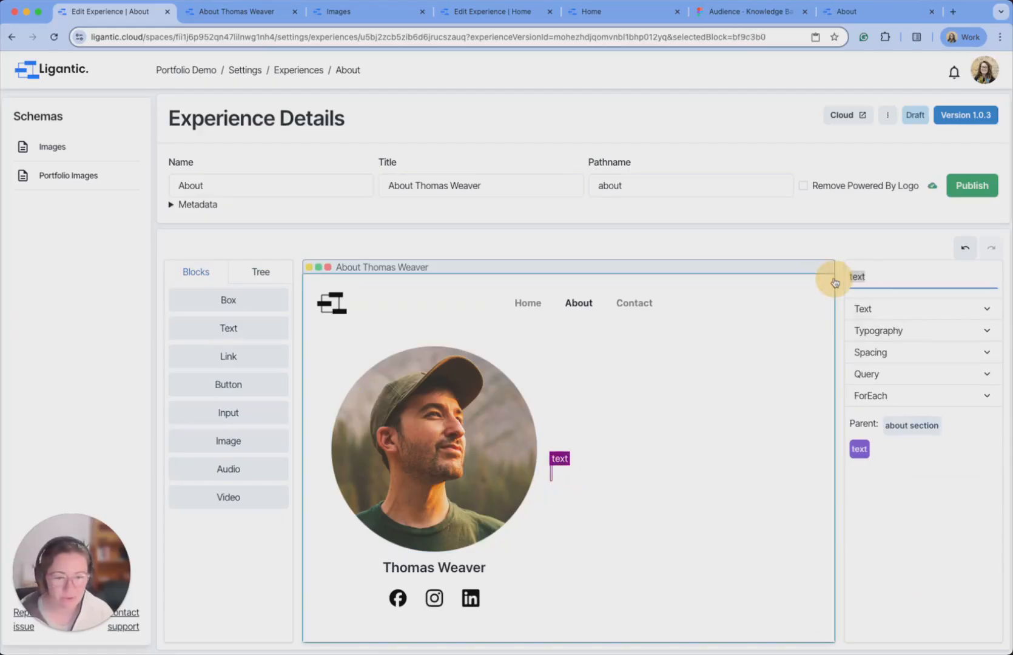
{"action": "type", "text": "c"}
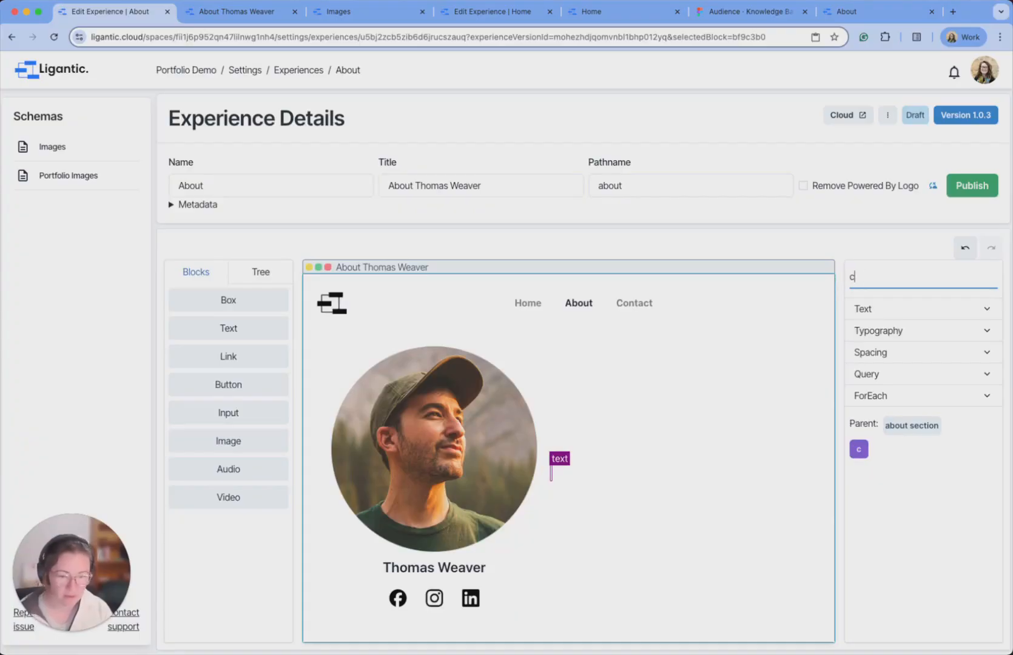
{"action": "type", "text": "ontent"}
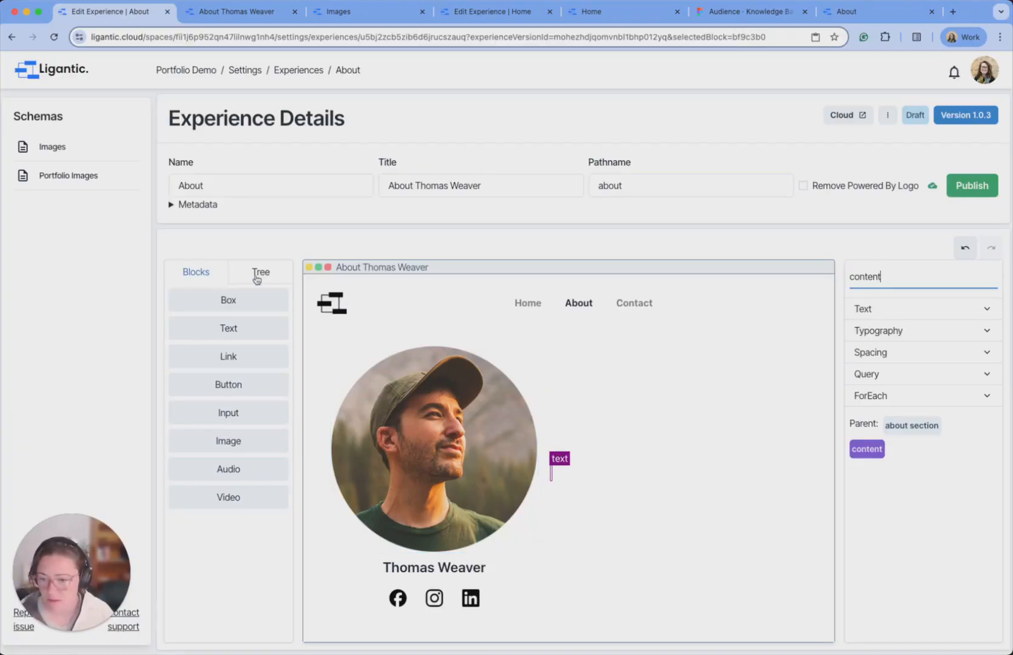
{"action": "left_click_drag", "start_coordinate": [225, 329], "coordinate": [557, 466]}
{"action": "left_click_drag", "start_coordinate": [927, 284], "coordinate": [826, 276]}
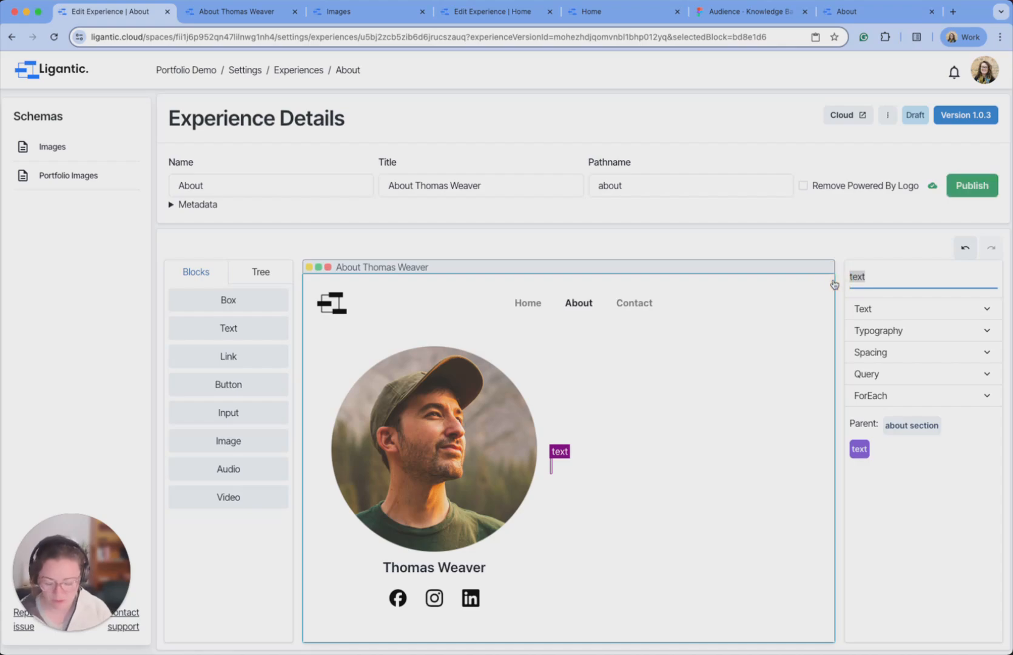
{"action": "type", "text": "awards"}
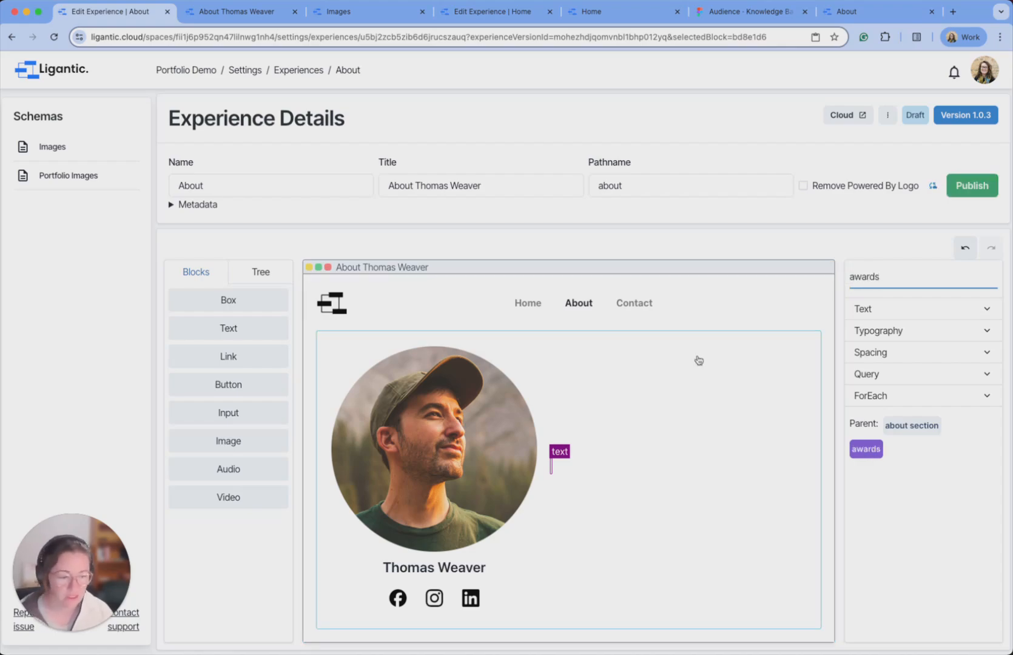
Add a Box to the about section and reorder blocks so content sits between heading and awards.
{"action": "left_click_drag", "start_coordinate": [239, 300], "coordinate": [552, 463]}
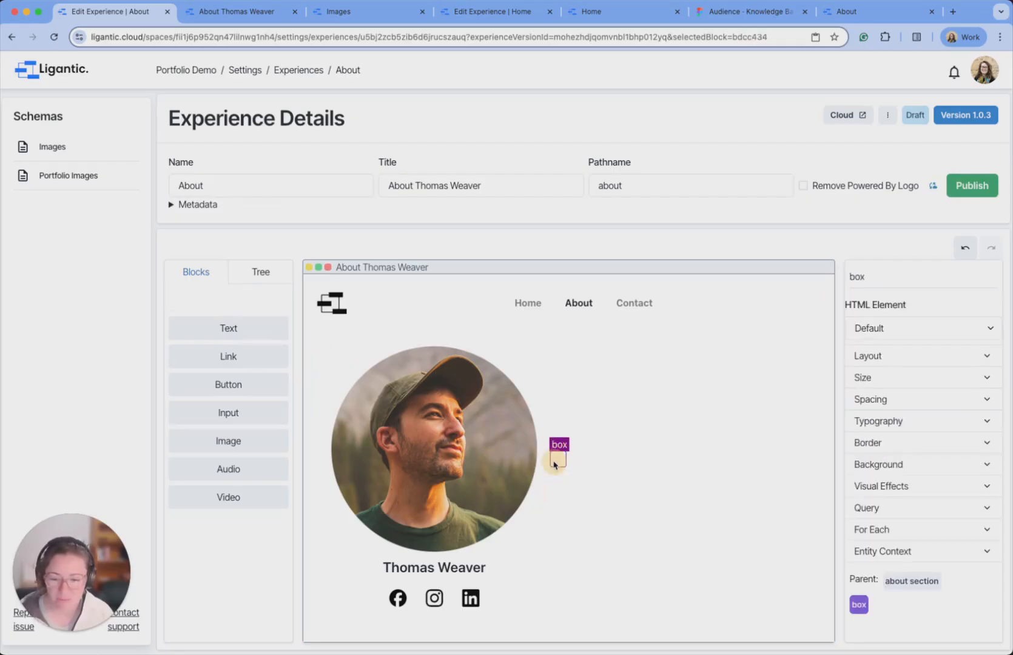
{"action": "left_click", "coordinate": [253, 280]}
{"action": "scroll", "coordinate": [224, 456], "scroll_direction": "down", "scroll_amount": 1}
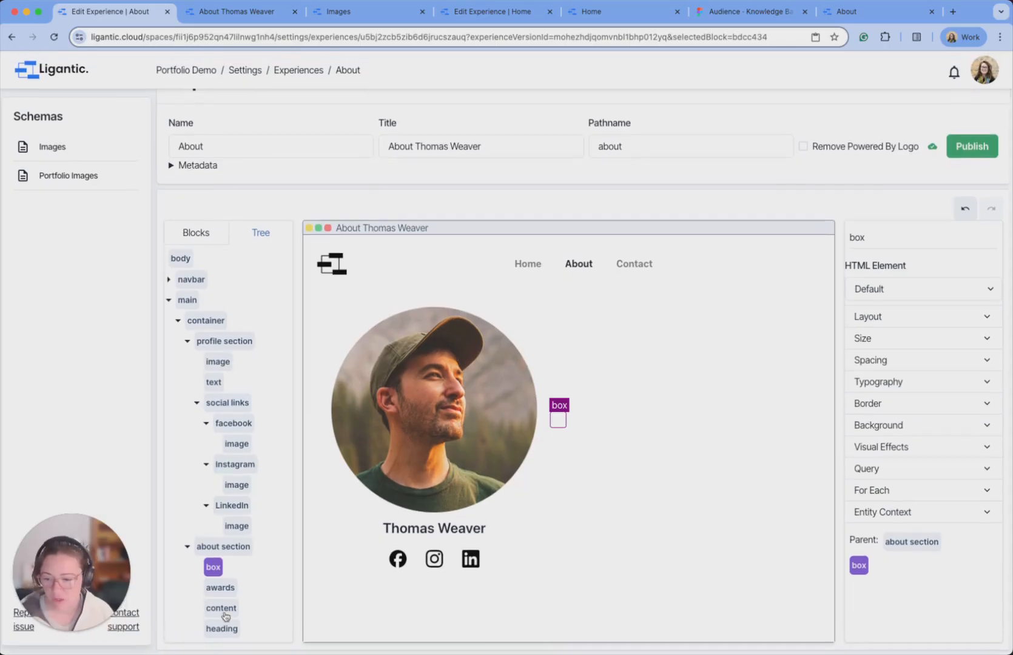
{"action": "mouse_move", "coordinate": [213, 566]}
{"action": "left_mouse_down"}
{"action": "mouse_move", "coordinate": [216, 629]}
{"action": "mouse_move", "coordinate": [219, 569]}
{"action": "mouse_move", "coordinate": [219, 606]}
{"action": "mouse_move", "coordinate": [221, 587]}
{"action": "left_mouse_up"}
{"action": "left_click", "coordinate": [220, 567]}
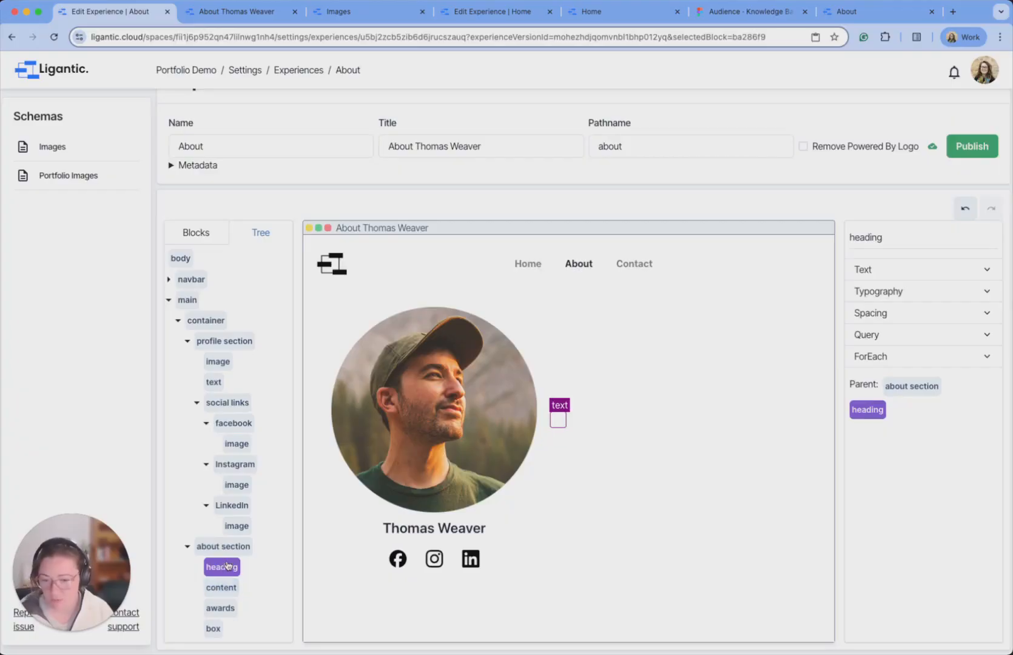
Paste the bio into the content block and make its 'Hello! I'm Thomas' line a Heading 1.
{"action": "left_click", "coordinate": [229, 586]}
{"action": "left_click", "coordinate": [559, 433]}
{"action": "type", "text": "Hello! I'm Thomas  I'm a photographer who calls Australia home.  Through my lens, I seek to freeze those fleeting moments of raw beauty that often go unnoticed in our daily lives, to immerse myself in the vibrant energy of events, and to marvel at the intricate details that nature so generously offers – experiences often enriched by my love for outdoor adventures and exploration.  As a freelance photographer, I'm committed to capturing authentic stories and creating visually compelling imagery. My background as a marketing manager further enhances my ability to connect with clients and understand their vision, ensuring a collaborative and successful creative process."}
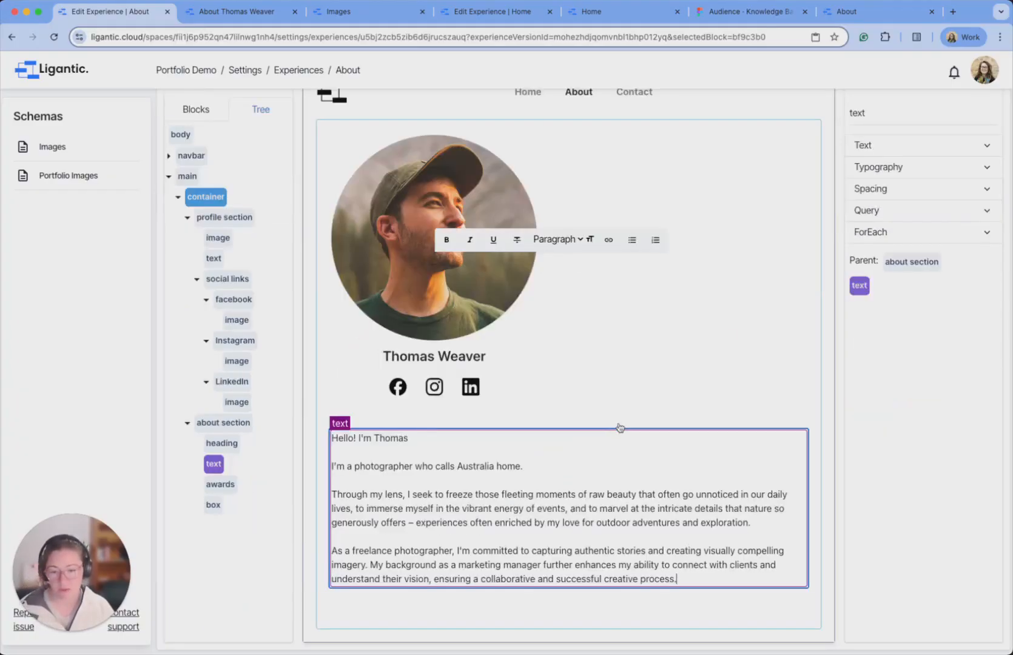
{"action": "triple_click", "coordinate": [371, 453]}
{"action": "key", "text": "BackSpace"}
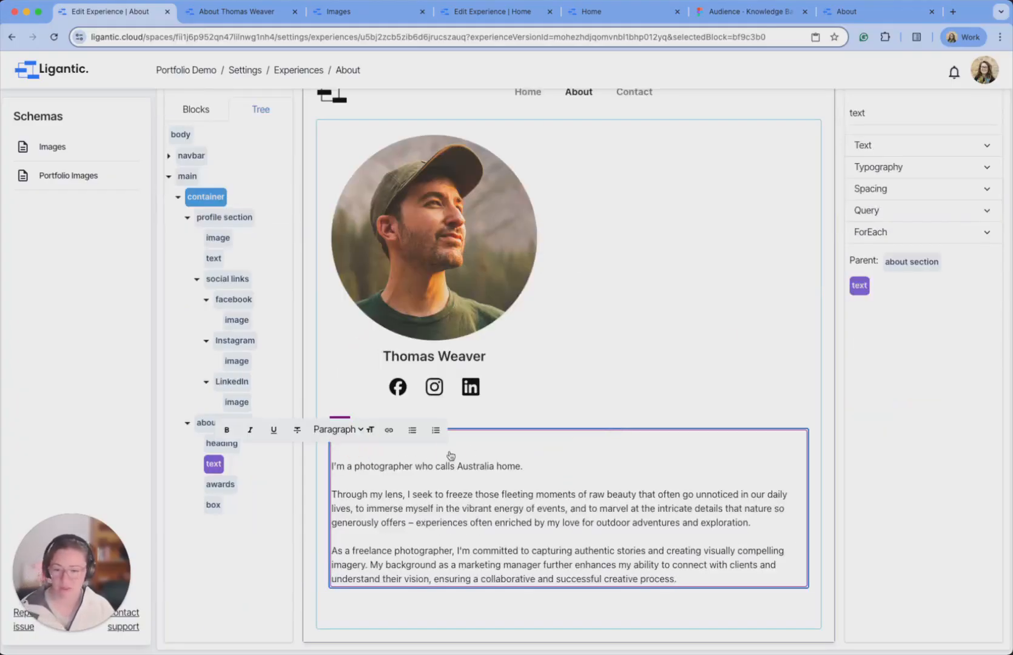
{"action": "key", "text": "super+z"}
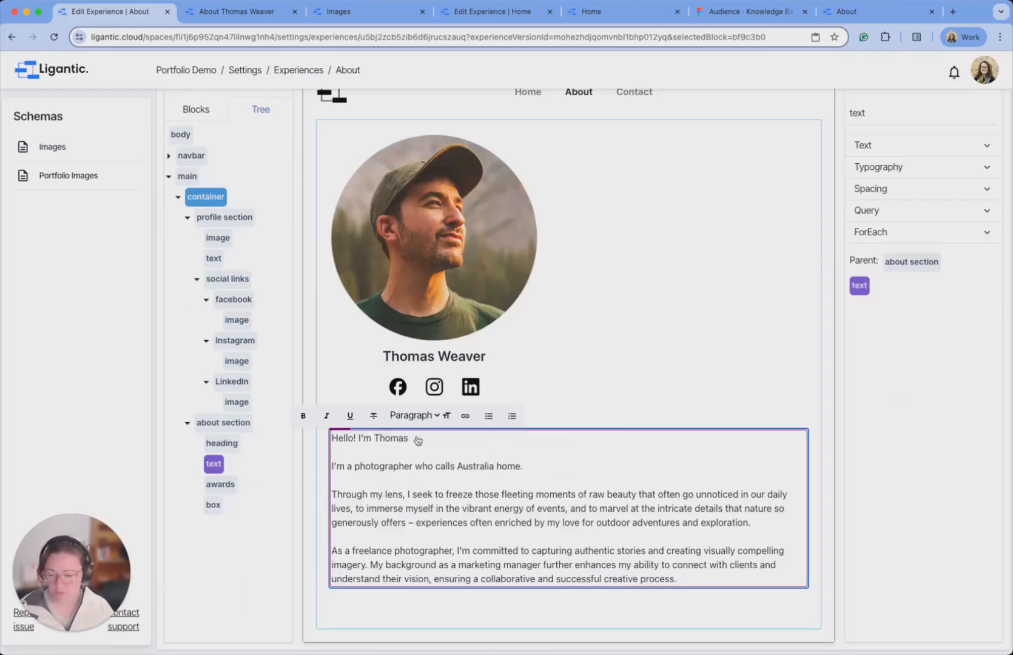
{"action": "left_click_drag", "start_coordinate": [418, 440], "coordinate": [344, 444]}
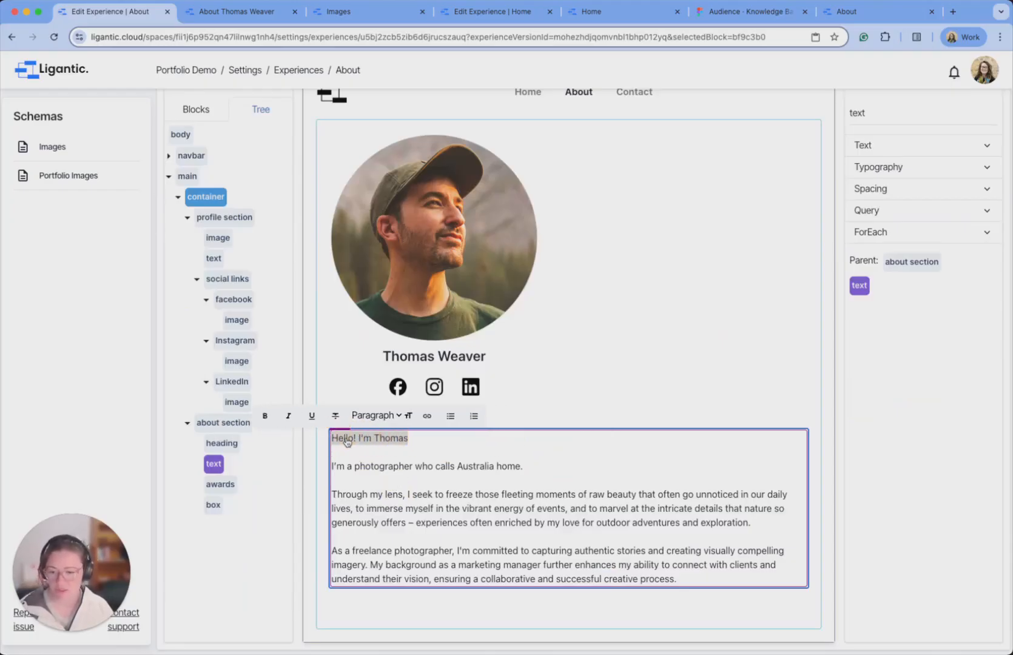
{"action": "left_click", "coordinate": [390, 419]}
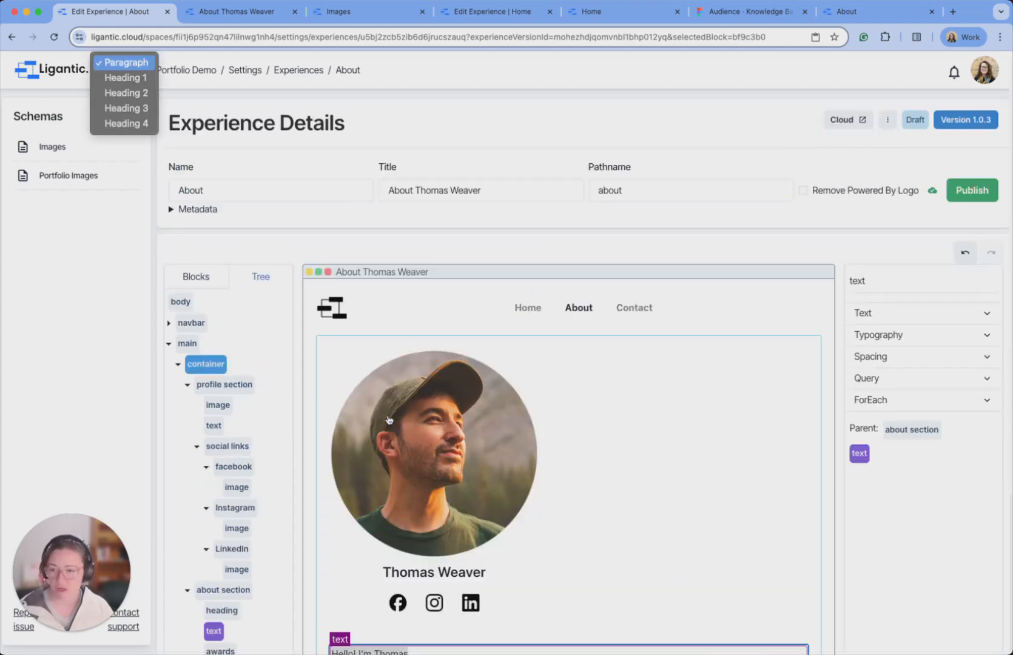
{"action": "left_click", "coordinate": [147, 79]}
{"action": "scroll", "coordinate": [650, 402], "scroll_direction": "down", "scroll_amount": 1}
{"action": "scroll", "coordinate": [650, 402], "scroll_direction": "down", "scroll_amount": 3}
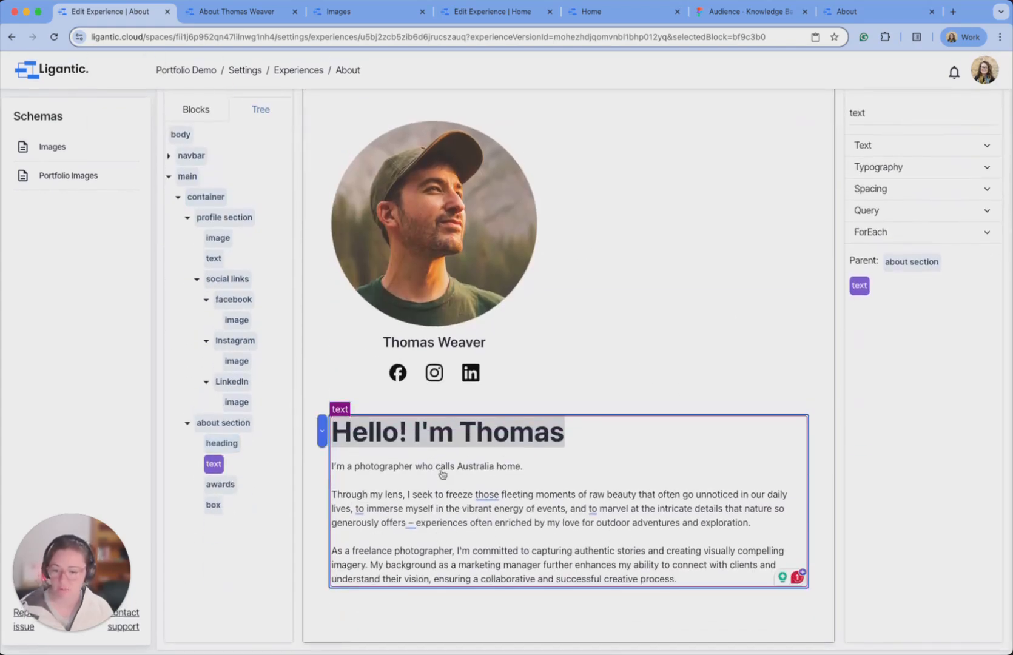
{"action": "left_click", "coordinate": [480, 428]}
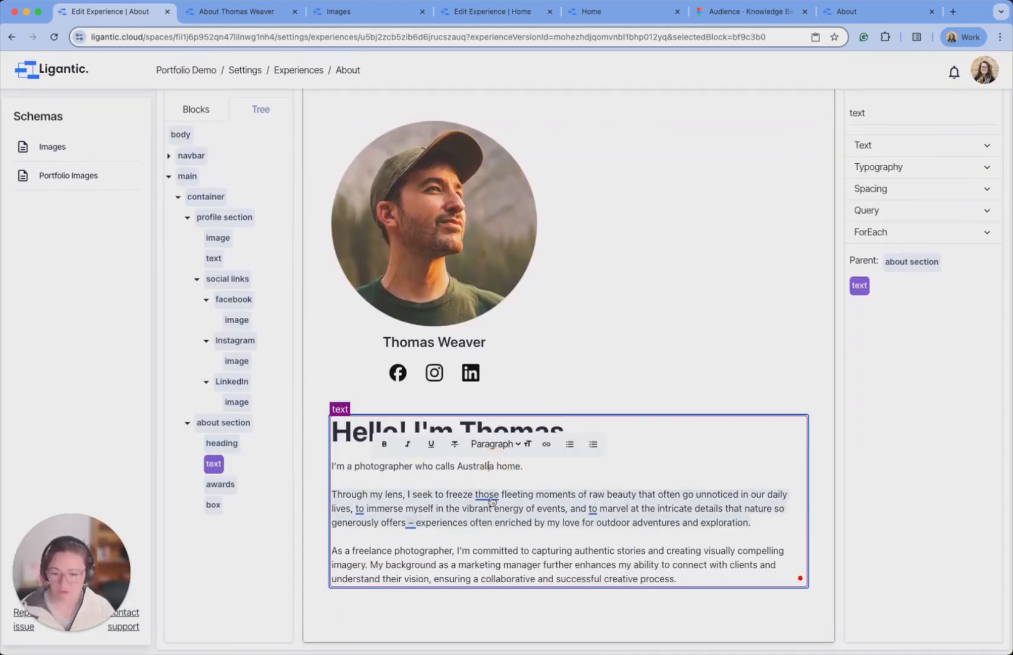
Delete the now-redundant empty heading block.
{"action": "left_click", "coordinate": [754, 580]}
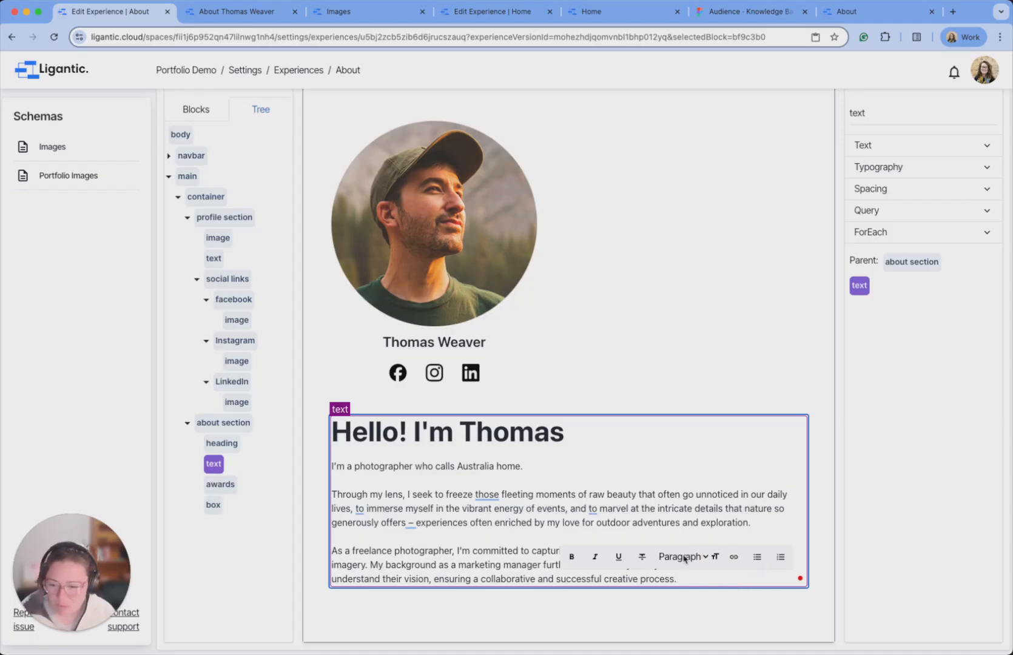
{"action": "left_click", "coordinate": [221, 570]}
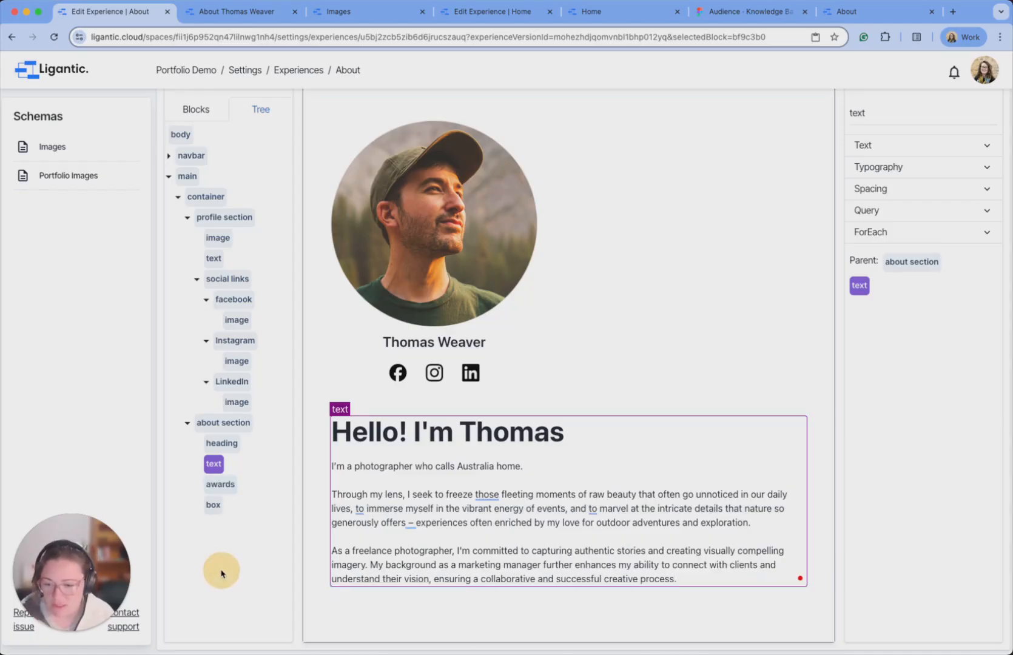
{"action": "left_click", "coordinate": [222, 443]}
{"action": "key", "text": "Delete"}
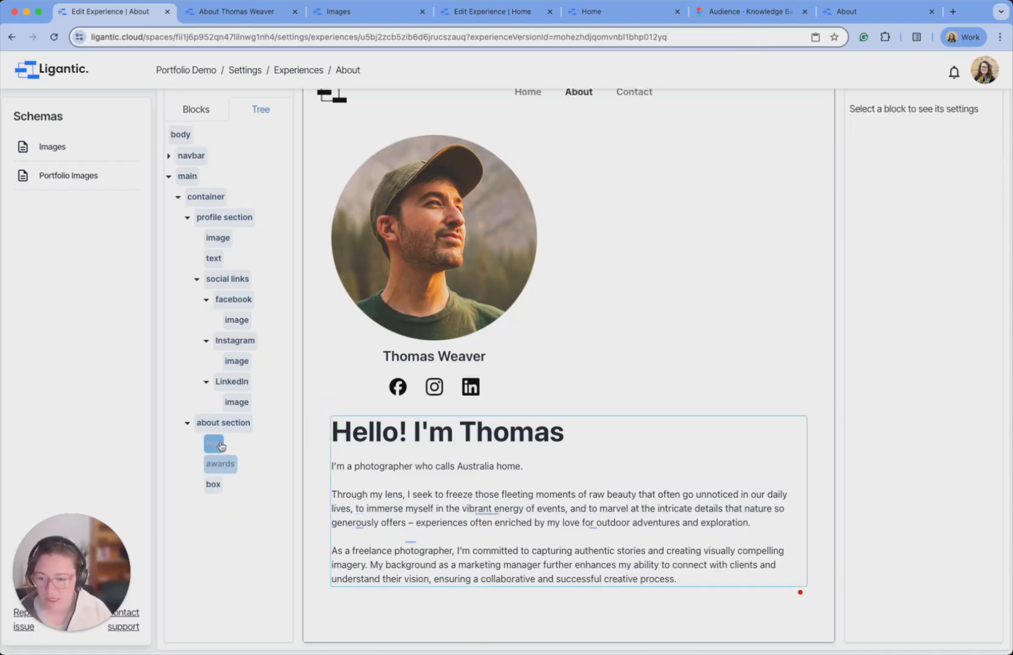
Set the awards text block's style to Heading 2.
{"action": "left_click", "coordinate": [214, 466]}
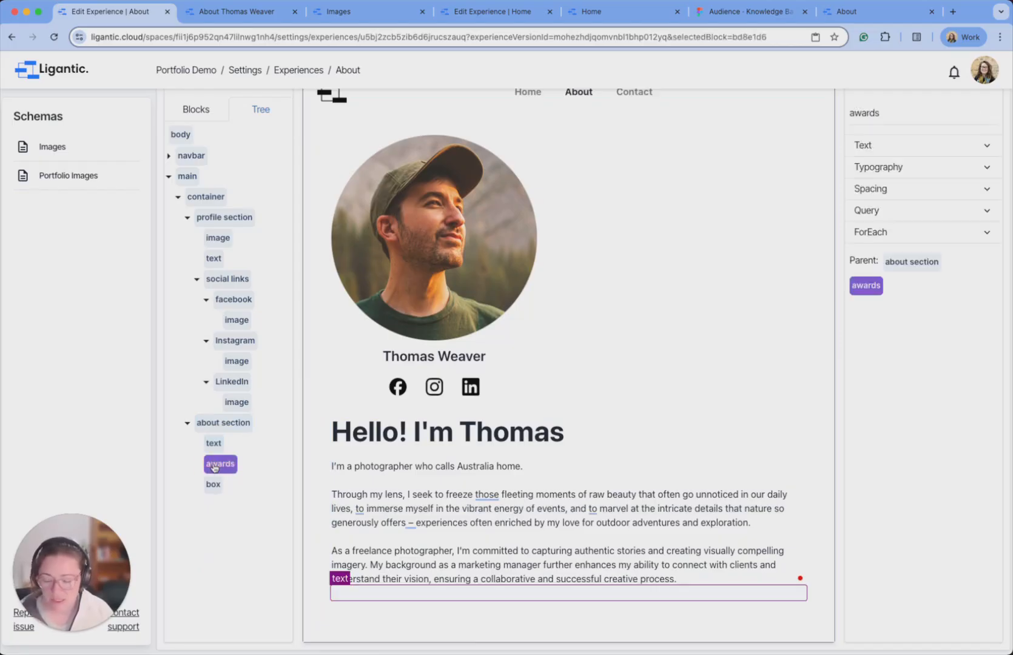
{"action": "key", "text": "super+Tab"}
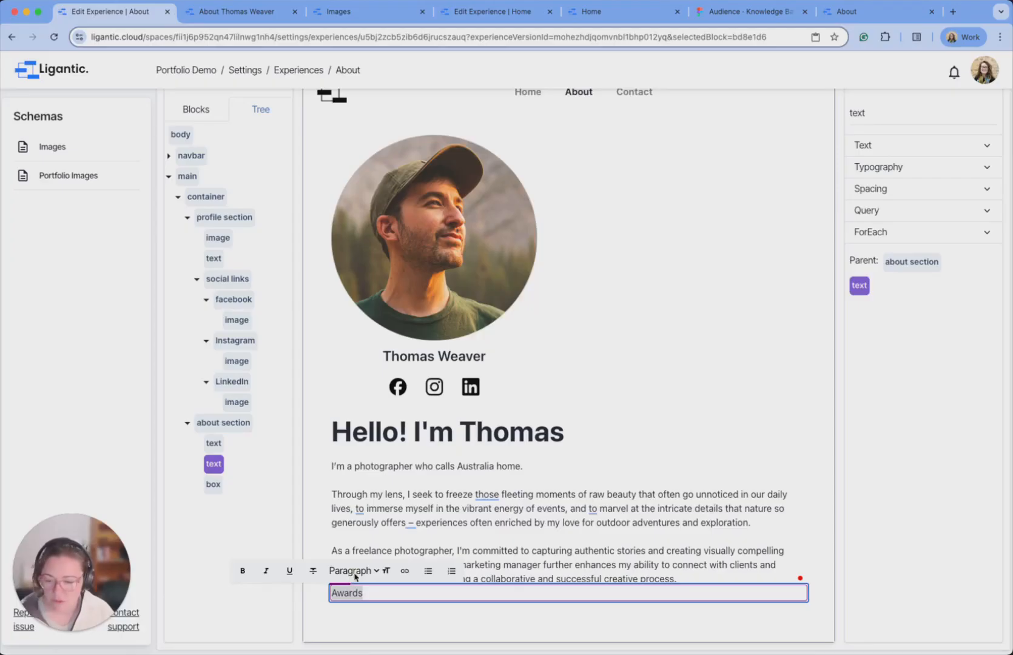
{"action": "left_click", "coordinate": [355, 574]}
{"action": "left_click", "coordinate": [125, 93]}
Drop two Text blocks into the box under Awards.
{"action": "scroll", "coordinate": [340, 297], "scroll_direction": "down", "scroll_amount": 2}
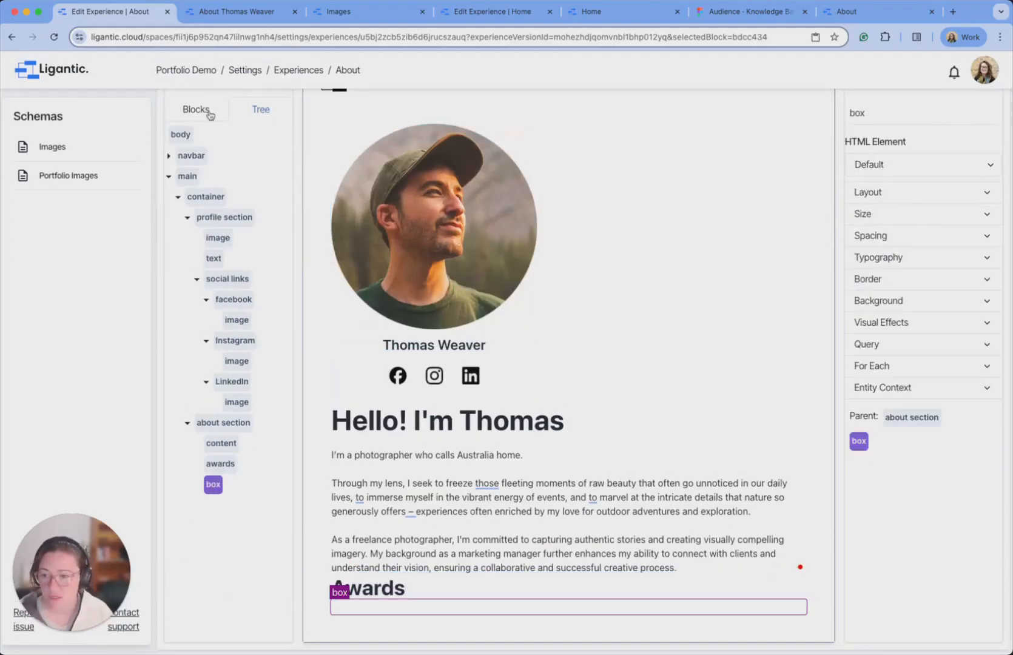
{"action": "left_click", "coordinate": [209, 112]}
{"action": "left_click_drag", "start_coordinate": [238, 164], "coordinate": [452, 603]}
{"action": "left_click_drag", "start_coordinate": [223, 170], "coordinate": [489, 592]}
Set the box's padding to 0 on every side.
{"action": "left_click", "coordinate": [262, 103]}
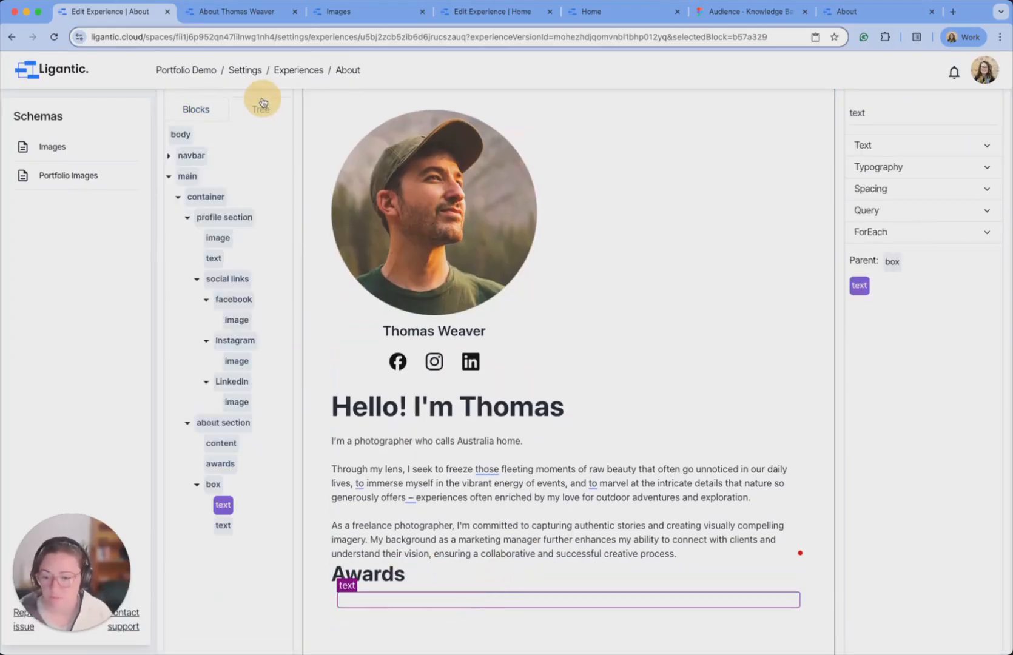
{"action": "left_click", "coordinate": [213, 484]}
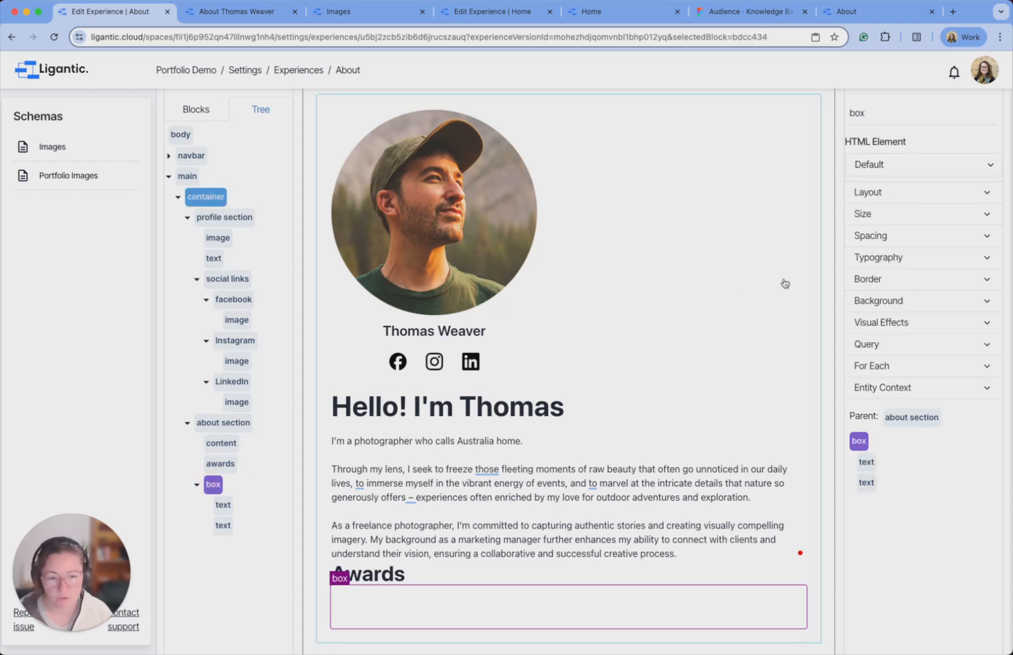
{"action": "left_click", "coordinate": [904, 242]}
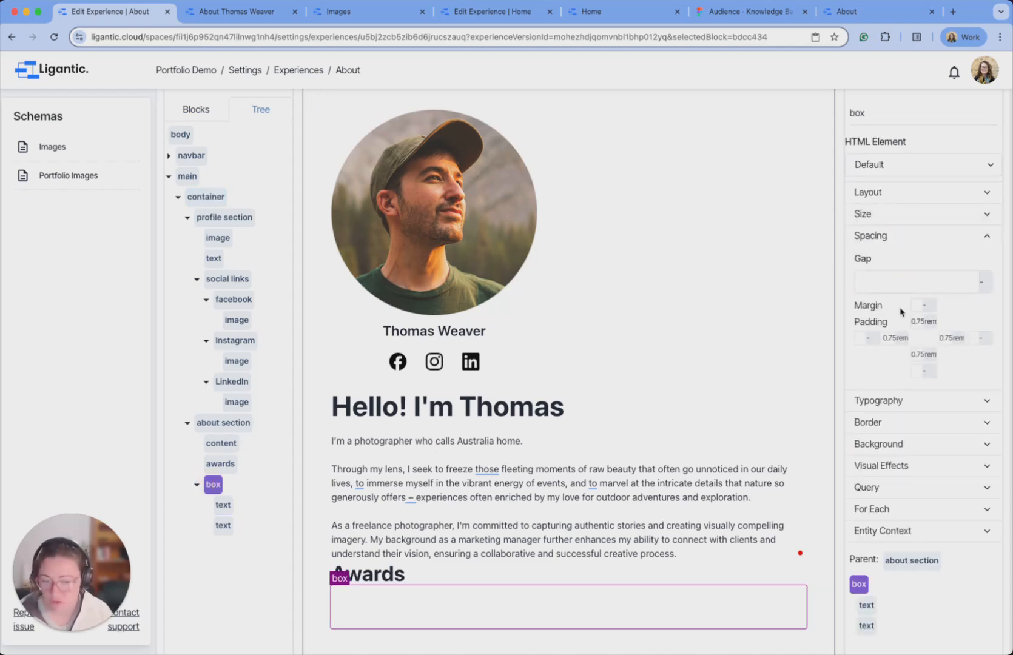
{"action": "double_click", "coordinate": [919, 323]}
{"action": "type", "text": "0"}
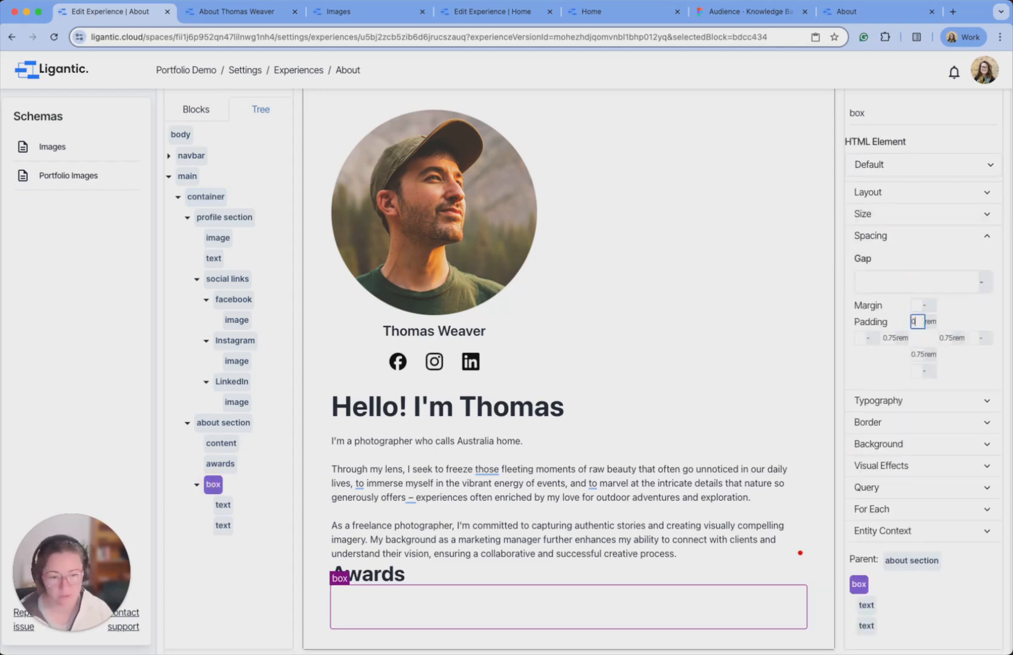
{"action": "key", "text": "Tab"}
{"action": "type", "text": "0"}
{"action": "key", "text": "Tab"}
{"action": "key", "text": "Tab"}
{"action": "type", "text": "0"}
{"action": "key", "text": "Tab"}
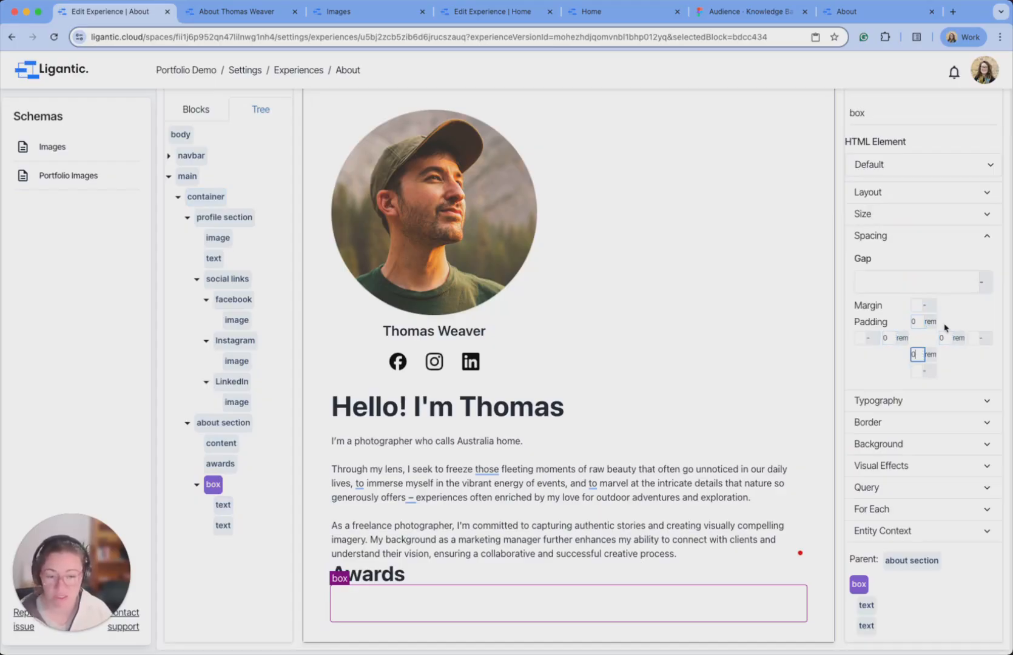
Change the box's layout direction to row.
{"action": "left_click", "coordinate": [917, 202]}
{"action": "left_click", "coordinate": [865, 162]}
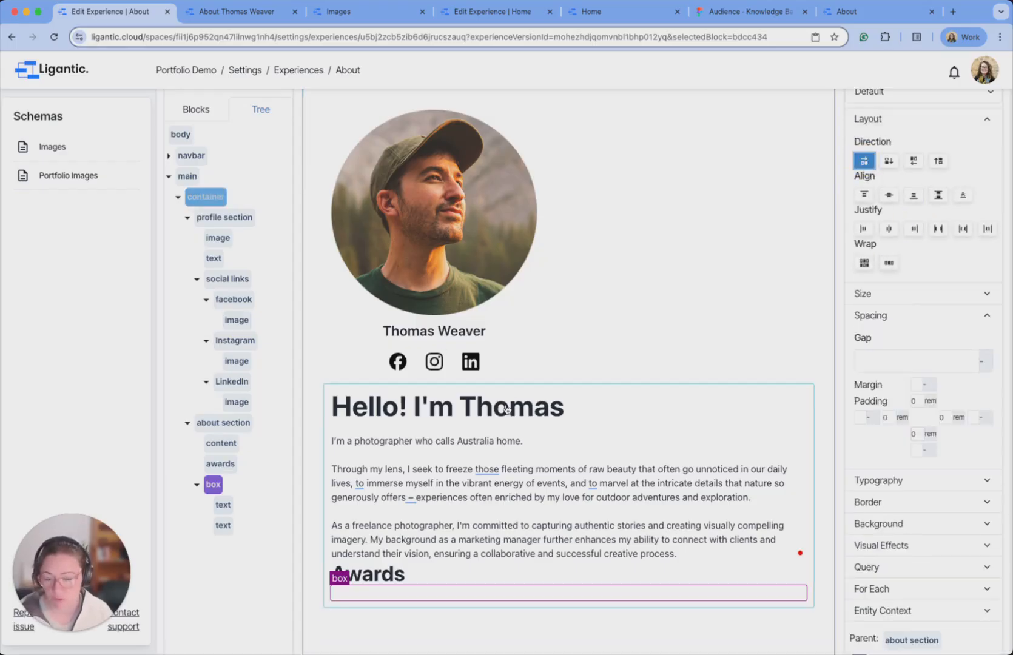
{"action": "left_click", "coordinate": [224, 505]}
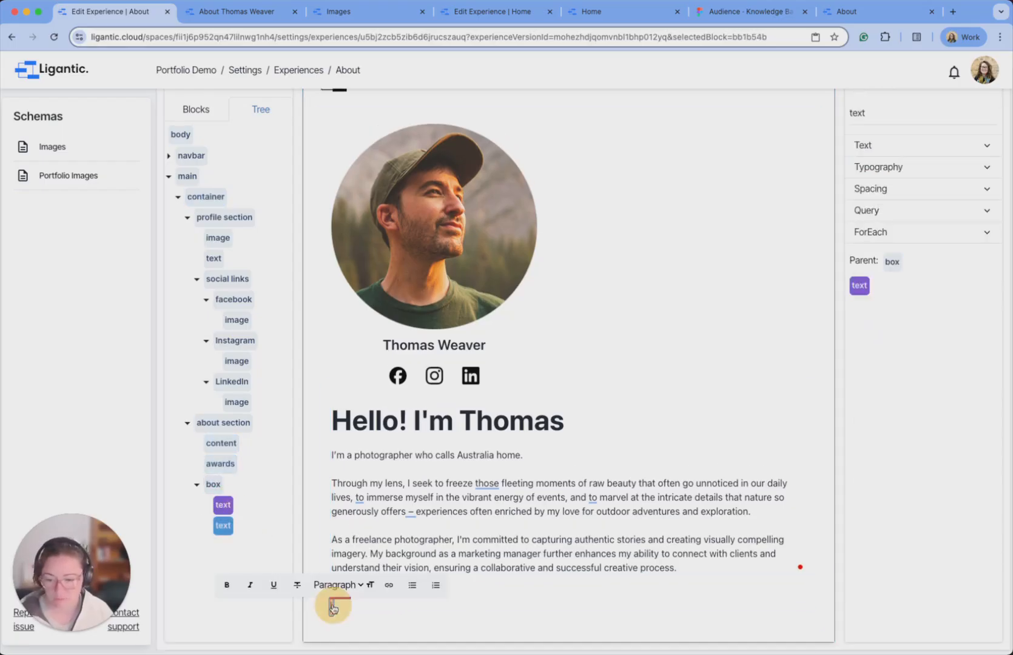
Paste 'Best moment captured -' and '2025 / AUSPHOTO' into the box's two text blocks.
{"action": "left_click", "coordinate": [333, 608]}
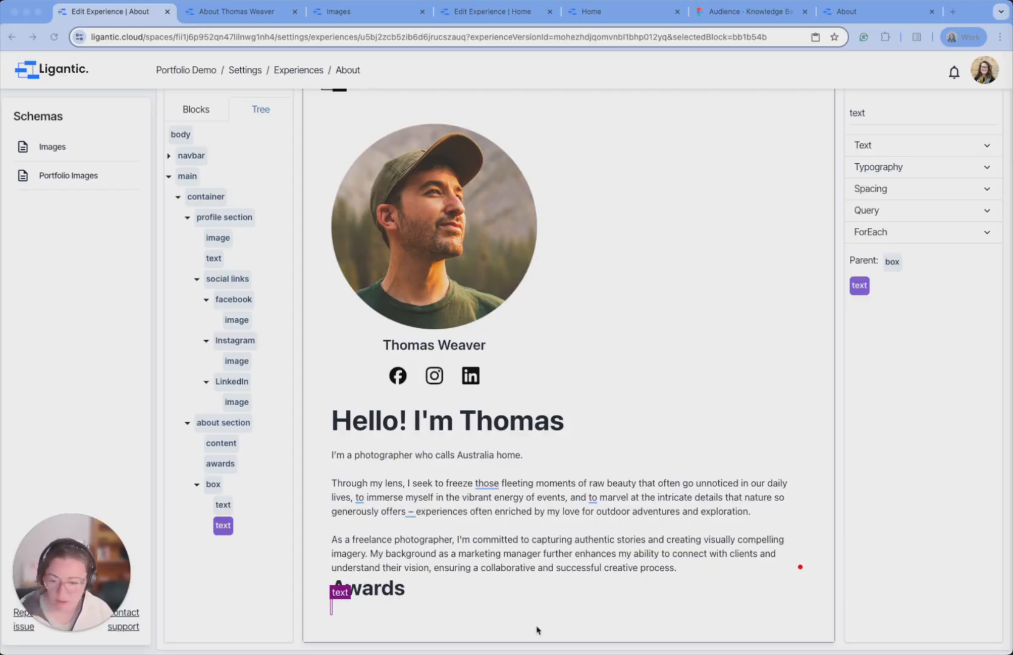
{"action": "left_click", "coordinate": [343, 609]}
{"action": "type", "text": "Best moment captured -"}
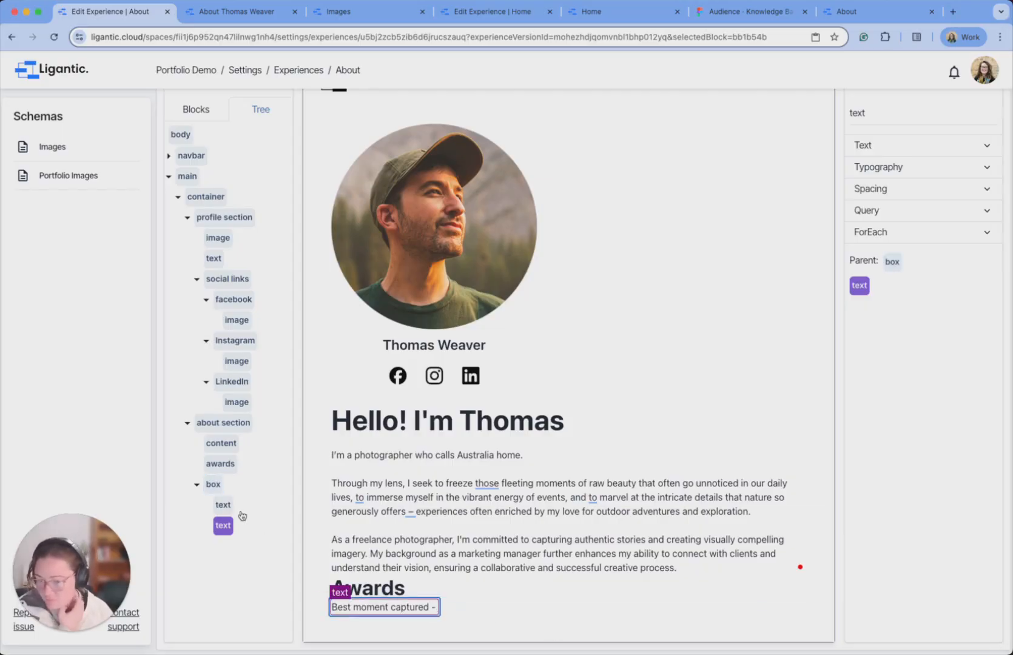
{"action": "left_click", "coordinate": [227, 533]}
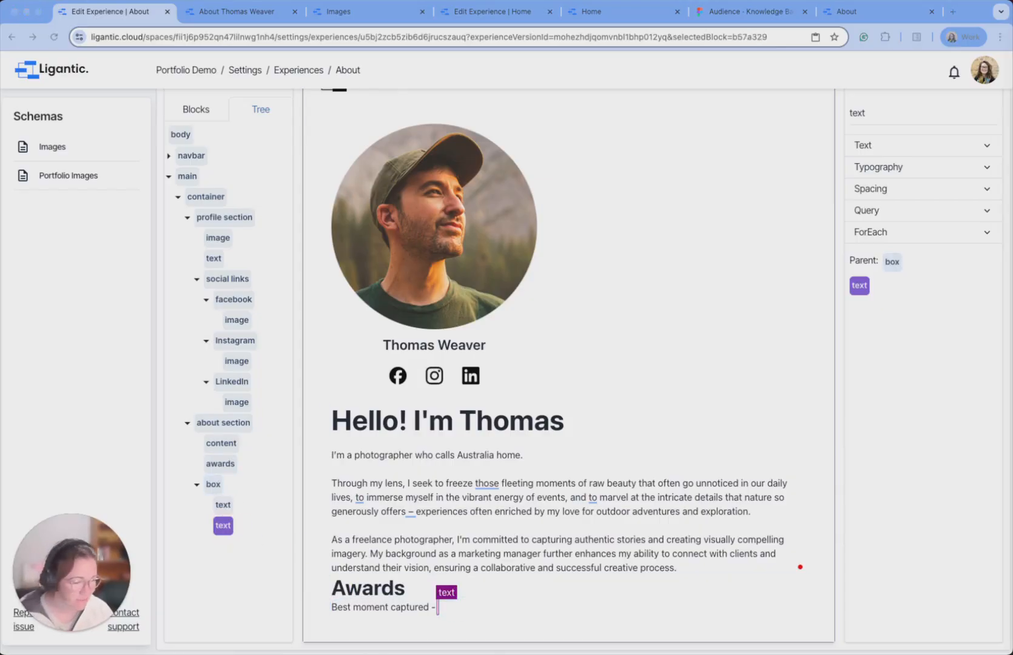
{"action": "left_click", "coordinate": [438, 610]}
{"action": "type", "text": "2025 / AUSPHOTO"}
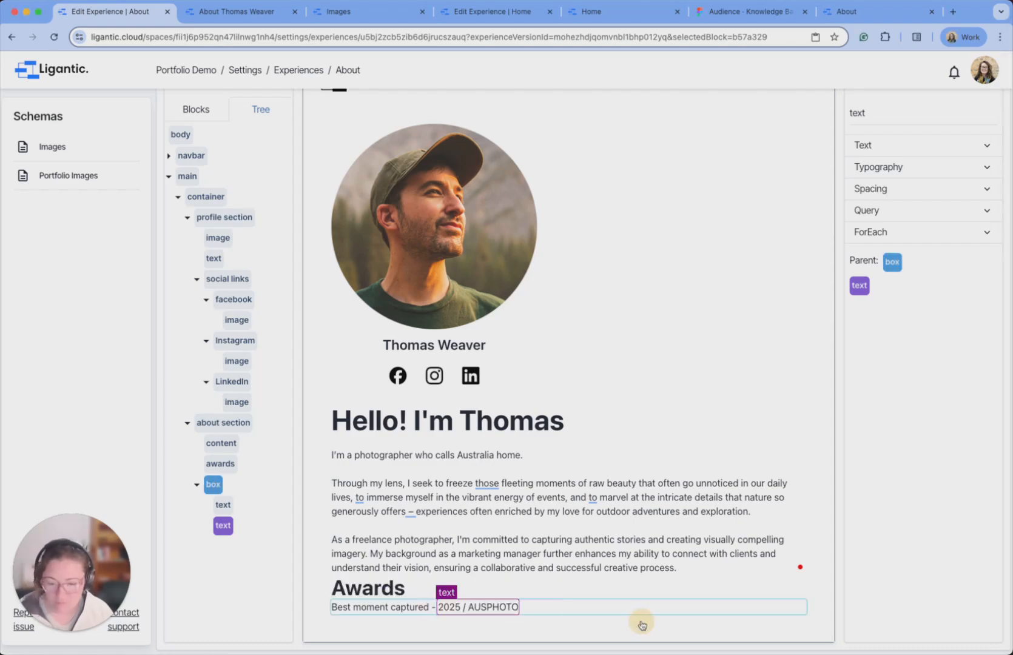
{"action": "left_click", "coordinate": [640, 622]}
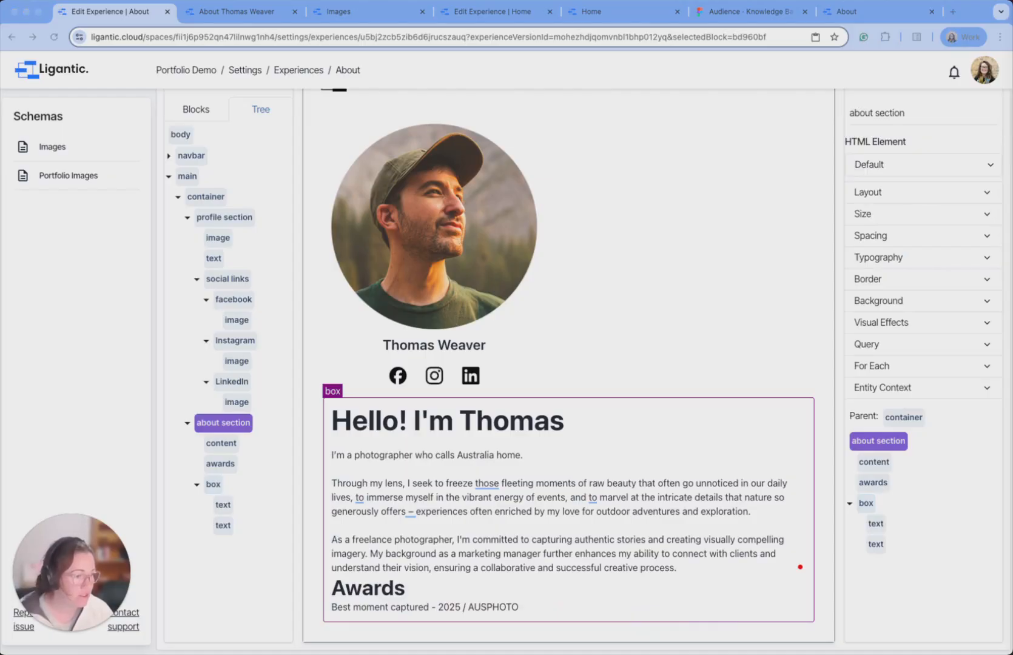
Color the '2025 / AUSPHOTO' text grey with hex #868686.
{"action": "left_click", "coordinate": [480, 607]}
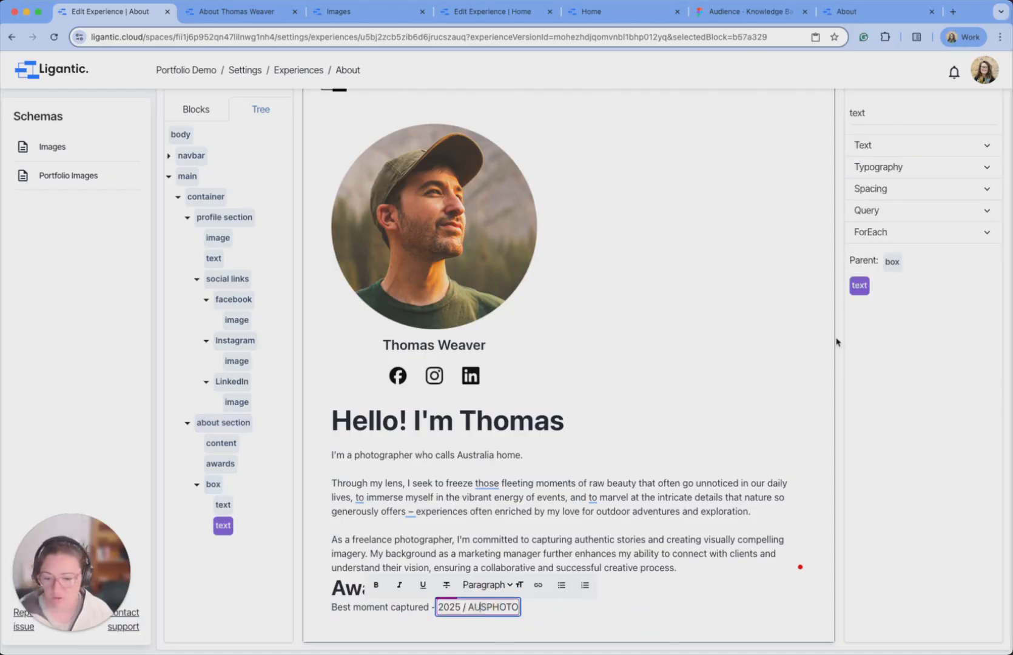
{"action": "left_click", "coordinate": [897, 170]}
{"action": "left_click", "coordinate": [917, 201]}
{"action": "left_click_drag", "start_coordinate": [915, 331], "coordinate": [873, 332]}
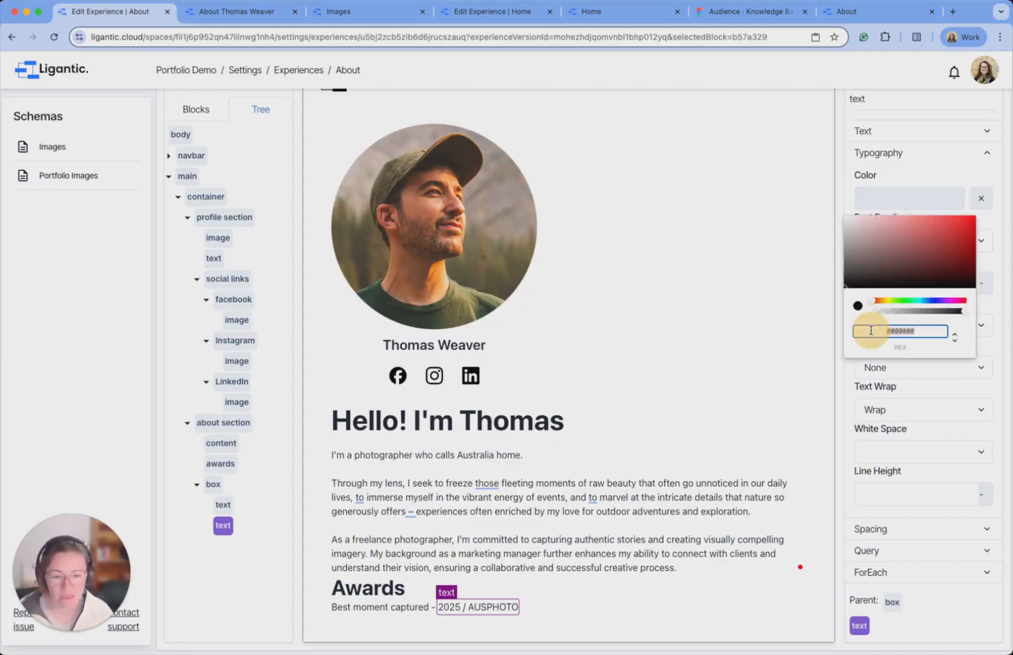
{"action": "type", "text": "#868686"}
{"action": "left_click", "coordinate": [623, 630]}
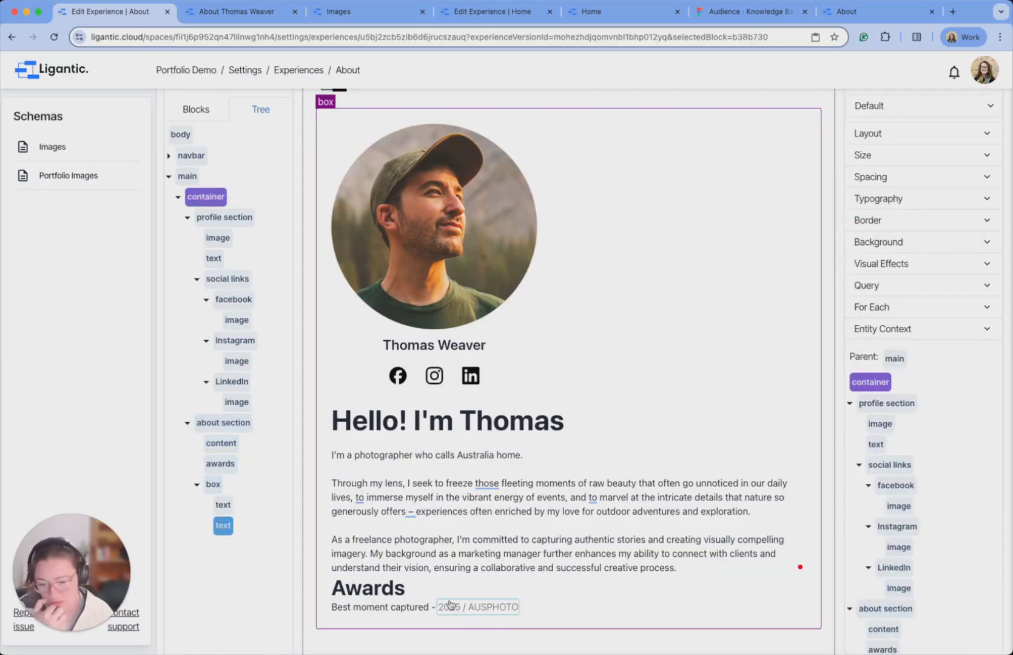
Rename the box holding the award line to 'award'.
{"action": "left_click", "coordinate": [214, 485]}
{"action": "left_click", "coordinate": [889, 114]}
{"action": "key", "text": "super+a"}
{"action": "type", "text": "awards"}
{"action": "left_click", "coordinate": [224, 587]}
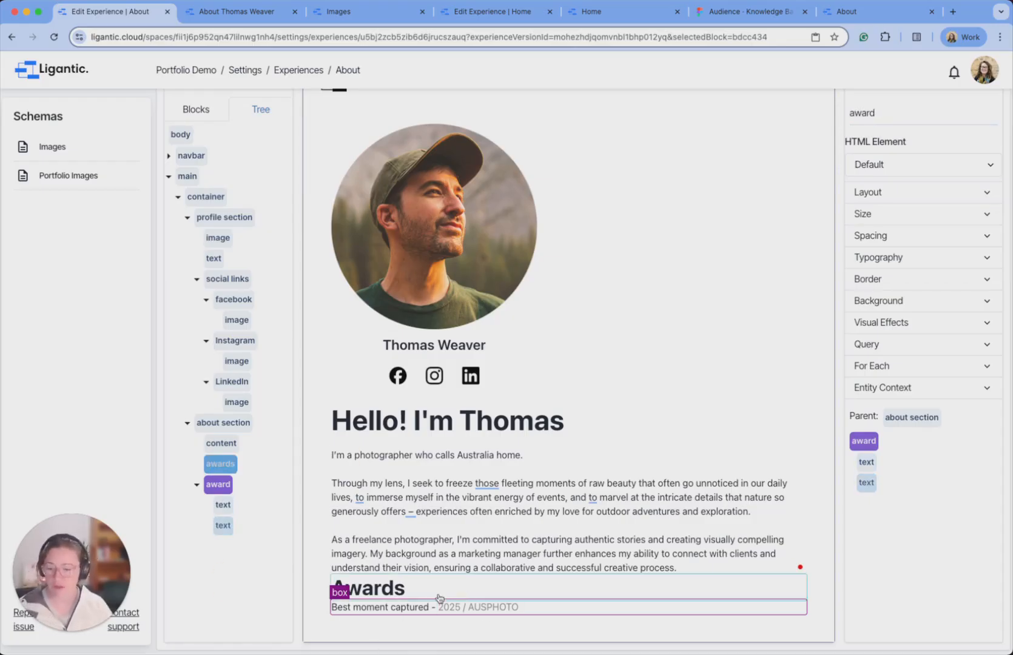
Add new Box blocks and move them below Awards in the about section.
{"action": "left_click", "coordinate": [197, 110]}
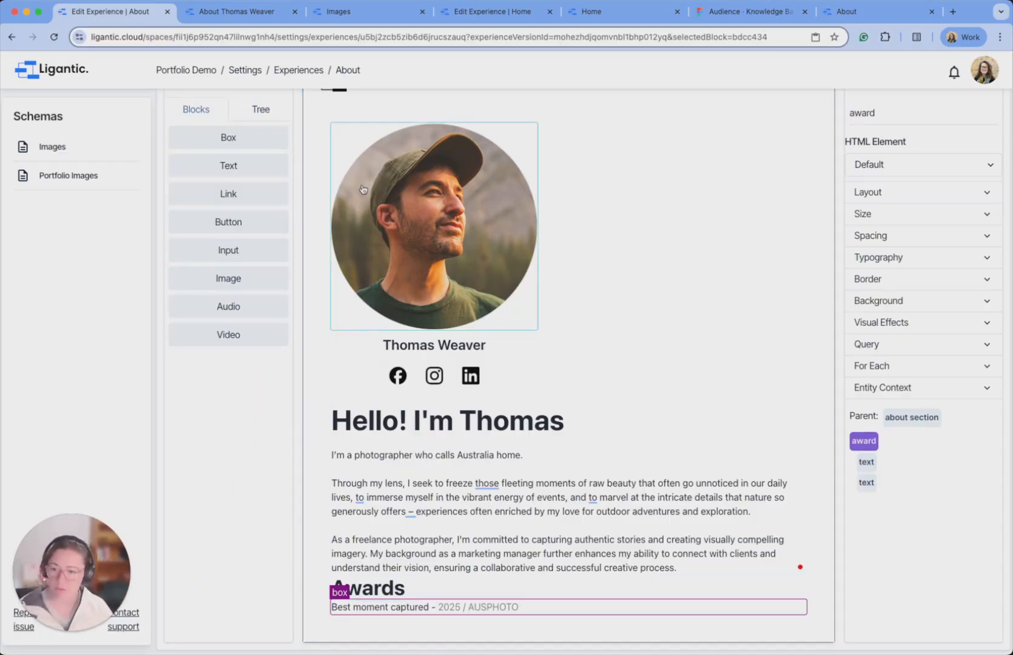
{"action": "left_click_drag", "start_coordinate": [253, 137], "coordinate": [367, 610]}
{"action": "left_click_drag", "start_coordinate": [266, 193], "coordinate": [363, 612]}
{"action": "left_click", "coordinate": [268, 115]}
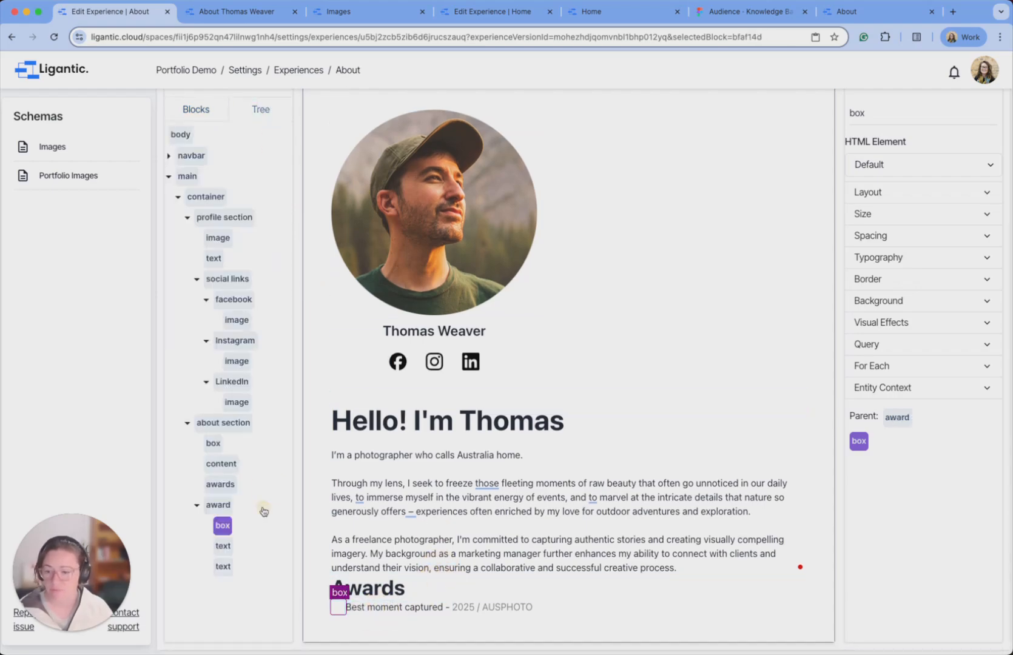
{"action": "left_click_drag", "start_coordinate": [223, 528], "coordinate": [214, 504]}
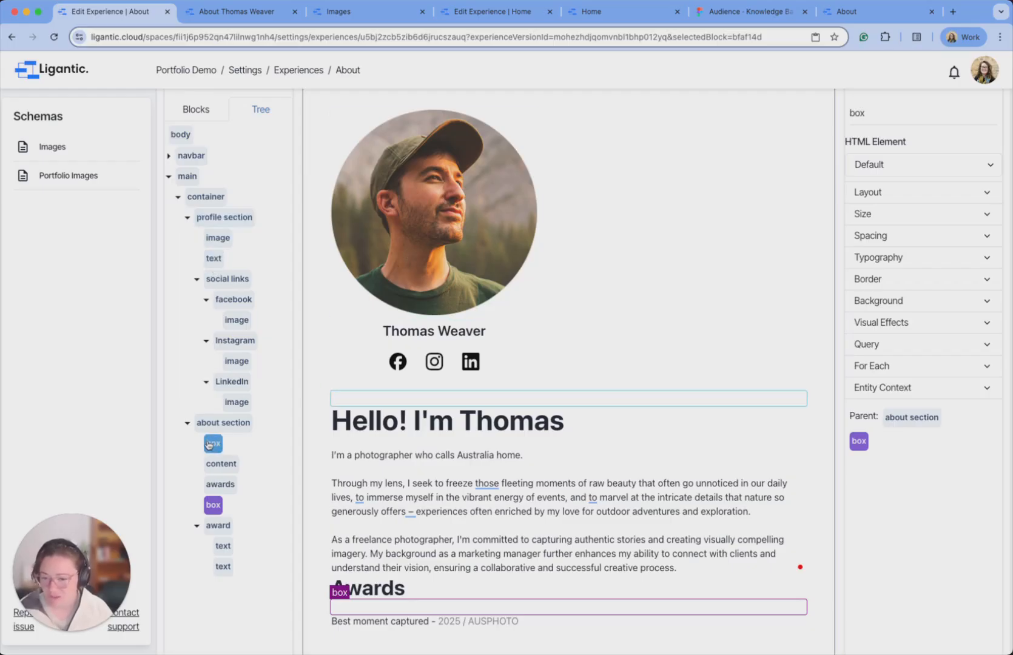
{"action": "left_click_drag", "start_coordinate": [209, 445], "coordinate": [196, 496]}
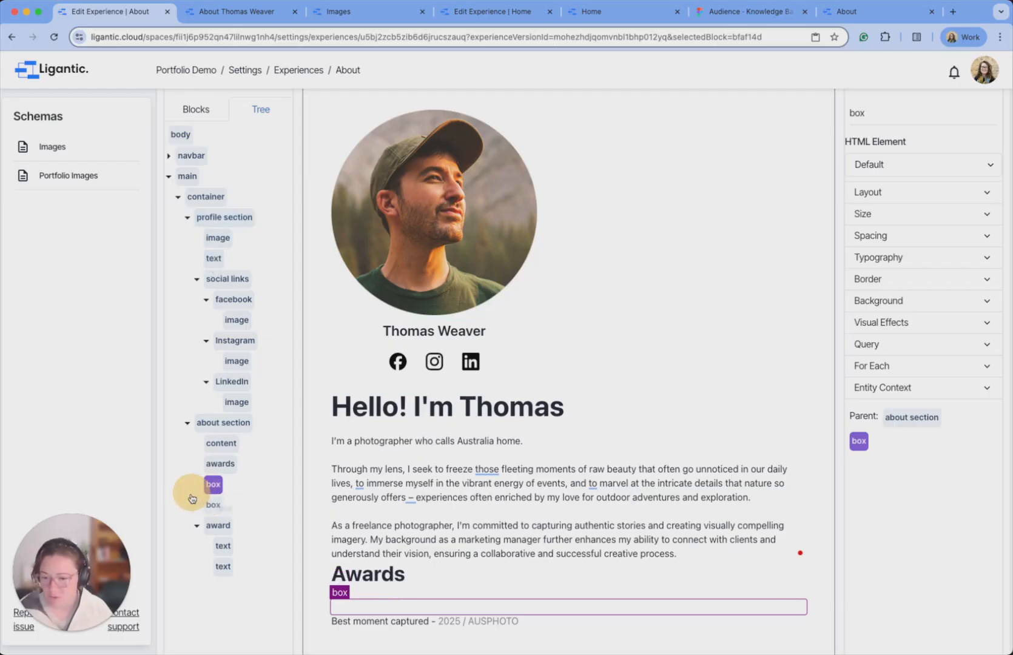
Paste copies of the award entry into the two spare boxes, making three award lines.
{"action": "left_click", "coordinate": [218, 528]}
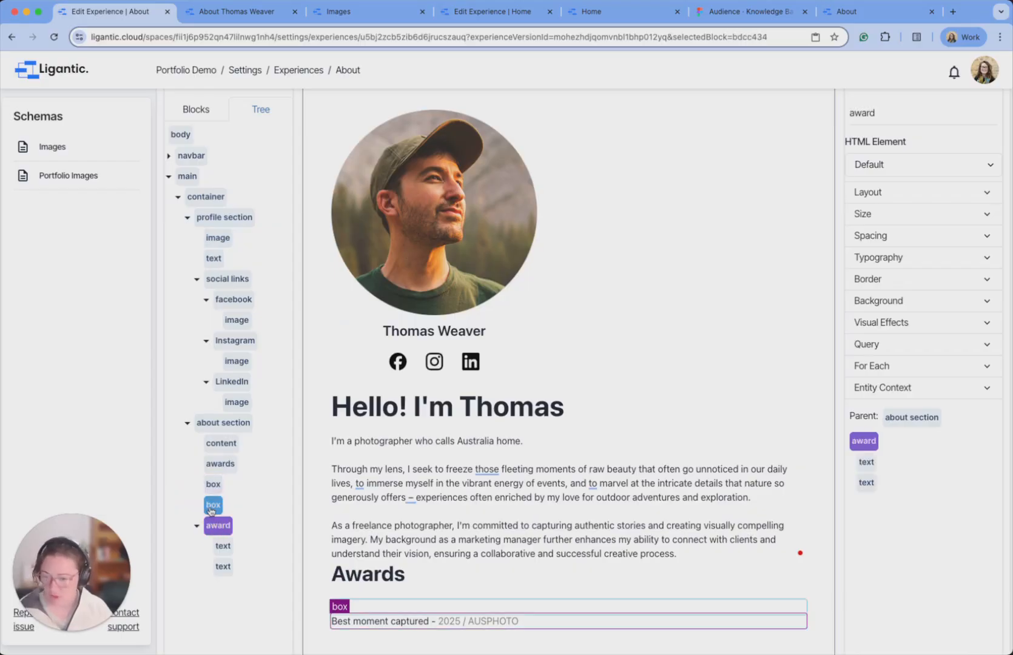
{"action": "left_click", "coordinate": [212, 506]}
{"action": "key", "text": "super+v"}
{"action": "left_click", "coordinate": [212, 485]}
{"action": "key", "text": "super+v"}
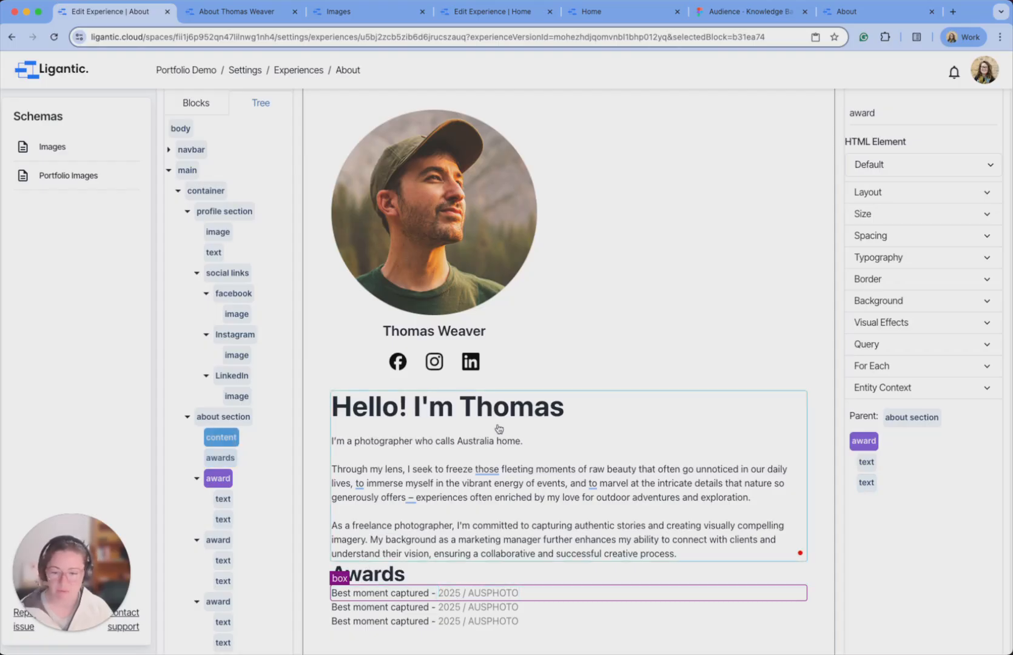
Publish the About page and view the live version.
{"action": "scroll", "coordinate": [609, 206], "scroll_direction": "up", "scroll_amount": 5}
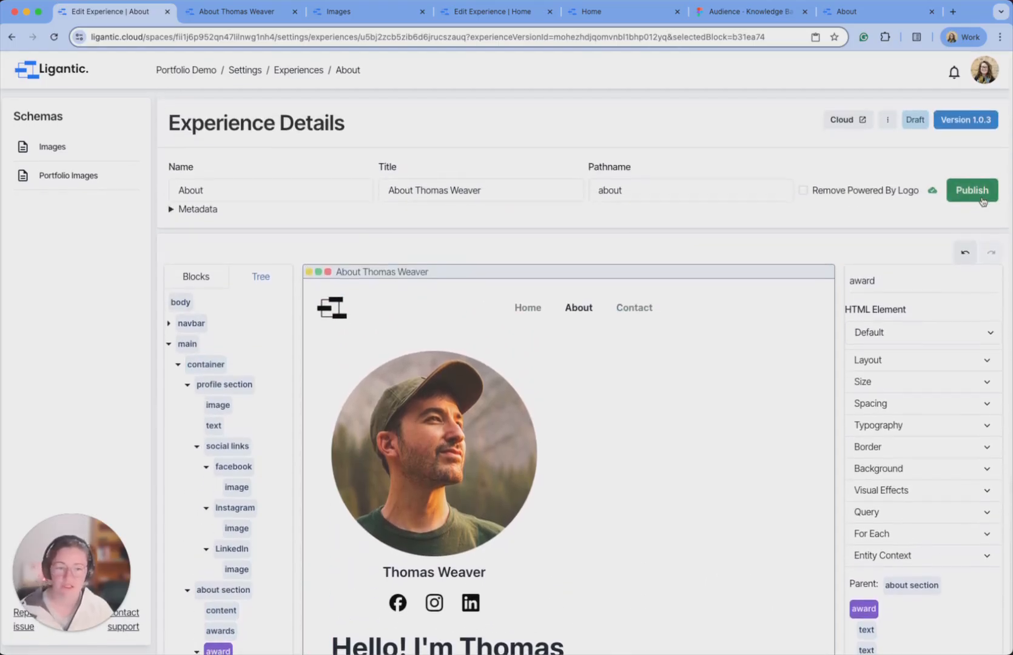
{"action": "left_click", "coordinate": [982, 195]}
{"action": "left_click", "coordinate": [218, 11]}
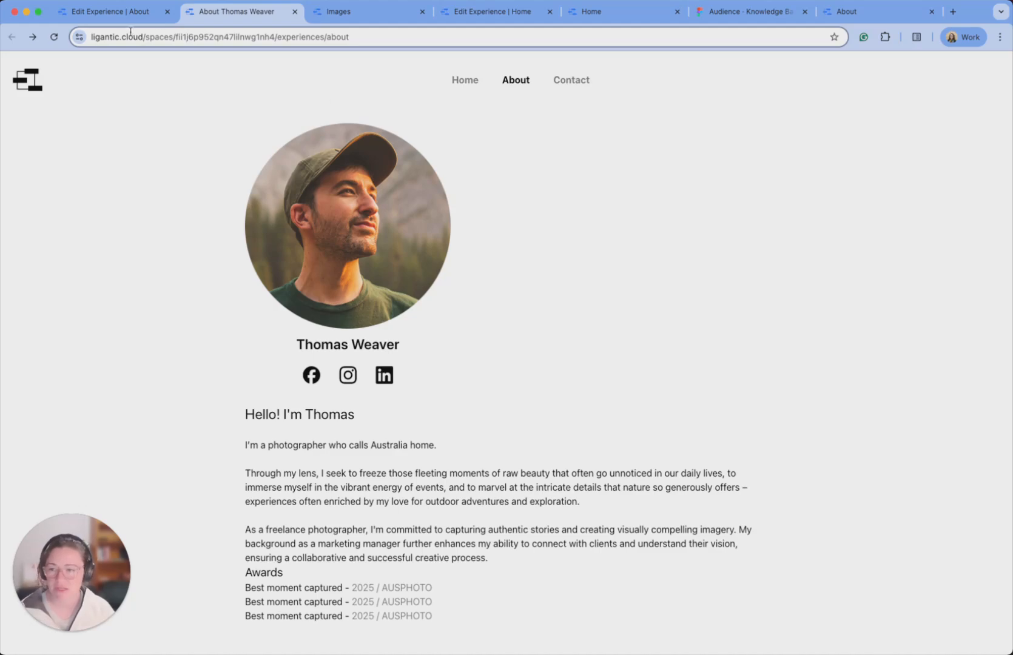
Set the about section's Max Width to 865 px.
{"action": "left_click", "coordinate": [113, 12]}
{"action": "scroll", "coordinate": [564, 204], "scroll_direction": "down", "scroll_amount": 3}
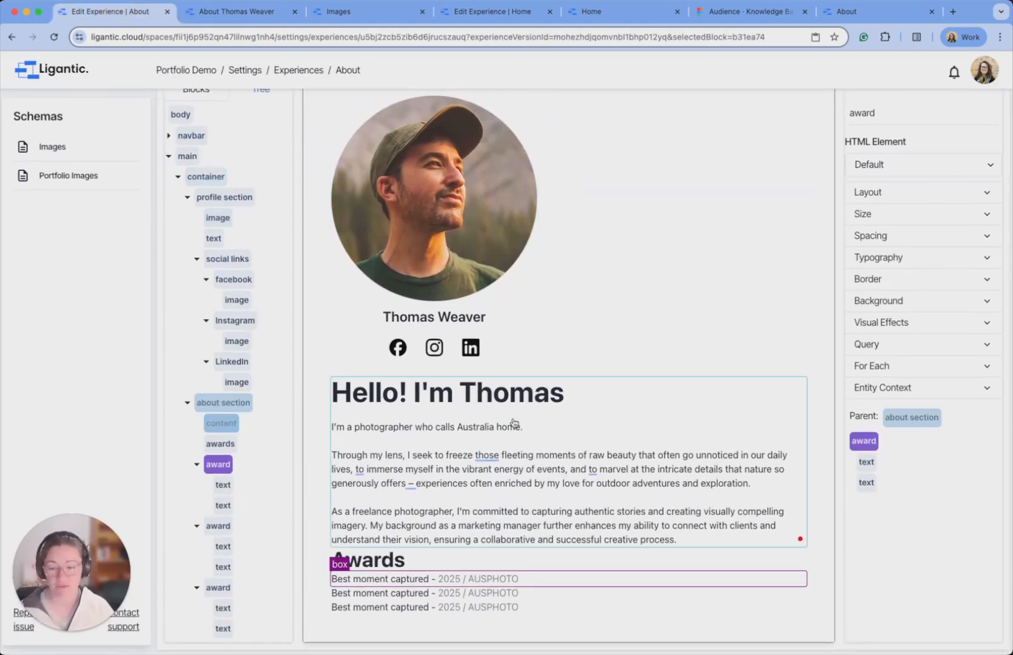
{"action": "left_click", "coordinate": [214, 404]}
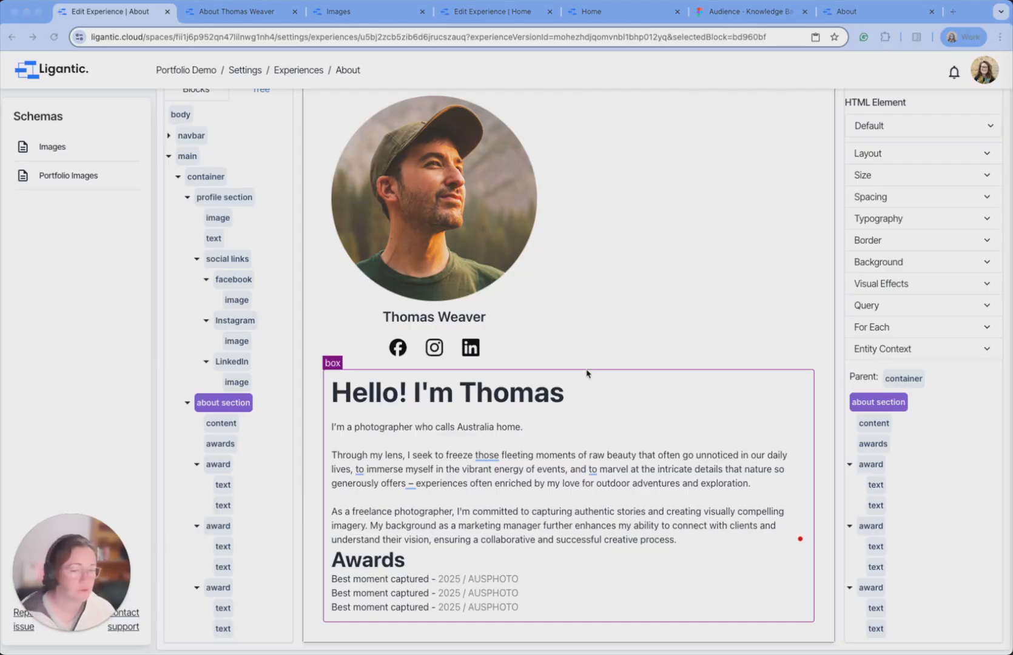
{"action": "left_click", "coordinate": [922, 174]}
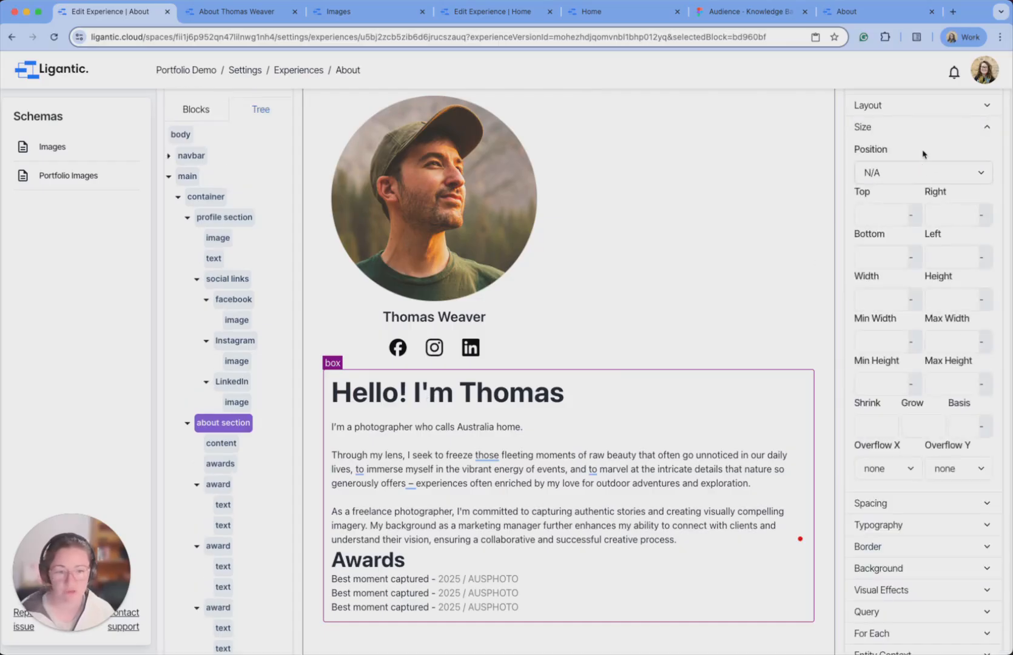
{"action": "left_click", "coordinate": [951, 341]}
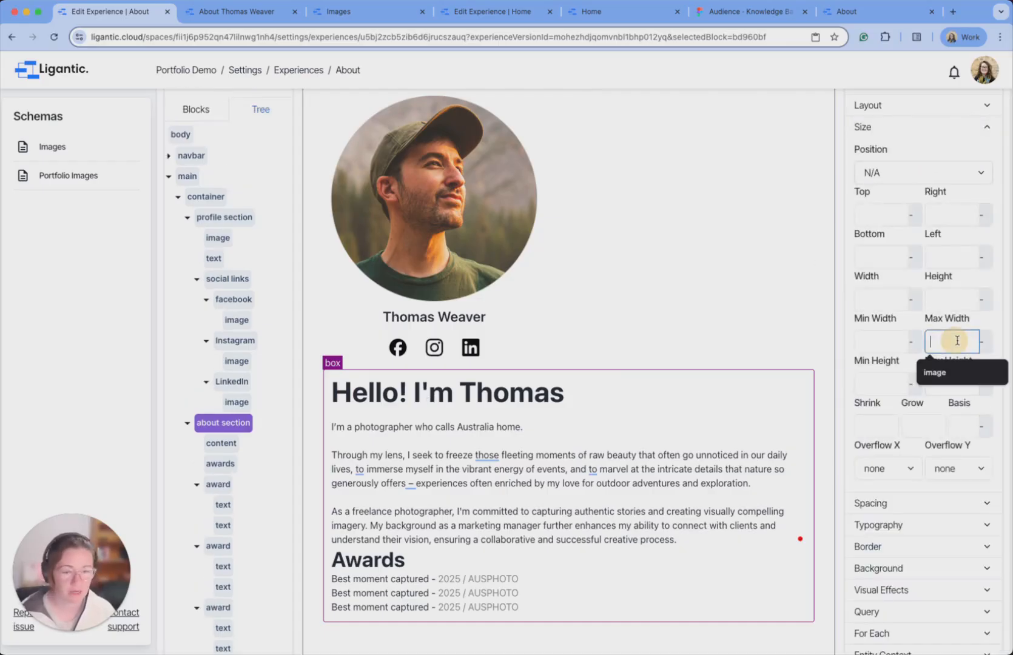
{"action": "type", "text": "865"}
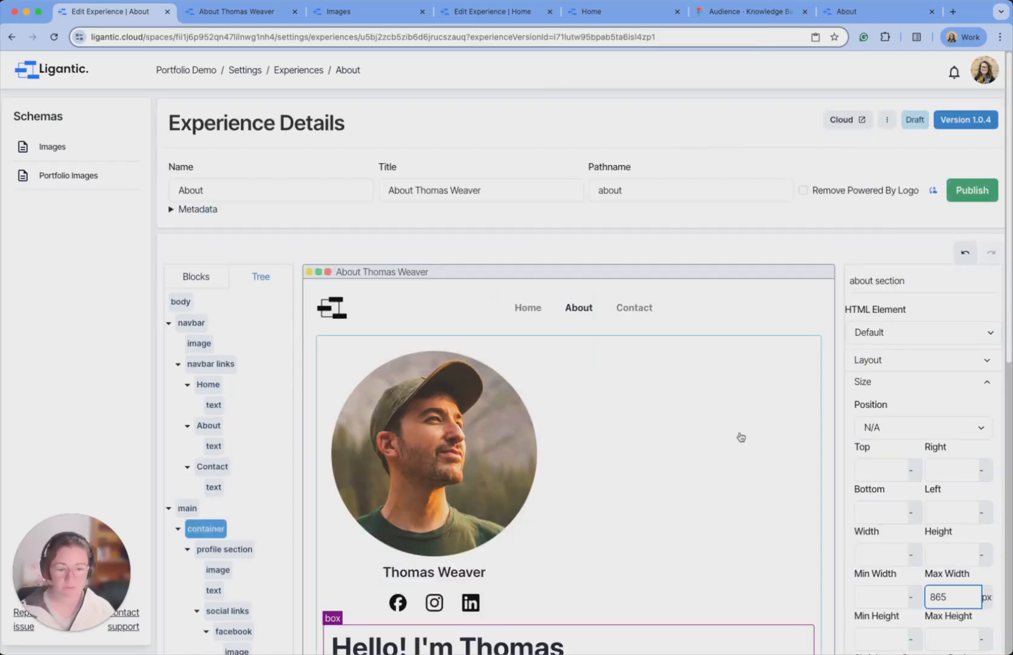
Publish the About page and reload the live tab to check the width.
{"action": "left_click", "coordinate": [972, 190]}
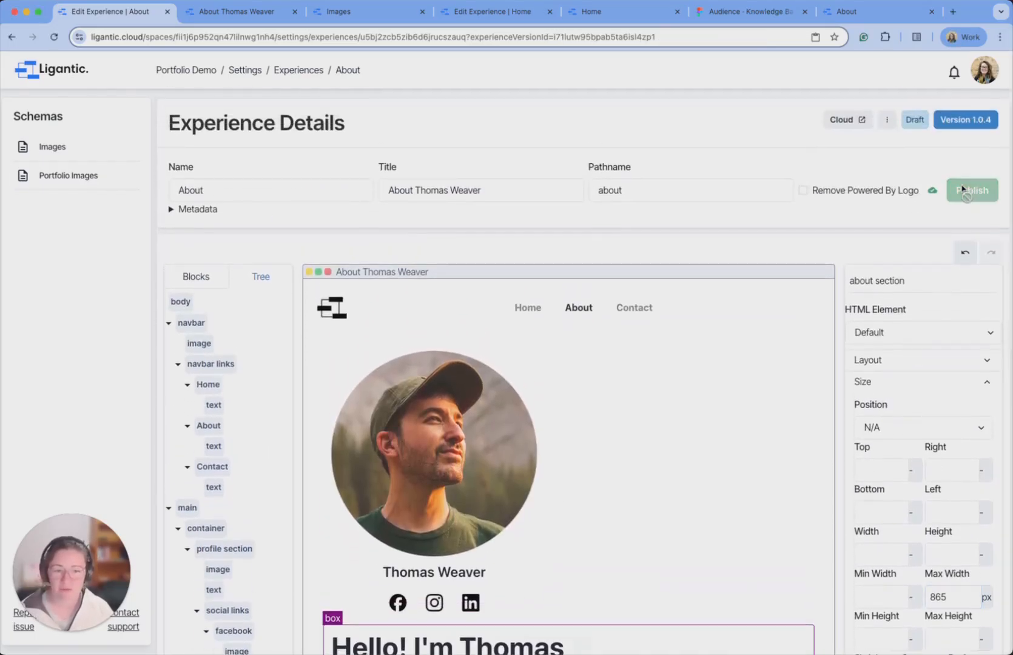
{"action": "left_click", "coordinate": [224, 10]}
{"action": "left_click", "coordinate": [54, 37]}
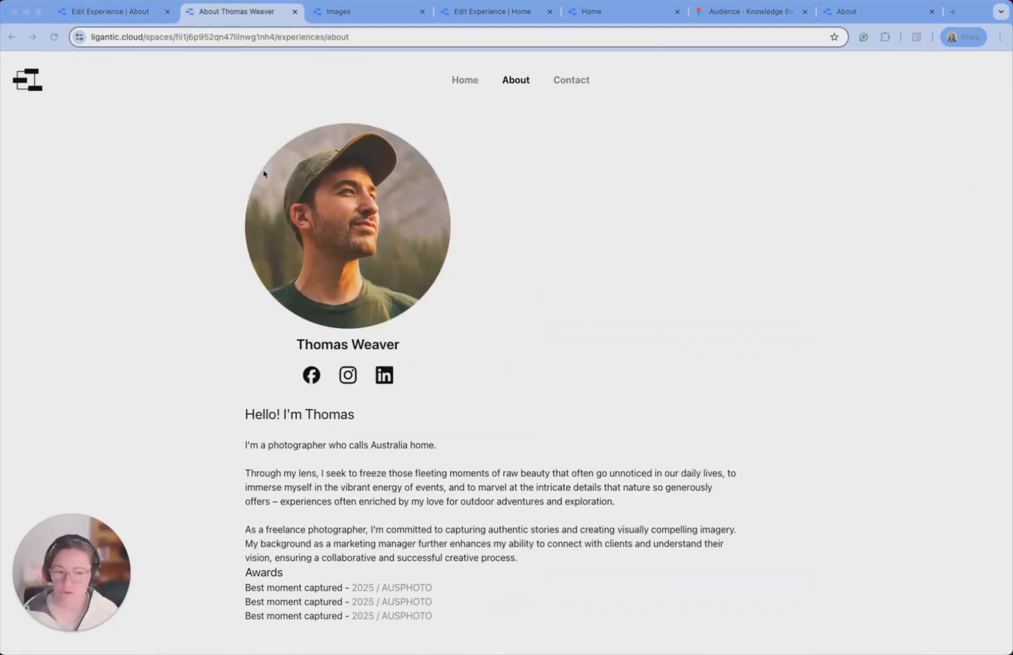
Clear the main area's 960 px Max Width and set its unit to '-'.
{"action": "left_click", "coordinate": [138, 18]}
{"action": "scroll", "coordinate": [285, 256], "scroll_direction": "down", "scroll_amount": 3}
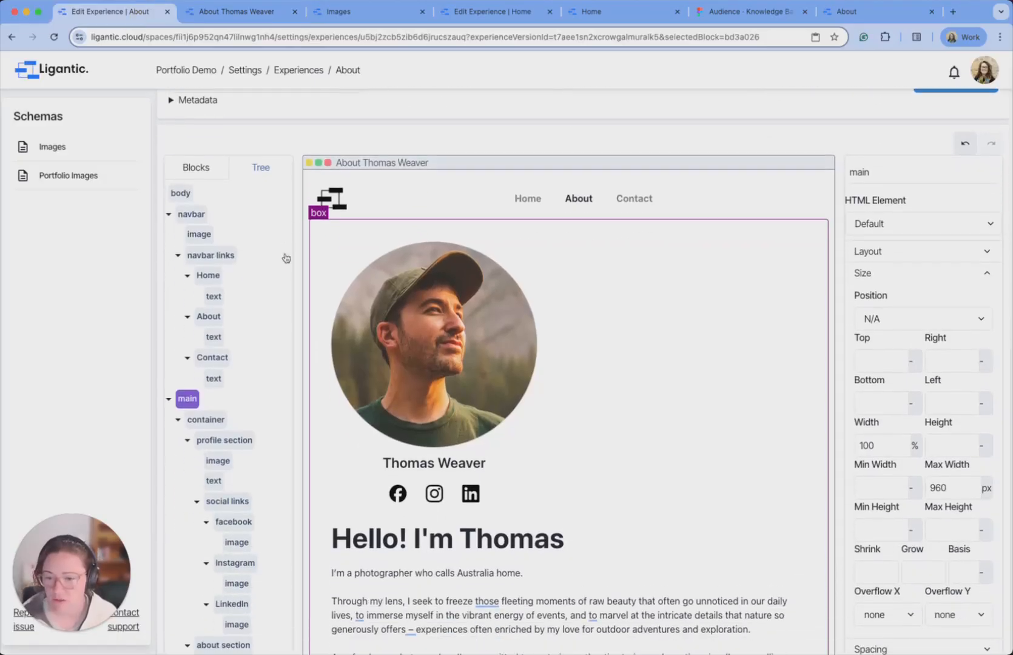
{"action": "scroll", "coordinate": [206, 376], "scroll_direction": "down", "scroll_amount": 3}
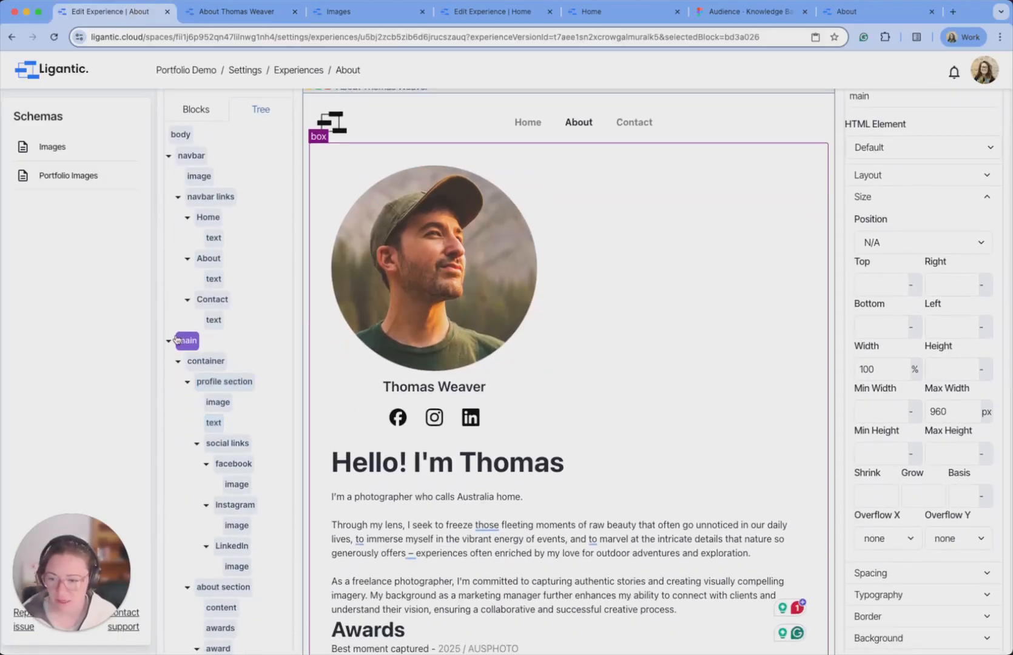
{"action": "left_click", "coordinate": [928, 414]}
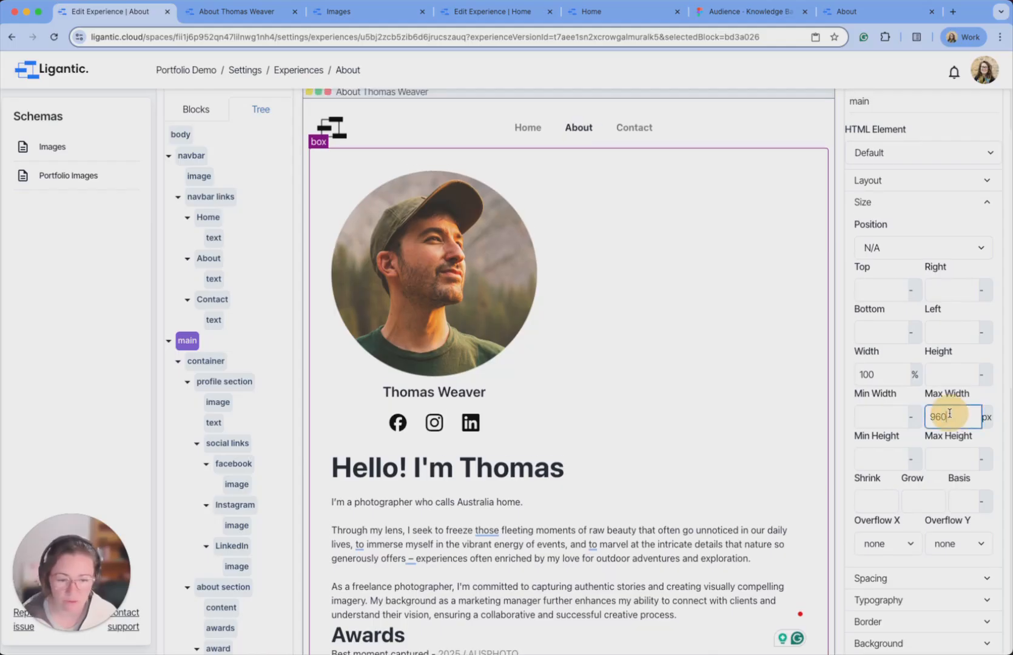
{"action": "key", "text": "BackSpace"}
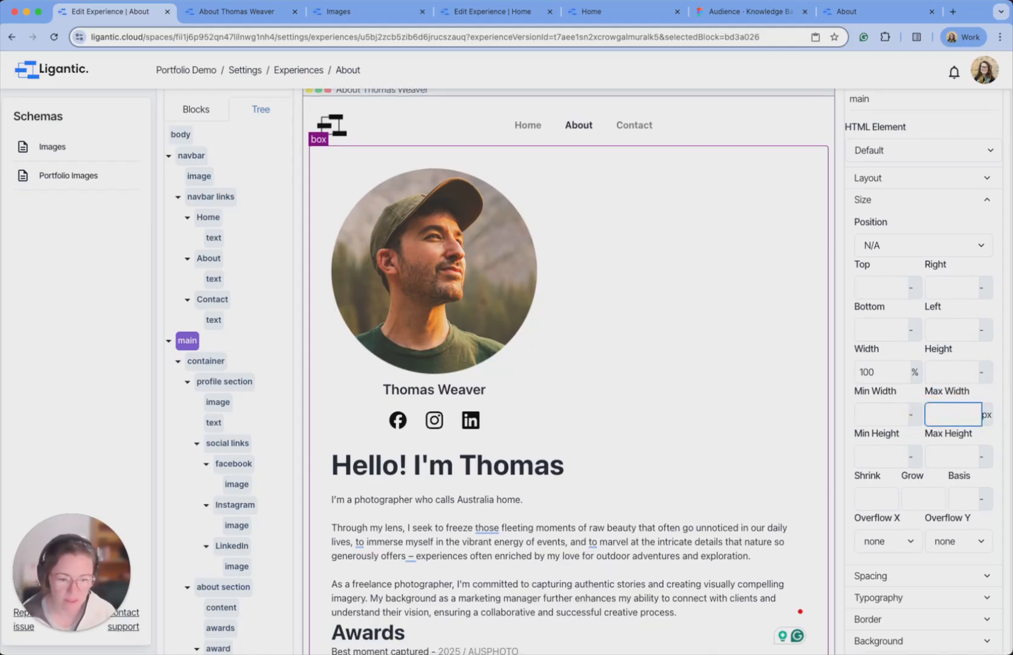
{"action": "left_click", "coordinate": [988, 415]}
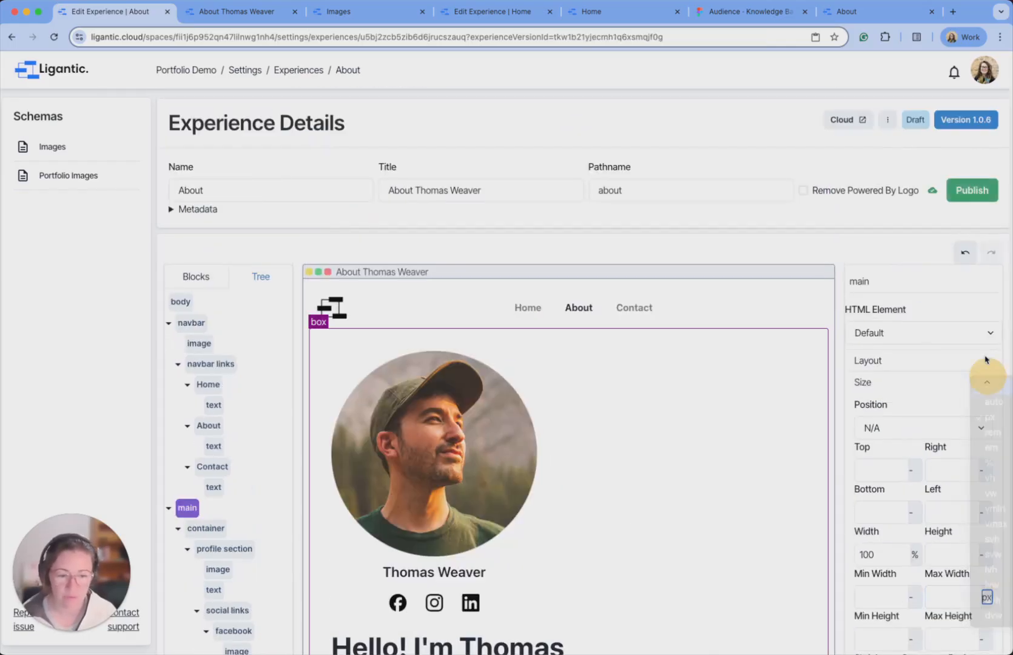
{"action": "left_click", "coordinate": [995, 394]}
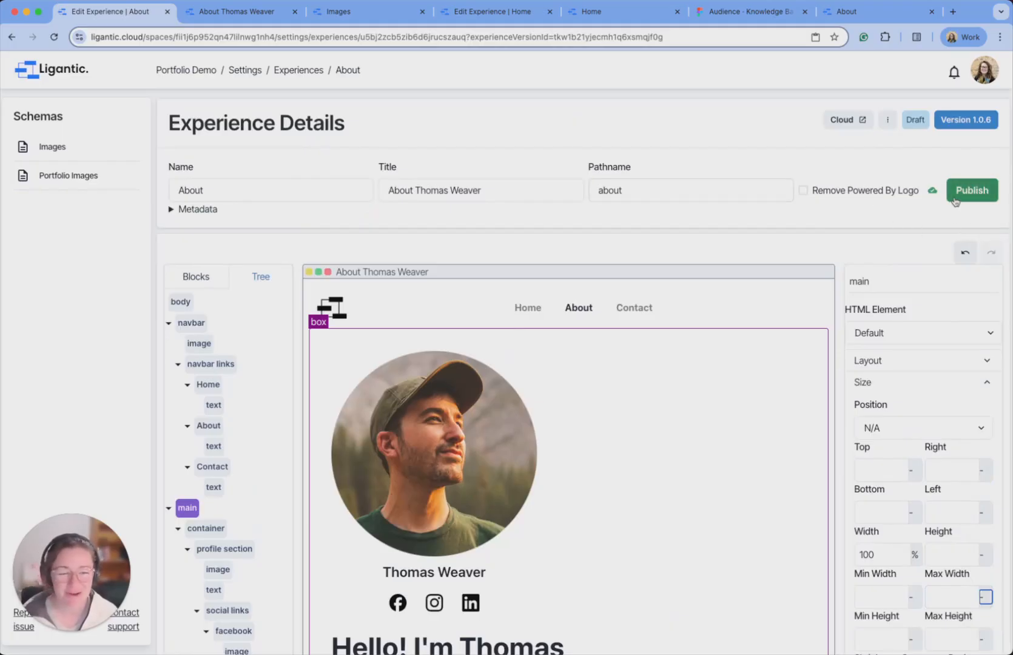
Publish the About page and reload the live tab to see the new layout.
{"action": "left_click", "coordinate": [976, 191]}
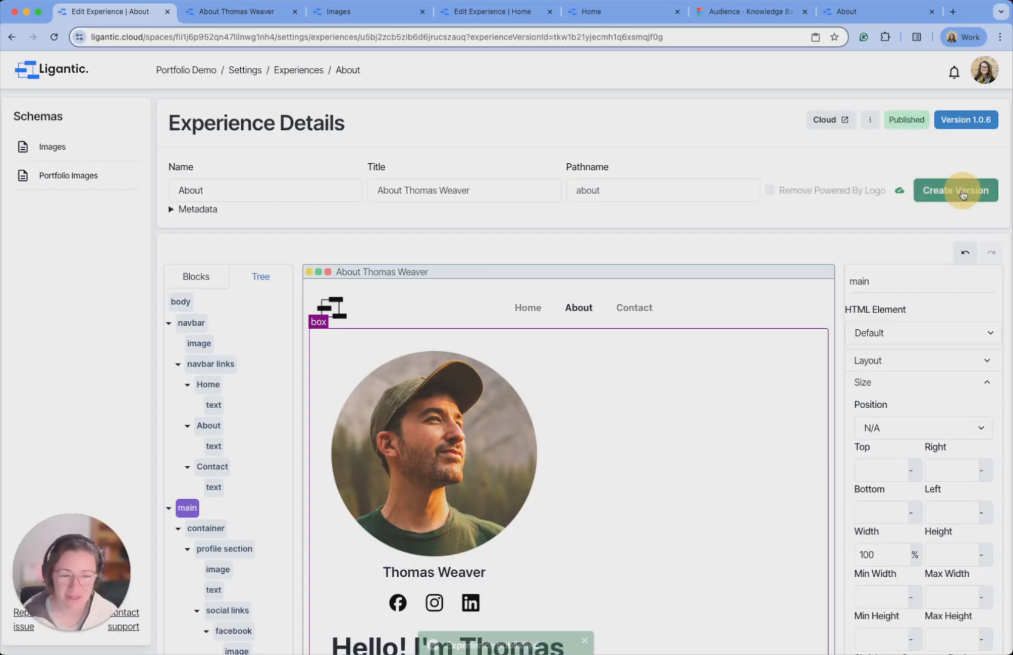
{"action": "left_click", "coordinate": [244, 17]}
{"action": "left_click", "coordinate": [54, 37]}
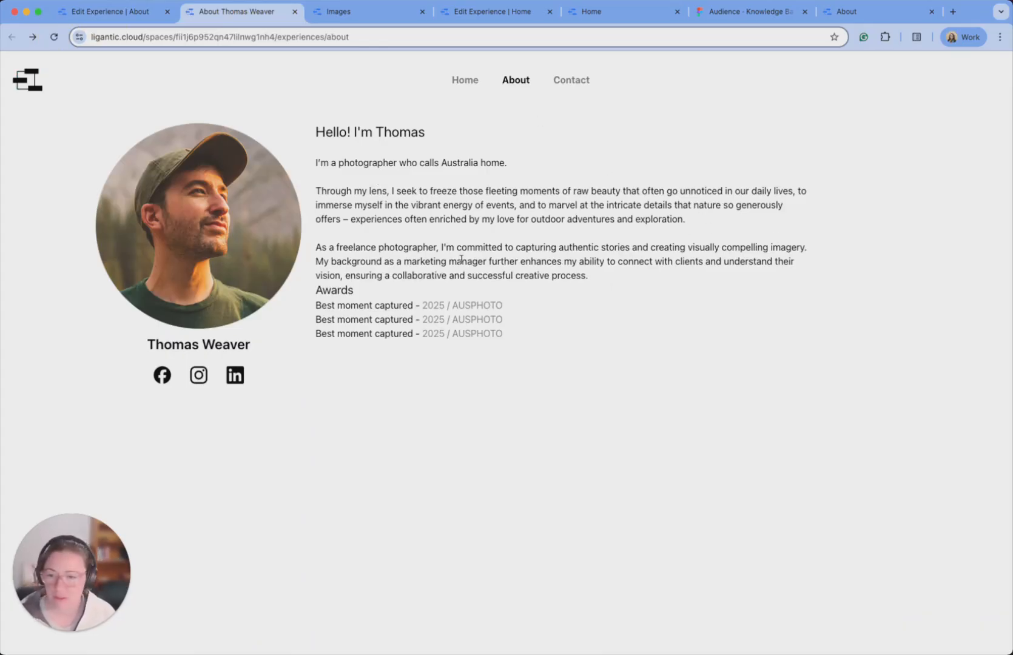
Check the reference About tab for comparison, then return to the 'Edit Experience | About' editor.
{"action": "left_click", "coordinate": [862, 12]}
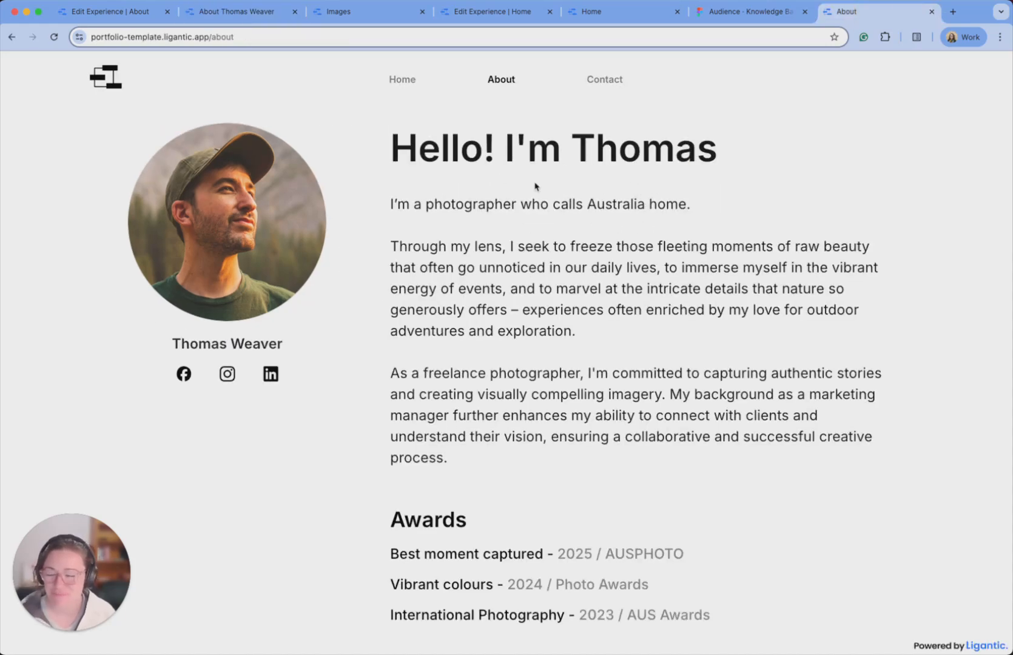
{"action": "left_click", "coordinate": [135, 13]}
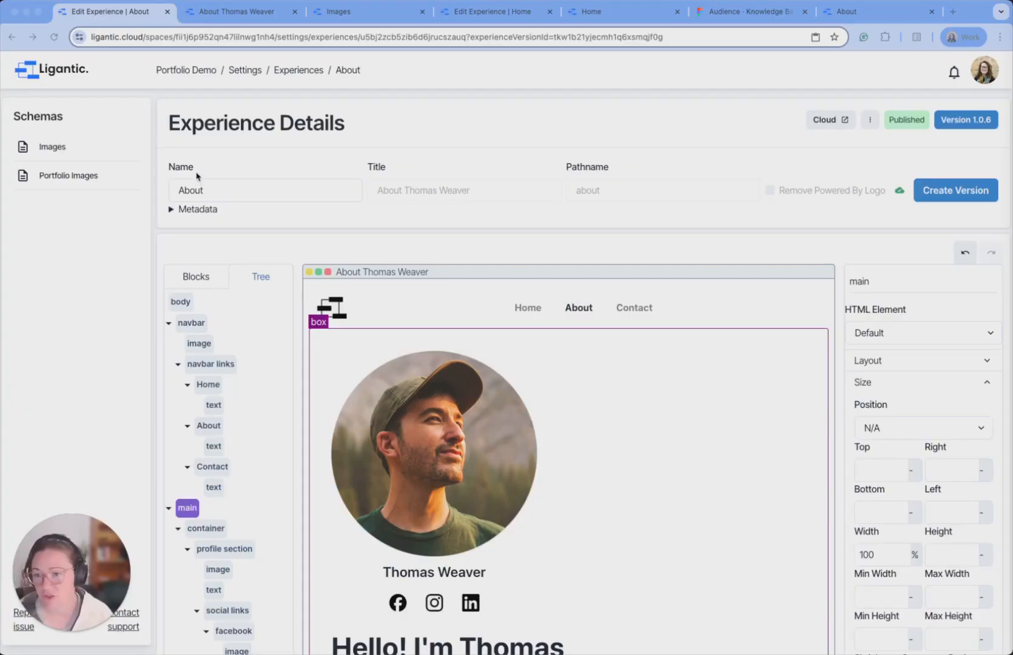
{"action": "scroll", "coordinate": [152, 167], "scroll_direction": "down", "scroll_amount": 3}
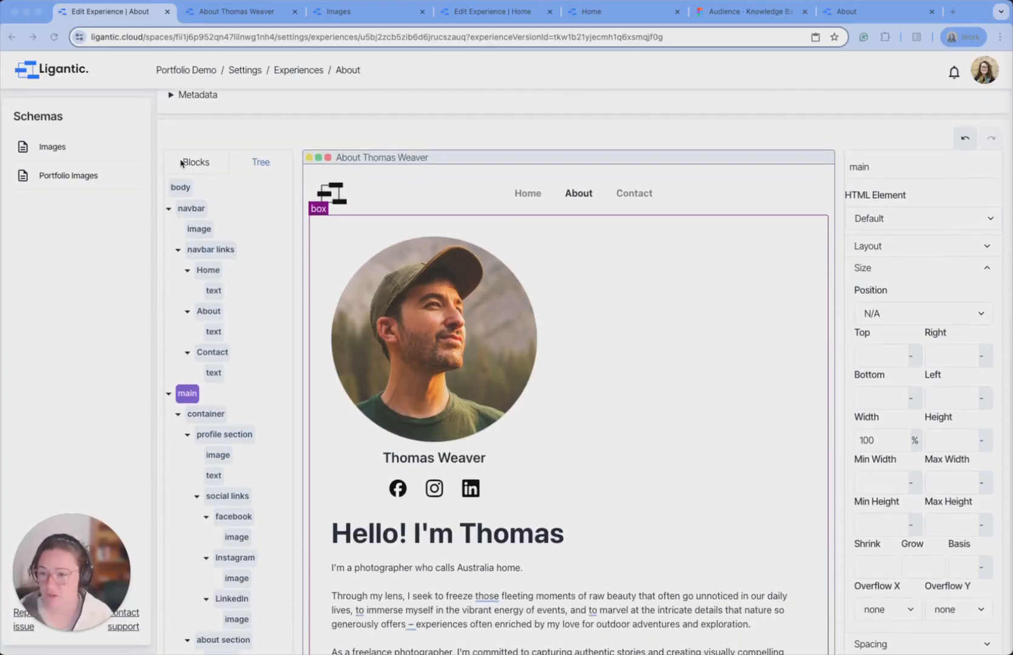
{"action": "scroll", "coordinate": [253, 70], "scroll_direction": "up", "scroll_amount": 3}
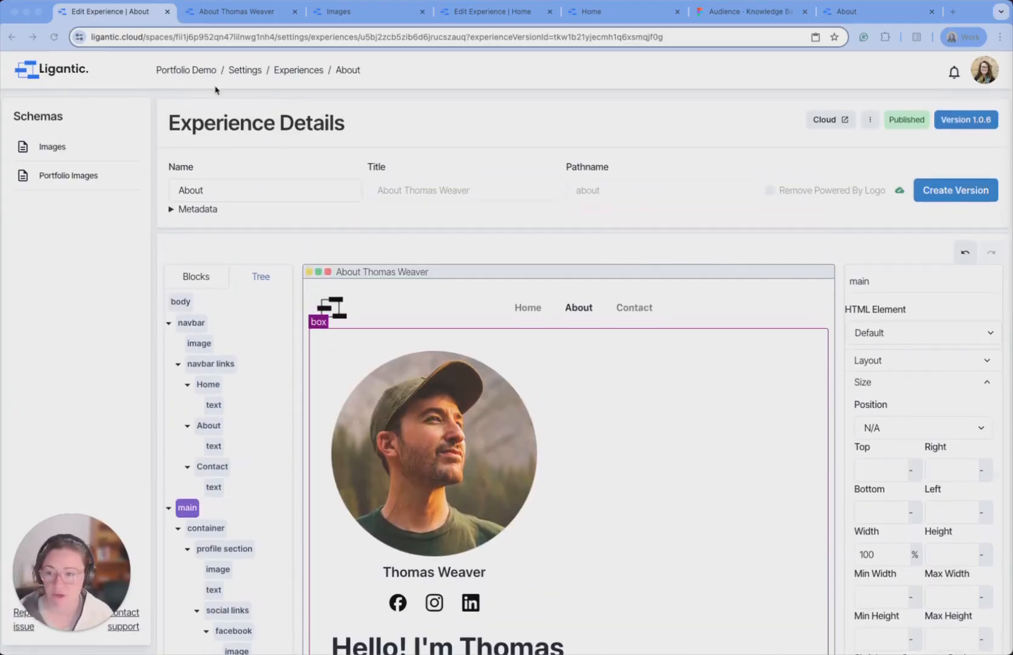
{"action": "left_click", "coordinate": [246, 71]}
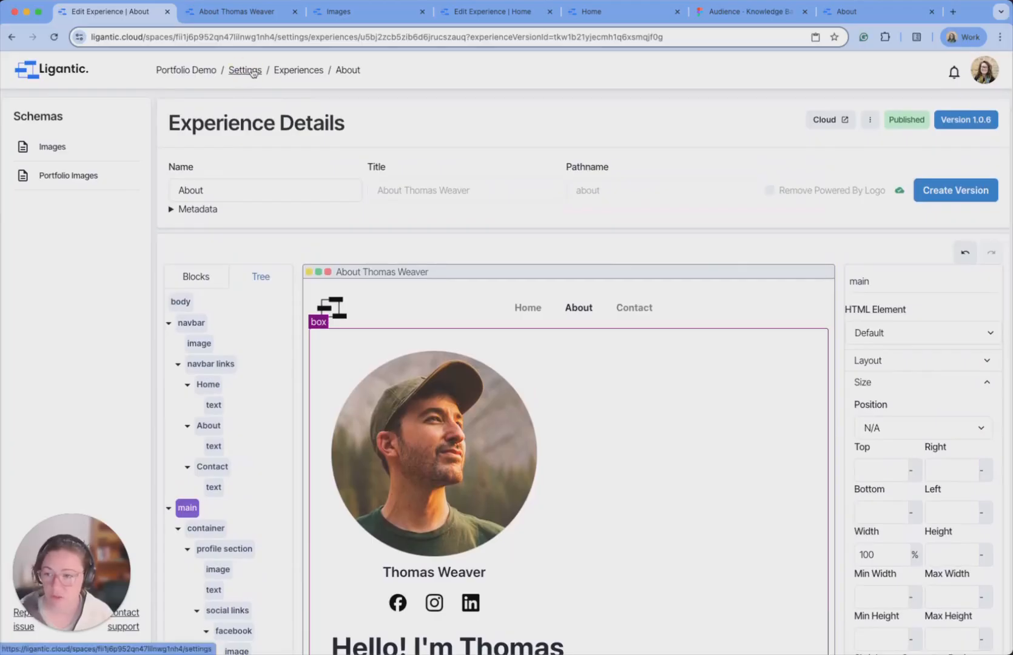
Set the Portfolio Demo theme's heading font to Inter.
{"action": "left_click", "coordinate": [241, 72]}
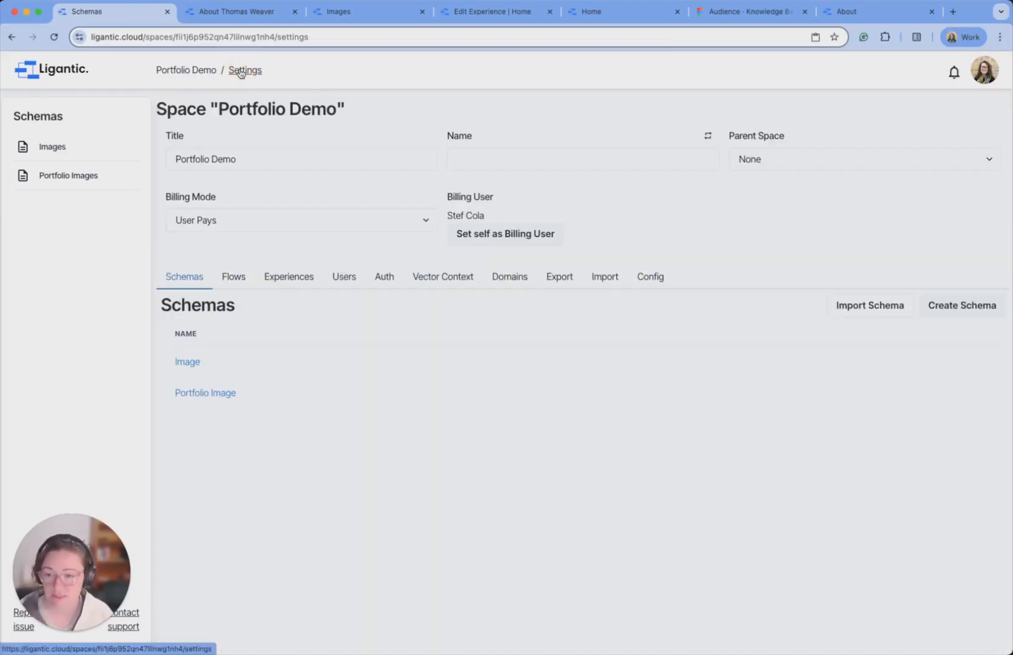
{"action": "left_click", "coordinate": [281, 282]}
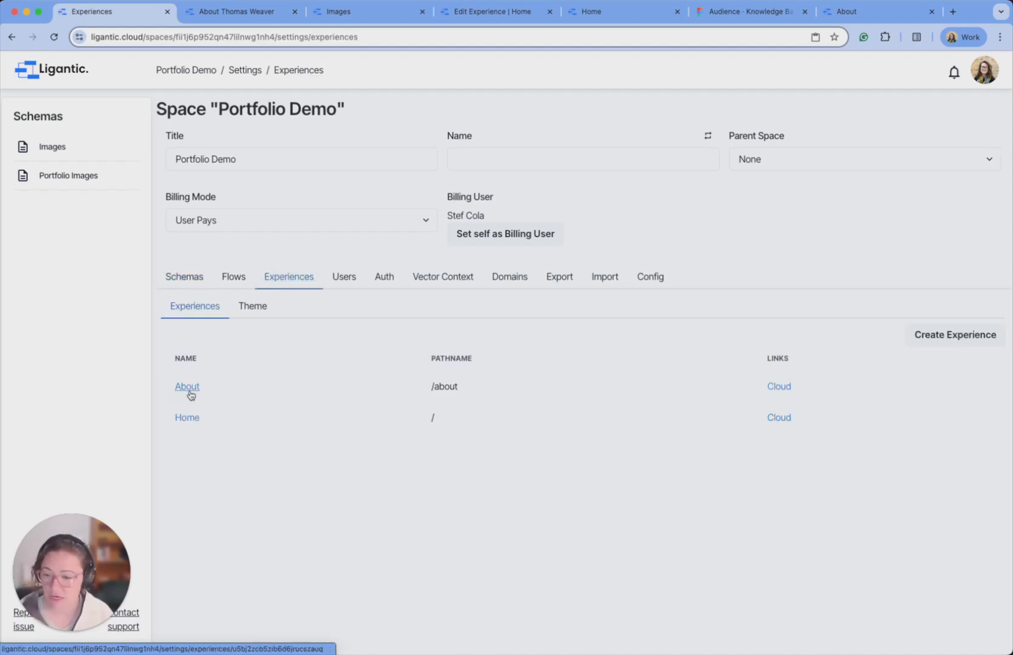
{"action": "left_click", "coordinate": [253, 306]}
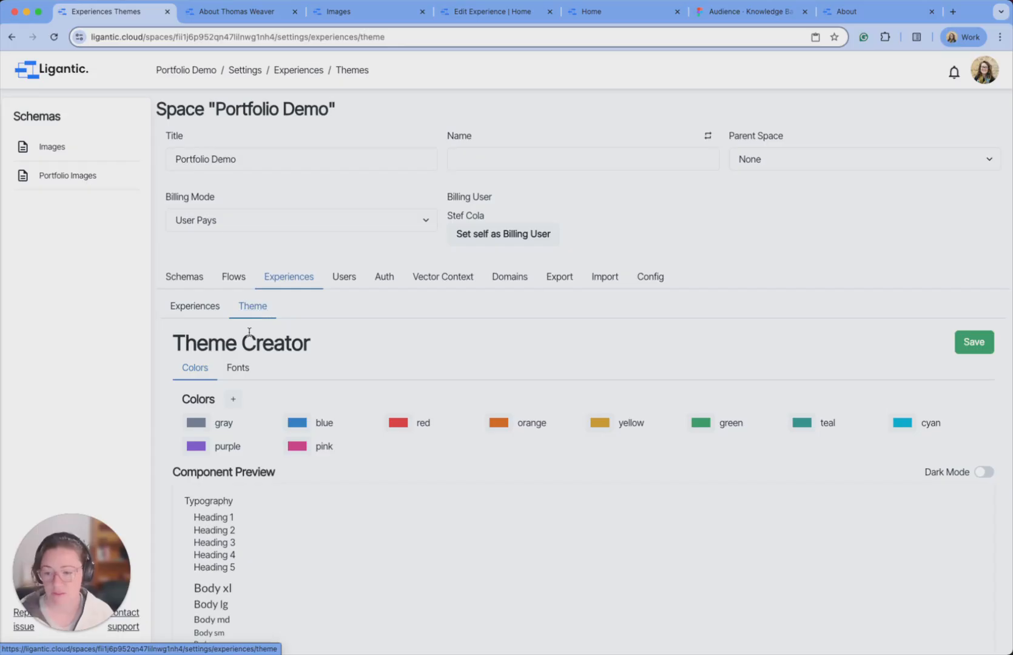
{"action": "left_click", "coordinate": [248, 371]}
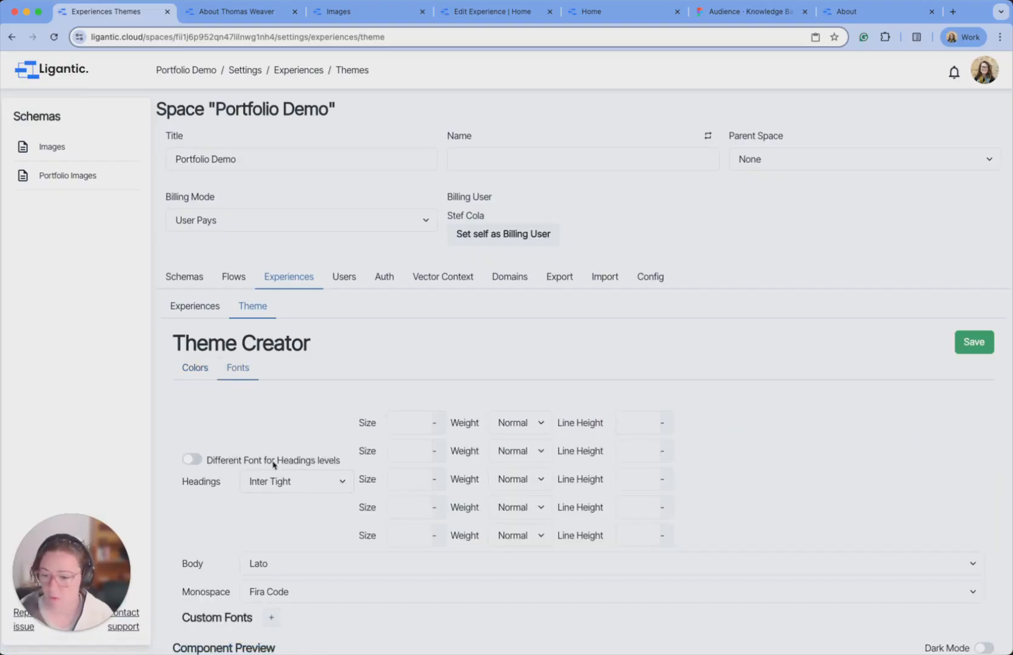
{"action": "left_click", "coordinate": [336, 487]}
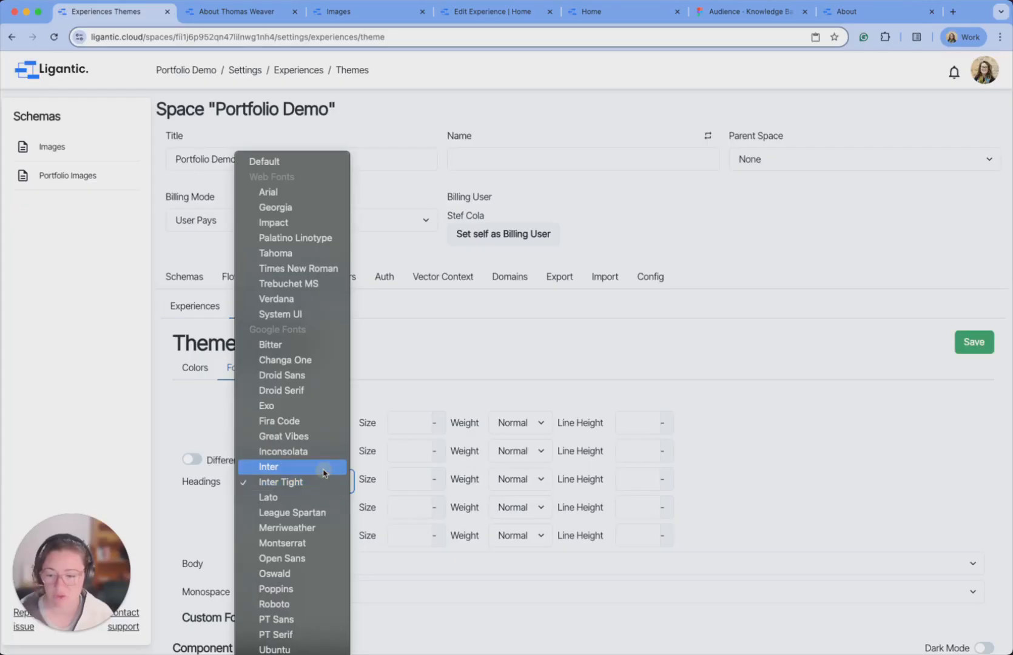
{"action": "left_click", "coordinate": [325, 474]}
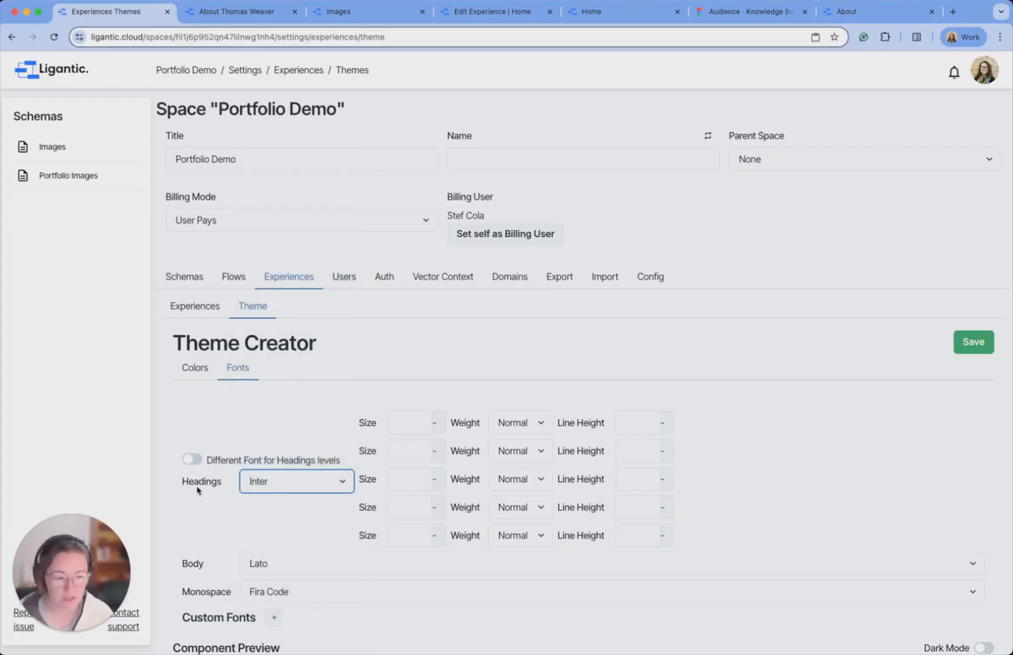
Give the first heading level a 64 px size and 600 weight.
{"action": "left_click", "coordinate": [411, 425]}
{"action": "type", "text": "64"}
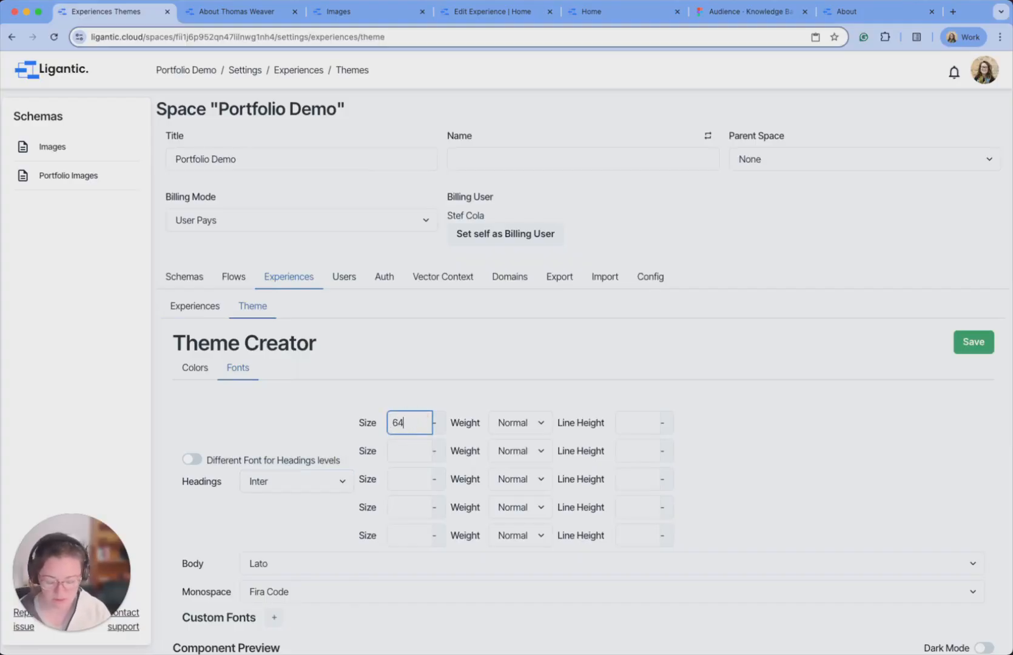
{"action": "left_click", "coordinate": [354, 396]}
{"action": "left_click", "coordinate": [547, 432]}
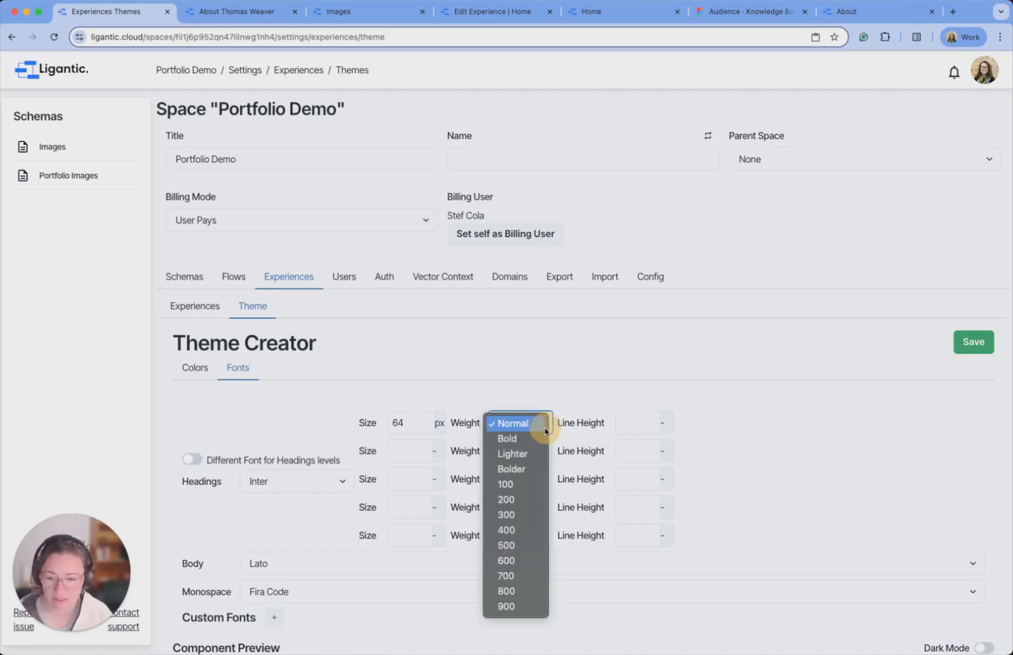
{"action": "left_click", "coordinate": [525, 563]}
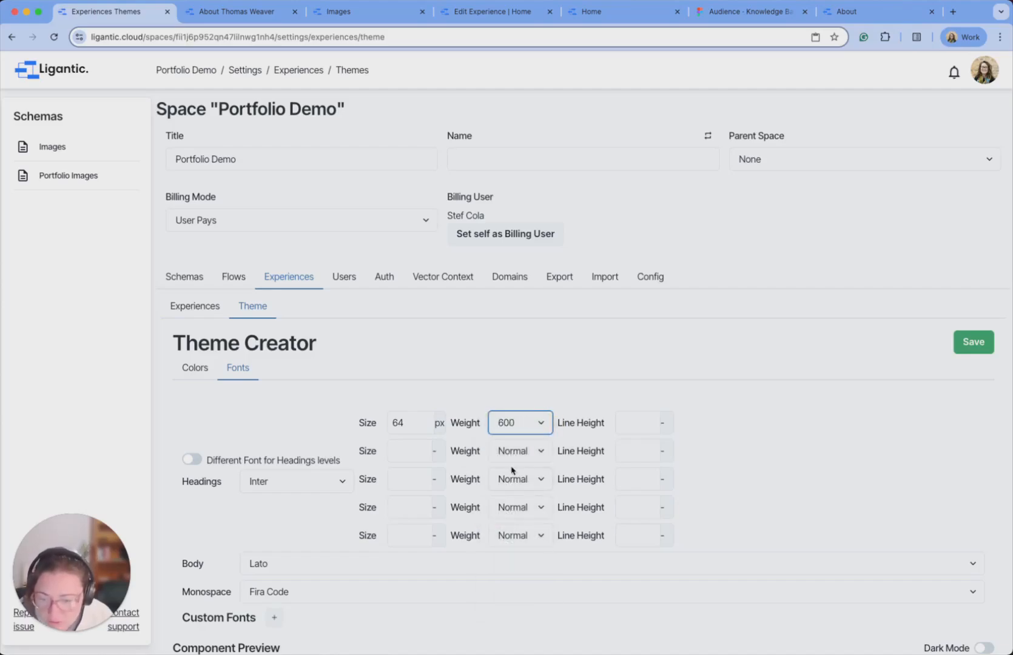
Give the second heading level 600 weight and 36 px size, then save the theme.
{"action": "left_click", "coordinate": [525, 456]}
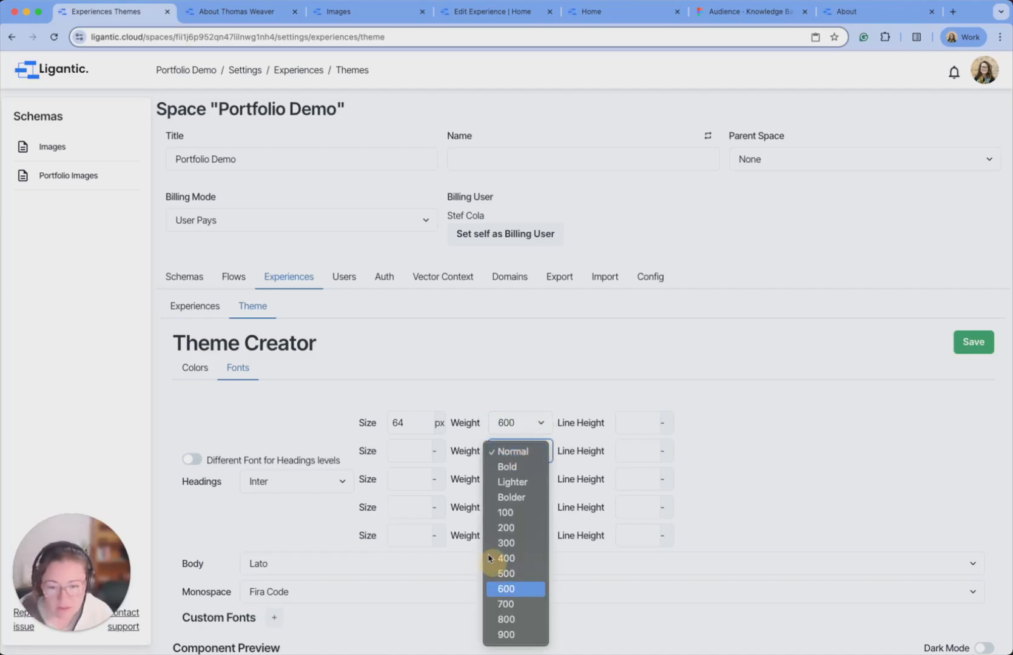
{"action": "left_click", "coordinate": [515, 590]}
{"action": "left_click", "coordinate": [416, 456]}
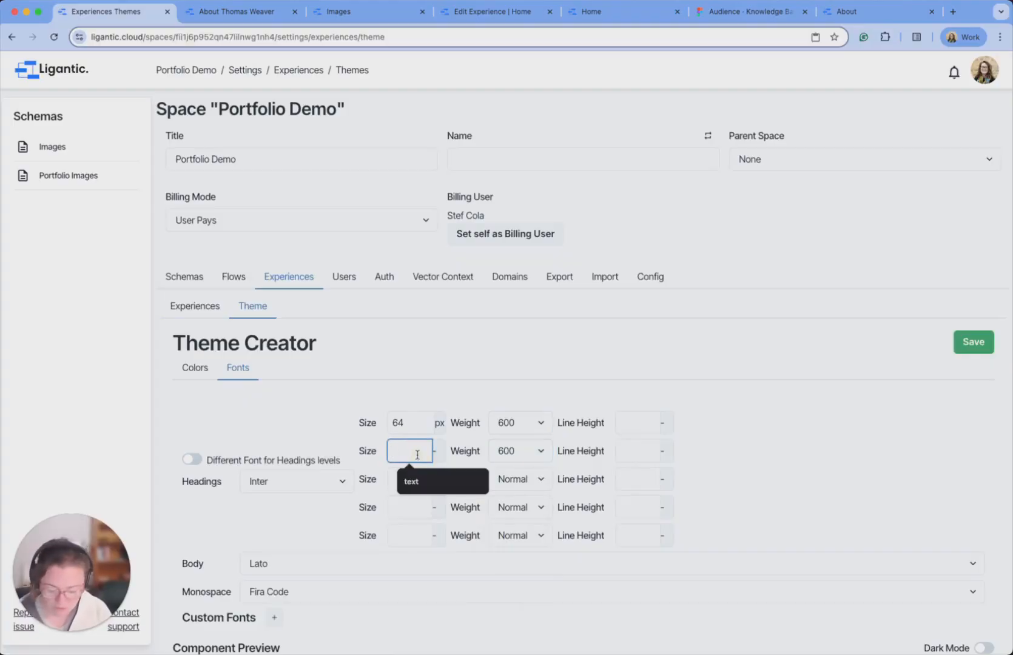
{"action": "type", "text": "36"}
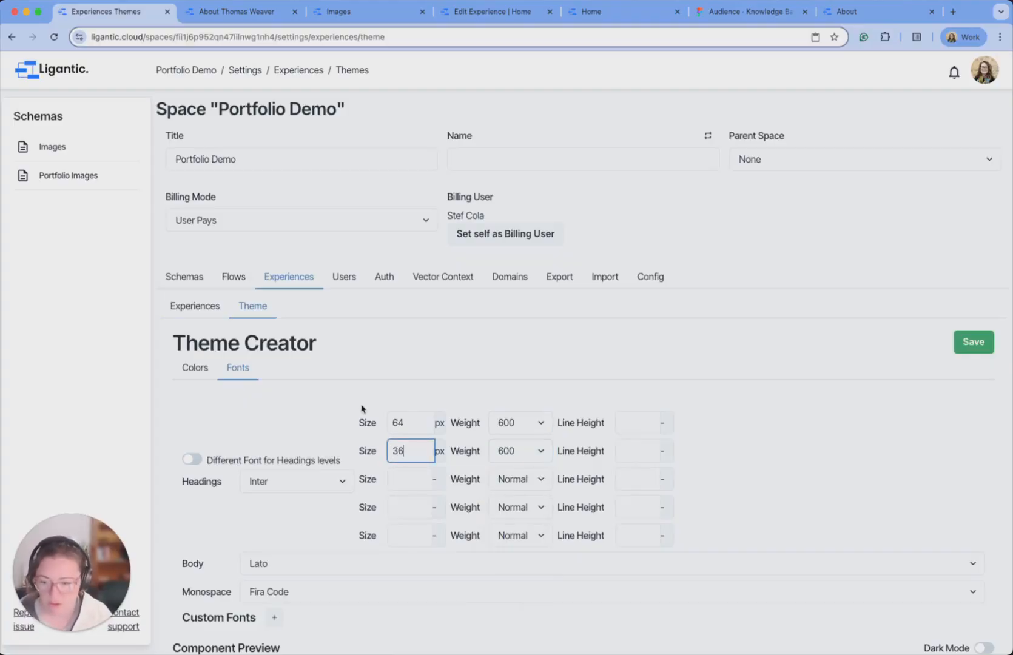
{"action": "left_click", "coordinate": [339, 419]}
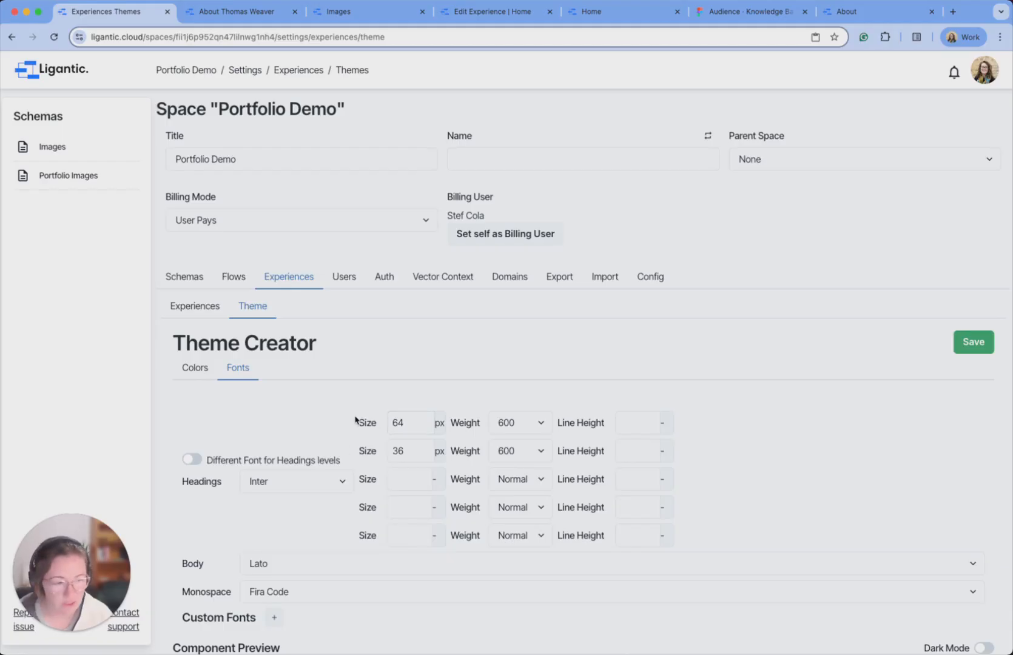
{"action": "left_click", "coordinate": [974, 342]}
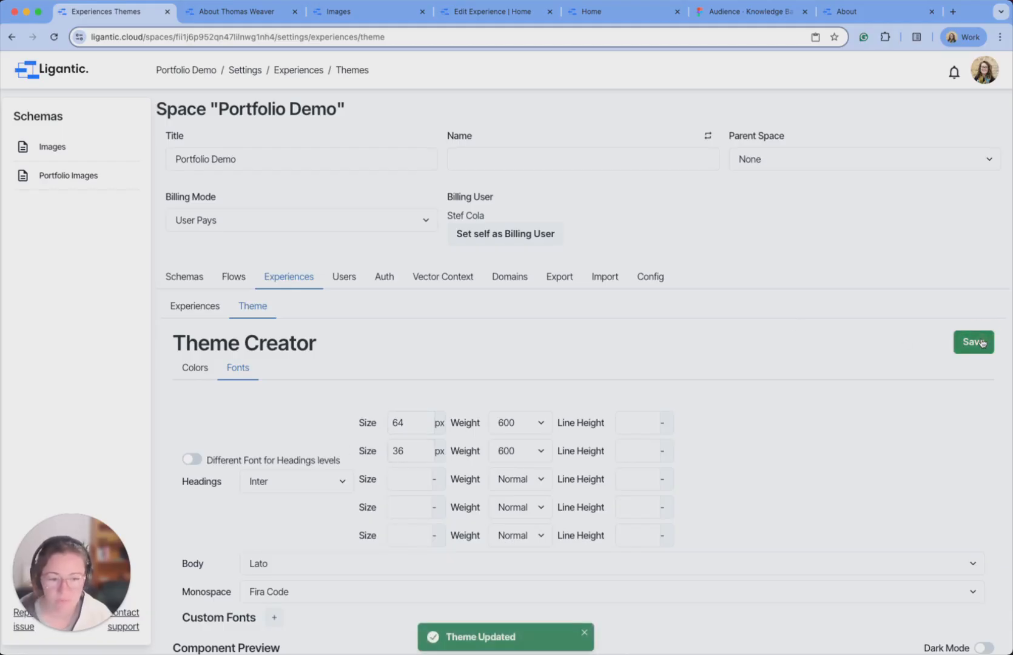
Refresh the About preview with the new theme and reopen the About experience for editing.
{"action": "left_click", "coordinate": [253, 14]}
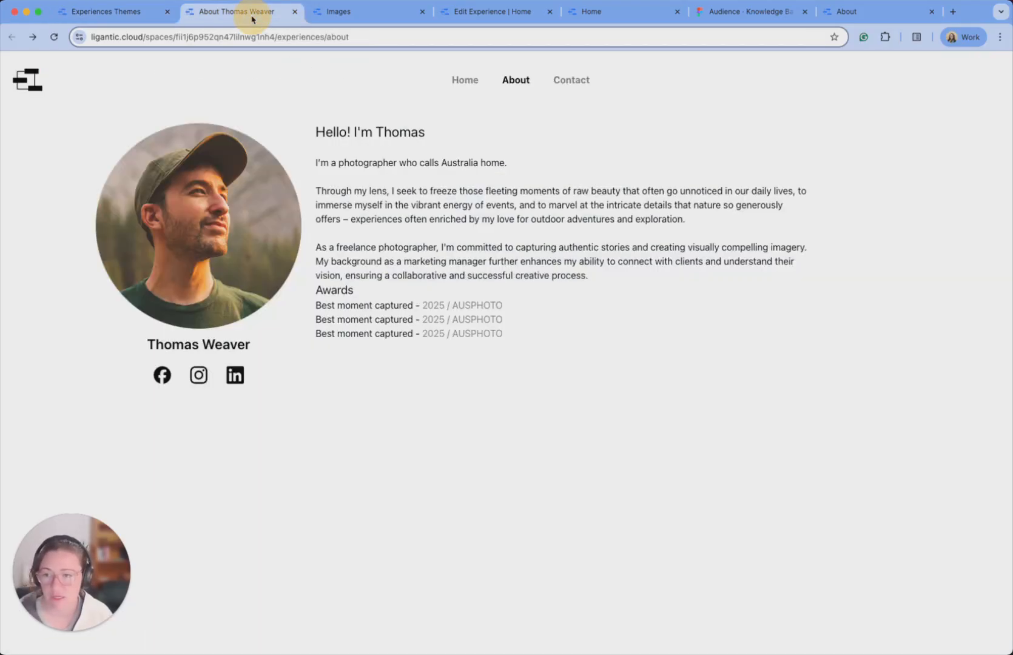
{"action": "left_click", "coordinate": [54, 37]}
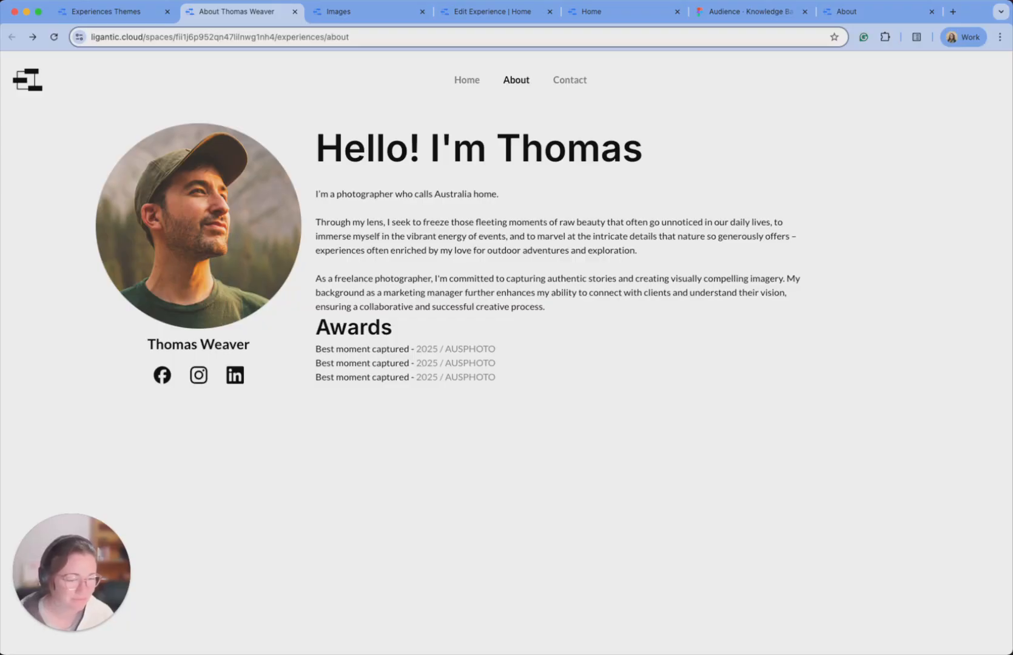
{"action": "left_click", "coordinate": [137, 12]}
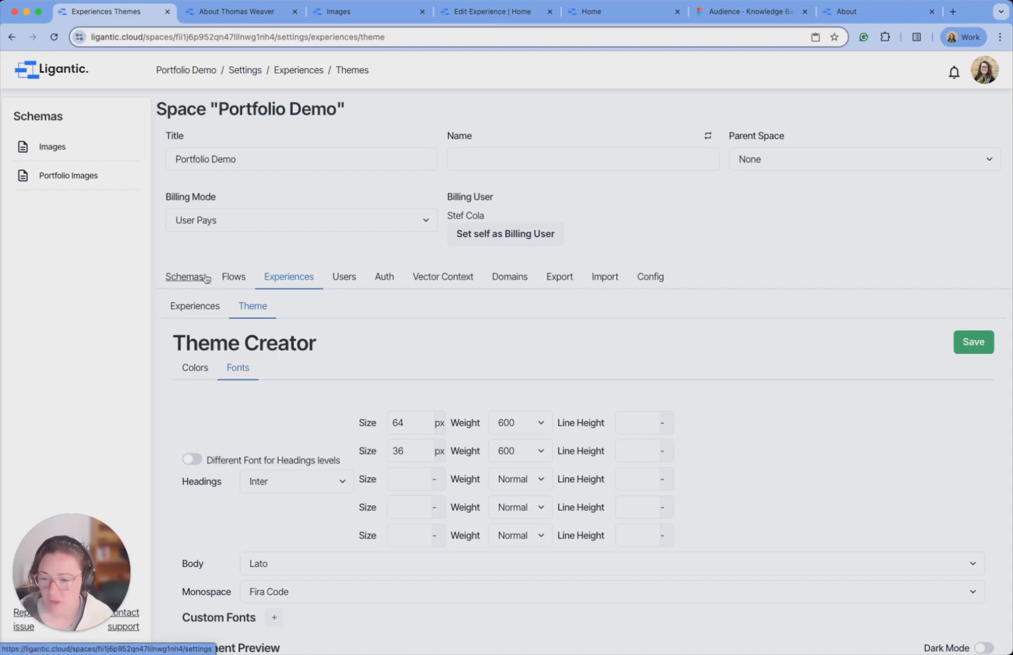
{"action": "left_click", "coordinate": [195, 307]}
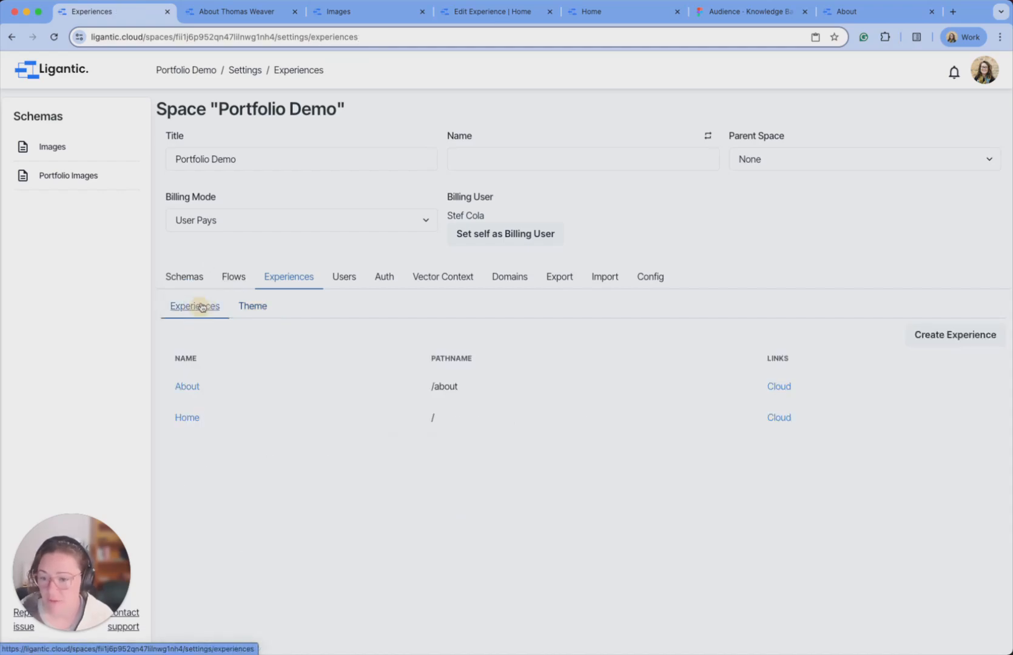
{"action": "left_click", "coordinate": [189, 389]}
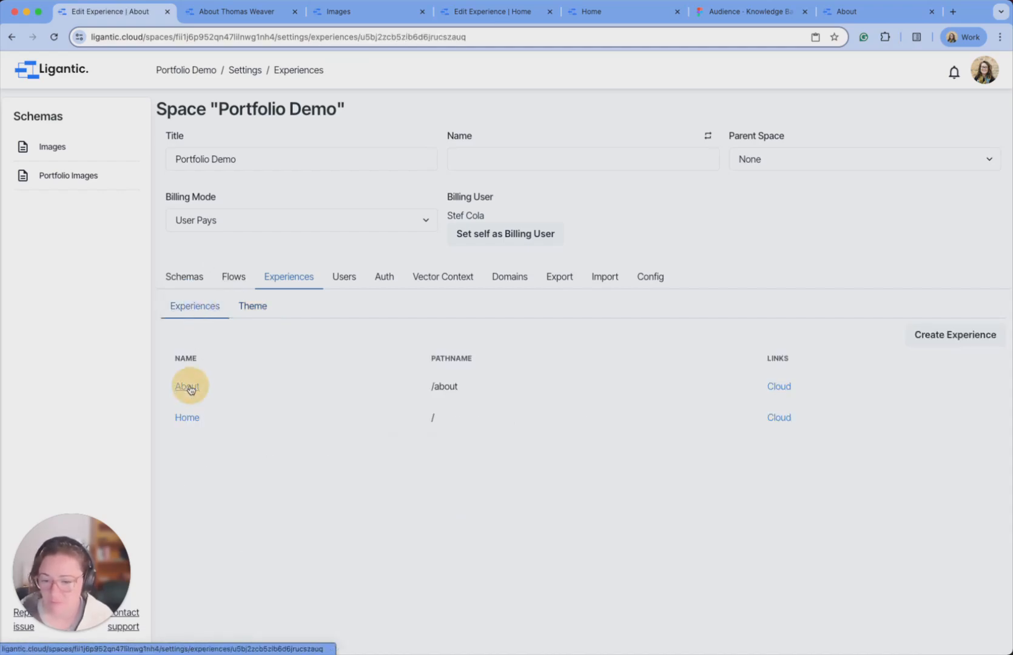
Compare the About preview with the live reference page, then select the bio text block.
{"action": "scroll", "coordinate": [438, 334], "scroll_direction": "down", "scroll_amount": 5}
{"action": "scroll", "coordinate": [440, 335], "scroll_direction": "down", "scroll_amount": 3}
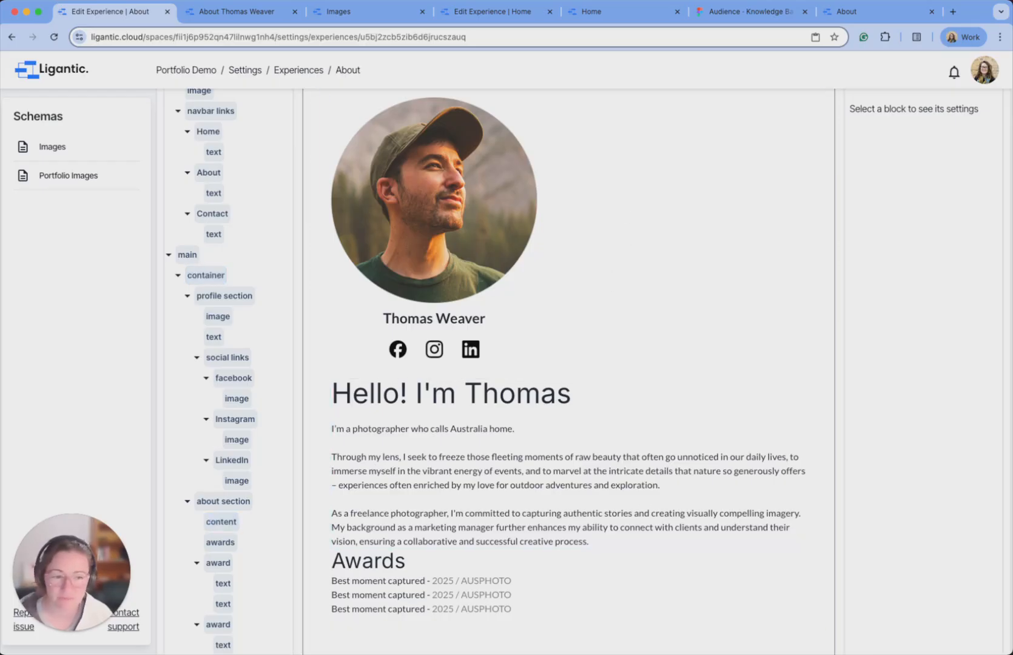
{"action": "scroll", "coordinate": [708, 160], "scroll_direction": "down", "scroll_amount": 2}
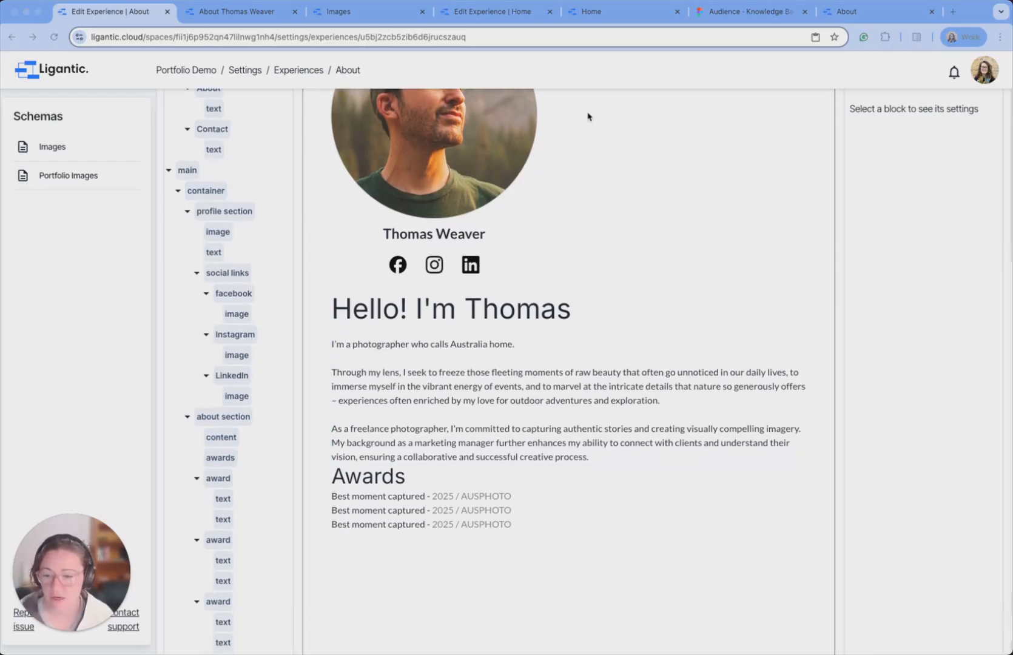
{"action": "left_click", "coordinate": [257, 12]}
{"action": "left_click", "coordinate": [865, 14]}
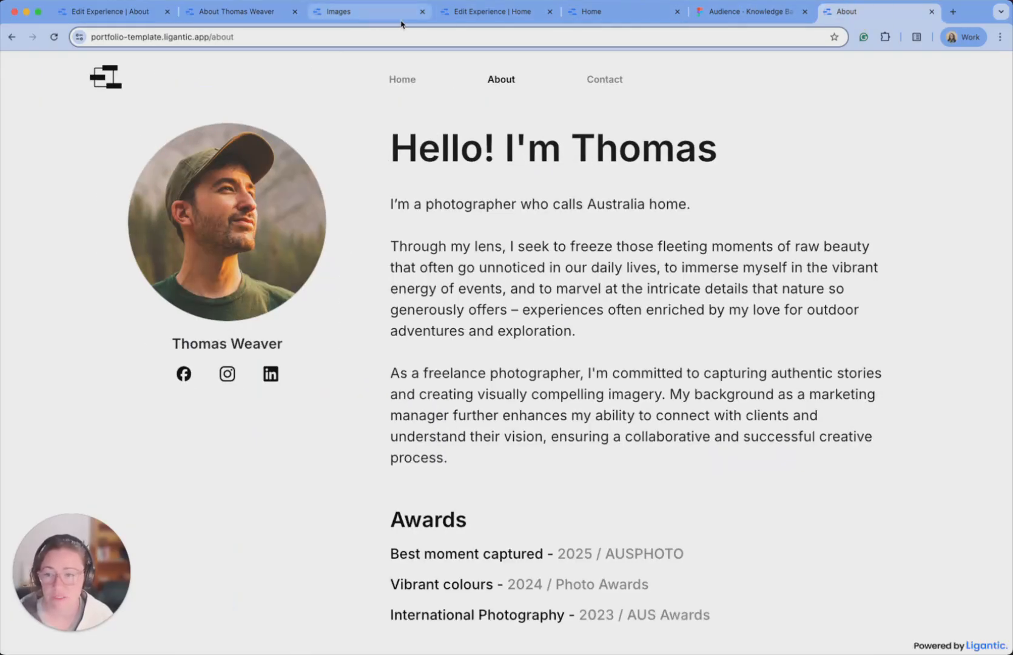
{"action": "left_click", "coordinate": [252, 12]}
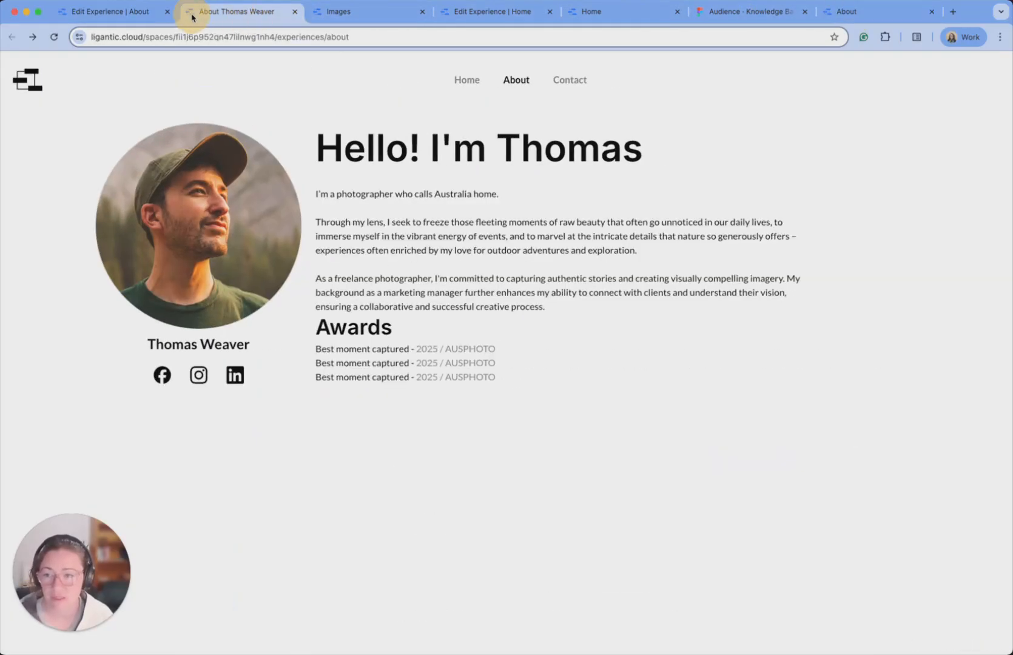
{"action": "left_click", "coordinate": [122, 16]}
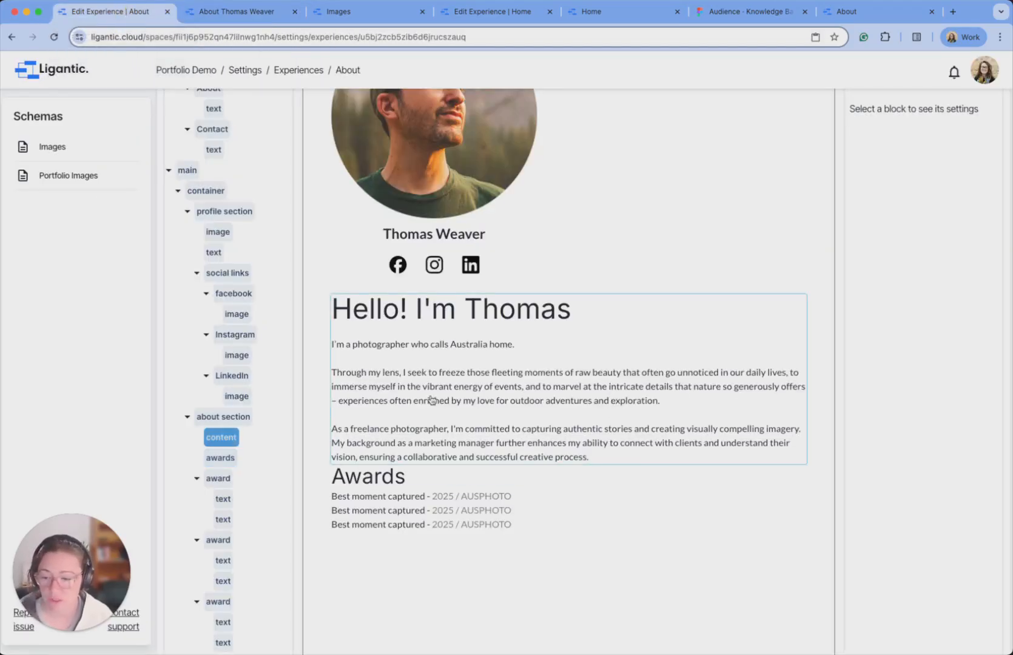
{"action": "left_click", "coordinate": [483, 387]}
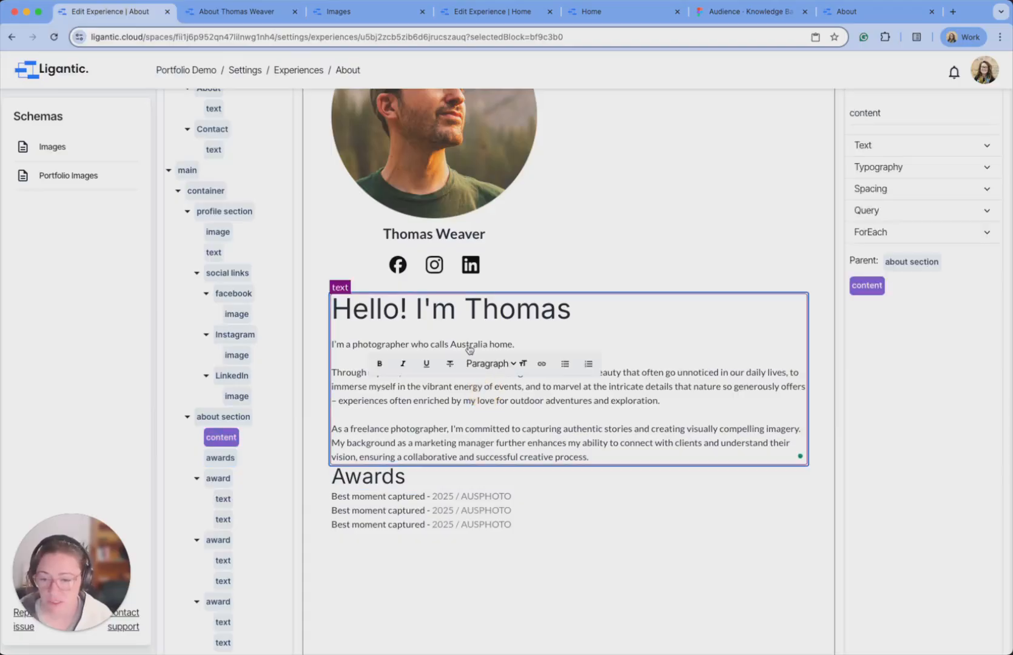
Give the bio content block 24 px font size, weight 400 and left text alignment.
{"action": "left_click", "coordinate": [914, 176]}
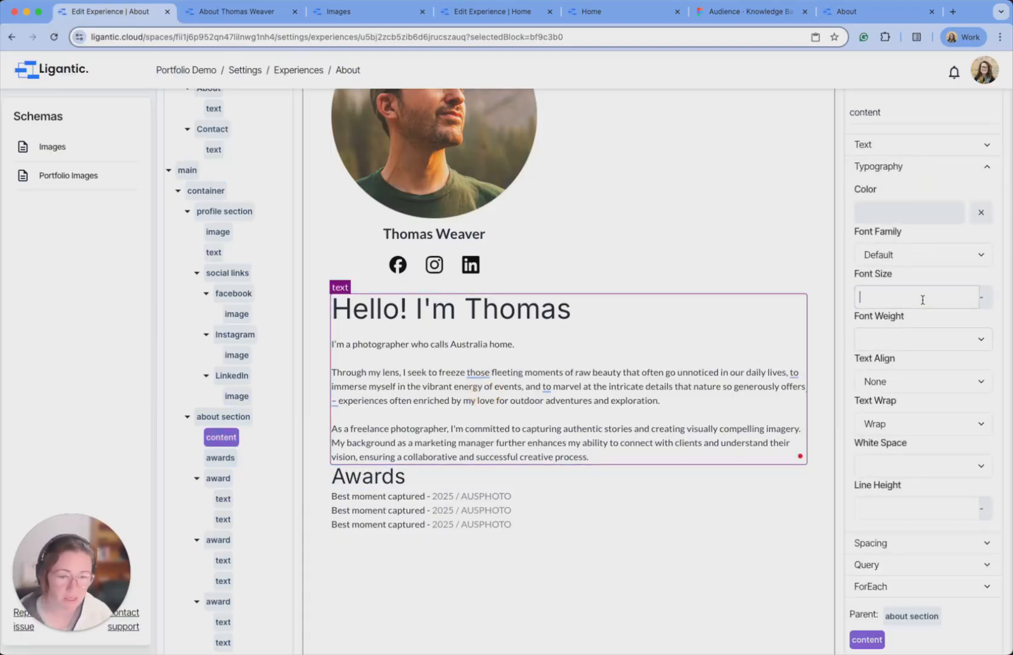
{"action": "type", "text": "24"}
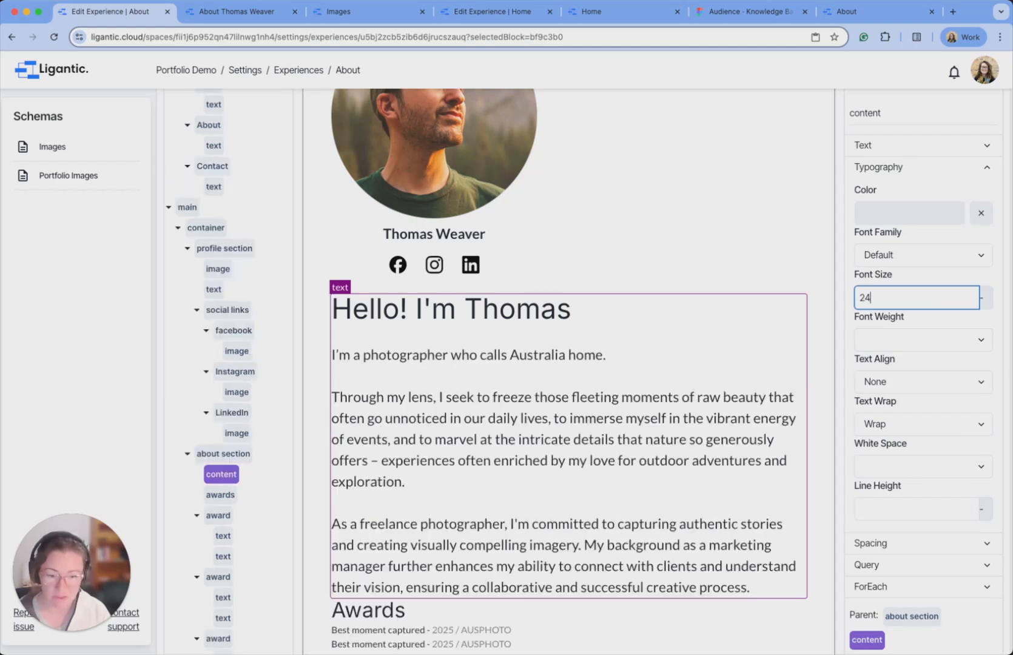
{"action": "scroll", "coordinate": [623, 317], "scroll_direction": "up", "scroll_amount": 6}
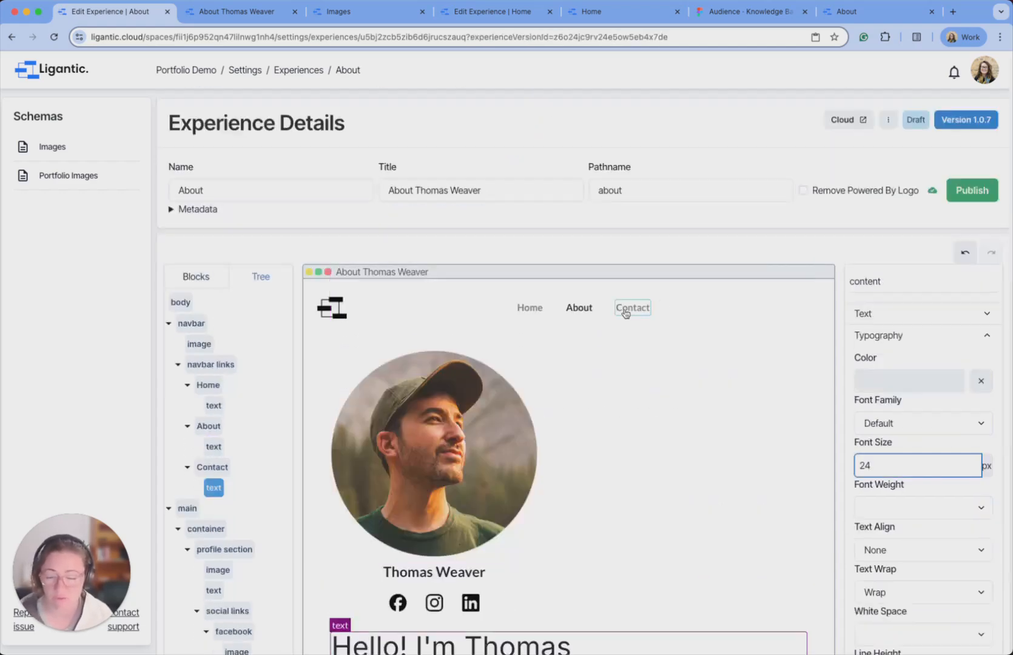
{"action": "scroll", "coordinate": [880, 442], "scroll_direction": "down", "scroll_amount": 1}
{"action": "scroll", "coordinate": [880, 441], "scroll_direction": "down", "scroll_amount": 5}
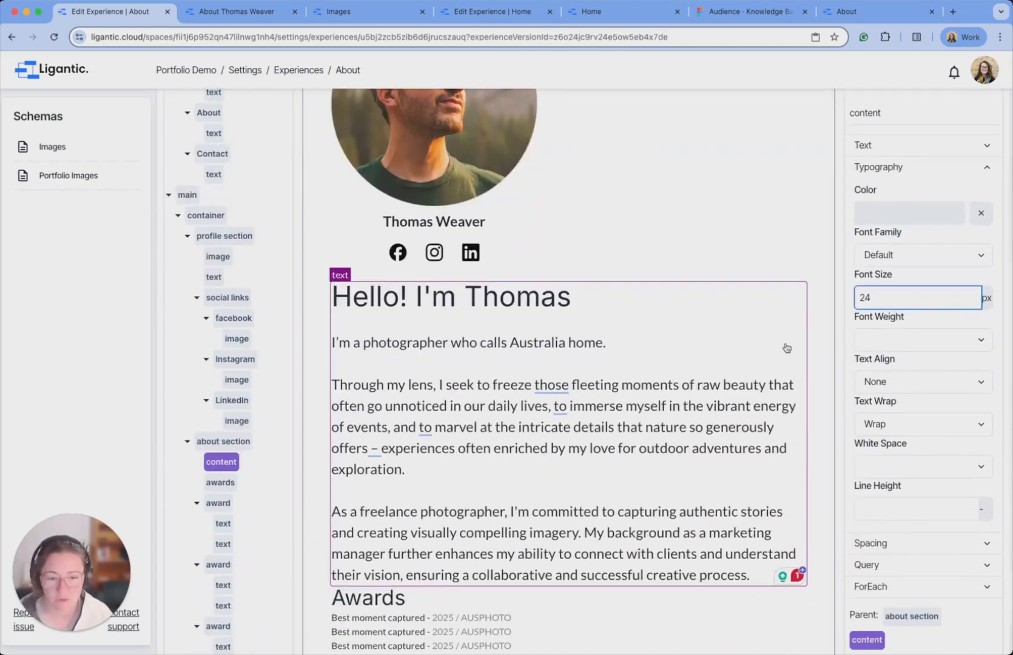
{"action": "left_click", "coordinate": [926, 345]}
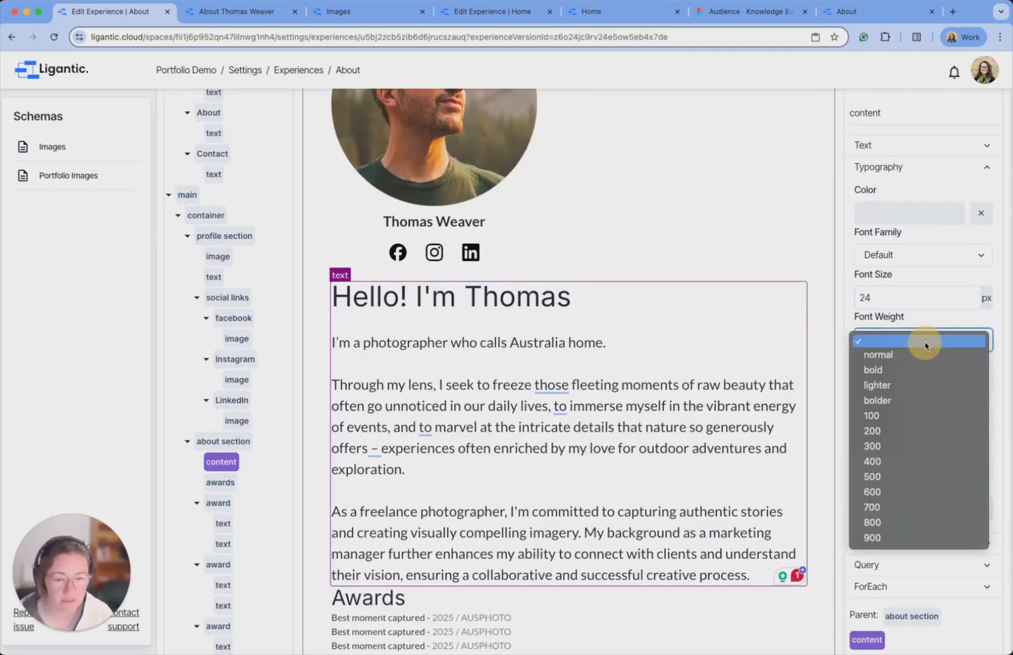
{"action": "left_click", "coordinate": [904, 463]}
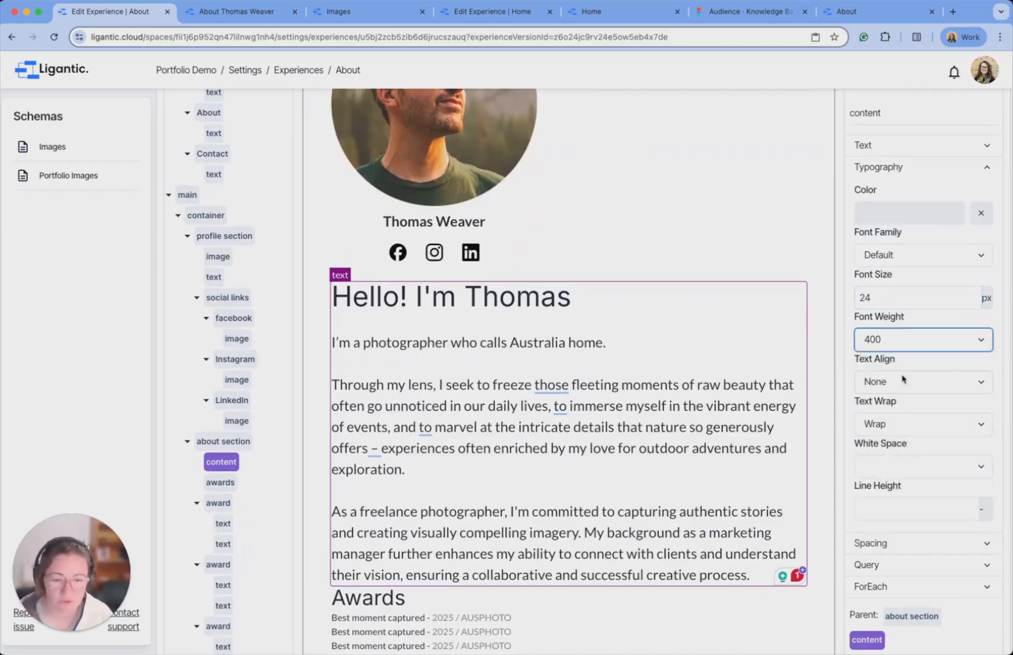
{"action": "scroll", "coordinate": [971, 358], "scroll_direction": "down", "scroll_amount": 1}
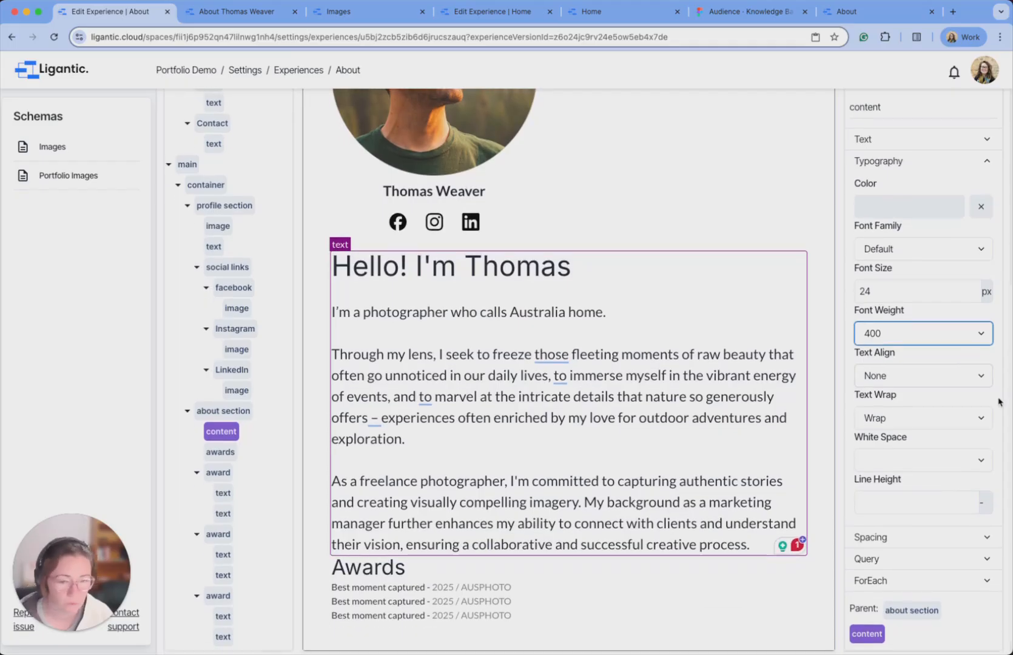
{"action": "left_click", "coordinate": [941, 380]}
{"action": "left_click", "coordinate": [923, 395]}
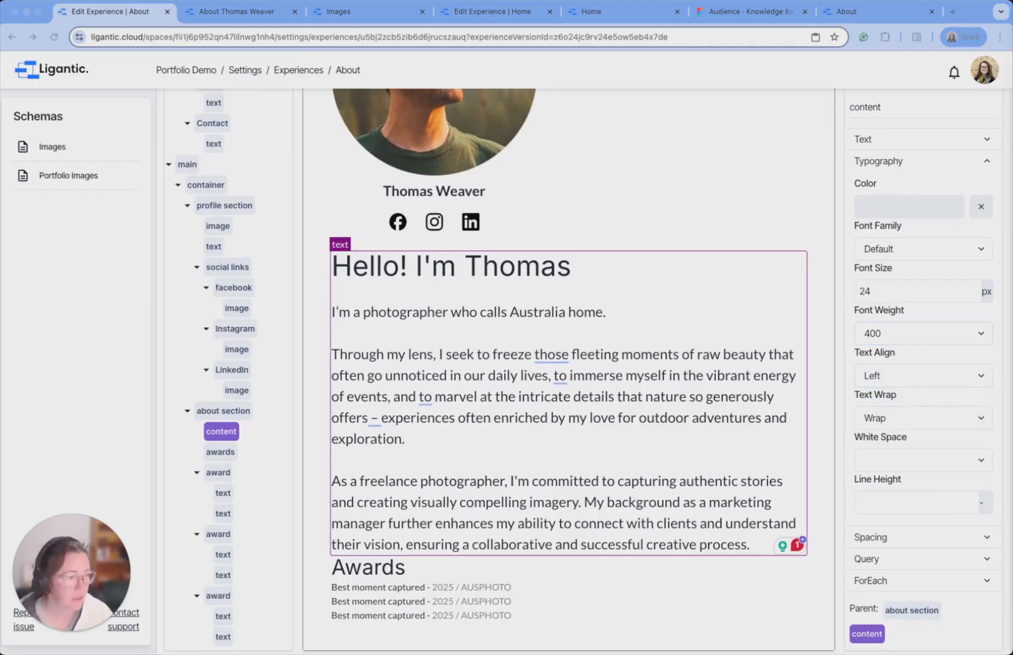
Set the first award entry's font size to 24 px and publish the About page.
{"action": "left_click", "coordinate": [371, 590]}
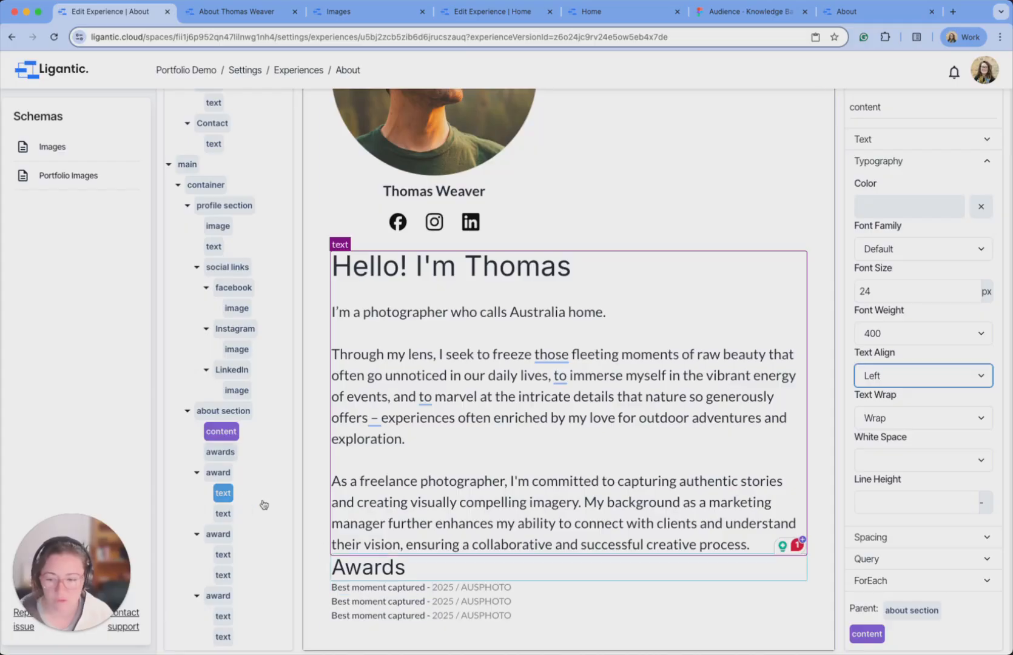
{"action": "left_click", "coordinate": [218, 473]}
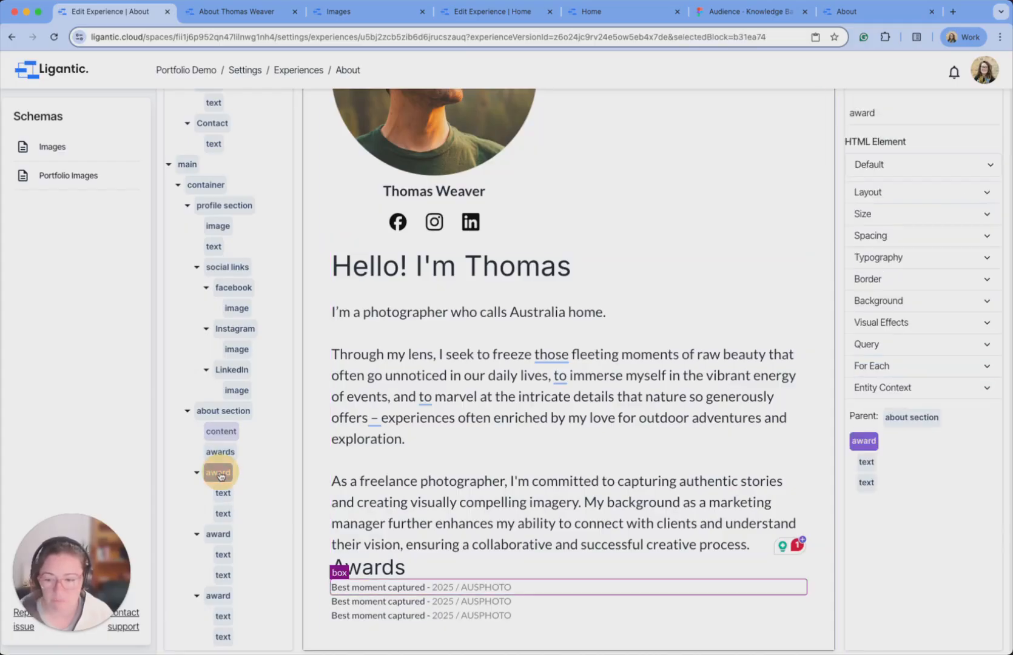
{"action": "left_click", "coordinate": [939, 261]}
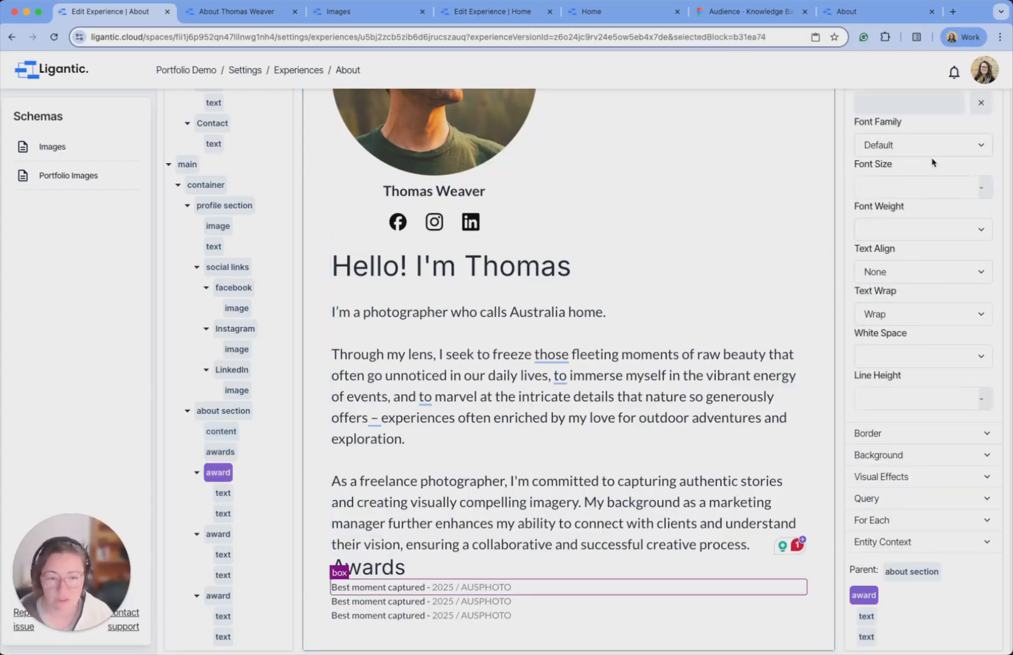
{"action": "left_click", "coordinate": [922, 190]}
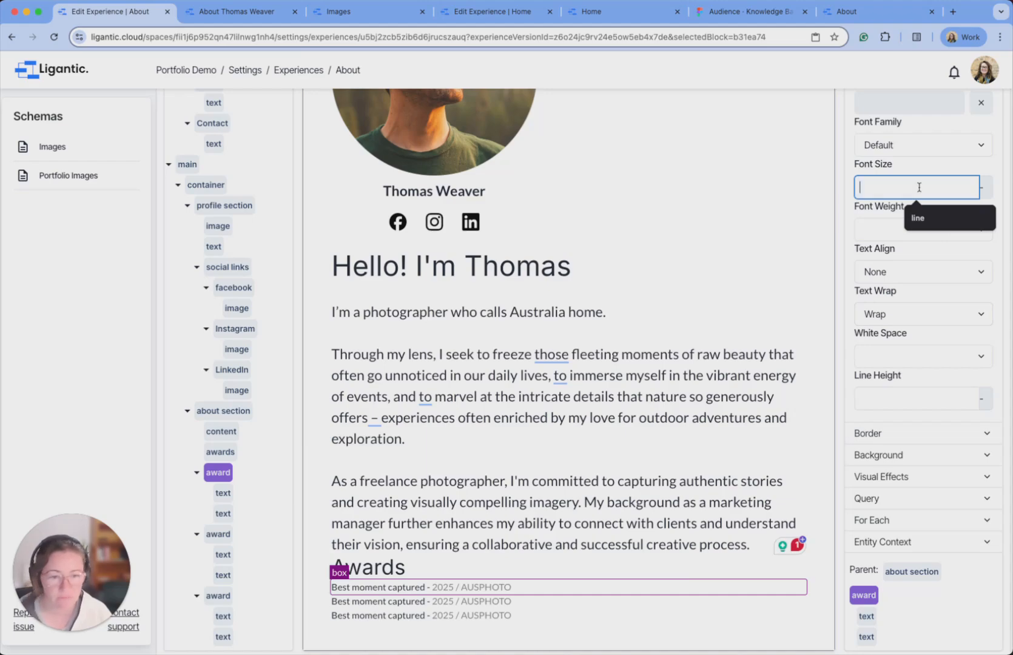
{"action": "left_click", "coordinate": [223, 494]}
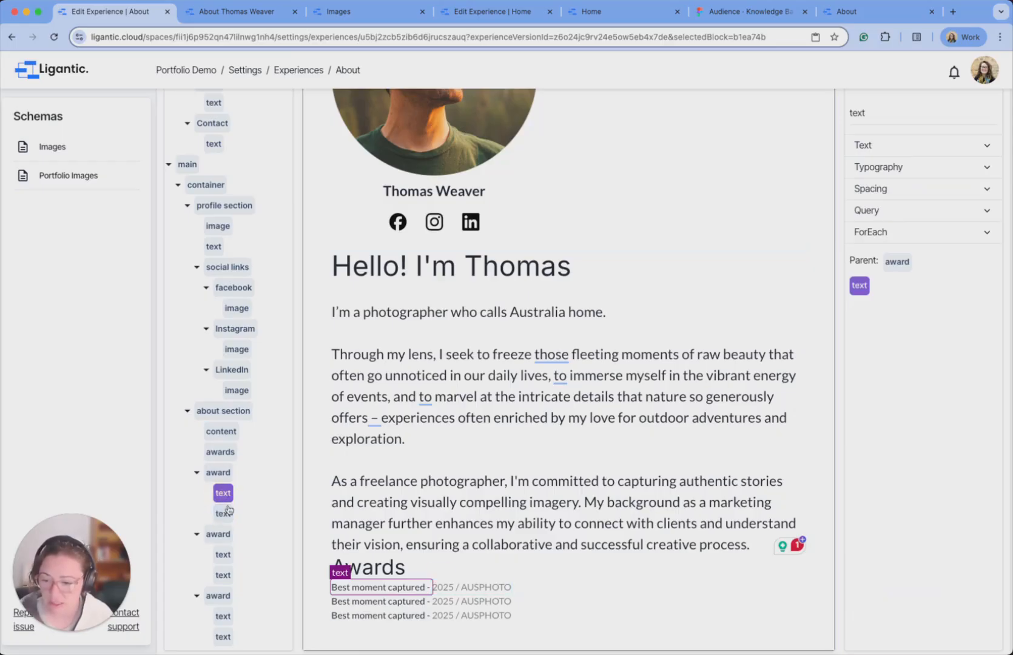
{"action": "left_click", "coordinate": [219, 474]}
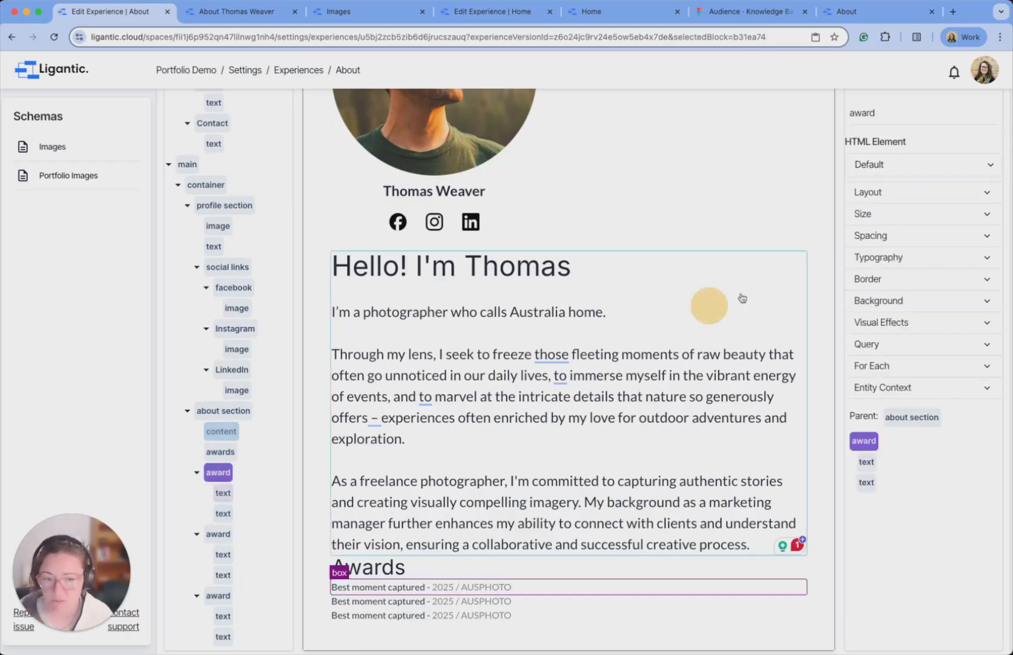
{"action": "left_click", "coordinate": [910, 258]}
{"action": "left_click", "coordinate": [876, 198]}
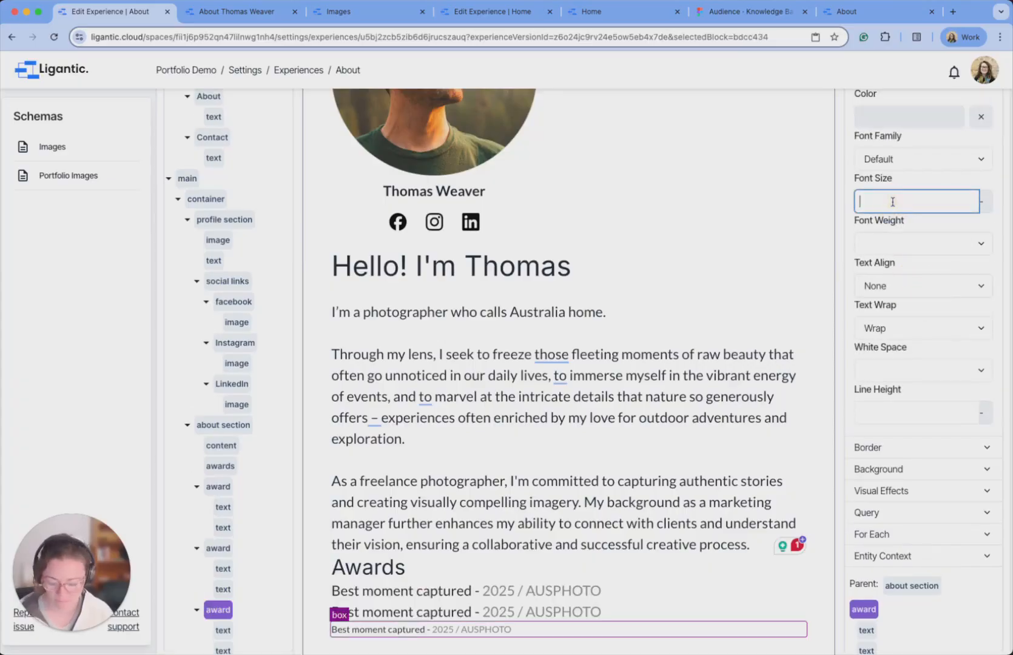
{"action": "type", "text": "24"}
{"action": "scroll", "coordinate": [800, 180], "scroll_direction": "up", "scroll_amount": 6}
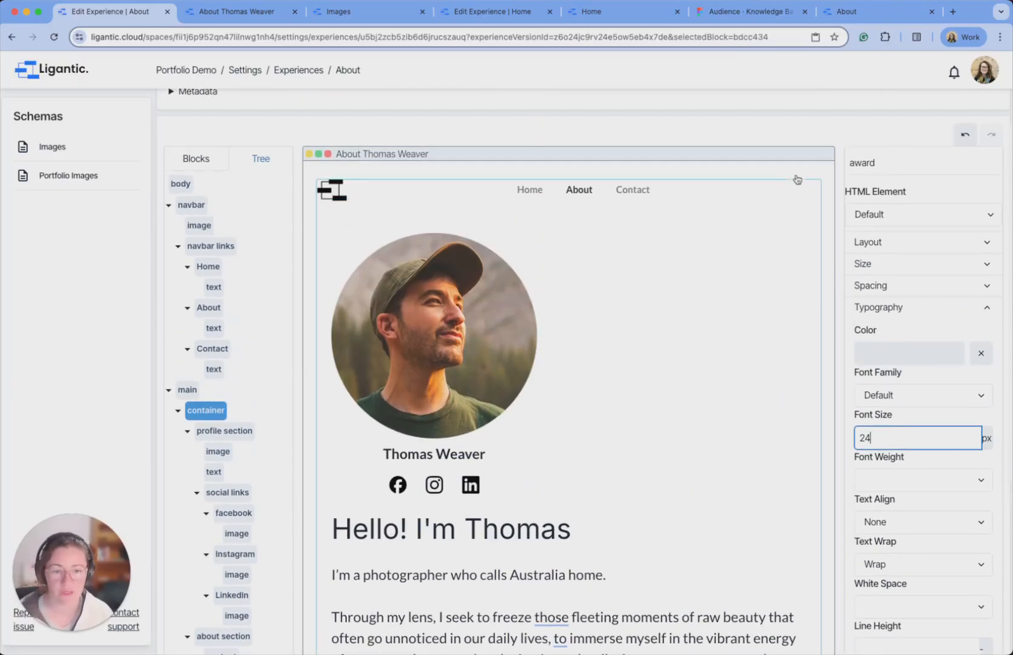
{"action": "left_click", "coordinate": [972, 192]}
{"action": "left_click", "coordinate": [259, 18]}
{"action": "left_click", "coordinate": [54, 37]}
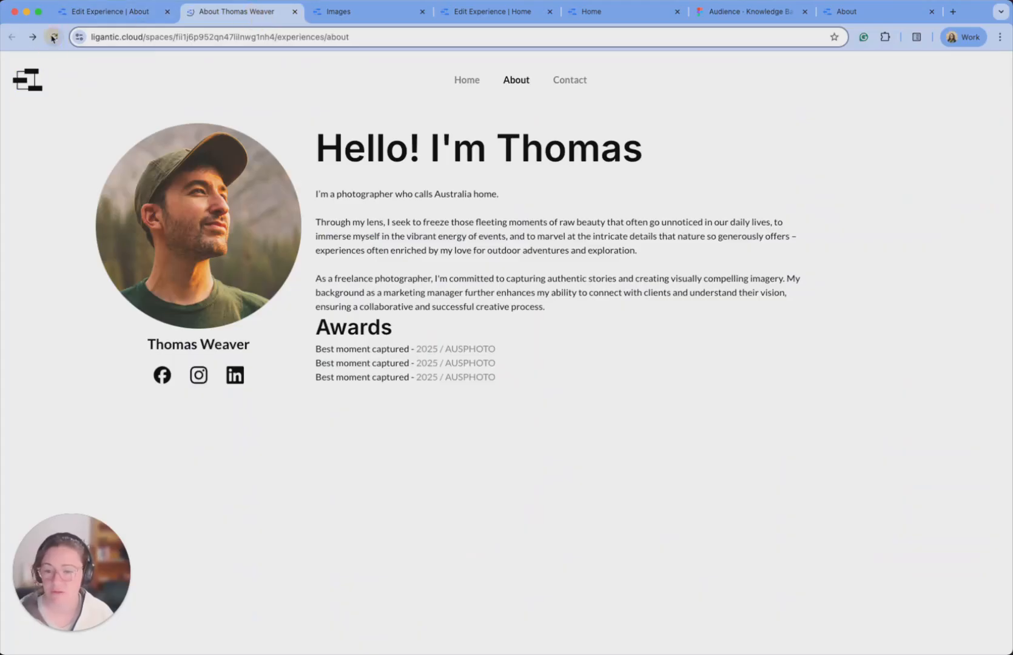
{"action": "left_click", "coordinate": [898, 16]}
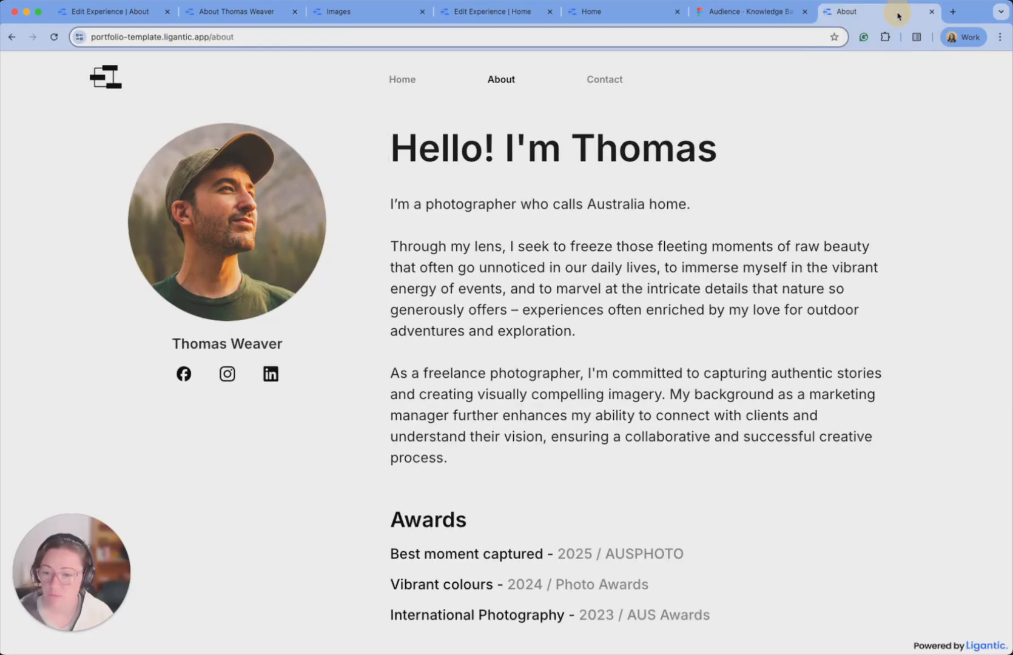
{"action": "left_click", "coordinate": [249, 14]}
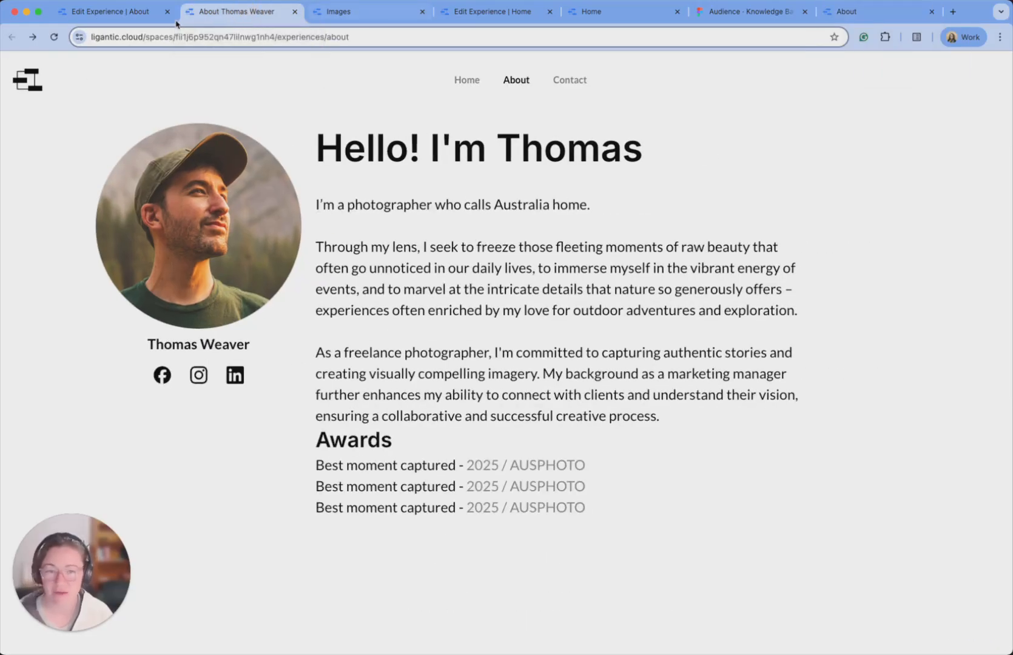
{"action": "left_click", "coordinate": [94, 23]}
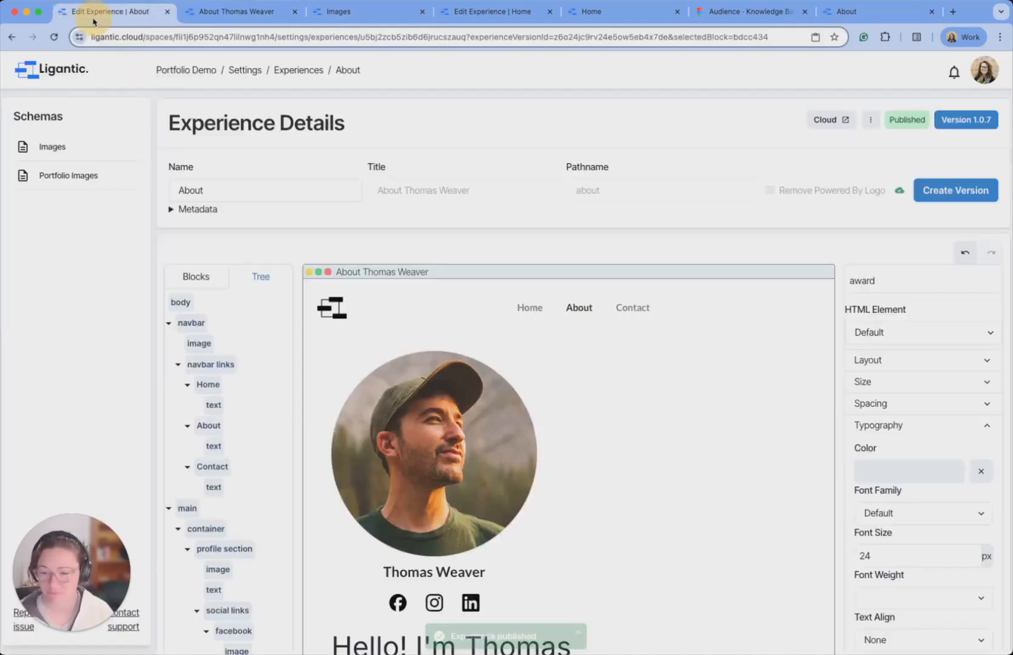
Set the page container's Spacing gap to 84, publish, and switch to the live About page.
{"action": "scroll", "coordinate": [246, 447], "scroll_direction": "down", "scroll_amount": 2}
{"action": "left_click", "coordinate": [194, 448]}
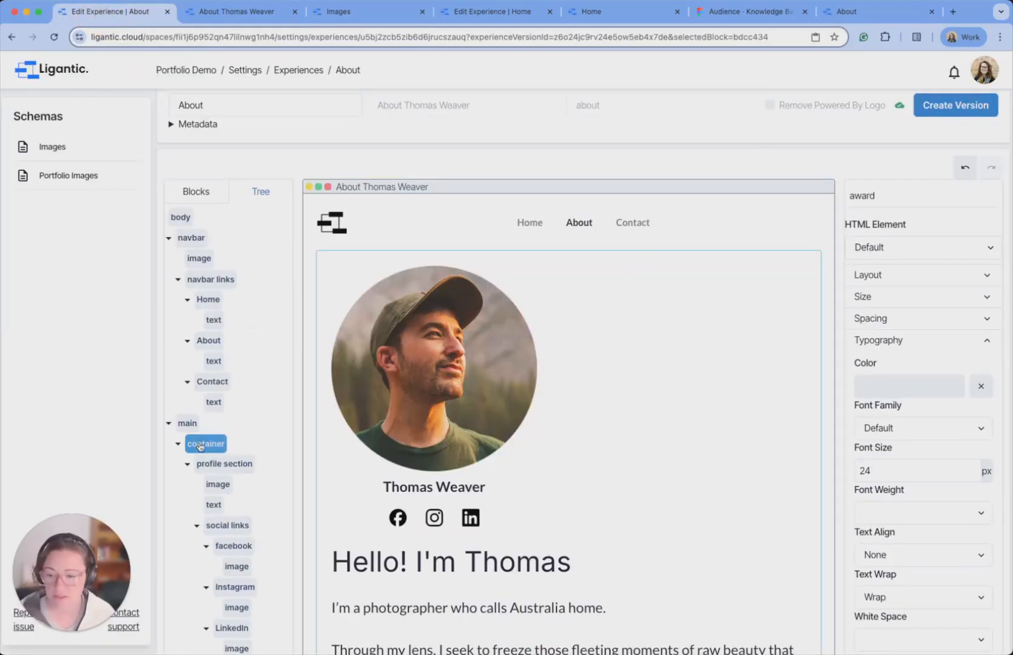
{"action": "left_click", "coordinate": [932, 323]}
{"action": "left_click", "coordinate": [894, 361]}
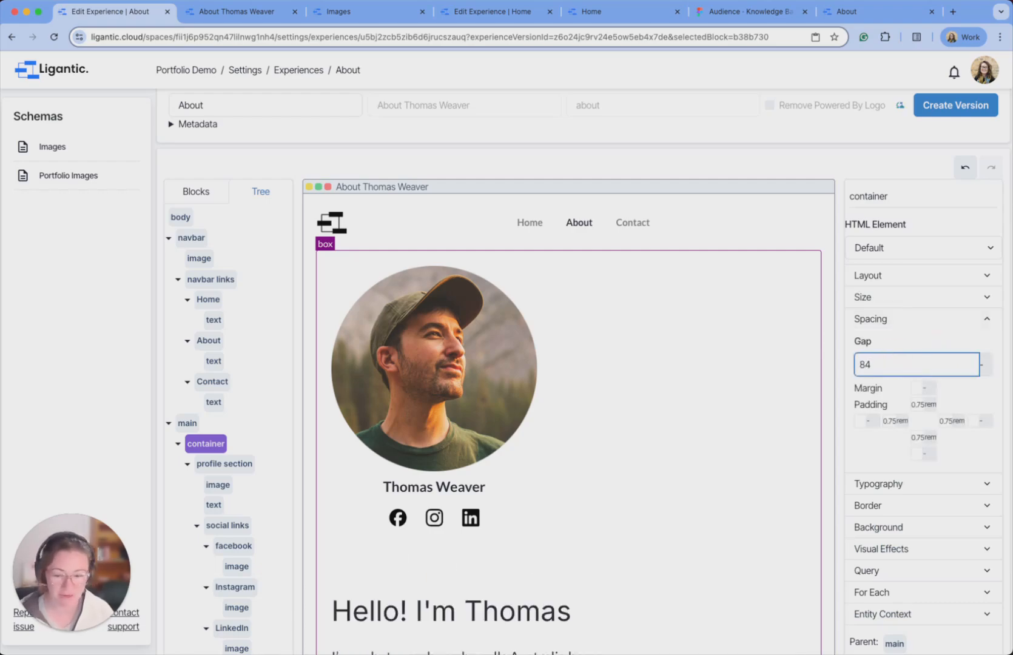
{"action": "scroll", "coordinate": [465, 381], "scroll_direction": "down", "scroll_amount": 1}
{"action": "scroll", "coordinate": [464, 381], "scroll_direction": "down", "scroll_amount": 3}
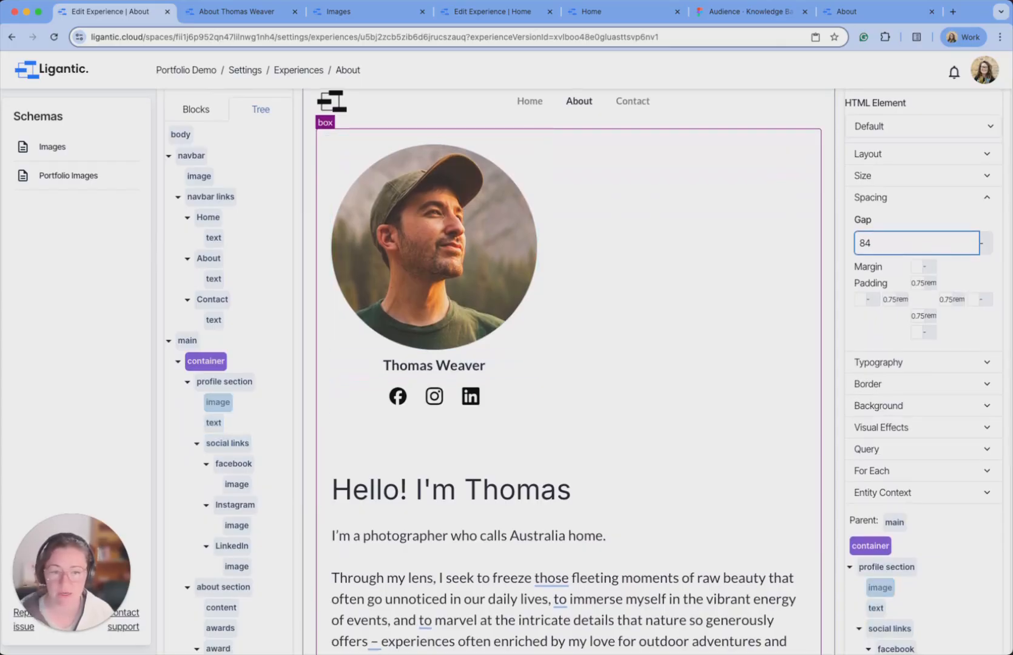
{"action": "scroll", "coordinate": [981, 140], "scroll_direction": "up", "scroll_amount": 4}
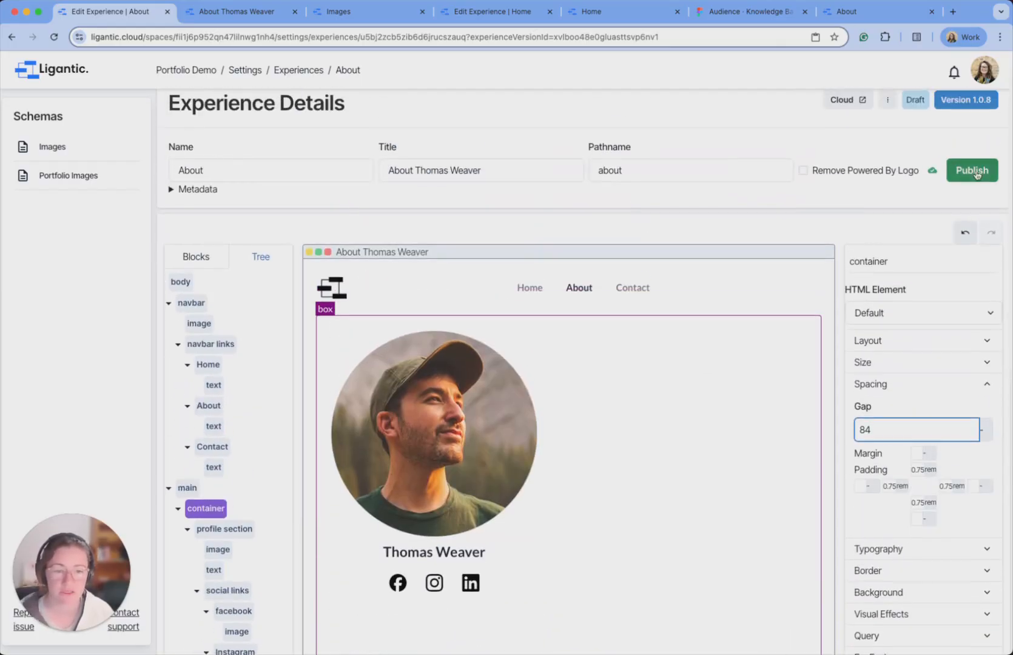
{"action": "left_click", "coordinate": [971, 170]}
{"action": "left_click", "coordinate": [202, 6]}
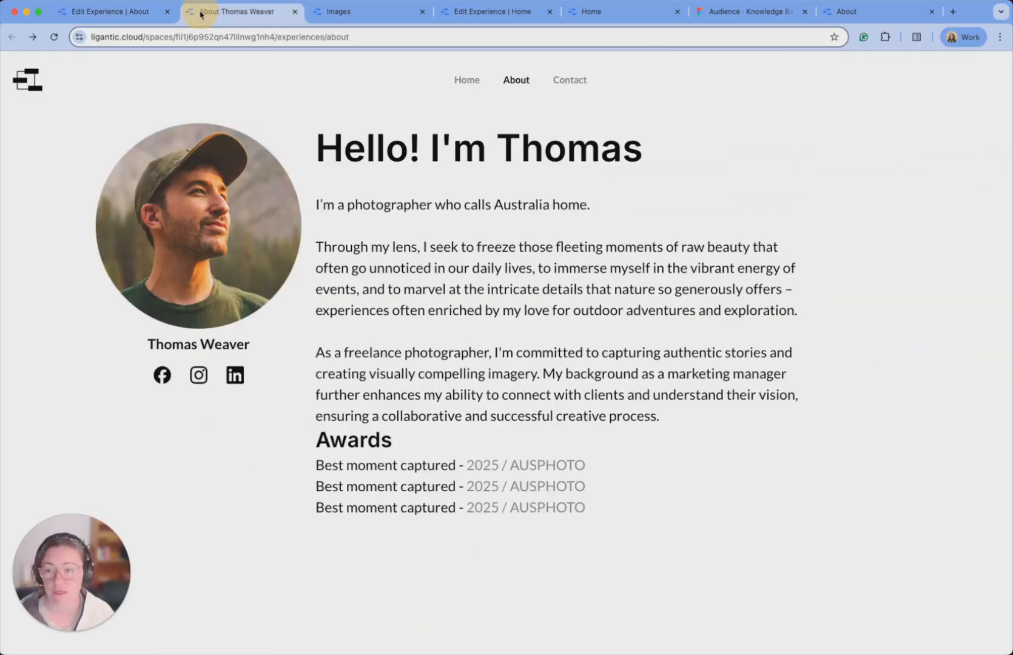
Reload the live About page and compare its wider bio spacing against the reference page.
{"action": "left_click", "coordinate": [56, 36]}
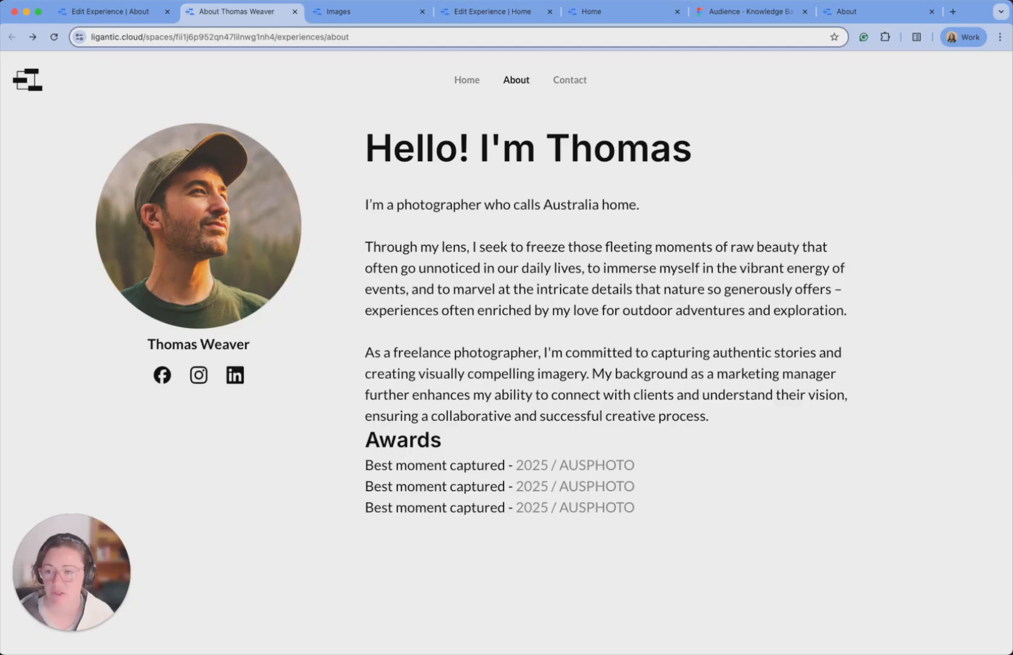
{"action": "left_click", "coordinate": [850, 12]}
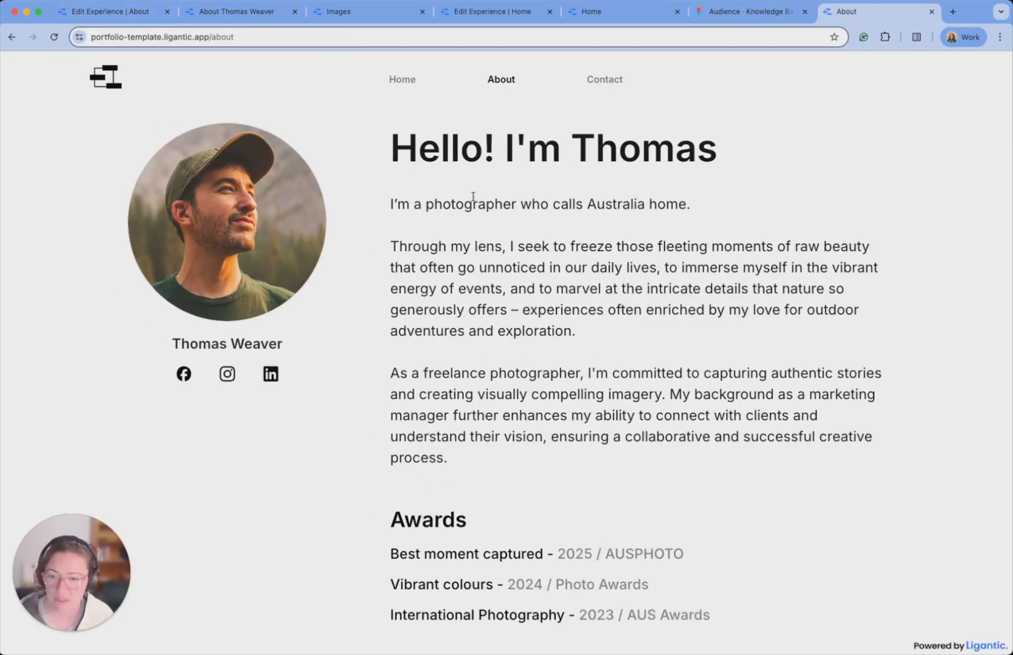
{"action": "left_click", "coordinate": [276, 19]}
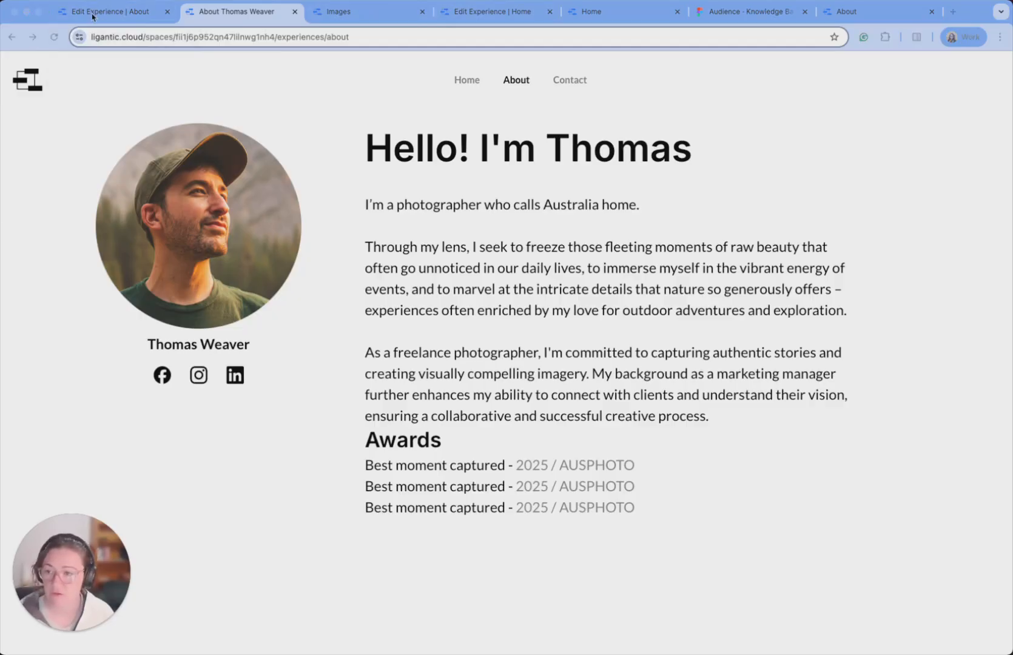
Back in the editor, set the about section's Spacing gap to 16.
{"action": "left_click", "coordinate": [110, 13]}
{"action": "scroll", "coordinate": [243, 416], "scroll_direction": "down", "scroll_amount": 5}
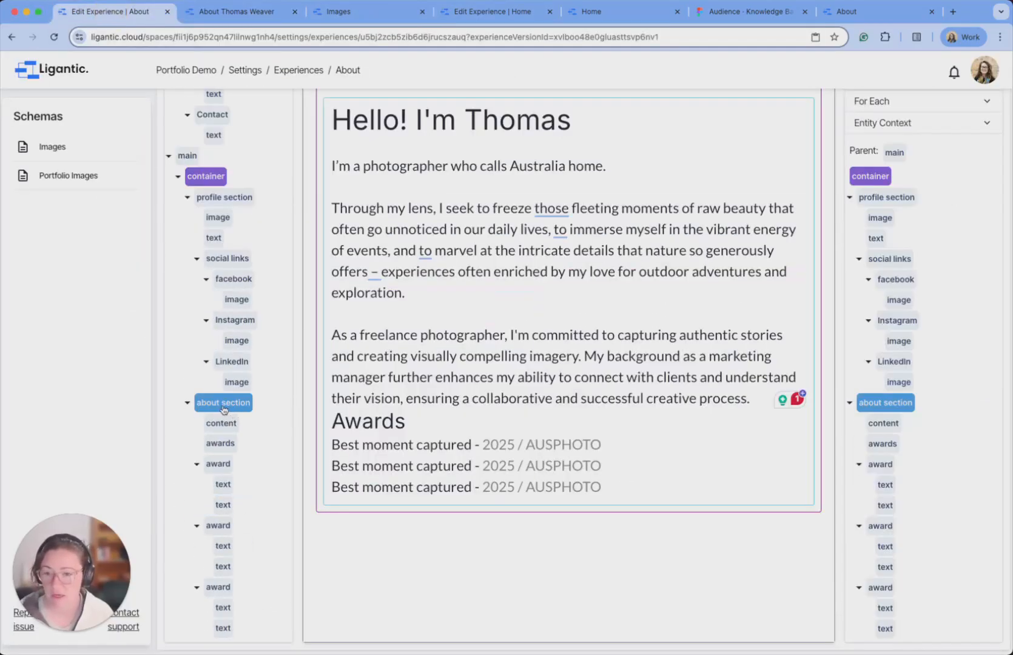
{"action": "left_click", "coordinate": [228, 404]}
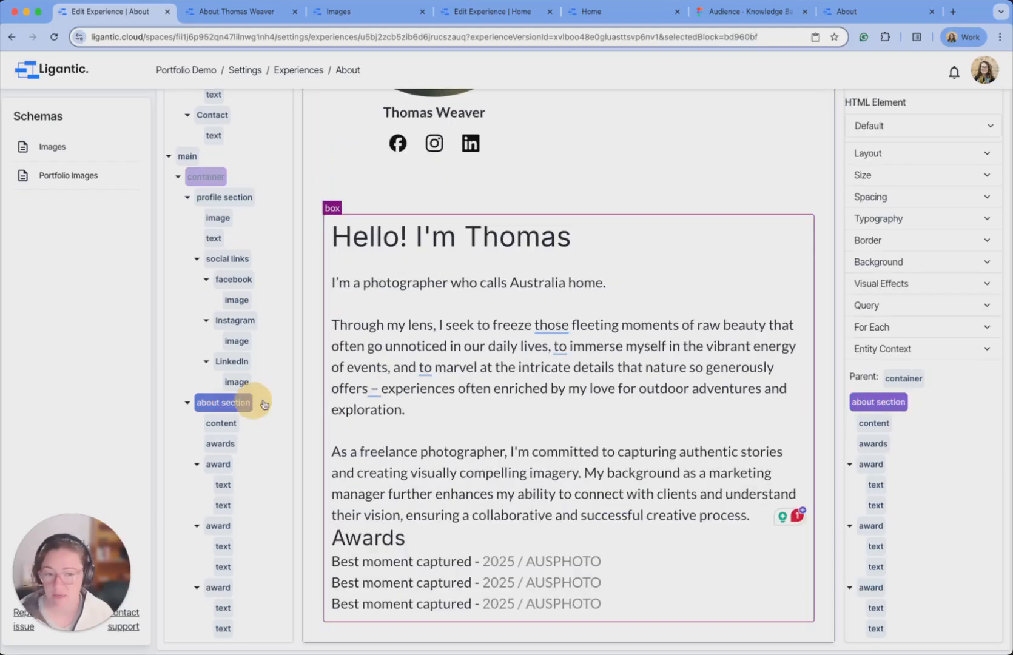
{"action": "left_click", "coordinate": [923, 199]}
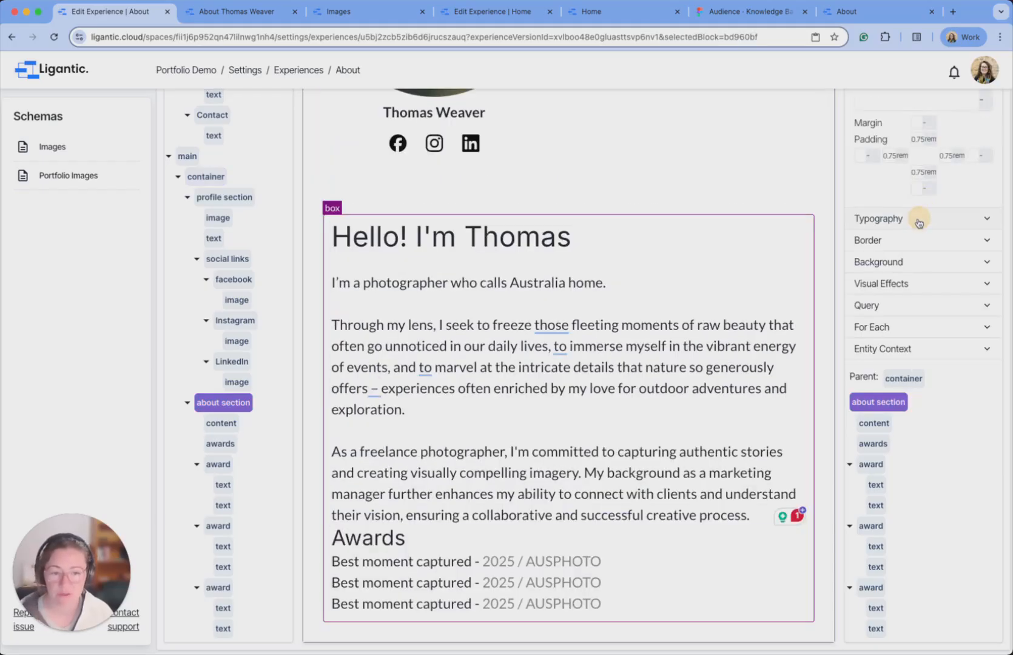
{"action": "scroll", "coordinate": [903, 142], "scroll_direction": "up", "scroll_amount": 3}
{"action": "left_click", "coordinate": [887, 203]}
{"action": "type", "text": "16"}
{"action": "scroll", "coordinate": [887, 204], "scroll_direction": "up", "scroll_amount": 2}
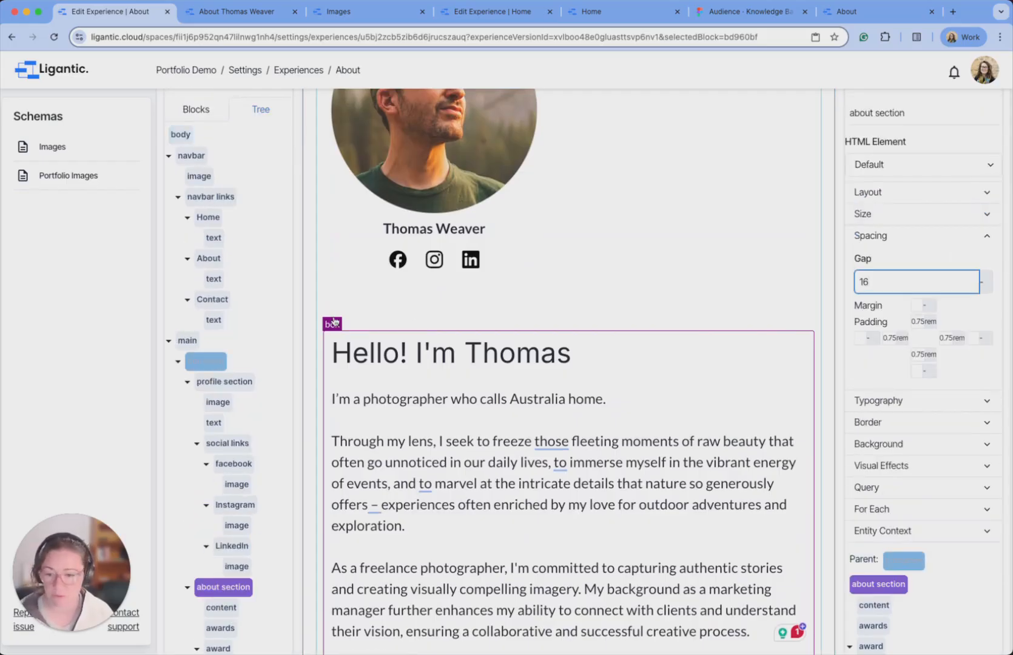
{"action": "scroll", "coordinate": [334, 323], "scroll_direction": "down", "scroll_amount": 4}
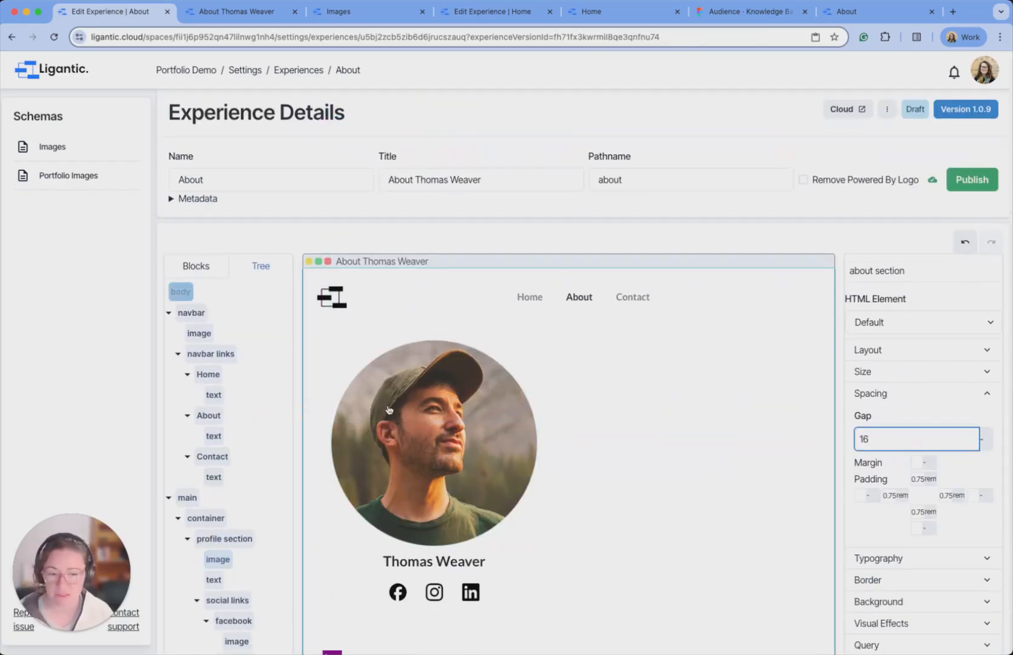
{"action": "scroll", "coordinate": [574, 398], "scroll_direction": "down", "scroll_amount": 2}
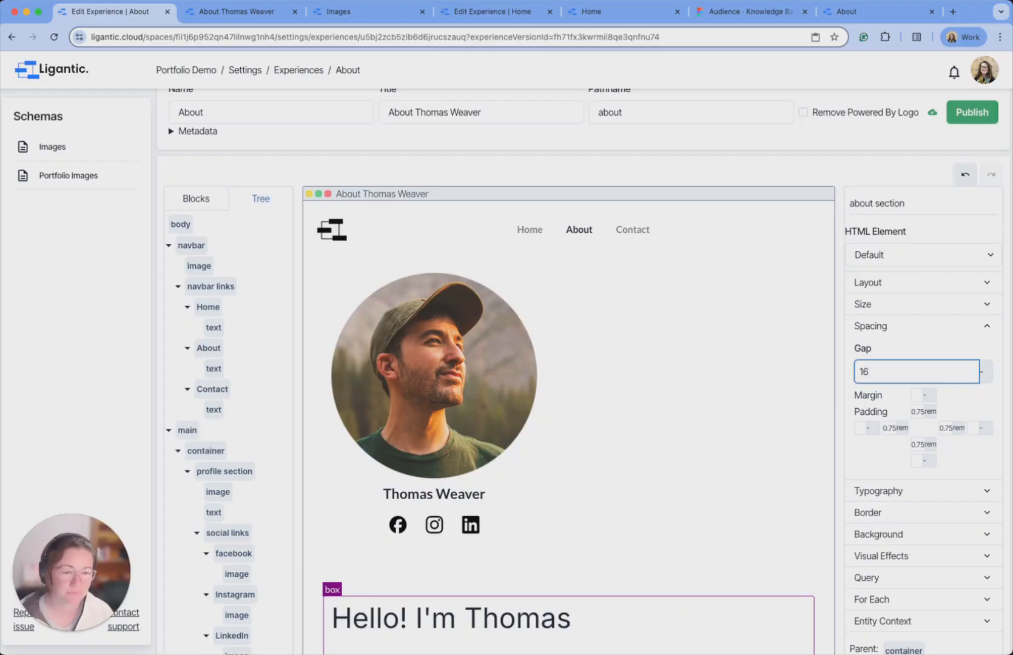
{"action": "scroll", "coordinate": [988, 290], "scroll_direction": "down", "scroll_amount": 5}
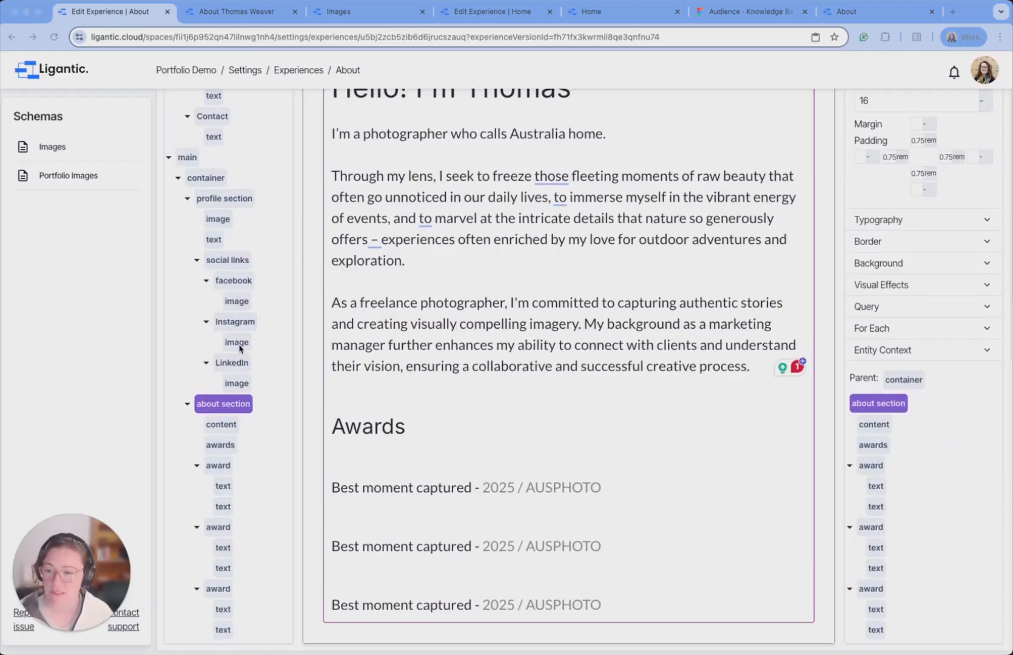
{"action": "scroll", "coordinate": [242, 346], "scroll_direction": "up", "scroll_amount": 5}
Add a new Box from Blocks into the about section above the Awards heading.
{"action": "left_click", "coordinate": [200, 112]}
{"action": "left_click", "coordinate": [192, 112]}
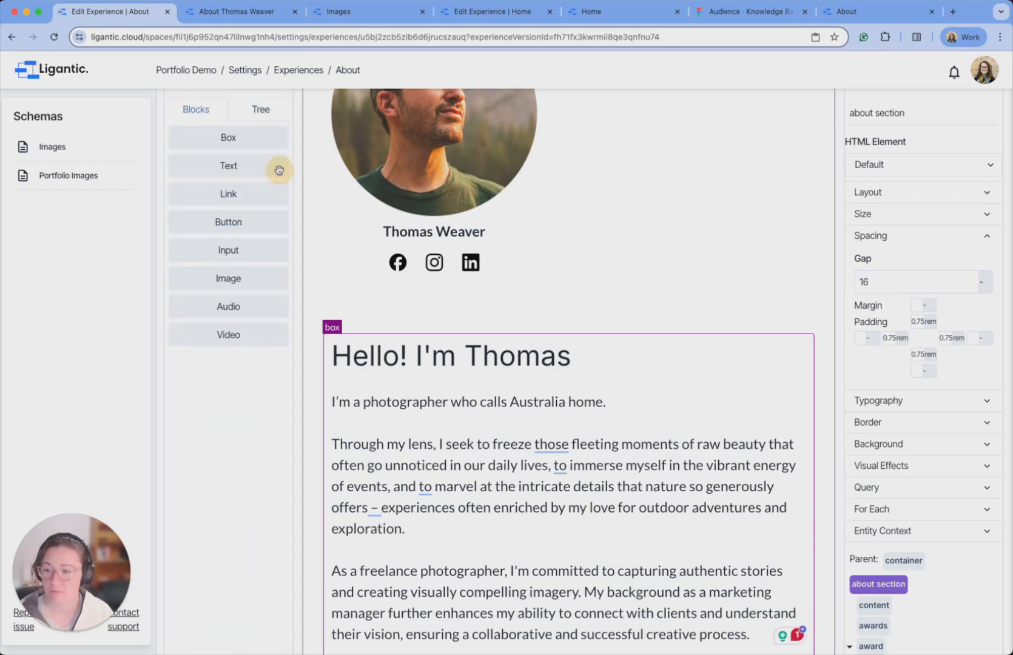
{"action": "scroll", "coordinate": [477, 396], "scroll_direction": "down", "scroll_amount": 4}
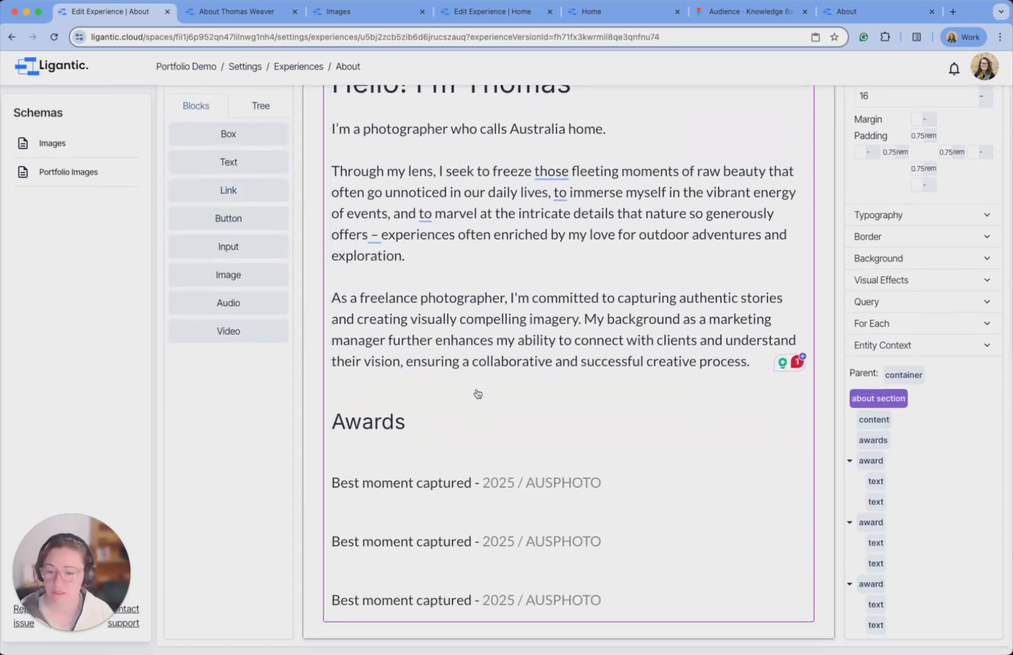
{"action": "left_click_drag", "start_coordinate": [228, 137], "coordinate": [418, 446]}
In the Tree, move the Awards heading and award rows into the new box and collapse it.
{"action": "left_click", "coordinate": [270, 107]}
{"action": "scroll", "coordinate": [222, 474], "scroll_direction": "down", "scroll_amount": 1}
{"action": "left_click_drag", "start_coordinate": [211, 404], "coordinate": [226, 591]}
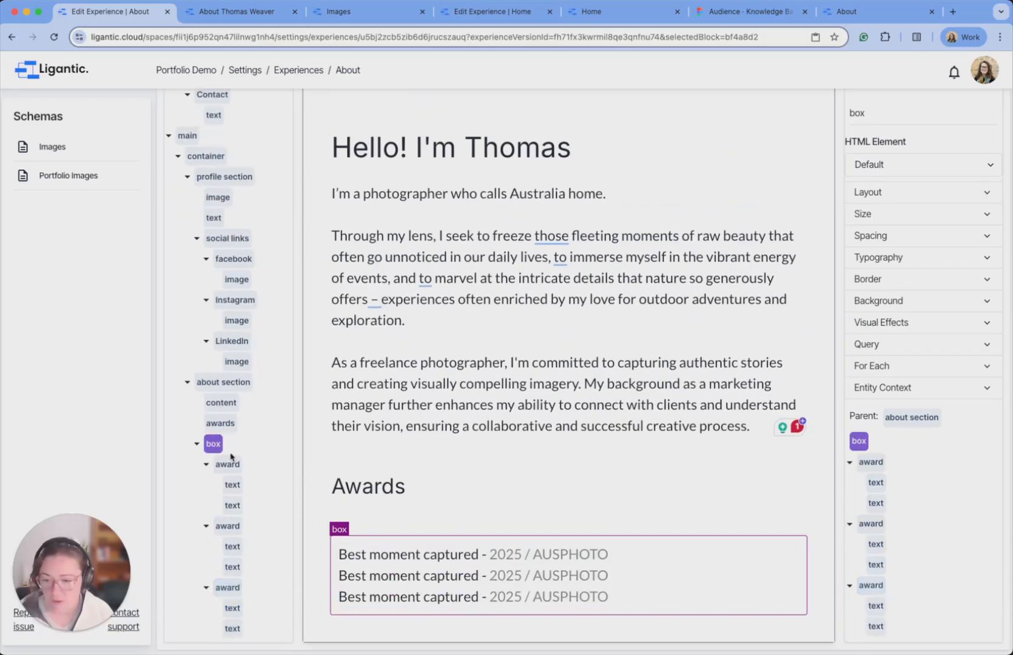
{"action": "left_click_drag", "start_coordinate": [216, 430], "coordinate": [229, 444]}
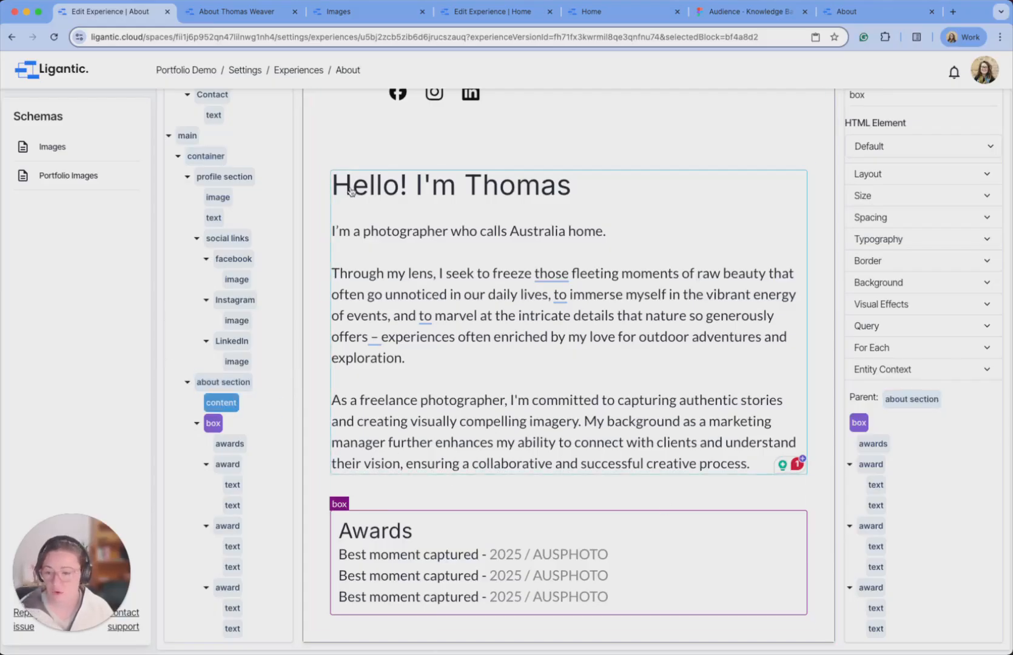
{"action": "left_click", "coordinate": [212, 383]}
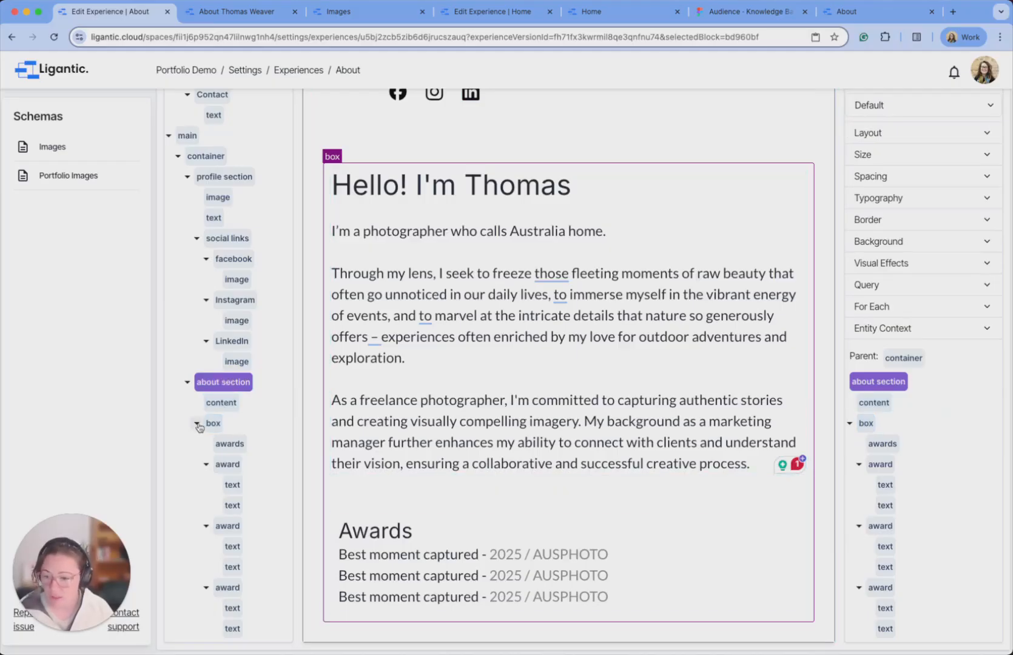
{"action": "left_click", "coordinate": [198, 424]}
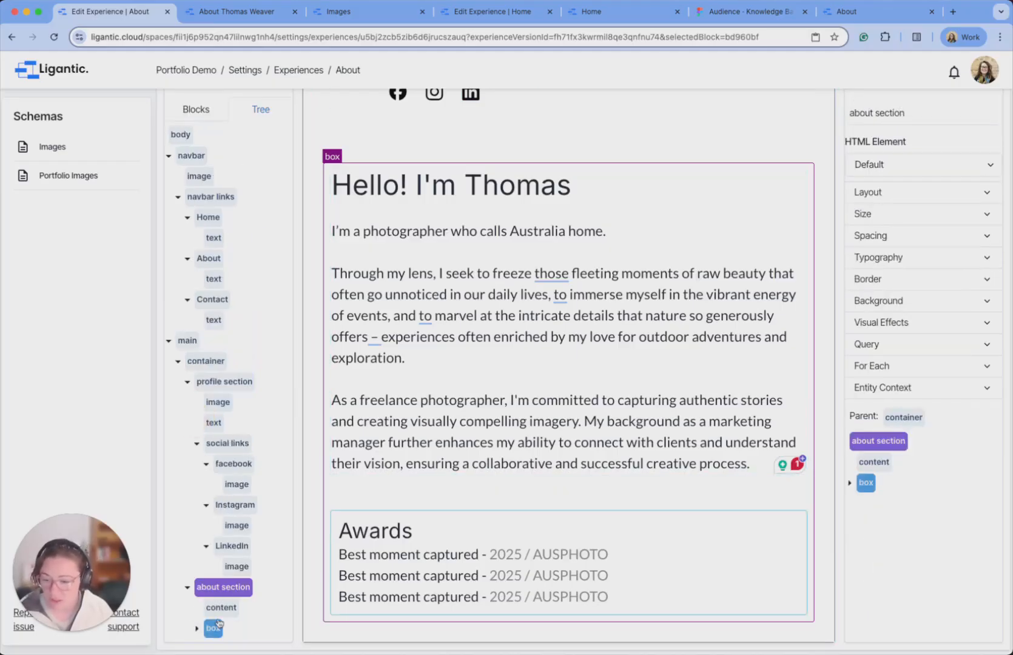
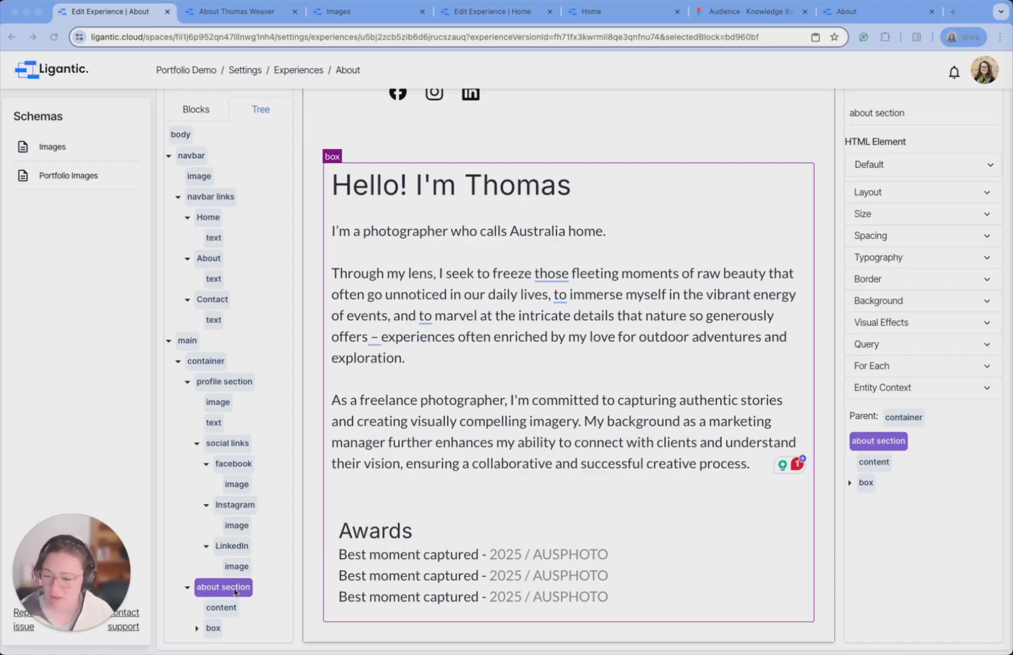
Rename the box holding the Awards list to 'awards container'.
{"action": "left_click", "coordinate": [210, 630]}
{"action": "left_click", "coordinate": [860, 95]}
{"action": "double_click", "coordinate": [861, 96]}
{"action": "type", "text": "awards container"}
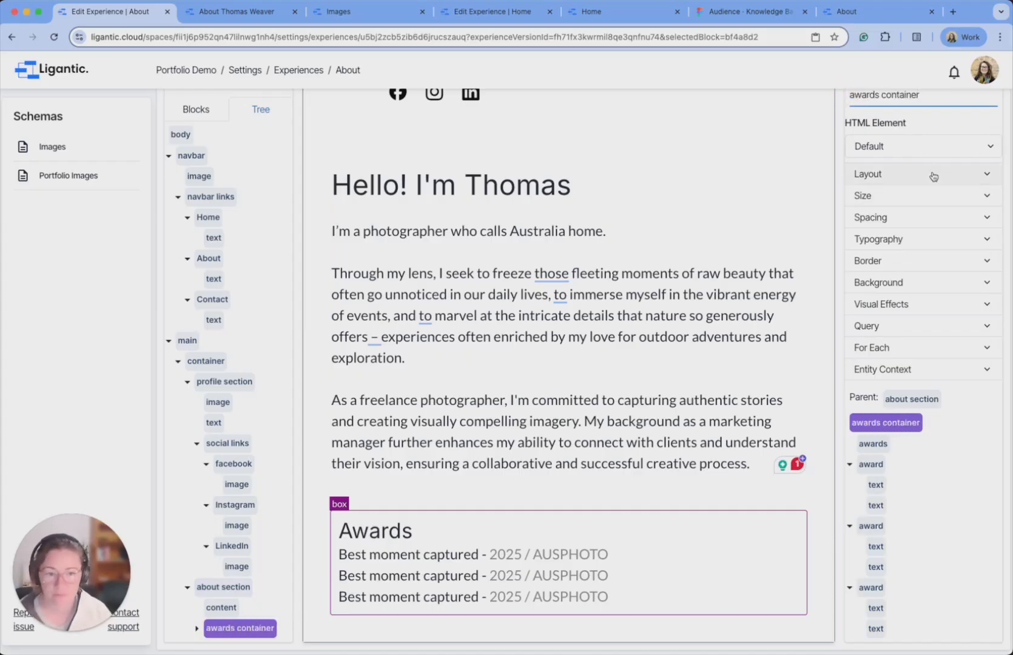
Give the awards container a spacing gap of 4, then select the first award.
{"action": "left_click", "coordinate": [910, 218]}
{"action": "left_click", "coordinate": [899, 119]}
{"action": "type", "text": "4"}
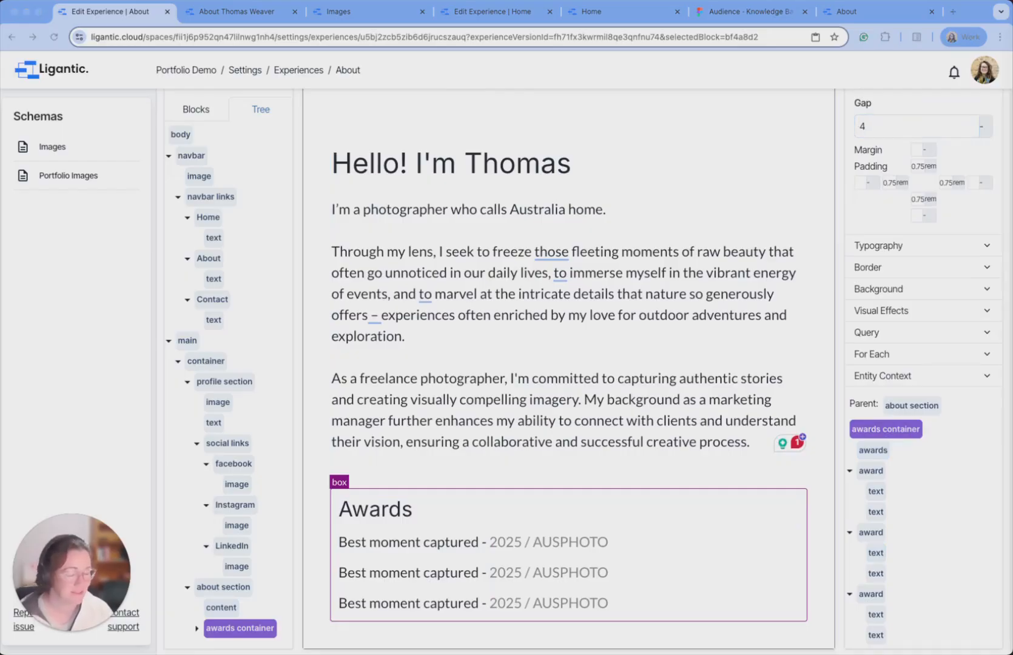
{"action": "left_click", "coordinate": [514, 563]}
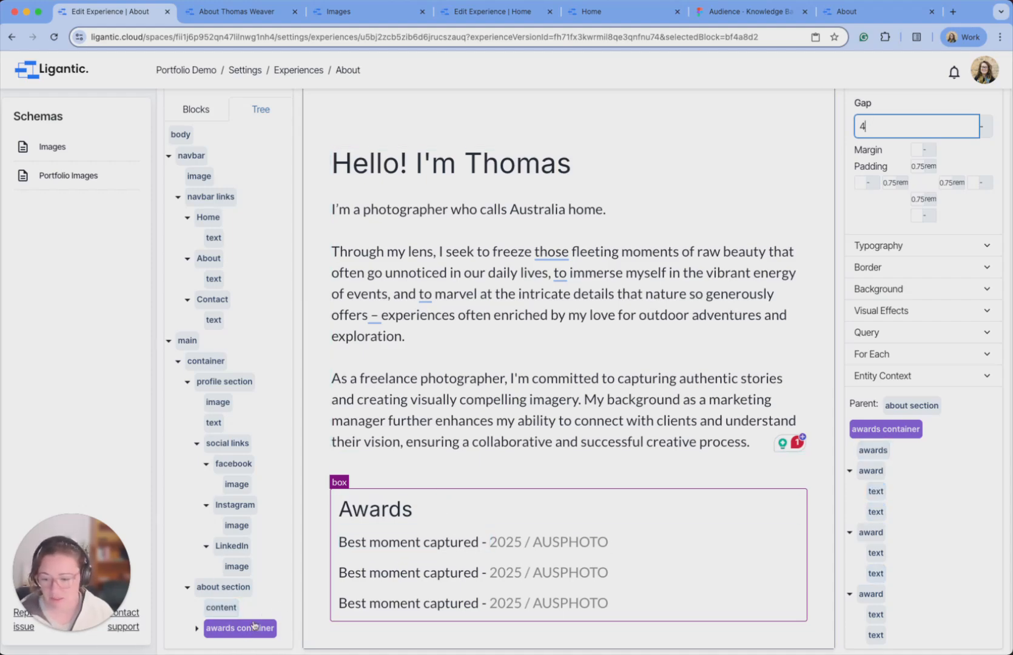
{"action": "left_click", "coordinate": [197, 629]}
{"action": "scroll", "coordinate": [226, 565], "scroll_direction": "down", "scroll_amount": 3}
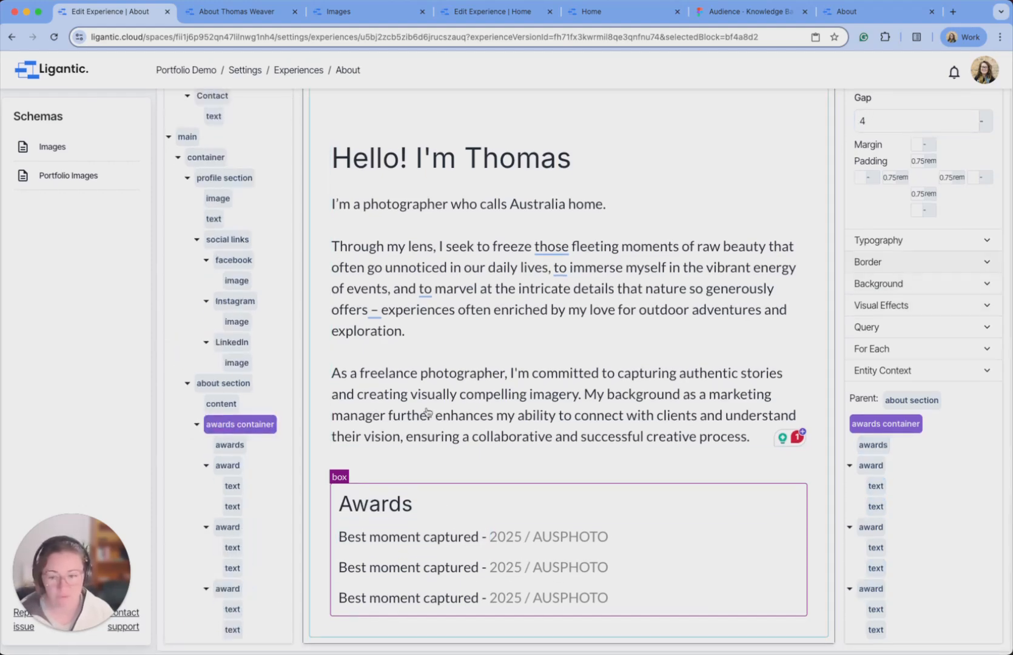
{"action": "left_click", "coordinate": [228, 465]}
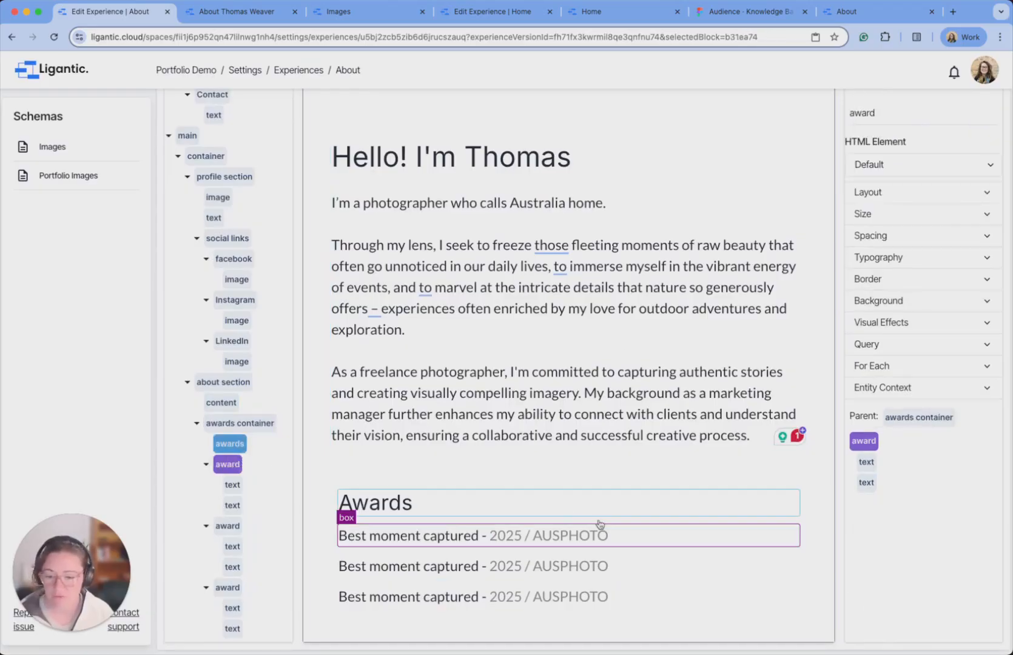
Set the third award line's font weight to 500.
{"action": "left_click", "coordinate": [935, 255]}
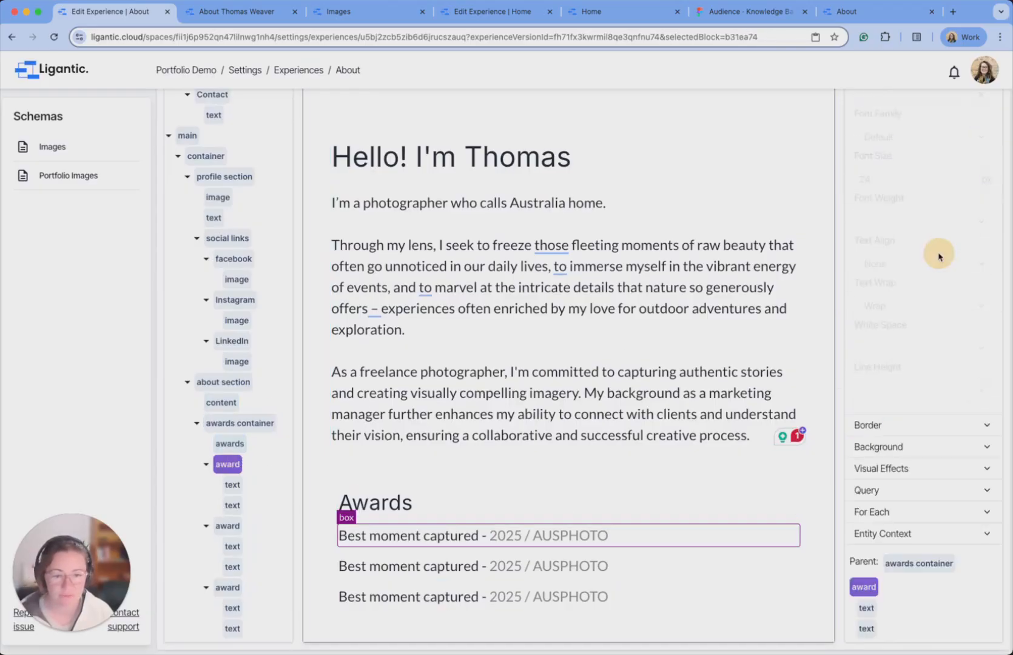
{"action": "left_click", "coordinate": [892, 227]}
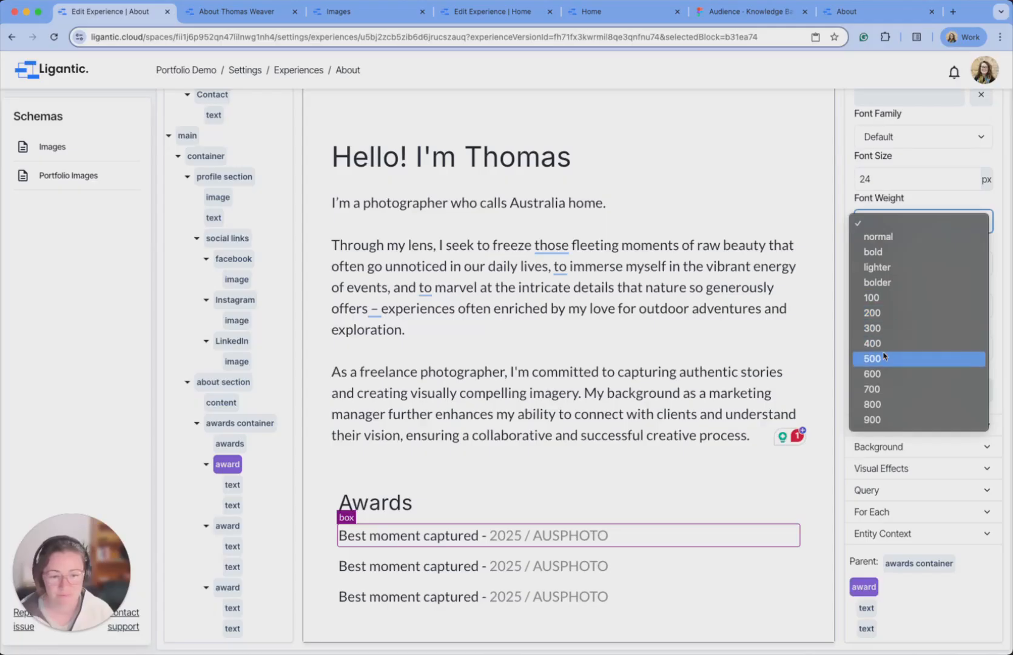
{"action": "left_click", "coordinate": [886, 347]}
{"action": "left_click", "coordinate": [909, 258]}
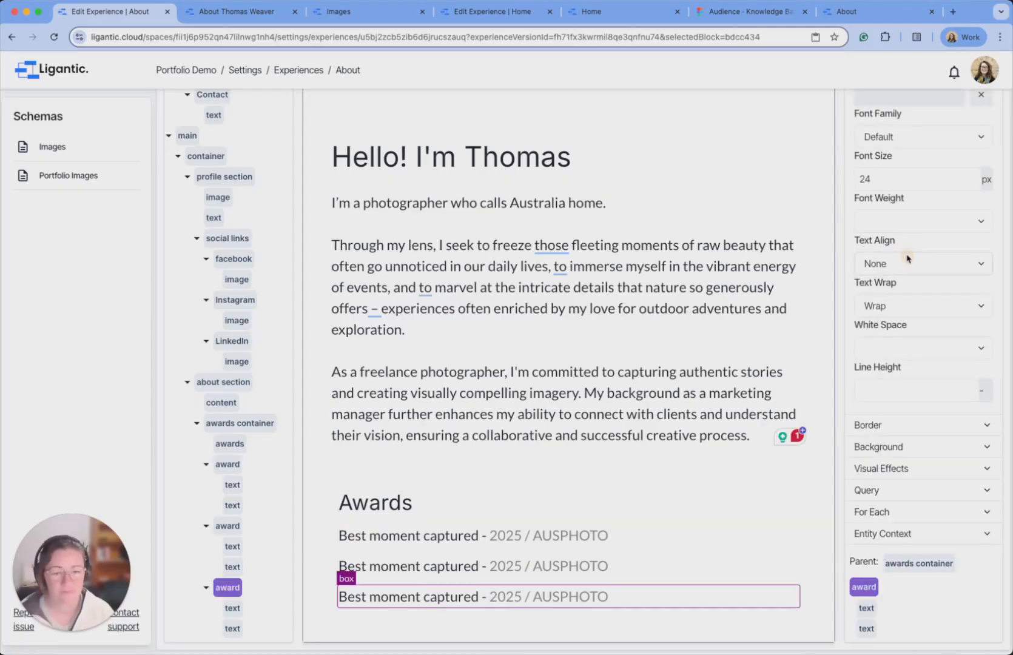
{"action": "left_click", "coordinate": [905, 225]}
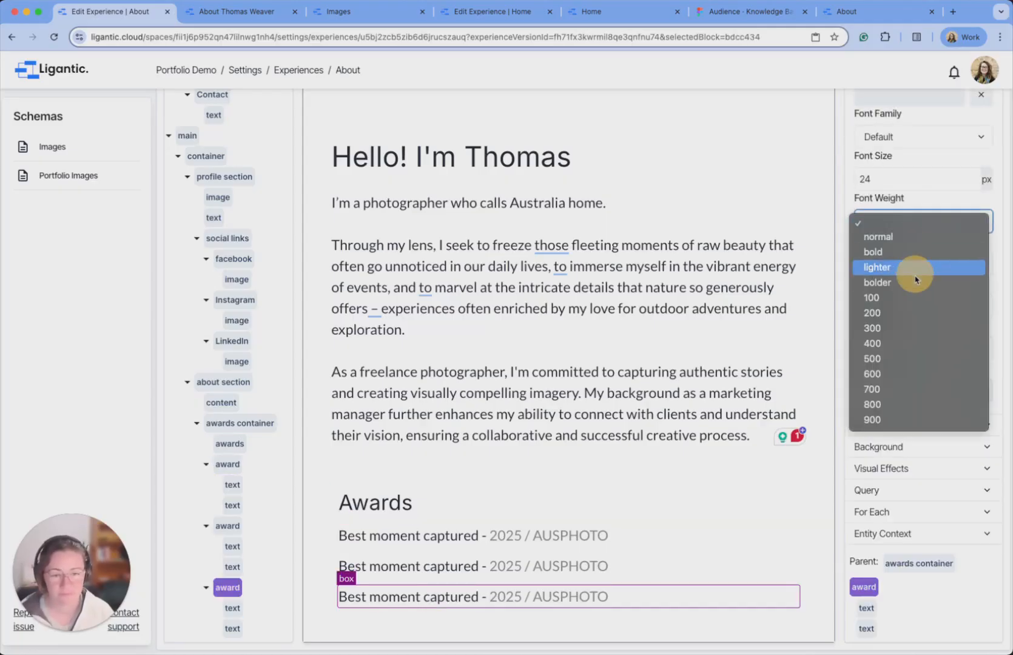
{"action": "left_click", "coordinate": [896, 358]}
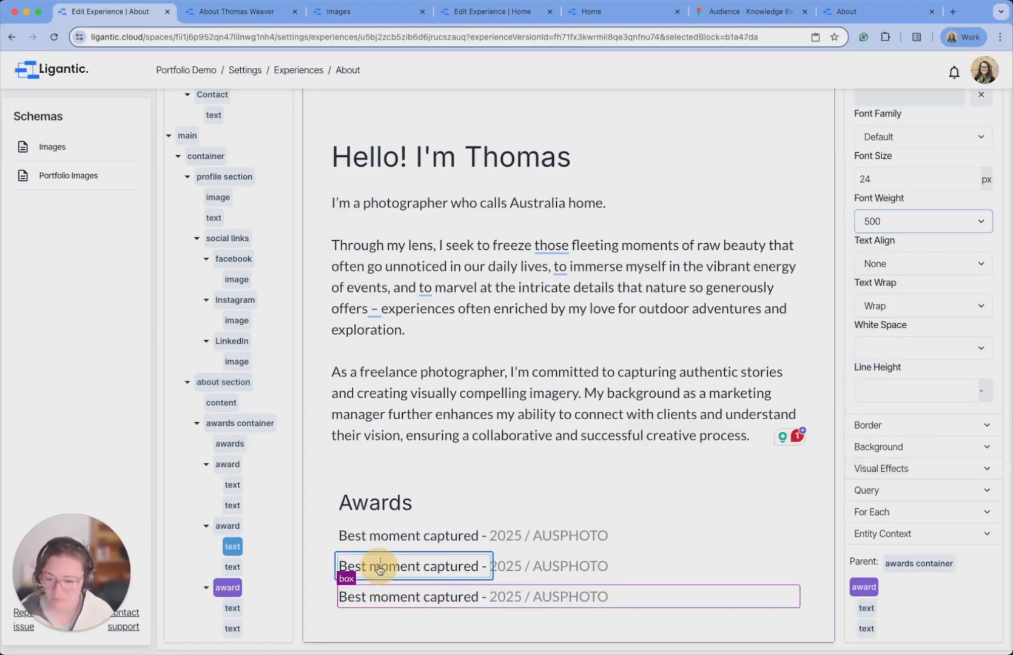
Replace the third award's title with 'International Photography' and its details with '2023 / AUS Awards'.
{"action": "left_click", "coordinate": [462, 566]}
{"action": "left_click", "coordinate": [421, 602]}
{"action": "left_click", "coordinate": [421, 601]}
{"action": "triple_click", "coordinate": [420, 598]}
{"action": "type", "text": "International Photography •"}
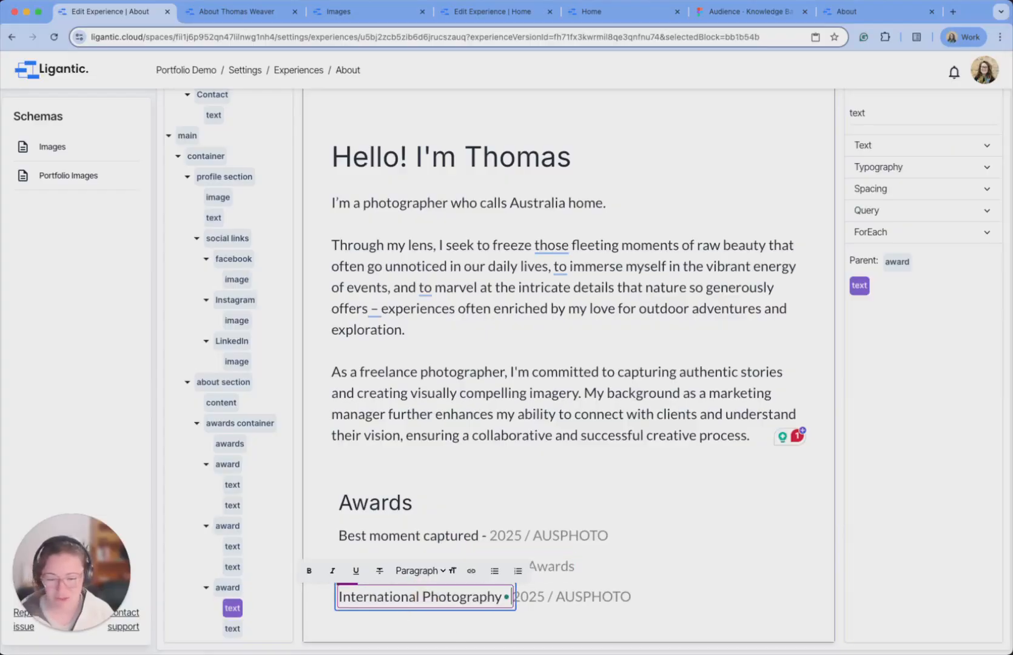
{"action": "key", "text": "super+Tab"}
{"action": "key", "text": "super+Tab"}
{"action": "triple_click", "coordinate": [563, 598]}
{"action": "type", "text": "2023 / AUS Awards"}
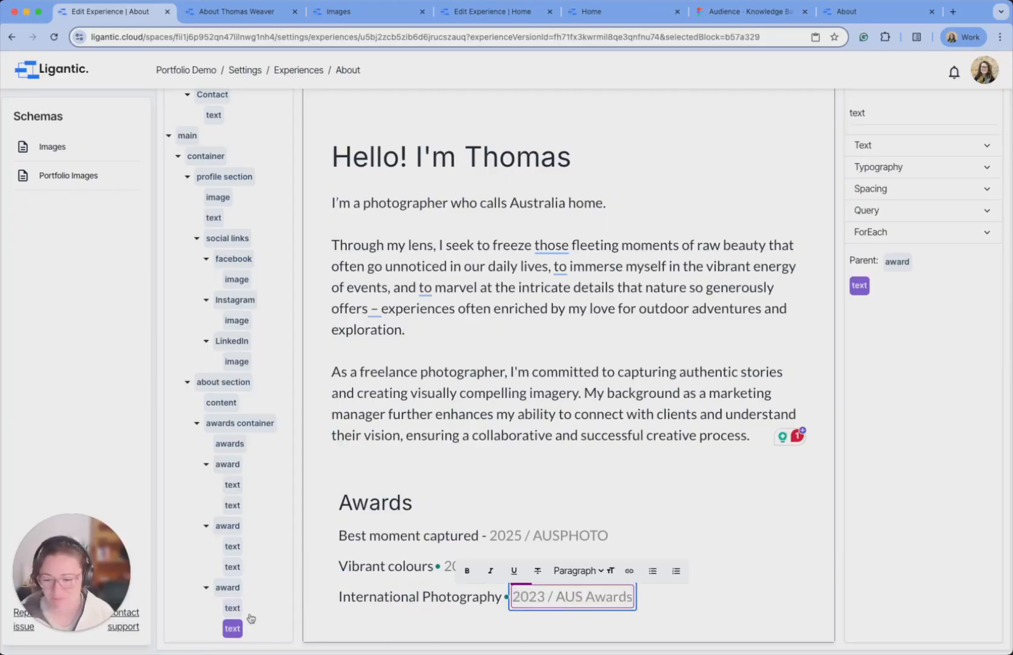
{"action": "key", "text": "Escape"}
Publish the About page and reload the live page to check the three award lines.
{"action": "scroll", "coordinate": [836, 291], "scroll_direction": "up", "scroll_amount": 10}
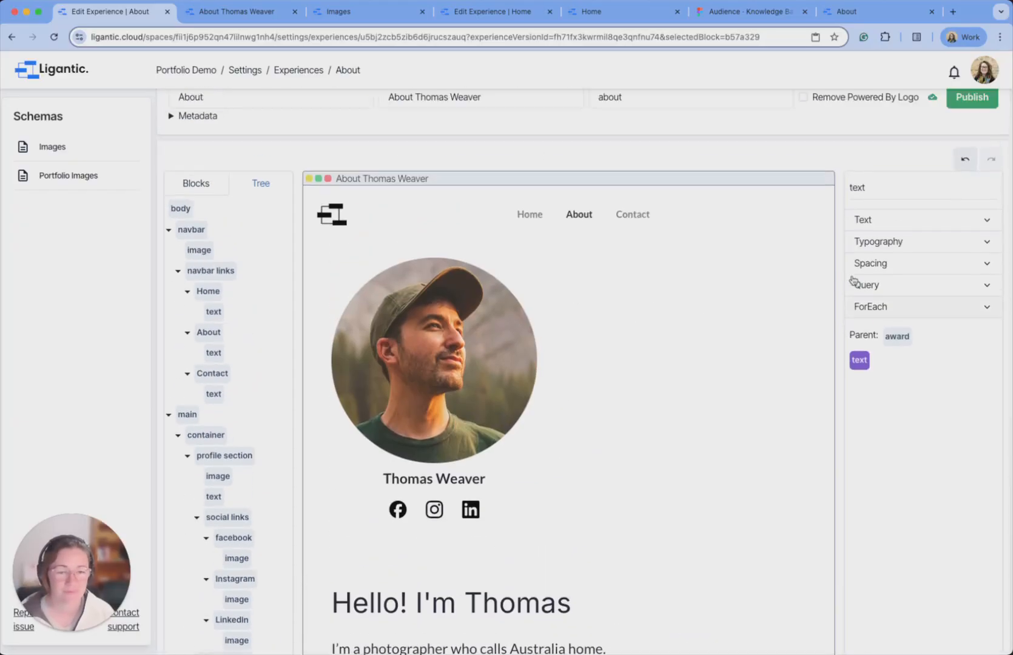
{"action": "left_click", "coordinate": [971, 190]}
{"action": "left_click", "coordinate": [244, 20]}
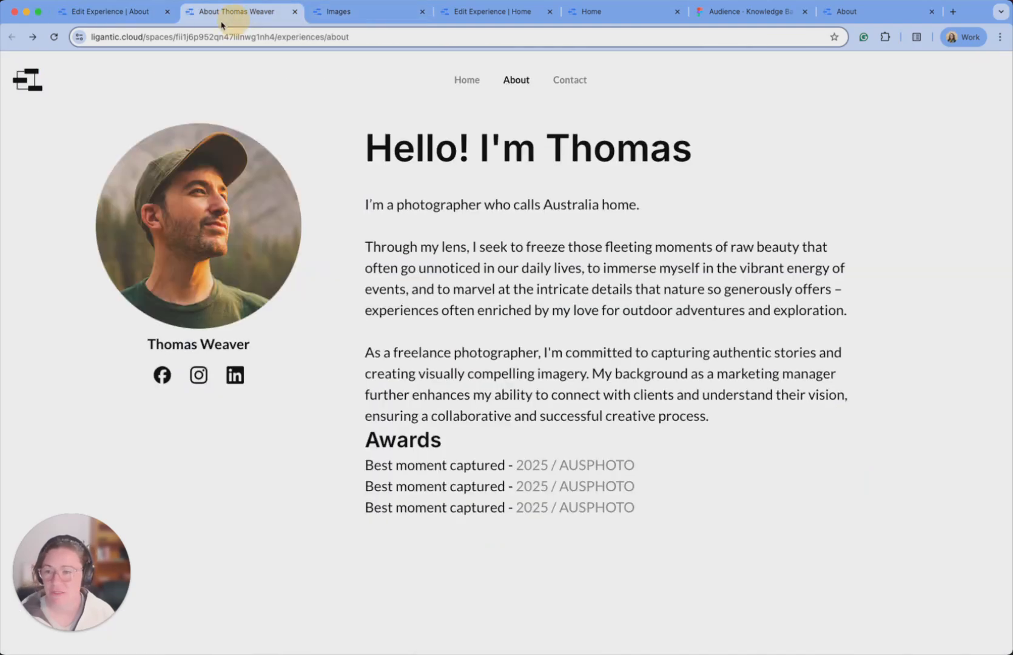
{"action": "left_click", "coordinate": [54, 38]}
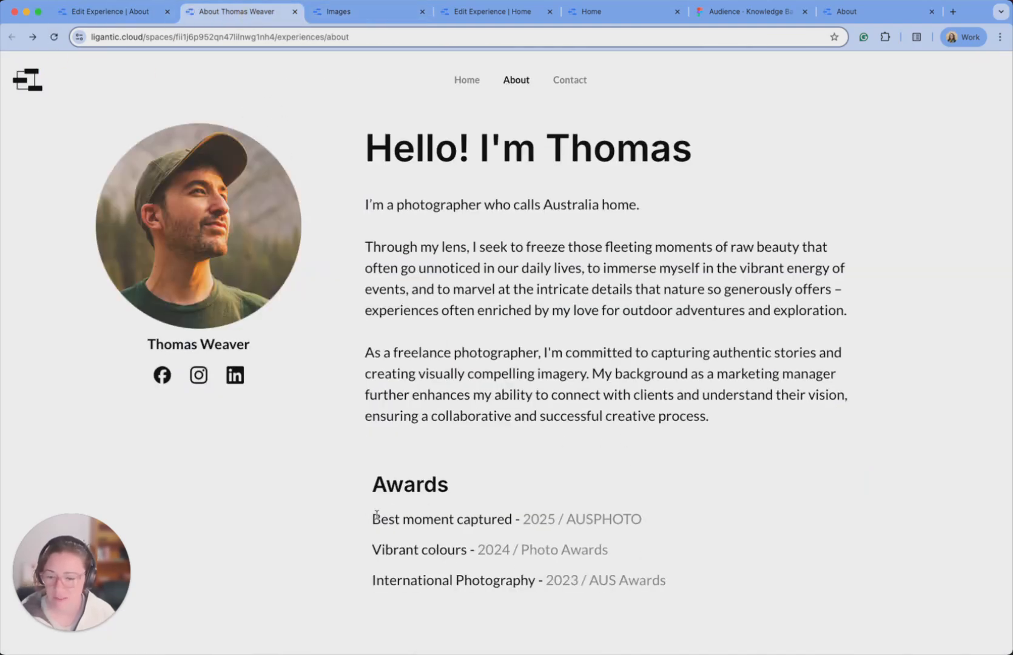
{"action": "left_click_drag", "start_coordinate": [372, 517], "coordinate": [646, 581]}
Back in the editor, set the third award's font weight to 600.
{"action": "left_click", "coordinate": [140, 11]}
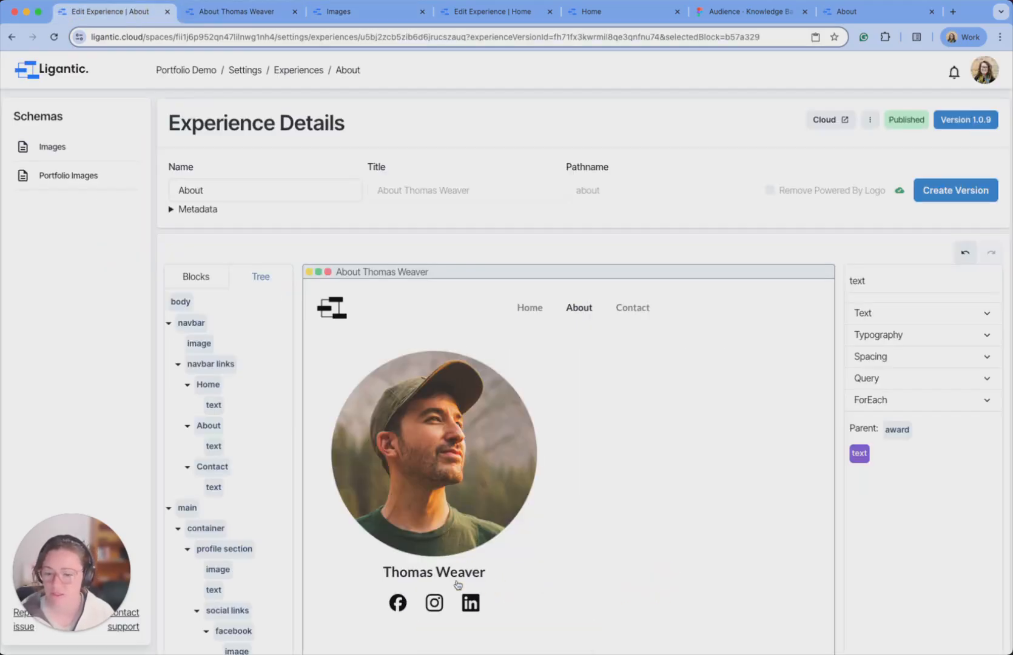
{"action": "scroll", "coordinate": [249, 447], "scroll_direction": "up", "scroll_amount": 1}
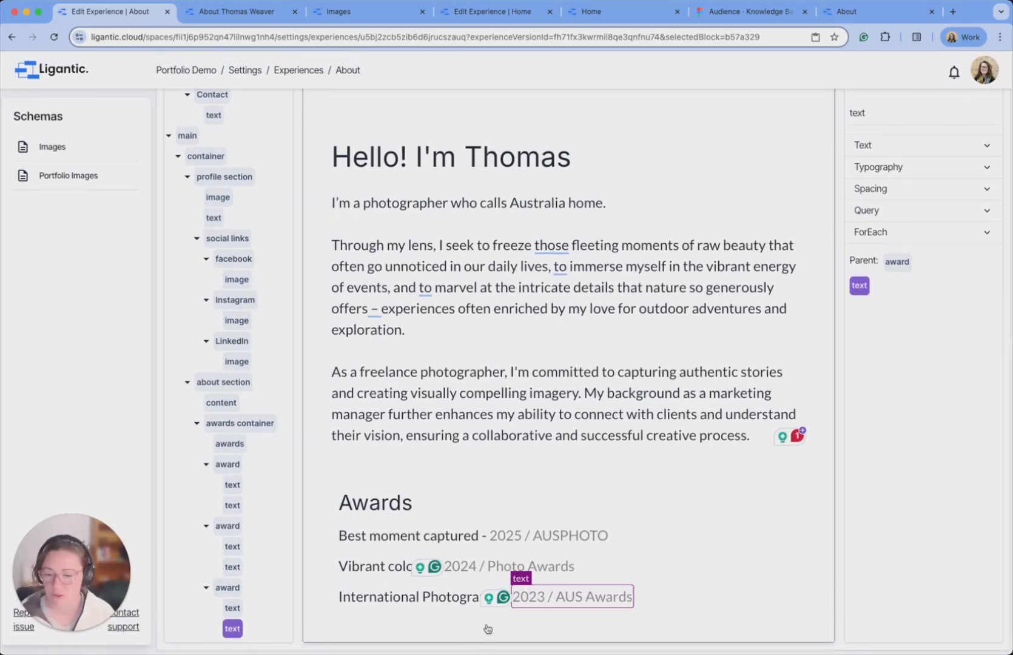
{"action": "left_click", "coordinate": [233, 610]}
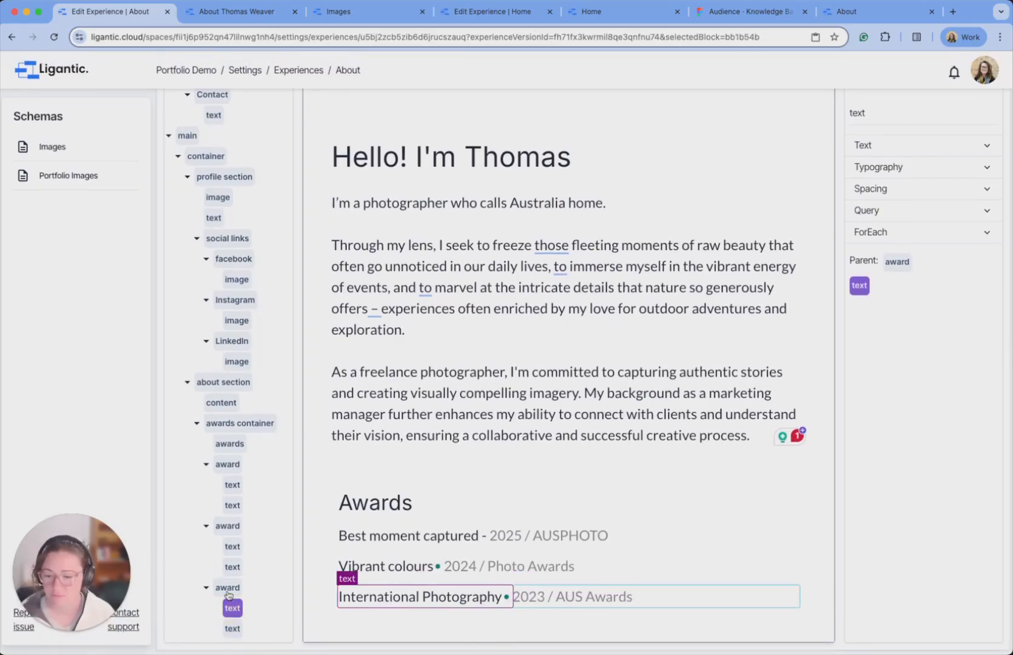
{"action": "left_click", "coordinate": [228, 590]}
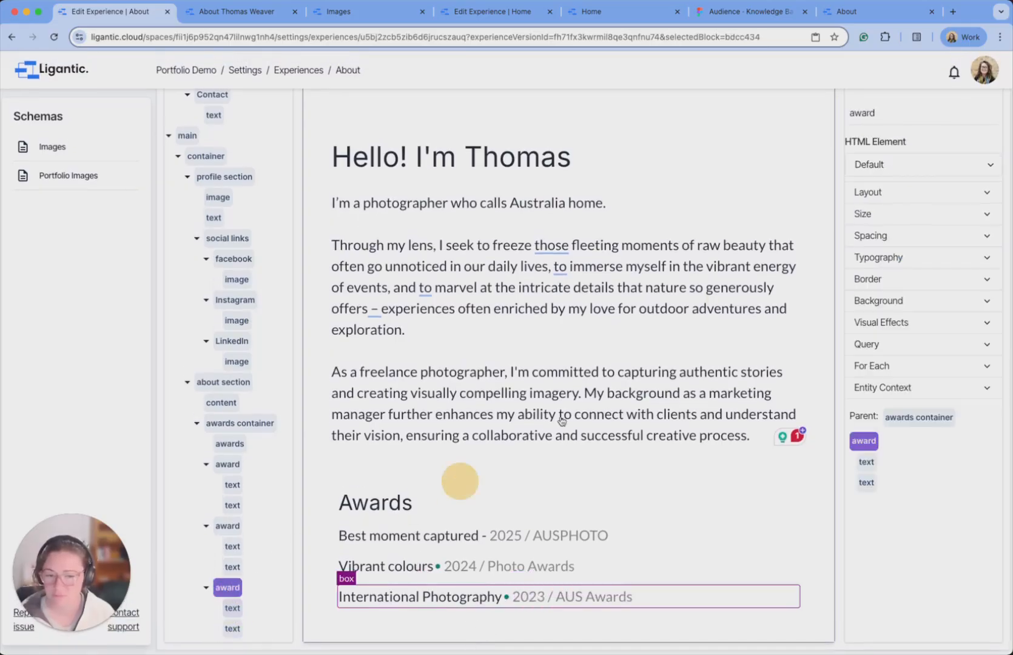
{"action": "left_click", "coordinate": [910, 256]}
{"action": "scroll", "coordinate": [923, 273], "scroll_direction": "down", "scroll_amount": 3}
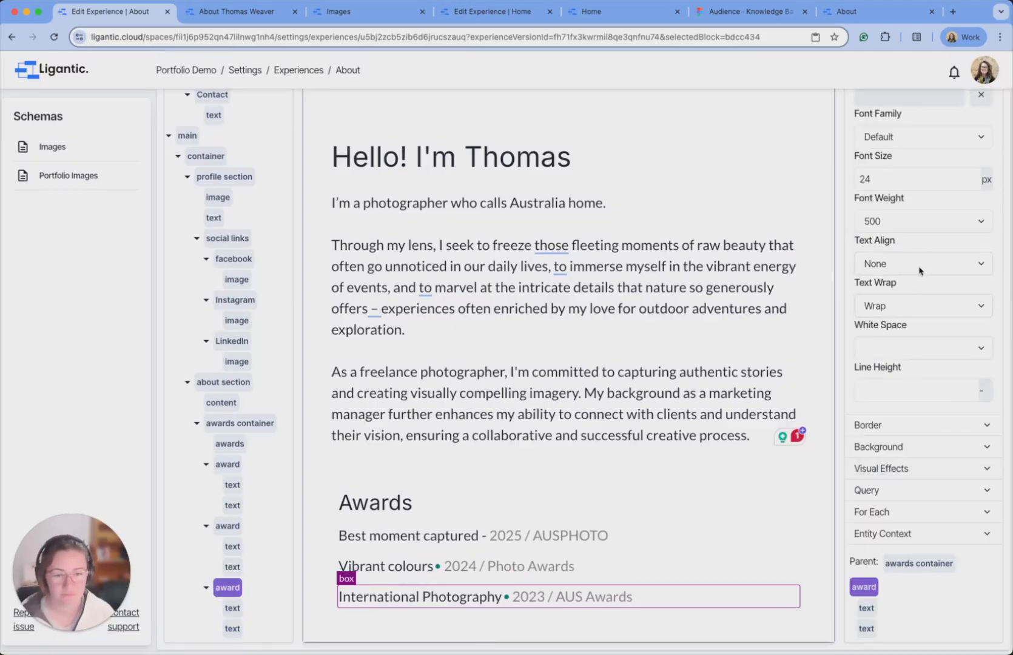
{"action": "left_click", "coordinate": [918, 224]}
{"action": "left_click", "coordinate": [906, 237]}
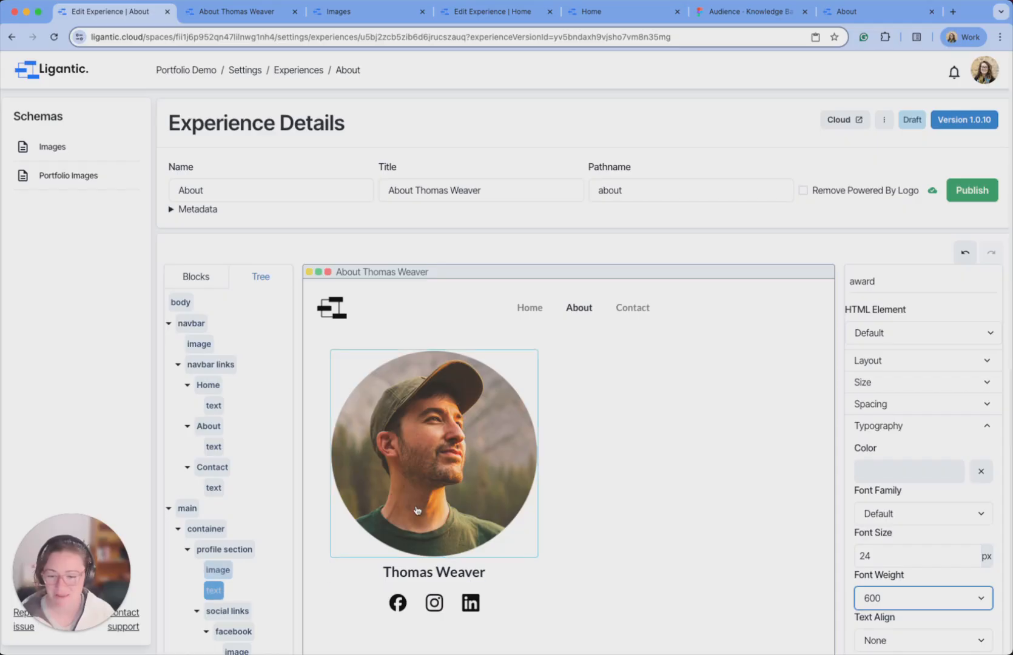
Set the second and first awards' font weight to 600 as well.
{"action": "scroll", "coordinate": [411, 497], "scroll_direction": "down", "scroll_amount": 8}
{"action": "scroll", "coordinate": [410, 498], "scroll_direction": "down", "scroll_amount": 3}
{"action": "left_click", "coordinate": [446, 565]}
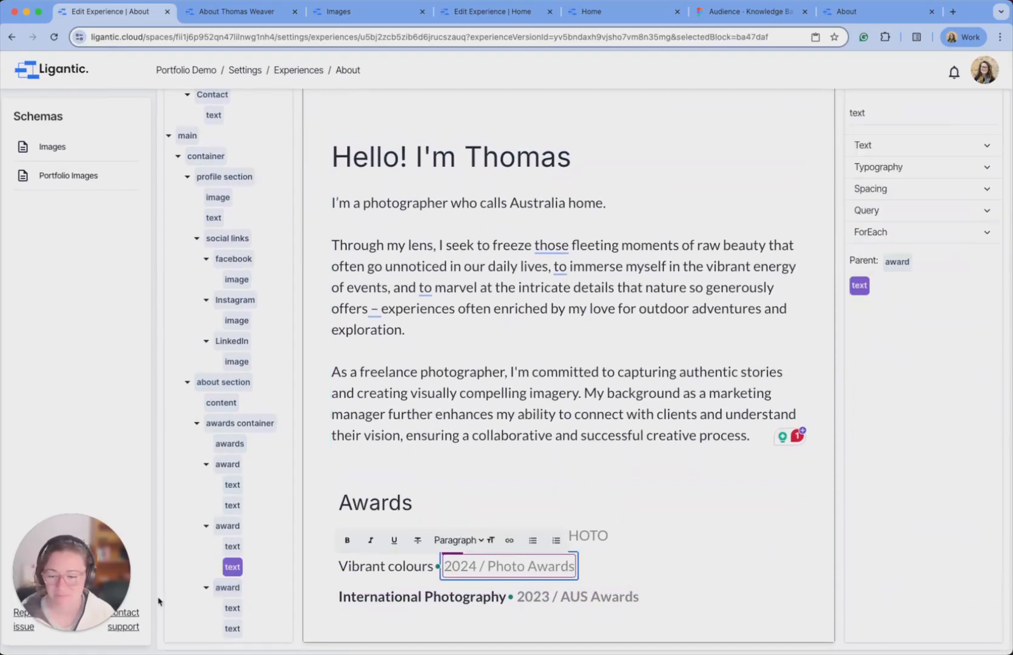
{"action": "left_click", "coordinate": [227, 527]}
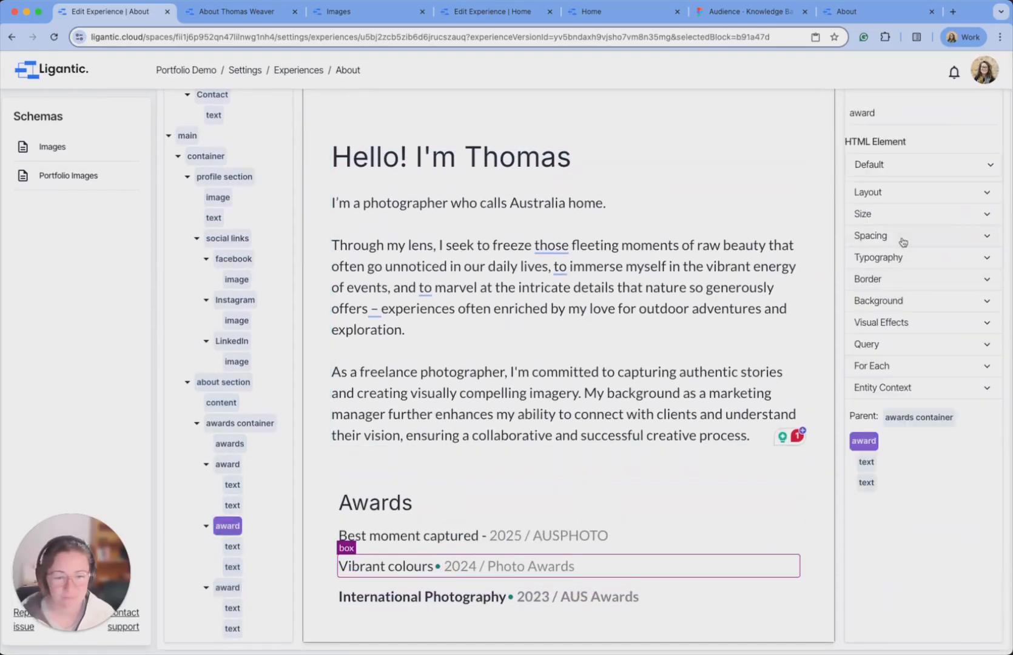
{"action": "left_click", "coordinate": [904, 261]}
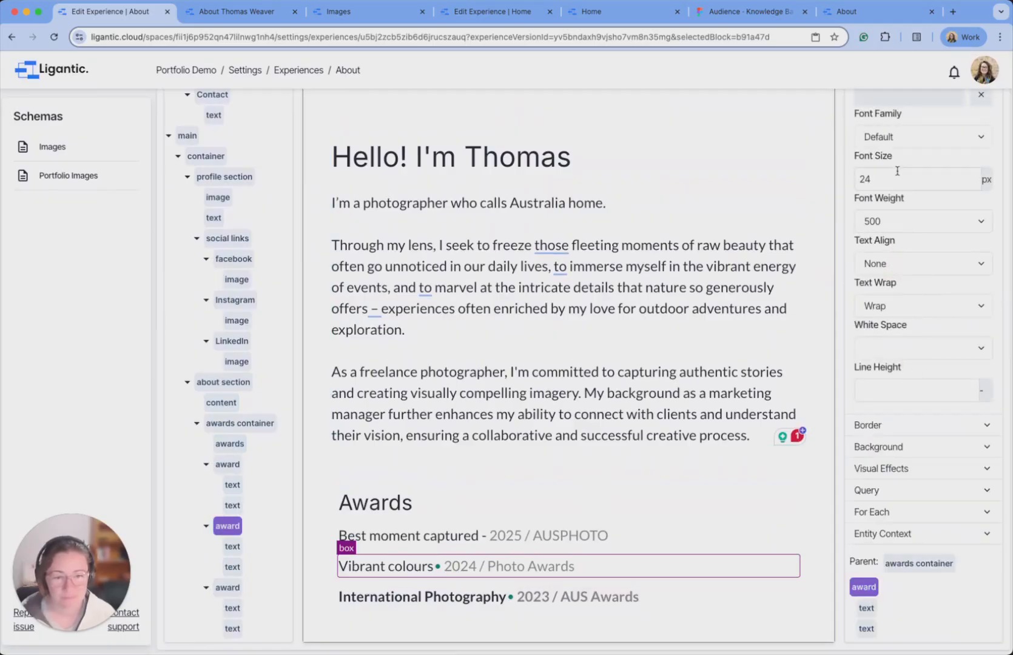
{"action": "left_click", "coordinate": [900, 226]}
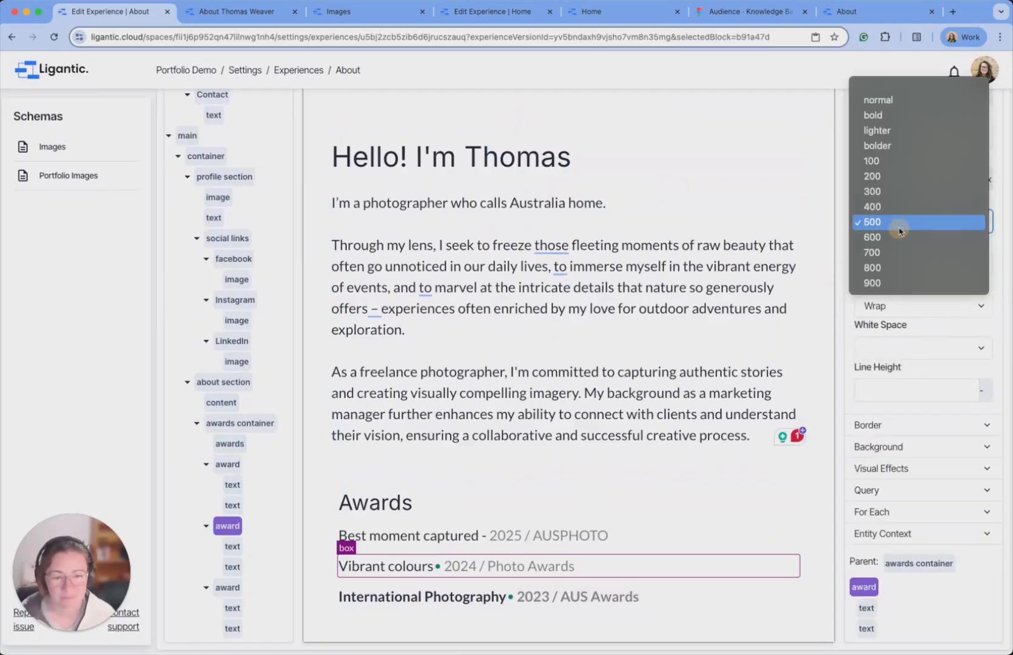
{"action": "left_click", "coordinate": [896, 235]}
{"action": "left_click", "coordinate": [228, 465]}
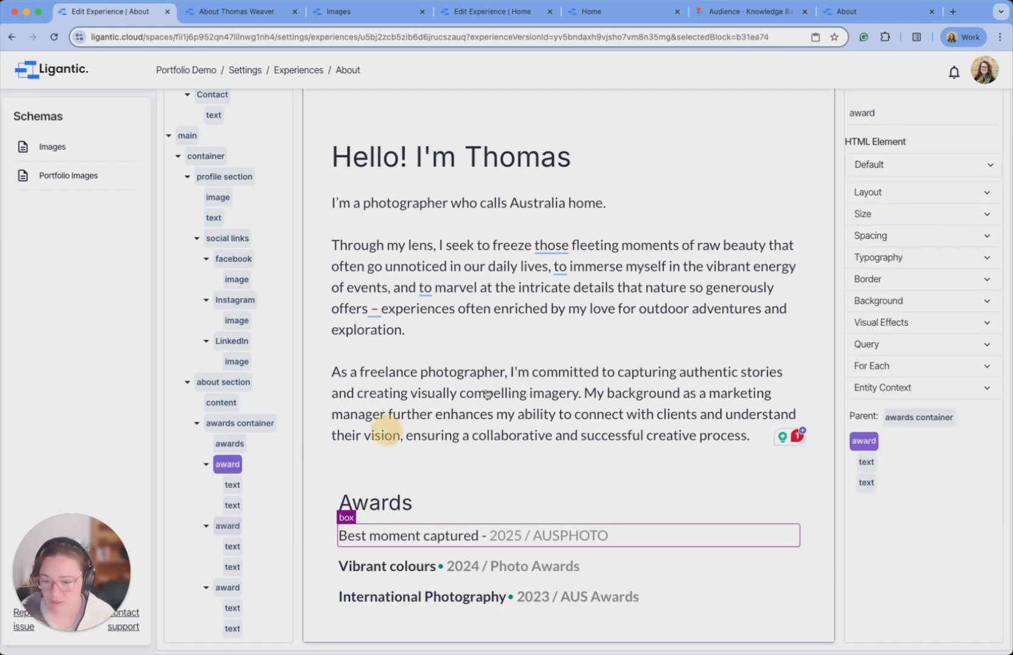
{"action": "left_click", "coordinate": [898, 257]}
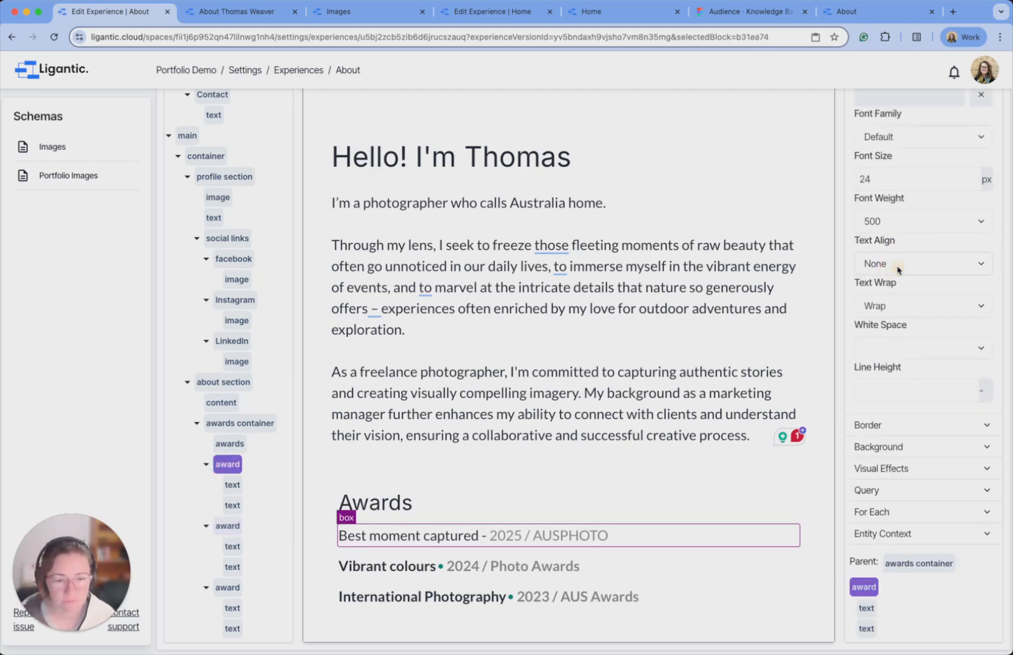
{"action": "left_click", "coordinate": [907, 222]}
{"action": "left_click", "coordinate": [890, 237]}
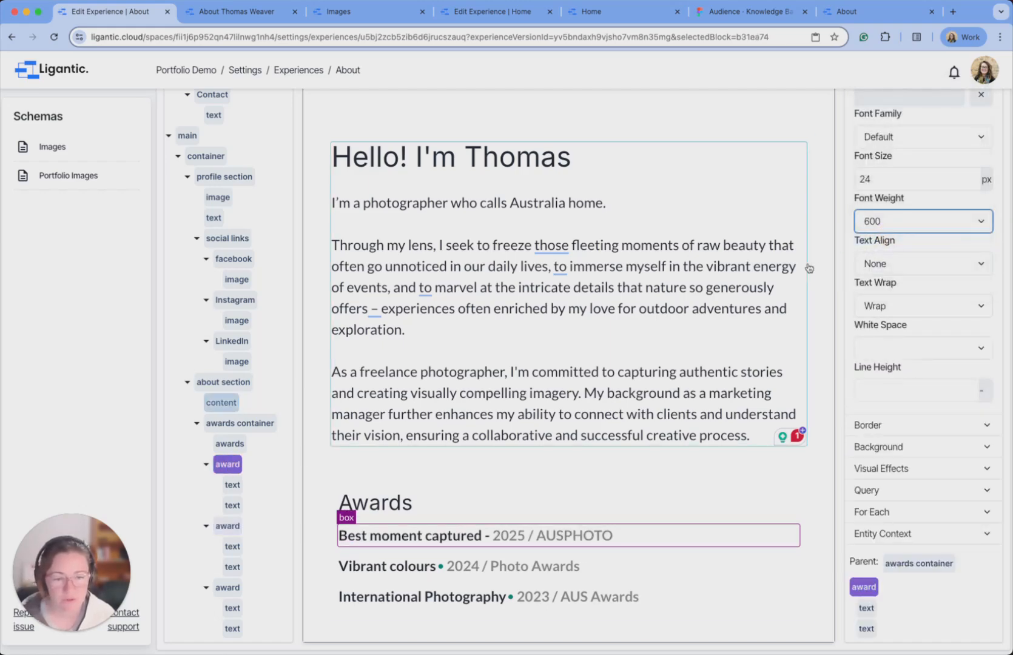
Publish the updated About page and switch to the live page.
{"action": "scroll", "coordinate": [910, 243], "scroll_direction": "up", "scroll_amount": 10}
{"action": "left_click", "coordinate": [952, 193]}
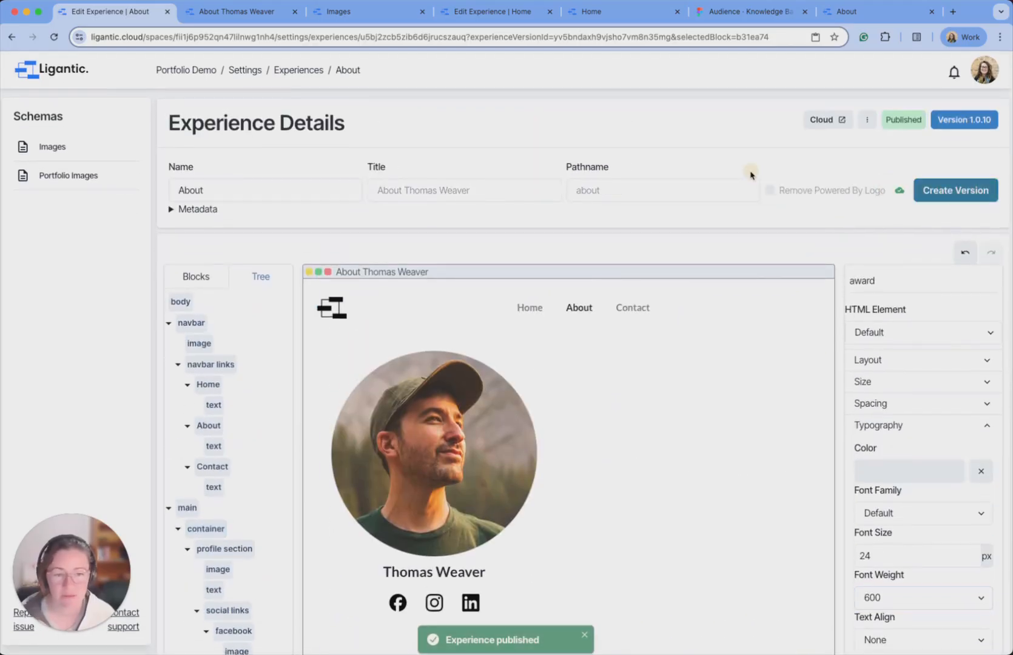
{"action": "left_click", "coordinate": [254, 13]}
Reload the live About page, narrow the window to confirm the single-column layout, then restore full width.
{"action": "left_click", "coordinate": [54, 37]}
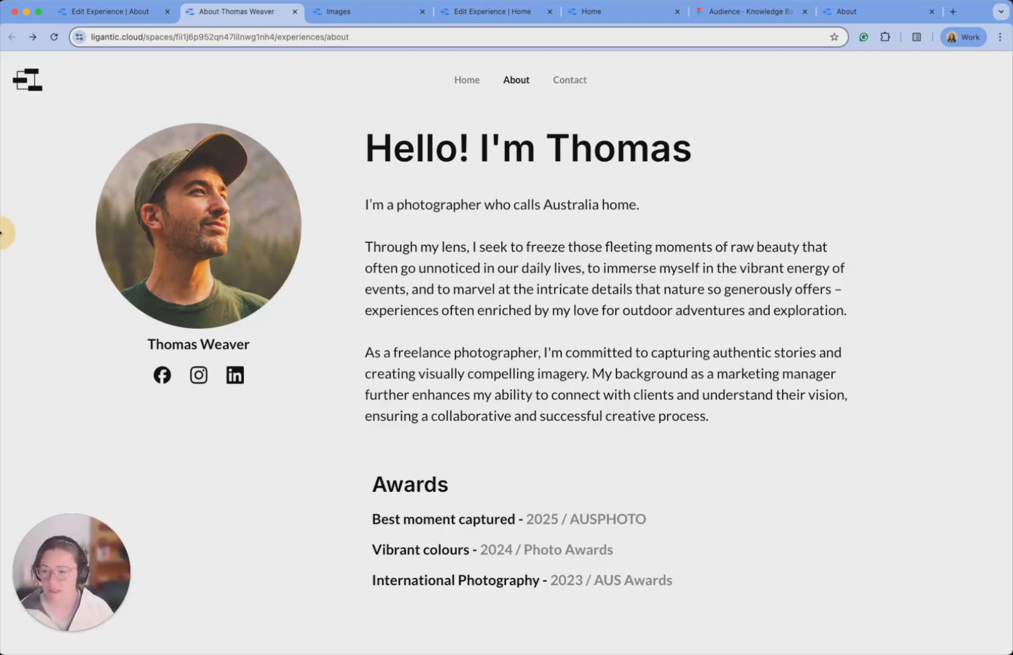
{"action": "left_click_drag", "start_coordinate": [2, 233], "coordinate": [615, 240]}
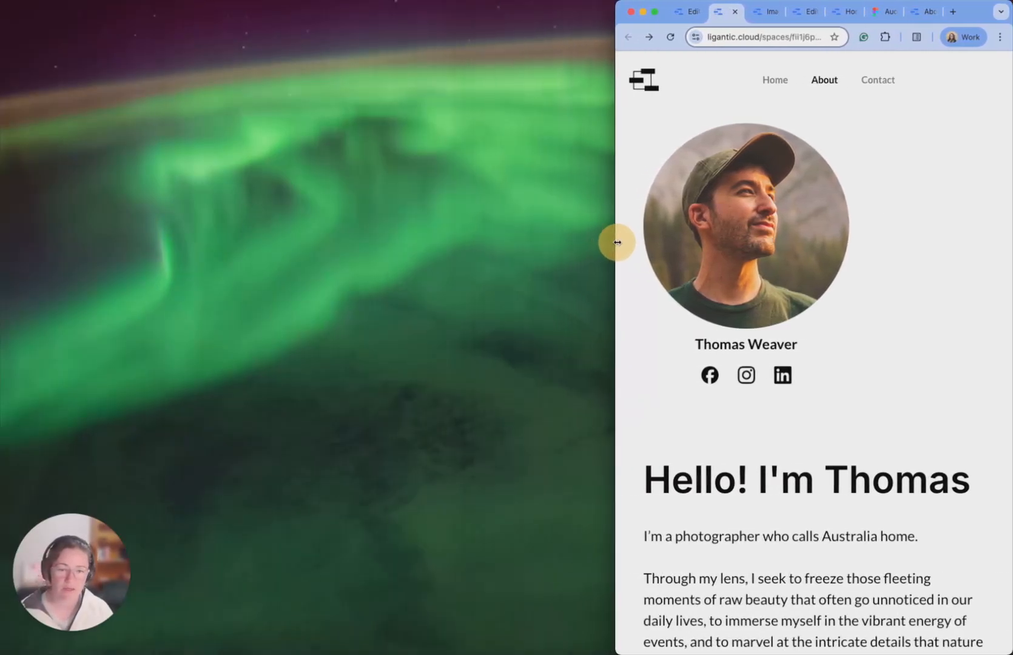
{"action": "scroll", "coordinate": [716, 218], "scroll_direction": "down", "scroll_amount": 5}
{"action": "scroll", "coordinate": [716, 218], "scroll_direction": "down", "scroll_amount": 2}
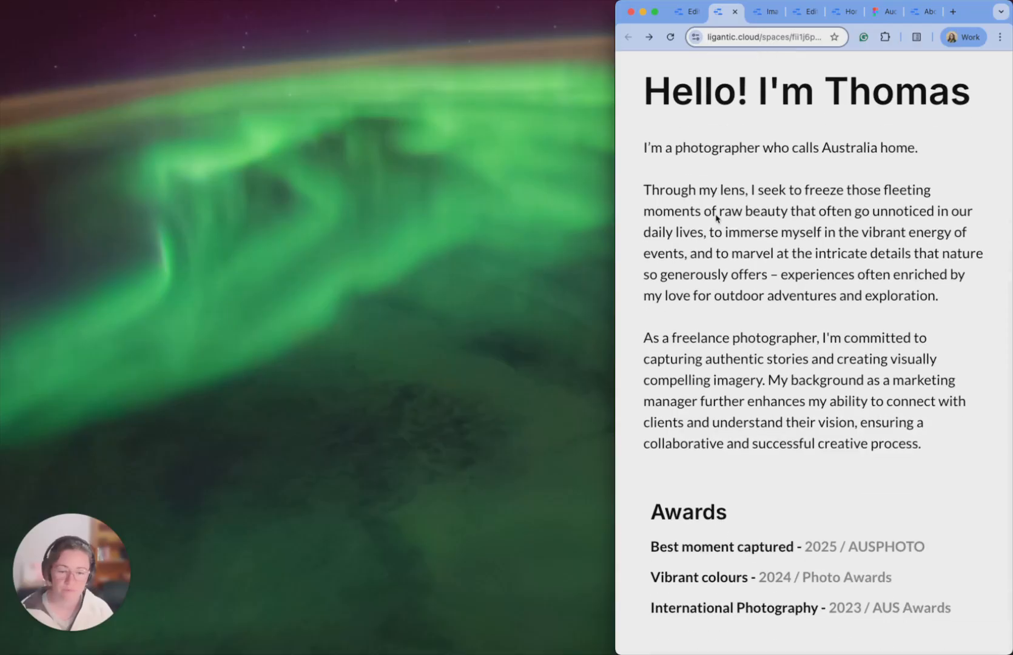
{"action": "scroll", "coordinate": [716, 215], "scroll_direction": "up", "scroll_amount": 5}
{"action": "scroll", "coordinate": [716, 214], "scroll_direction": "up", "scroll_amount": 3}
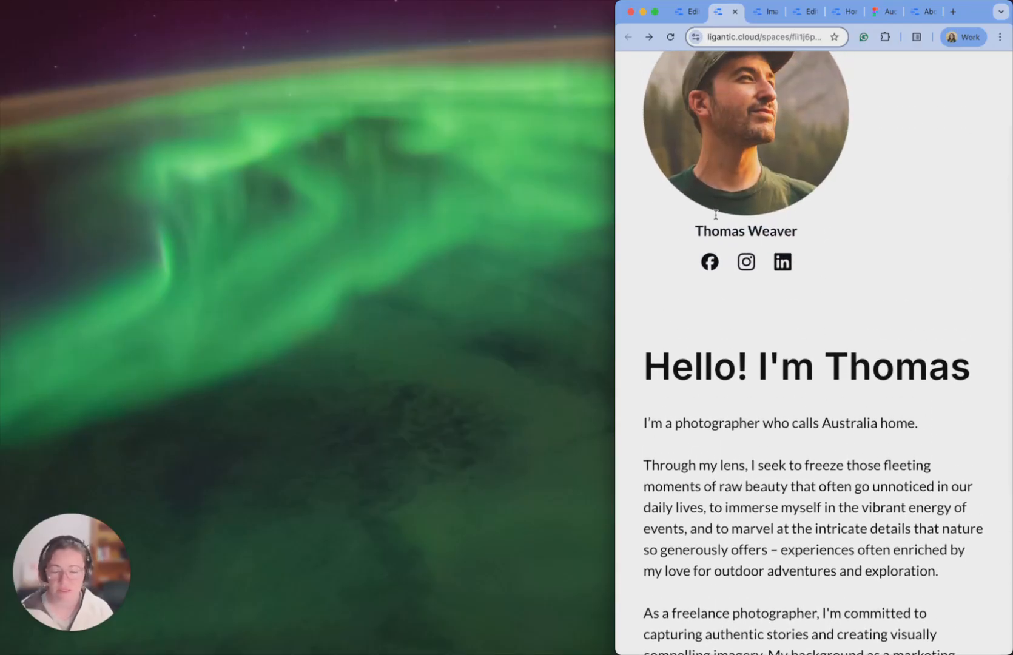
{"action": "left_click_drag", "start_coordinate": [618, 193], "coordinate": [2, 204]}
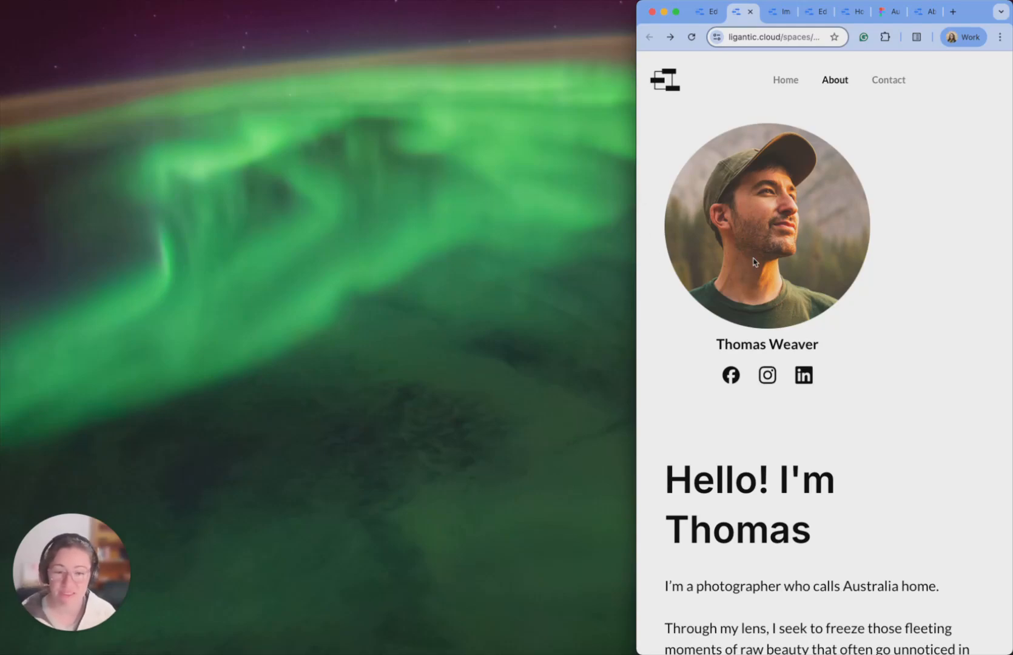
{"action": "left_click_drag", "start_coordinate": [635, 267], "coordinate": [1, 265]}
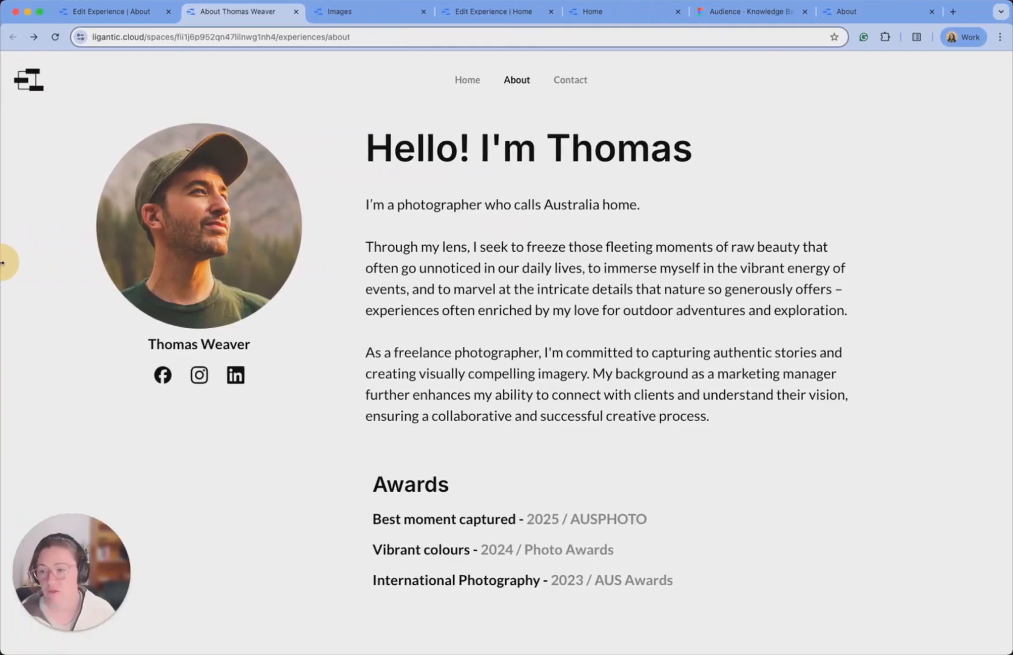
{"action": "left_click", "coordinate": [145, 11]}
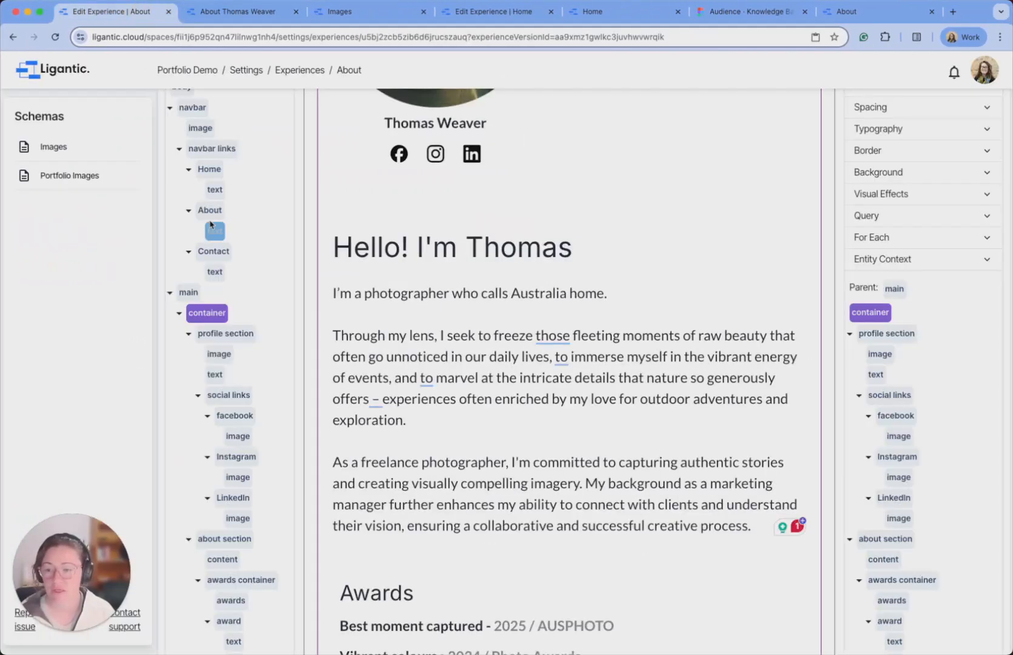
Set the profile container's Justify to center.
{"action": "scroll", "coordinate": [209, 227], "scroll_direction": "up", "scroll_amount": 3}
{"action": "scroll", "coordinate": [290, 192], "scroll_direction": "up", "scroll_amount": 5}
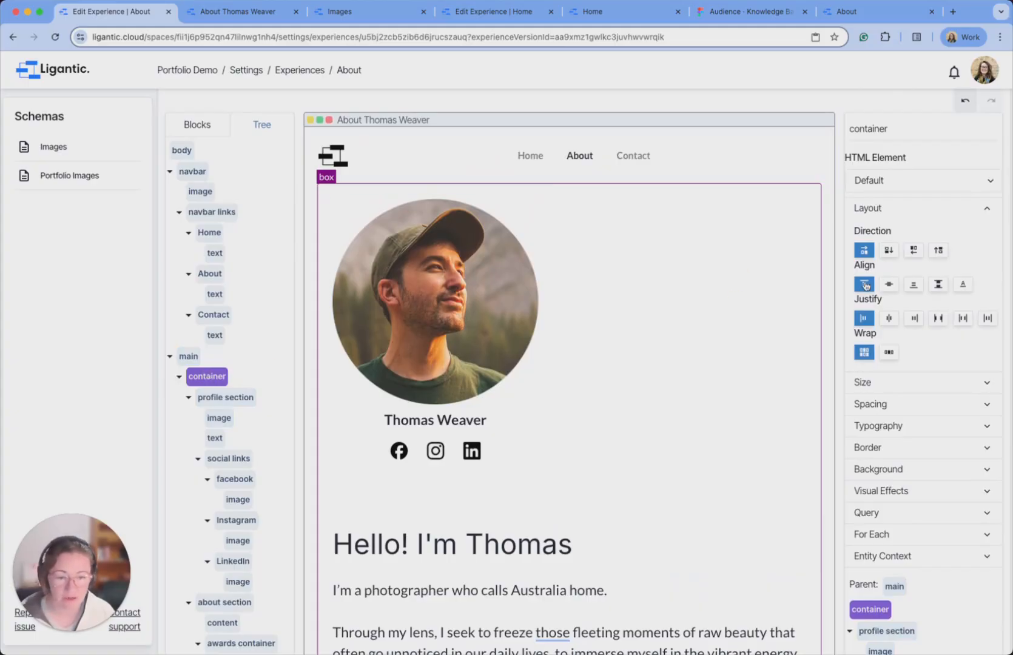
{"action": "left_click", "coordinate": [890, 319]}
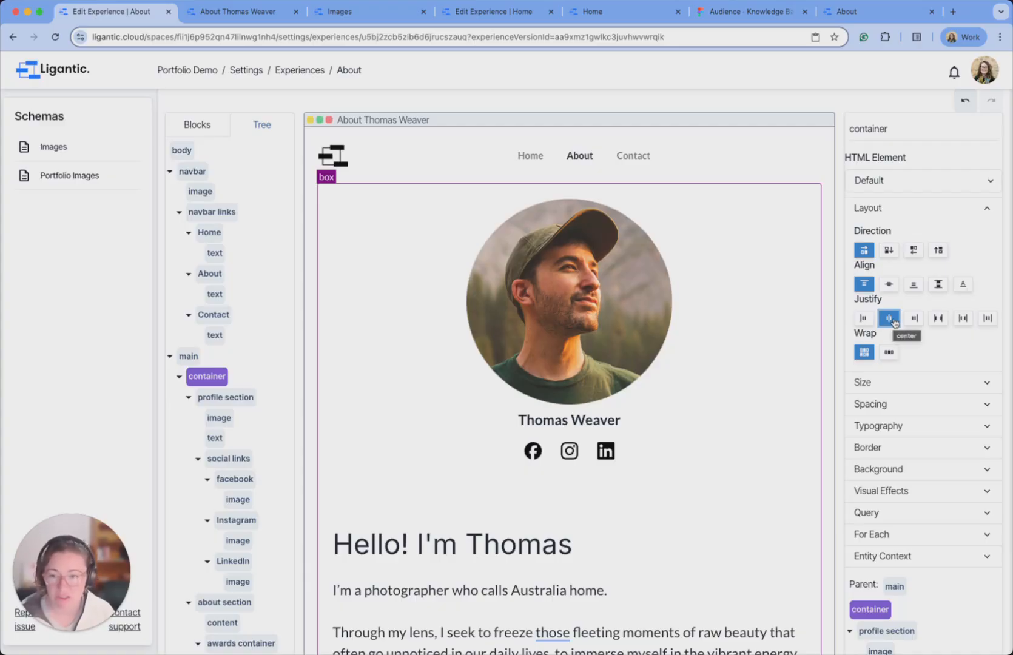
Publish the About page, reload the live page and narrow the window to recheck it.
{"action": "scroll", "coordinate": [898, 190], "scroll_direction": "up", "scroll_amount": 3}
{"action": "left_click", "coordinate": [957, 190]}
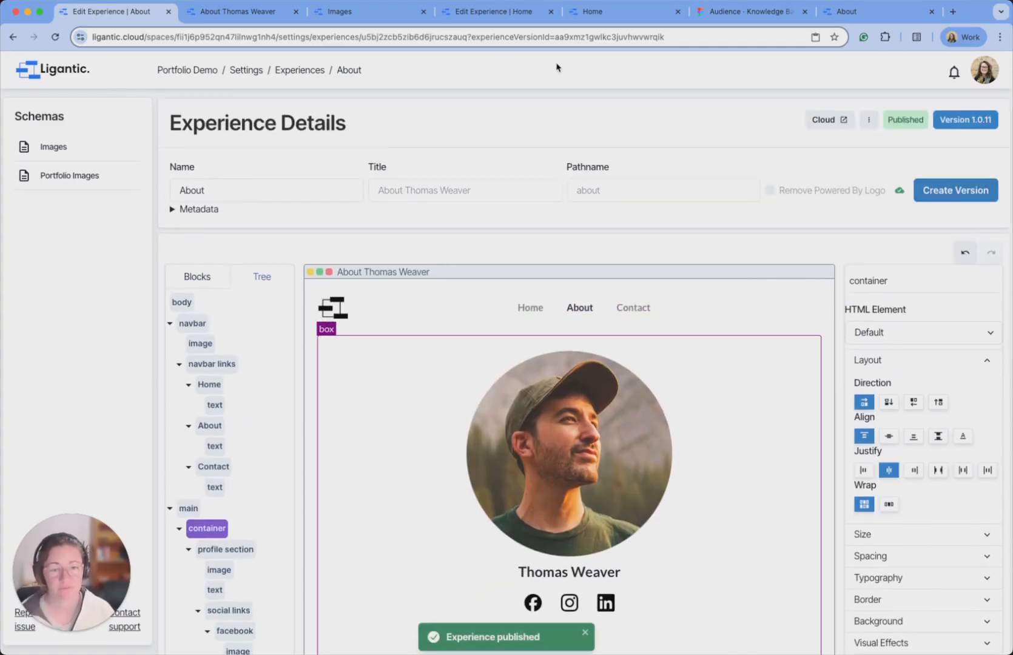
{"action": "left_click", "coordinate": [229, 12]}
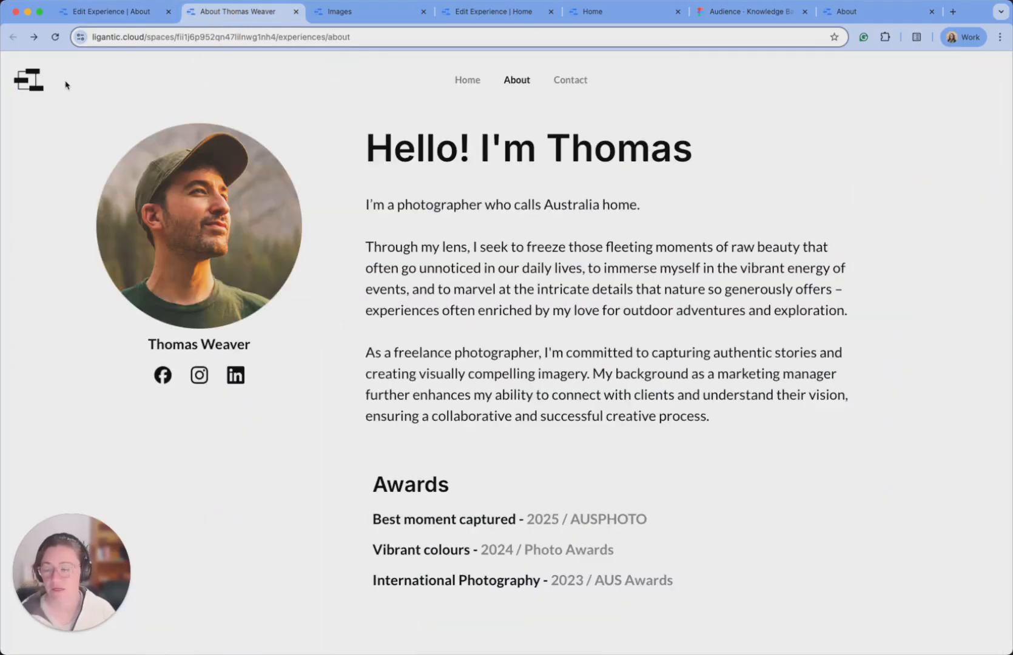
{"action": "left_click", "coordinate": [55, 38]}
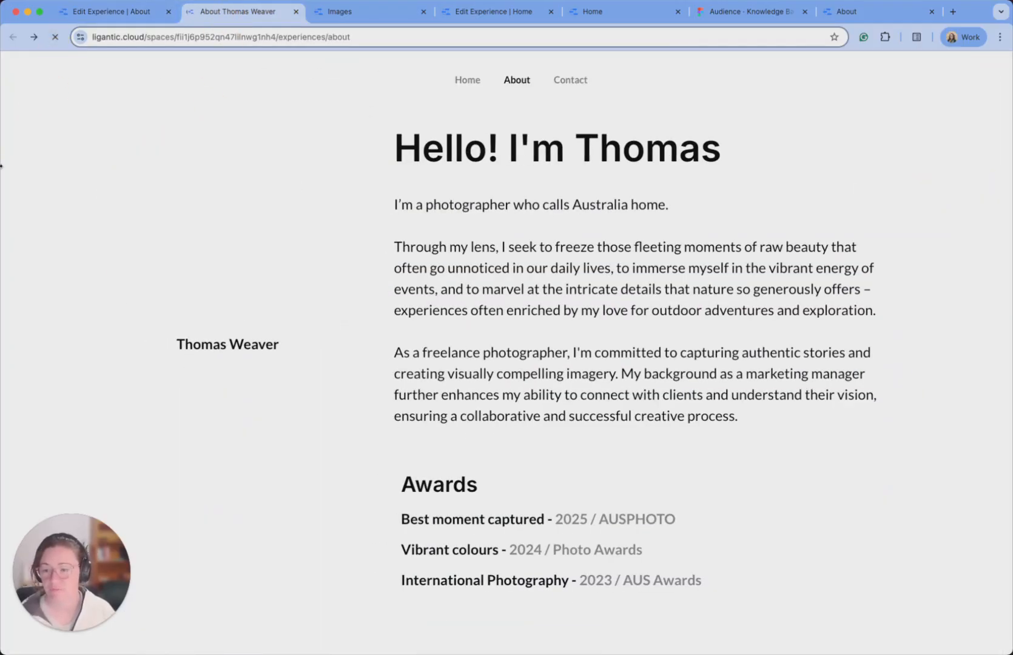
{"action": "left_click_drag", "start_coordinate": [1, 165], "coordinate": [2, 217]}
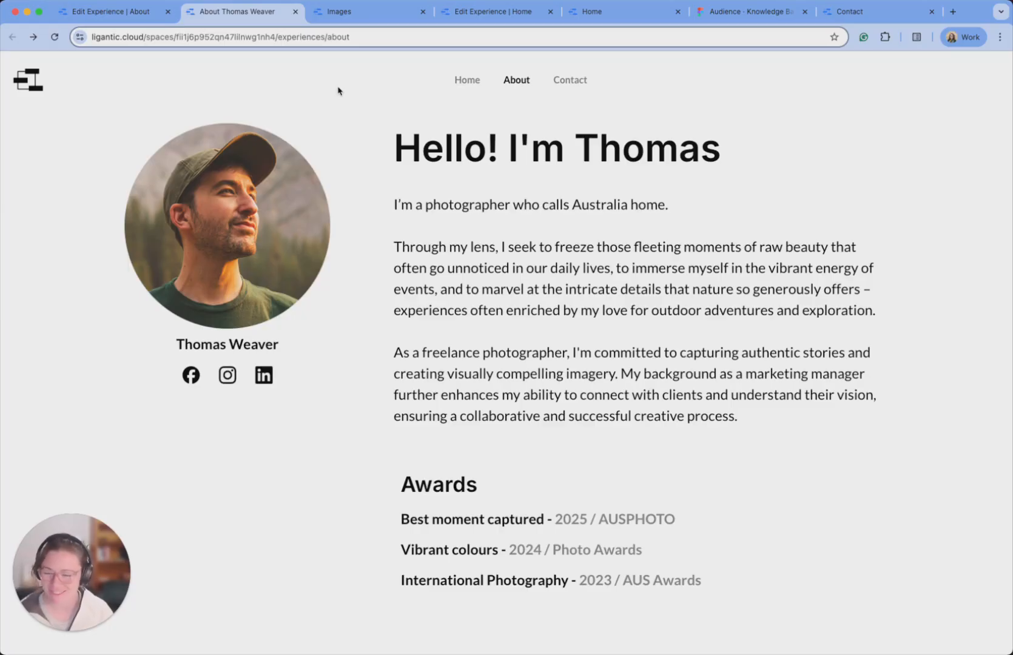
Advance the Knowledge Base deck to the Contact Page slide, then bring up the live Contact page.
{"action": "left_click", "coordinate": [768, 17]}
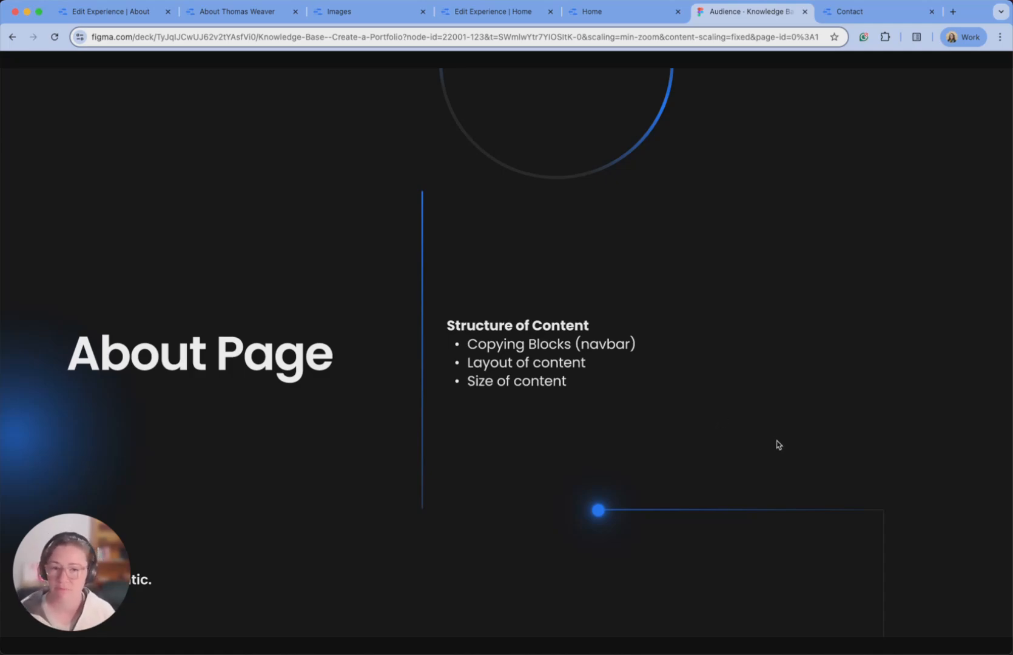
{"action": "left_click", "coordinate": [792, 403]}
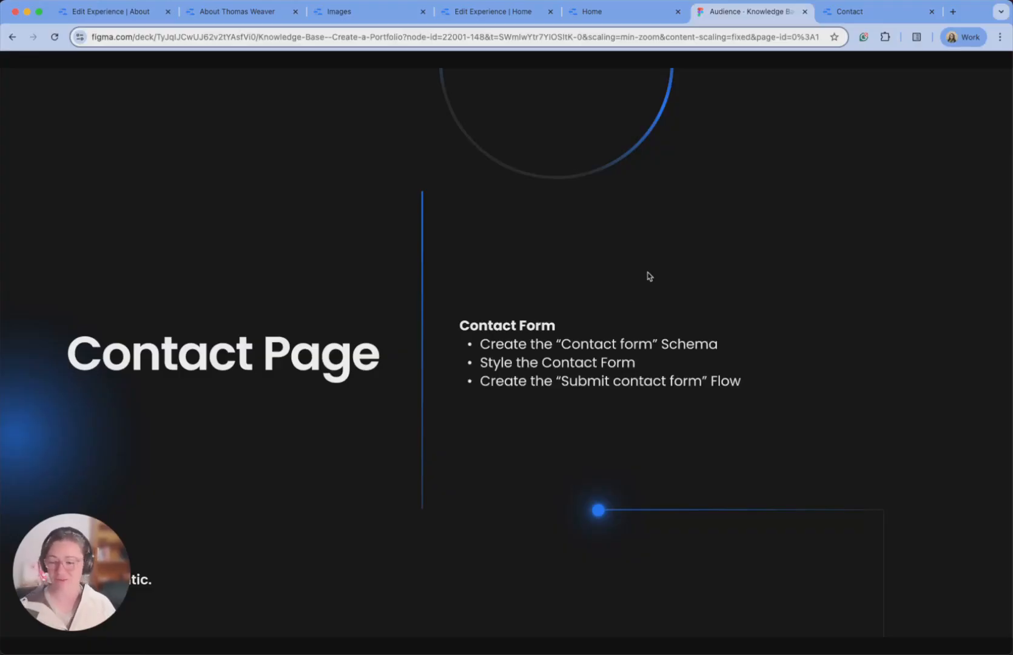
{"action": "left_click", "coordinate": [889, 13]}
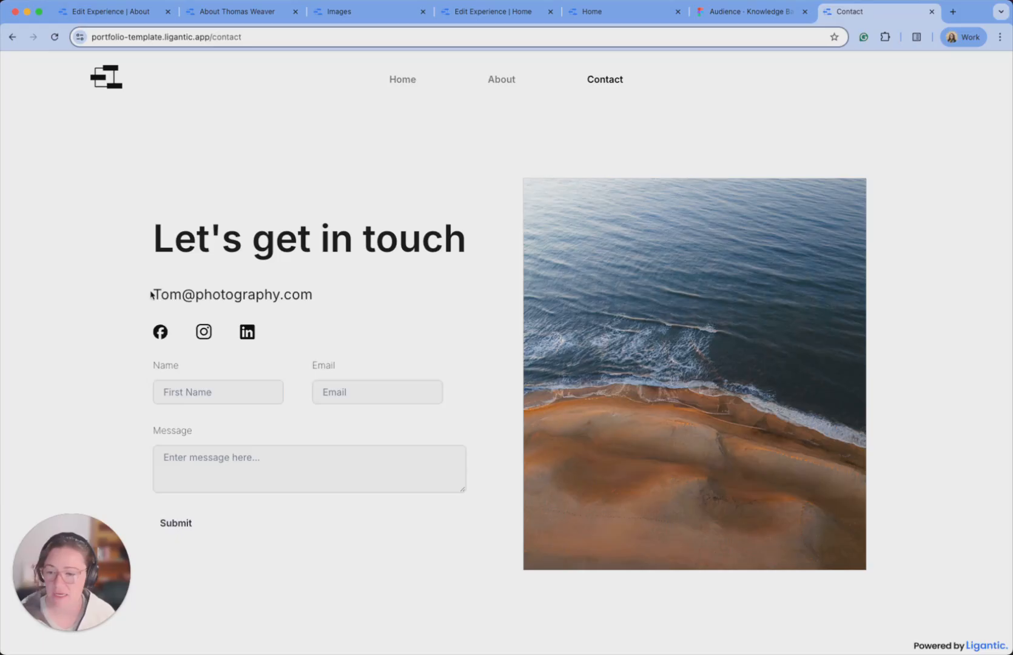
Enter a test name in the Contact form's Name field and move to Email.
{"action": "left_click_drag", "start_coordinate": [153, 293], "coordinate": [295, 295]}
{"action": "left_click", "coordinate": [318, 296]}
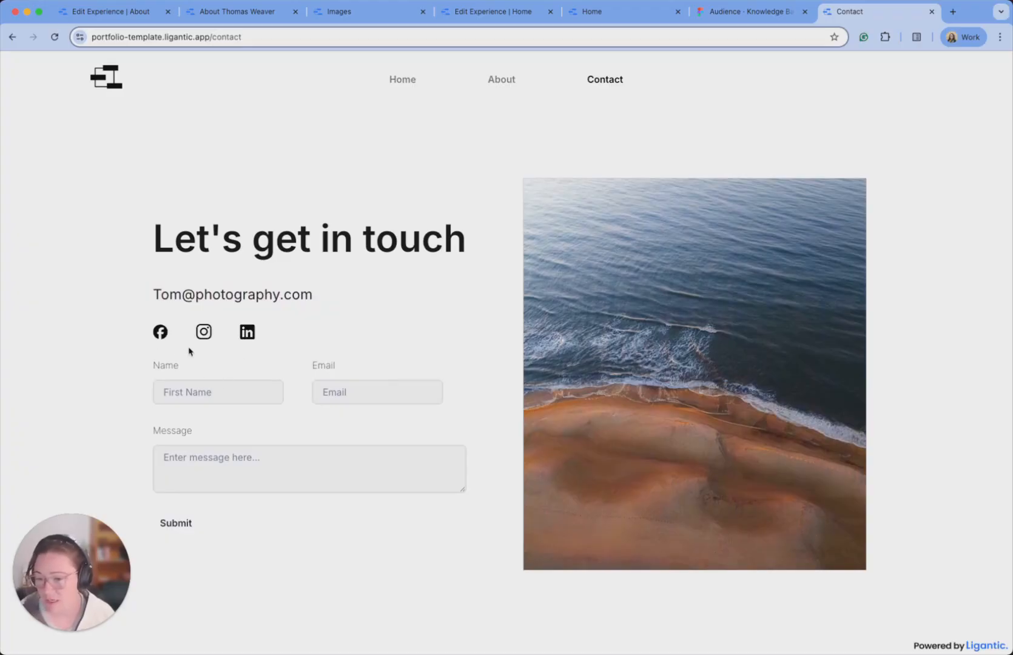
{"action": "left_click", "coordinate": [162, 392]}
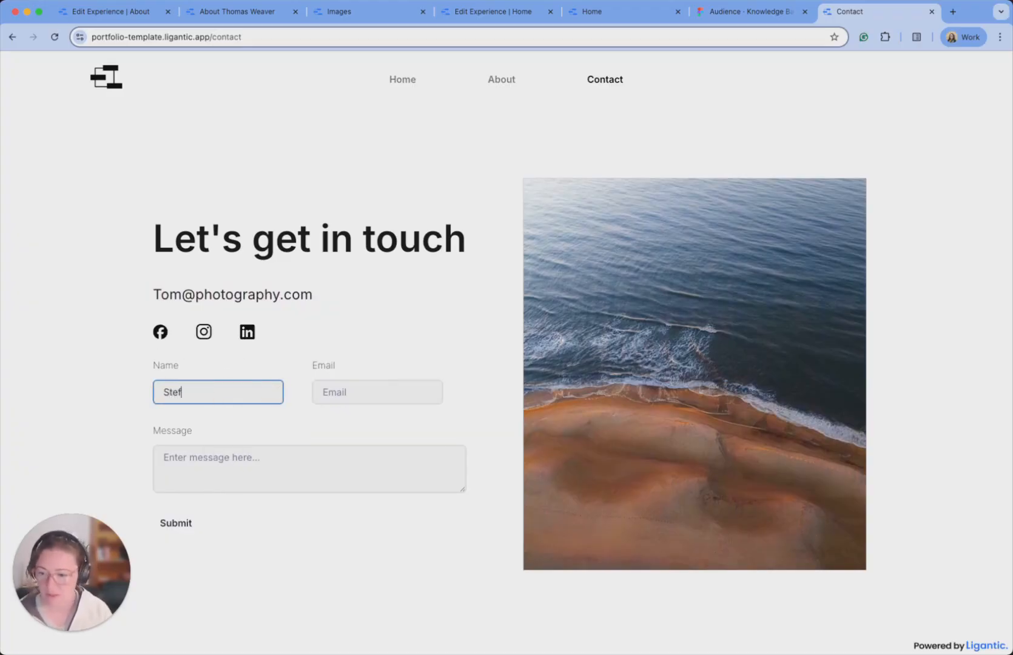
{"action": "key", "text": "Tab"}
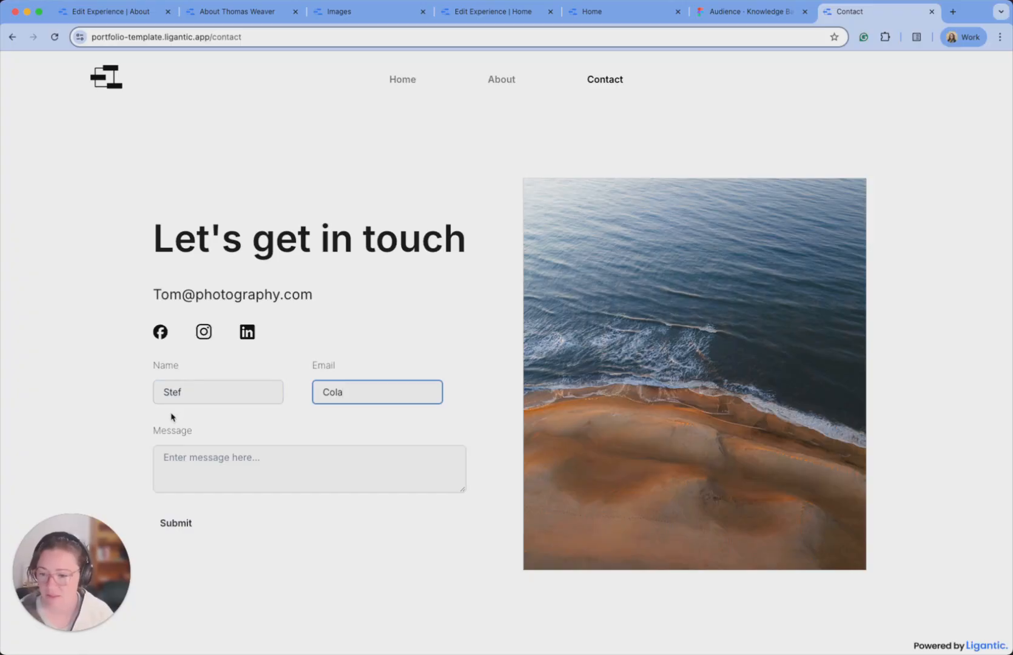
Replace the wrong Email text with a test address, write 'Hi there' as the message, and submit.
{"action": "left_click_drag", "start_coordinate": [429, 394], "coordinate": [290, 395]}
{"action": "key", "text": "BackSpace"}
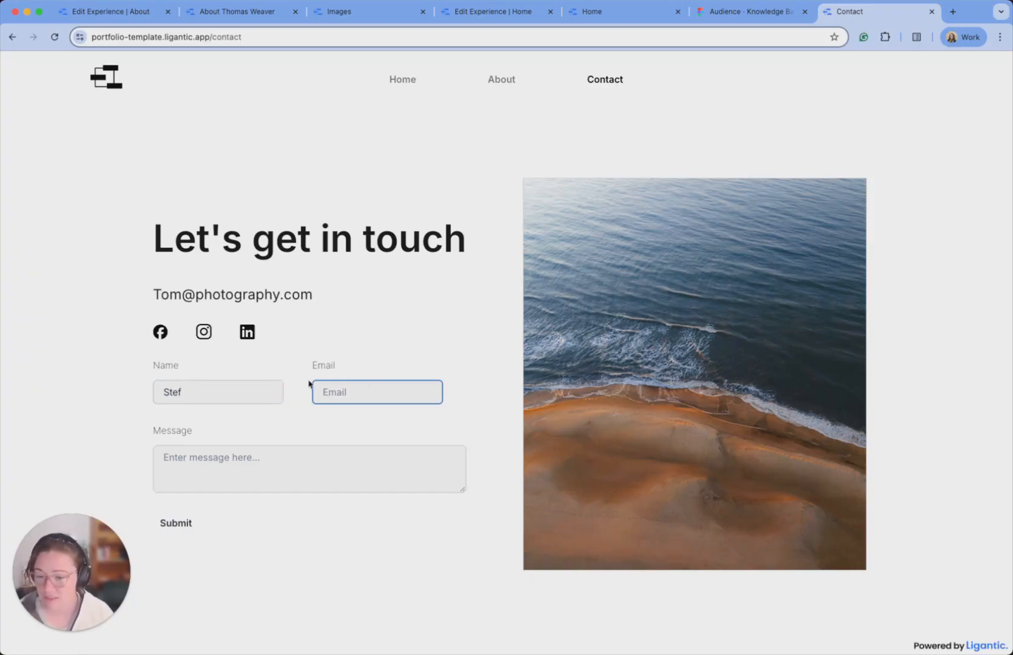
{"action": "key", "text": "Tab"}
{"action": "type", "text": "Hi there"}
{"action": "left_click", "coordinate": [176, 524]}
{"action": "left_click", "coordinate": [182, 525]}
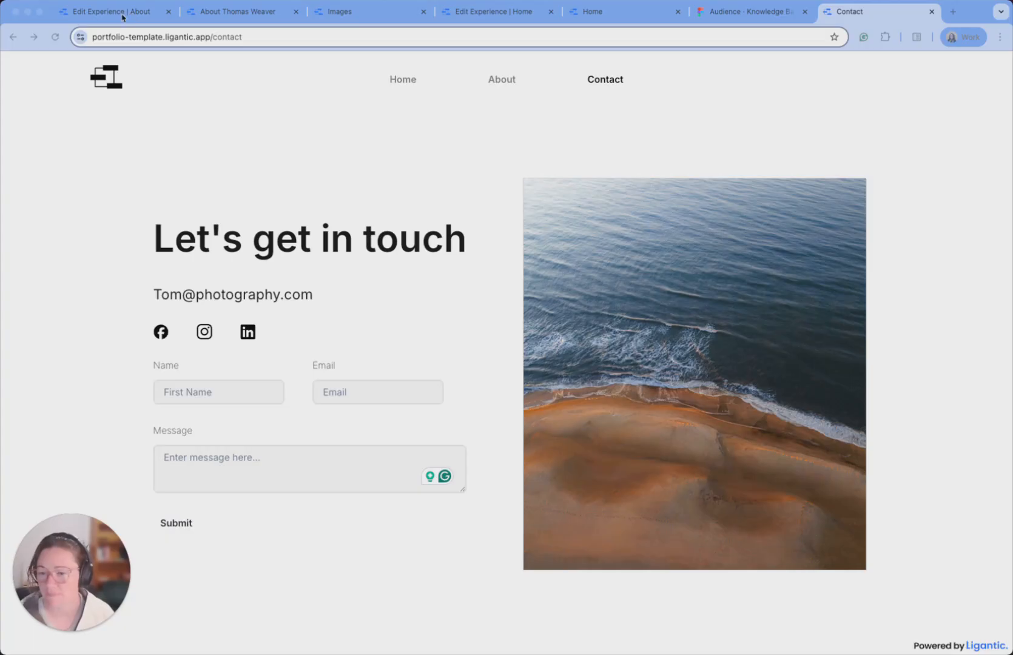
From the Portfolio Demo overview, start a new schema named 'Contact'.
{"action": "left_click", "coordinate": [102, 13]}
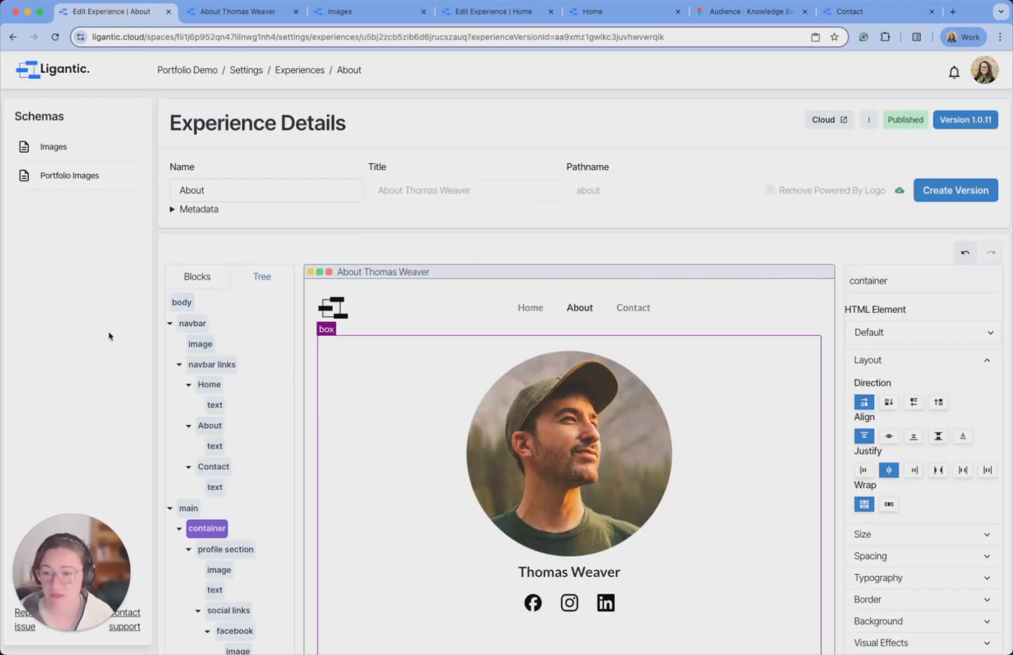
{"action": "left_click", "coordinate": [183, 71]}
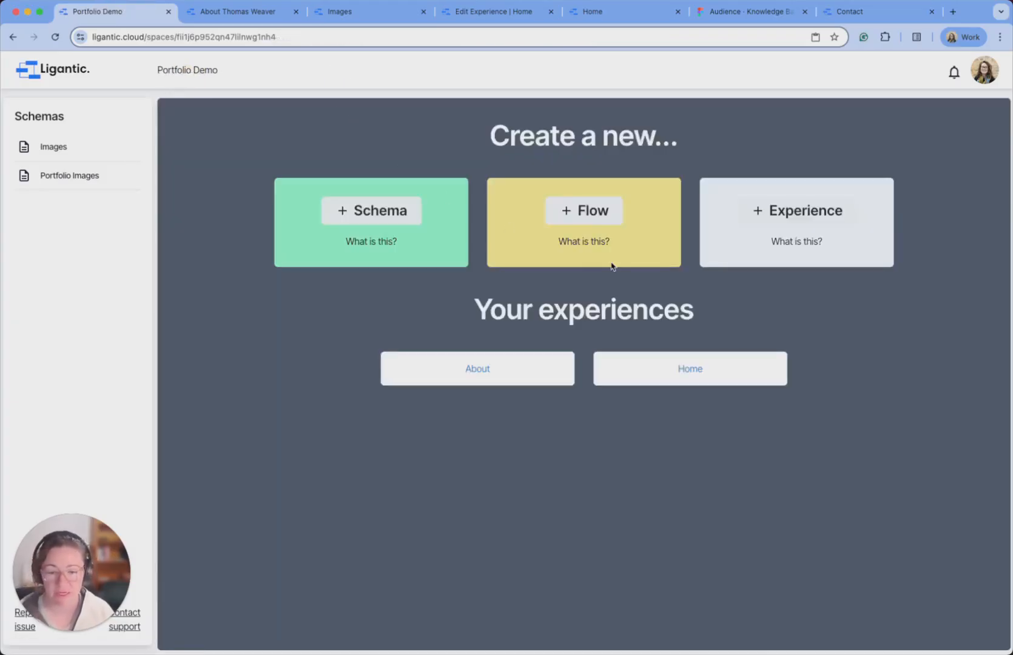
{"action": "left_click", "coordinate": [400, 218]}
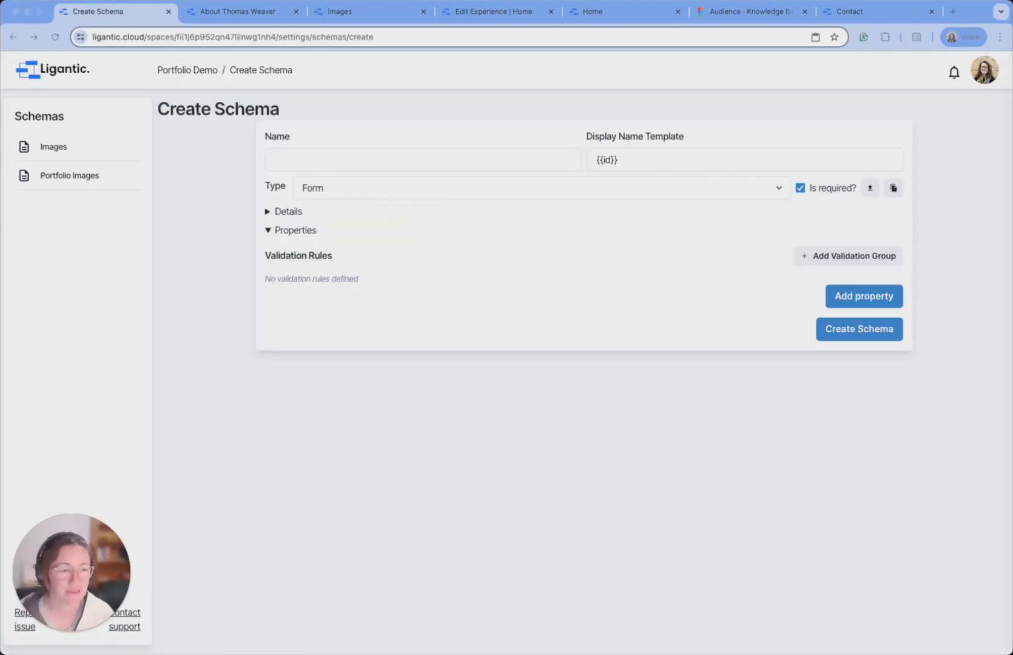
{"action": "left_click", "coordinate": [441, 158]}
{"action": "type", "text": "Contact Form"}
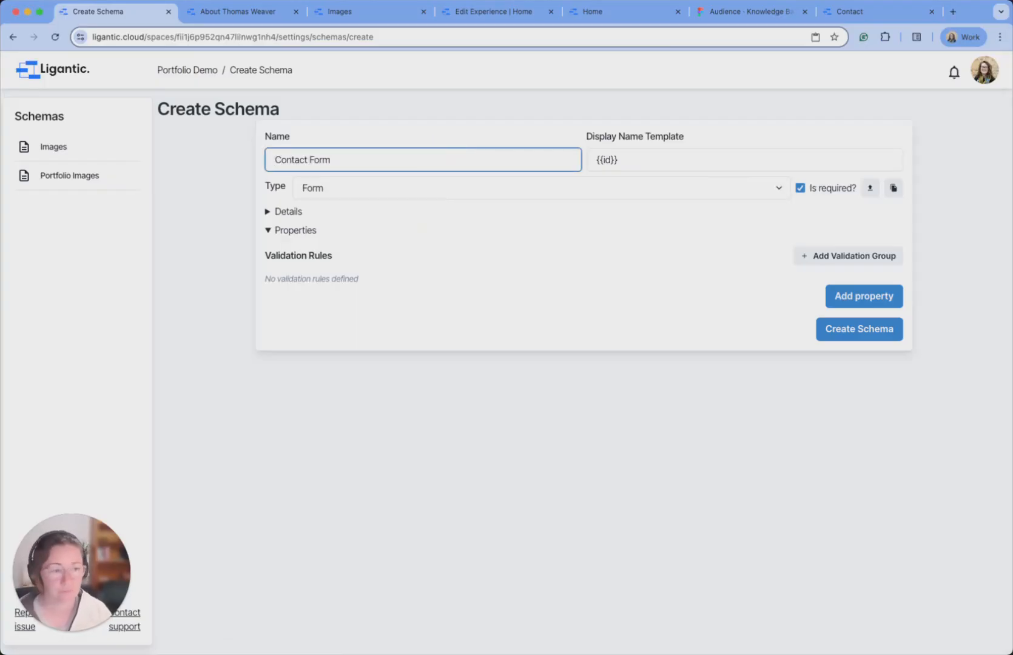
Add three properties to the schema, naming the second one Email.
{"action": "left_click", "coordinate": [864, 298]}
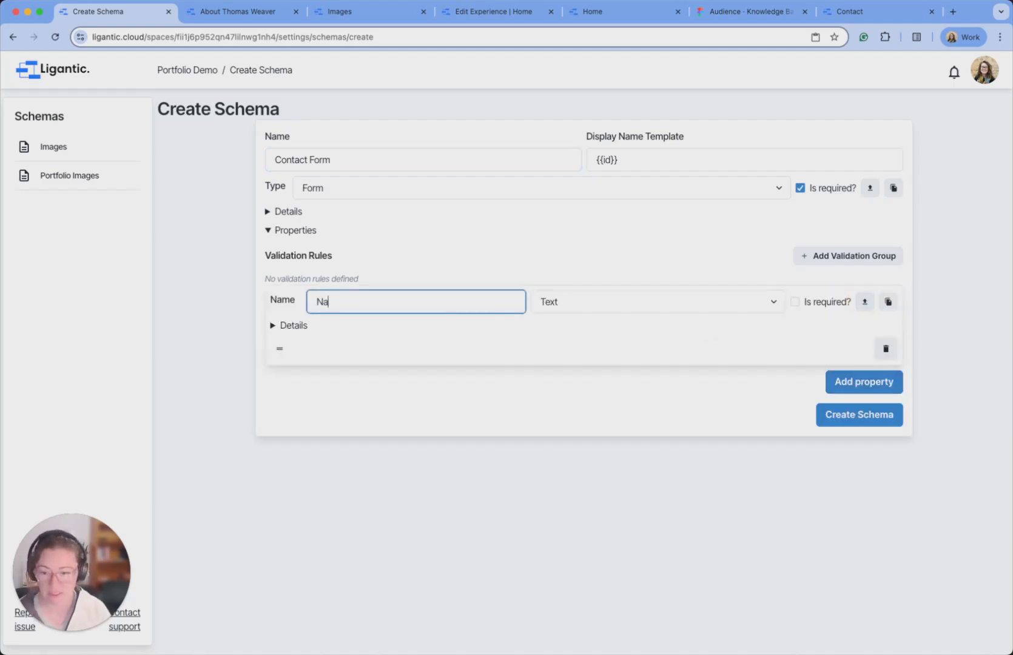
{"action": "left_click", "coordinate": [839, 377]}
{"action": "left_click", "coordinate": [484, 384]}
{"action": "type", "text": "Email"}
{"action": "left_click", "coordinate": [860, 468]}
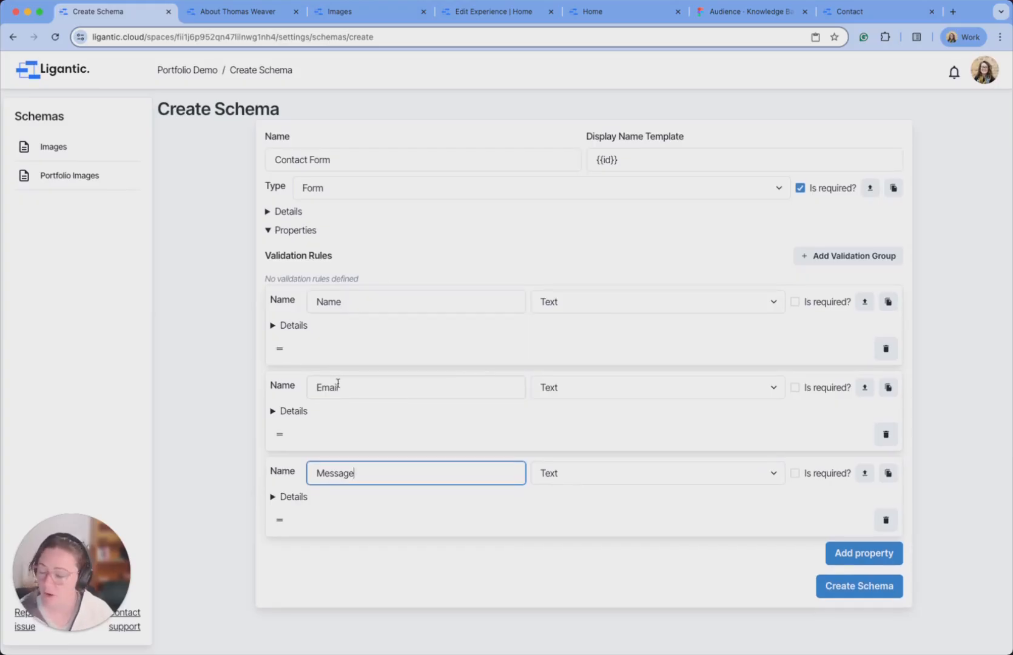
Set the Message property's display to Textarea, then create the schema.
{"action": "left_click", "coordinate": [279, 497]}
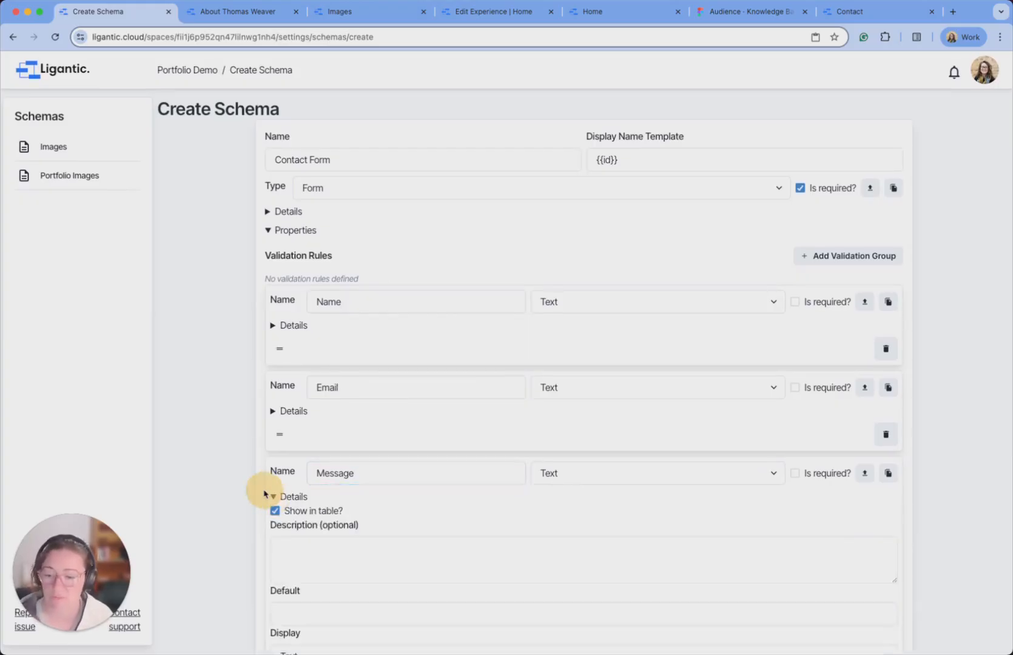
{"action": "scroll", "coordinate": [225, 480], "scroll_direction": "down", "scroll_amount": 3}
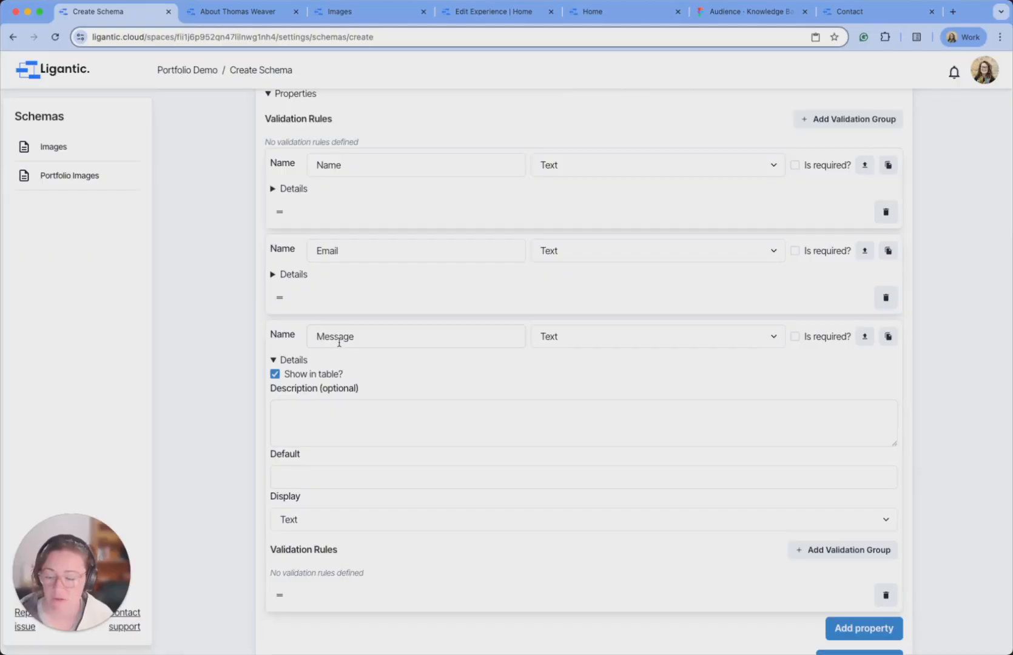
{"action": "left_click", "coordinate": [862, 13]}
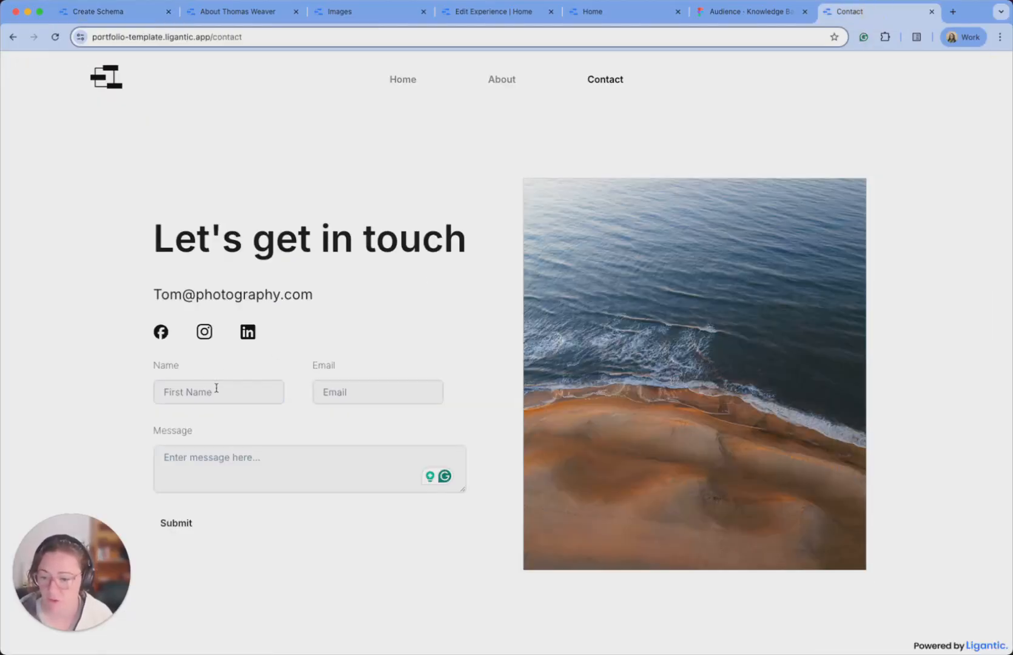
{"action": "left_click", "coordinate": [102, 12]}
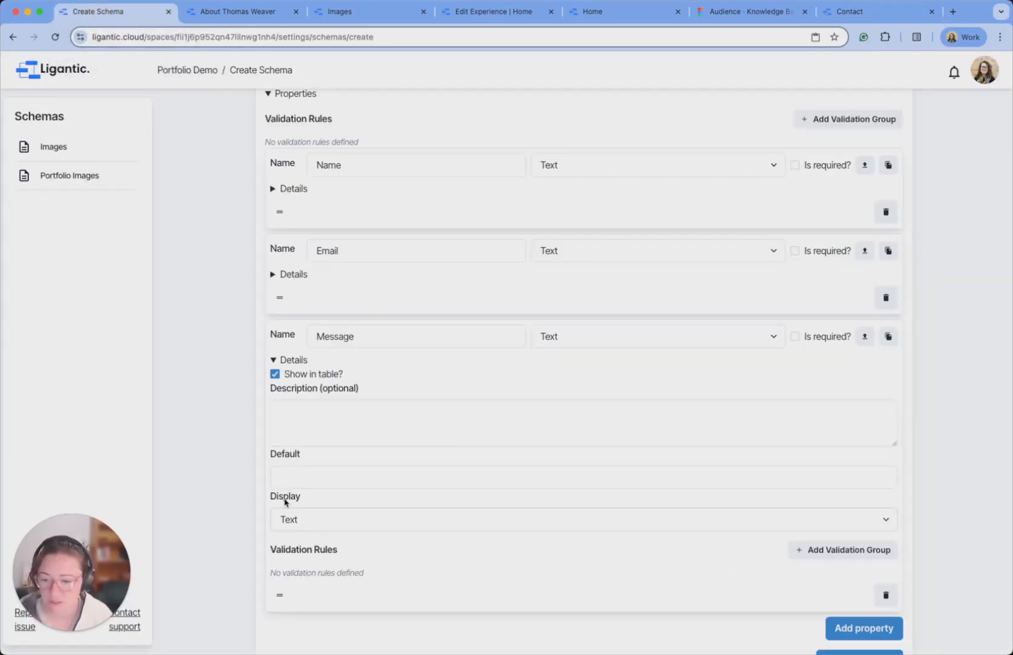
{"action": "left_click", "coordinate": [313, 523]}
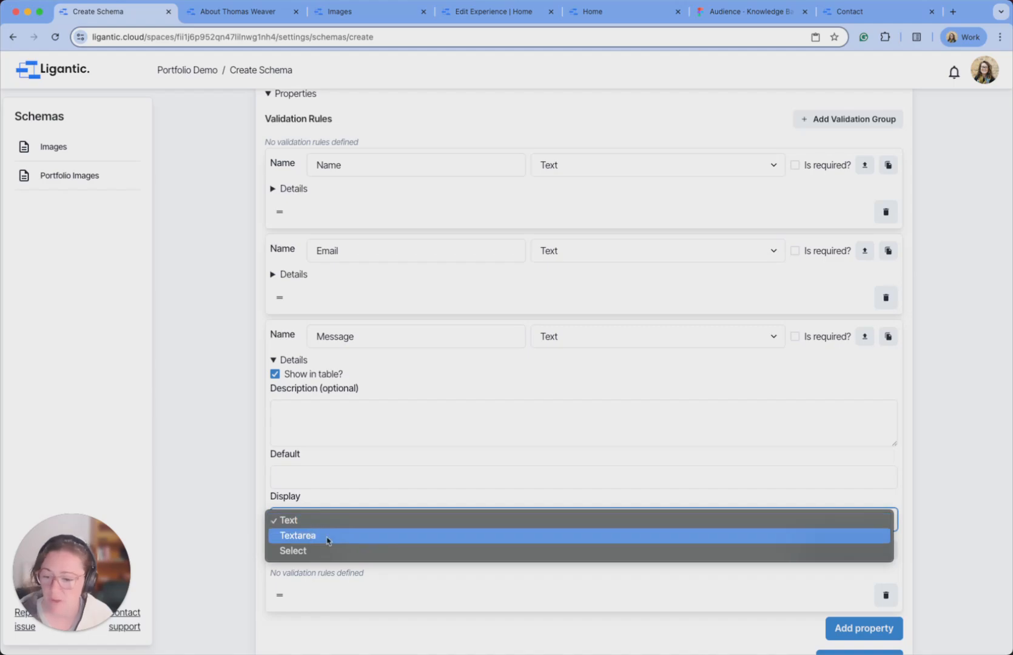
{"action": "left_click", "coordinate": [332, 539]}
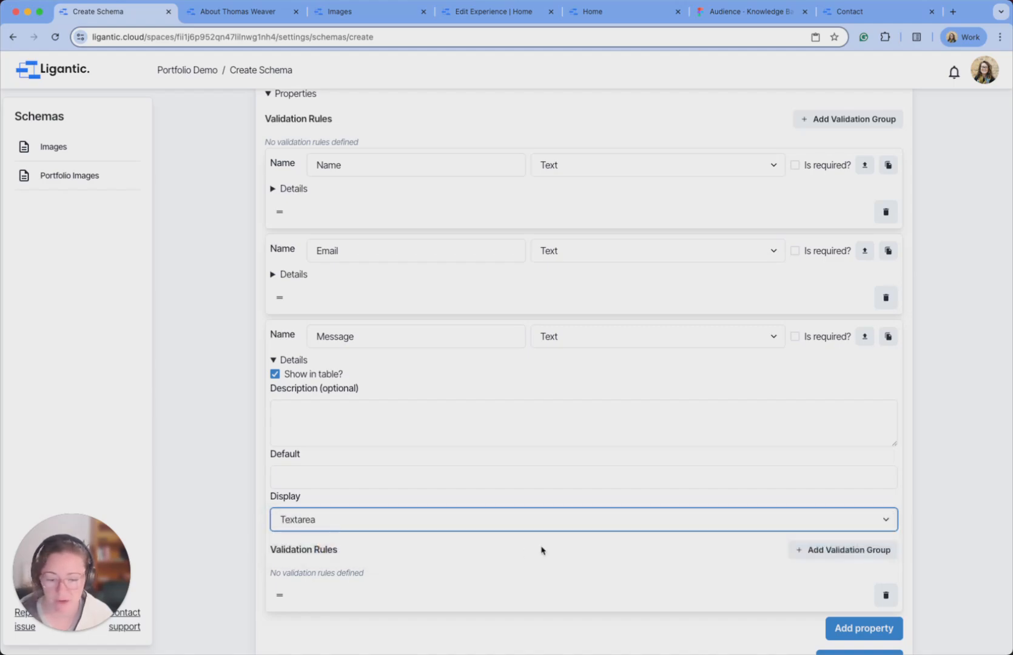
{"action": "scroll", "coordinate": [862, 614], "scroll_direction": "down", "scroll_amount": 1}
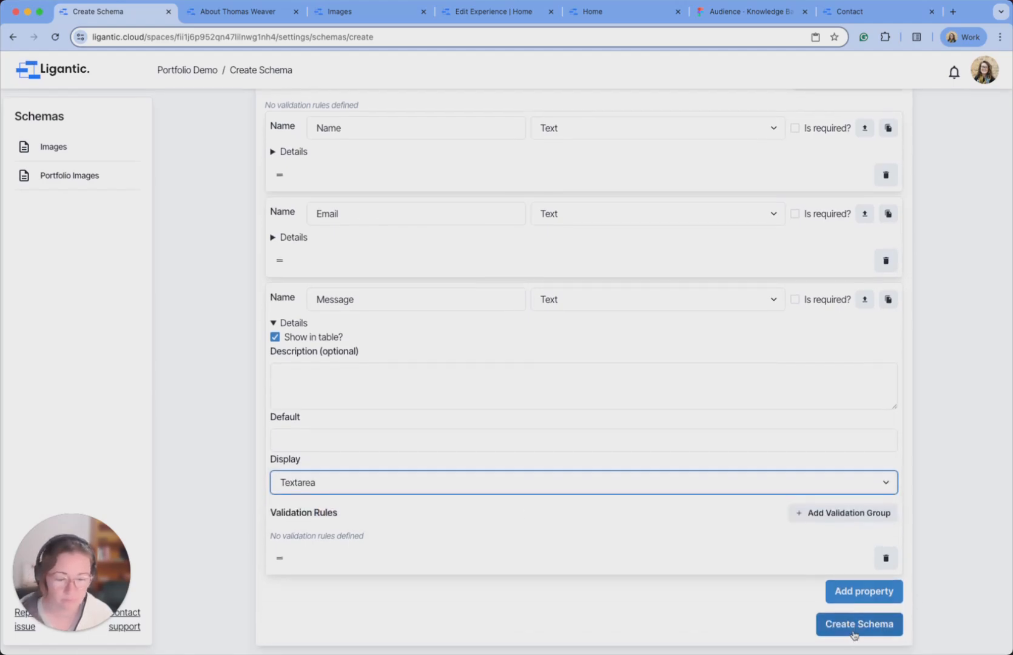
{"action": "left_click", "coordinate": [852, 637]}
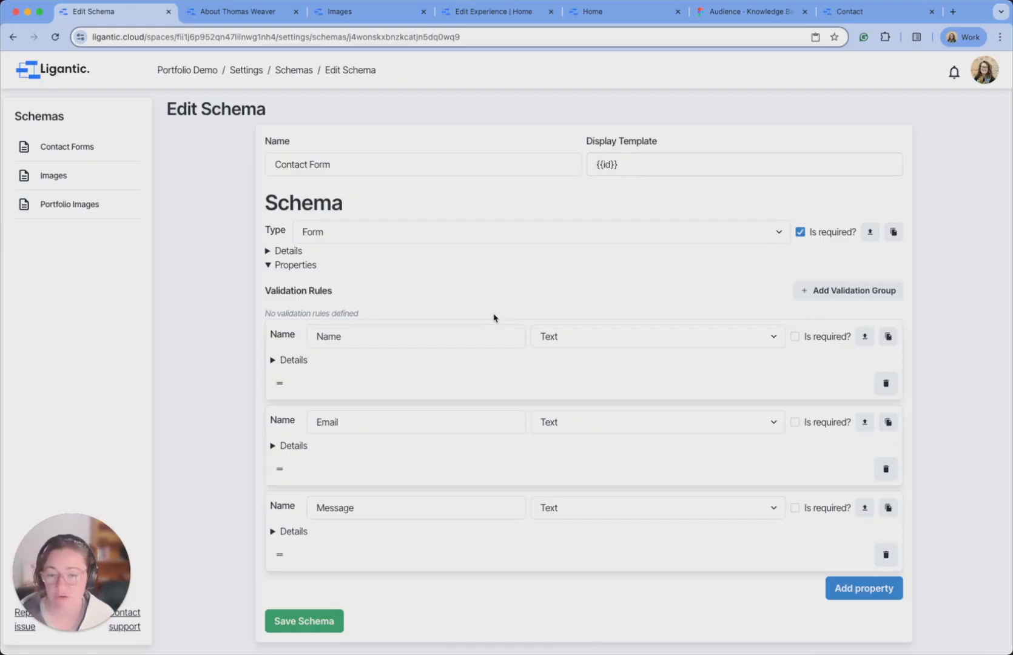
Change the display template to {{Name}} and save the Contact Form schema.
{"action": "left_click_drag", "start_coordinate": [361, 337], "coordinate": [310, 333]}
{"action": "left_click", "coordinate": [599, 163]}
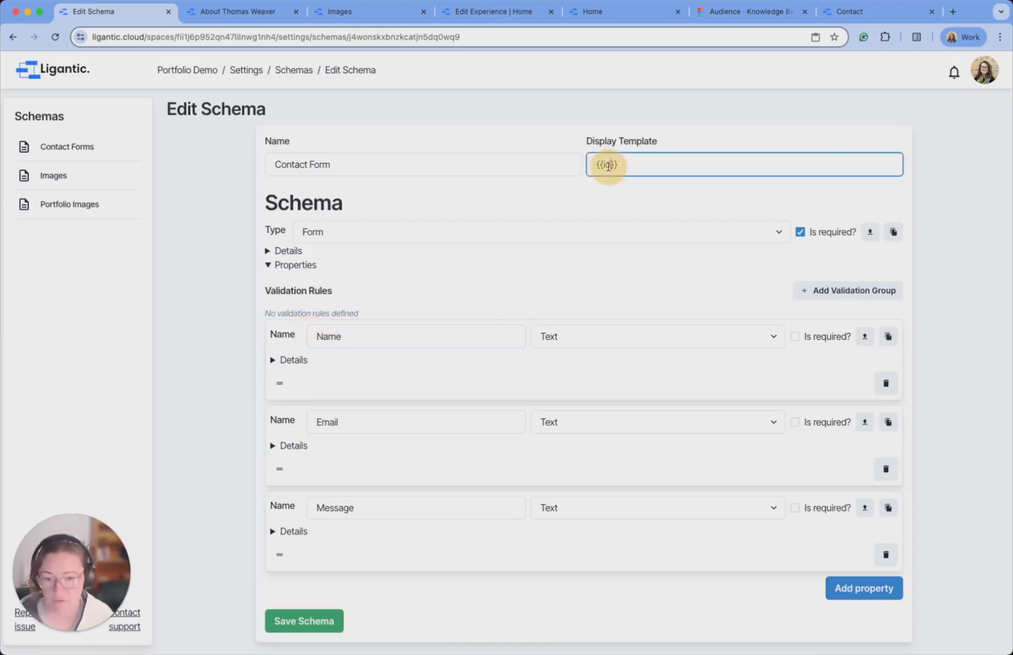
{"action": "left_click", "coordinate": [607, 164]}
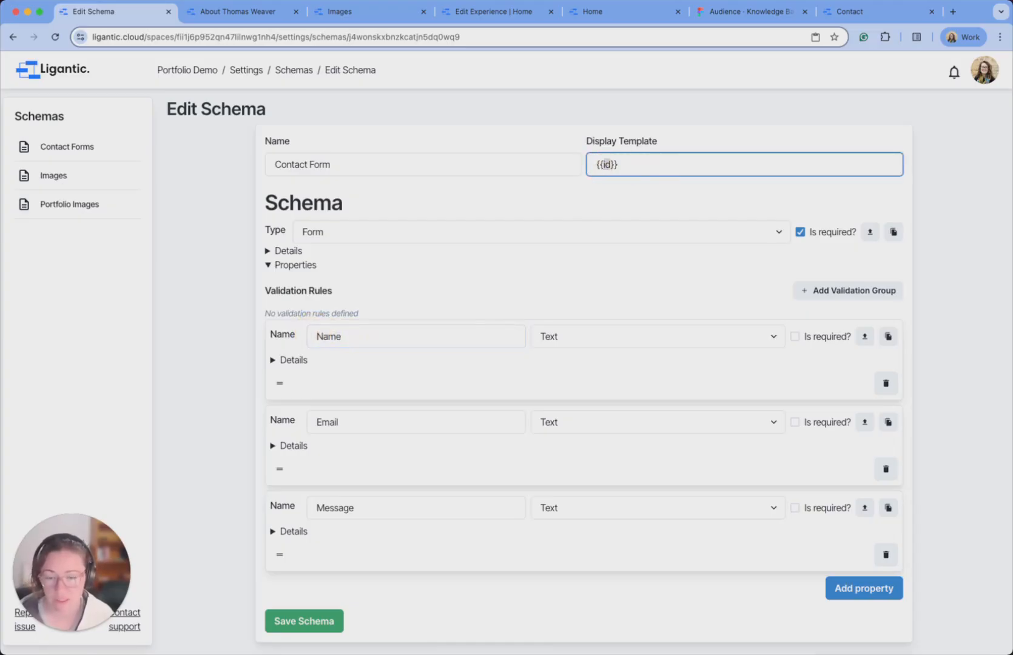
{"action": "type", "text": "Name"}
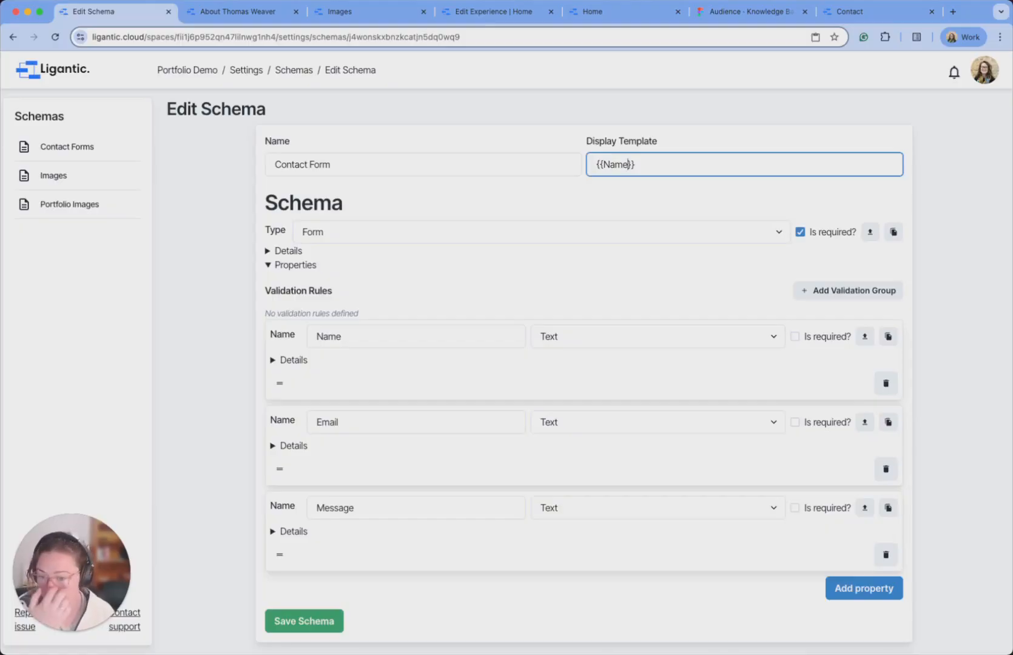
{"action": "left_click", "coordinate": [322, 622]}
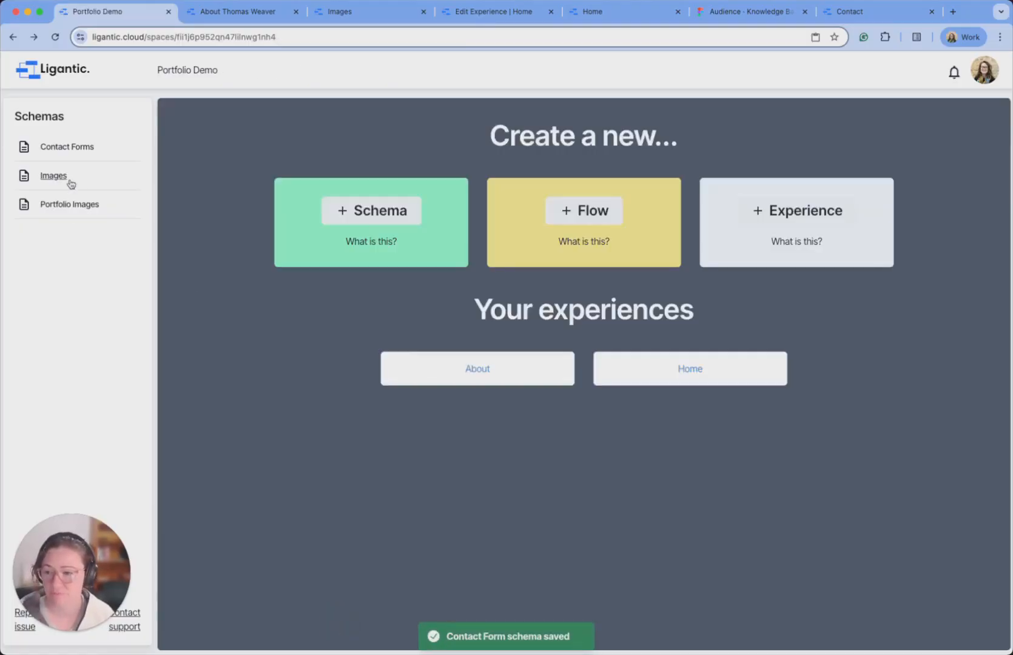
After checking the Contact Forms list, create a 'Contact' experience titled with the portfolio owner's name.
{"action": "left_click", "coordinate": [67, 150]}
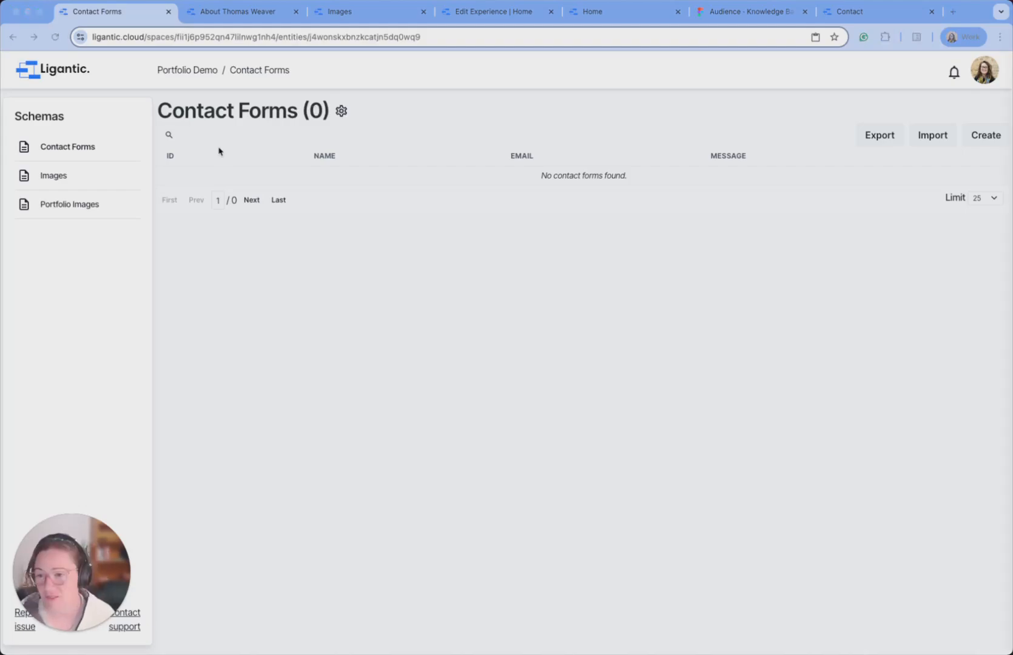
{"action": "left_click", "coordinate": [181, 71]}
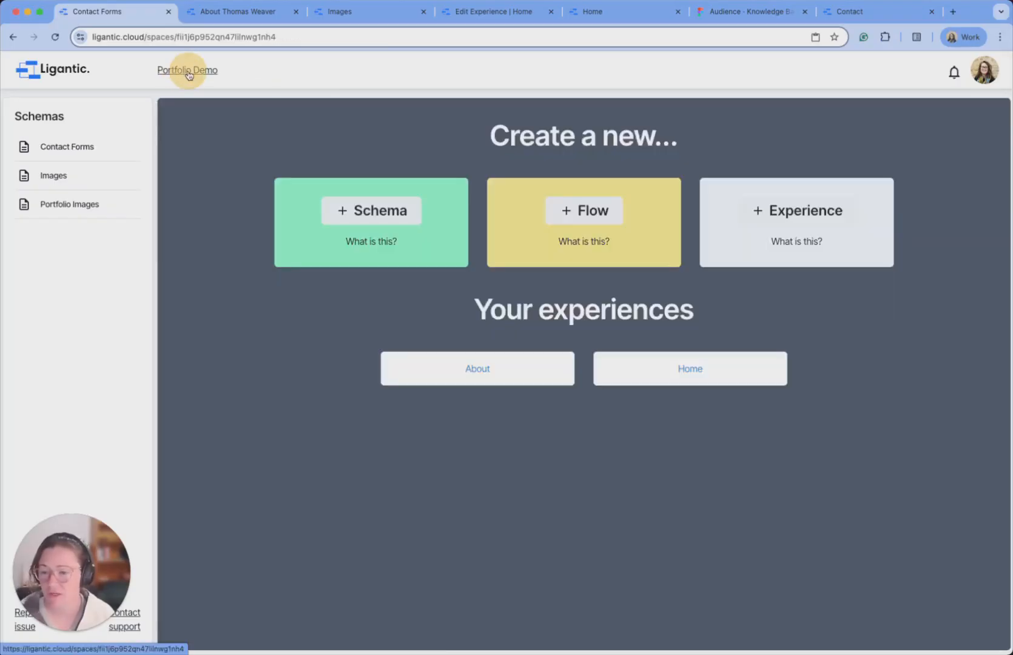
{"action": "left_click", "coordinate": [803, 218]}
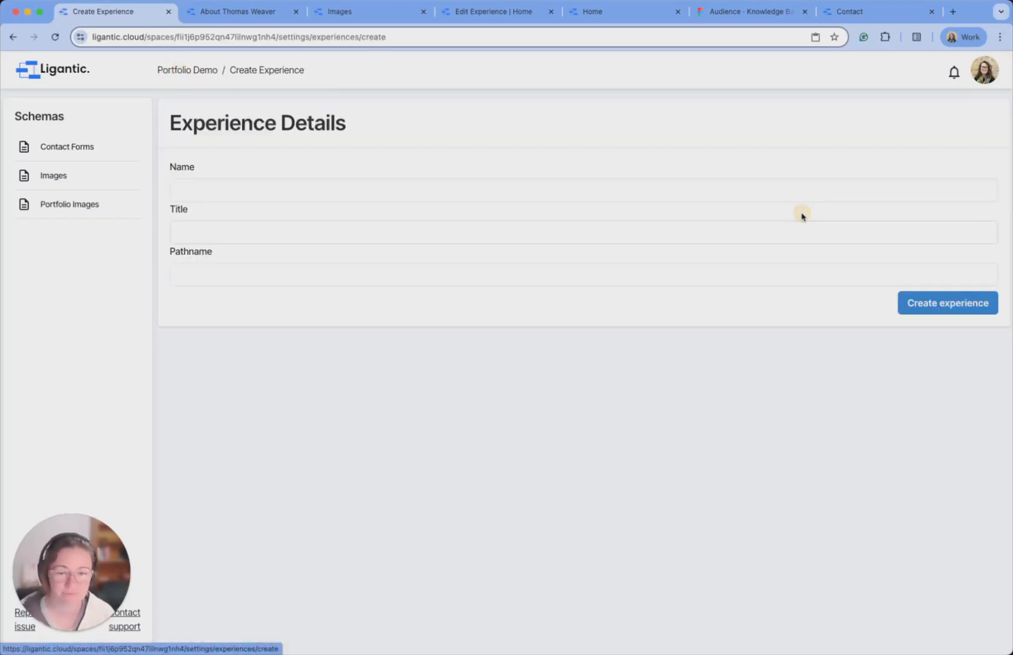
{"action": "left_click", "coordinate": [464, 182]}
{"action": "type", "text": "Contact"}
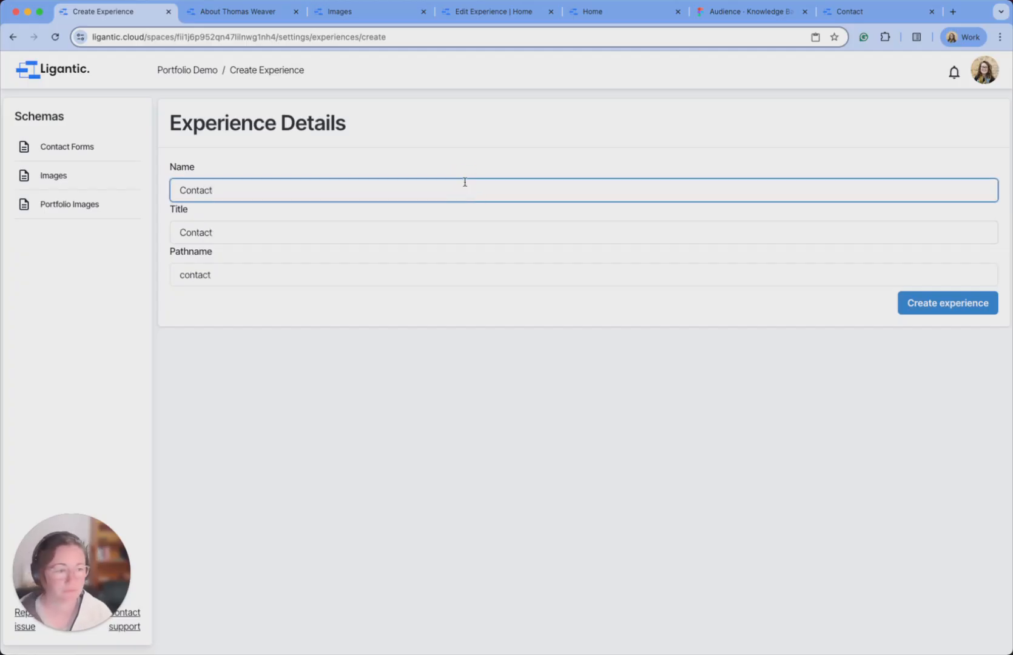
{"action": "key", "text": "Tab"}
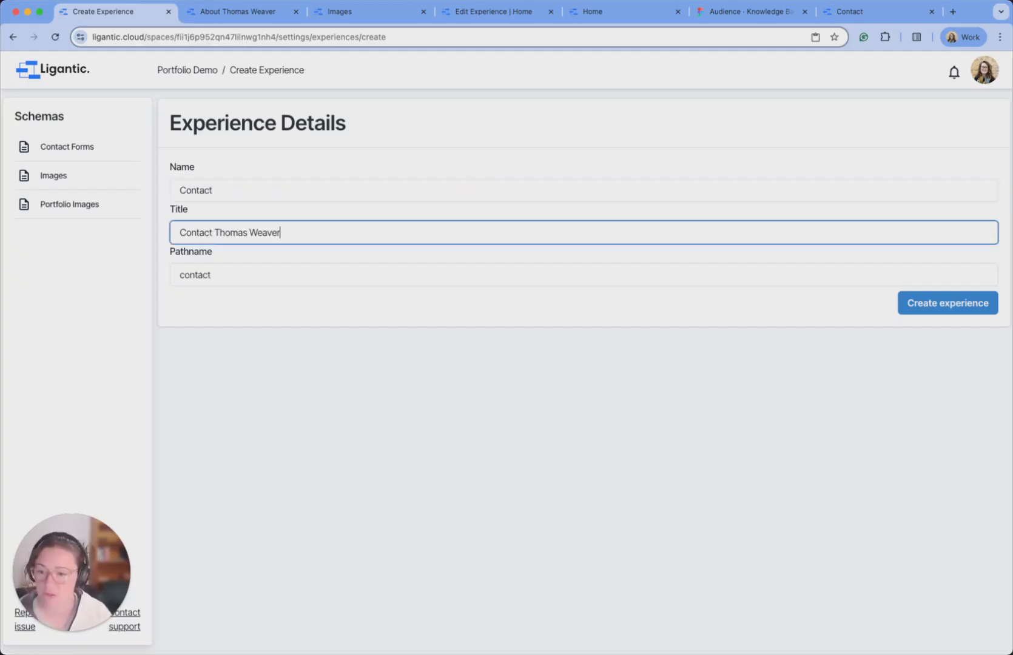
{"action": "left_click", "coordinate": [950, 303]}
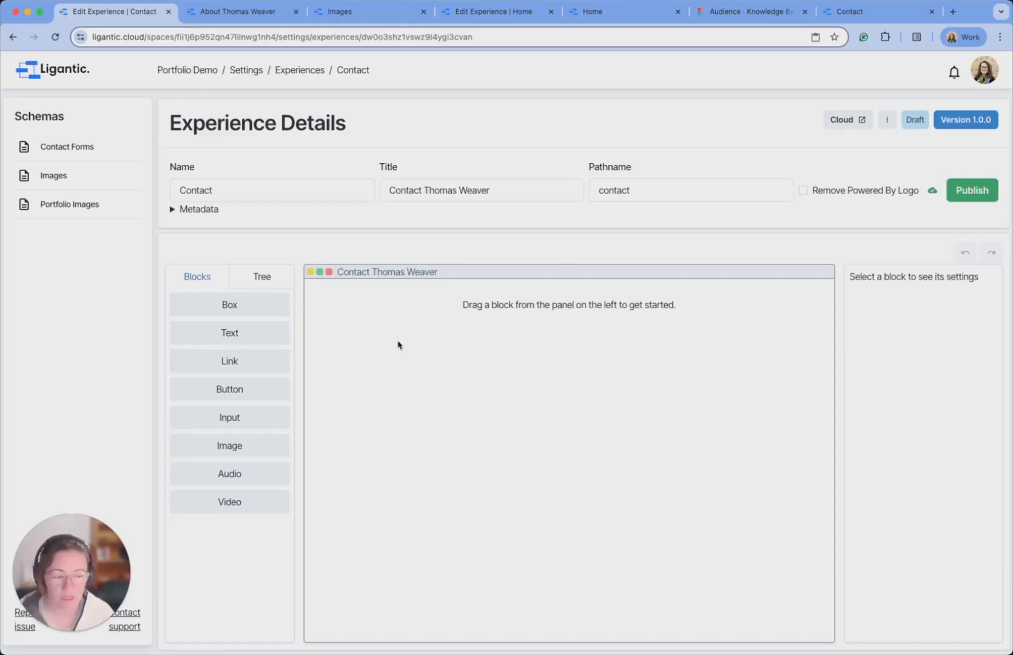
Add an empty Box to the Contact page and open the About experience in a new tab.
{"action": "left_click_drag", "start_coordinate": [231, 305], "coordinate": [477, 312]}
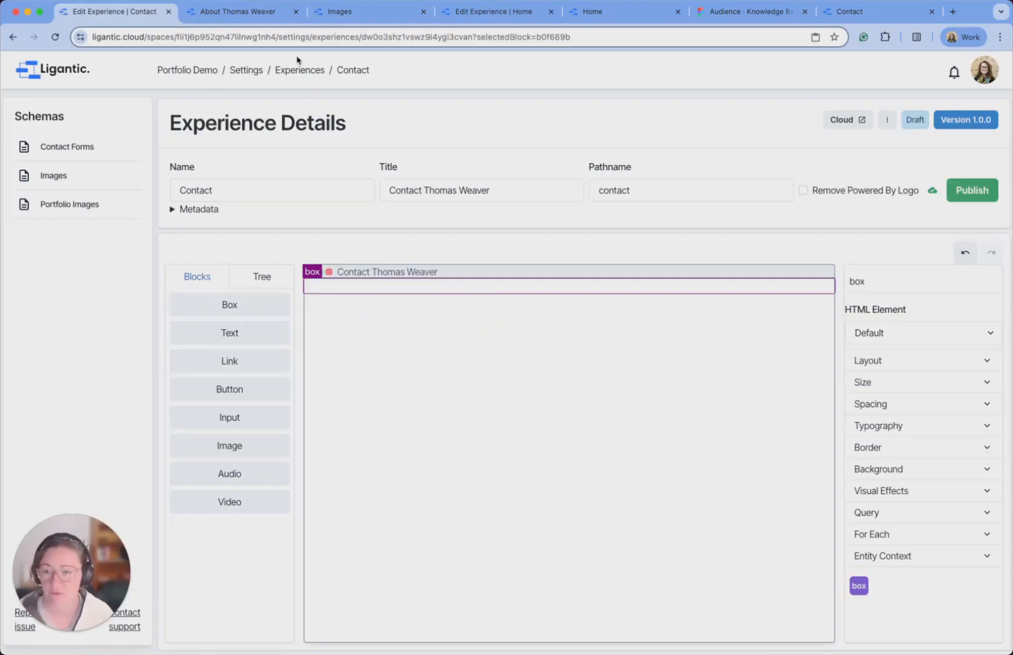
{"action": "right_click", "coordinate": [292, 72]}
{"action": "left_click", "coordinate": [313, 77]}
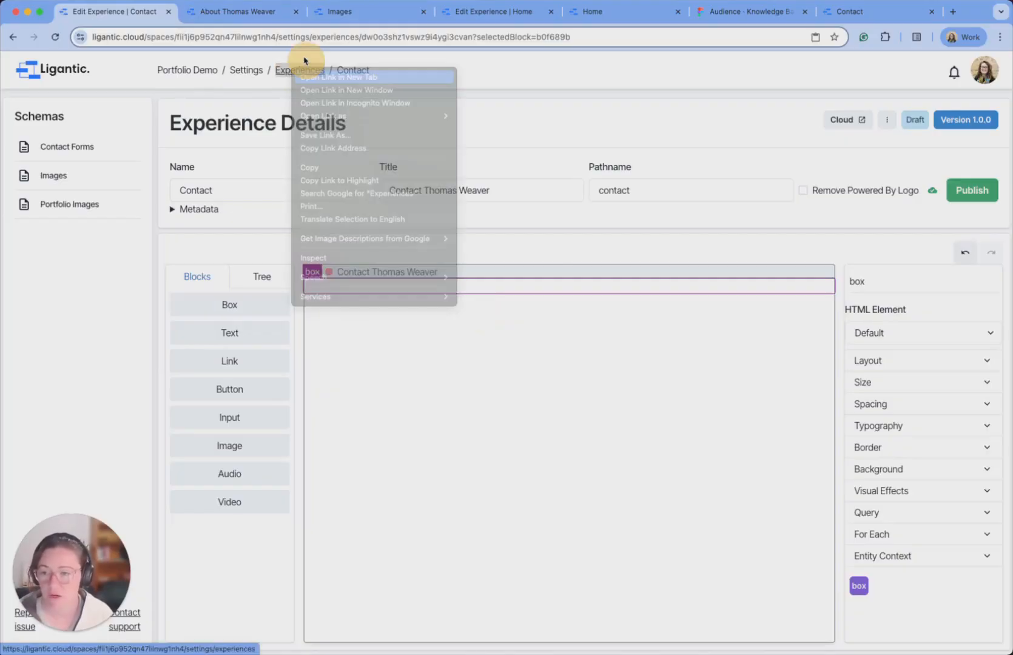
{"action": "left_click", "coordinate": [241, 17]}
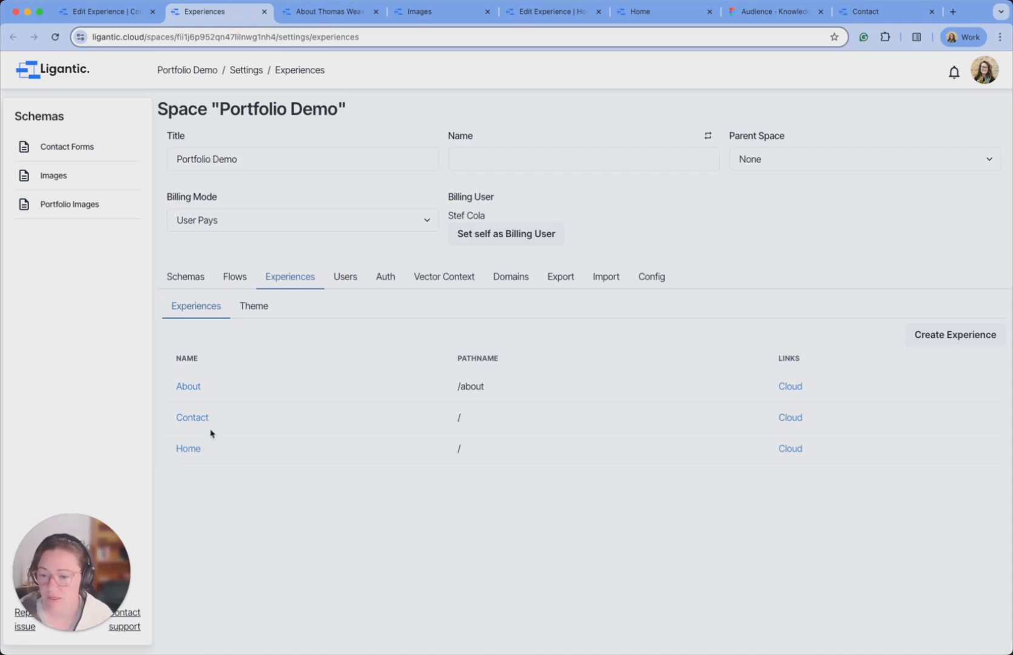
{"action": "left_click", "coordinate": [189, 388]}
Copy the About page's body block and paste it into the Contact page's box.
{"action": "left_click", "coordinate": [181, 302]}
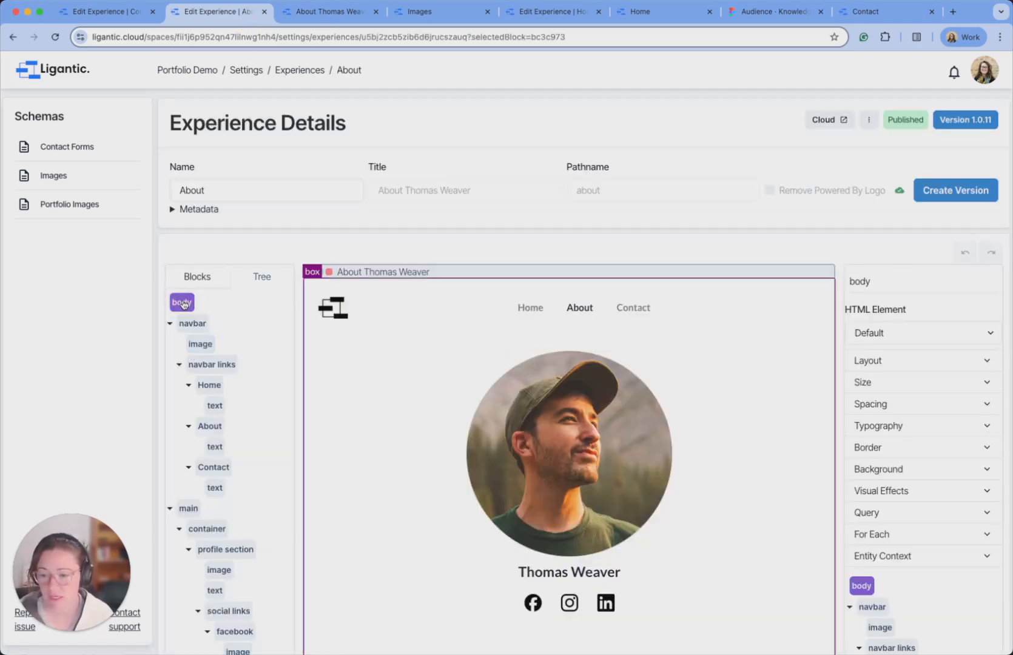
{"action": "right_click", "coordinate": [181, 302]}
{"action": "left_click", "coordinate": [219, 339]}
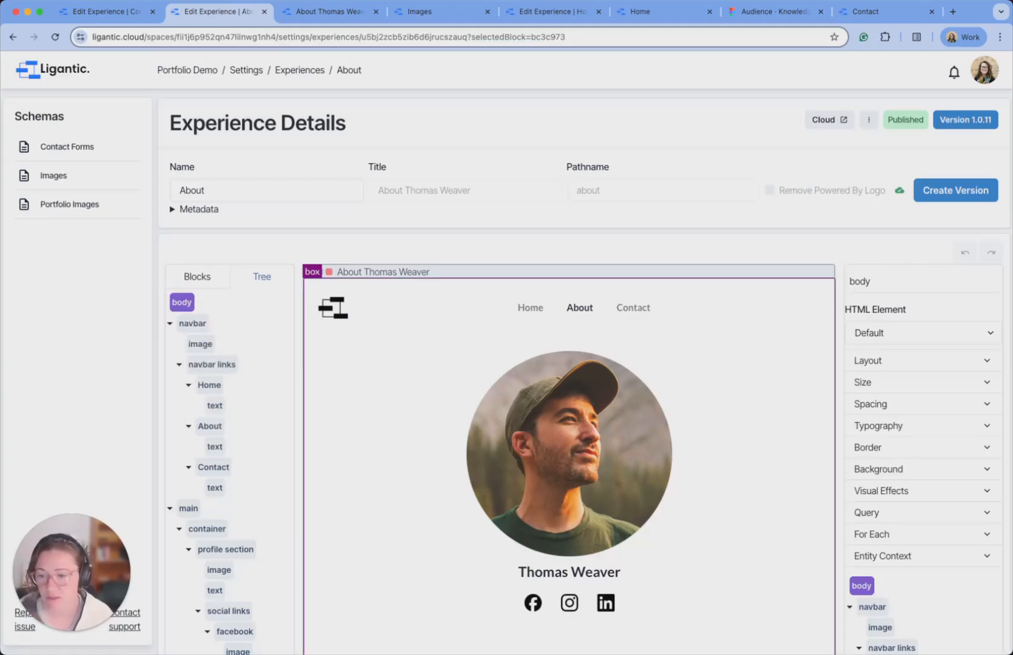
{"action": "left_click", "coordinate": [110, 10]}
{"action": "left_click", "coordinate": [266, 279]}
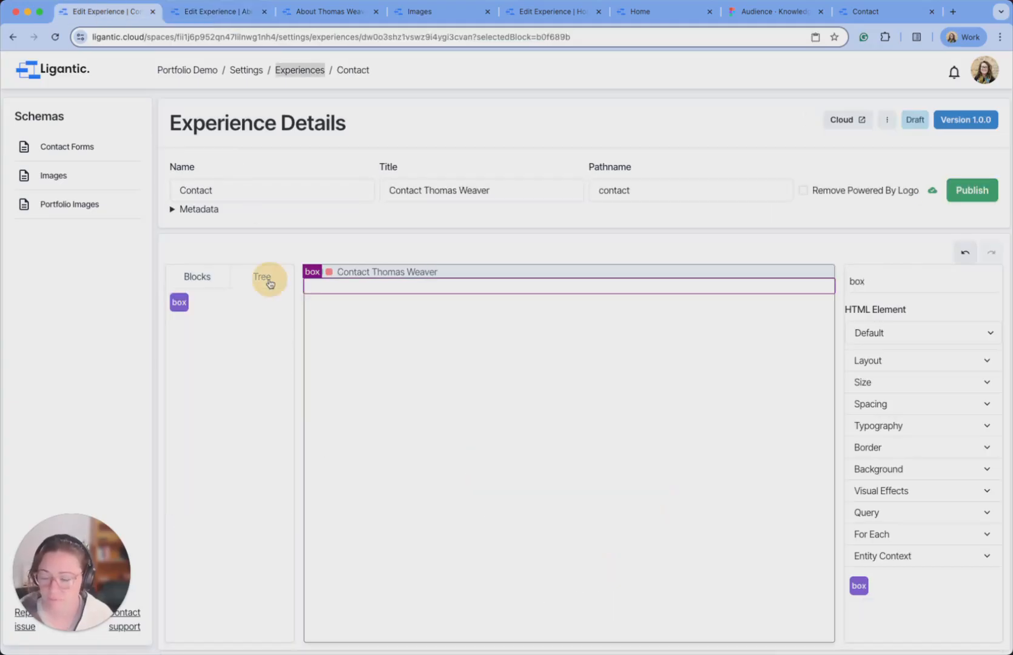
{"action": "right_click", "coordinate": [177, 305]}
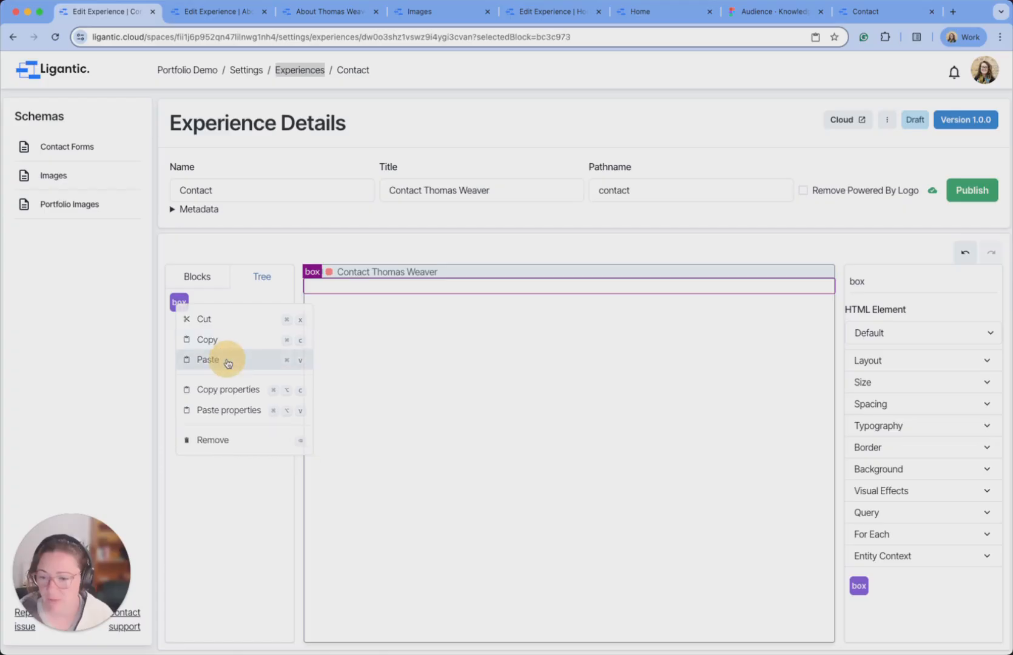
{"action": "left_click", "coordinate": [229, 359]}
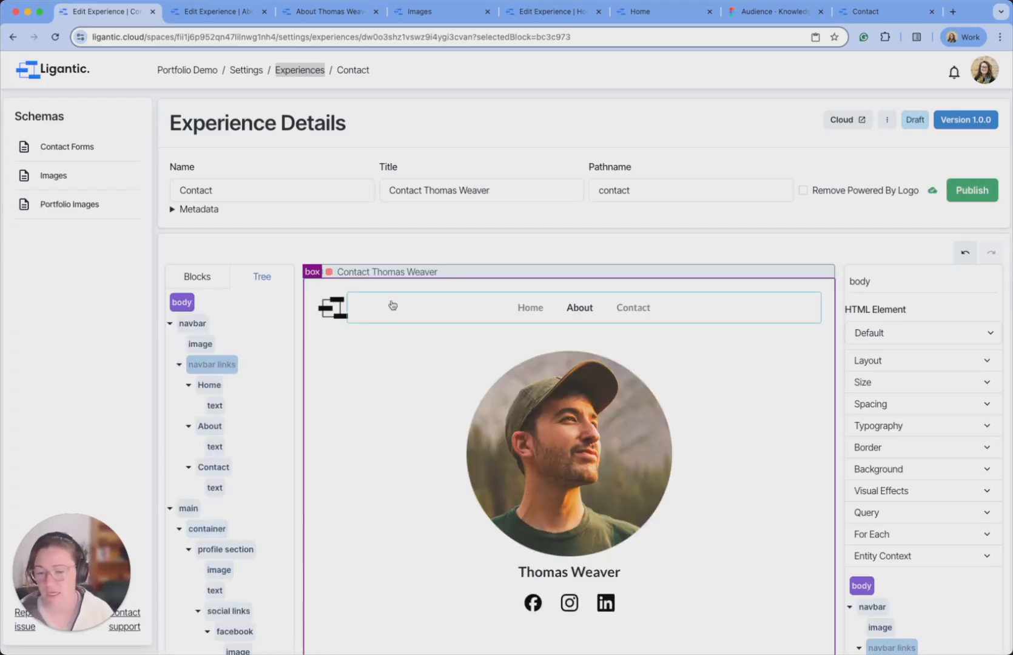
Give the About navbar text the grey colour by pasting its hex value.
{"action": "scroll", "coordinate": [611, 274], "scroll_direction": "down", "scroll_amount": 1}
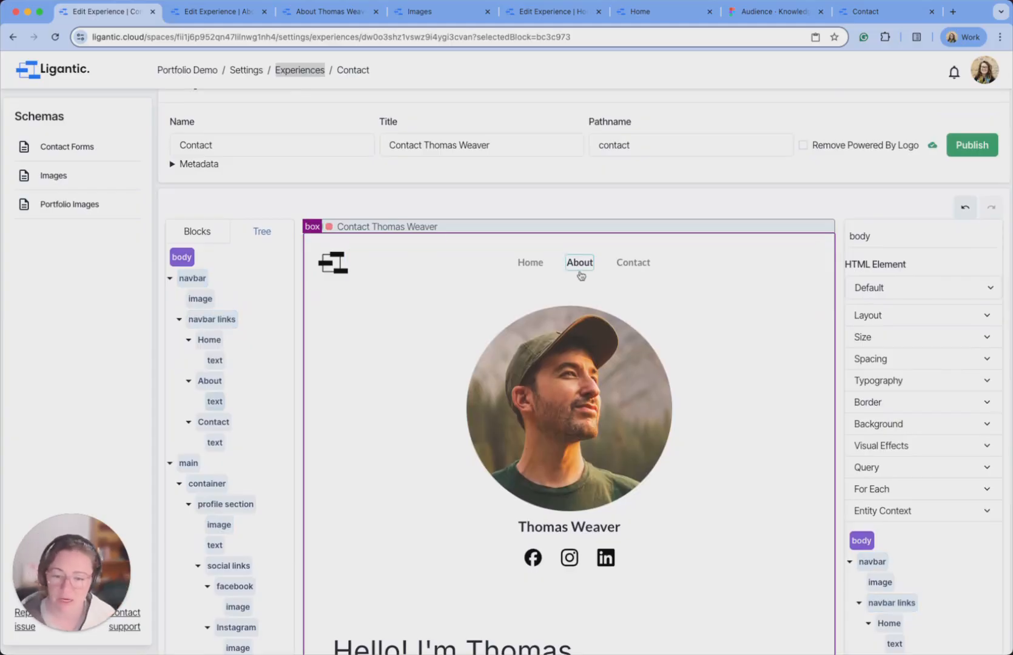
{"action": "left_click", "coordinate": [636, 264]}
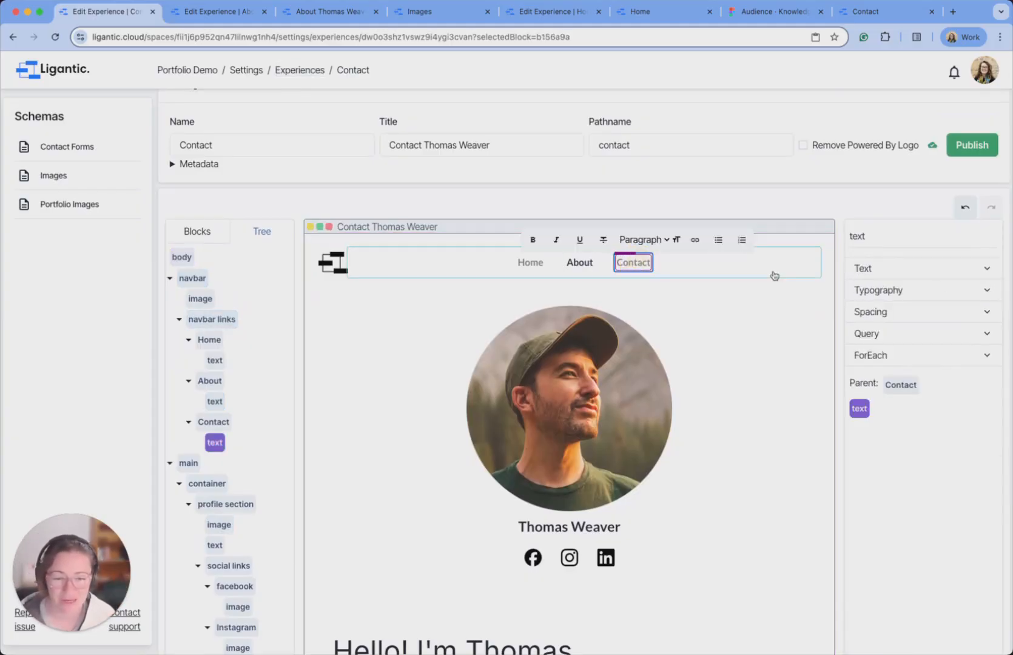
{"action": "left_click", "coordinate": [948, 290]}
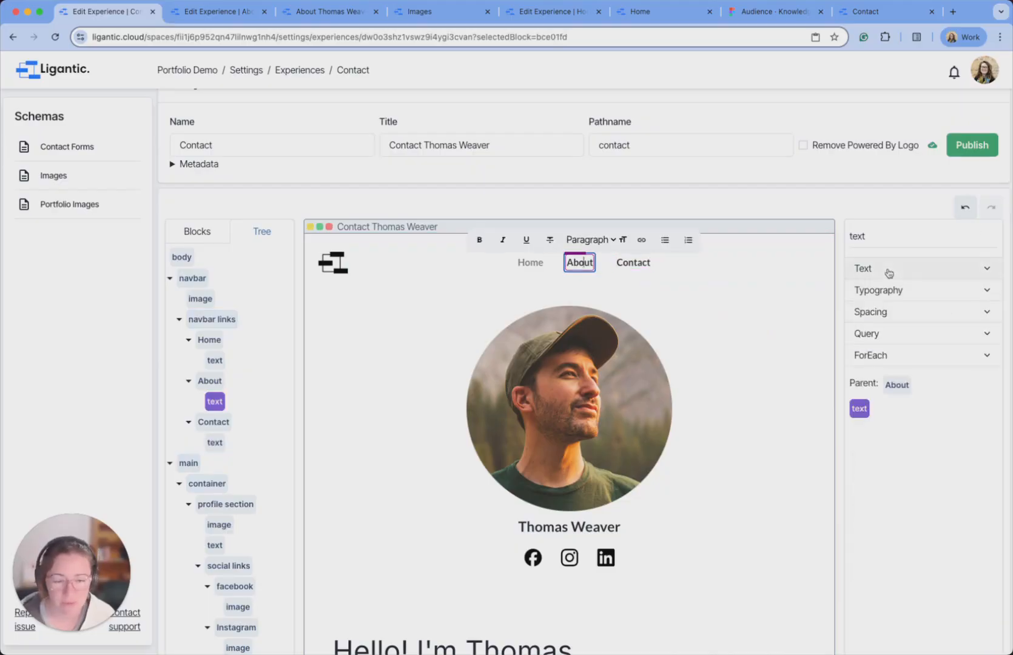
{"action": "left_click", "coordinate": [891, 275]}
{"action": "left_click", "coordinate": [891, 275]}
{"action": "left_click", "coordinate": [902, 293]}
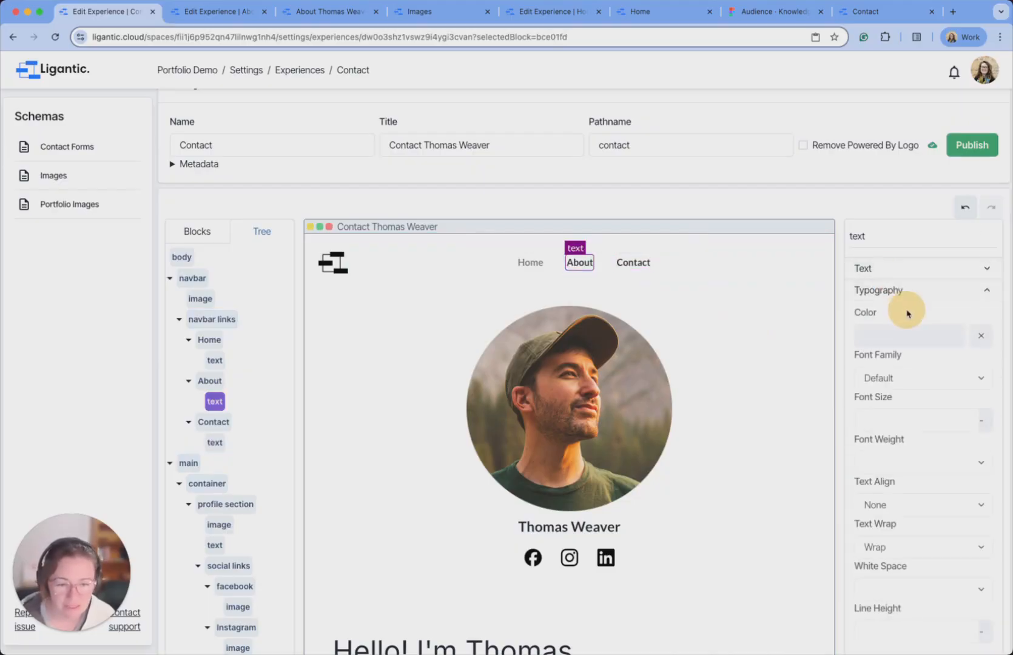
{"action": "left_click", "coordinate": [909, 348]}
{"action": "double_click", "coordinate": [899, 471]}
{"action": "key", "text": "super+v"}
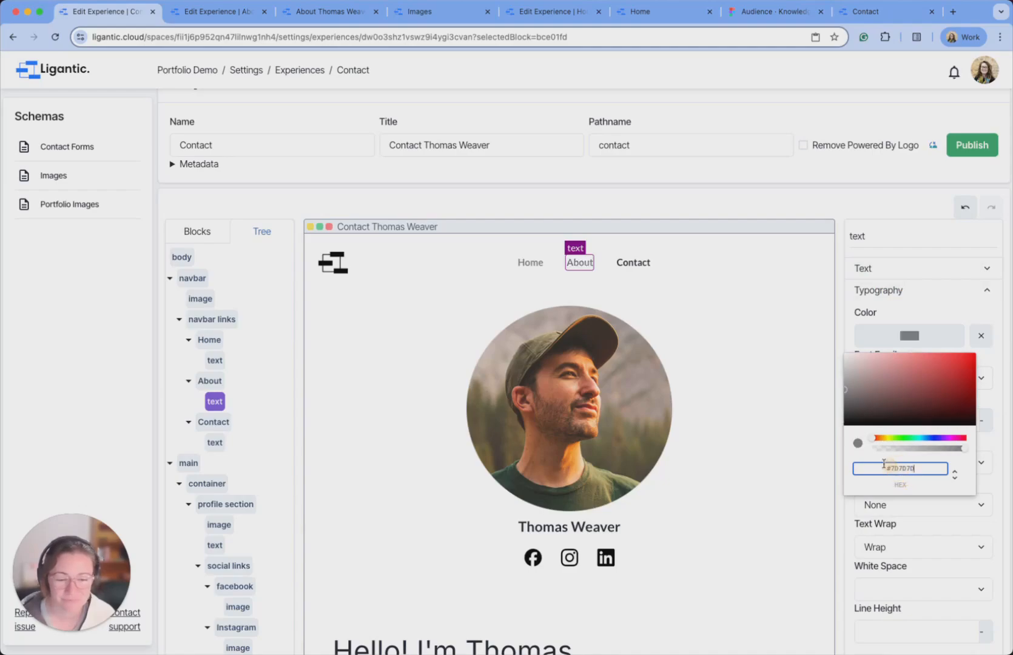
{"action": "left_click", "coordinate": [767, 376]}
Point the Contact nav link at the Contact experience and verify the About and Home link targets.
{"action": "left_click", "coordinate": [648, 265]}
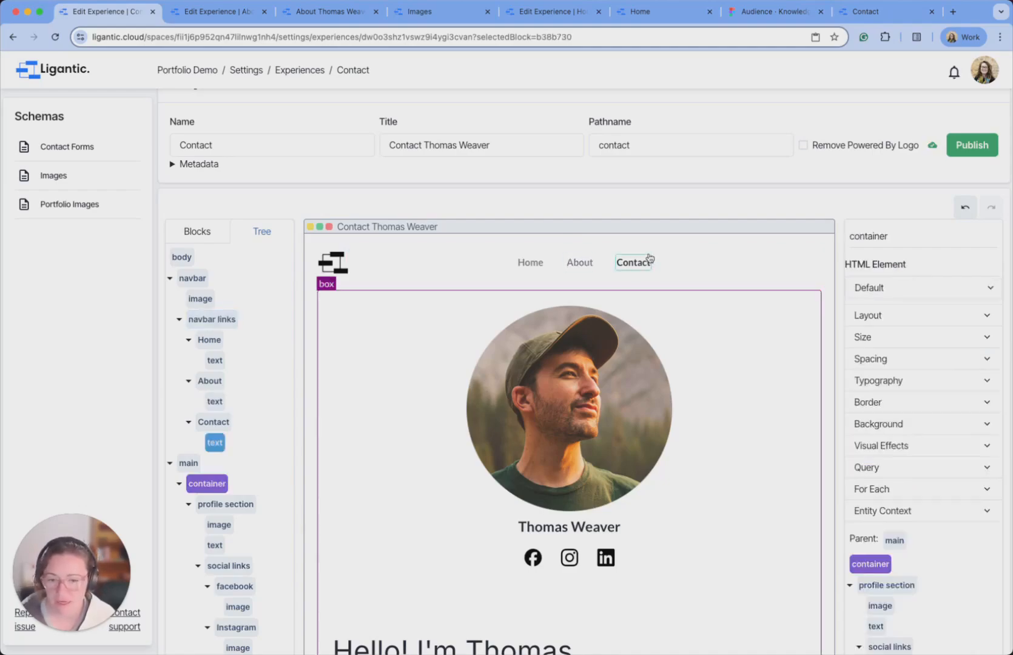
{"action": "left_click", "coordinate": [898, 384]}
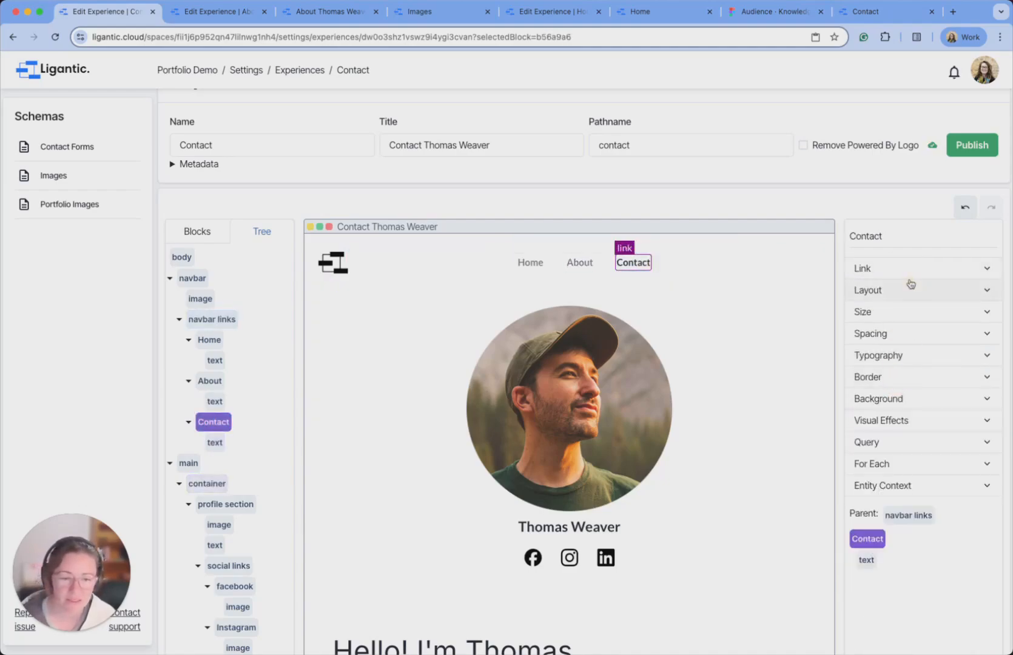
{"action": "left_click", "coordinate": [910, 270]}
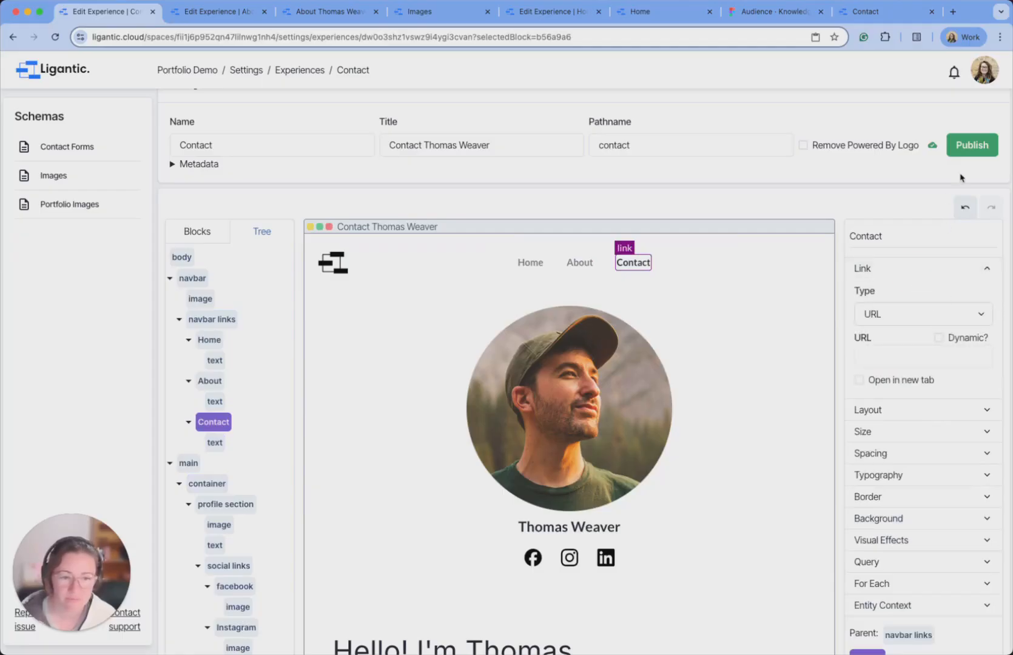
{"action": "left_click", "coordinate": [960, 316]}
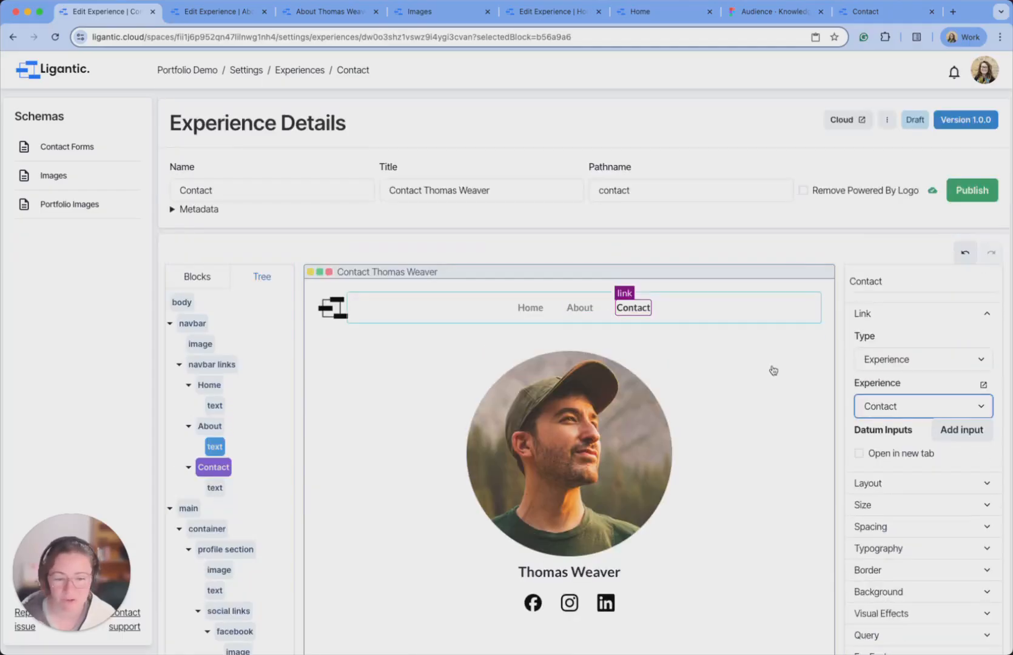
{"action": "left_click", "coordinate": [215, 426]}
{"action": "left_click", "coordinate": [965, 313]}
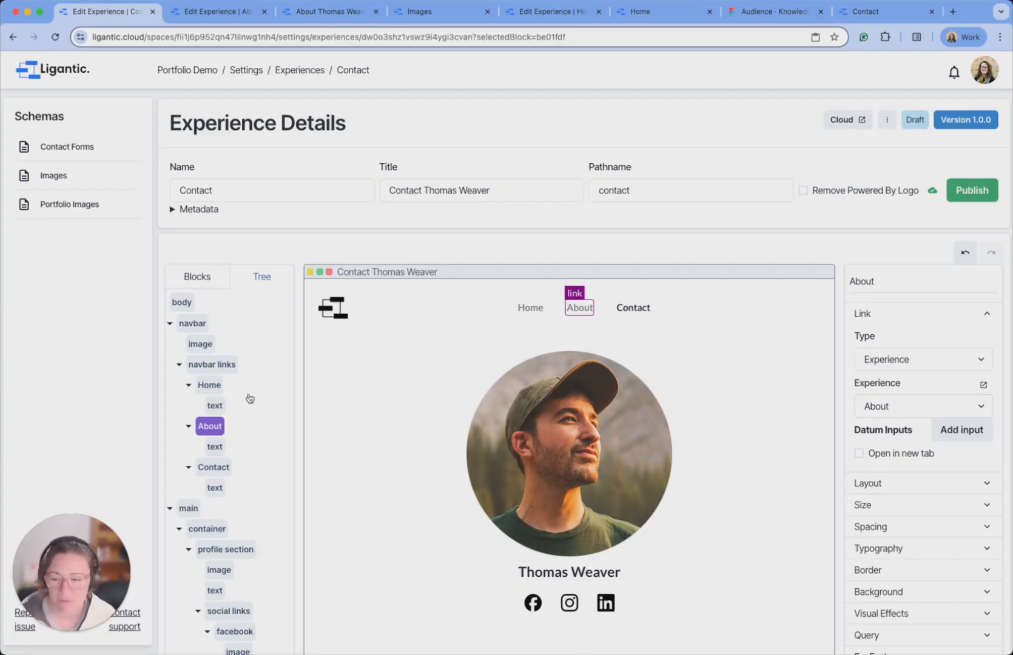
{"action": "left_click", "coordinate": [209, 384]}
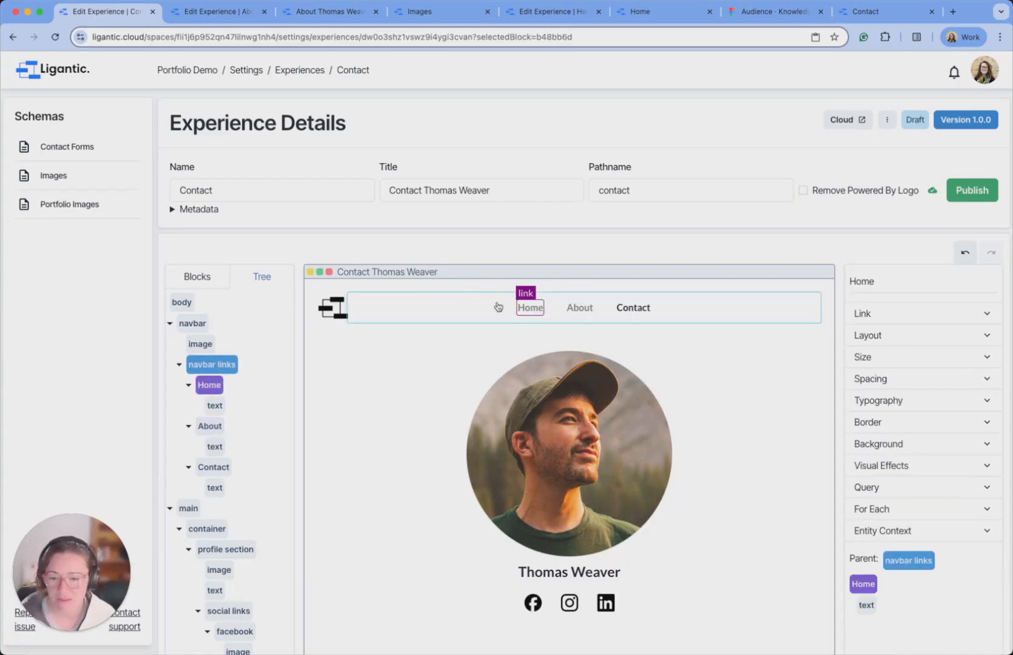
{"action": "left_click", "coordinate": [904, 320]}
Publish the Contact page and view the live 'Let's get in touch' page.
{"action": "scroll", "coordinate": [840, 198], "scroll_direction": "down", "scroll_amount": 2}
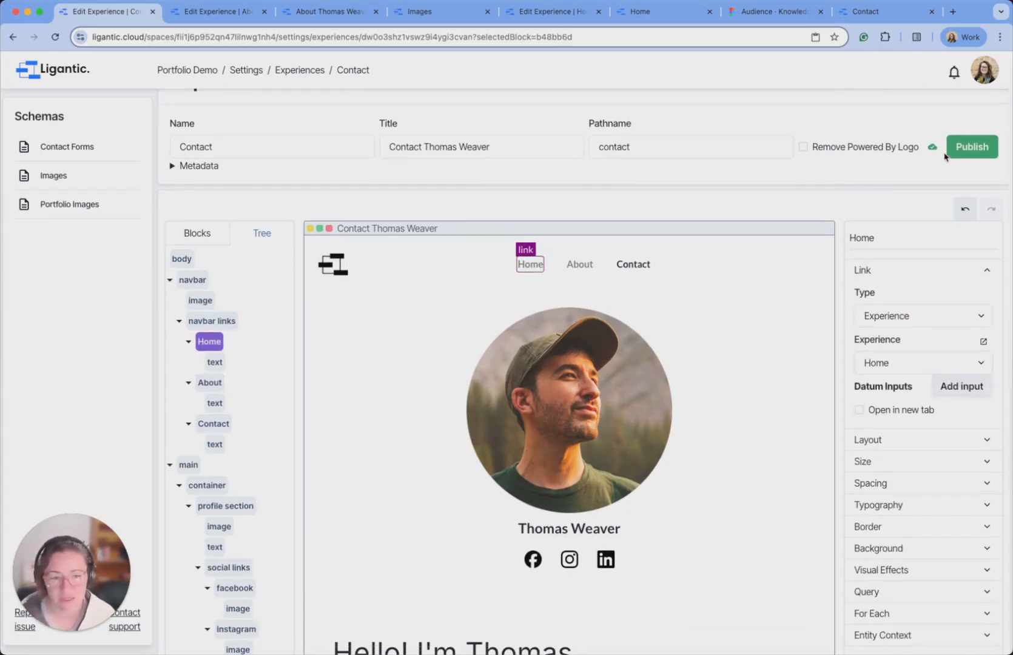
{"action": "left_click", "coordinate": [966, 146]}
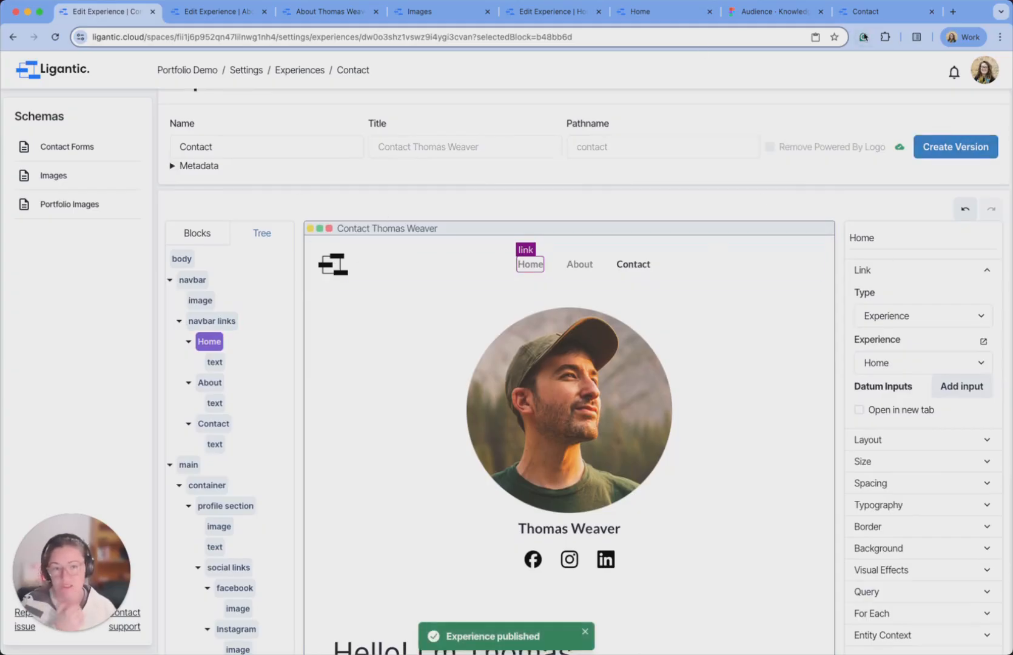
{"action": "left_click", "coordinate": [864, 13]}
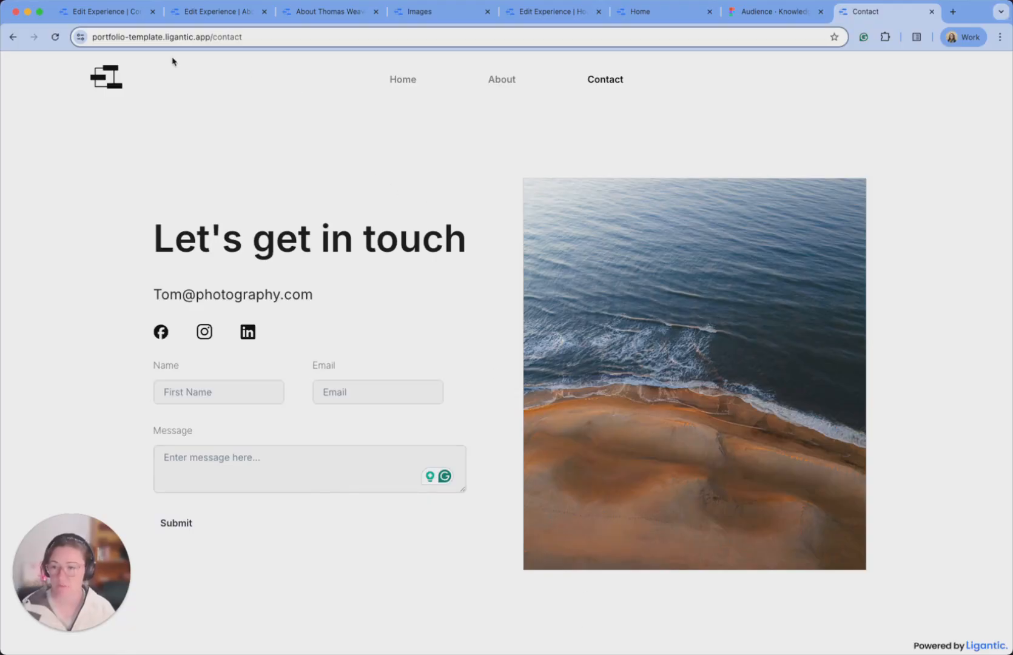
Delete the copied profile and about section blocks from the Contact page's container.
{"action": "left_click", "coordinate": [97, 12]}
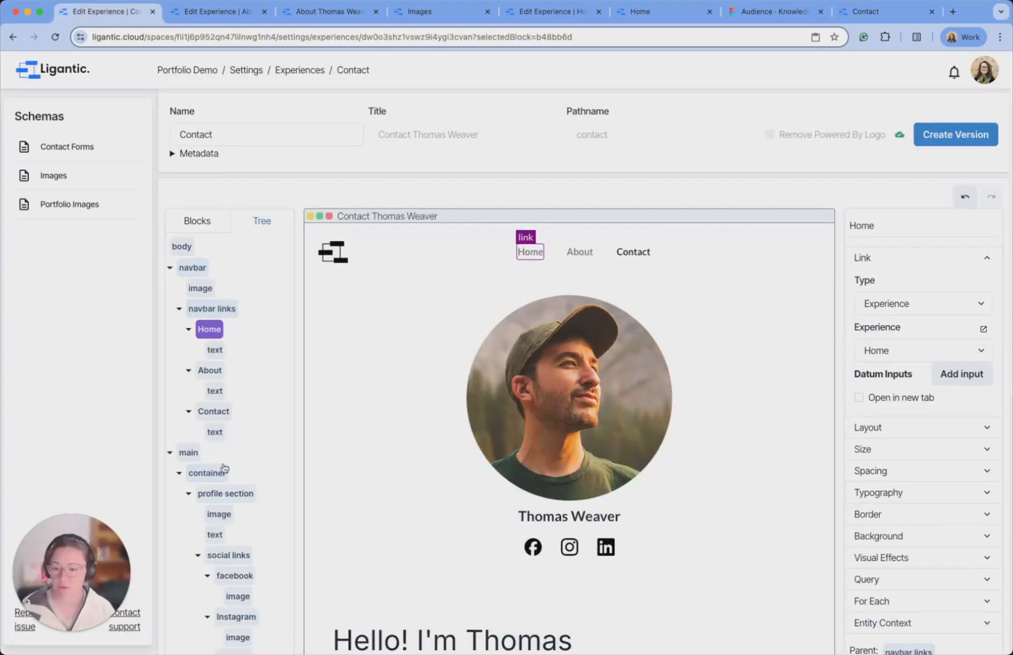
{"action": "scroll", "coordinate": [212, 458], "scroll_direction": "down", "scroll_amount": 1}
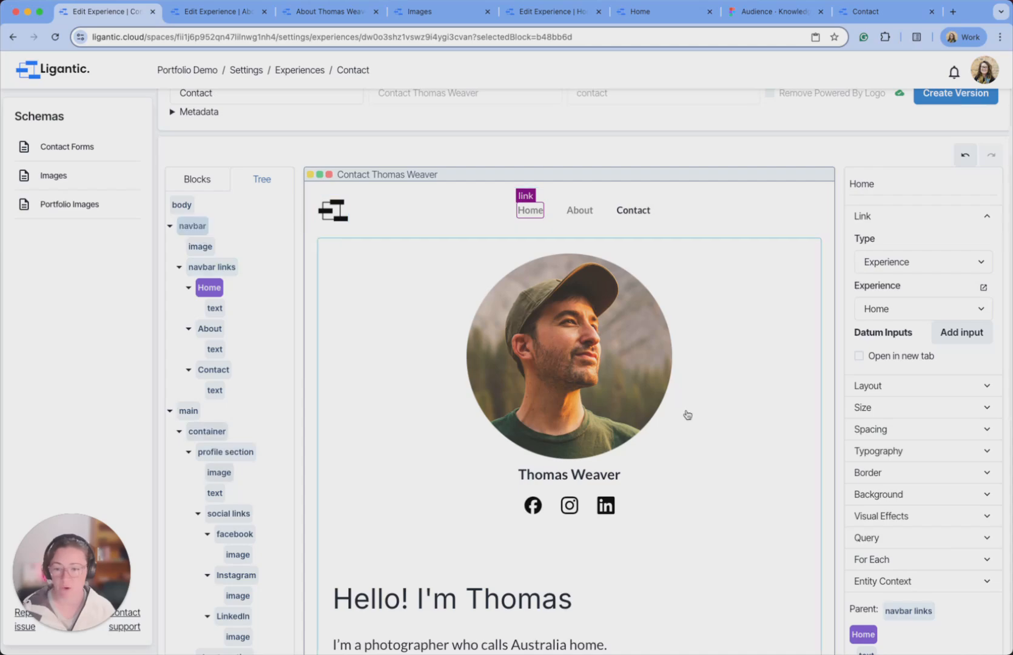
{"action": "scroll", "coordinate": [453, 336], "scroll_direction": "down", "scroll_amount": 2}
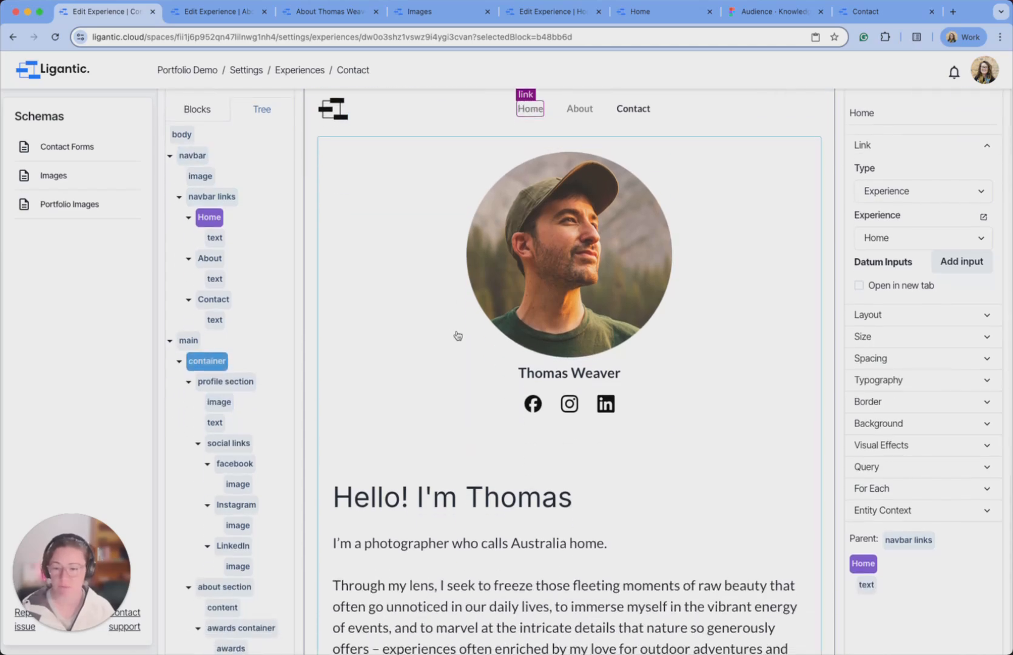
{"action": "left_click", "coordinate": [208, 384]}
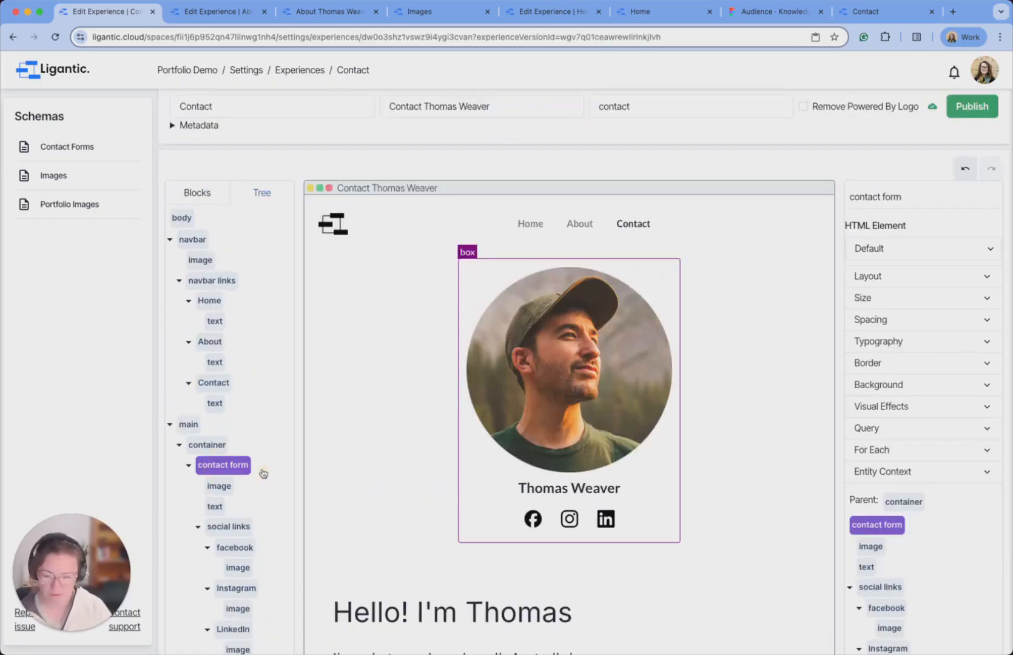
{"action": "key", "text": "Delete"}
{"action": "left_click", "coordinate": [242, 466]}
{"action": "key", "text": "Delete"}
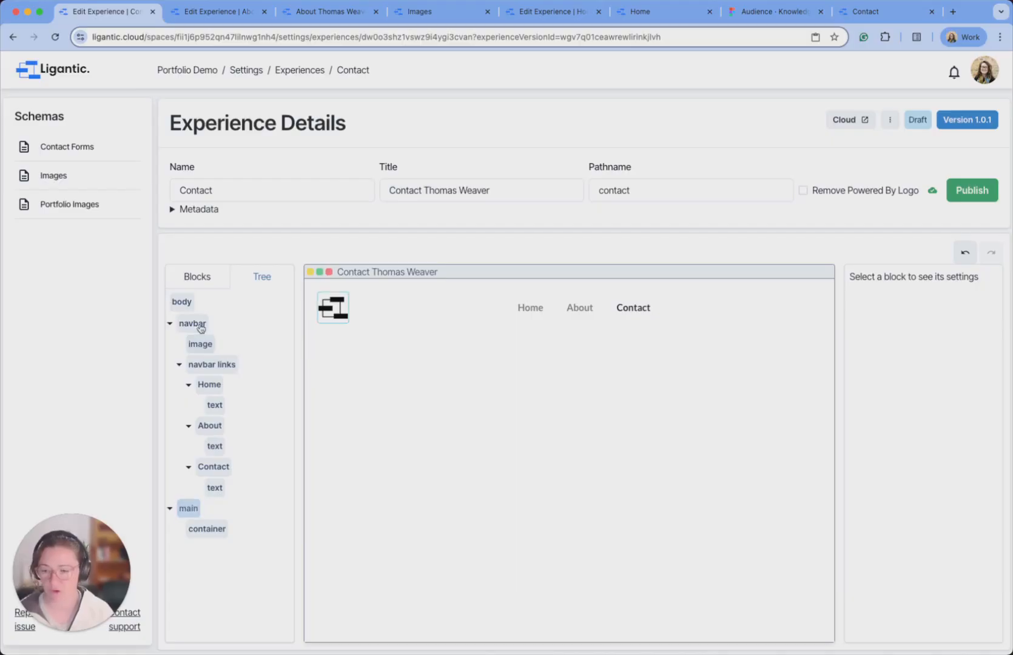
{"action": "left_click", "coordinate": [170, 324]}
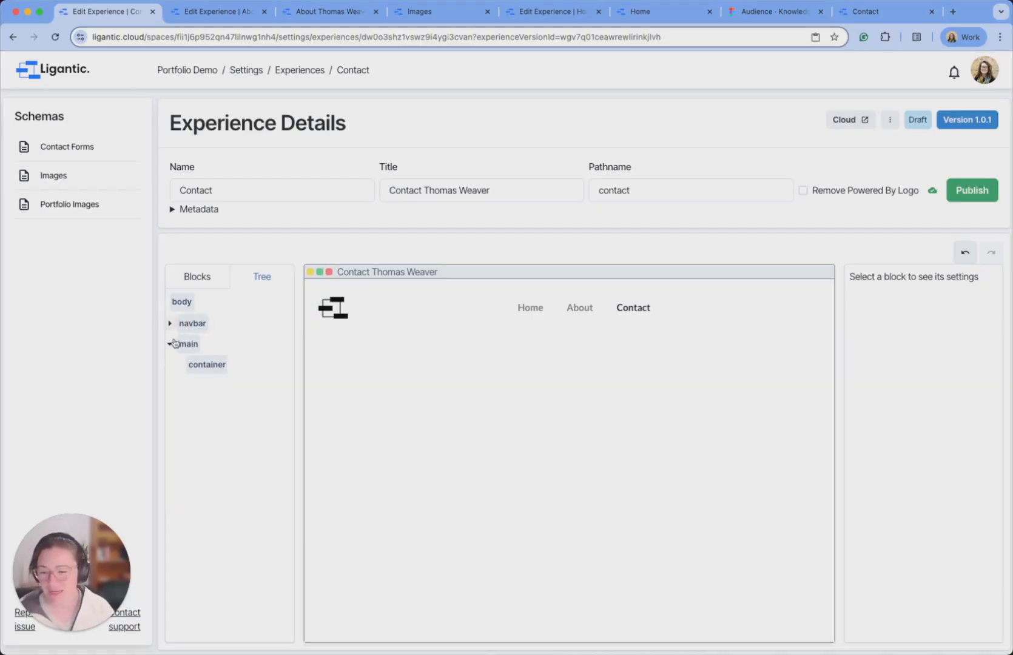
{"action": "left_click", "coordinate": [196, 365]}
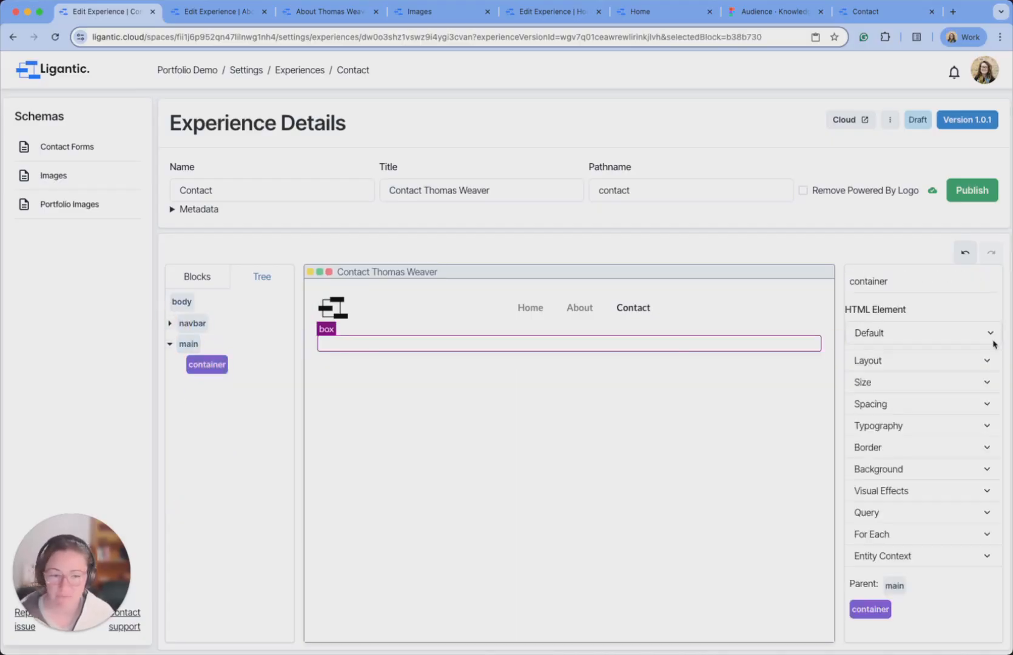
{"action": "left_click", "coordinate": [917, 362]}
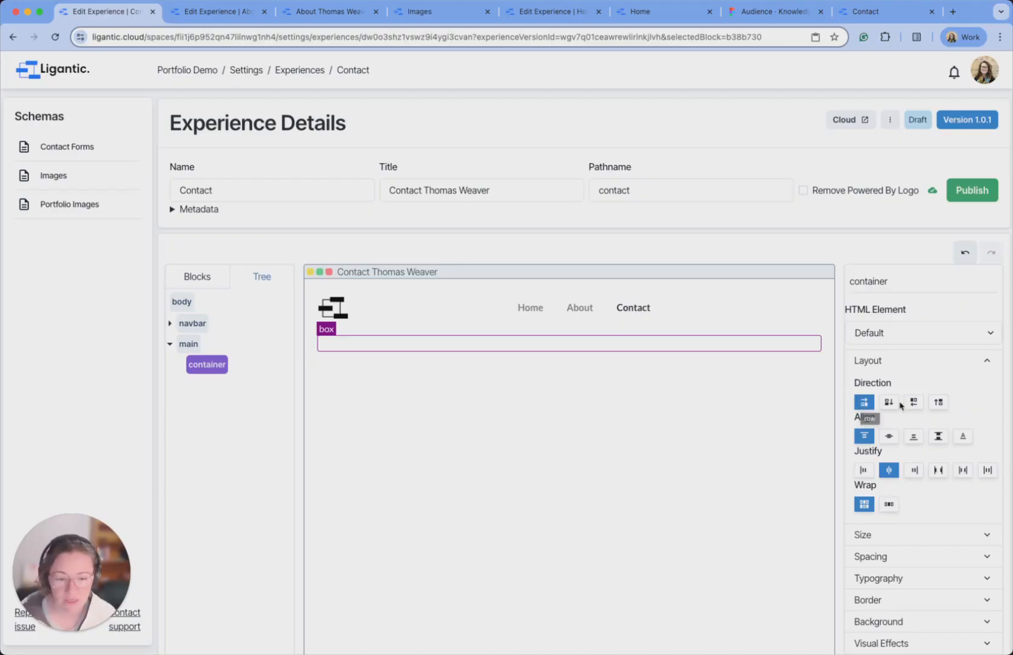
{"action": "left_click", "coordinate": [977, 363]}
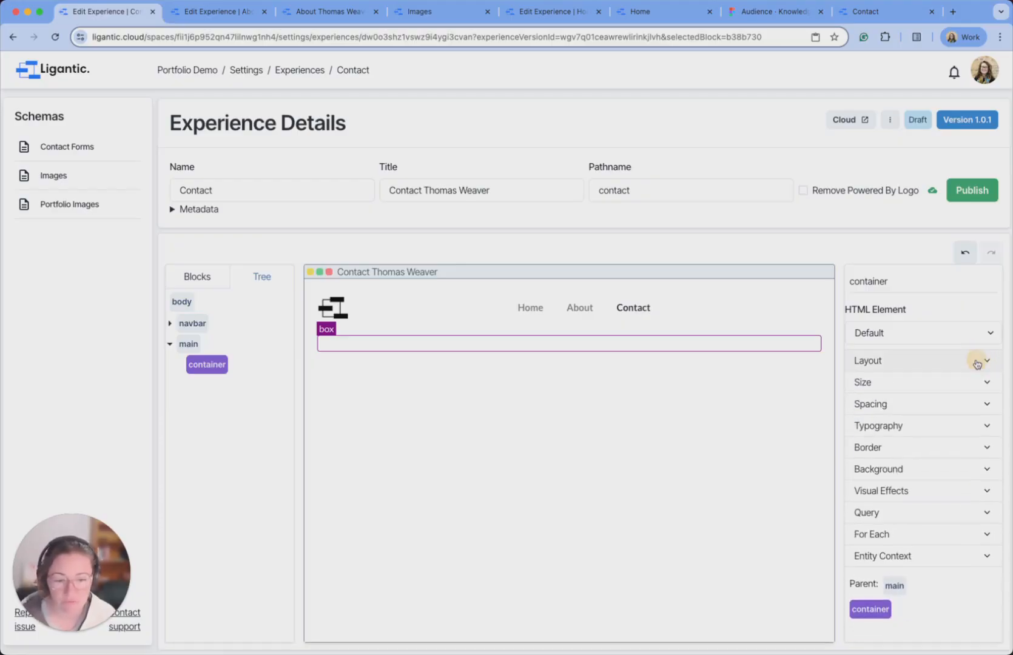
{"action": "left_click", "coordinate": [921, 391]}
{"action": "scroll", "coordinate": [959, 388], "scroll_direction": "down", "scroll_amount": 5}
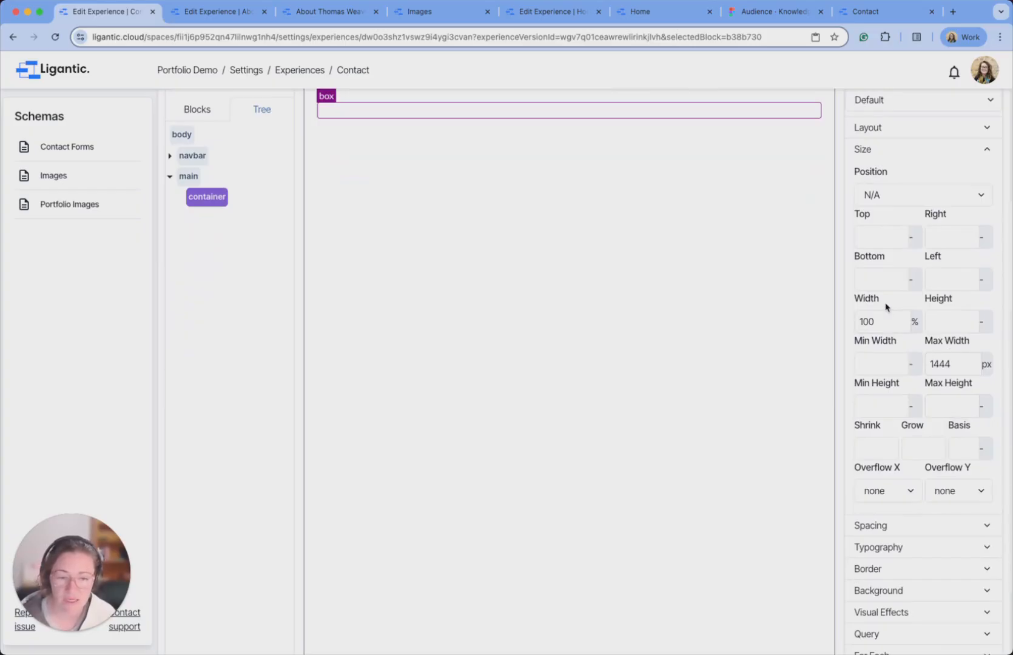
{"action": "scroll", "coordinate": [886, 308], "scroll_direction": "up", "scroll_amount": 2}
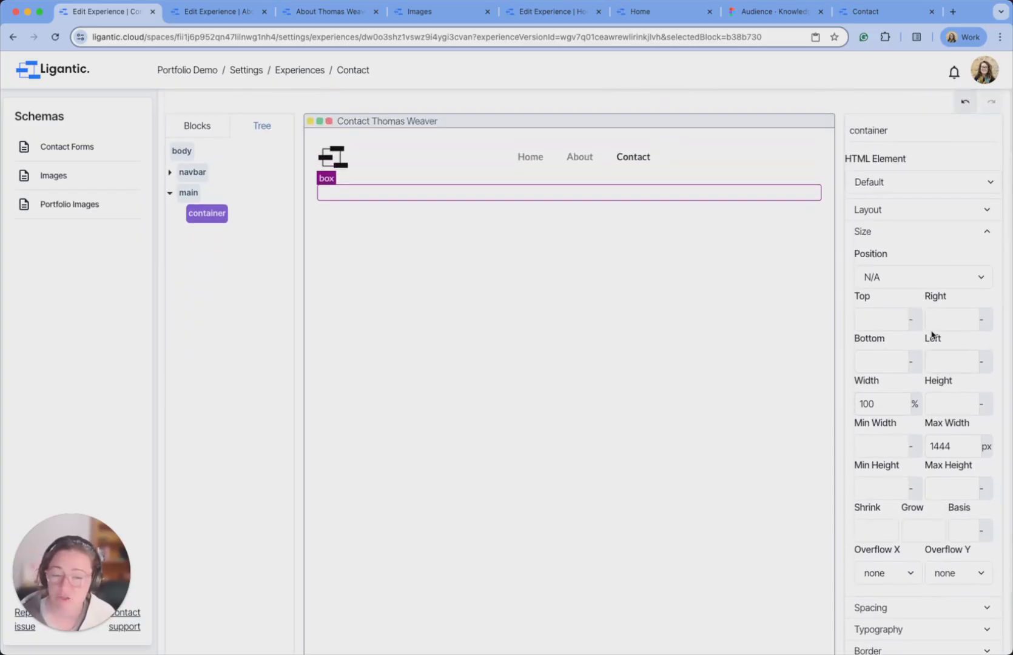
{"action": "left_click", "coordinate": [942, 232]}
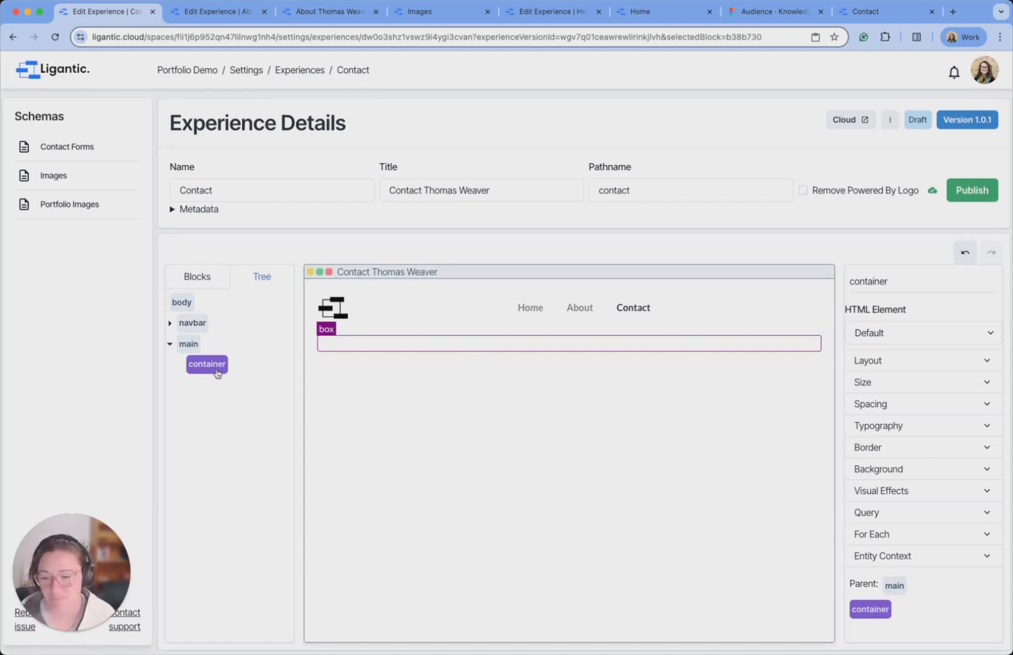
Add two boxes to the container, named 'contact form section' and 'image section'.
{"action": "left_click", "coordinate": [203, 277]}
{"action": "left_click_drag", "start_coordinate": [221, 304], "coordinate": [446, 330]}
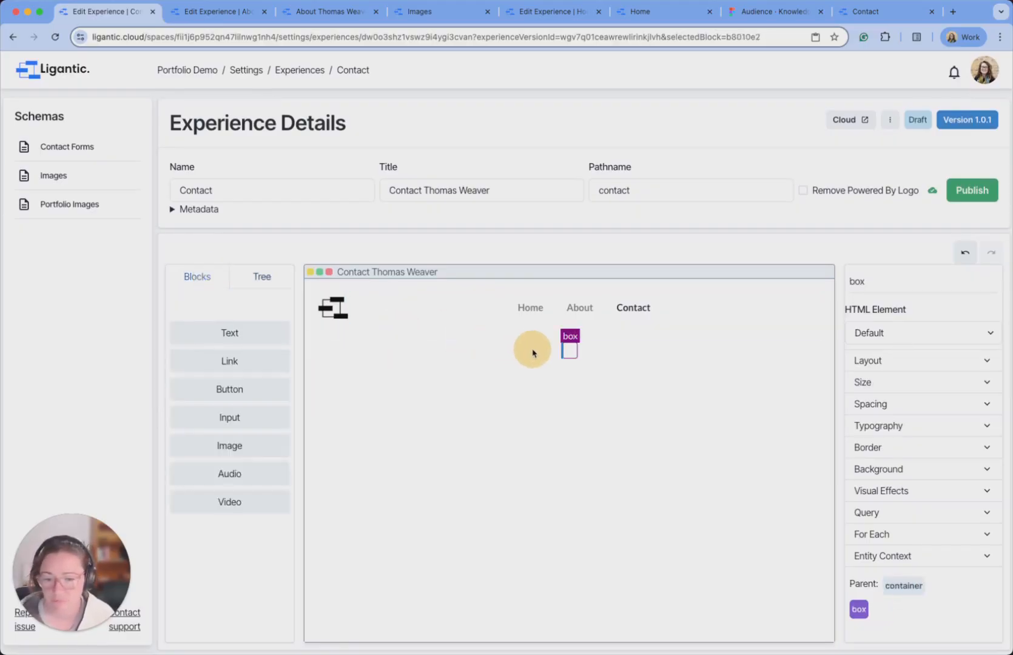
{"action": "left_click", "coordinate": [263, 277]}
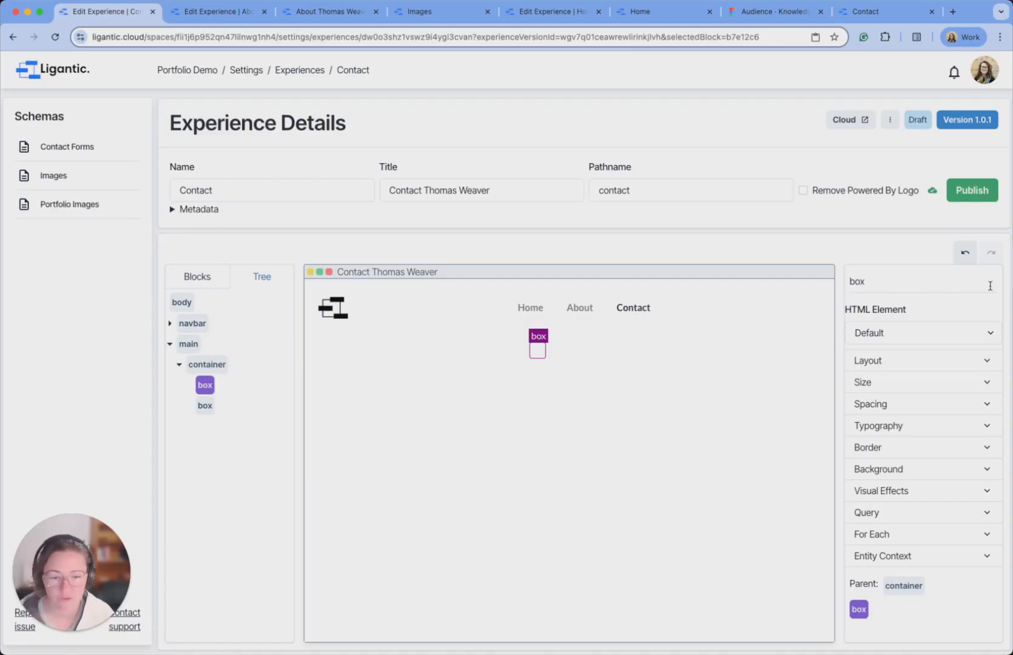
{"action": "double_click", "coordinate": [907, 281]}
{"action": "type", "text": "cont"}
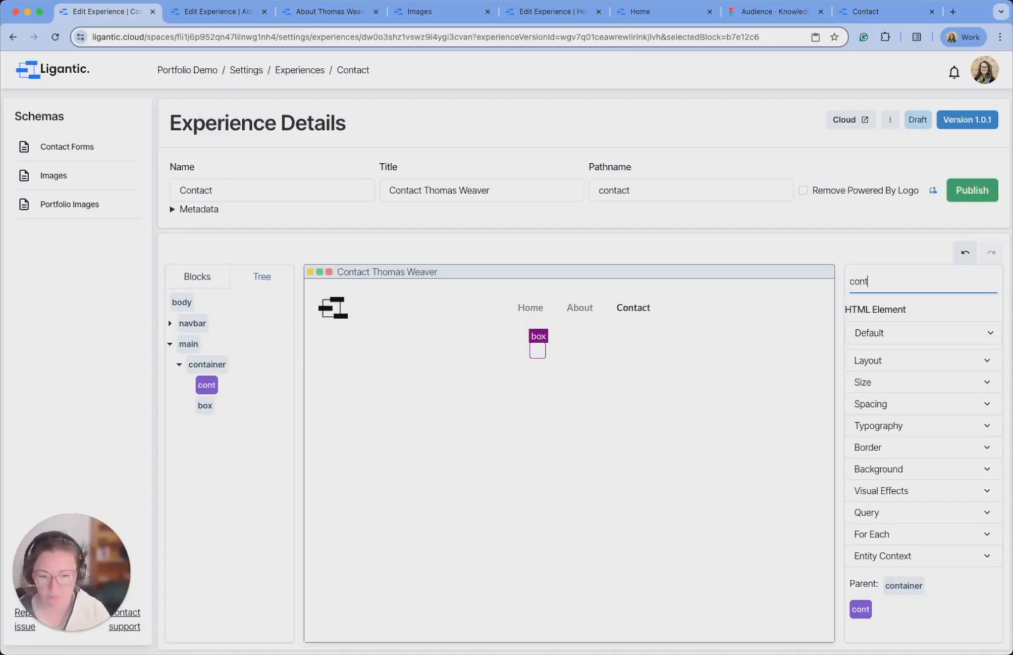
{"action": "type", "text": "act form"}
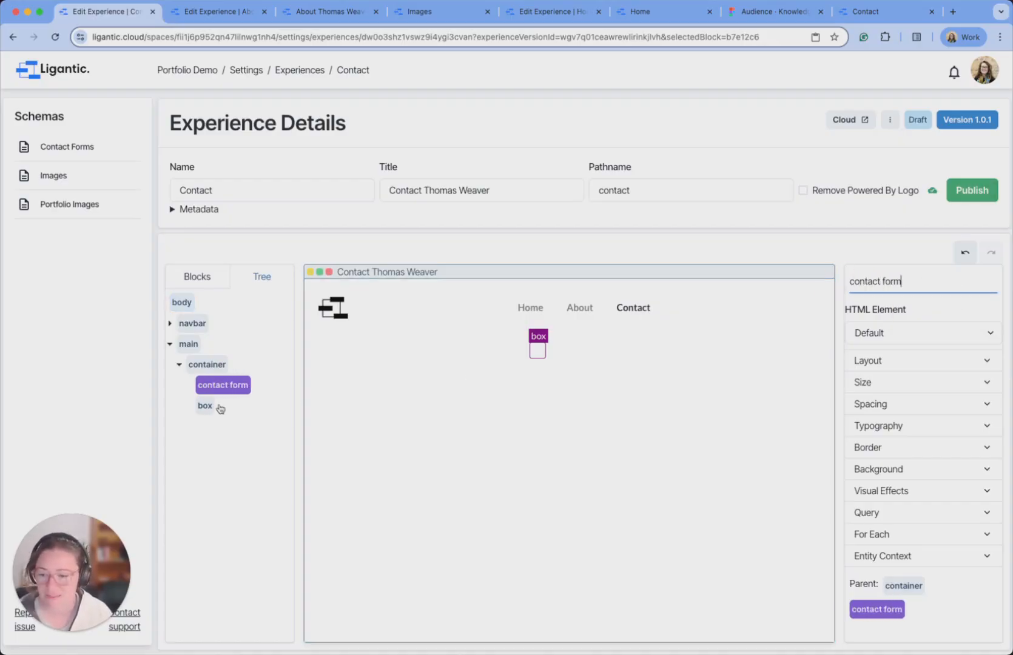
{"action": "left_click", "coordinate": [207, 405]}
{"action": "double_click", "coordinate": [898, 283]}
{"action": "type", "text": "image"}
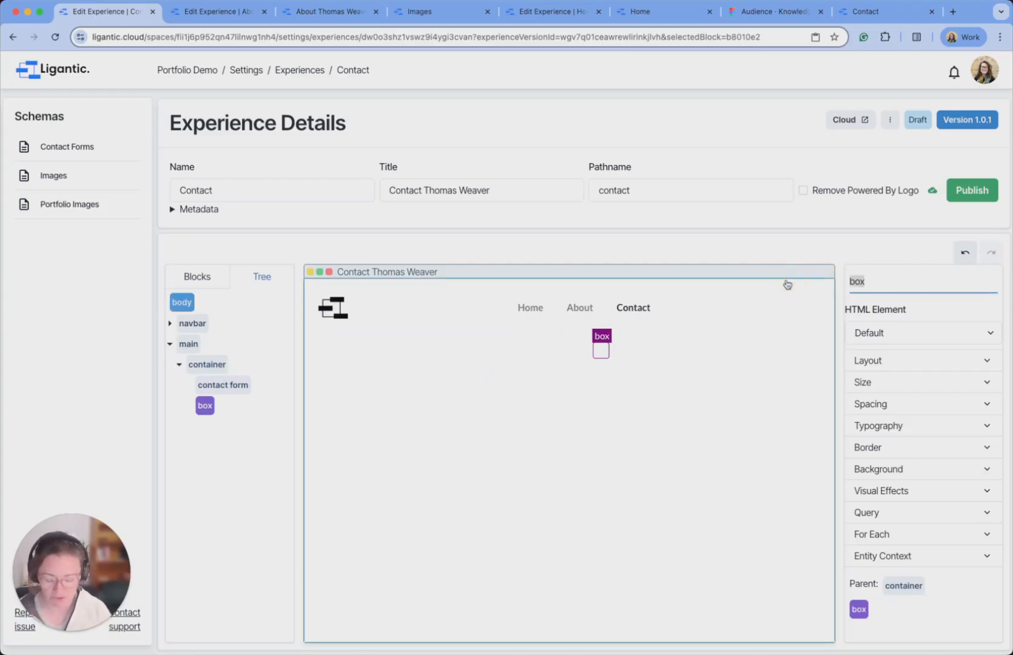
{"action": "type", "text": " section"}
{"action": "left_click", "coordinate": [223, 385]}
{"action": "left_click", "coordinate": [916, 283]}
{"action": "type", "text": "se"}
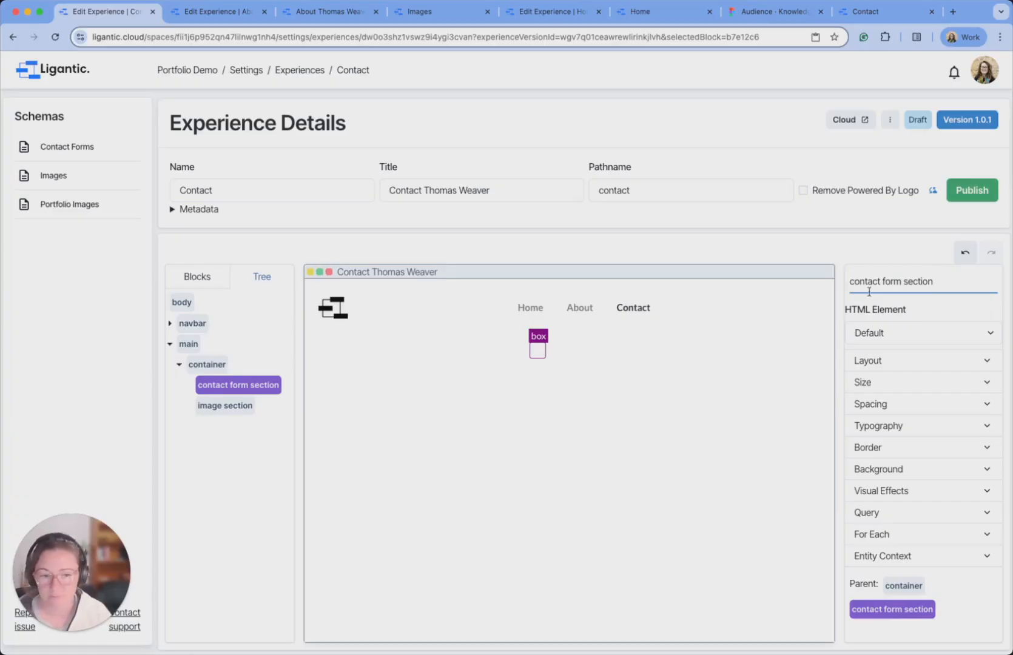
{"action": "left_click", "coordinate": [480, 437]}
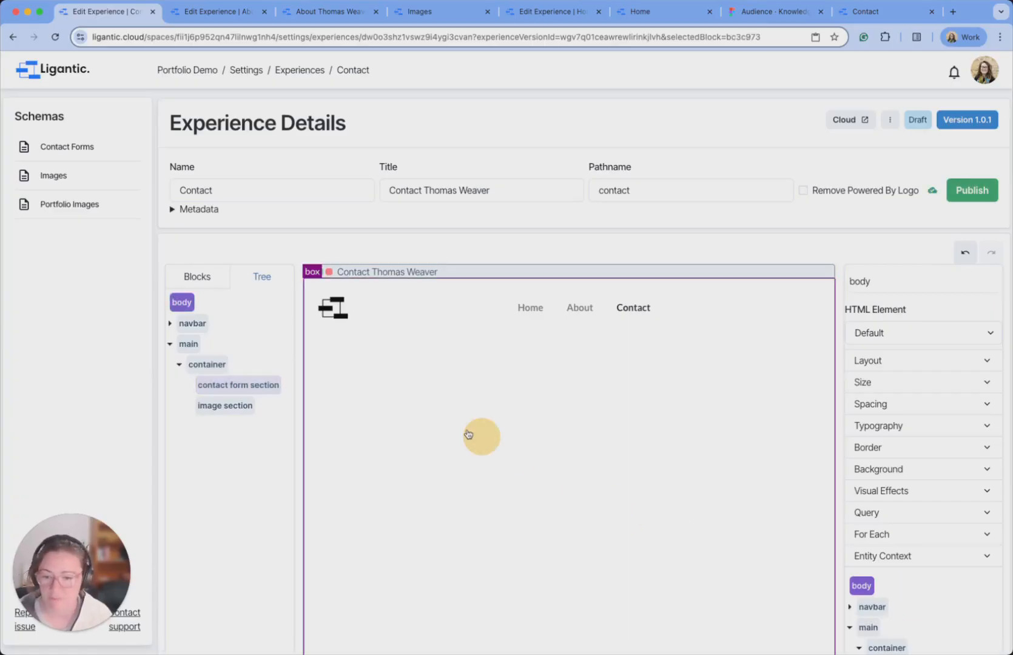
Place a Text block inside the contact form section.
{"action": "left_click", "coordinate": [257, 390]}
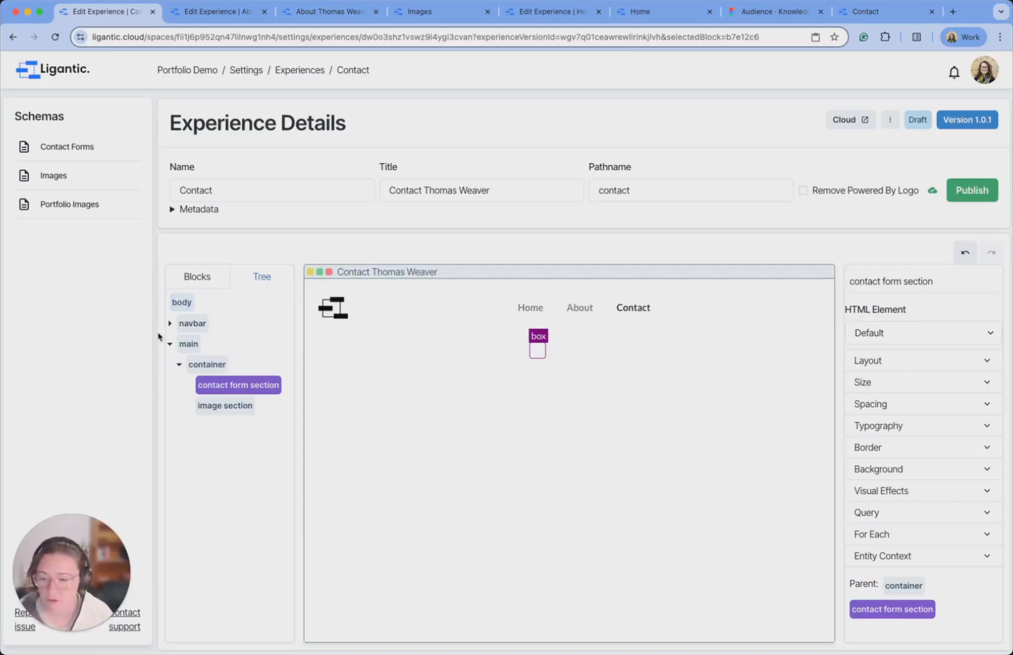
{"action": "left_click", "coordinate": [206, 277]}
{"action": "left_click_drag", "start_coordinate": [235, 339], "coordinate": [528, 355]}
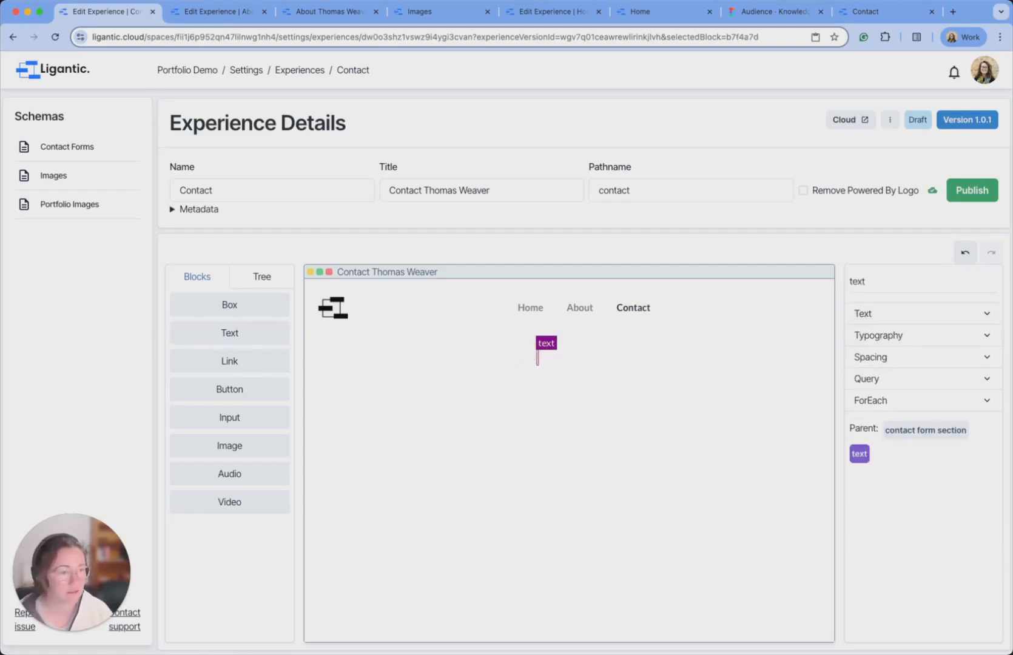
Add two boxes to the contact form section and move the text block to the top, renamed 'header'.
{"action": "left_click", "coordinate": [528, 351]}
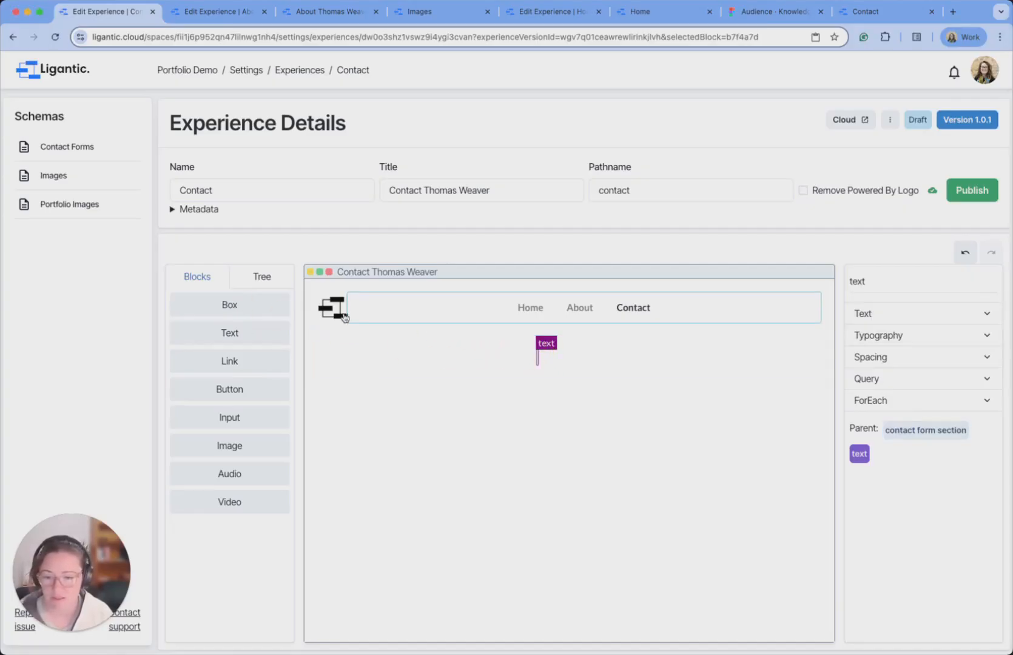
{"action": "left_click_drag", "start_coordinate": [234, 301], "coordinate": [536, 353]}
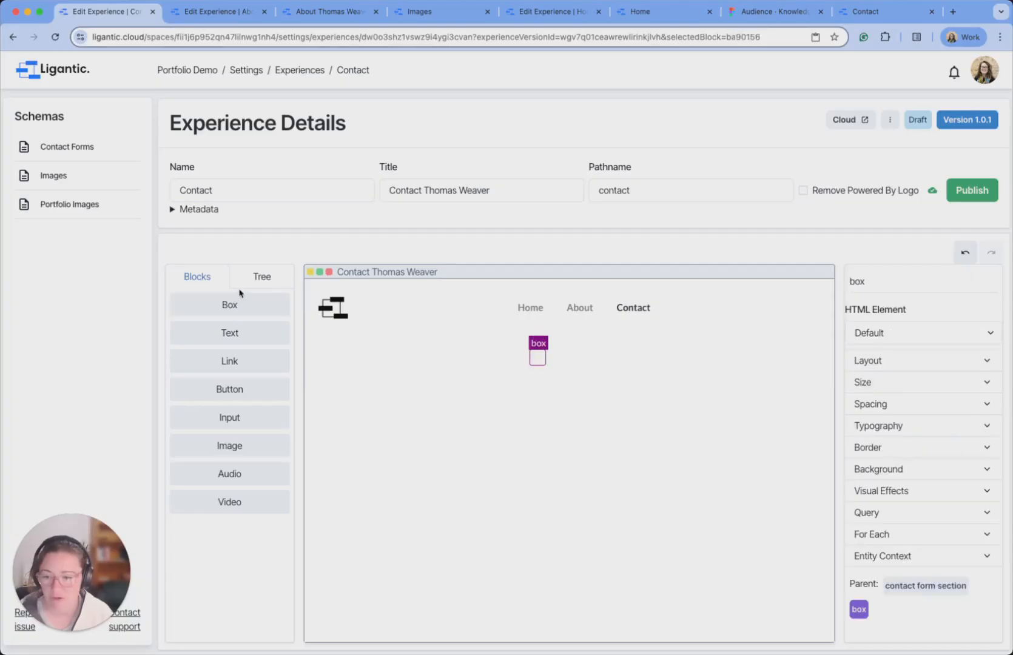
{"action": "left_click_drag", "start_coordinate": [239, 304], "coordinate": [536, 366]}
{"action": "left_click", "coordinate": [258, 280]}
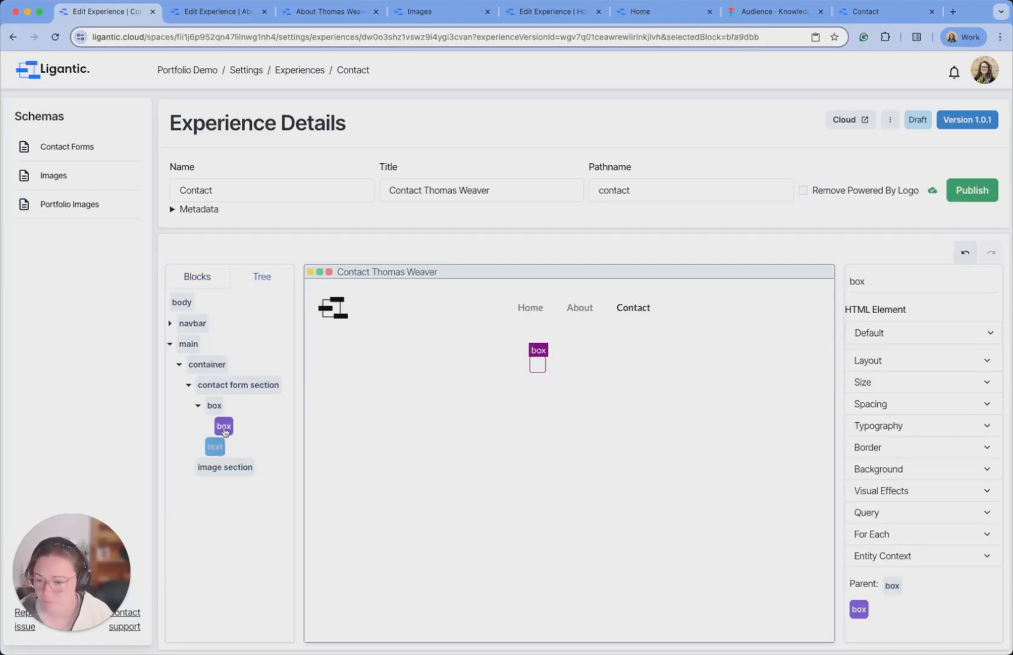
{"action": "left_click_drag", "start_coordinate": [215, 446], "coordinate": [233, 408]}
{"action": "left_click", "coordinate": [217, 446]}
{"action": "left_click", "coordinate": [215, 405]}
{"action": "left_click", "coordinate": [836, 286]}
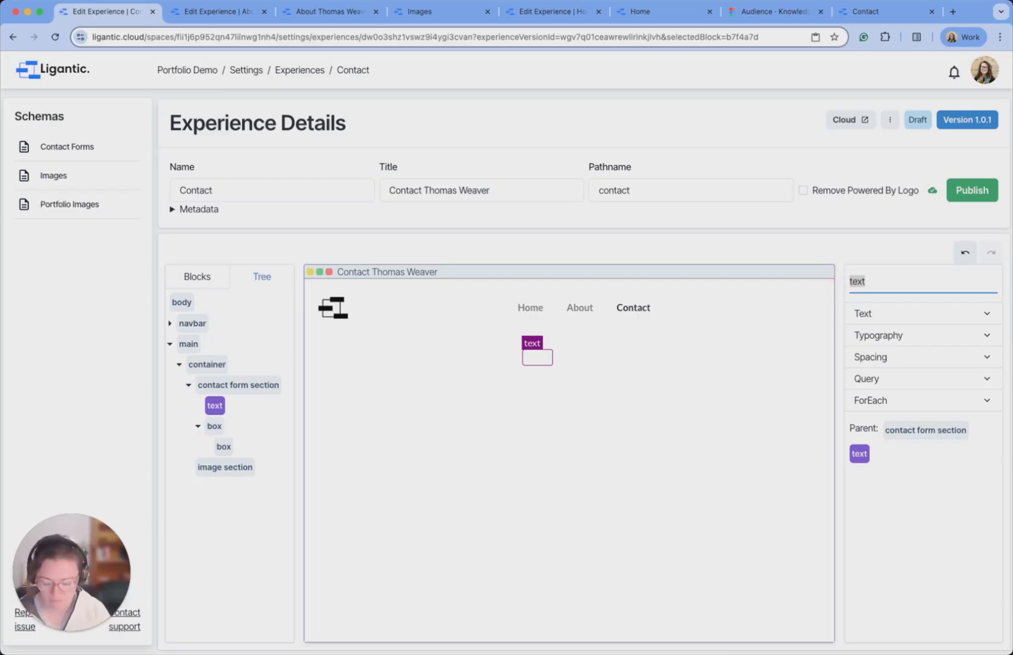
{"action": "type", "text": "header"}
Move the nested box out as 'social links' and rename the other box 'contact form'.
{"action": "left_click_drag", "start_coordinate": [223, 446], "coordinate": [260, 423]}
{"action": "left_click", "coordinate": [830, 285]}
{"action": "type", "text": "social links"}
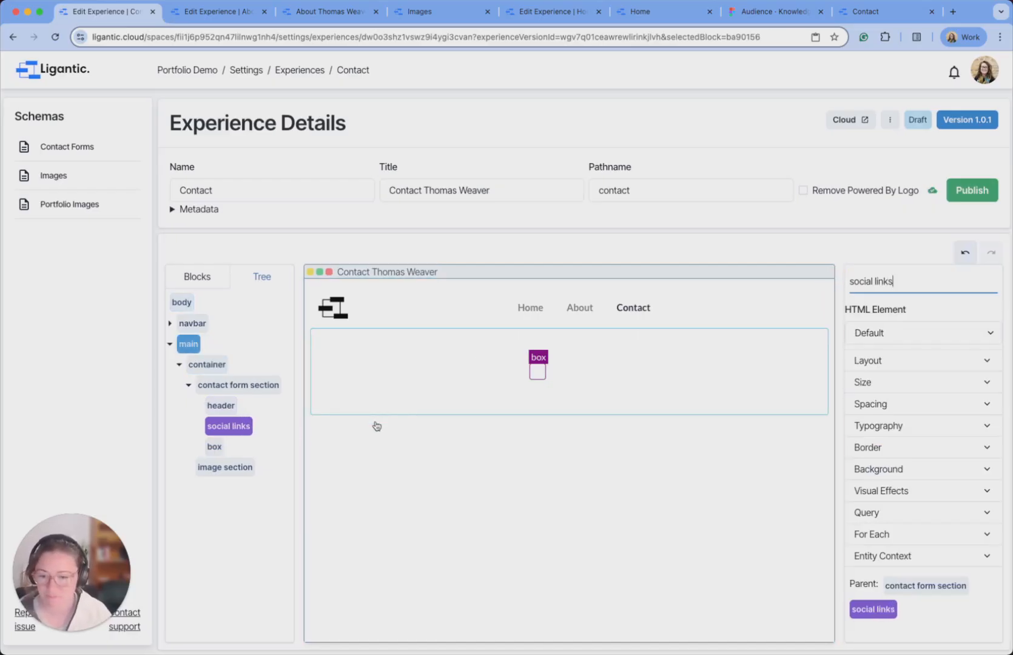
{"action": "left_click", "coordinate": [215, 447]}
{"action": "left_click", "coordinate": [844, 286]}
{"action": "type", "text": "contact form"}
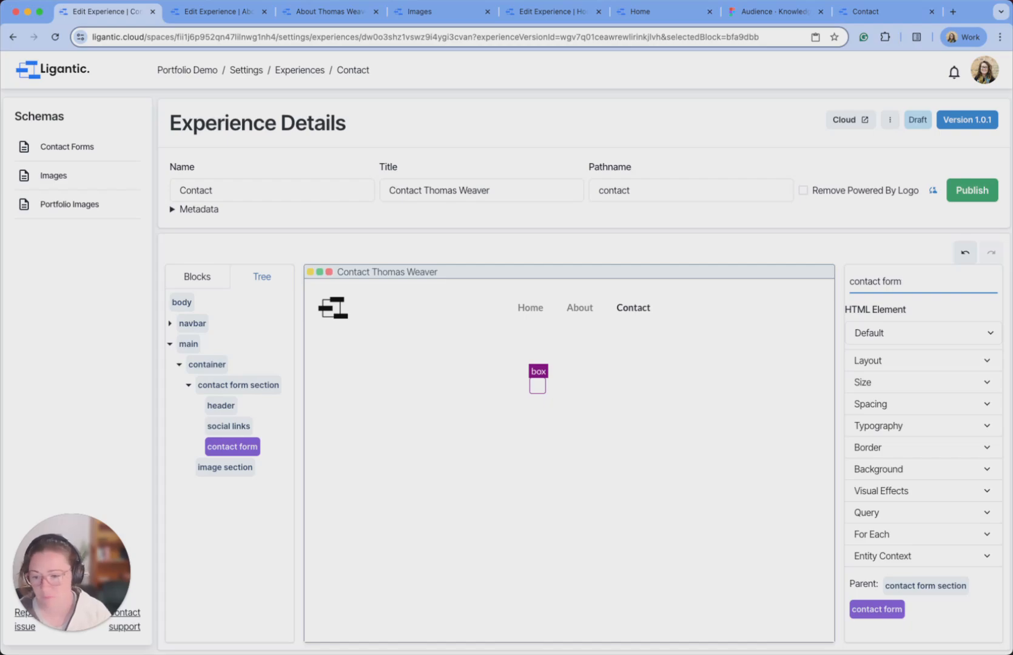
{"action": "left_click", "coordinate": [221, 405]}
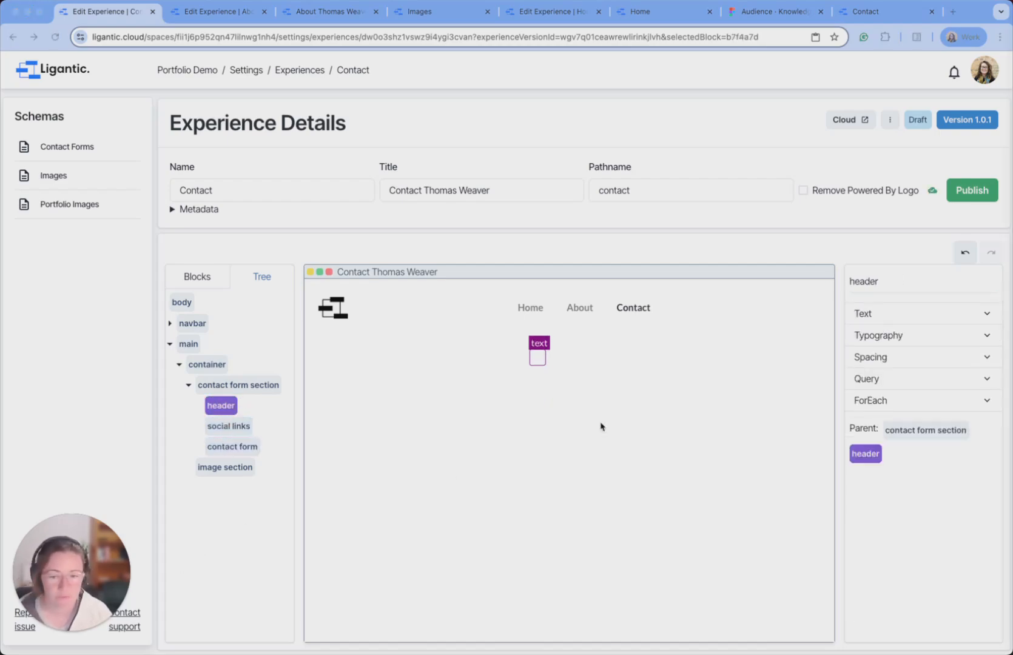
Format the 'Let's get in touch' line as Heading 1.
{"action": "left_click", "coordinate": [537, 357]}
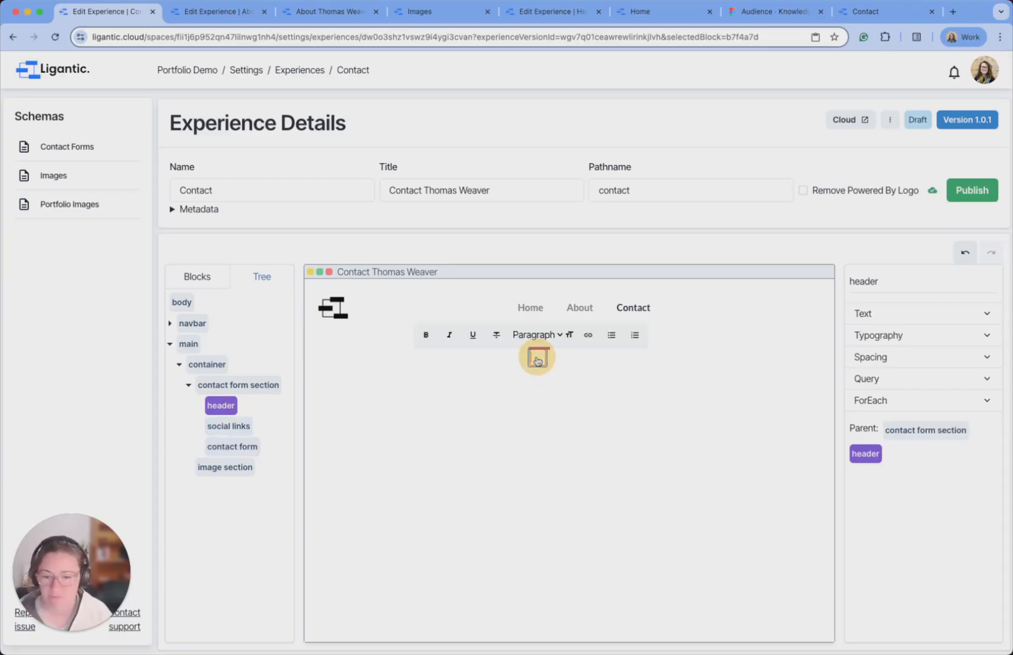
{"action": "left_click", "coordinate": [487, 520]}
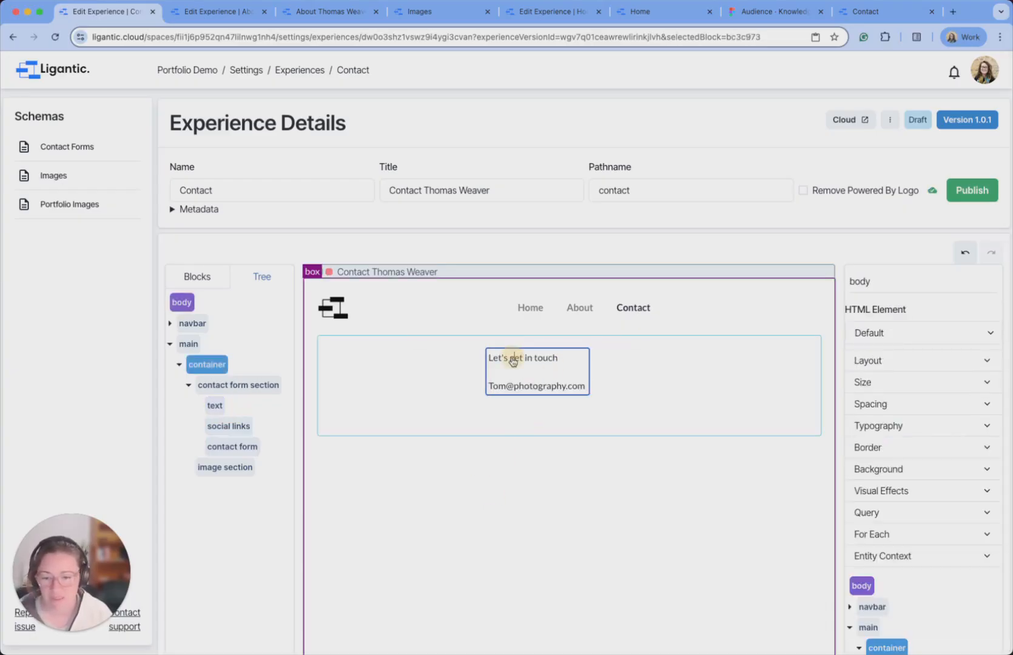
{"action": "triple_click", "coordinate": [511, 358]}
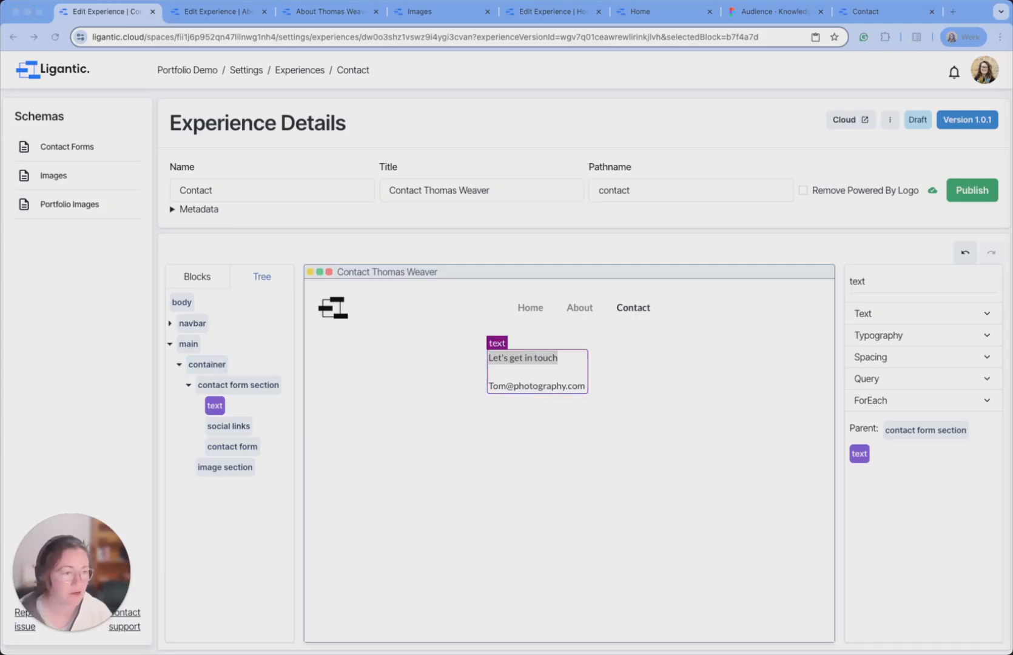
{"action": "left_click", "coordinate": [505, 357]}
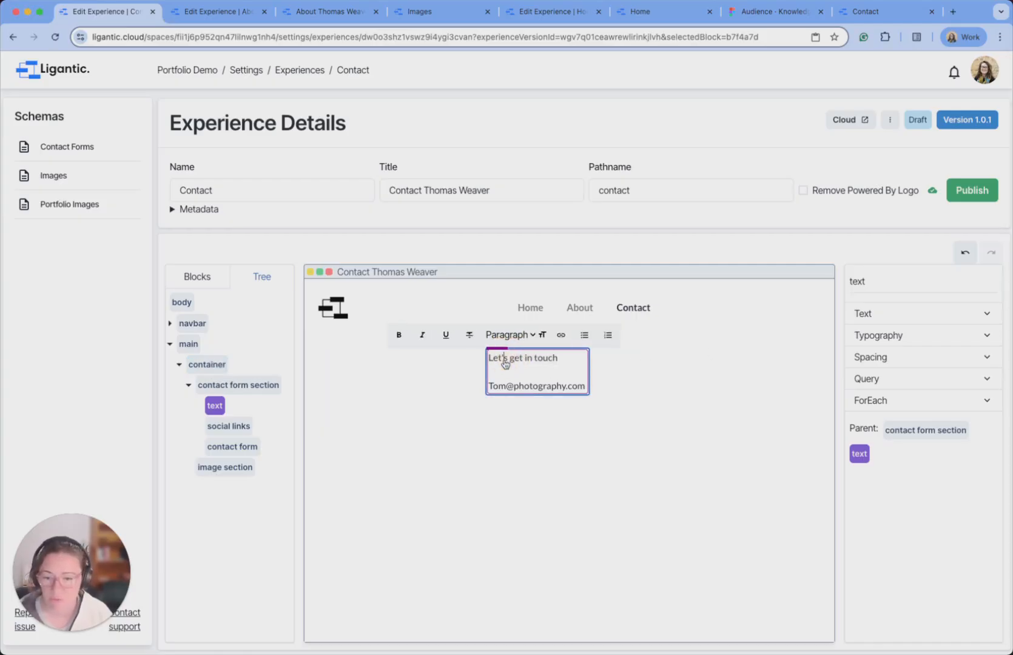
{"action": "left_click", "coordinate": [518, 335]}
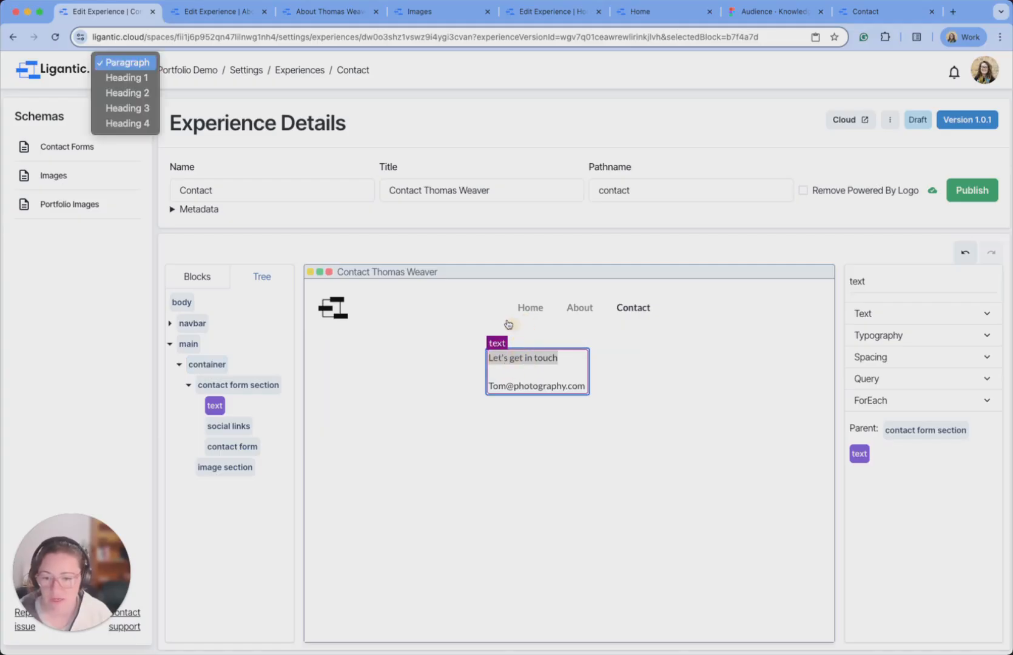
{"action": "left_click", "coordinate": [124, 78]}
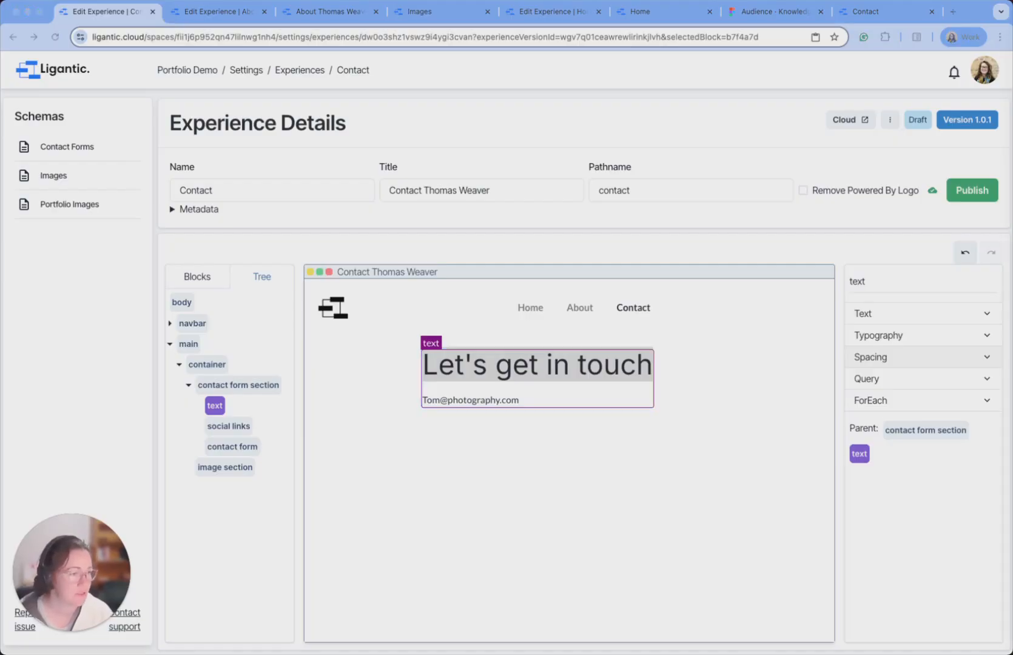
{"action": "left_click", "coordinate": [516, 495]}
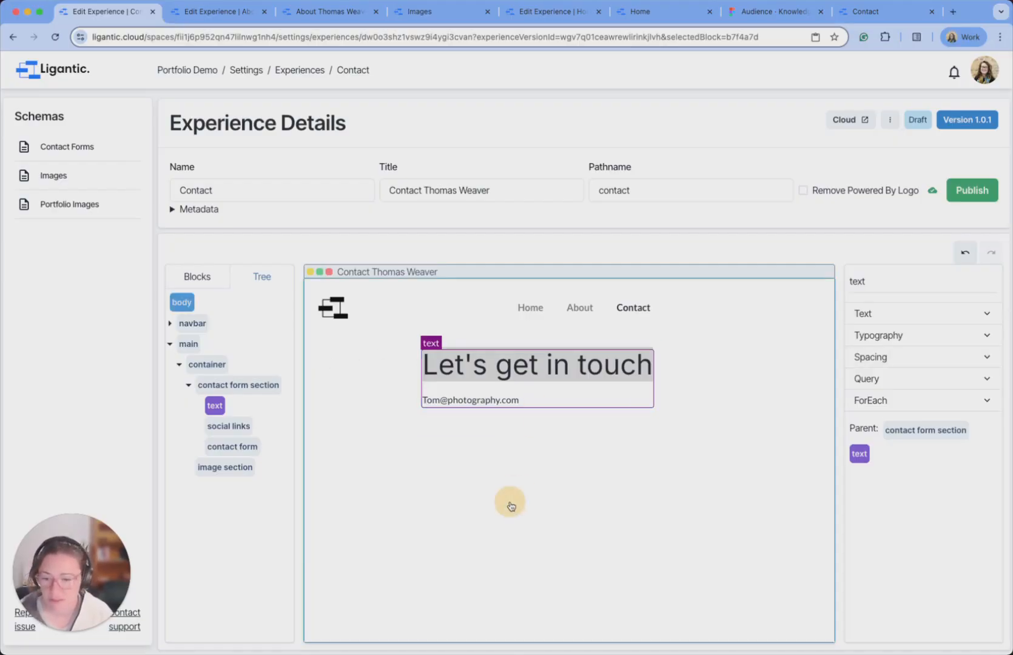
Set the header text block's typography font size to 24.
{"action": "left_click", "coordinate": [531, 398]}
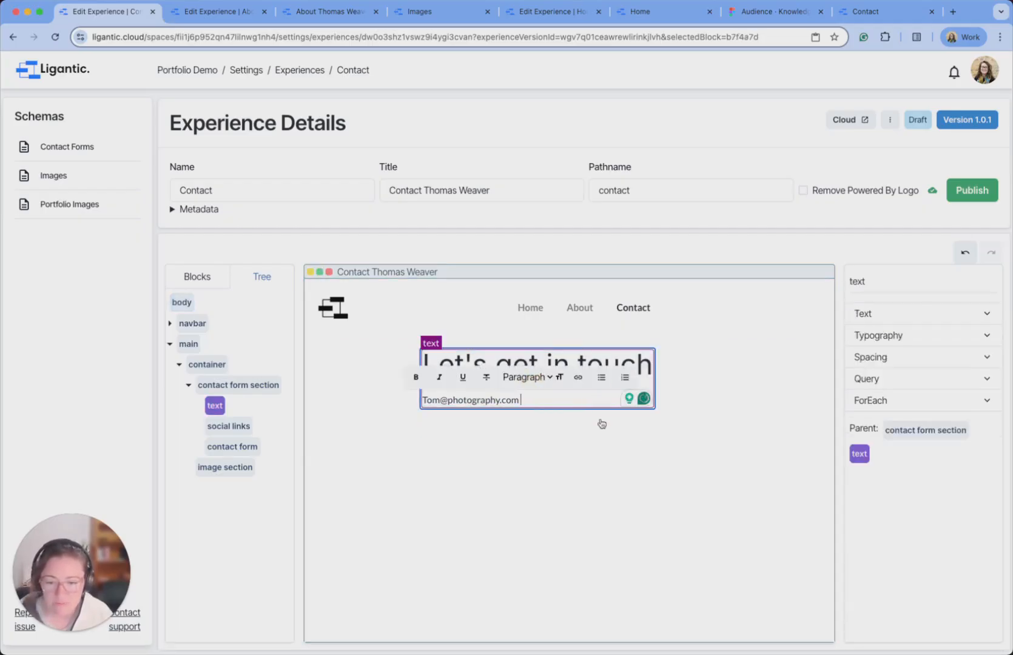
{"action": "left_click", "coordinate": [934, 334]}
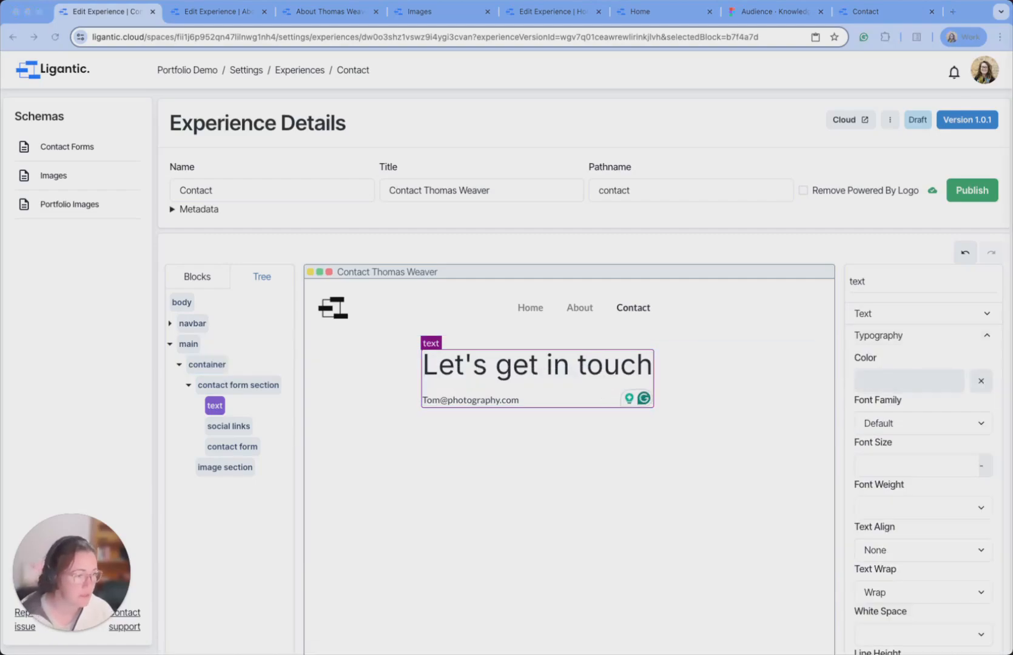
{"action": "left_click", "coordinate": [892, 467]}
{"action": "type", "text": "24"}
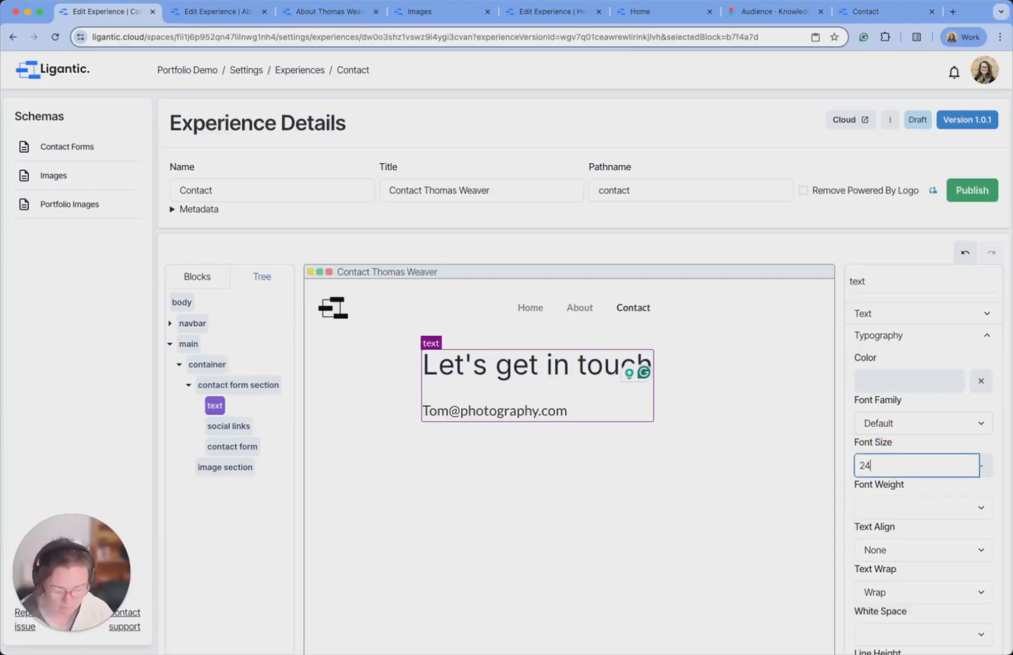
{"action": "scroll", "coordinate": [674, 545], "scroll_direction": "down", "scroll_amount": 1}
{"action": "left_click", "coordinate": [753, 464]}
Publish the Contact experience, open it live in a new tab, and create a new draft version.
{"action": "left_click", "coordinate": [971, 159]}
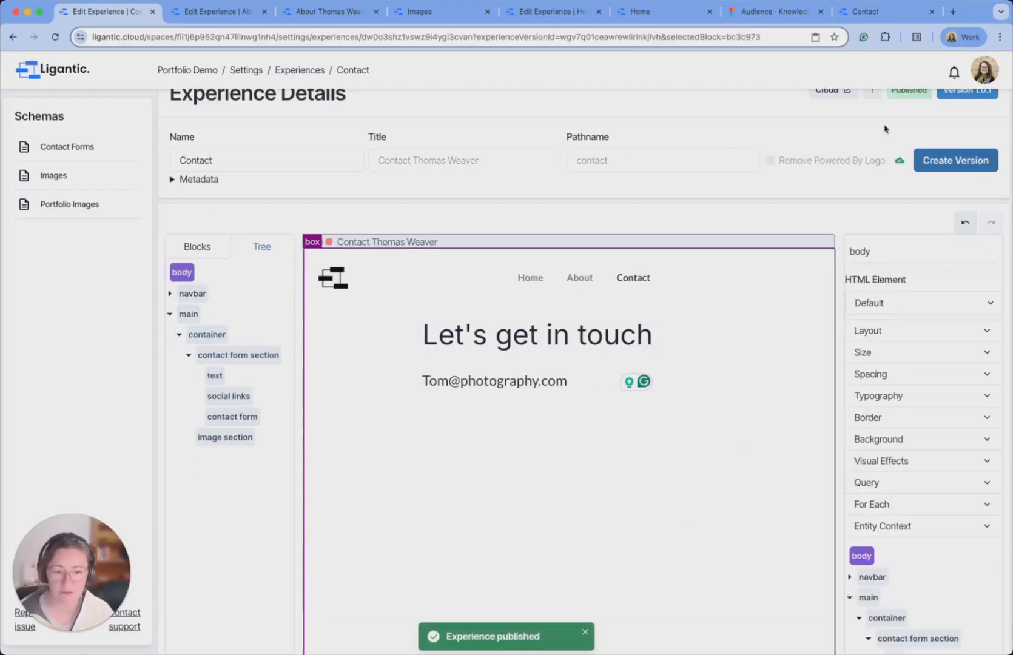
{"action": "scroll", "coordinate": [861, 127], "scroll_direction": "up", "scroll_amount": 1}
{"action": "left_click", "coordinate": [833, 129]}
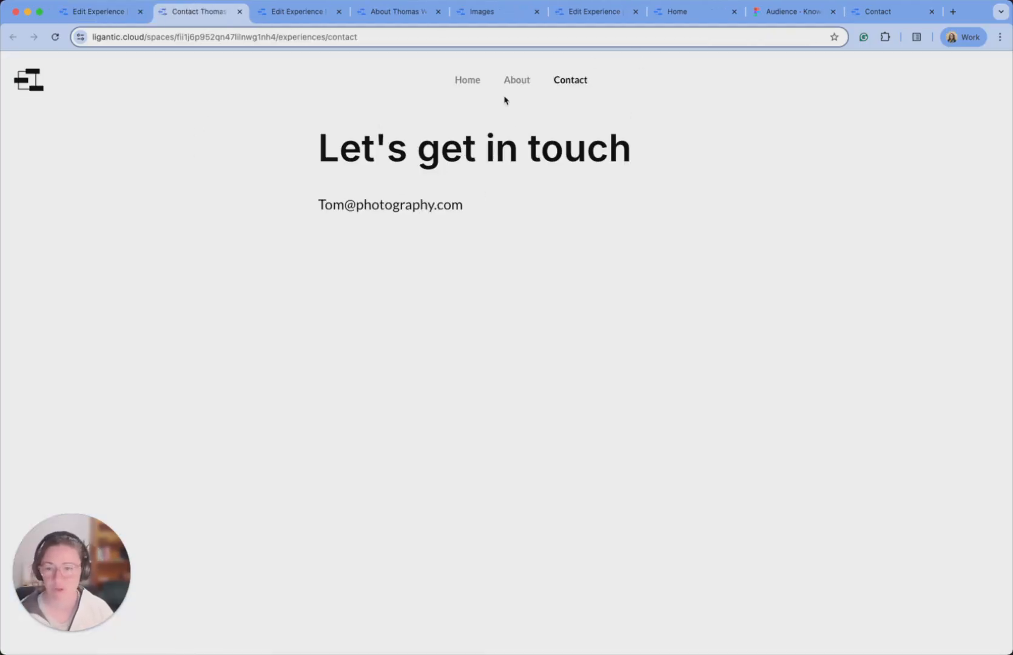
{"action": "left_click", "coordinate": [97, 12]}
{"action": "left_click", "coordinate": [215, 405]}
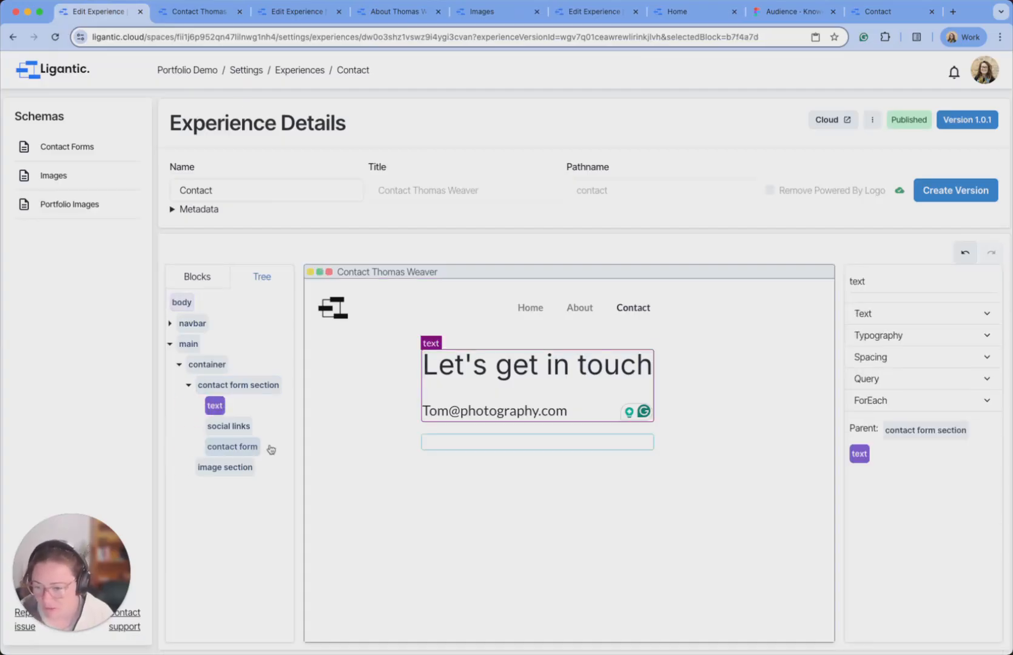
{"action": "left_click", "coordinate": [378, 436]}
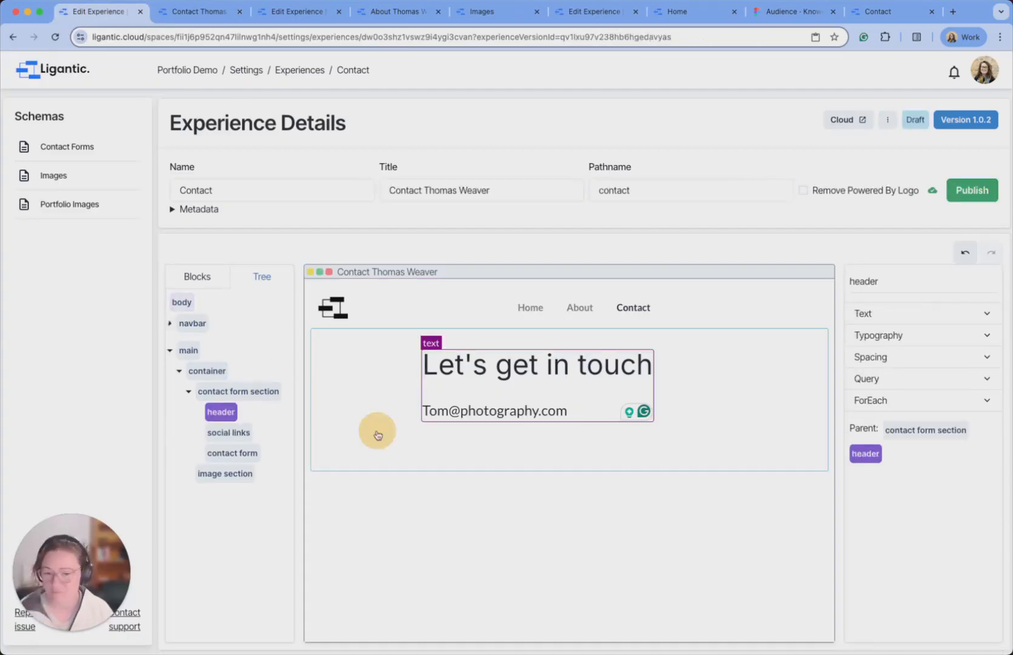
Bring the About page's Facebook, Instagram and LinkedIn icons into Contact's social links and view the live page.
{"action": "left_click", "coordinate": [229, 426]}
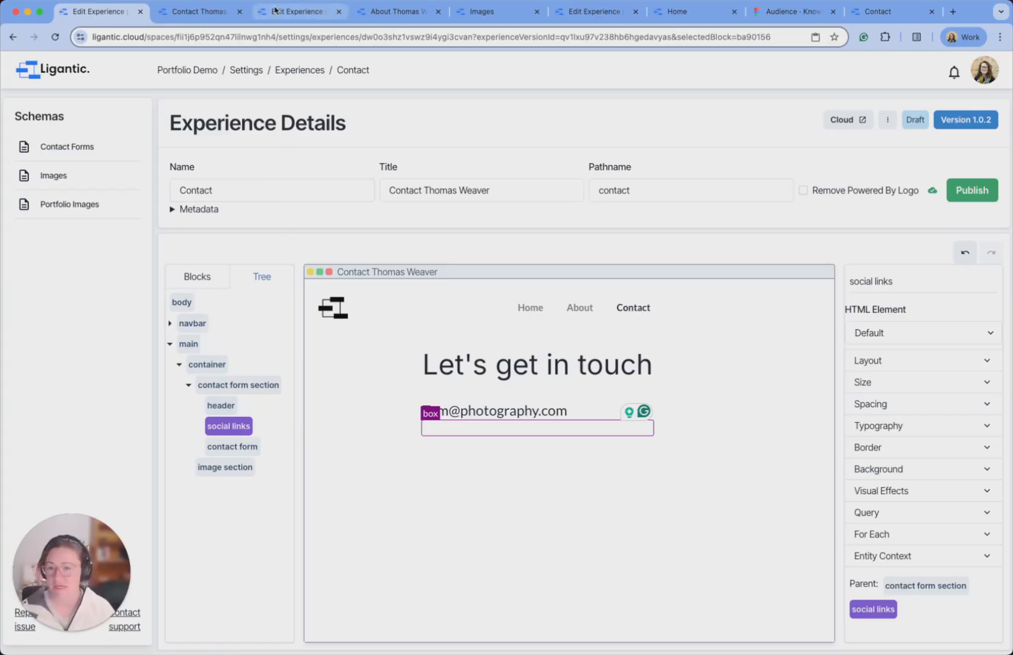
{"action": "left_click", "coordinate": [310, 13]}
{"action": "scroll", "coordinate": [494, 392], "scroll_direction": "down", "scroll_amount": 2}
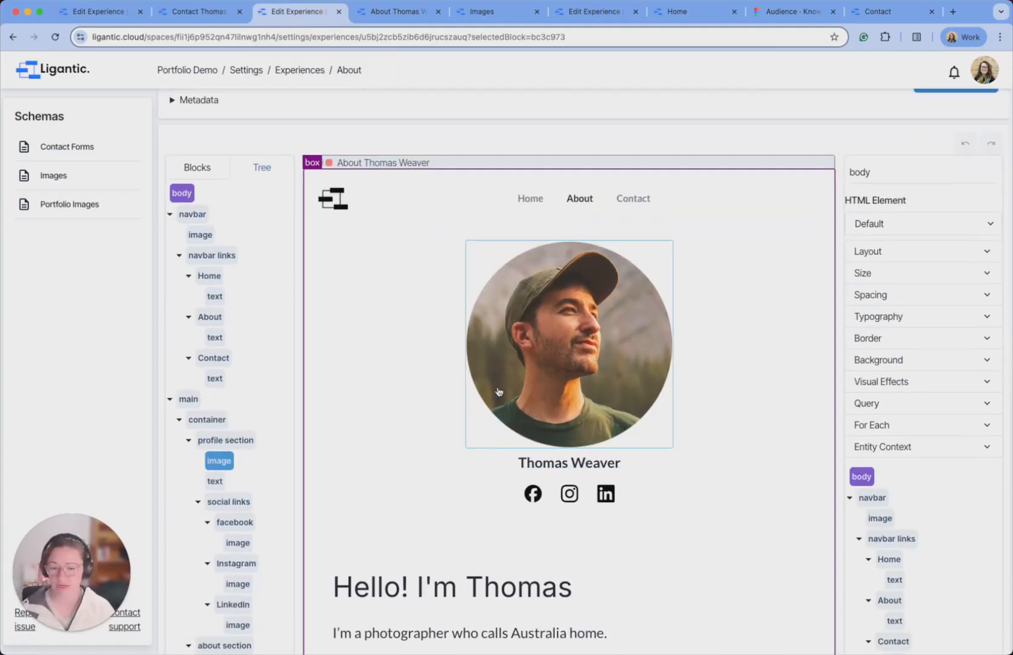
{"action": "left_click", "coordinate": [552, 509]}
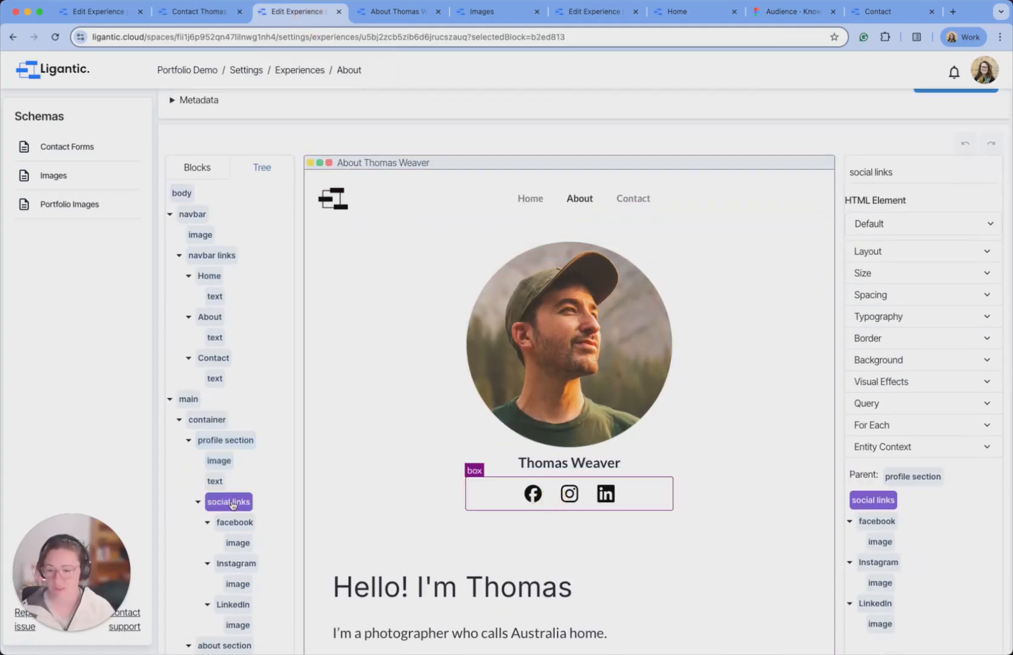
{"action": "left_click", "coordinate": [122, 14]}
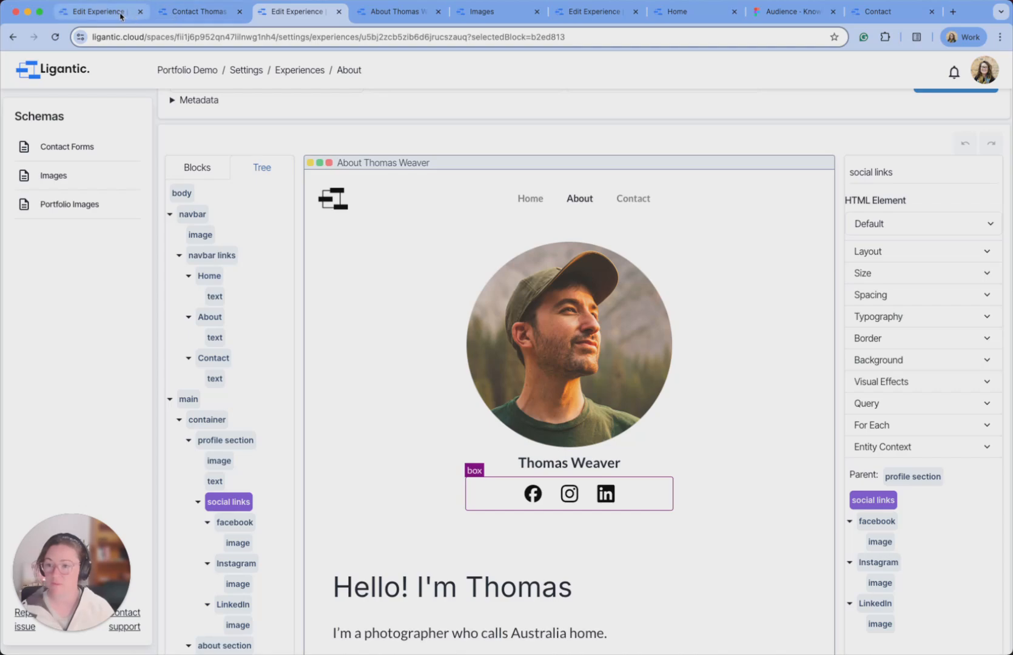
{"action": "left_click", "coordinate": [228, 426]}
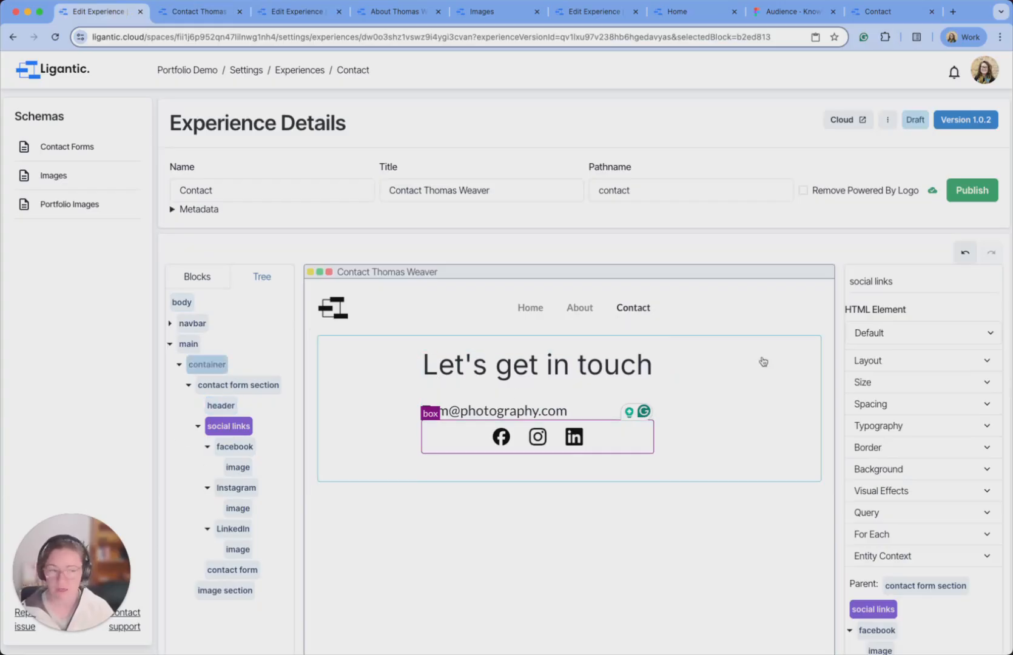
{"action": "left_click", "coordinate": [894, 13]}
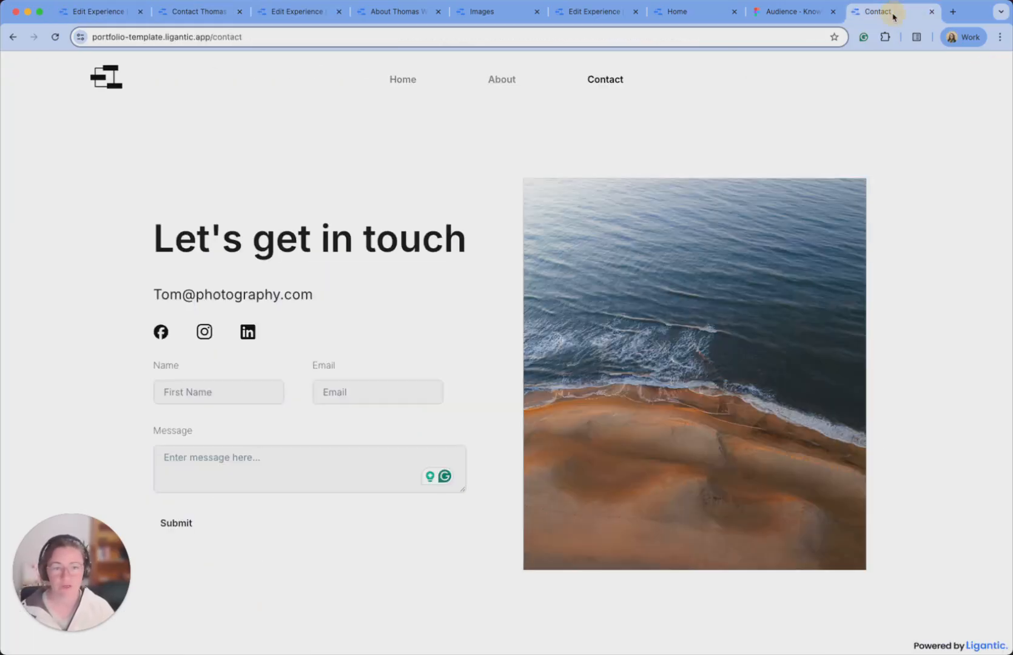
Left-align the social link icons and collapse the social links Layout settings.
{"action": "left_click", "coordinate": [120, 17]}
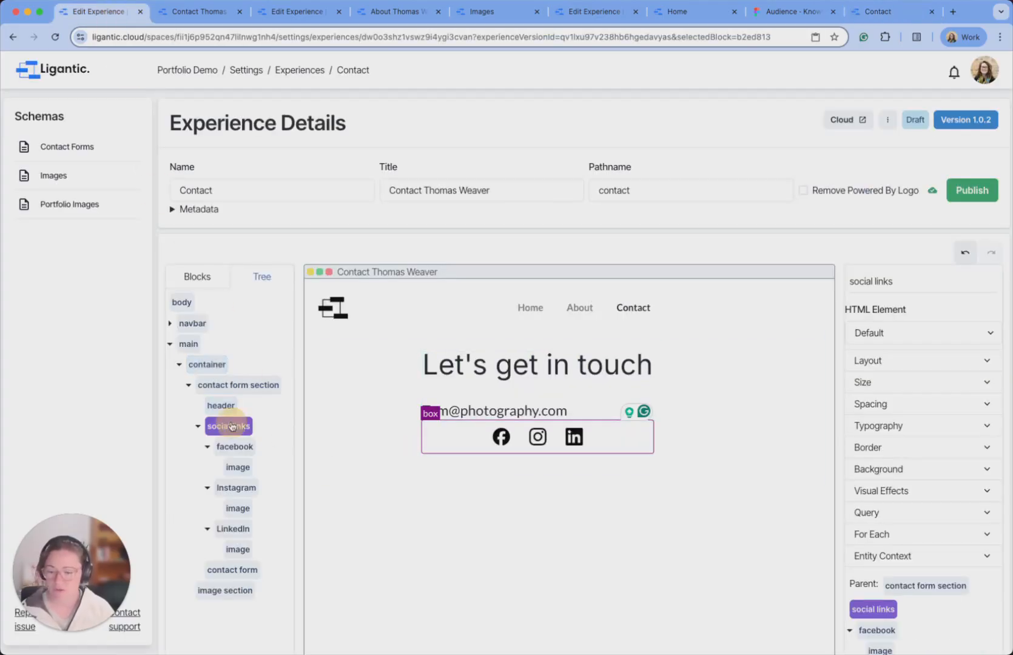
{"action": "left_click", "coordinate": [930, 363]}
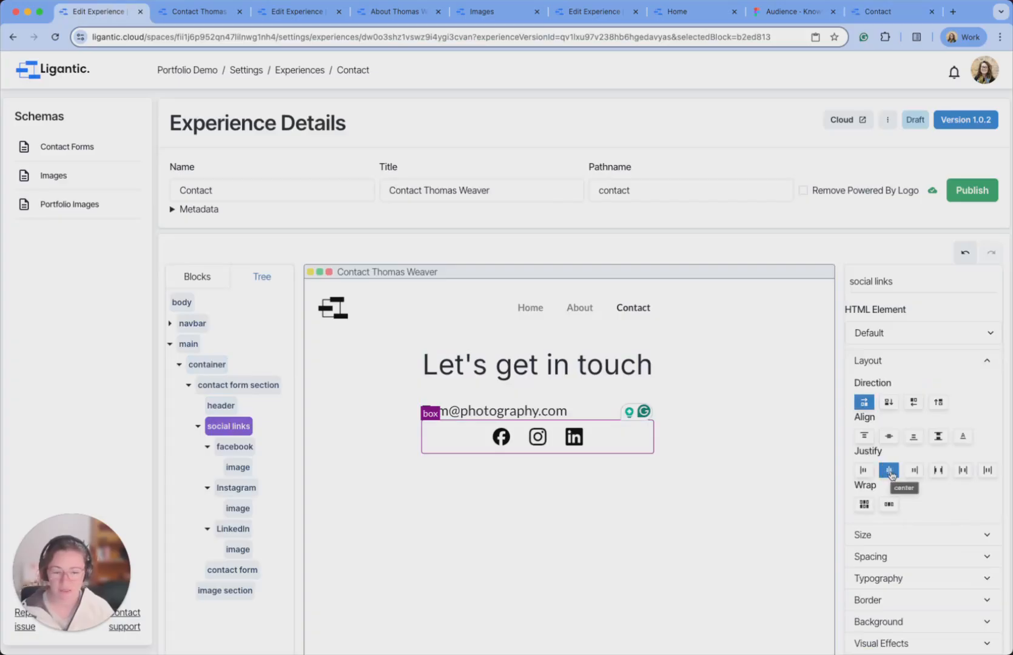
{"action": "left_click", "coordinate": [865, 470]}
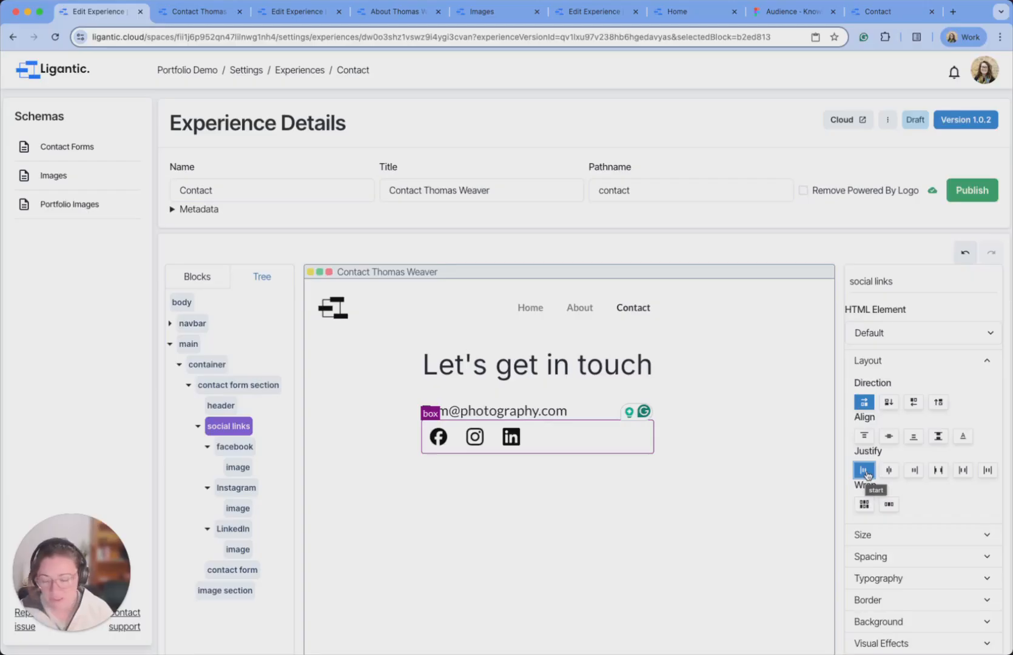
{"action": "scroll", "coordinate": [728, 266], "scroll_direction": "down", "scroll_amount": 2}
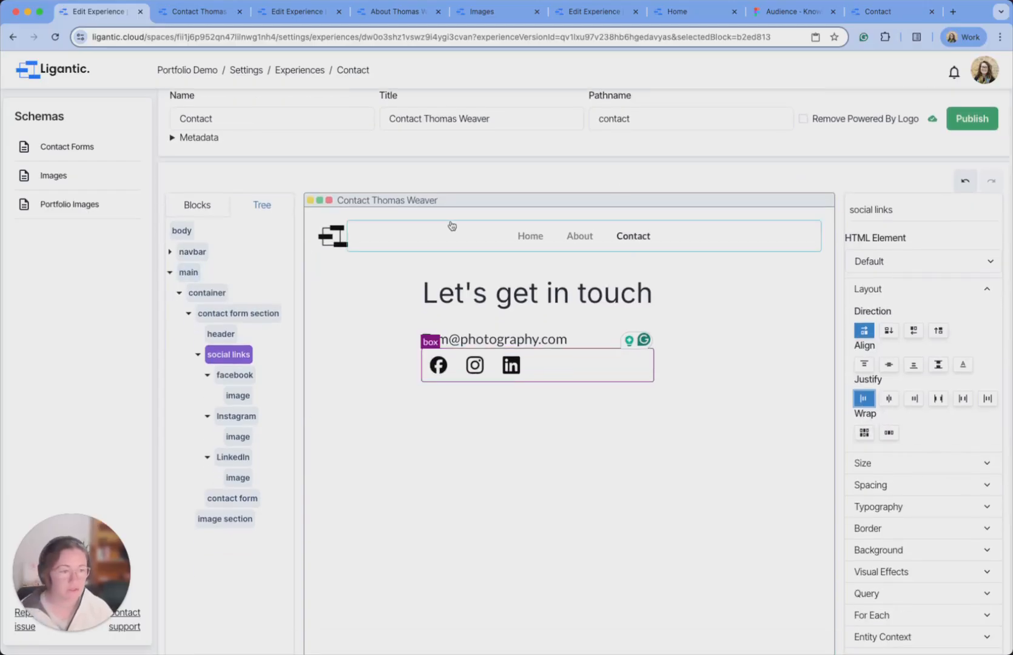
{"action": "left_click", "coordinate": [199, 356]}
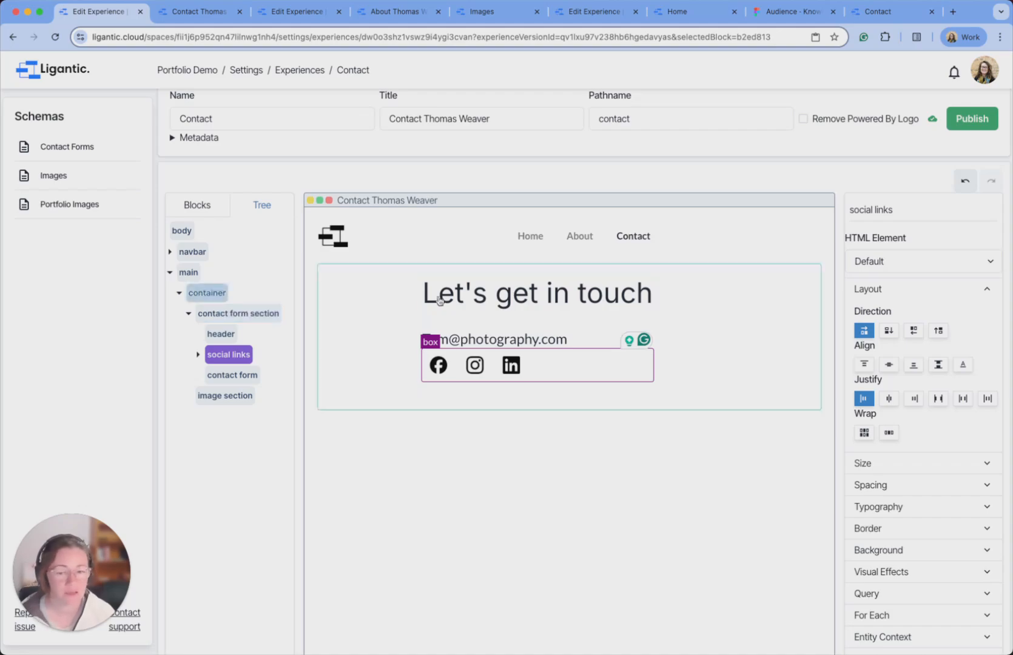
{"action": "scroll", "coordinate": [953, 251], "scroll_direction": "down", "scroll_amount": 3}
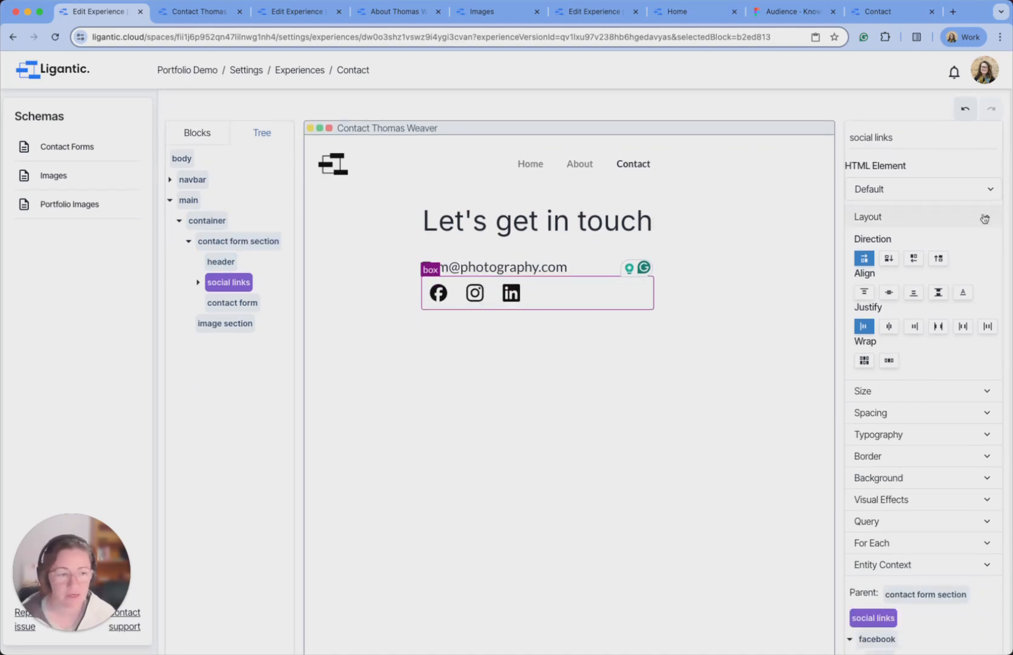
{"action": "left_click", "coordinate": [984, 219]}
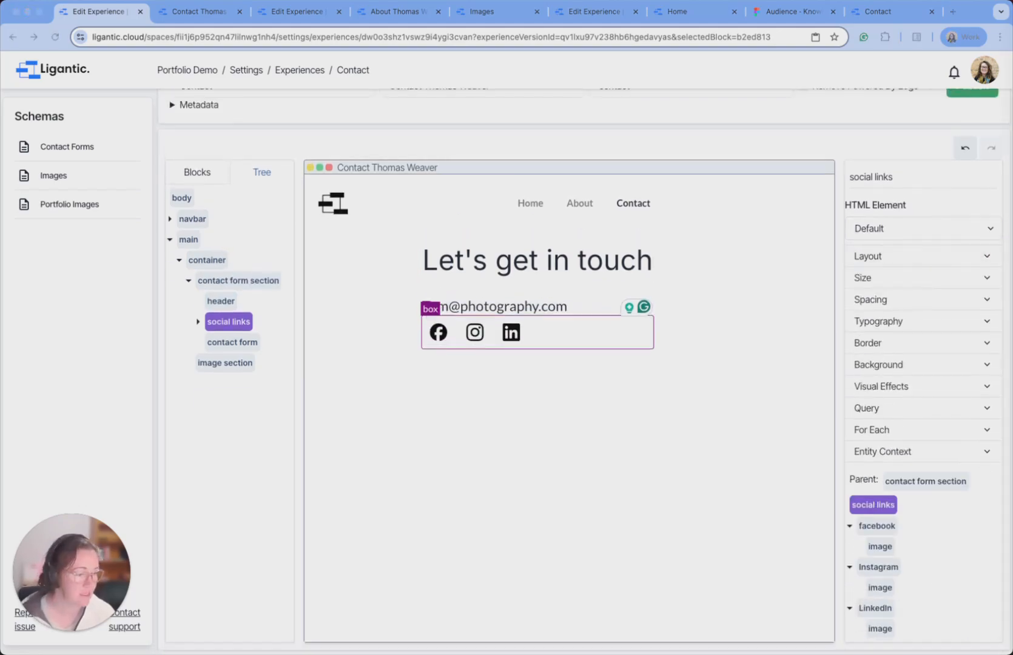
{"action": "left_click", "coordinate": [205, 282]}
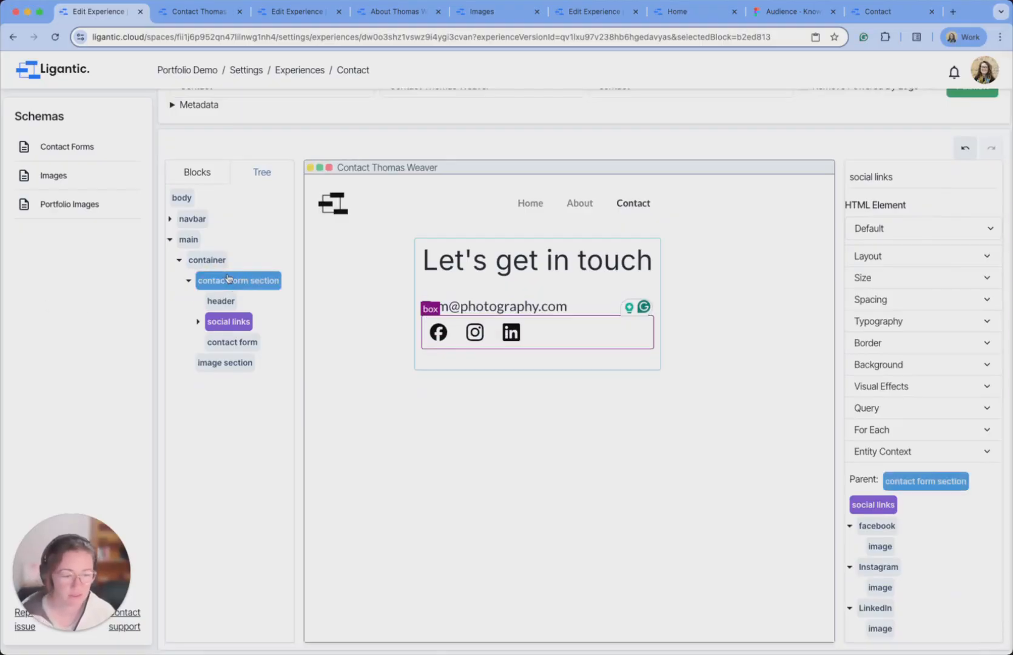
Enable entity context on the contact form section and bind it to the Contact Form schema.
{"action": "left_click", "coordinate": [228, 277]}
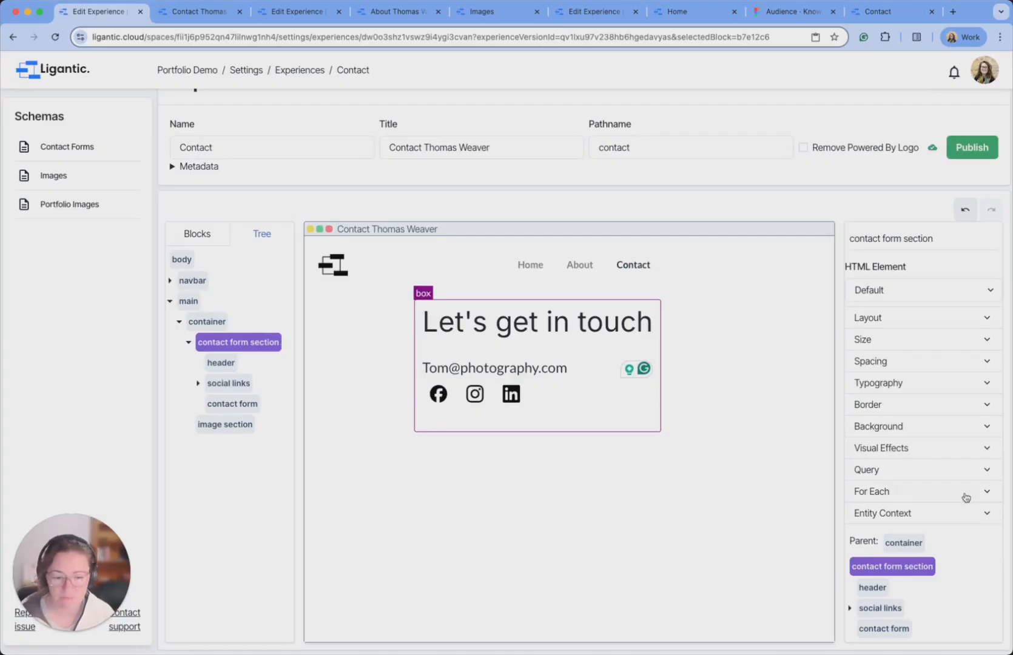
{"action": "left_click", "coordinate": [959, 515]}
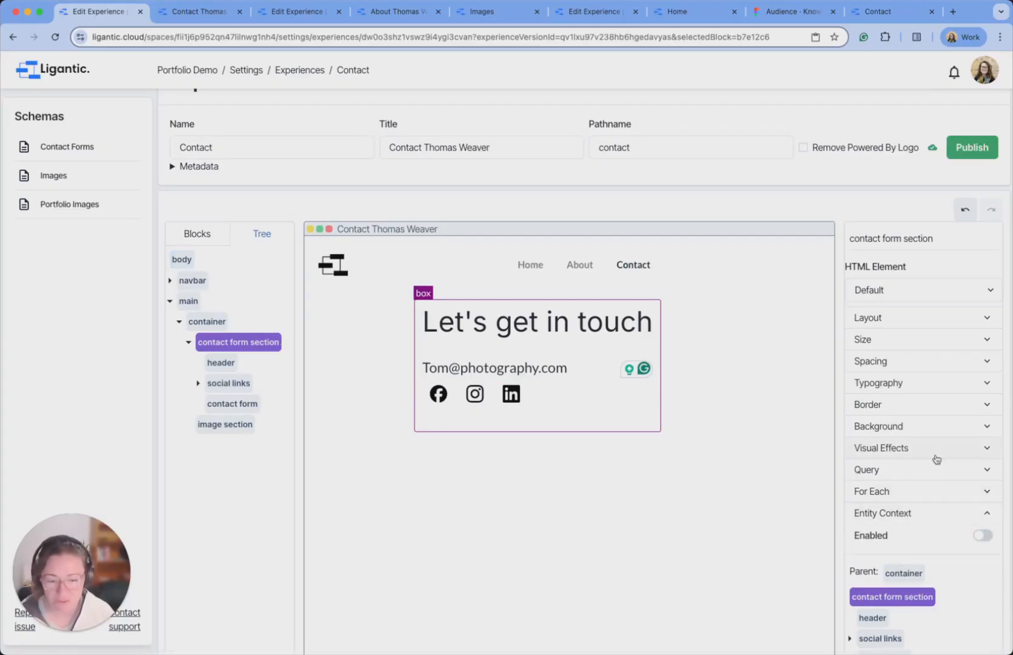
{"action": "scroll", "coordinate": [937, 459], "scroll_direction": "down", "scroll_amount": 1}
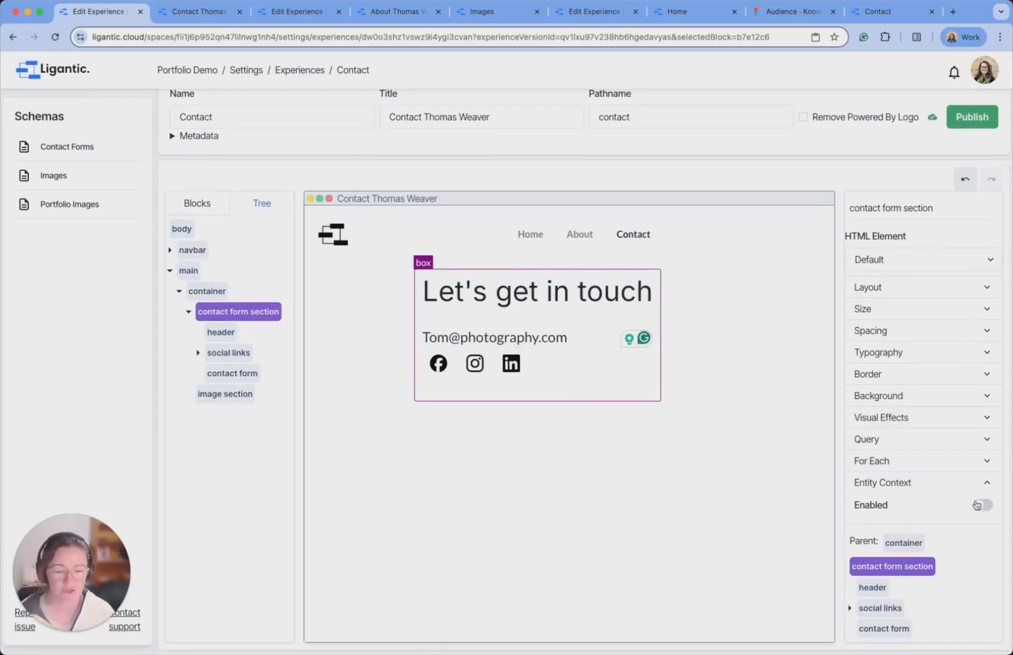
{"action": "left_click", "coordinate": [983, 505]}
{"action": "scroll", "coordinate": [933, 418], "scroll_direction": "down", "scroll_amount": 3}
{"action": "left_click", "coordinate": [950, 484]}
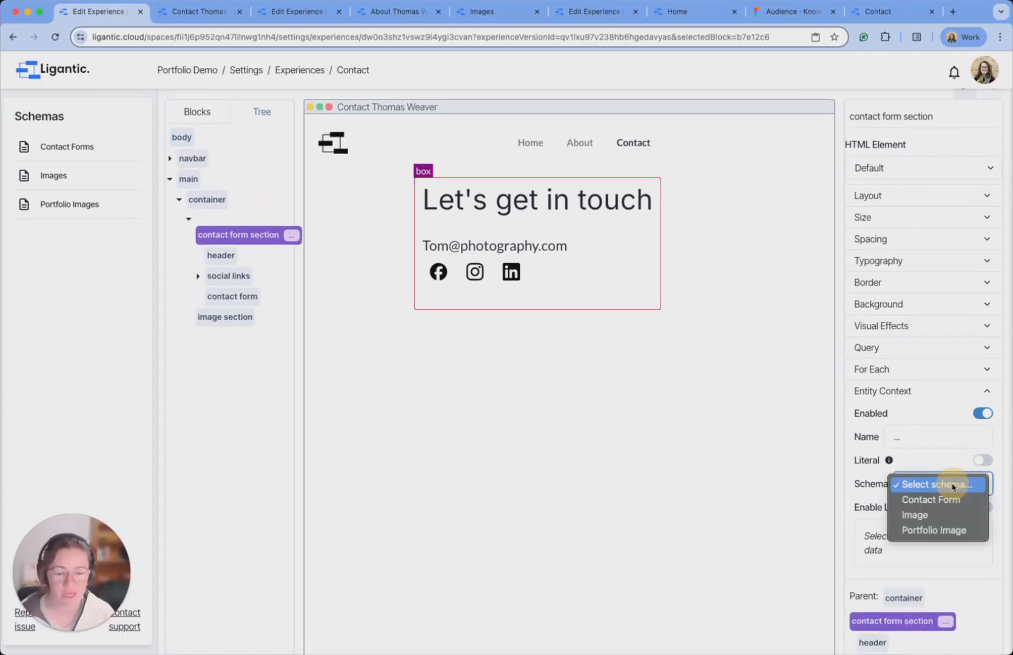
{"action": "left_click", "coordinate": [940, 503]}
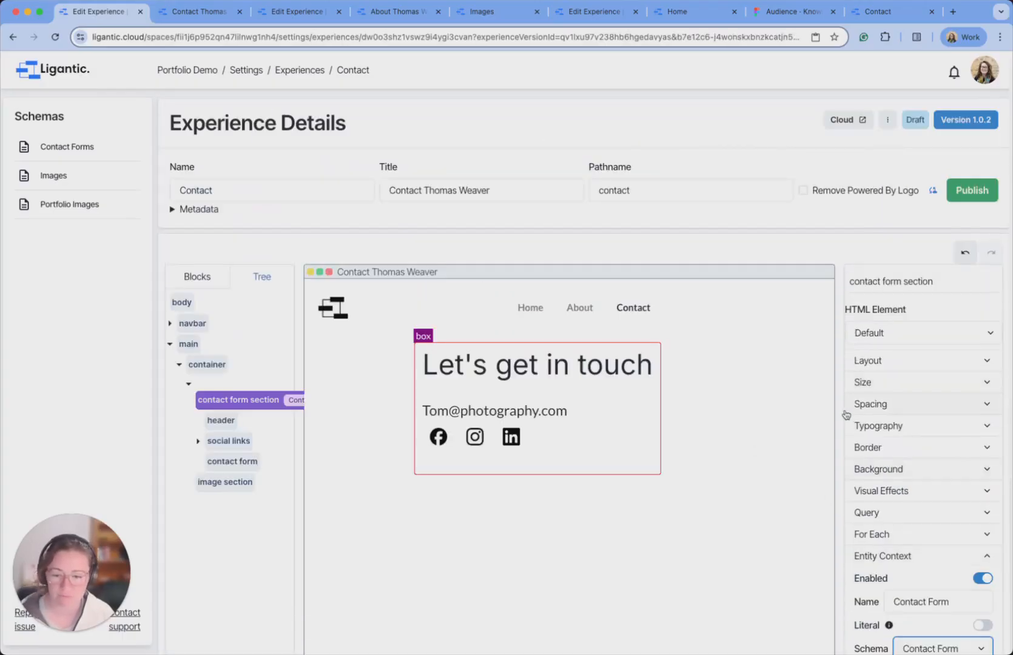
{"action": "scroll", "coordinate": [848, 415], "scroll_direction": "down", "scroll_amount": 4}
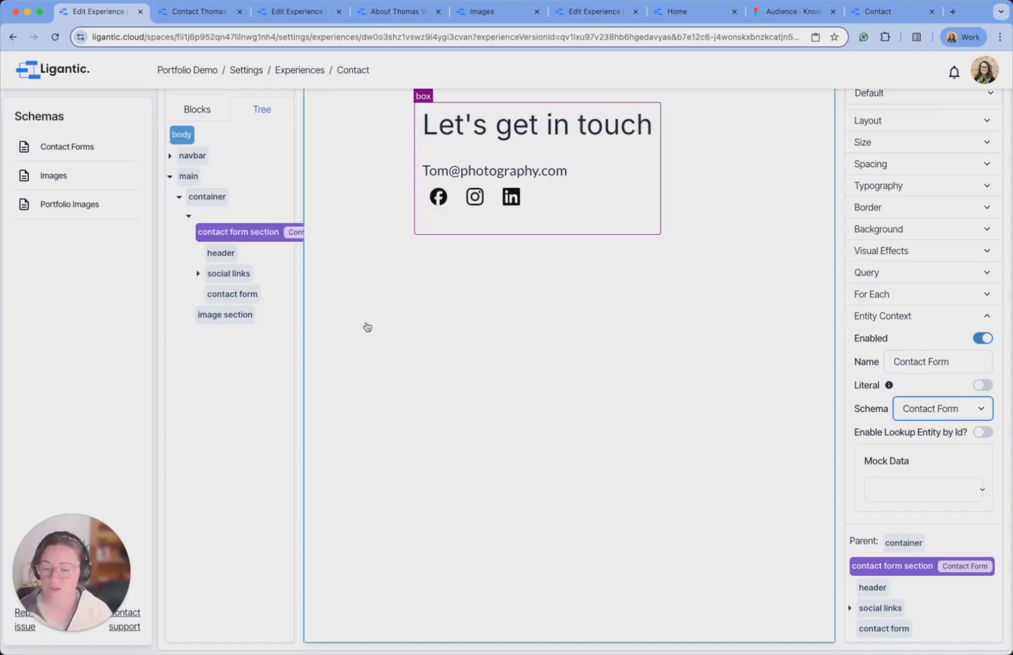
{"action": "scroll", "coordinate": [367, 327], "scroll_direction": "up", "scroll_amount": 4}
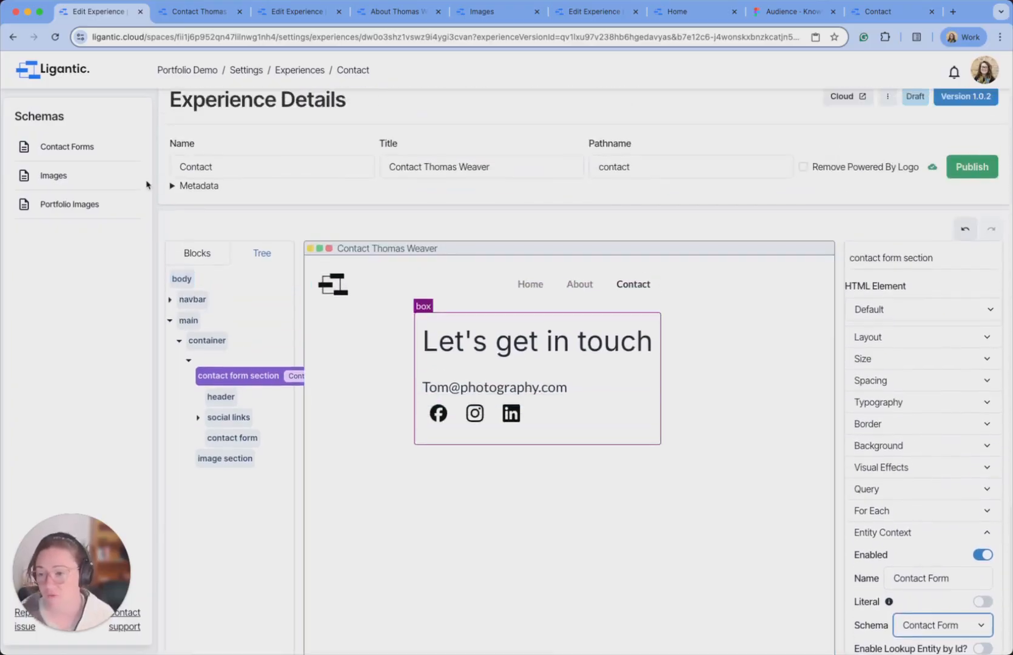
{"action": "scroll", "coordinate": [349, 422], "scroll_direction": "down", "scroll_amount": 2}
{"action": "scroll", "coordinate": [349, 422], "scroll_direction": "down", "scroll_amount": 2}
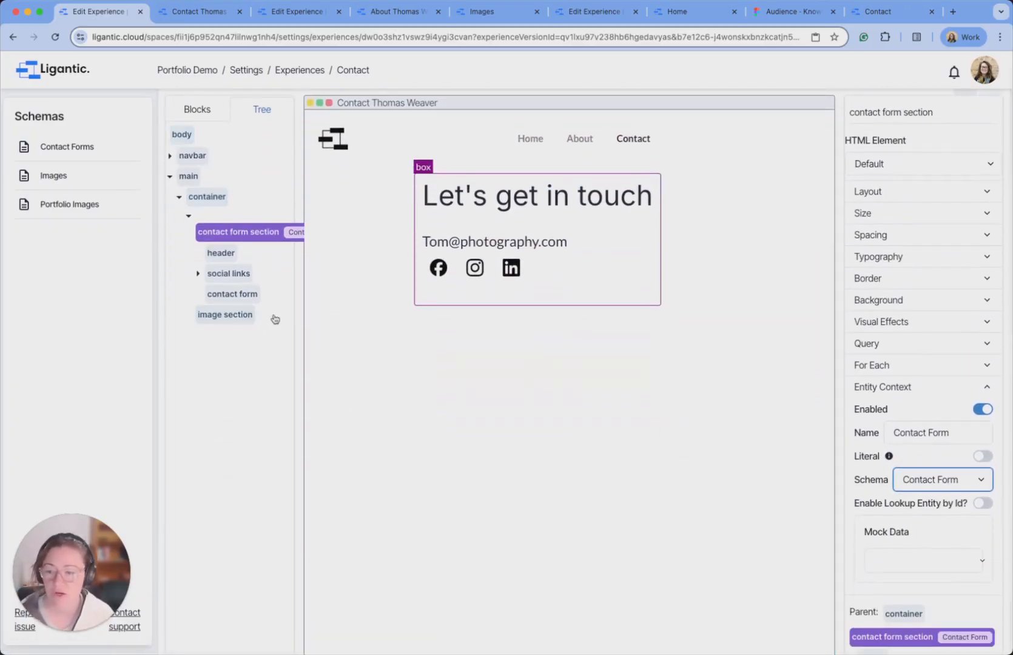
{"action": "left_click", "coordinate": [233, 294]}
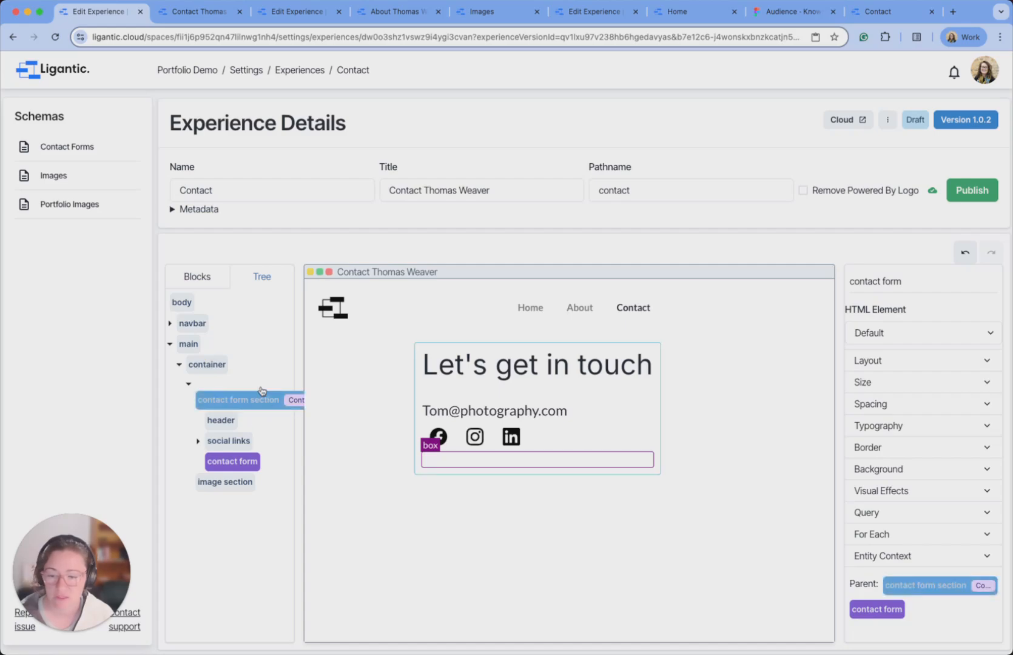
Add an Input block to the contact form, bound to the Contact Form data (Name, Email, Message).
{"action": "left_click", "coordinate": [197, 282]}
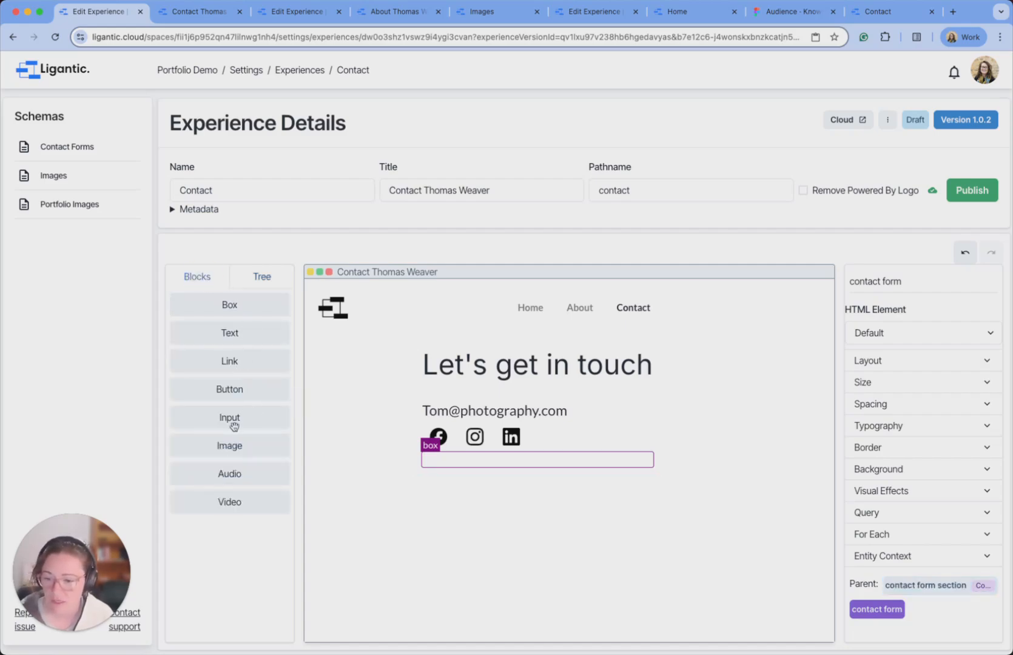
{"action": "left_click_drag", "start_coordinate": [245, 420], "coordinate": [455, 459]}
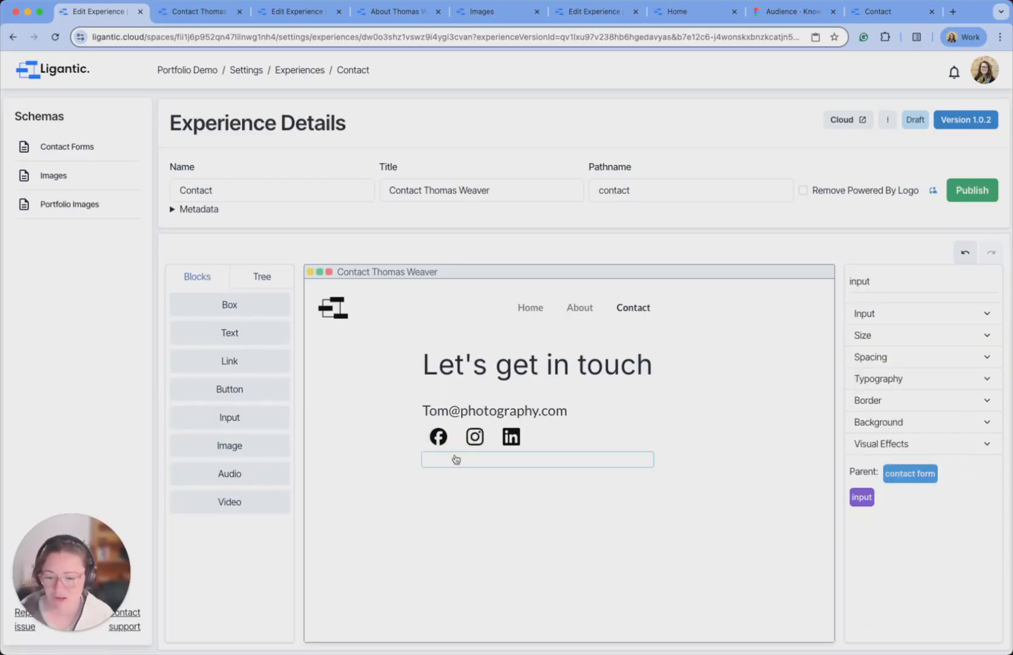
{"action": "left_click", "coordinate": [915, 314]}
{"action": "left_click", "coordinate": [956, 343]}
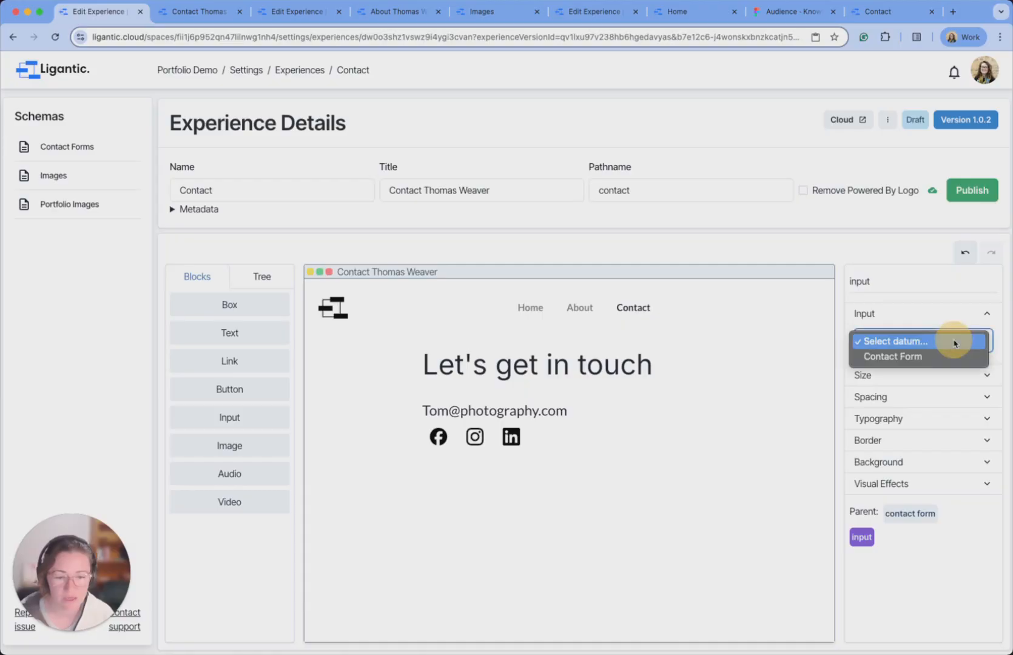
{"action": "left_click", "coordinate": [274, 277]}
{"action": "left_click", "coordinate": [271, 277]}
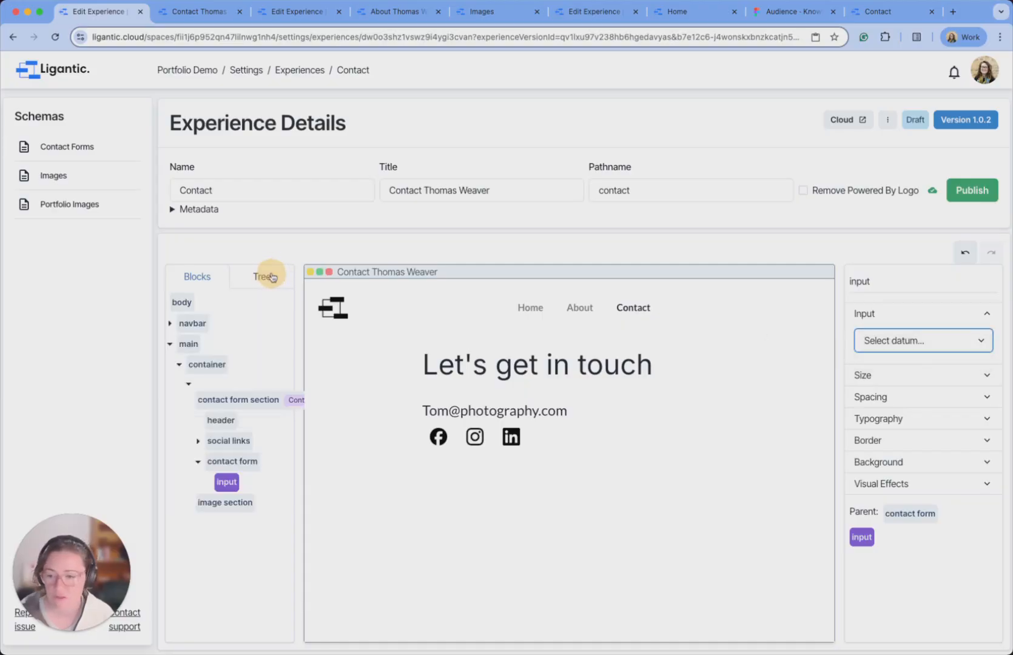
{"action": "left_click", "coordinate": [874, 341]}
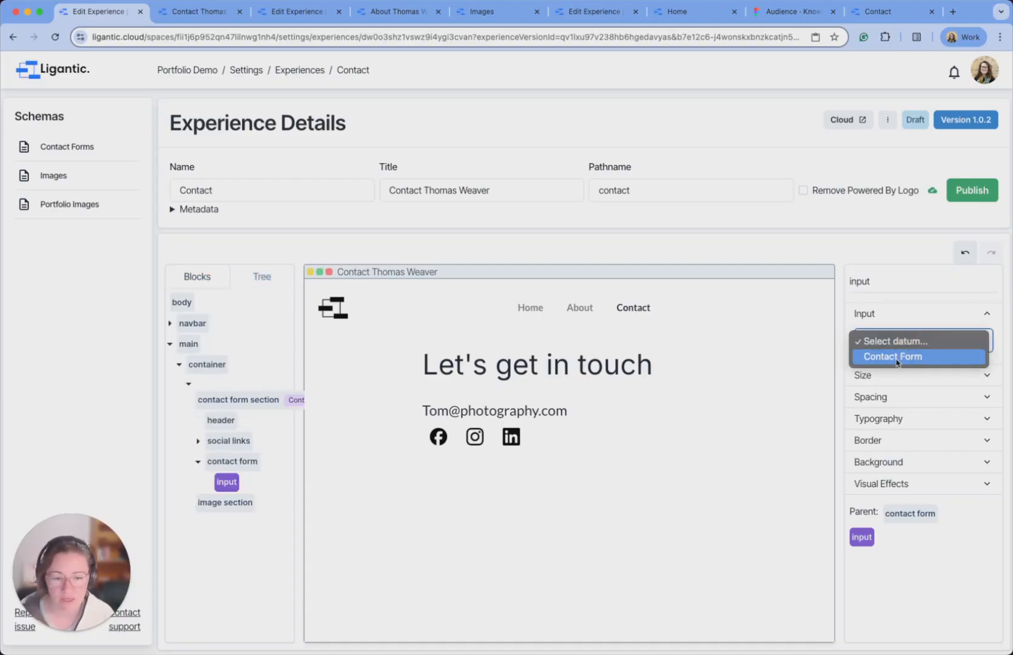
{"action": "left_click", "coordinate": [913, 358]}
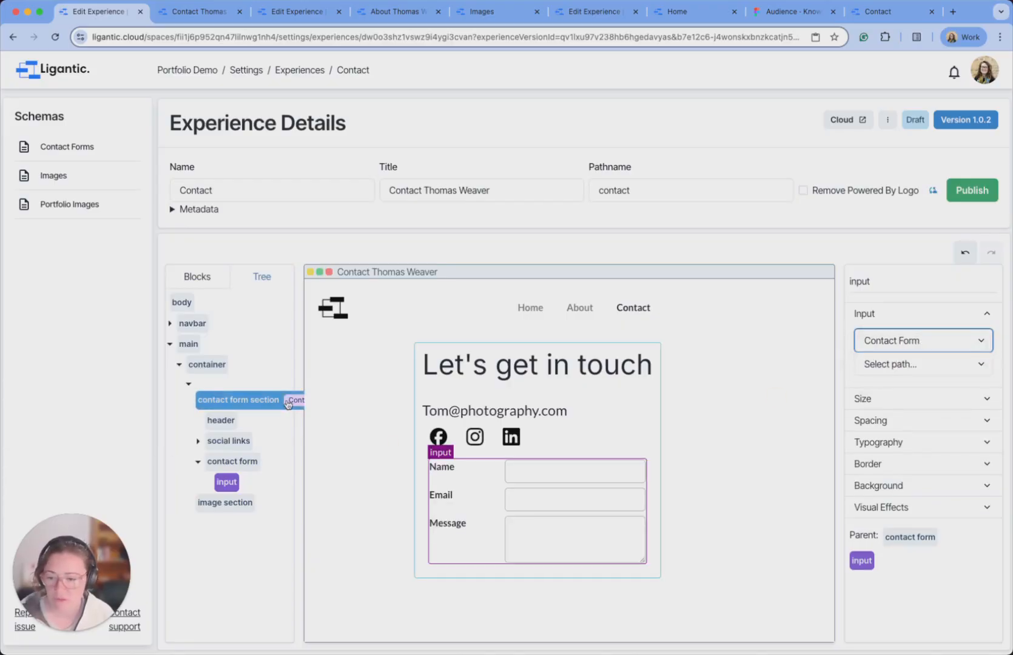
Publish the Contact page as version 1.0.2.
{"action": "left_click", "coordinate": [755, 475]}
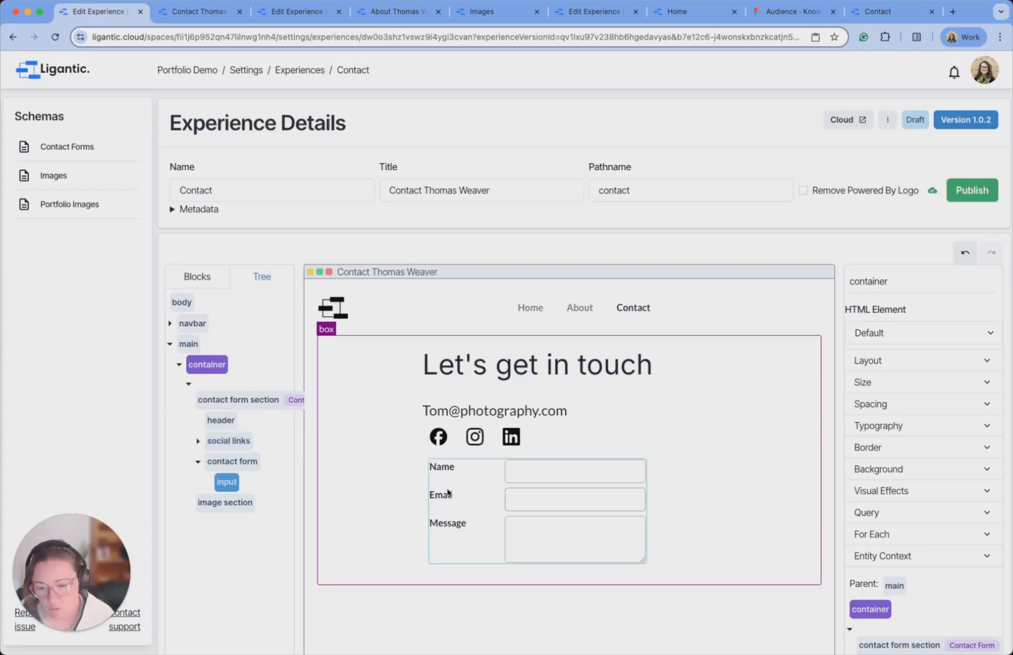
{"action": "left_click", "coordinate": [219, 464]}
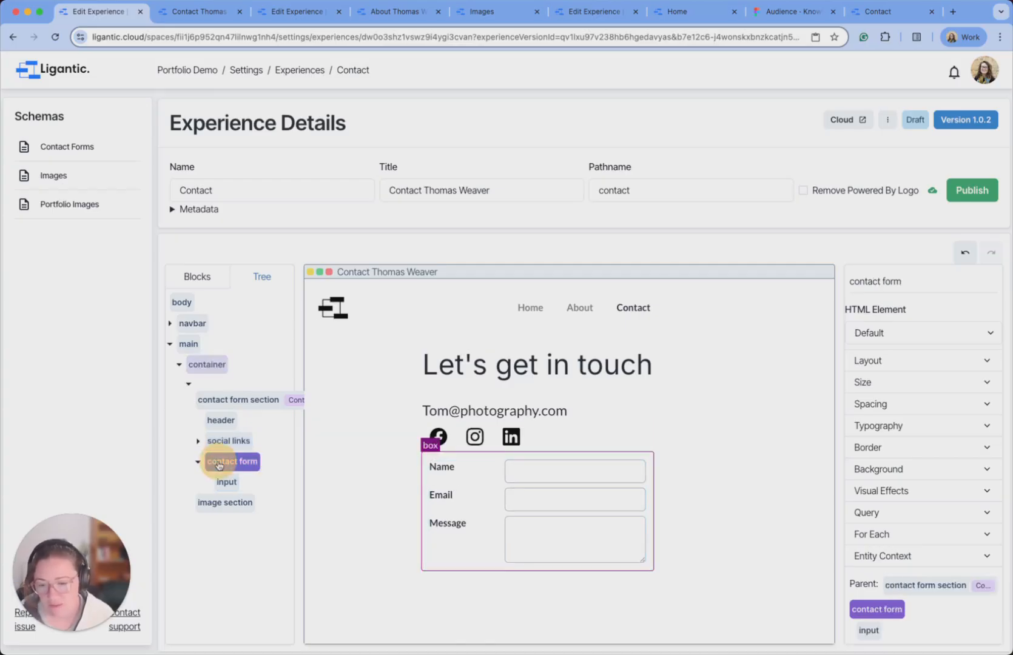
{"action": "scroll", "coordinate": [774, 426], "scroll_direction": "down", "scroll_amount": 1}
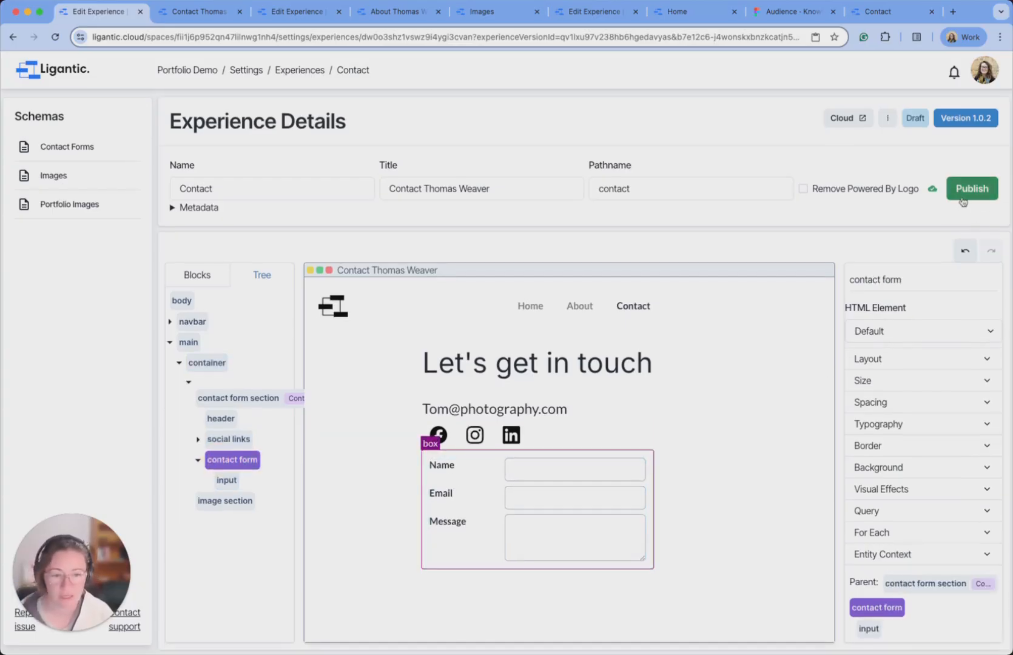
{"action": "left_click", "coordinate": [971, 189]}
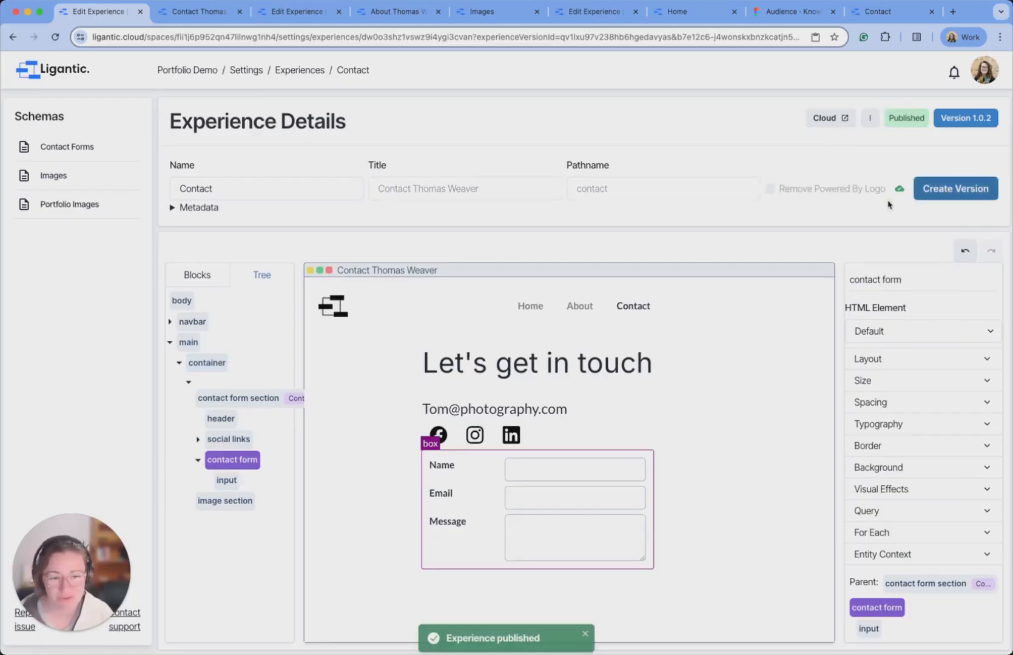
{"action": "left_click", "coordinate": [203, 12]}
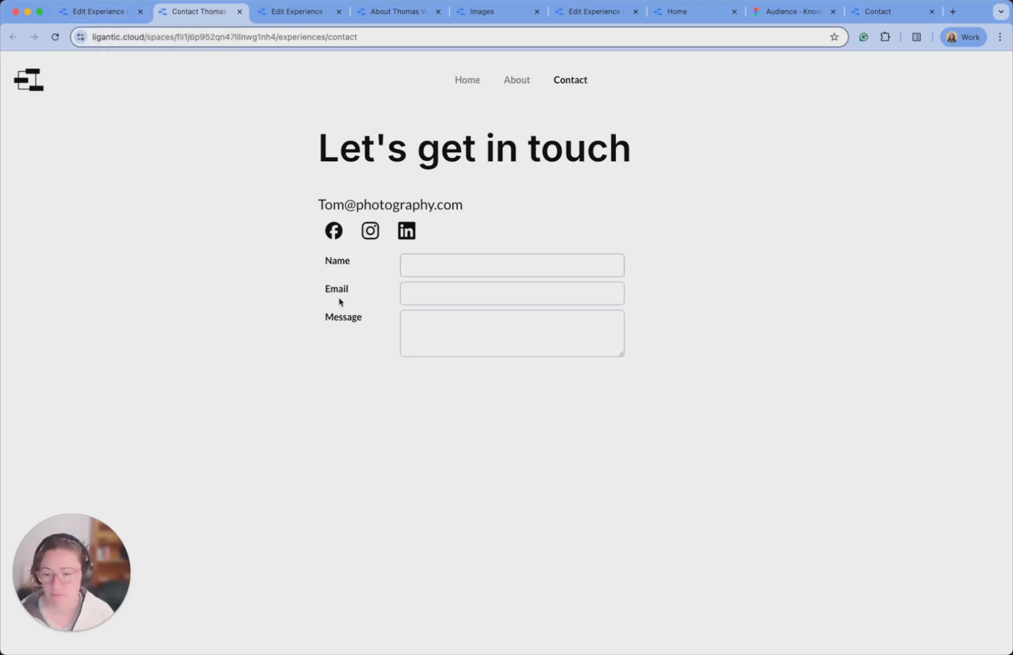
{"action": "left_click", "coordinate": [97, 12]}
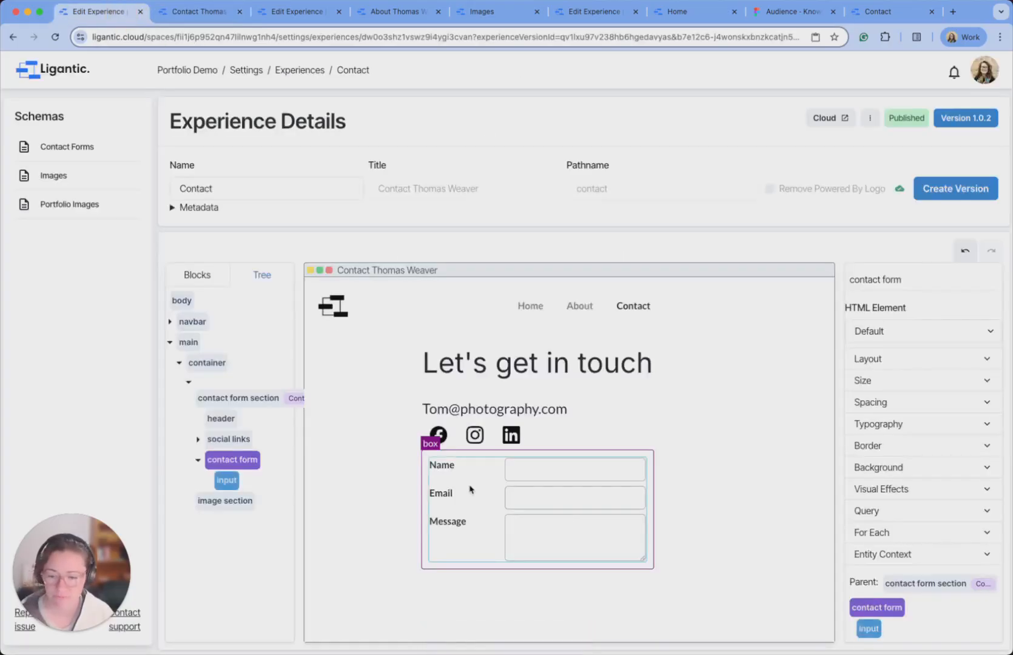
Add a Button block below the Message field and check its empty Flow Trigger flow list.
{"action": "left_click", "coordinate": [218, 279]}
{"action": "left_click_drag", "start_coordinate": [249, 386], "coordinate": [558, 565]}
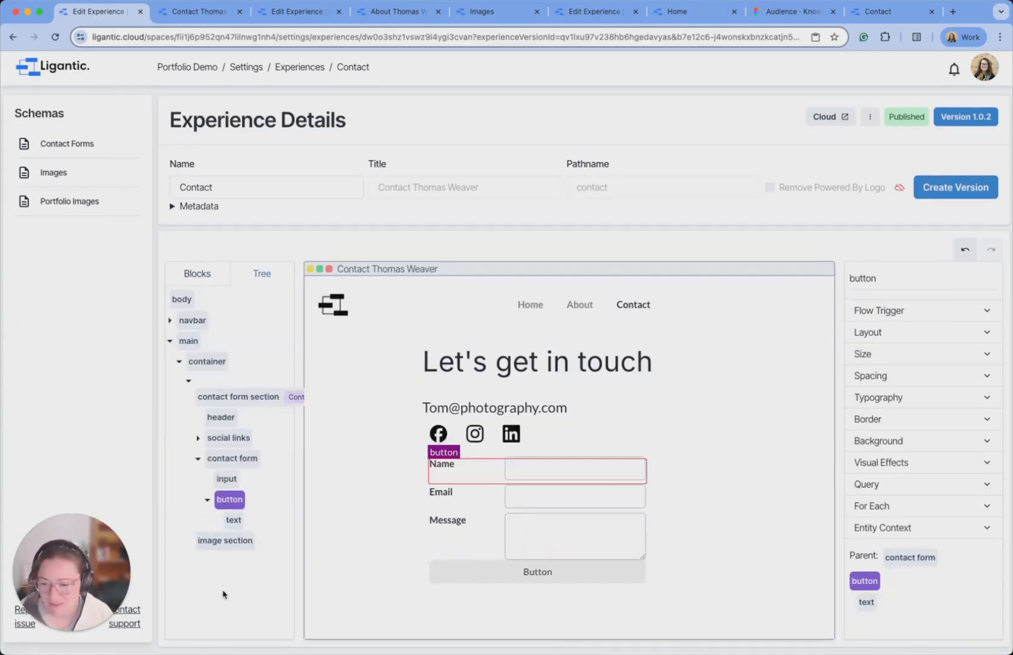
{"action": "left_click", "coordinate": [984, 311]}
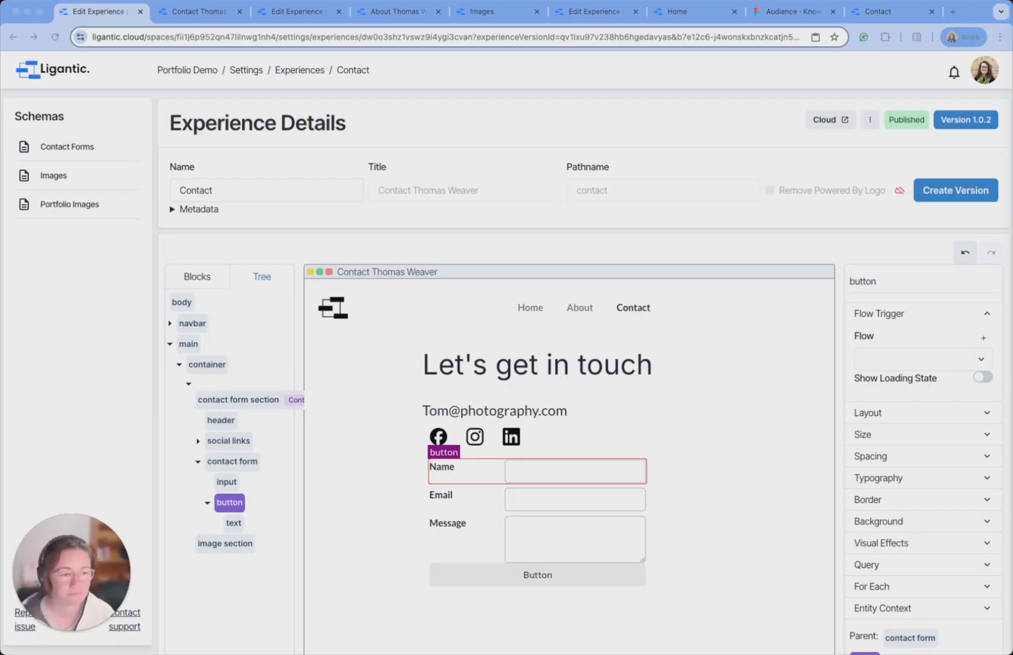
{"action": "left_click", "coordinate": [639, 572]}
{"action": "left_click", "coordinate": [631, 578]}
{"action": "left_click", "coordinate": [644, 571]}
{"action": "left_click", "coordinate": [975, 360]}
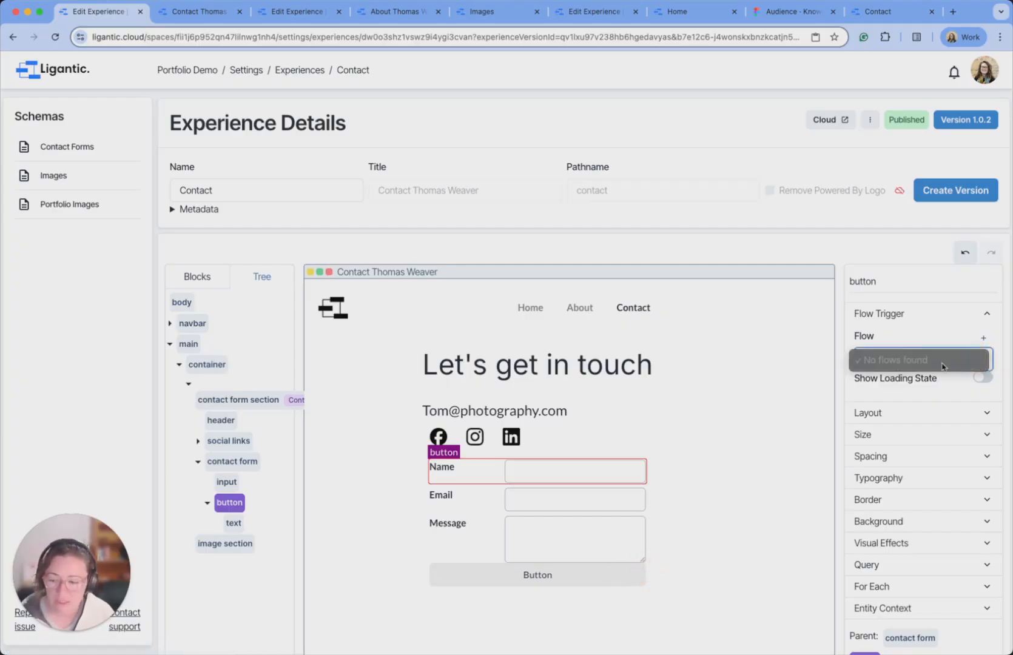
{"action": "left_click", "coordinate": [971, 342]}
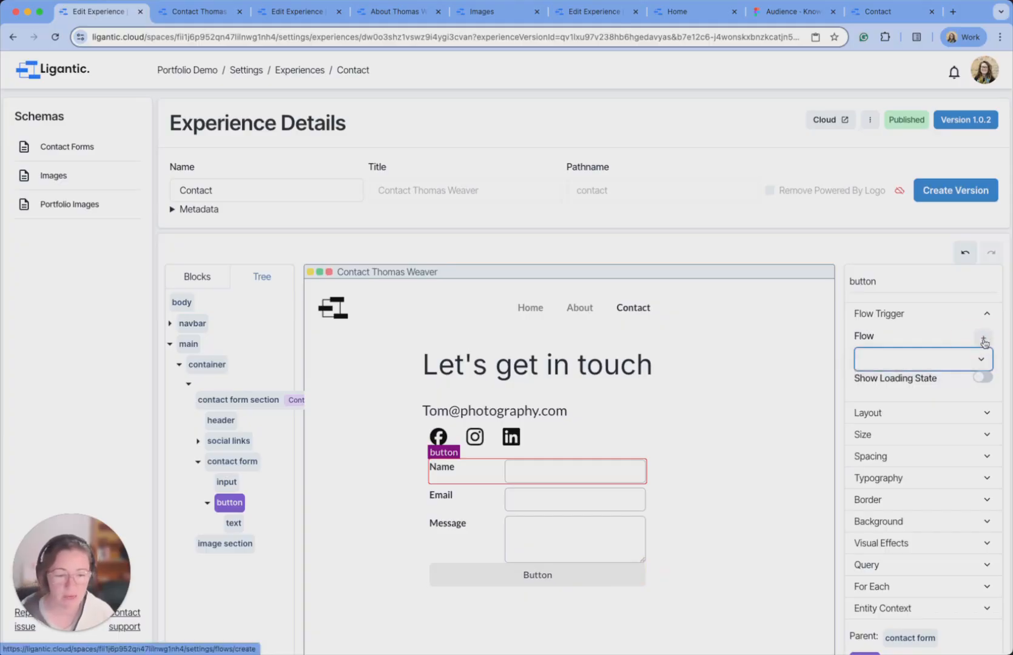
Create a new flow named 'Submit Contact Form' and save it.
{"action": "left_click", "coordinate": [984, 341]}
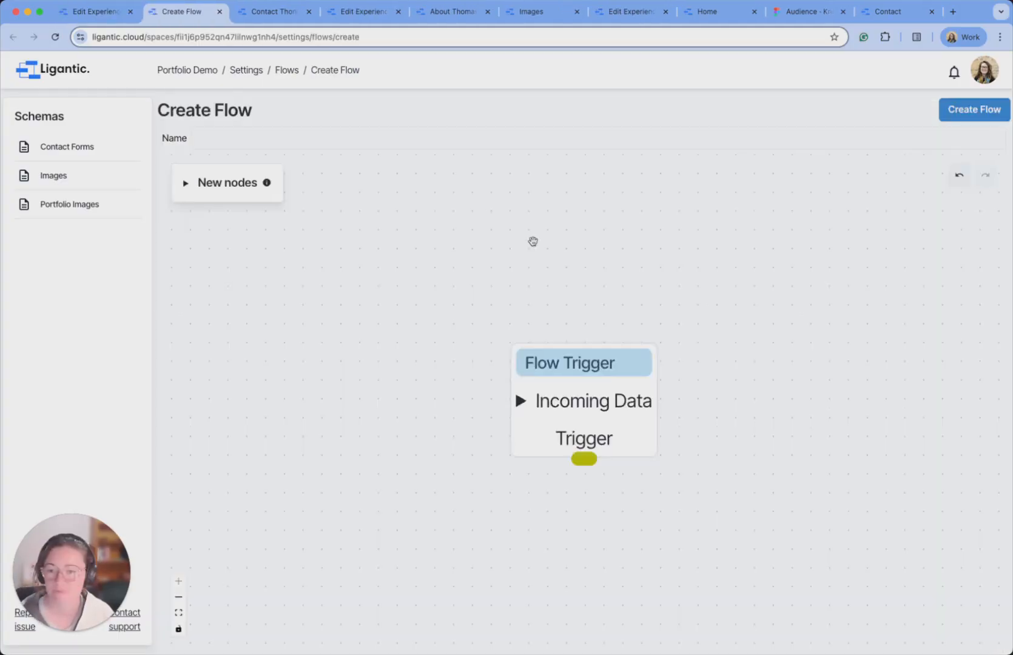
{"action": "left_click", "coordinate": [613, 138]}
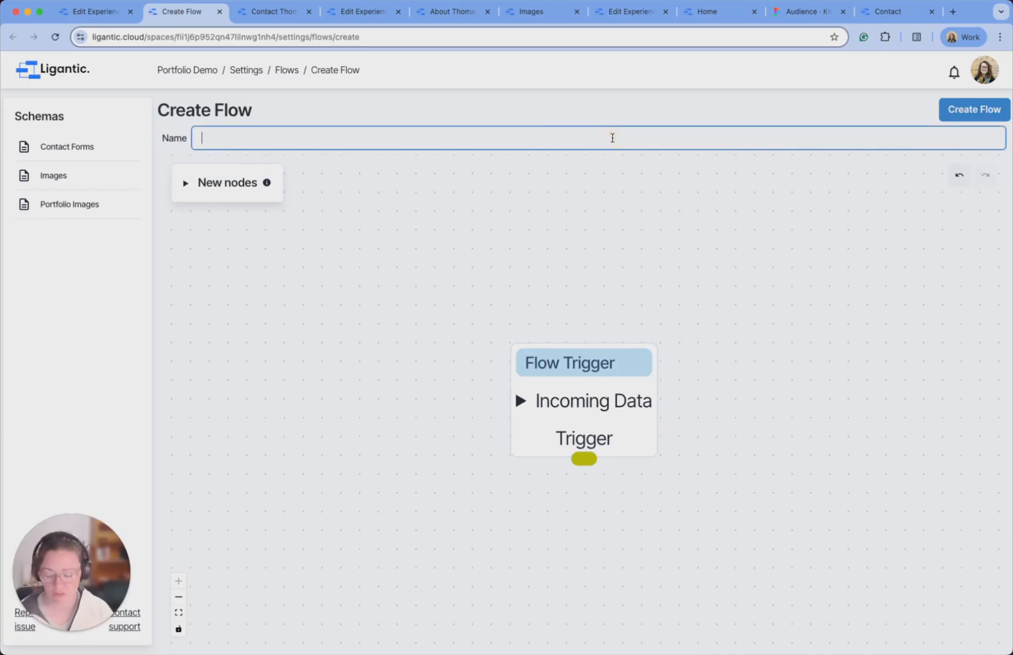
{"action": "type", "text": "Submit Con"}
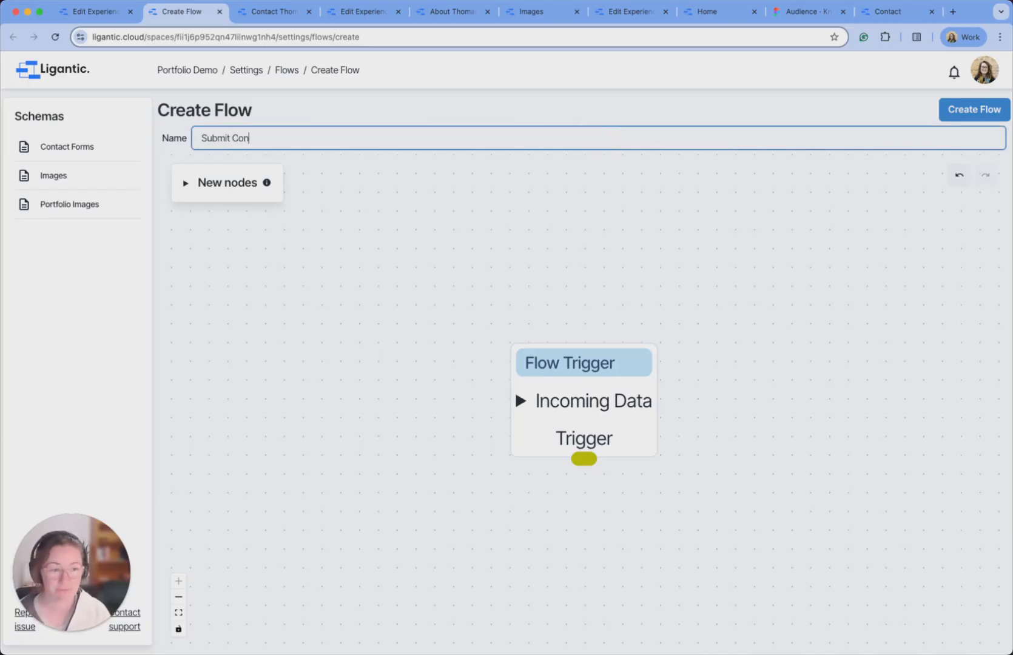
{"action": "type", "text": "tact Form"}
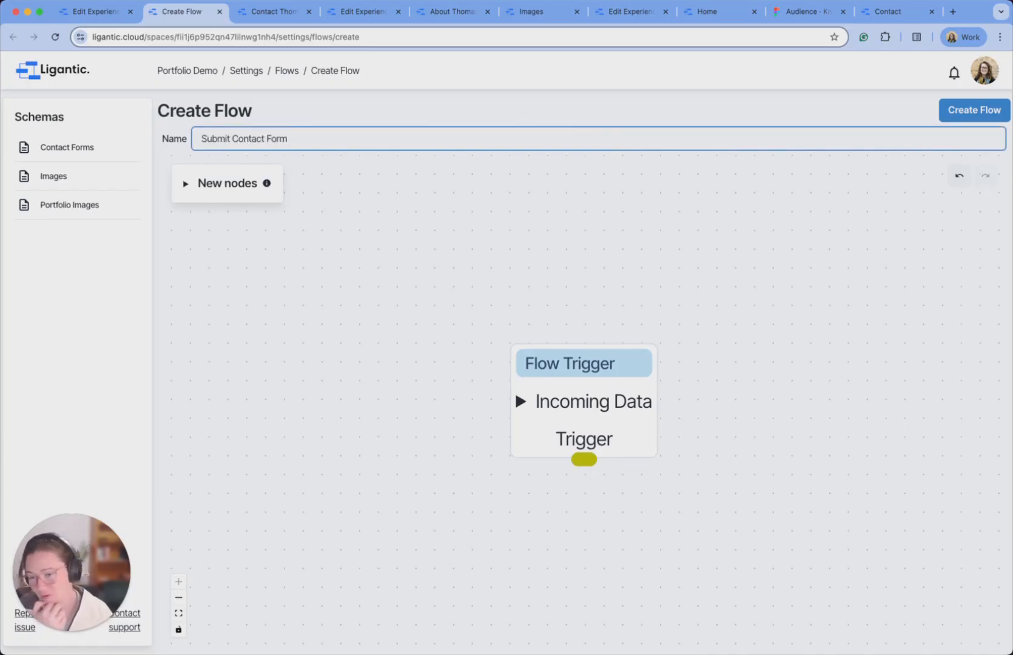
{"action": "left_click", "coordinate": [620, 366]}
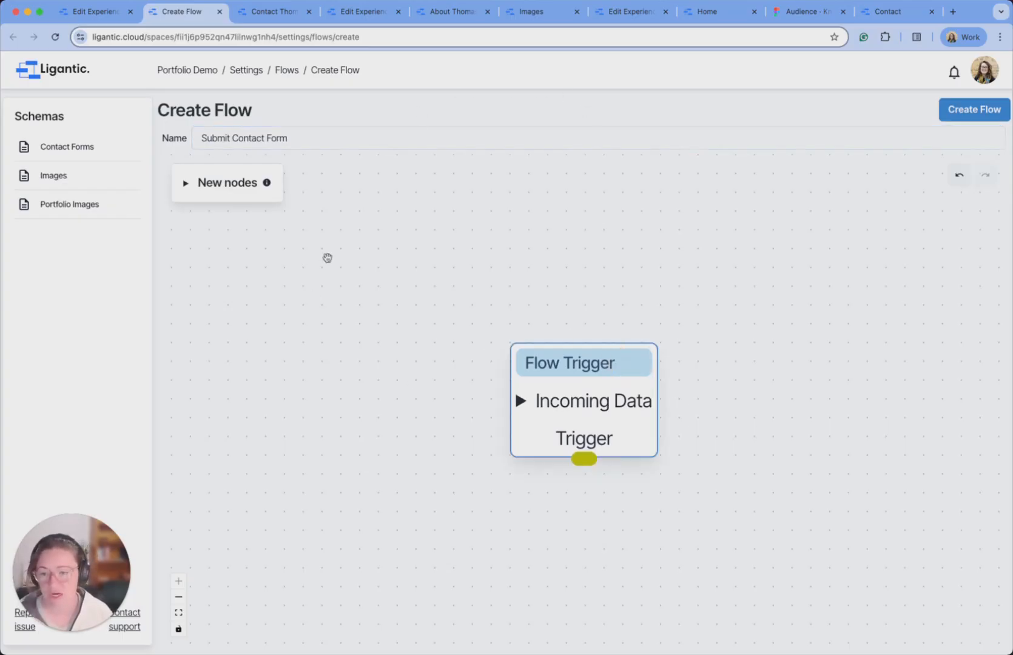
{"action": "left_click", "coordinate": [961, 114]}
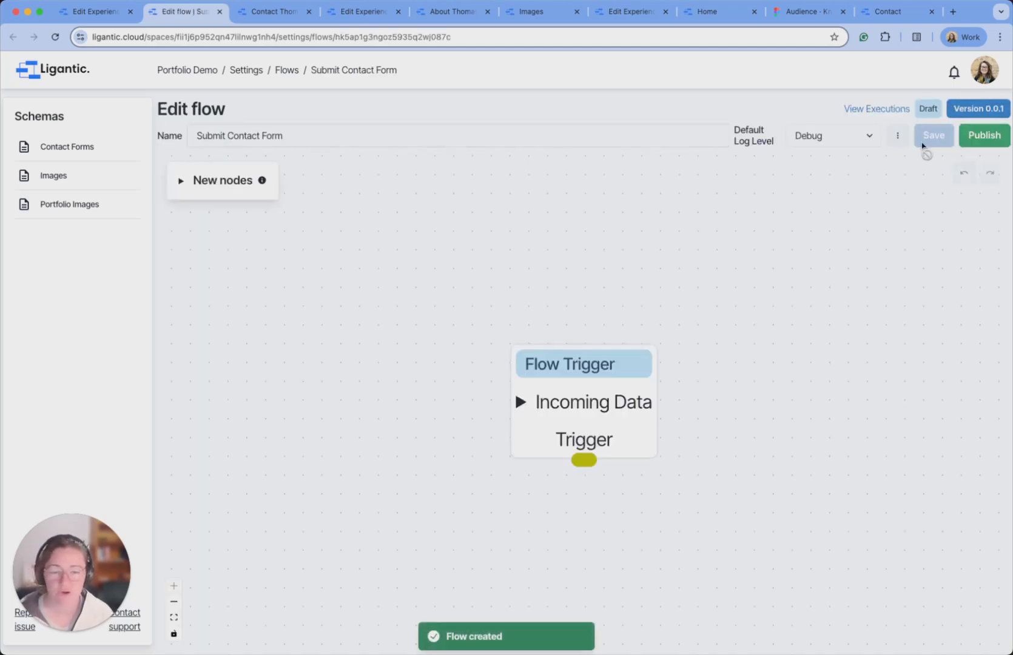
Check the flow's version list, showing draft 0.0.1, and its extra options menu.
{"action": "left_click", "coordinate": [982, 110]}
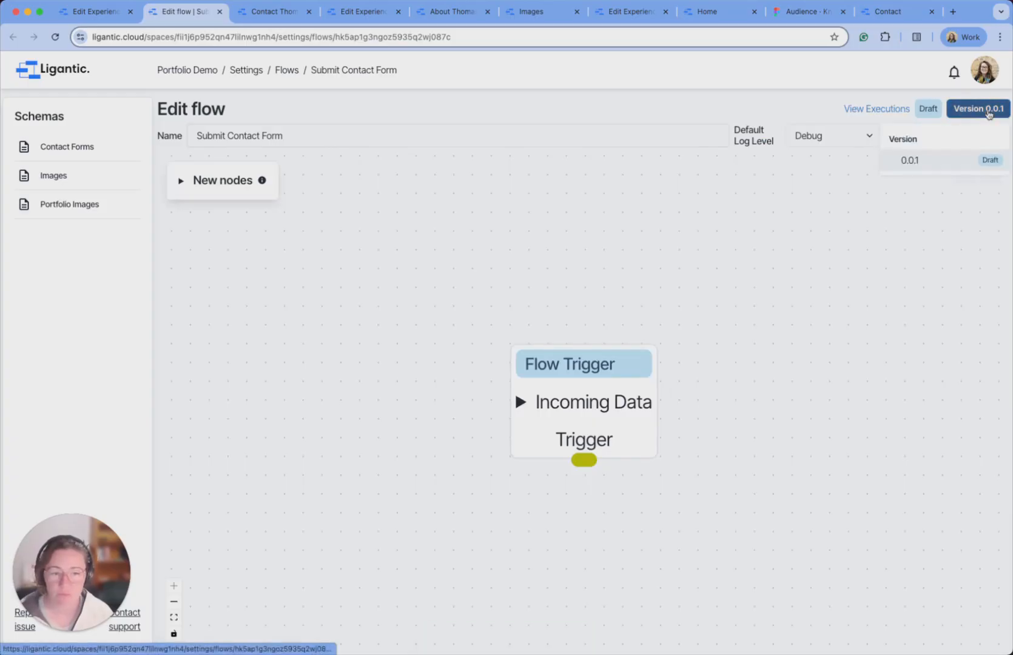
{"action": "left_click", "coordinate": [924, 111]}
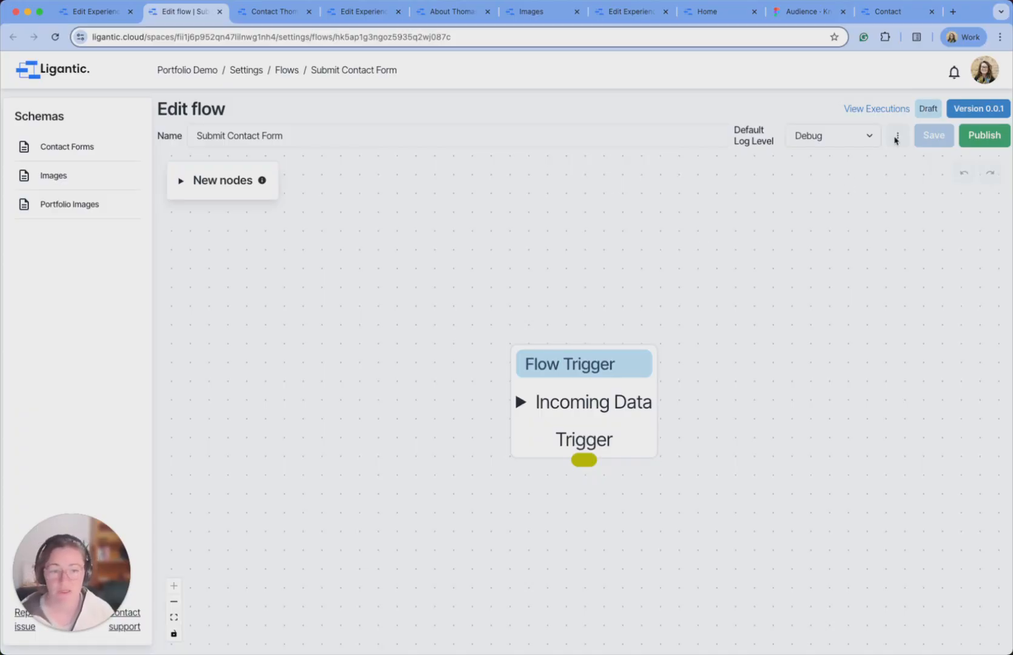
{"action": "left_click", "coordinate": [898, 135]}
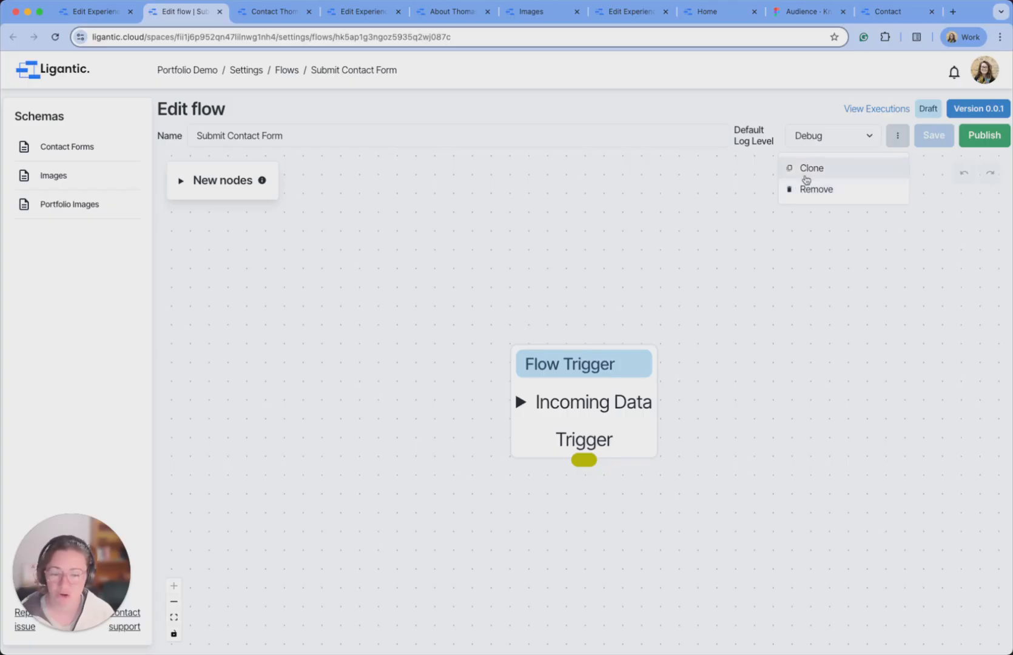
{"action": "left_click", "coordinate": [900, 137]}
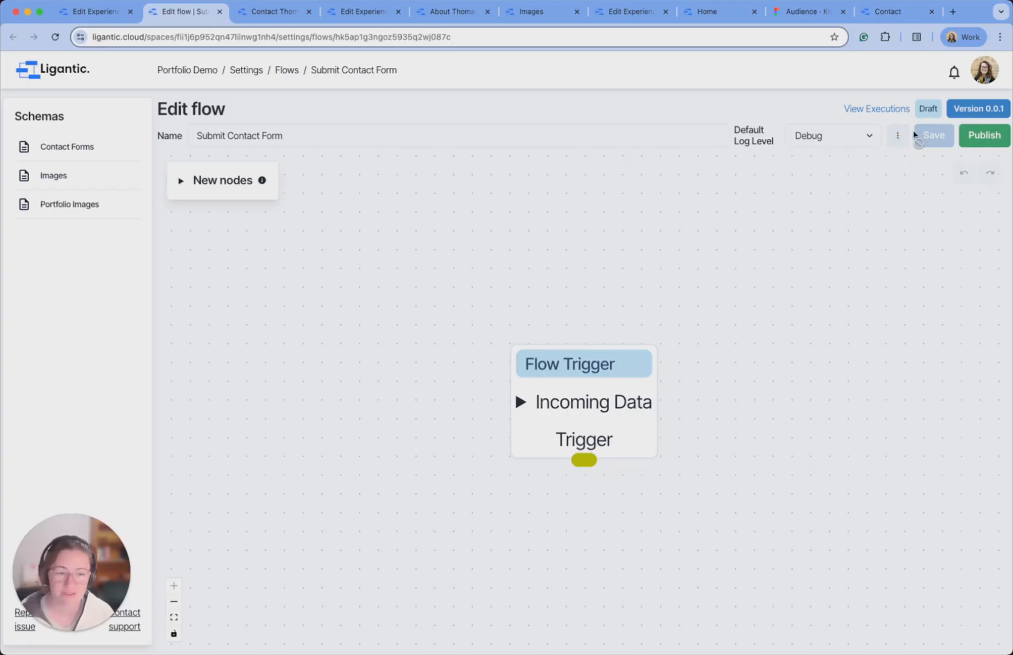
Publish the flow and move the Flow Trigger node near the top of the canvas.
{"action": "left_click", "coordinate": [981, 136]}
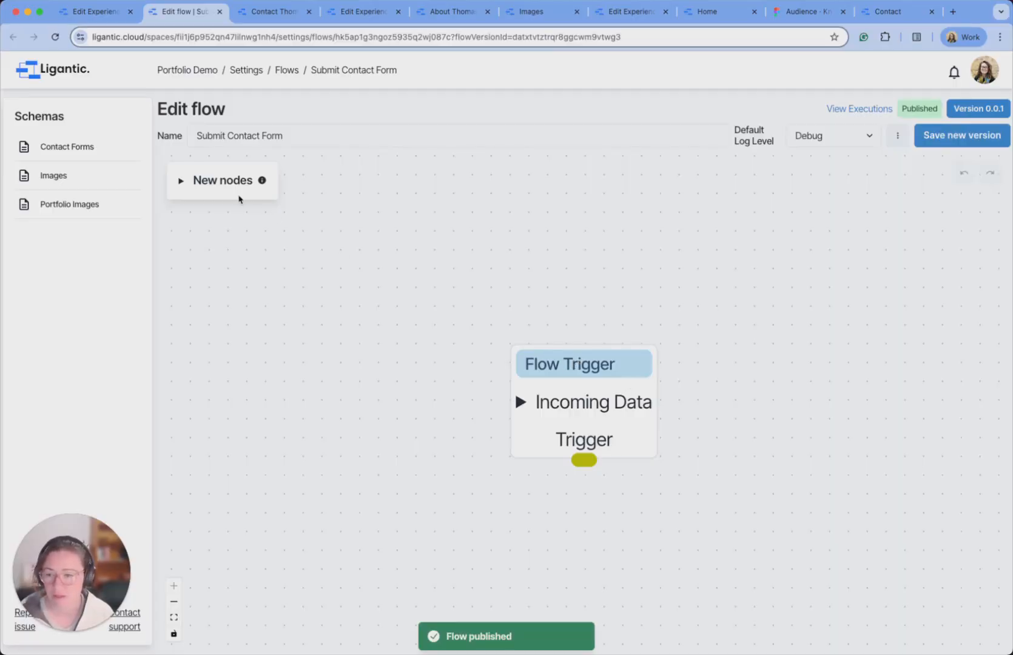
{"action": "left_click", "coordinate": [181, 182]}
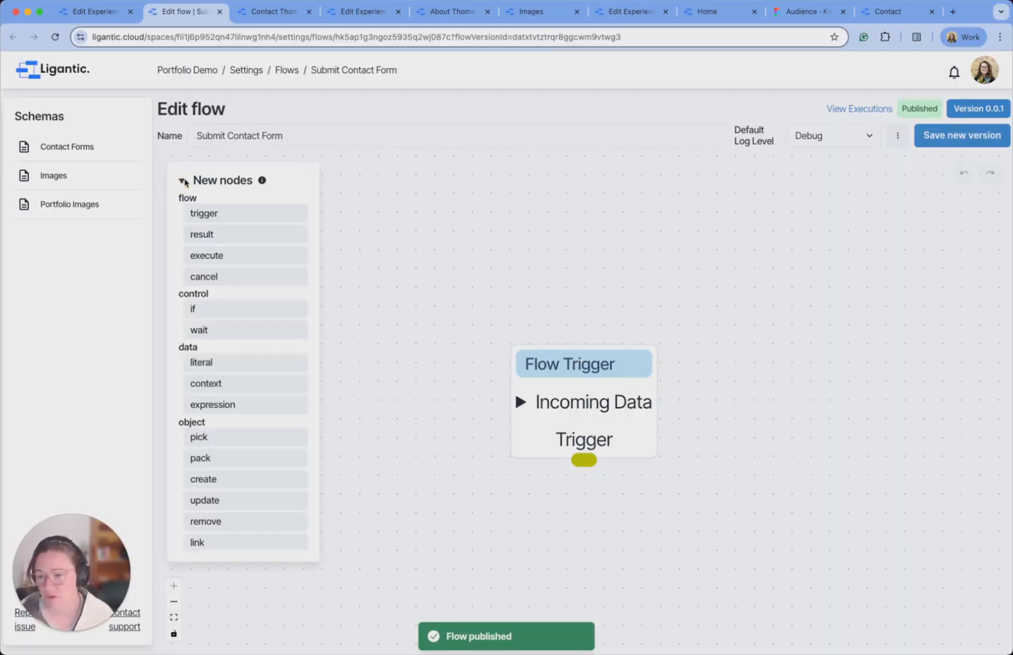
{"action": "mouse_move", "coordinate": [263, 182]}
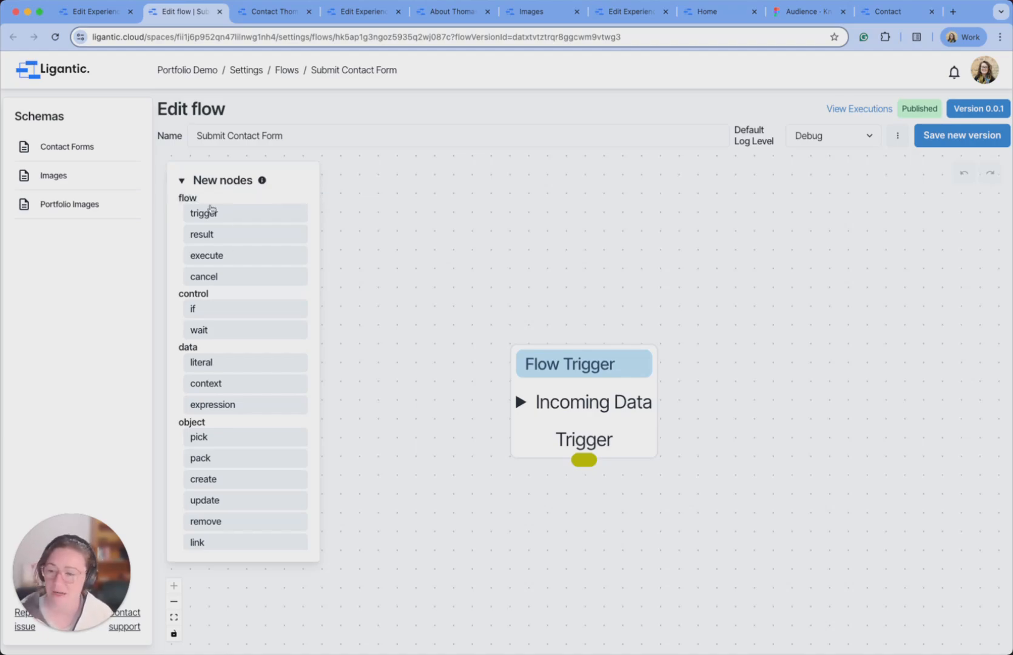
{"action": "left_click", "coordinate": [182, 182]}
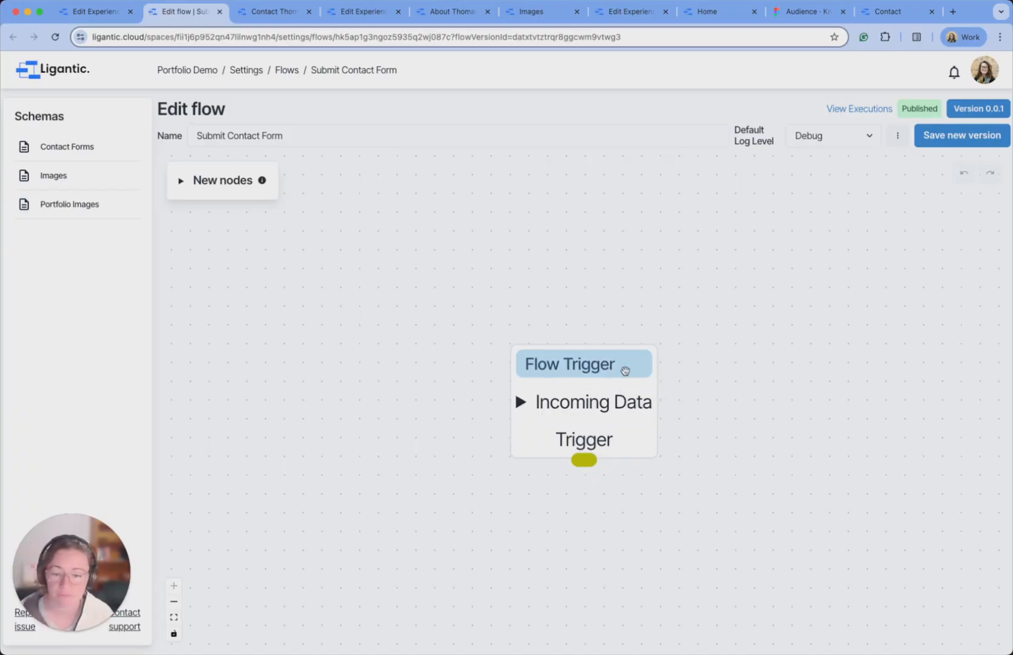
{"action": "left_click_drag", "start_coordinate": [629, 374], "coordinate": [636, 186]}
Give the Flow Trigger an incoming Entity input using the Contact Form schema.
{"action": "left_click", "coordinate": [536, 220]}
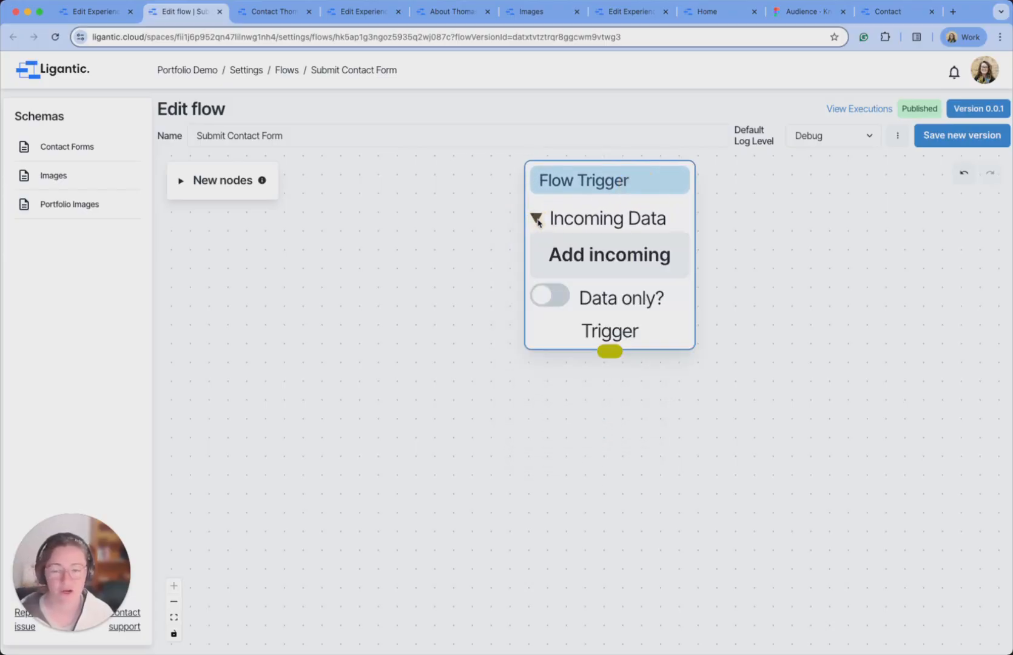
{"action": "left_click", "coordinate": [678, 263]}
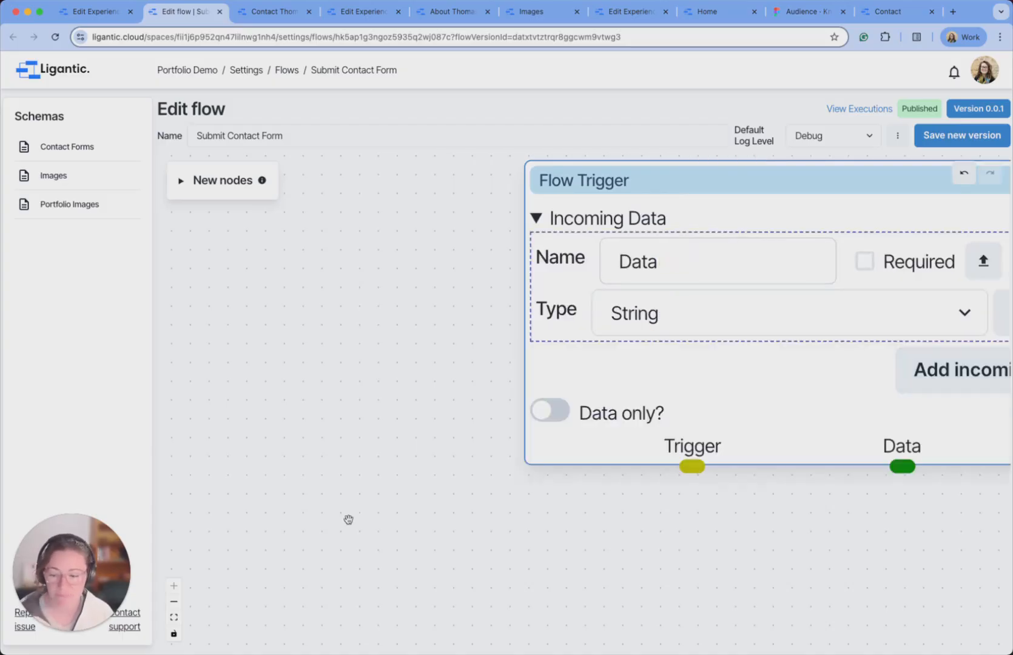
{"action": "scroll", "coordinate": [350, 468], "scroll_direction": "down", "scroll_amount": 3}
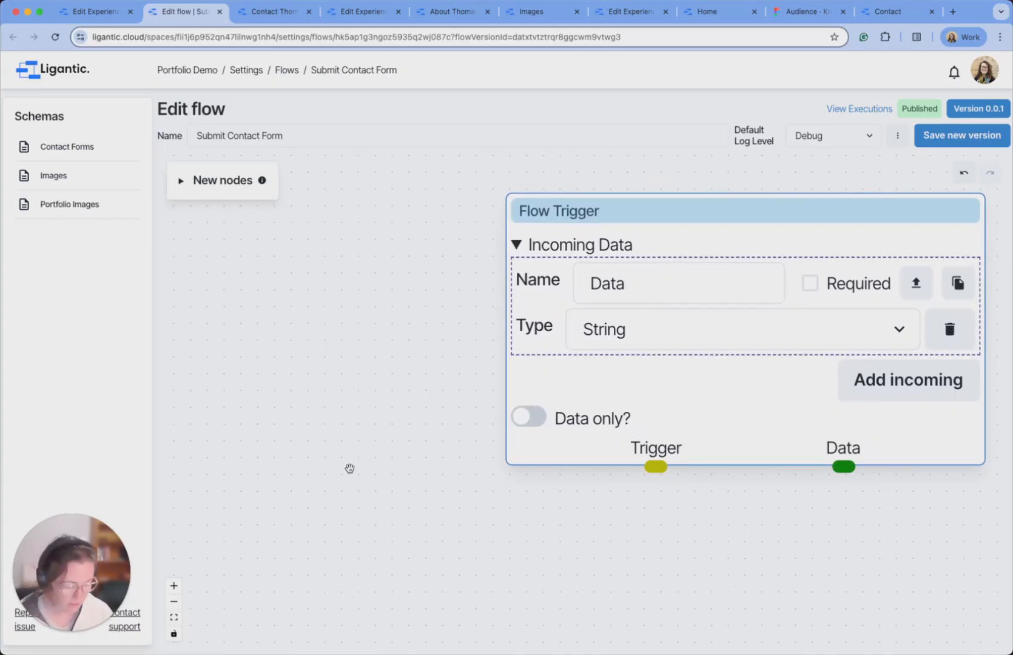
{"action": "left_click", "coordinate": [174, 602]}
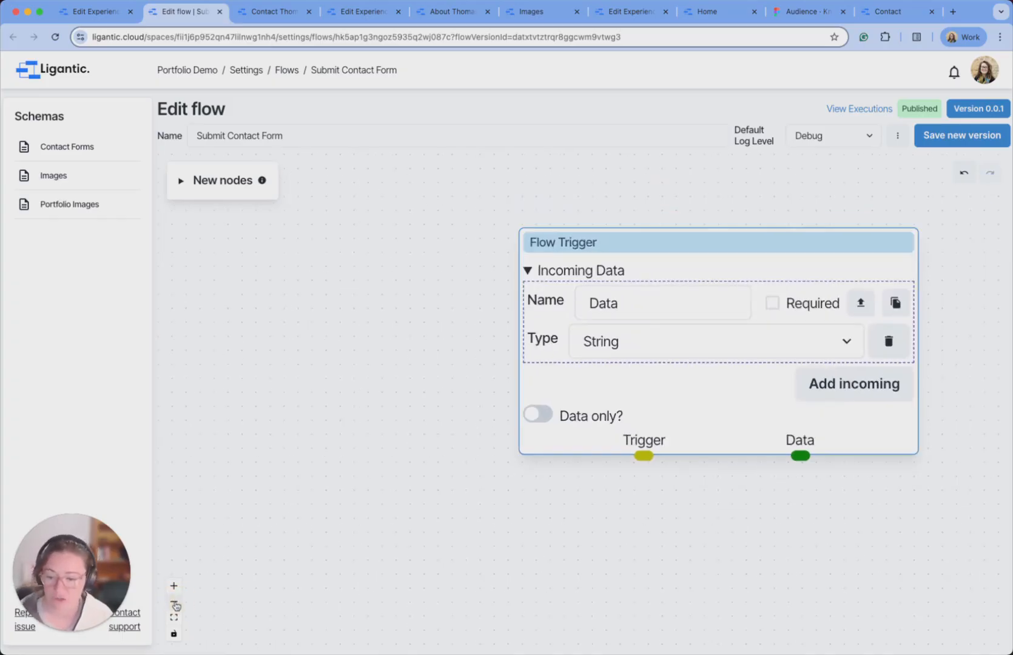
{"action": "left_click", "coordinate": [174, 602]}
{"action": "left_click_drag", "start_coordinate": [591, 570], "coordinate": [443, 484]}
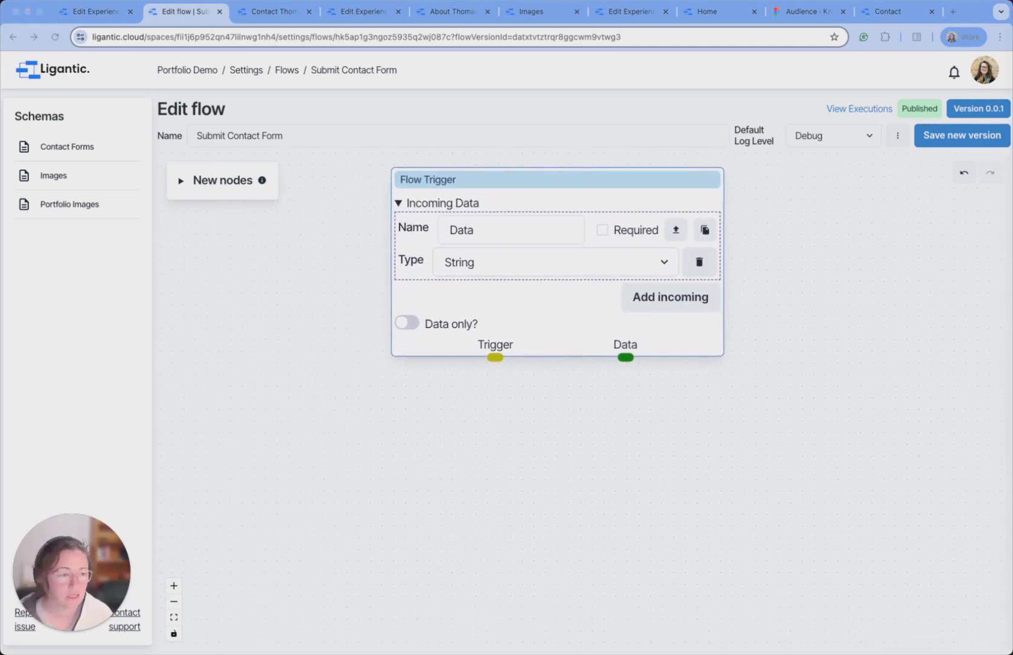
{"action": "left_click", "coordinate": [560, 256]}
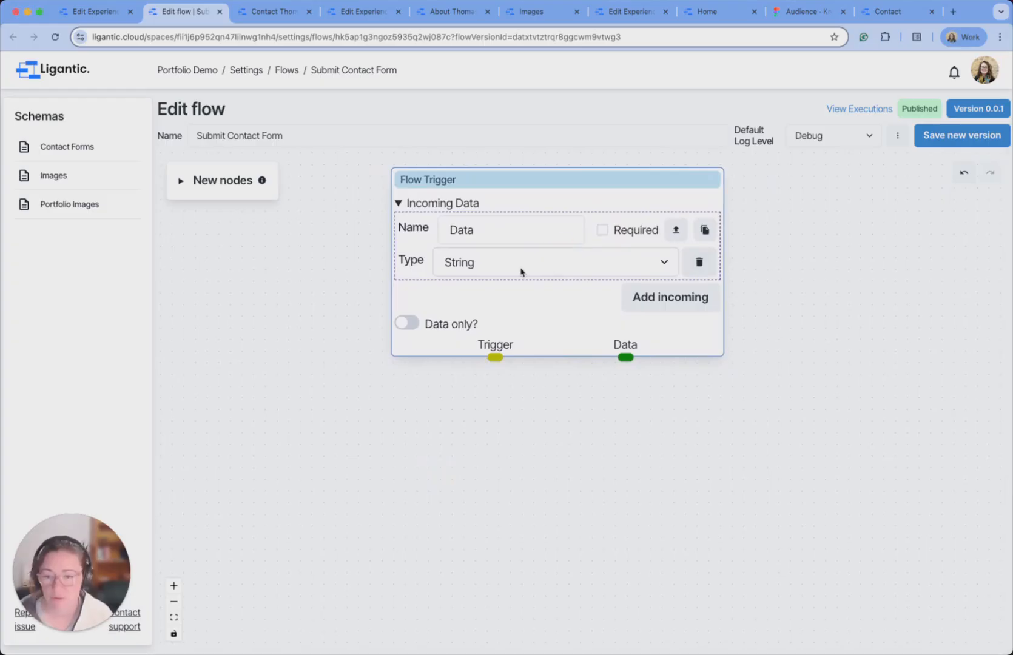
{"action": "left_click", "coordinate": [523, 270]}
{"action": "left_click", "coordinate": [505, 248]}
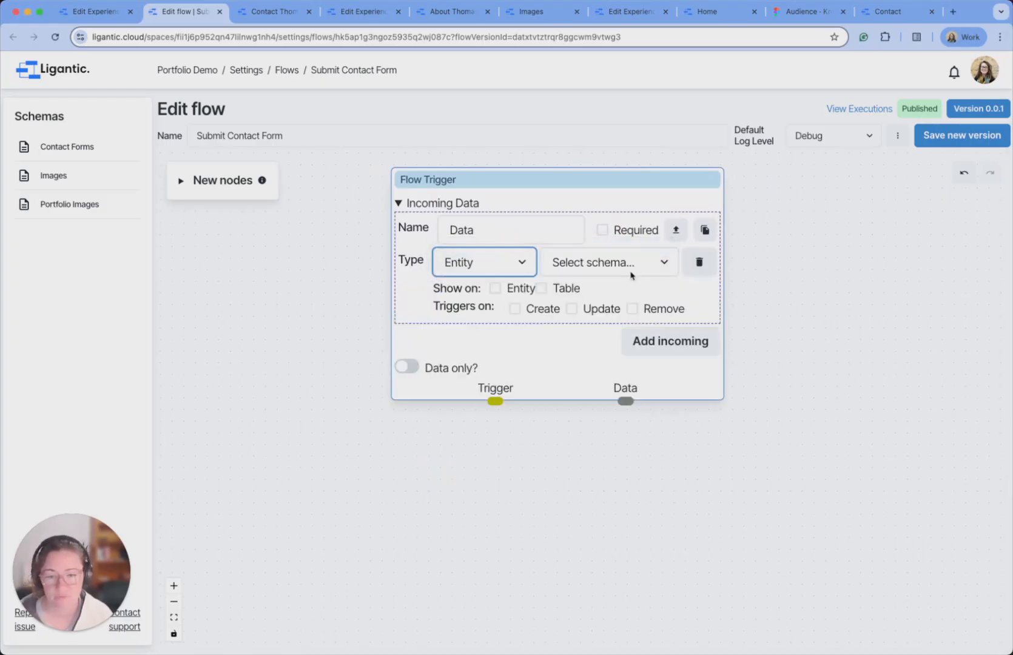
{"action": "left_click", "coordinate": [632, 272]}
{"action": "left_click", "coordinate": [609, 278]}
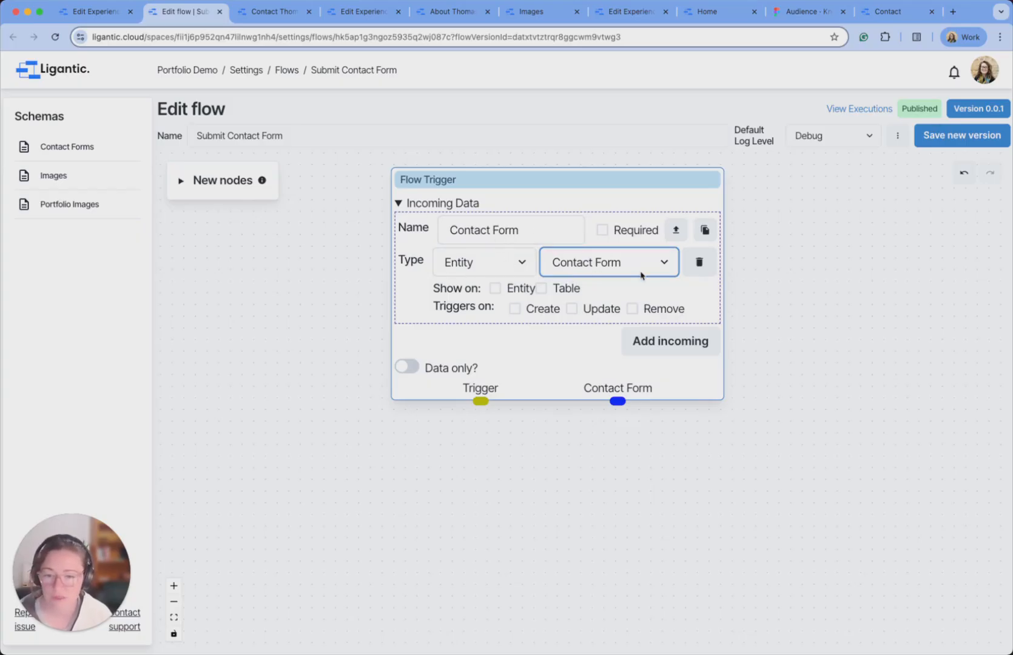
{"action": "left_click", "coordinate": [400, 204]}
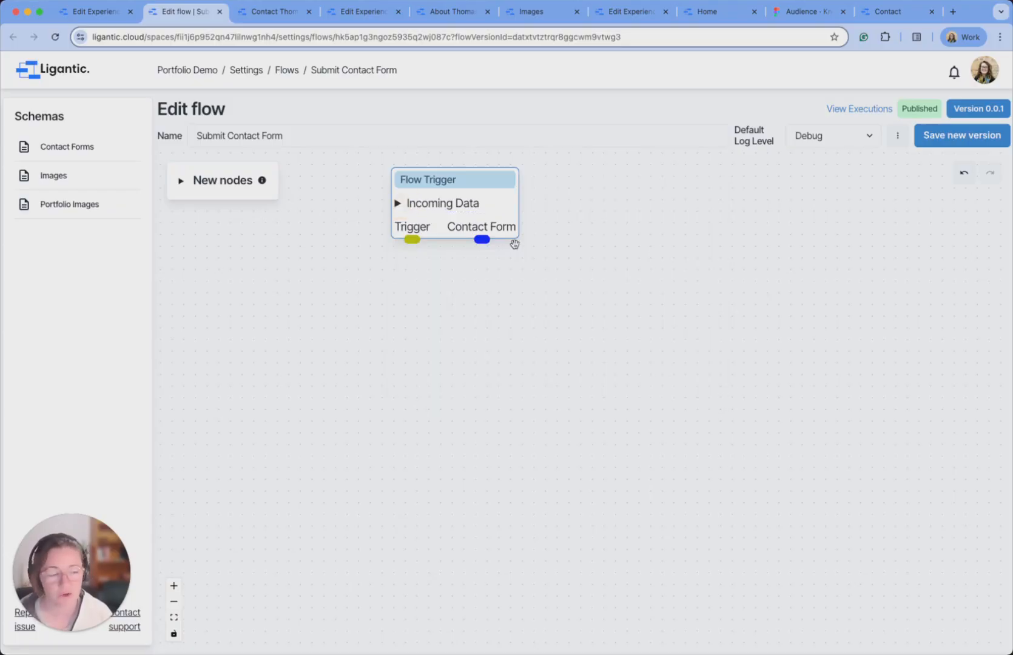
{"action": "left_click", "coordinate": [182, 185]}
Add a Create node for Contact Form entries with Name, Email and Message properties.
{"action": "scroll", "coordinate": [247, 335], "scroll_direction": "down", "scroll_amount": 5}
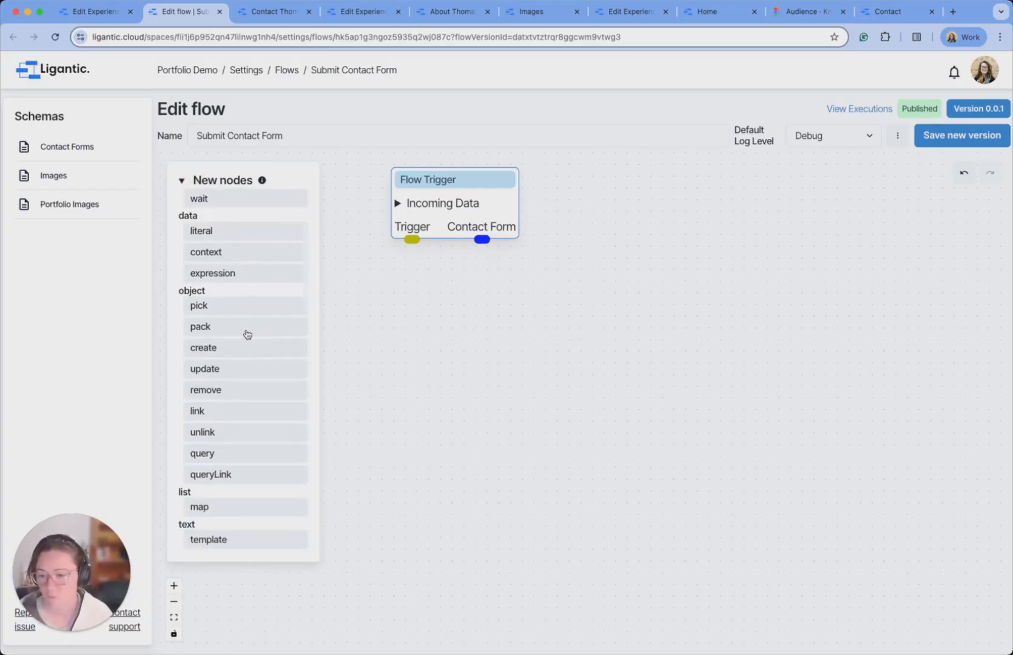
{"action": "left_click_drag", "start_coordinate": [221, 352], "coordinate": [419, 461]}
{"action": "left_click", "coordinate": [411, 479]}
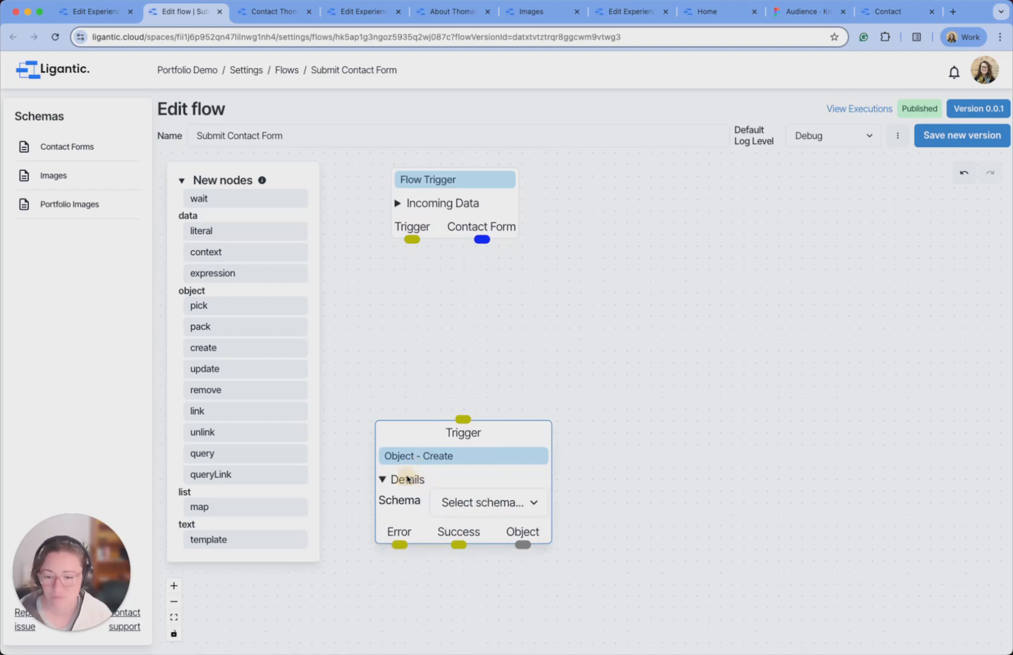
{"action": "left_click", "coordinate": [499, 506]}
{"action": "left_click", "coordinate": [490, 518]}
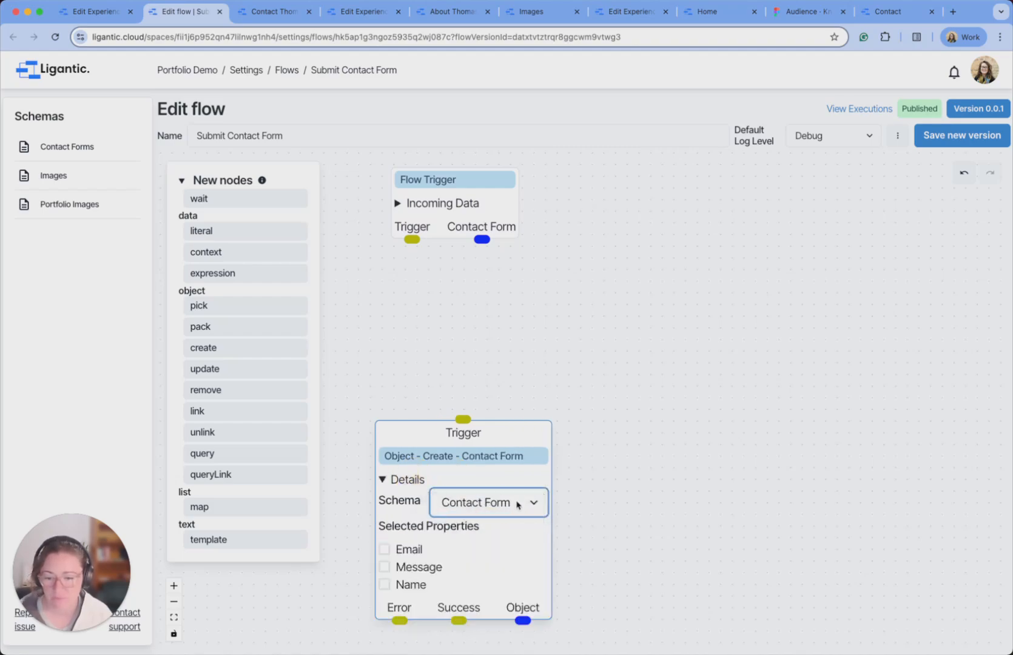
{"action": "scroll", "coordinate": [584, 525], "scroll_direction": "down", "scroll_amount": 2}
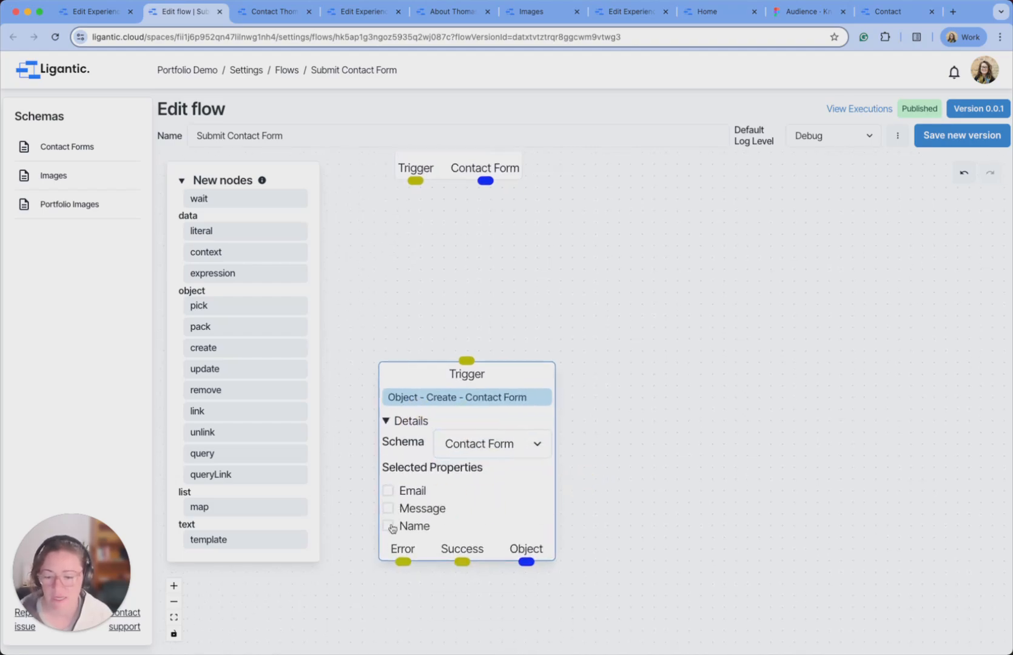
{"action": "left_click", "coordinate": [389, 526]}
{"action": "left_click", "coordinate": [388, 490]}
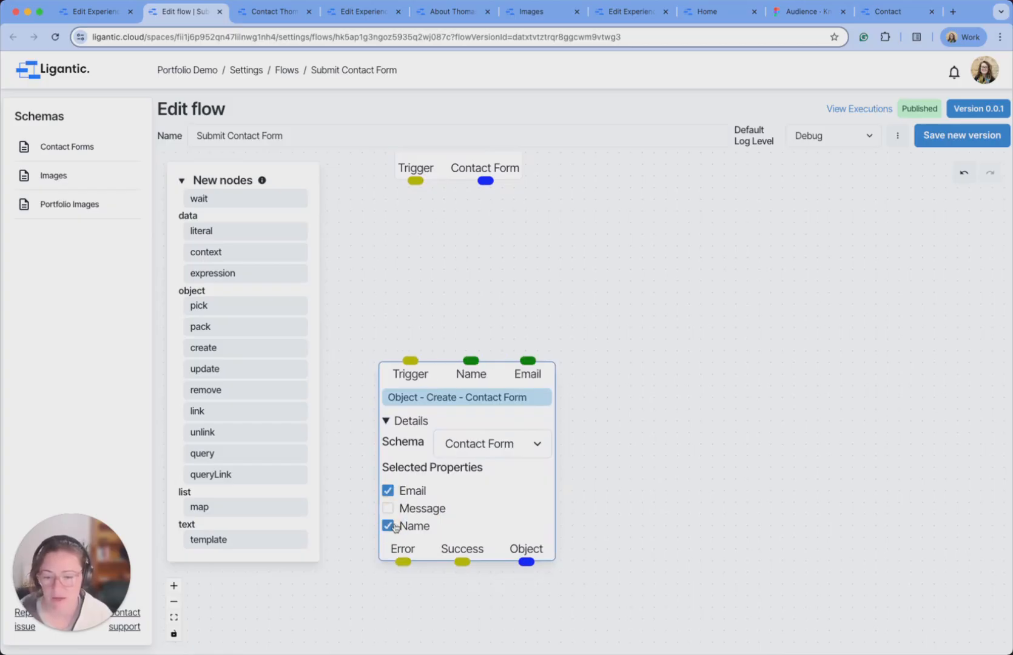
{"action": "left_click", "coordinate": [388, 509]}
Wire the trigger's Trigger output into the Create node.
{"action": "left_click_drag", "start_coordinate": [528, 298], "coordinate": [543, 305]}
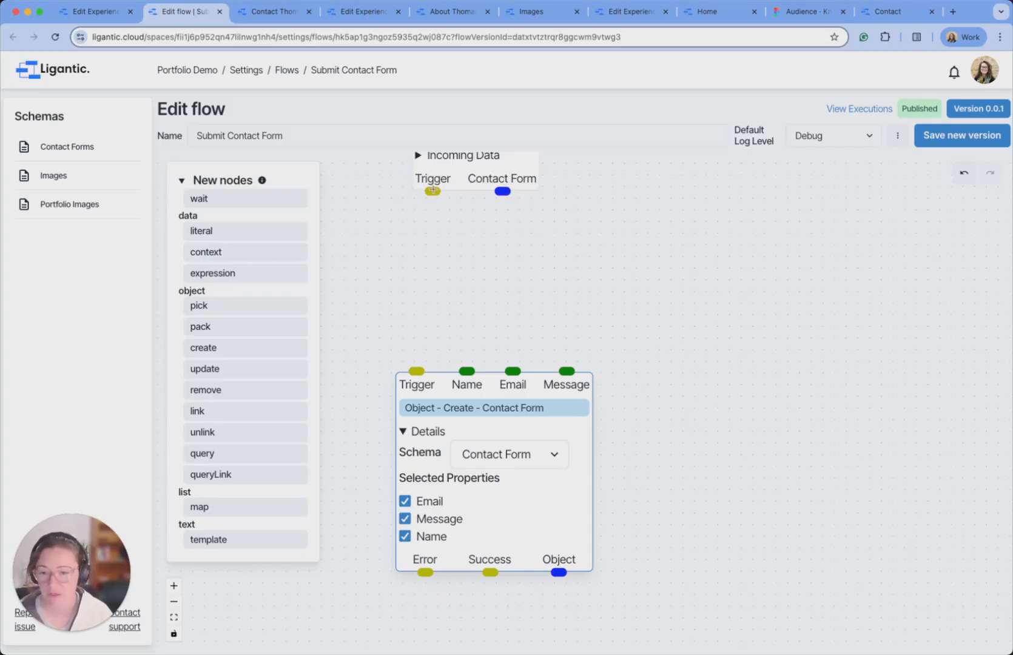
{"action": "left_click_drag", "start_coordinate": [432, 191], "coordinate": [417, 370]}
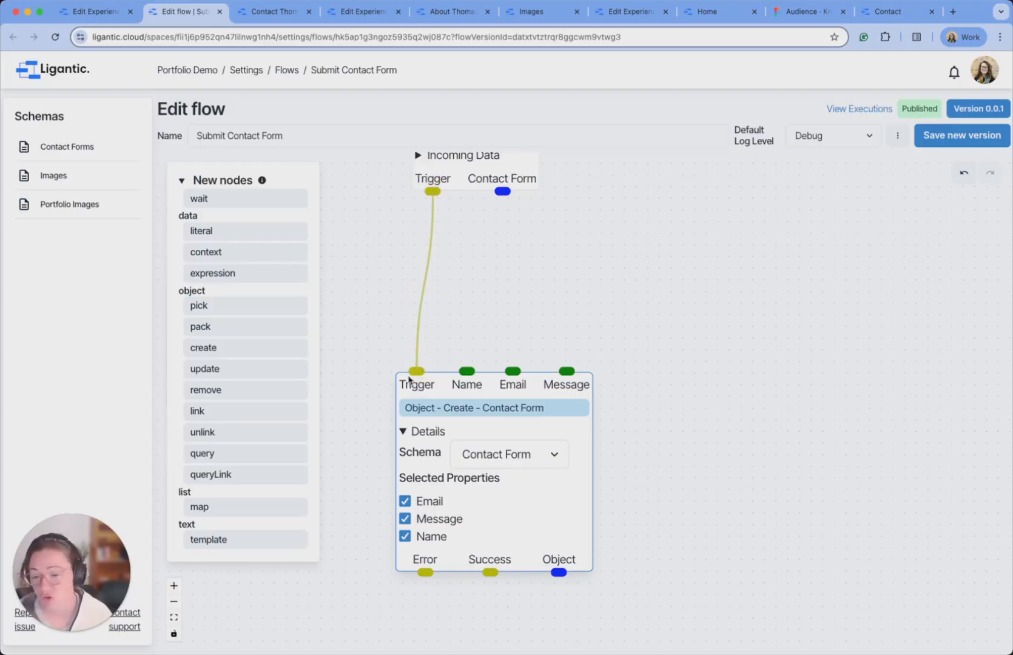
{"action": "left_click_drag", "start_coordinate": [488, 219], "coordinate": [482, 292]}
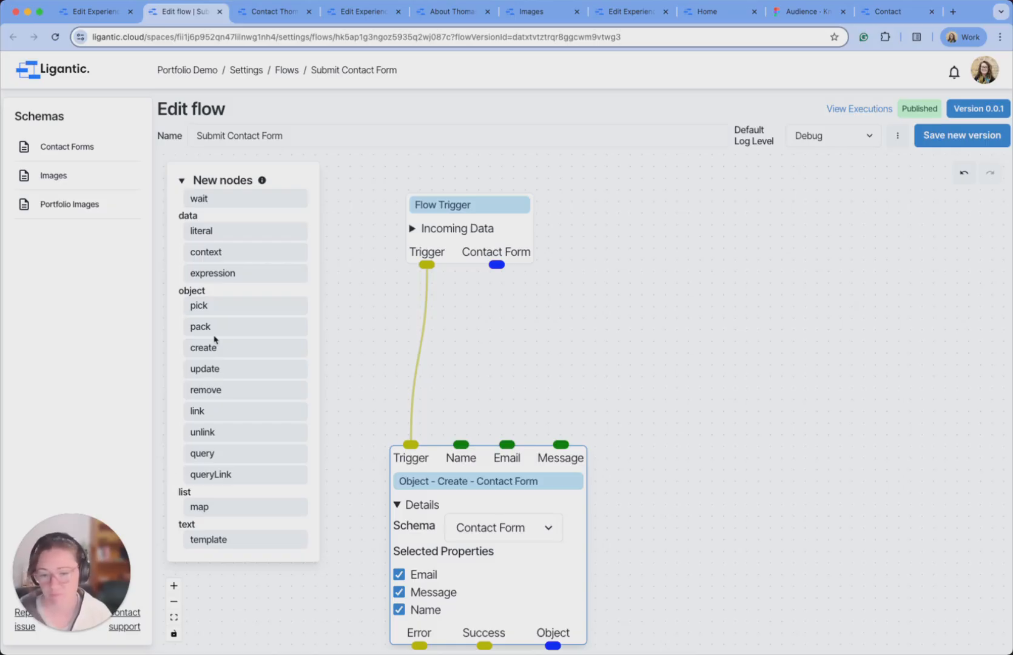
Add a Pick node fed by the incoming Contact Form, picking Name, Email and Message.
{"action": "left_click_drag", "start_coordinate": [222, 308], "coordinate": [509, 321]}
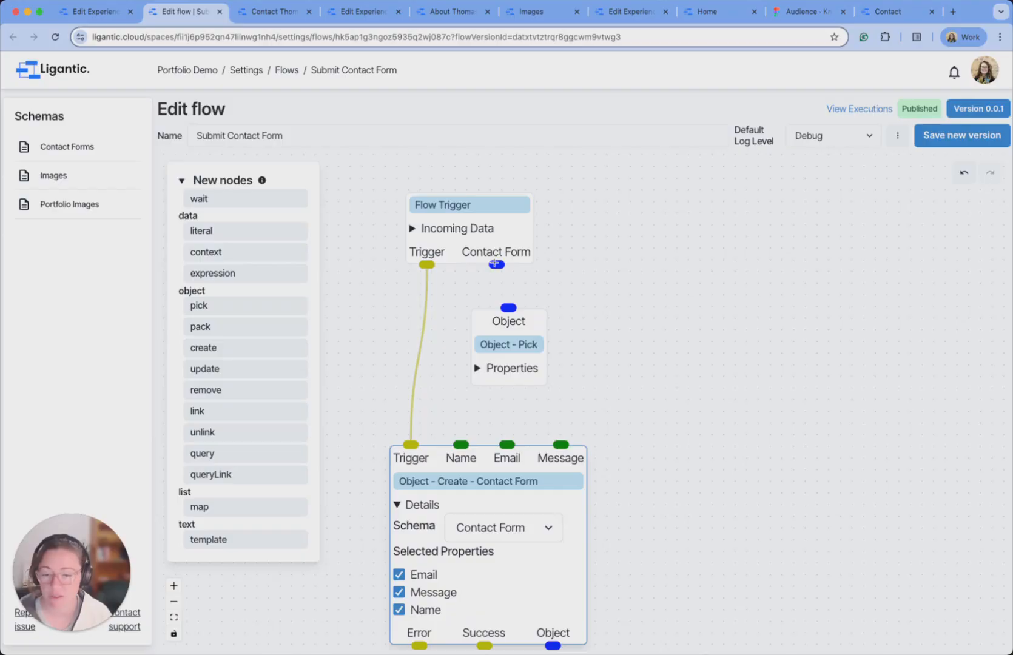
{"action": "left_click_drag", "start_coordinate": [497, 264], "coordinate": [509, 308]}
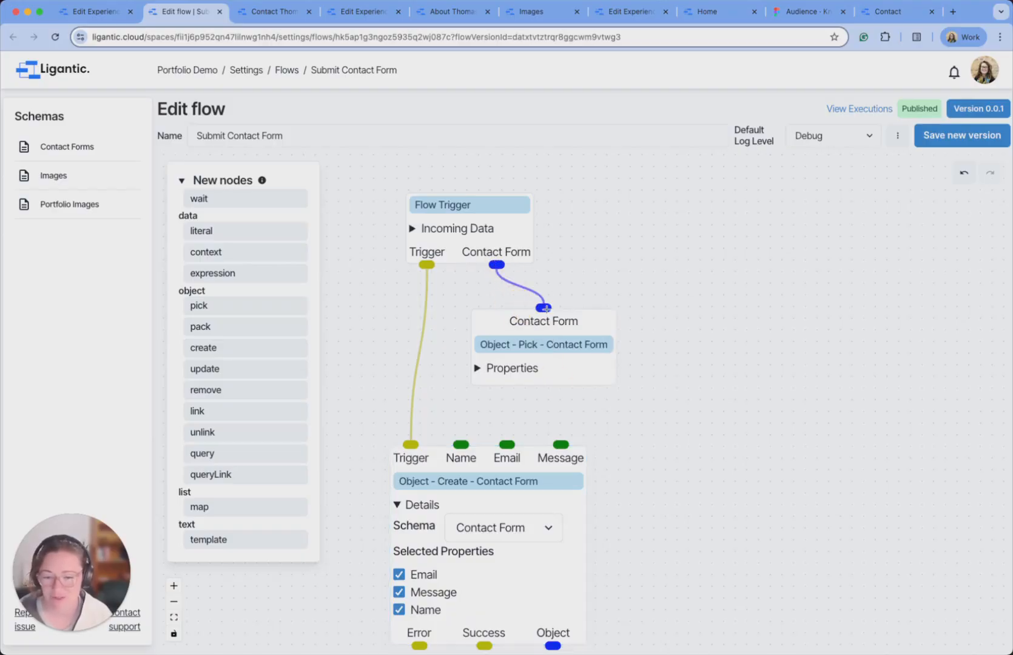
{"action": "left_click", "coordinate": [477, 367]}
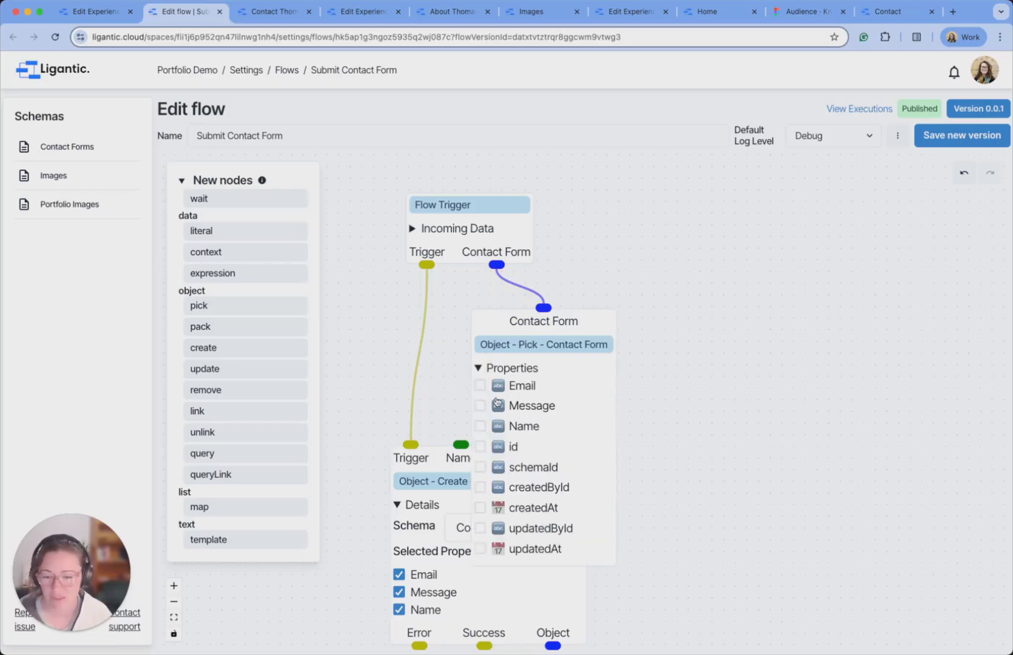
{"action": "left_click", "coordinate": [480, 426]}
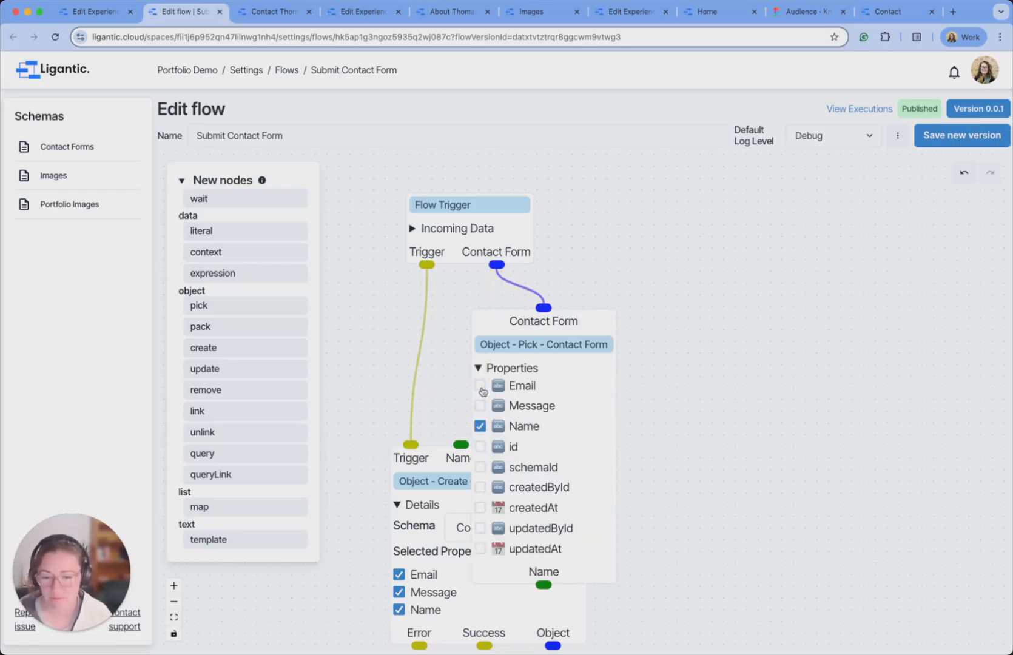
{"action": "left_click", "coordinate": [480, 386]}
{"action": "left_click", "coordinate": [480, 406]}
{"action": "left_click", "coordinate": [486, 368]}
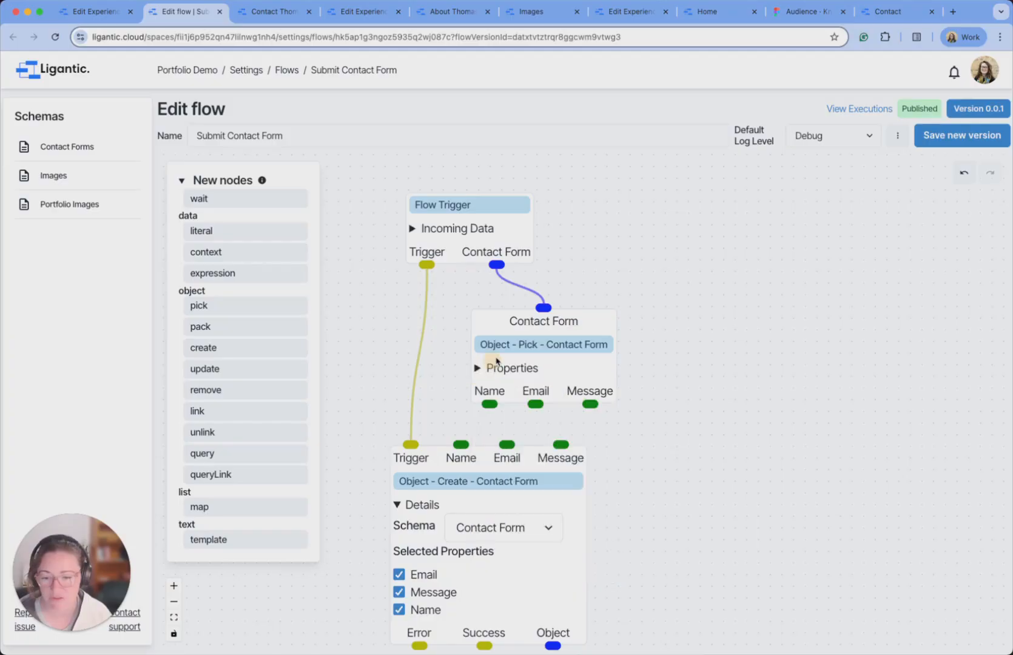
{"action": "left_click_drag", "start_coordinate": [517, 344], "coordinate": [487, 343]}
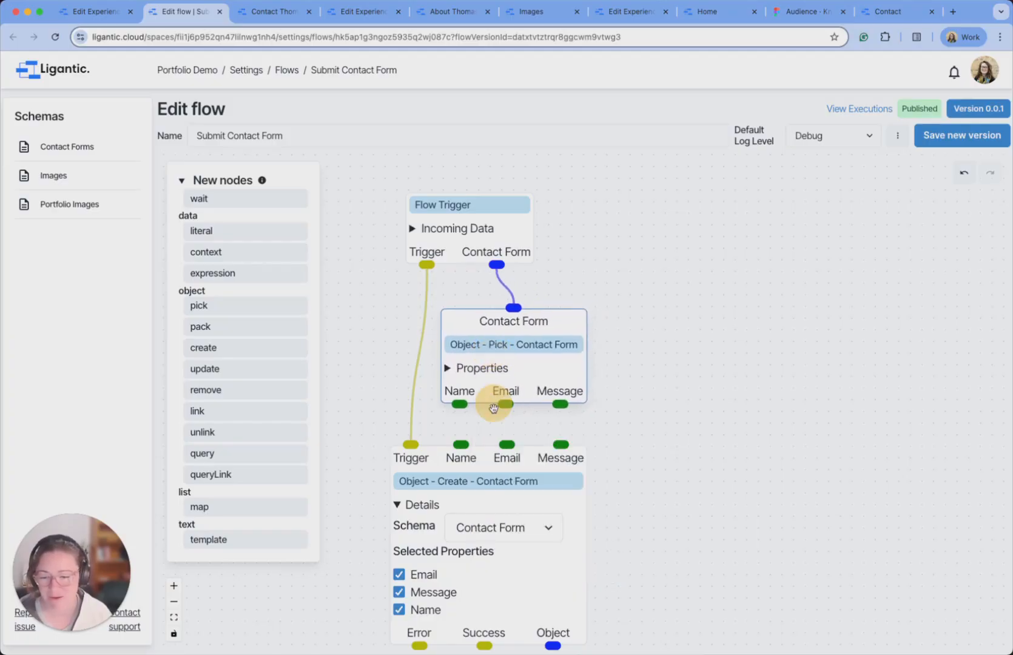
Connect the picked Name, Email and Message to the Create node's matching inputs.
{"action": "left_click_drag", "start_coordinate": [459, 404], "coordinate": [461, 443]}
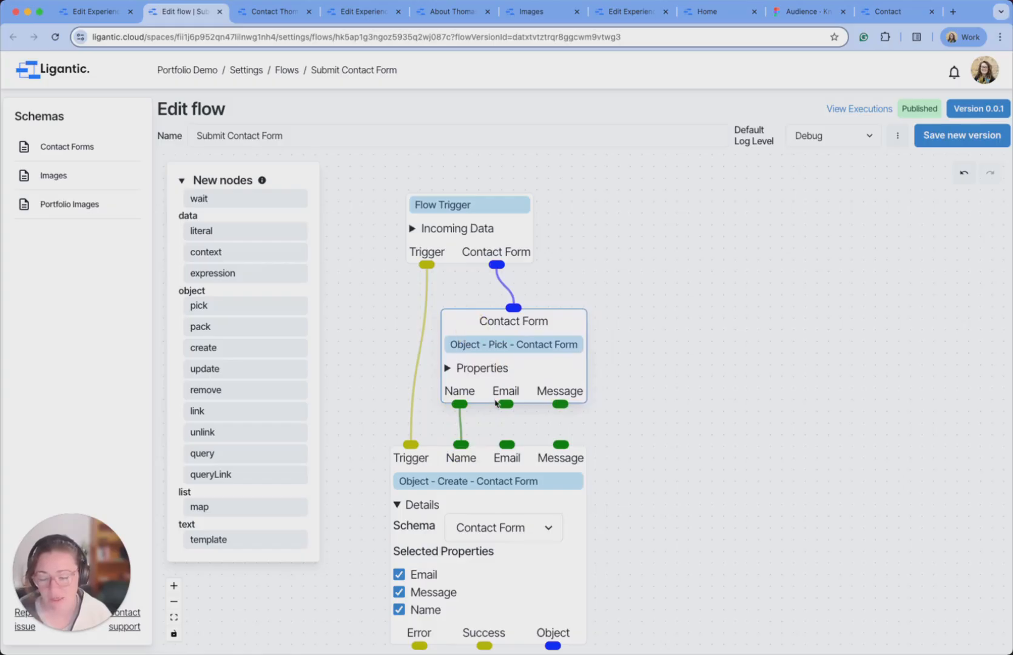
{"action": "left_click_drag", "start_coordinate": [507, 406], "coordinate": [507, 445]}
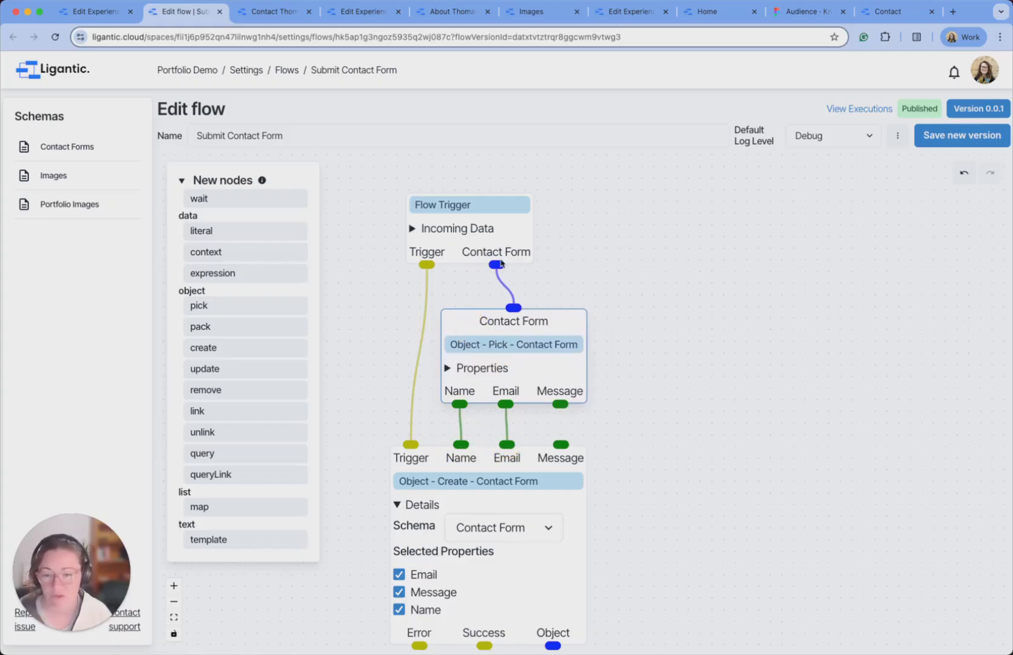
{"action": "left_click_drag", "start_coordinate": [563, 438], "coordinate": [562, 445]}
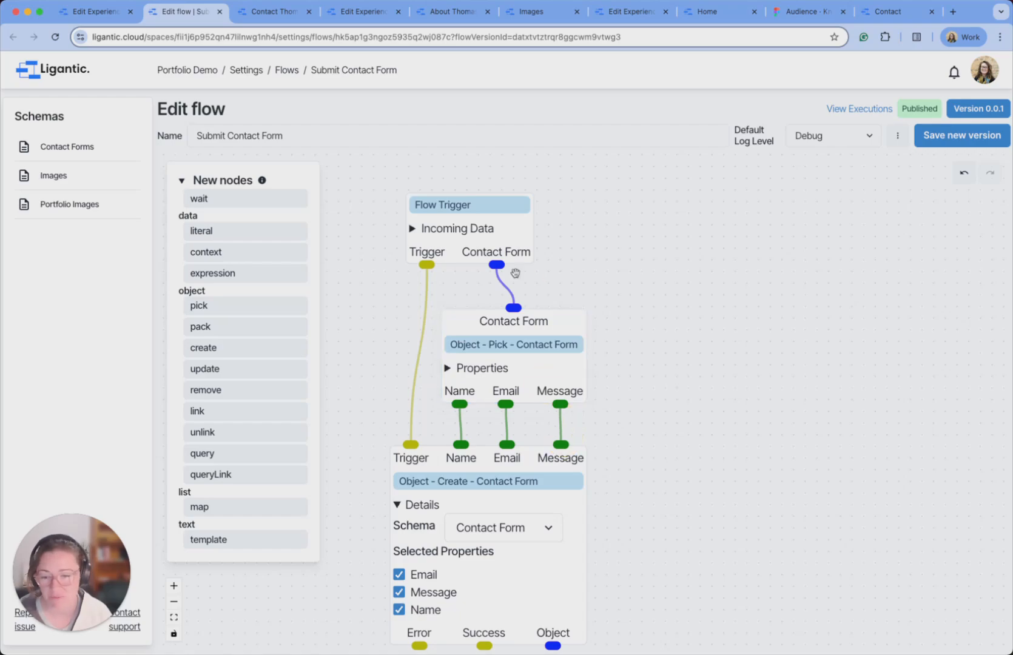
{"action": "left_click_drag", "start_coordinate": [754, 544], "coordinate": [756, 386]}
{"action": "scroll", "coordinate": [676, 396], "scroll_direction": "down", "scroll_amount": 2}
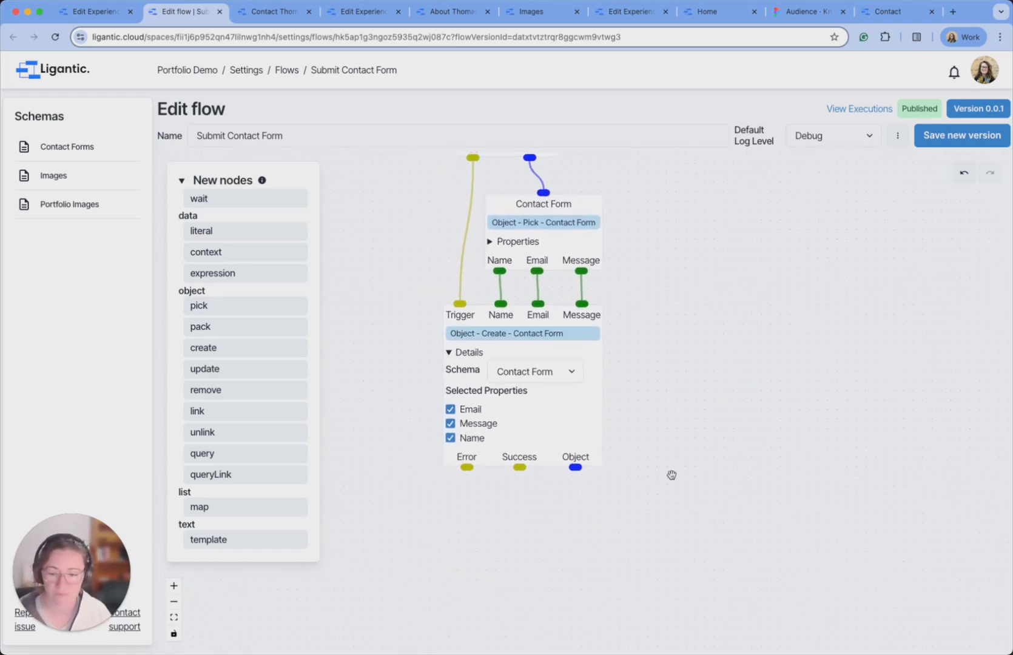
{"action": "left_click_drag", "start_coordinate": [659, 495], "coordinate": [737, 516]}
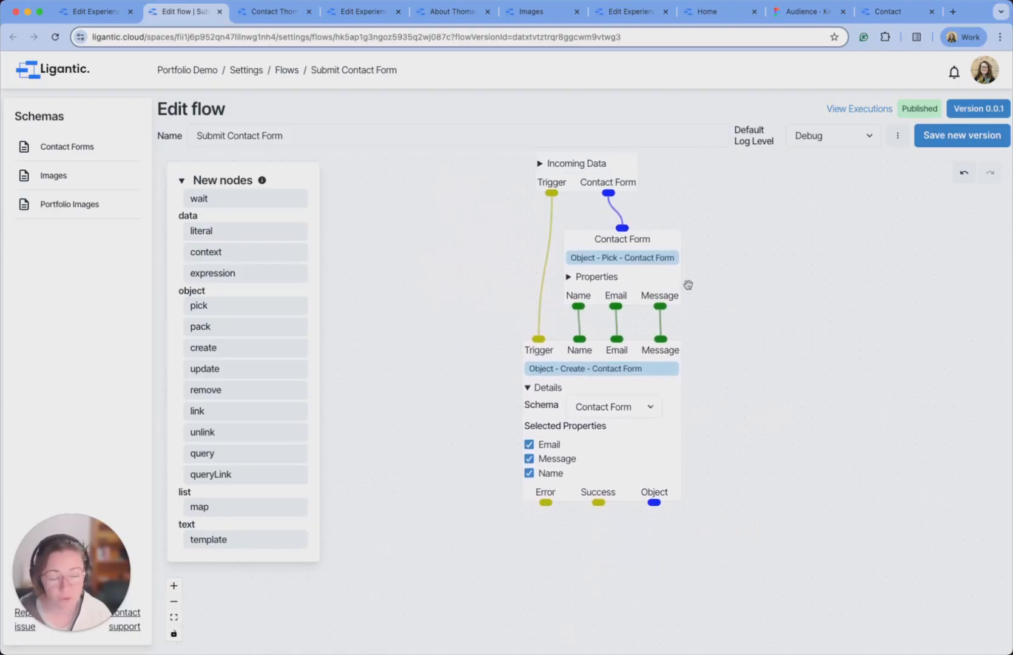
{"action": "left_click_drag", "start_coordinate": [698, 554], "coordinate": [717, 510]}
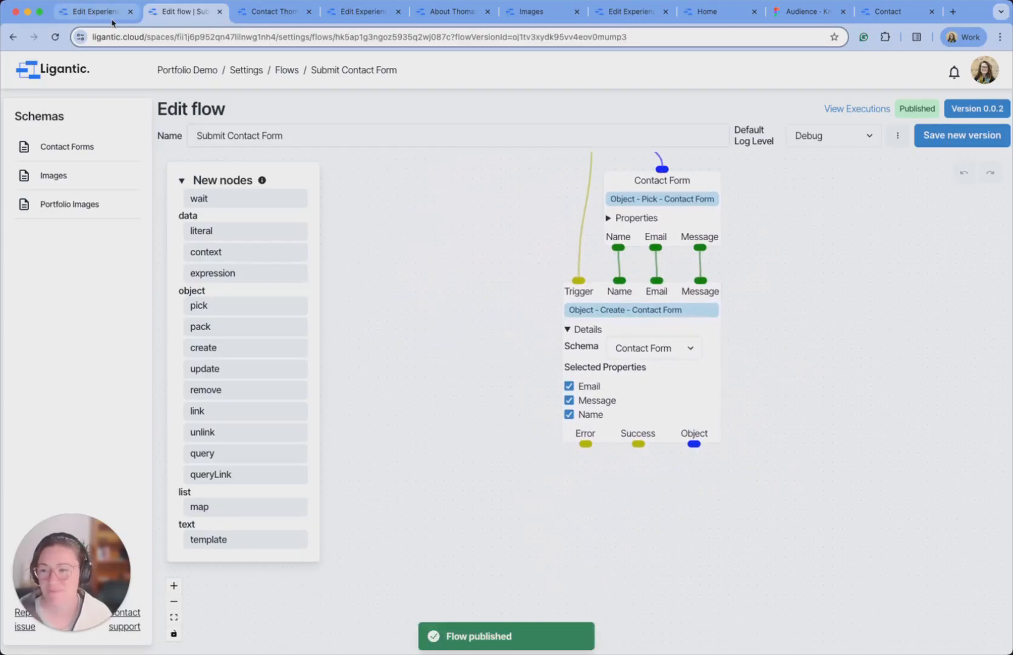
Set the button to run Submit Contact Form via trigger node 648a with Contact Form input, then publish.
{"action": "left_click", "coordinate": [101, 11]}
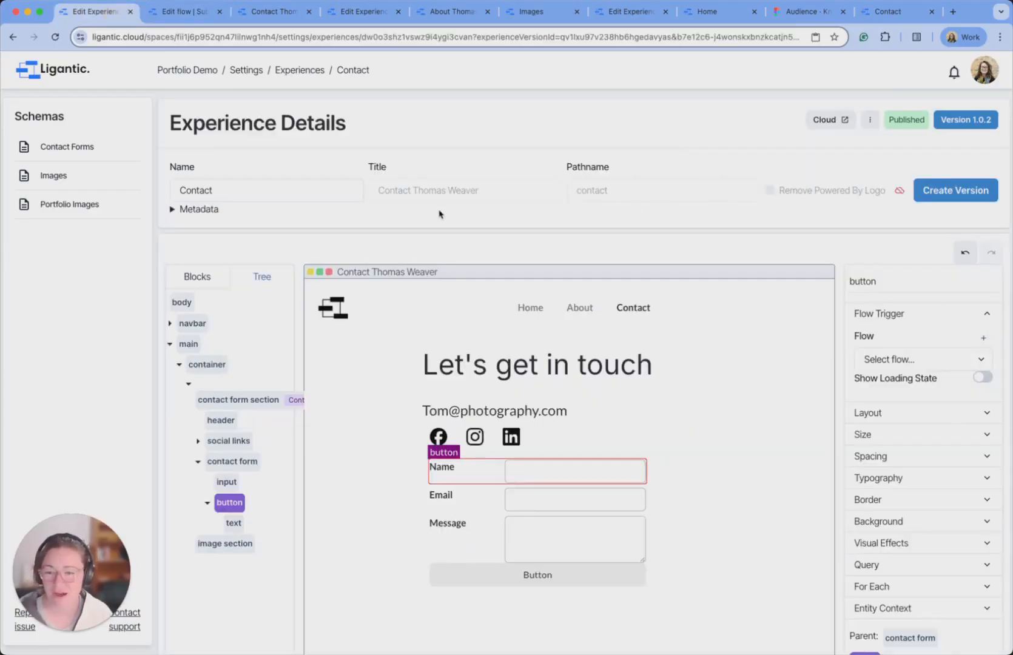
{"action": "left_click", "coordinate": [970, 366]}
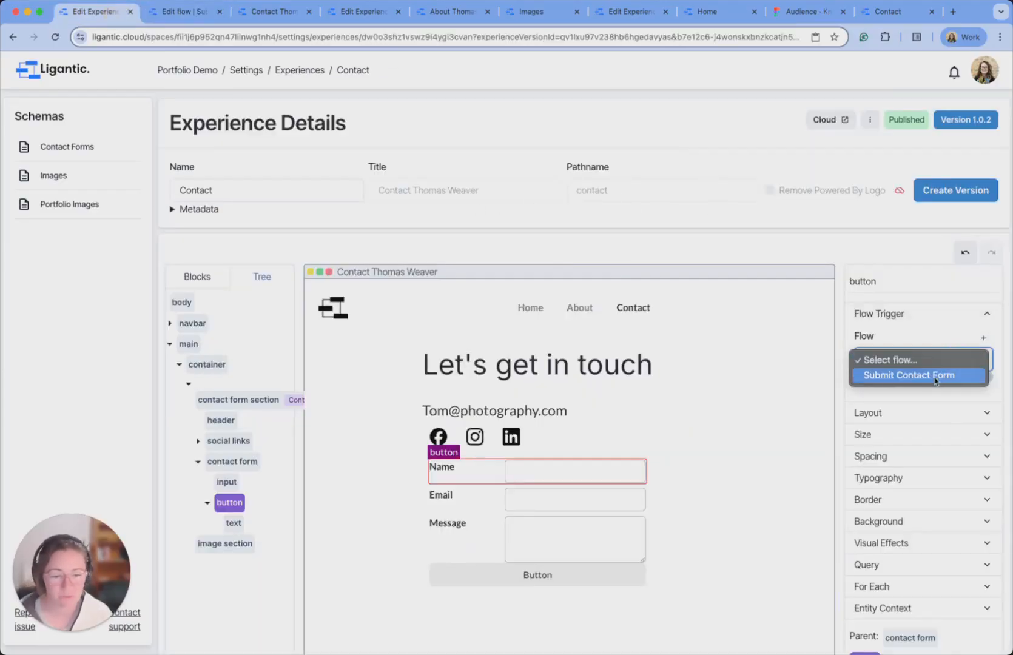
{"action": "left_click", "coordinate": [950, 383]}
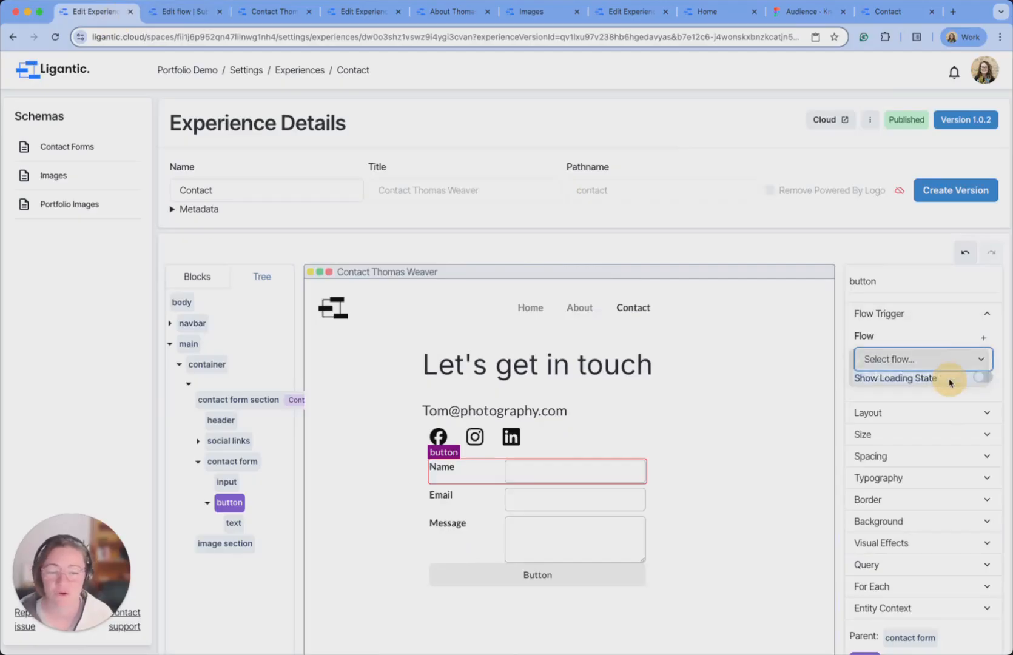
{"action": "left_click", "coordinate": [923, 402]}
{"action": "left_click", "coordinate": [910, 418]}
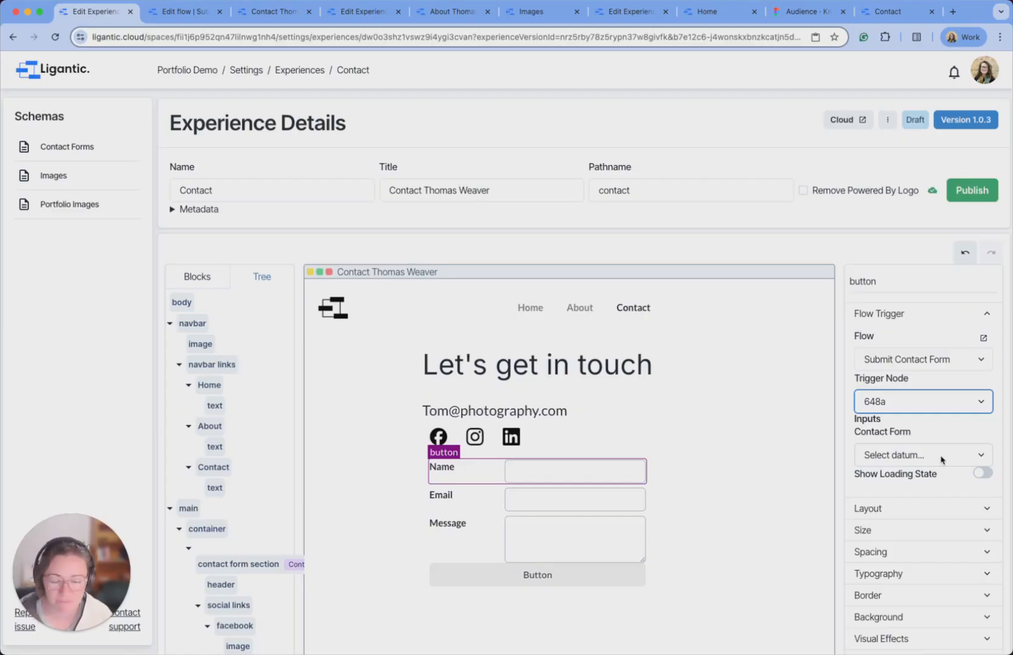
{"action": "left_click", "coordinate": [942, 460]}
{"action": "left_click", "coordinate": [880, 470]}
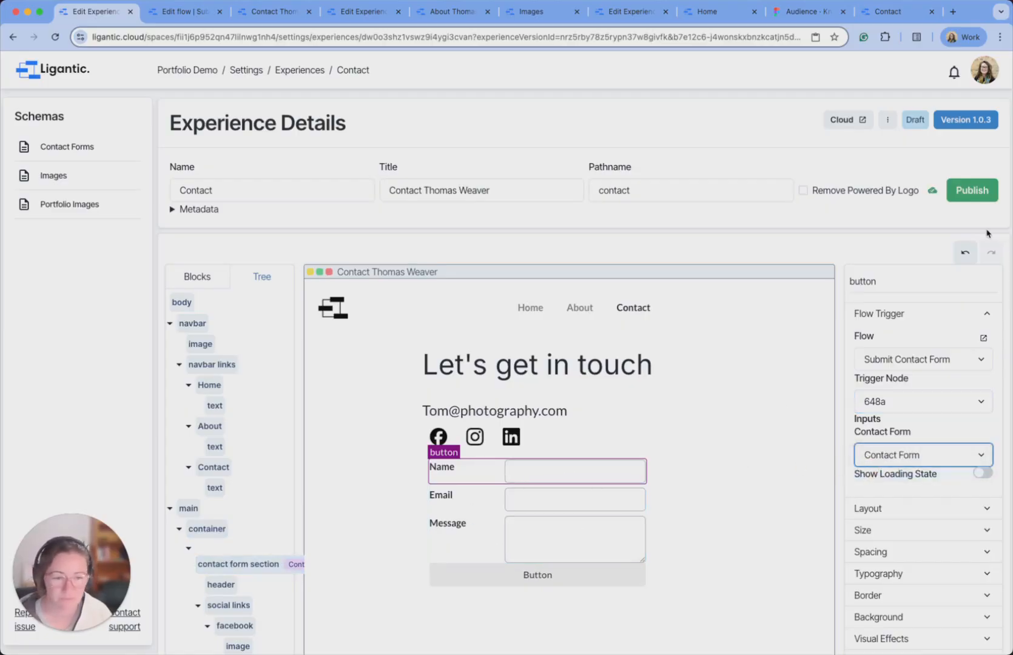
{"action": "left_click", "coordinate": [976, 193]}
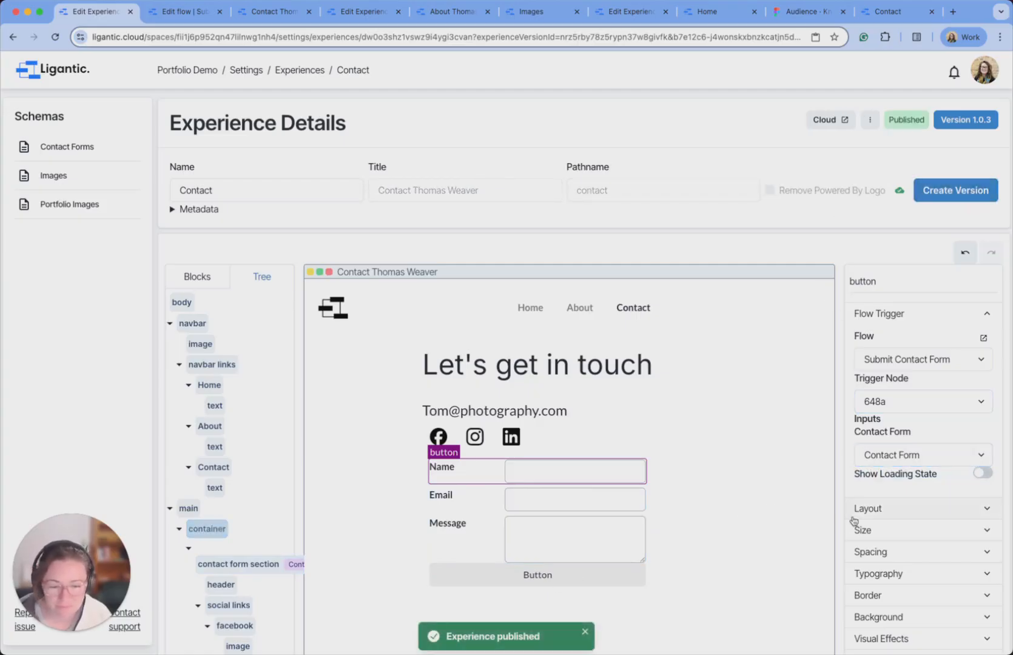
{"action": "scroll", "coordinate": [851, 521], "scroll_direction": "down", "scroll_amount": 2}
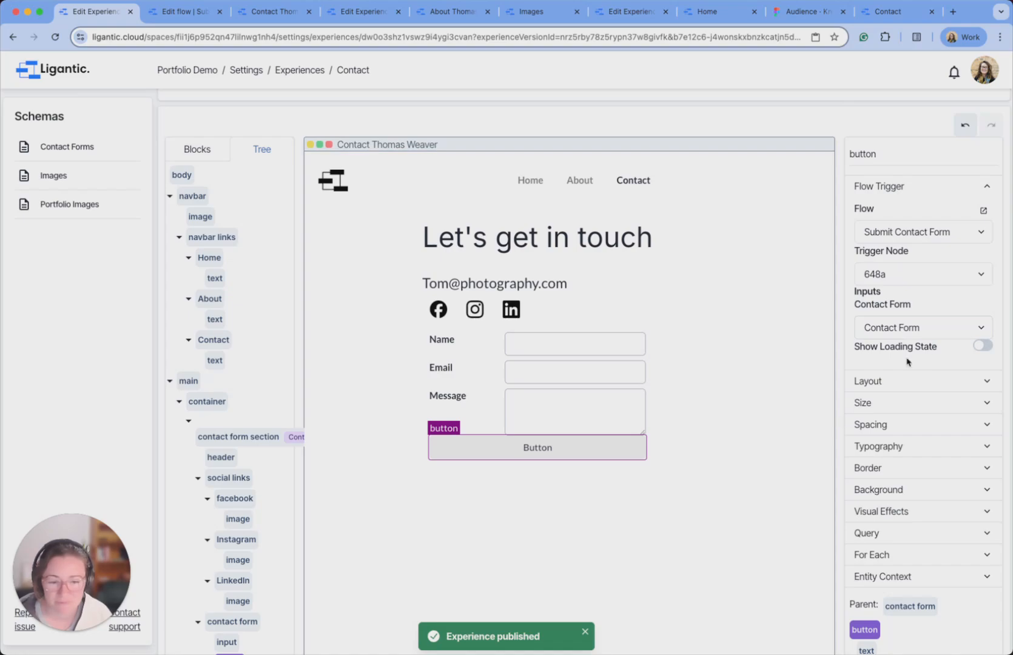
Relabel the button 'Submit', republish the page, and open the live Contact page.
{"action": "left_click", "coordinate": [539, 450]}
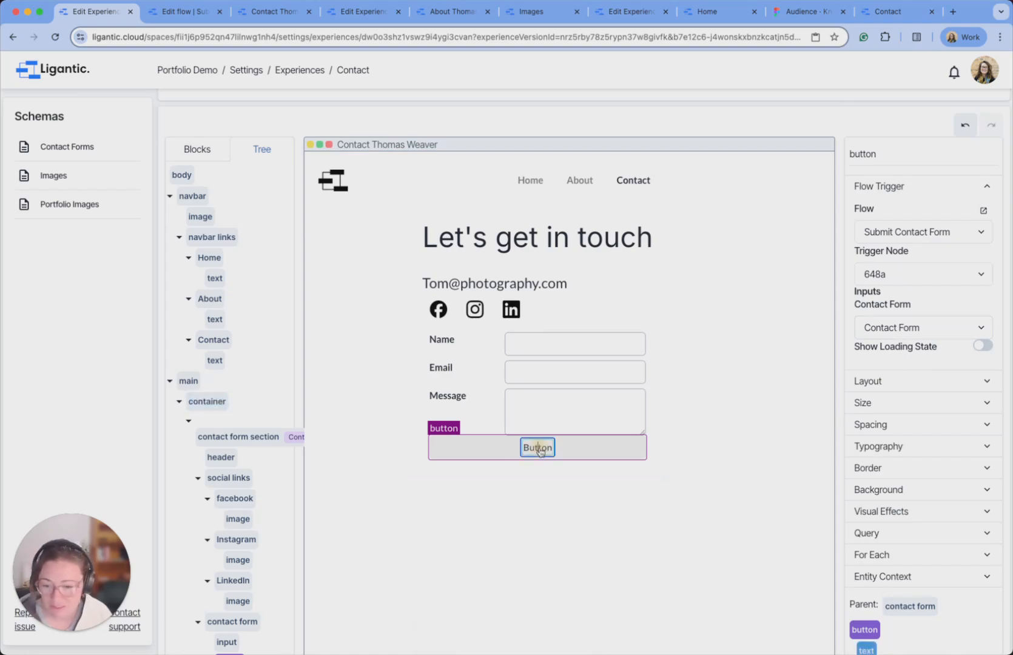
{"action": "left_click", "coordinate": [539, 450]}
{"action": "type", "text": "Submit"}
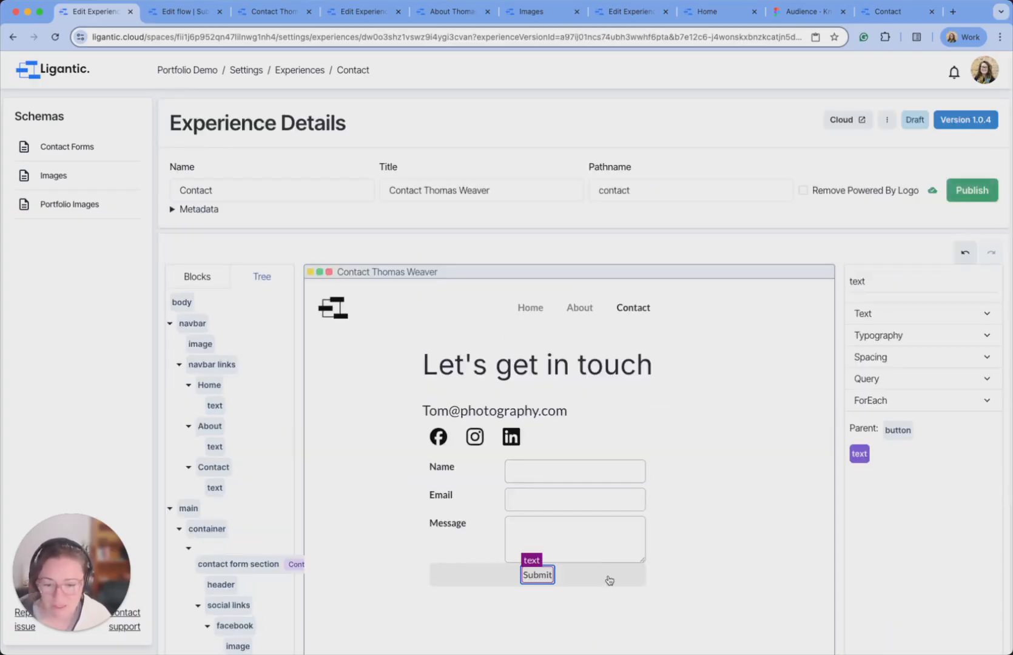
{"action": "left_click", "coordinate": [607, 580]}
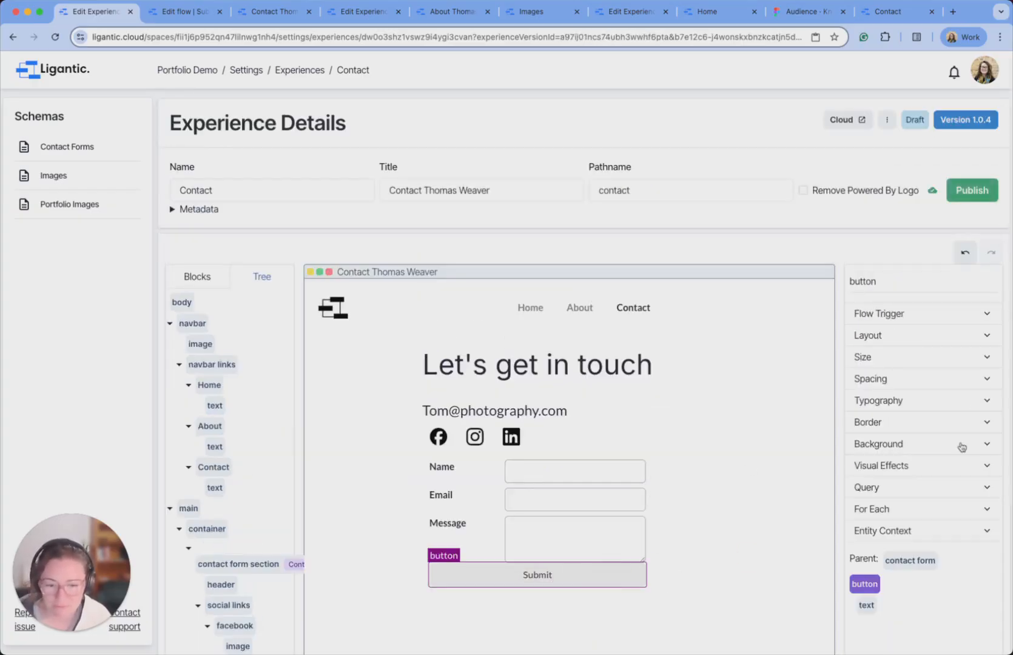
{"action": "left_click", "coordinate": [981, 190]}
{"action": "left_click", "coordinate": [805, 121]}
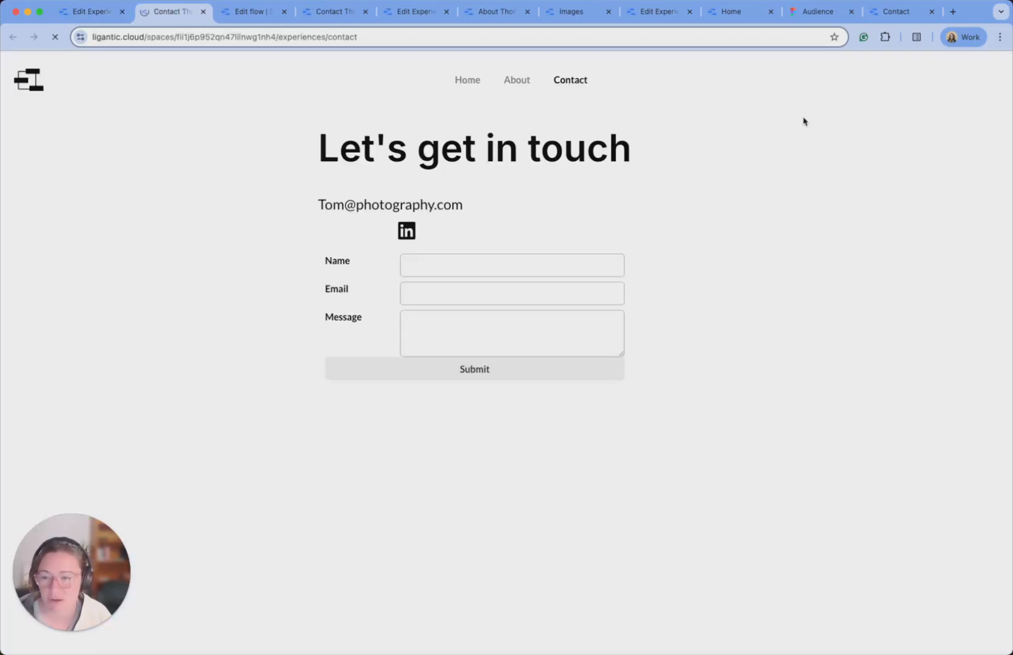
Submit the live form with a name, an e-mail address and the message 'Hi there'.
{"action": "left_click", "coordinate": [444, 262]}
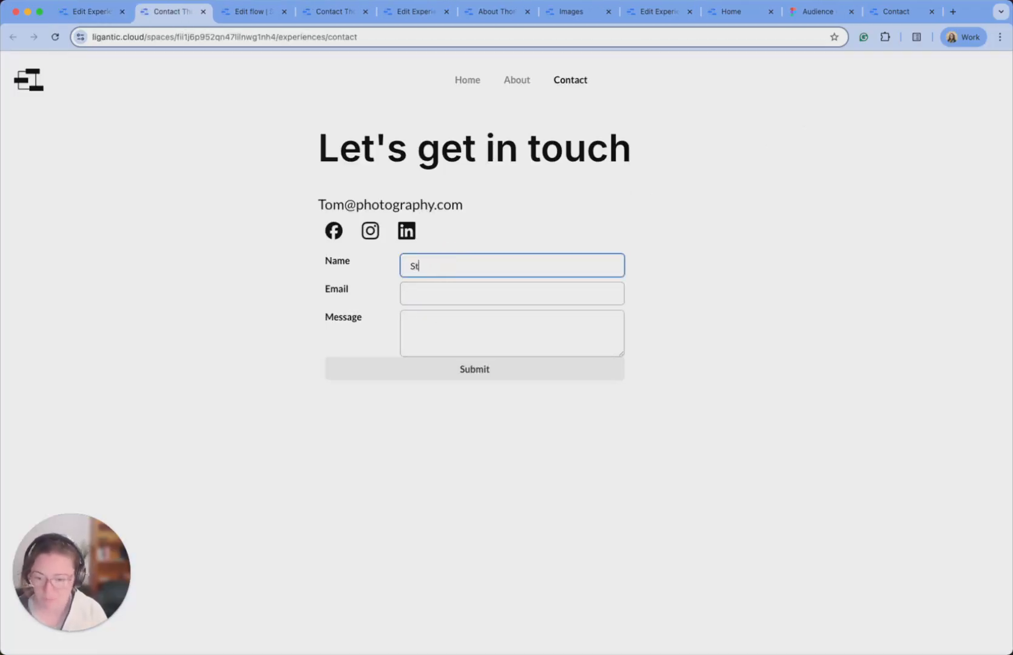
{"action": "key", "text": "Tab"}
{"action": "key", "text": "Tab"}
{"action": "type", "text": "Hi there"}
{"action": "left_click", "coordinate": [454, 375]}
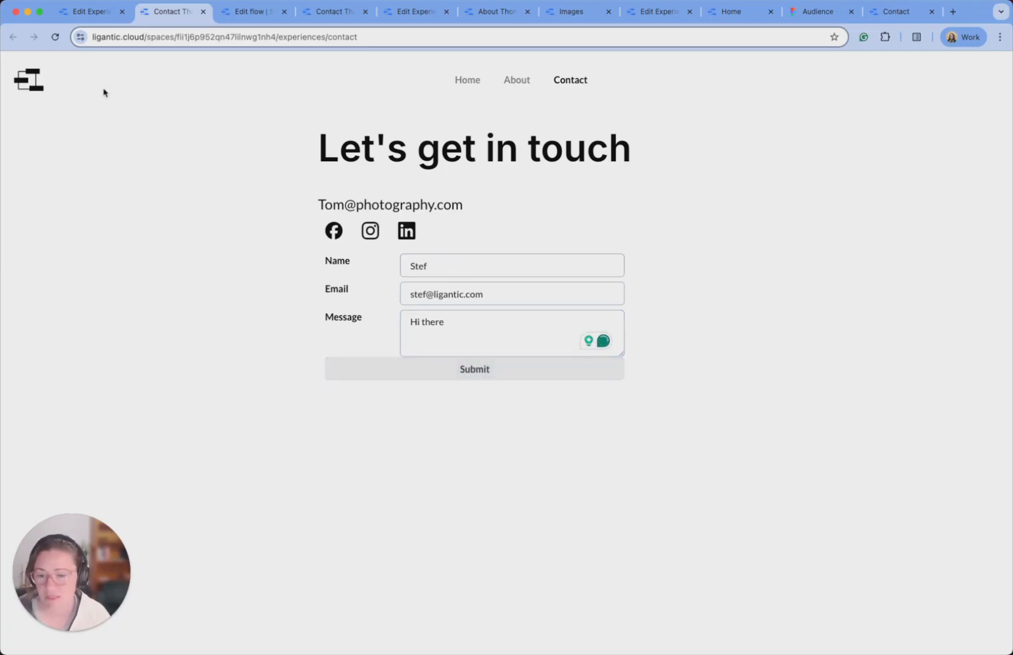
{"action": "left_click", "coordinate": [91, 11]}
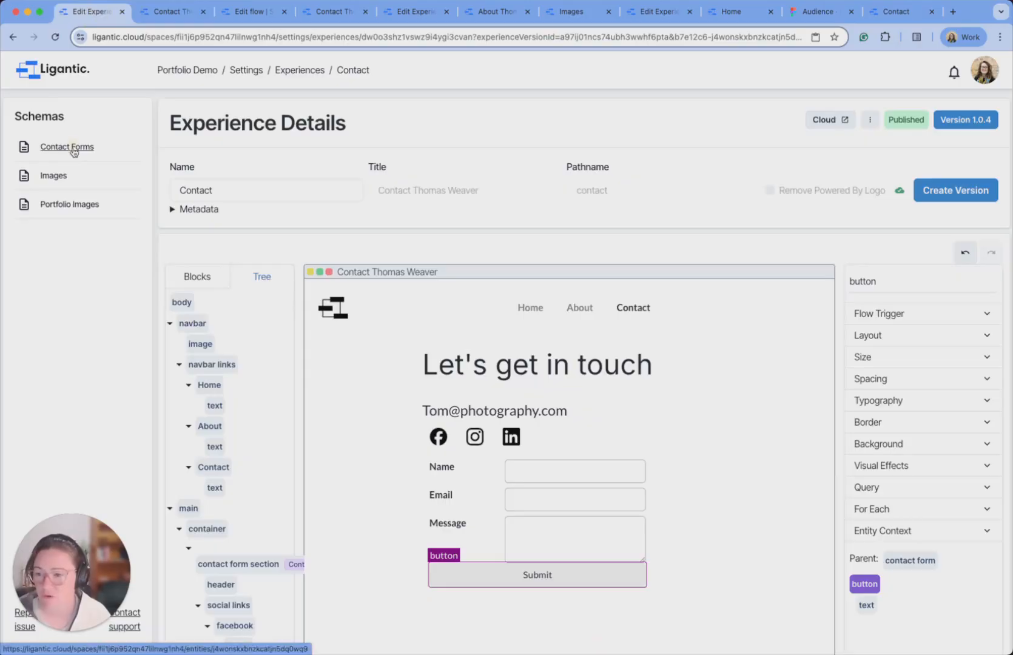
Open Contact Forms under Schemas in the sidebar.
{"action": "left_click", "coordinate": [73, 152]}
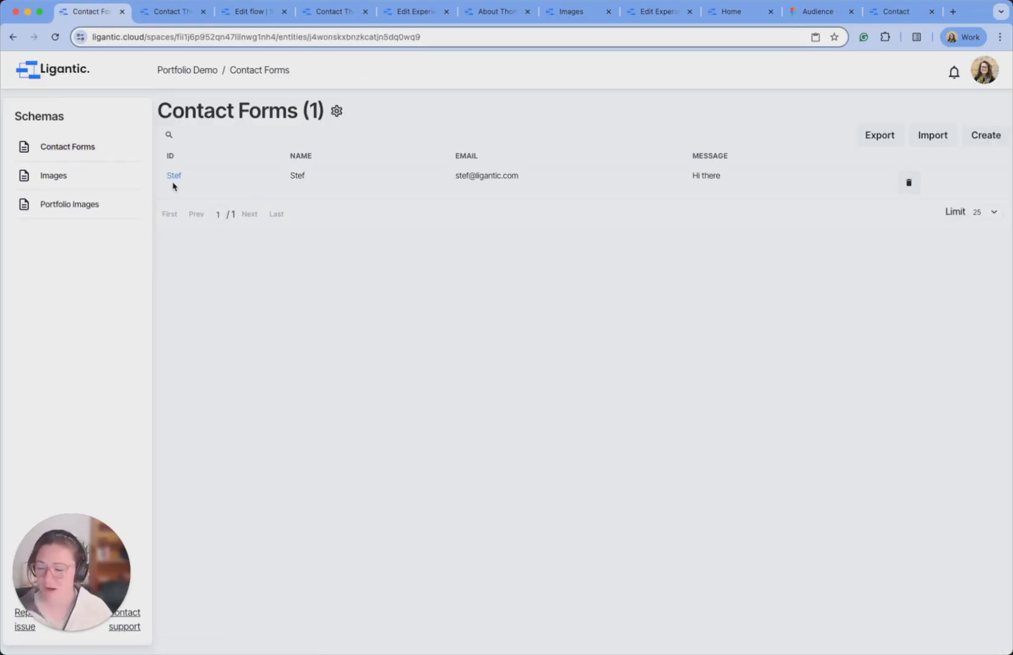
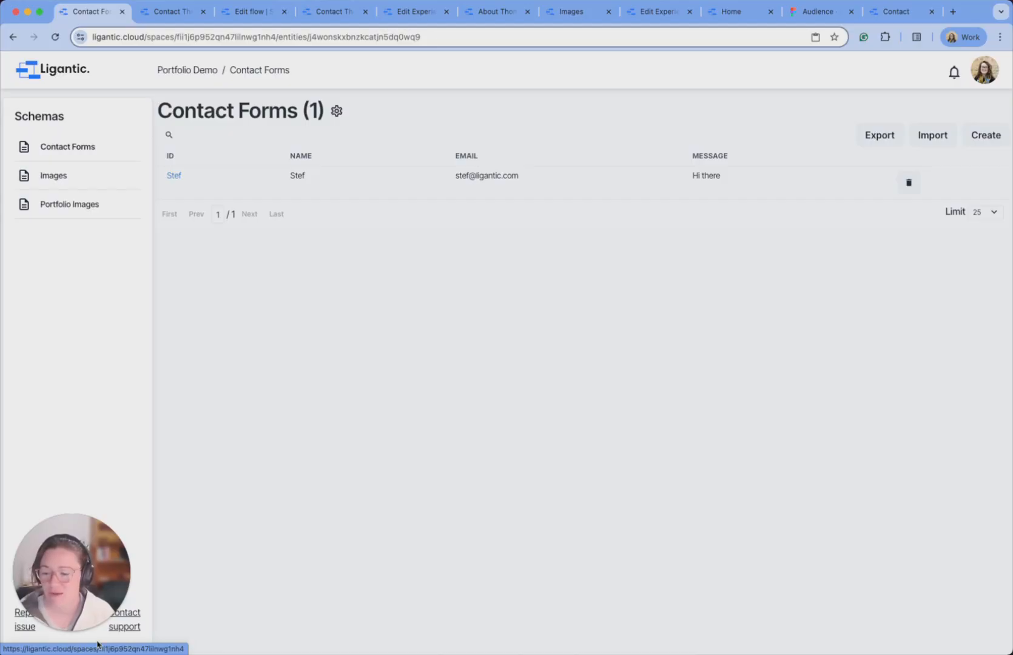
Open the Contact experience from the Portfolio Demo space's Experiences settings.
{"action": "mouse_move", "coordinate": [93, 594]}
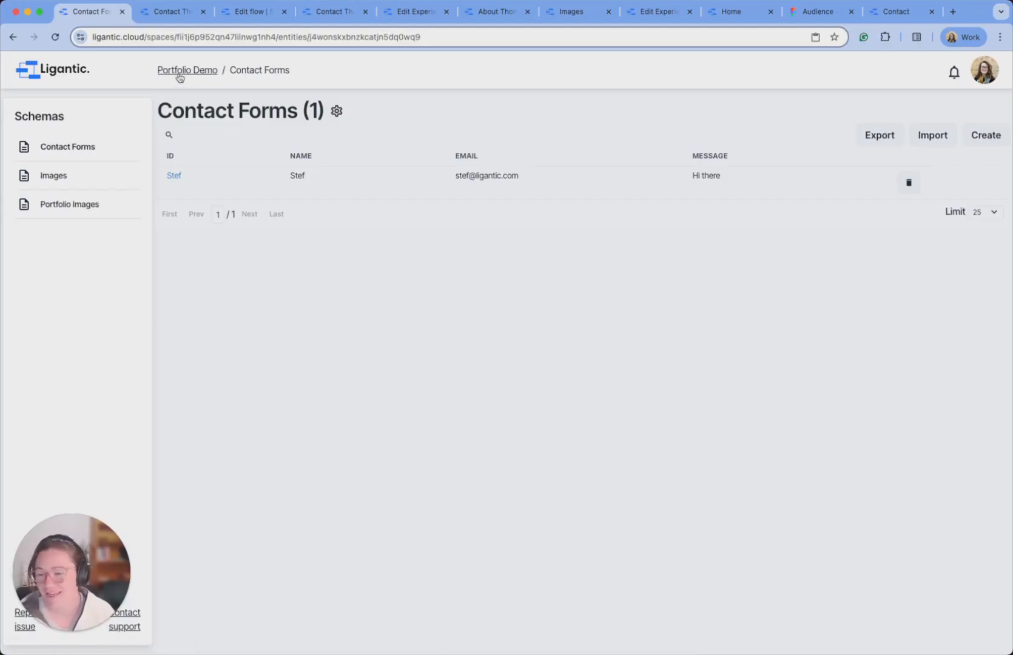
{"action": "left_click_drag", "start_coordinate": [88, 578], "coordinate": [90, 516]}
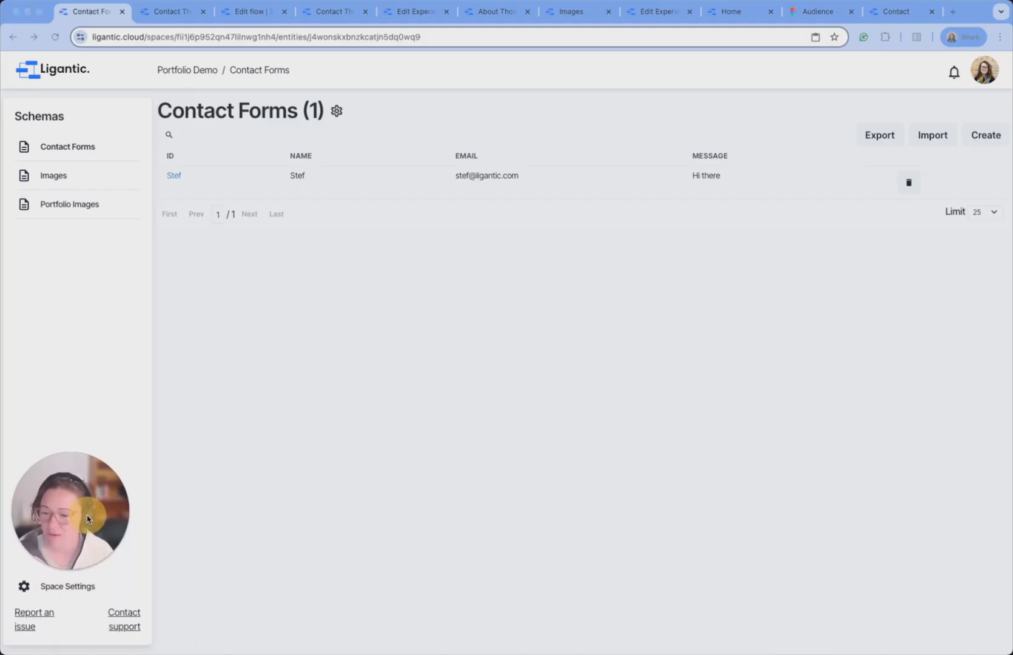
{"action": "left_click", "coordinate": [71, 587]}
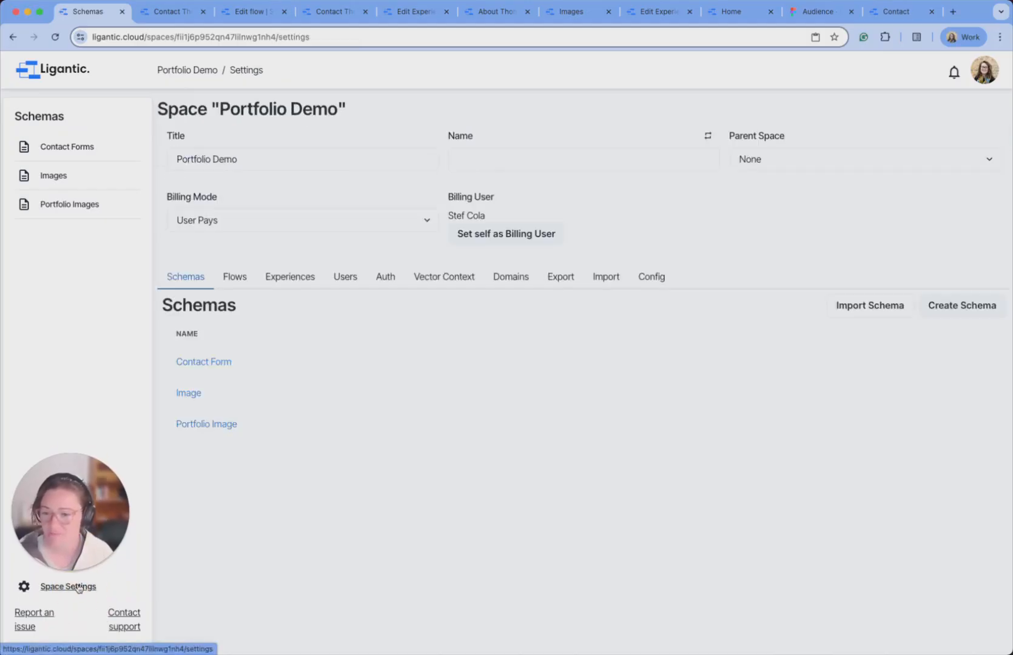
{"action": "left_click", "coordinate": [303, 281]}
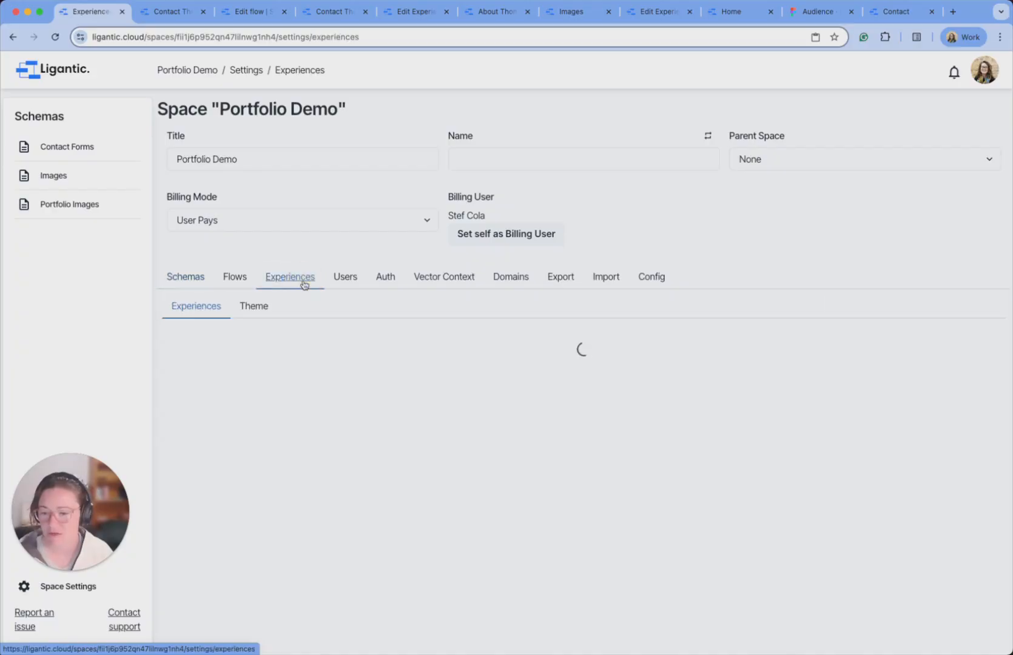
{"action": "left_click", "coordinate": [197, 419]}
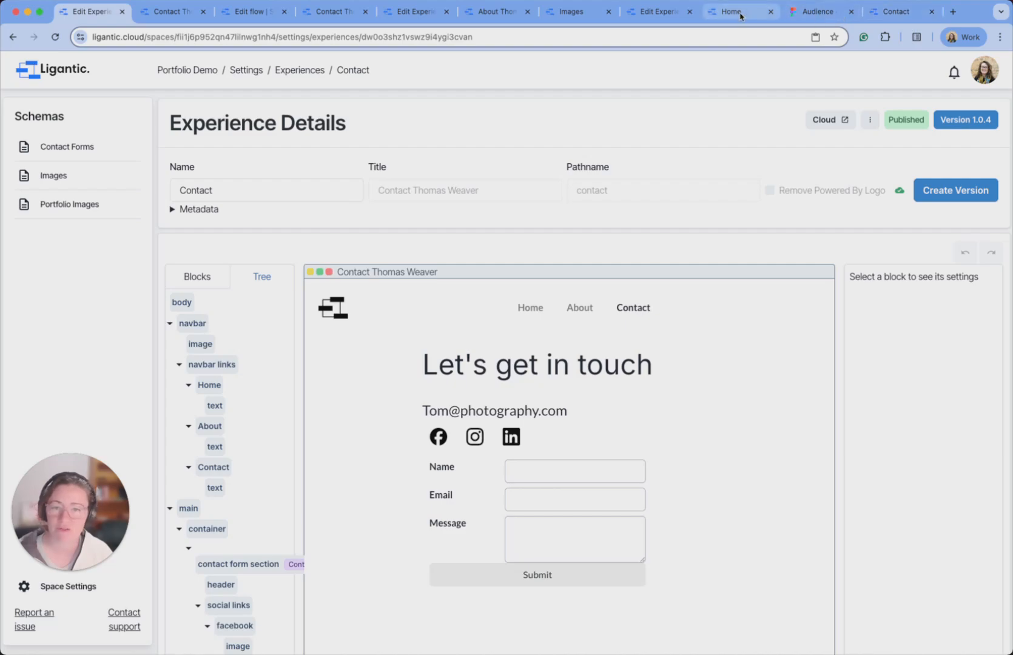
Compare with the live Contact page, collapse the social links branch, and show the addable blocks.
{"action": "left_click", "coordinate": [896, 12]}
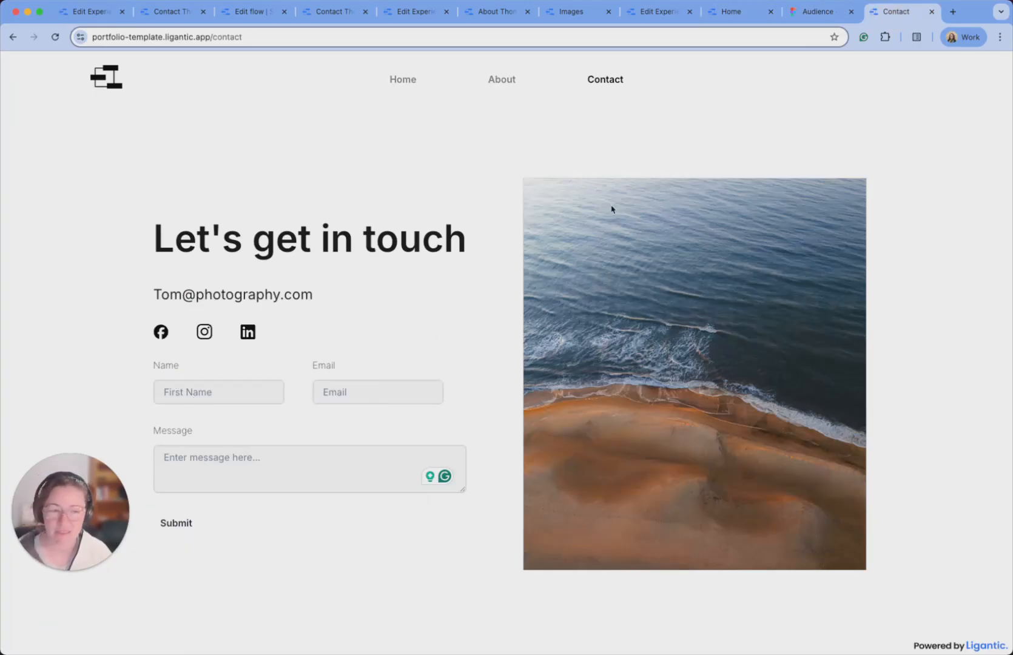
{"action": "left_click", "coordinate": [91, 12]}
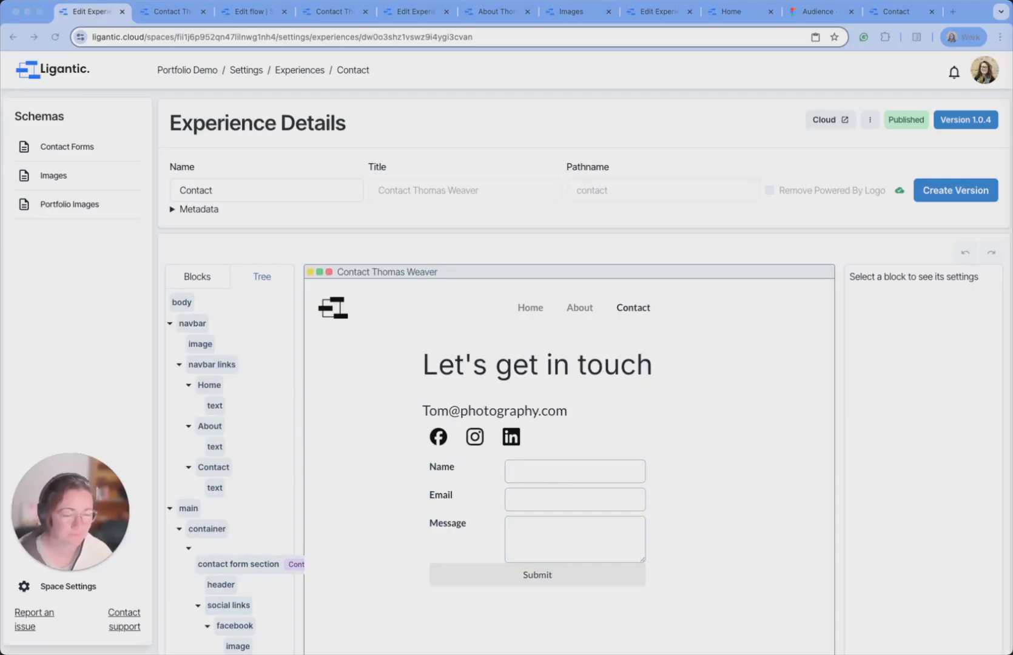
{"action": "scroll", "coordinate": [423, 452], "scroll_direction": "down", "scroll_amount": 3}
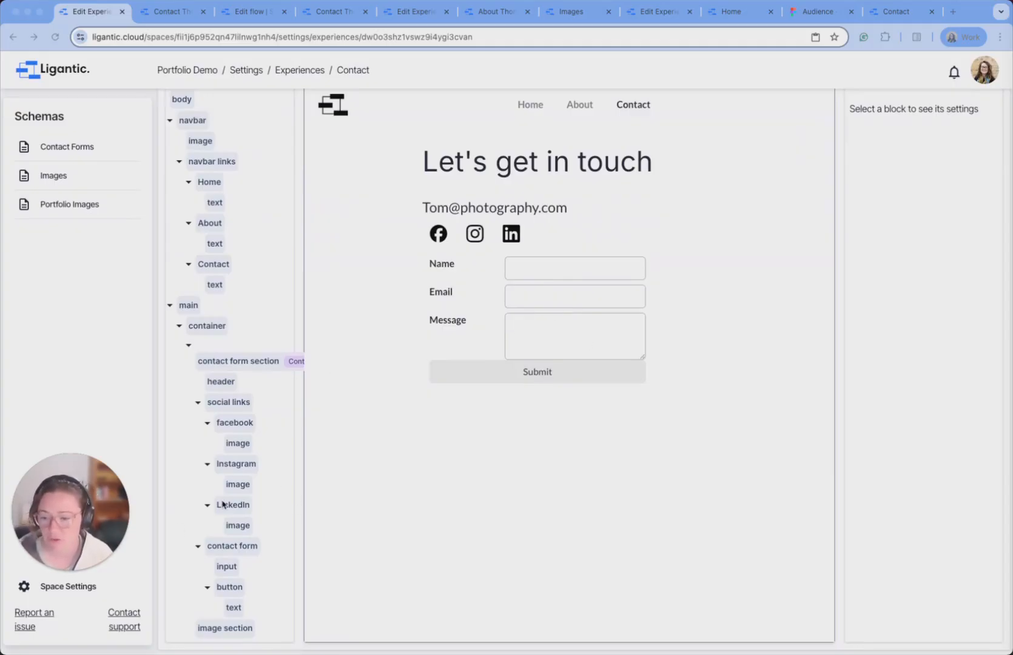
{"action": "left_click", "coordinate": [197, 403]}
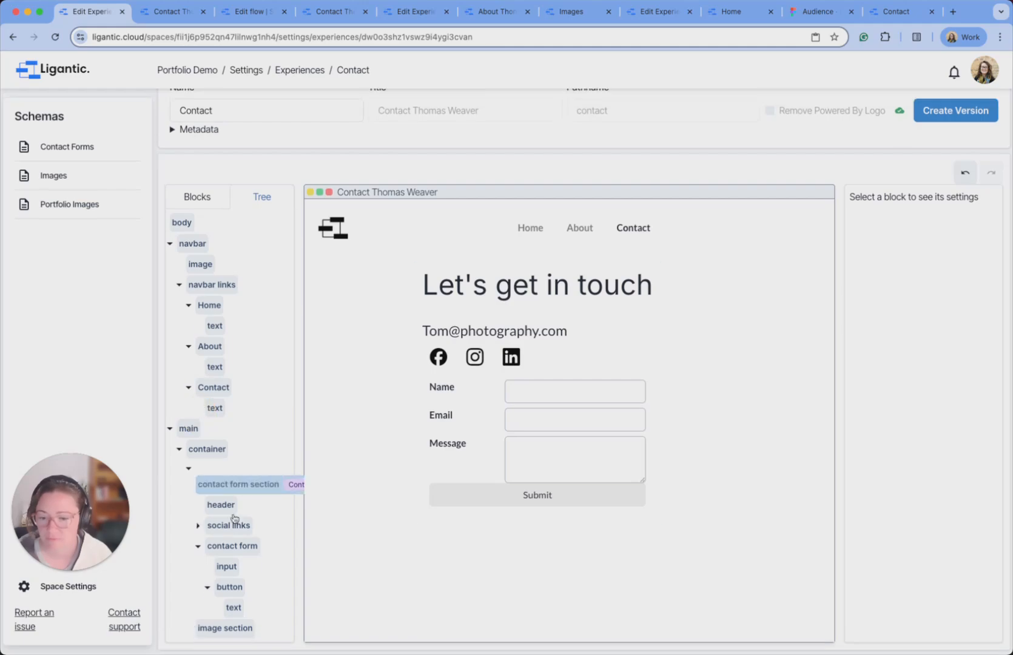
{"action": "left_click", "coordinate": [202, 200]}
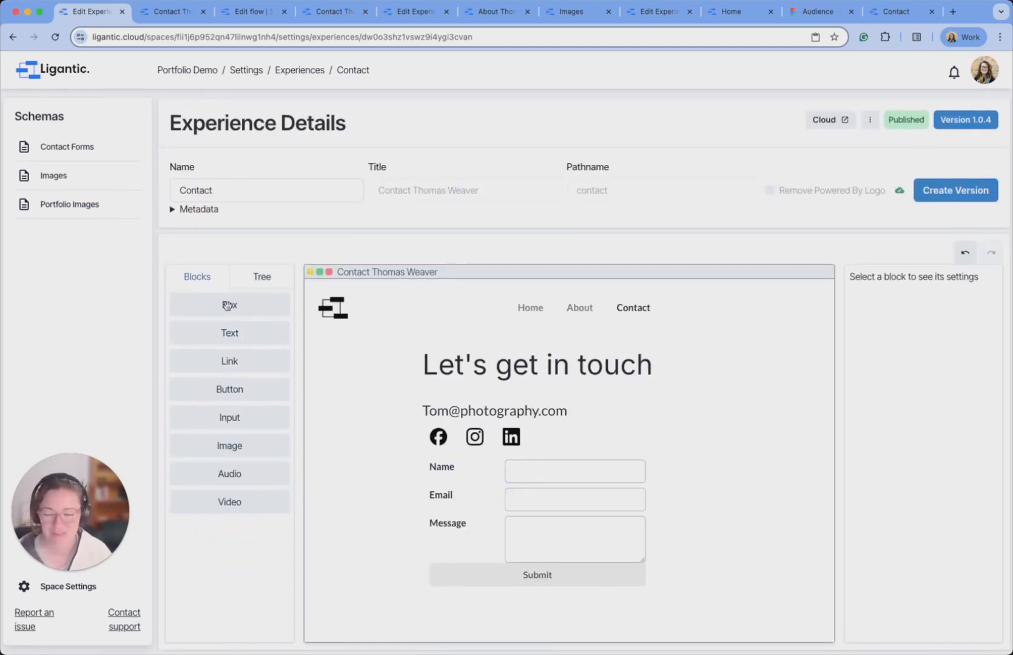
Add a new box in the contact form and bind its input to the Name field.
{"action": "left_click_drag", "start_coordinate": [228, 304], "coordinate": [329, 355]}
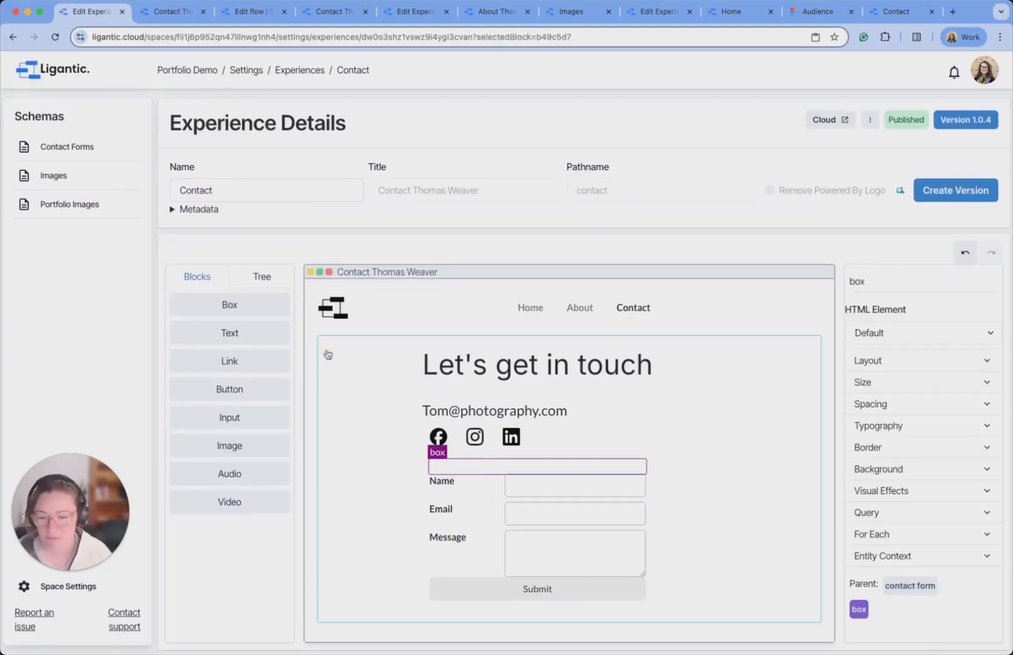
{"action": "left_click", "coordinate": [262, 277]}
{"action": "scroll", "coordinate": [254, 556], "scroll_direction": "down", "scroll_amount": 2}
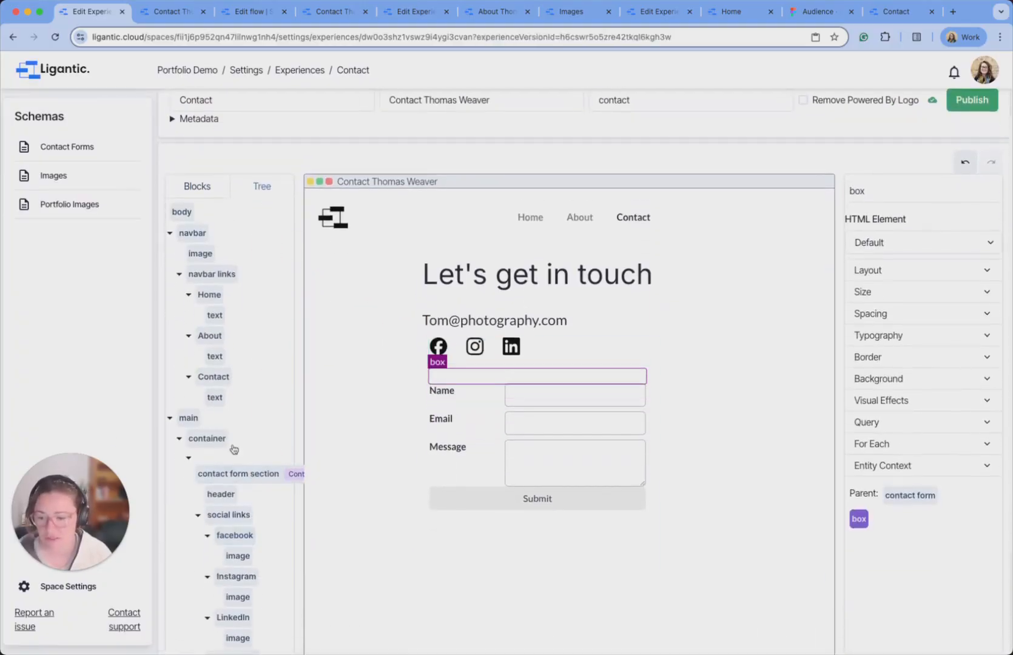
{"action": "scroll", "coordinate": [234, 450], "scroll_direction": "down", "scroll_amount": 2}
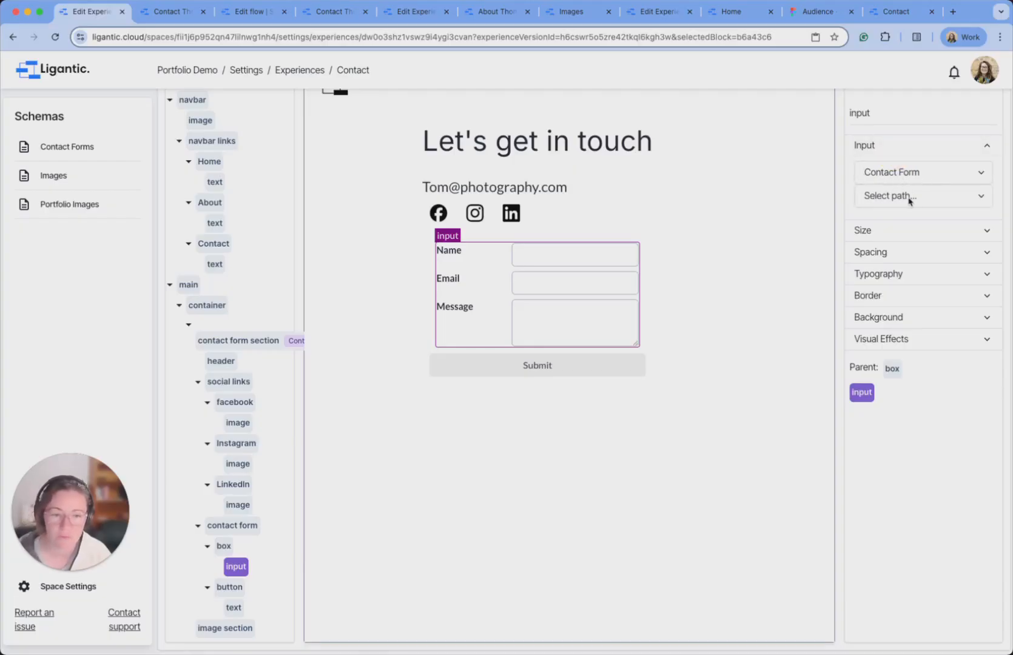
{"action": "left_click", "coordinate": [949, 201]}
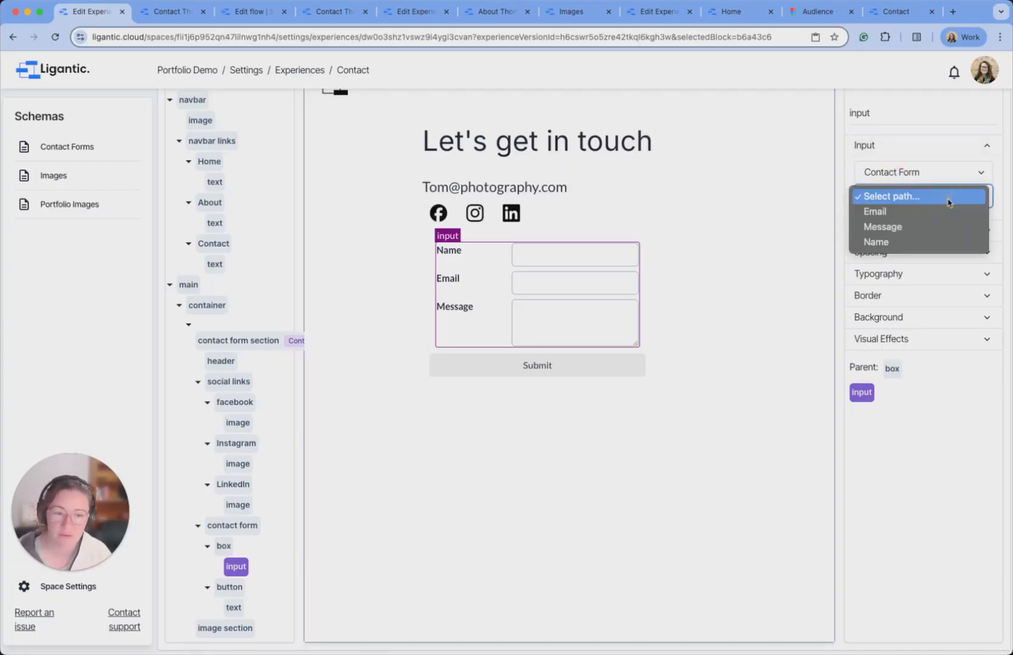
{"action": "left_click", "coordinate": [904, 241]}
{"action": "left_click", "coordinate": [484, 313]}
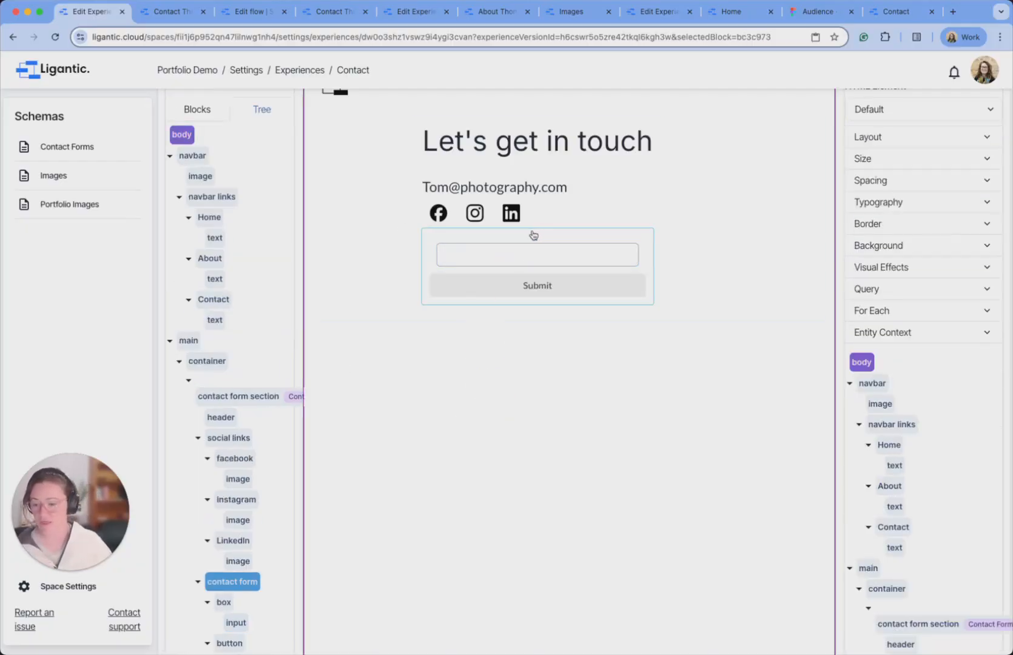
{"action": "left_click", "coordinate": [514, 255]}
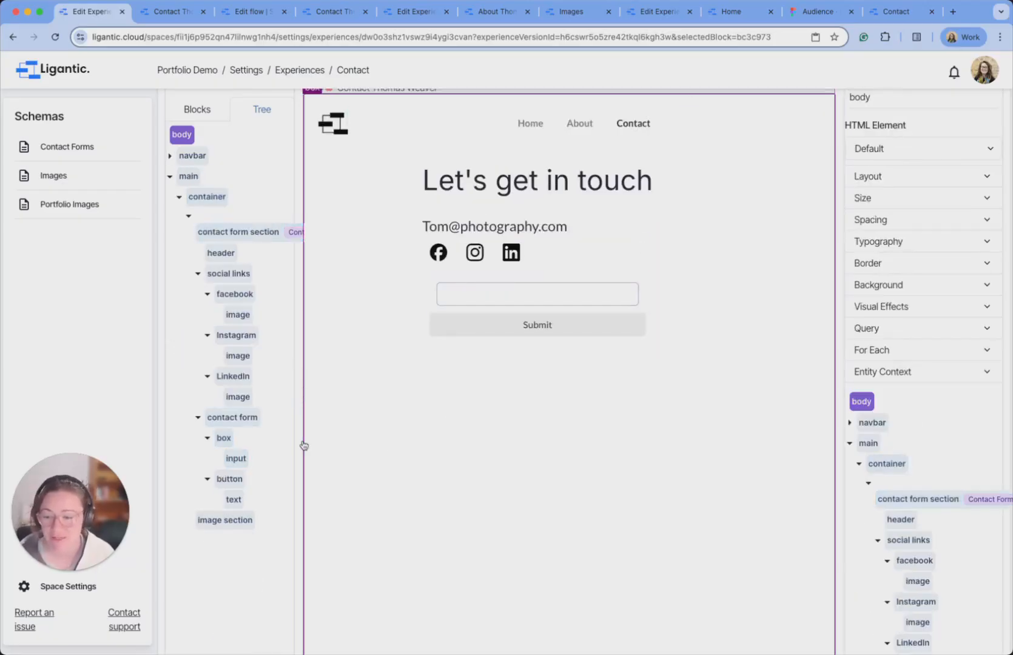
Add a 'Name' text label above the input inside the box, then compare with the live page.
{"action": "left_click", "coordinate": [197, 109]}
{"action": "left_click_drag", "start_coordinate": [229, 167], "coordinate": [480, 281]}
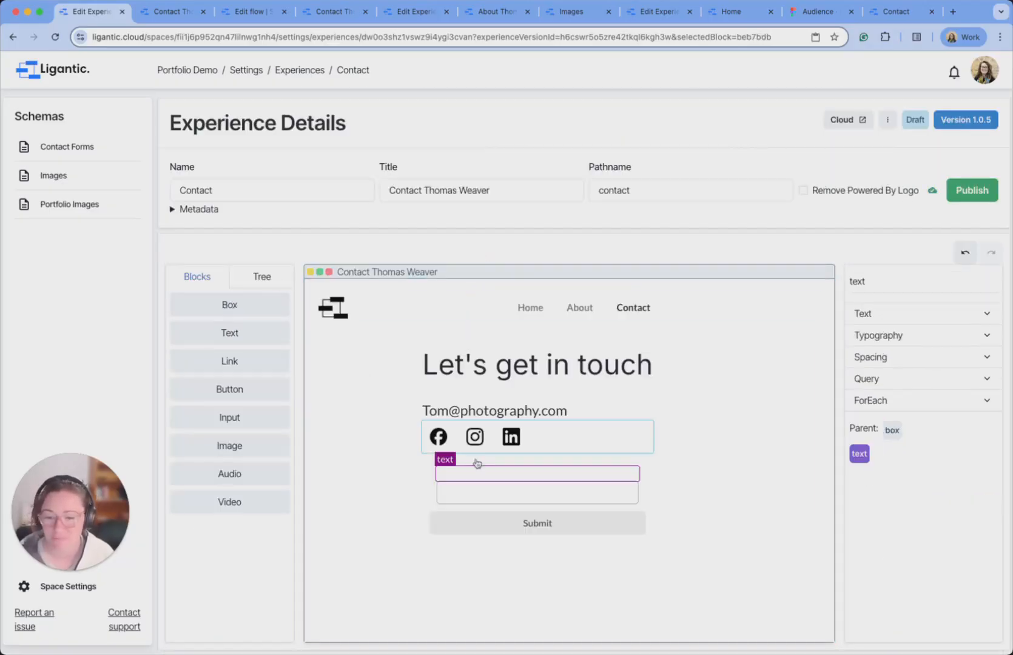
{"action": "left_click", "coordinate": [469, 474]}
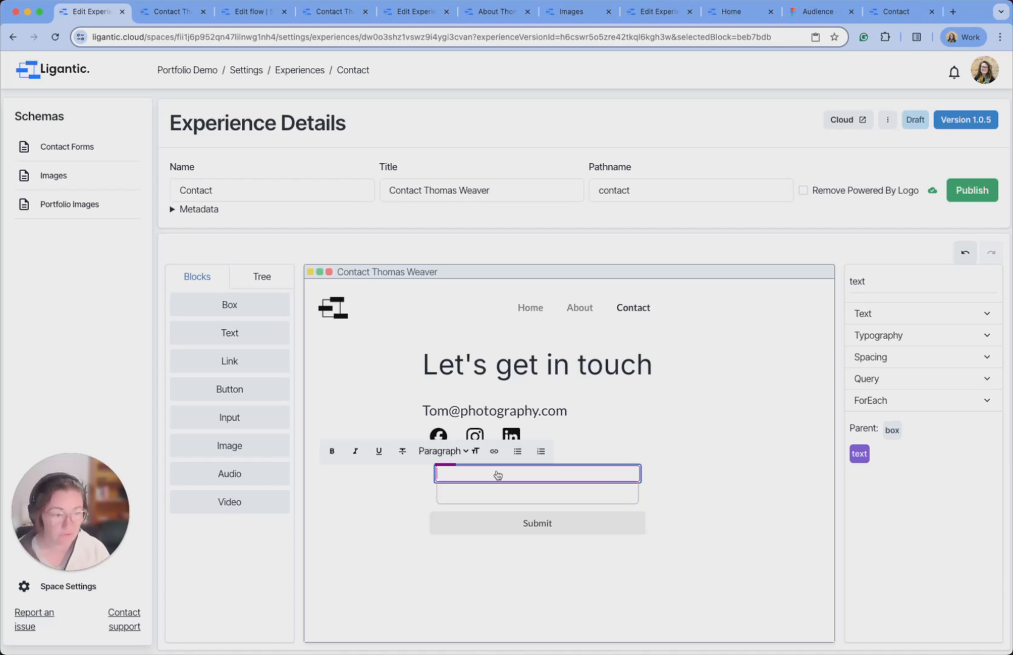
{"action": "type", "text": "Name"}
{"action": "left_click", "coordinate": [257, 284]}
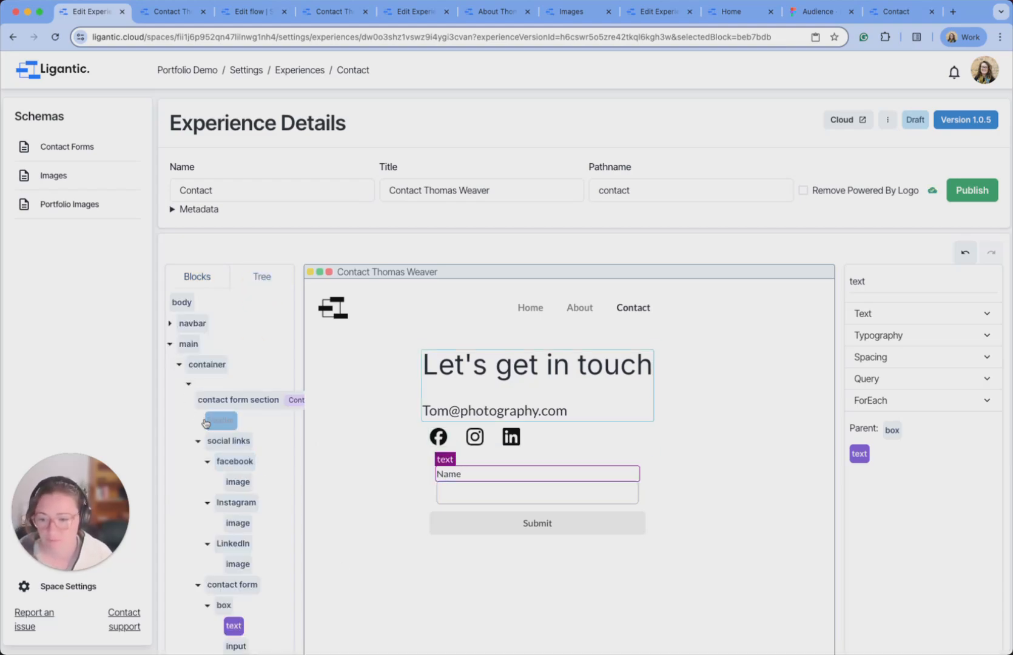
{"action": "scroll", "coordinate": [278, 452], "scroll_direction": "down", "scroll_amount": 3}
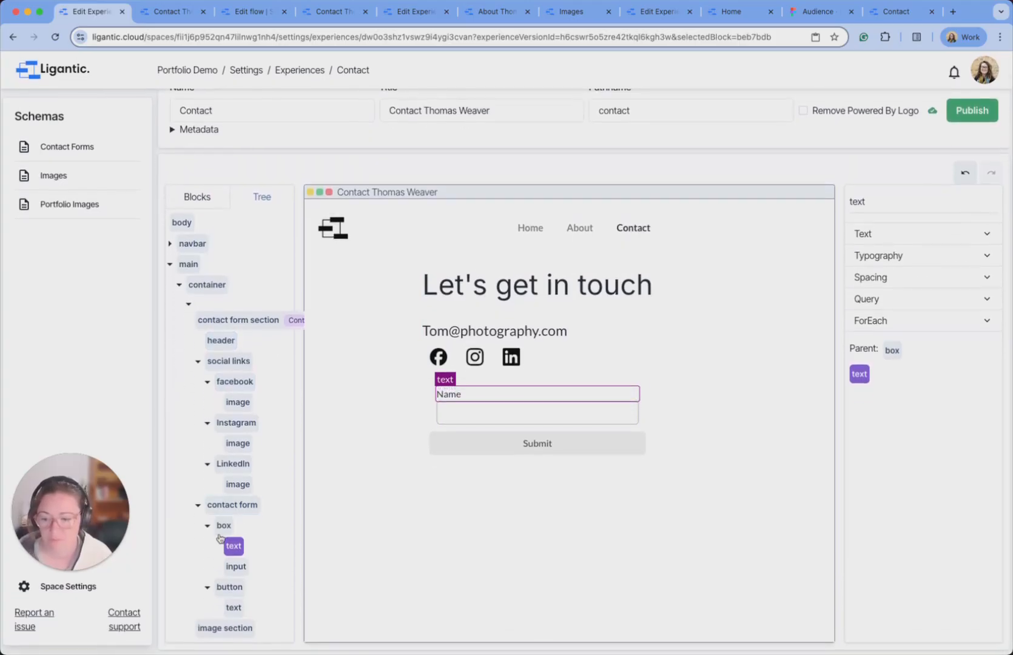
{"action": "left_click", "coordinate": [224, 526]}
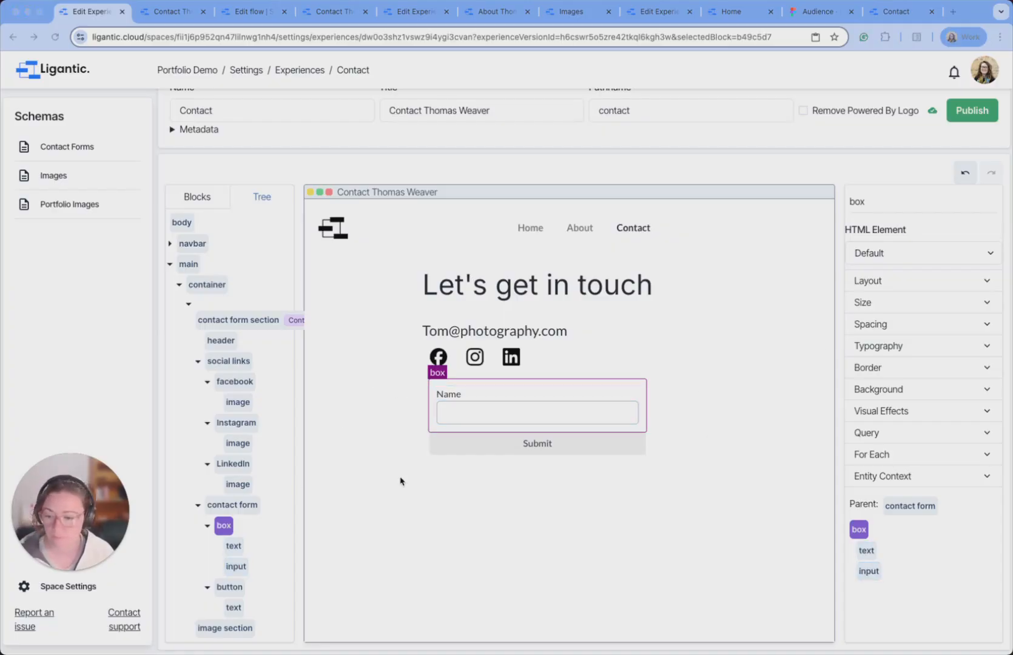
{"action": "left_click", "coordinate": [893, 13]}
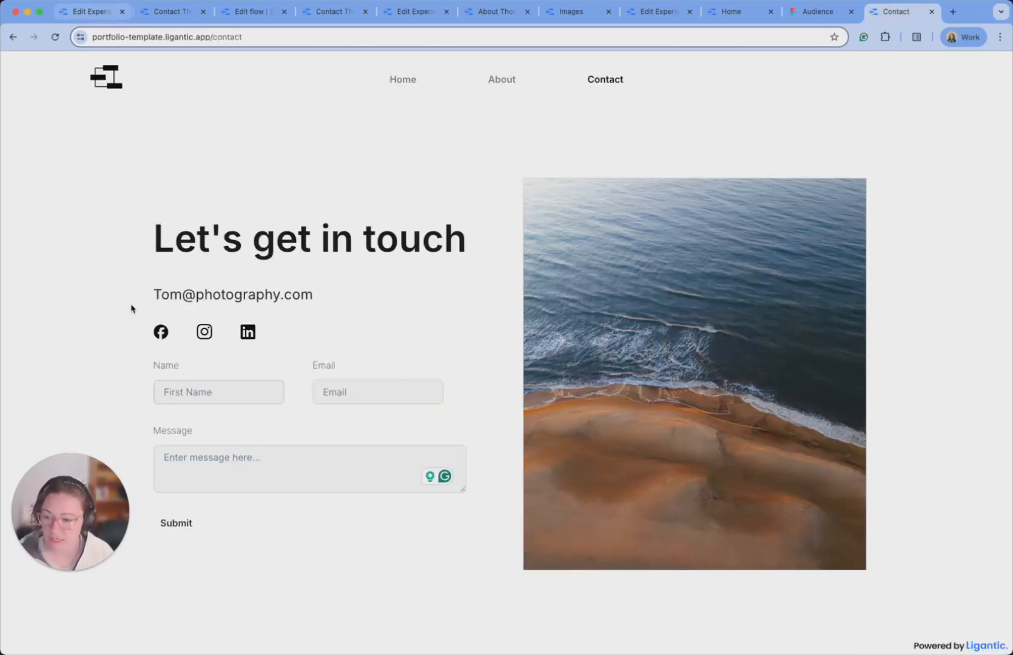
{"action": "left_click", "coordinate": [100, 12]}
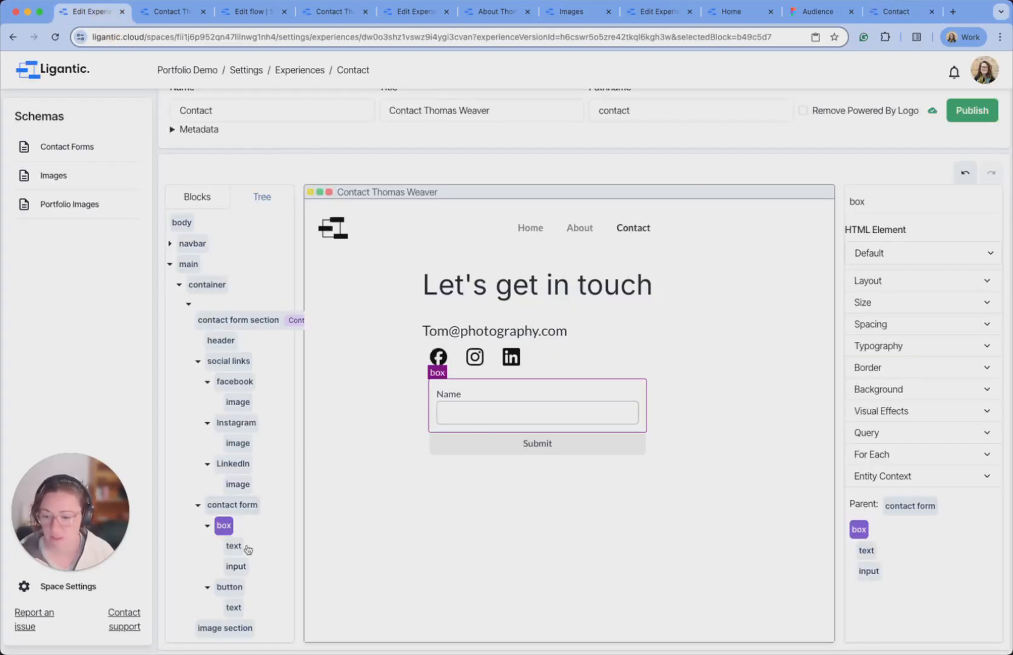
Give the Name input the placeholder 'First Name', keeping the Default display component.
{"action": "left_click", "coordinate": [236, 567]}
{"action": "left_click", "coordinate": [883, 237]}
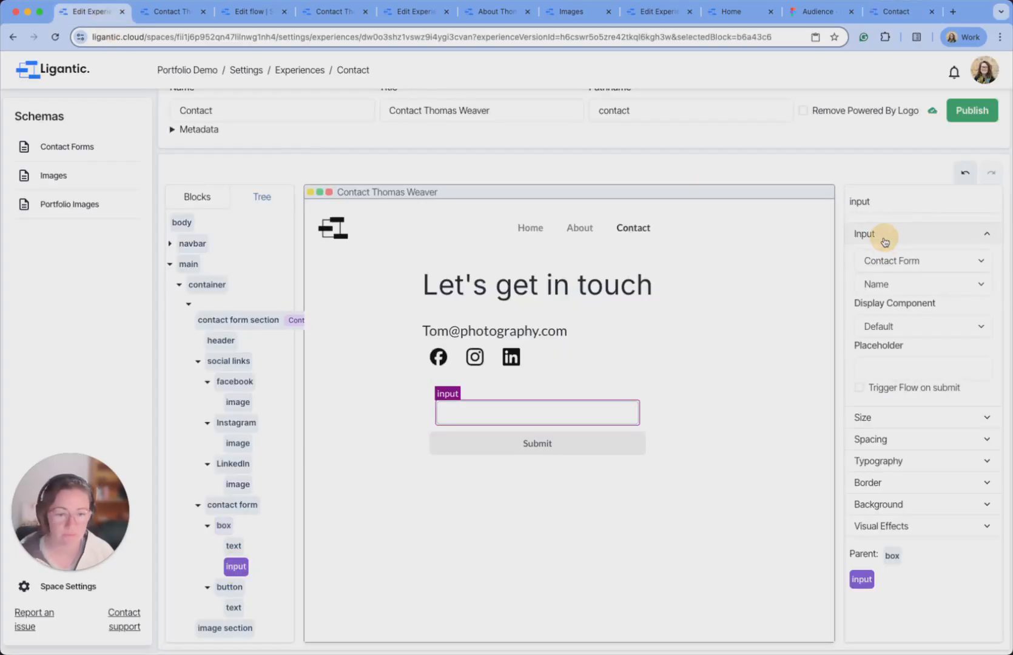
{"action": "left_click", "coordinate": [913, 333]}
{"action": "left_click", "coordinate": [910, 329]}
{"action": "left_click", "coordinate": [881, 372]}
{"action": "type", "text": "First Name"}
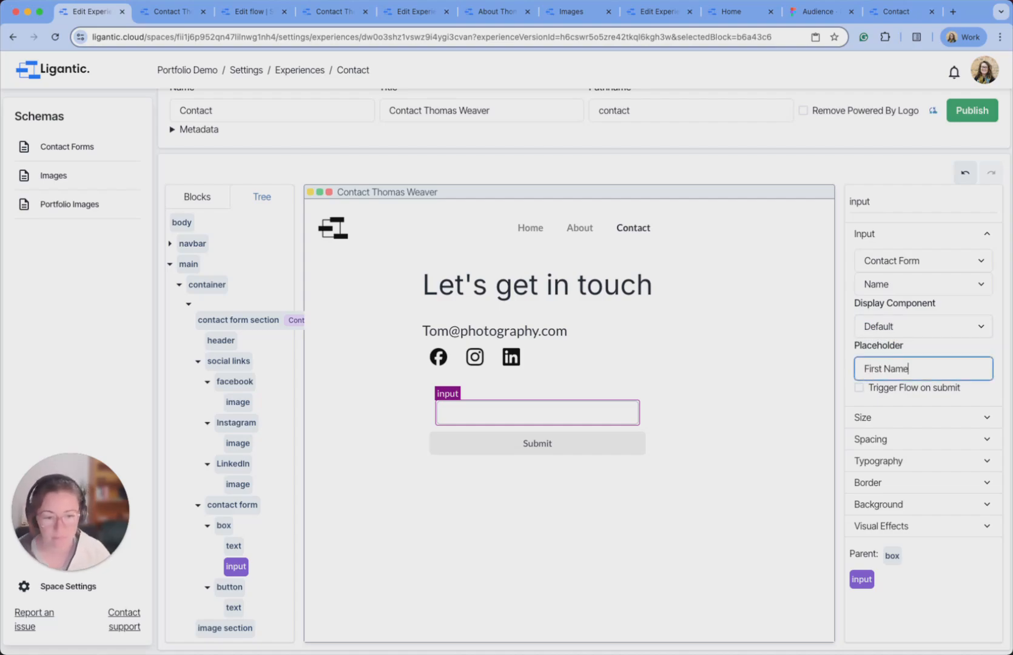
{"action": "left_click", "coordinate": [933, 350]}
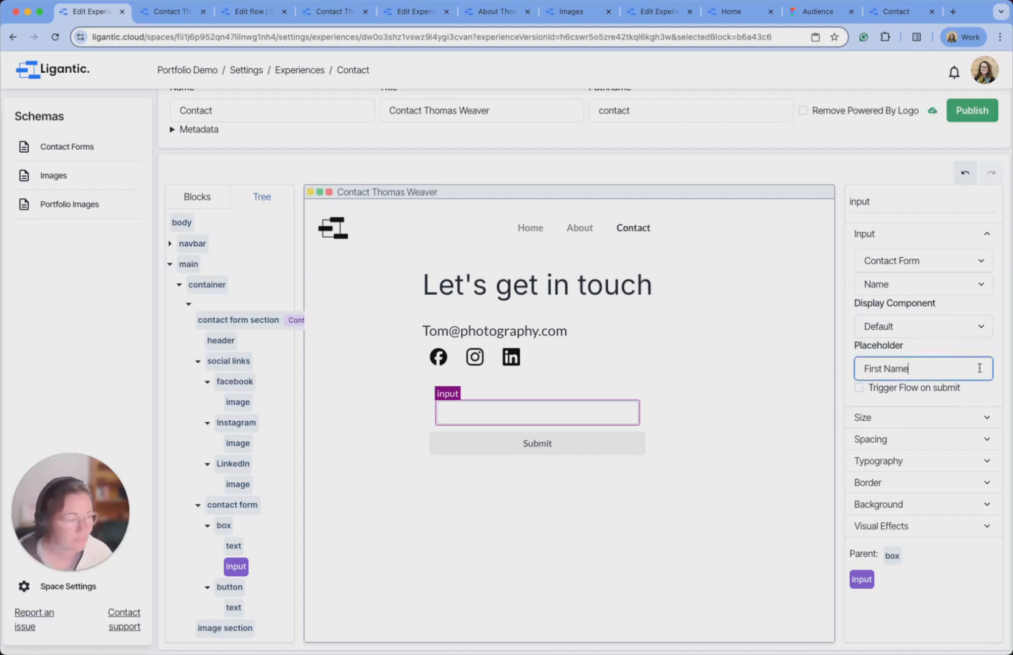
Give the Name input a Solid border and adjust its border colour.
{"action": "left_click", "coordinate": [944, 488]}
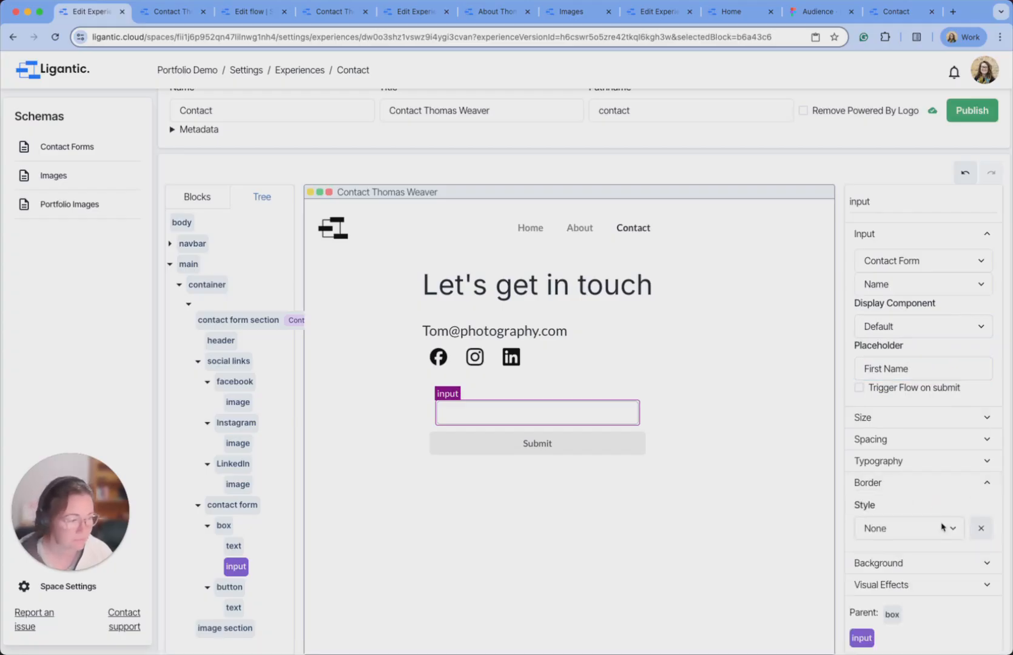
{"action": "left_click", "coordinate": [943, 528]}
{"action": "left_click", "coordinate": [935, 544]}
{"action": "scroll", "coordinate": [939, 485], "scroll_direction": "down", "scroll_amount": 2}
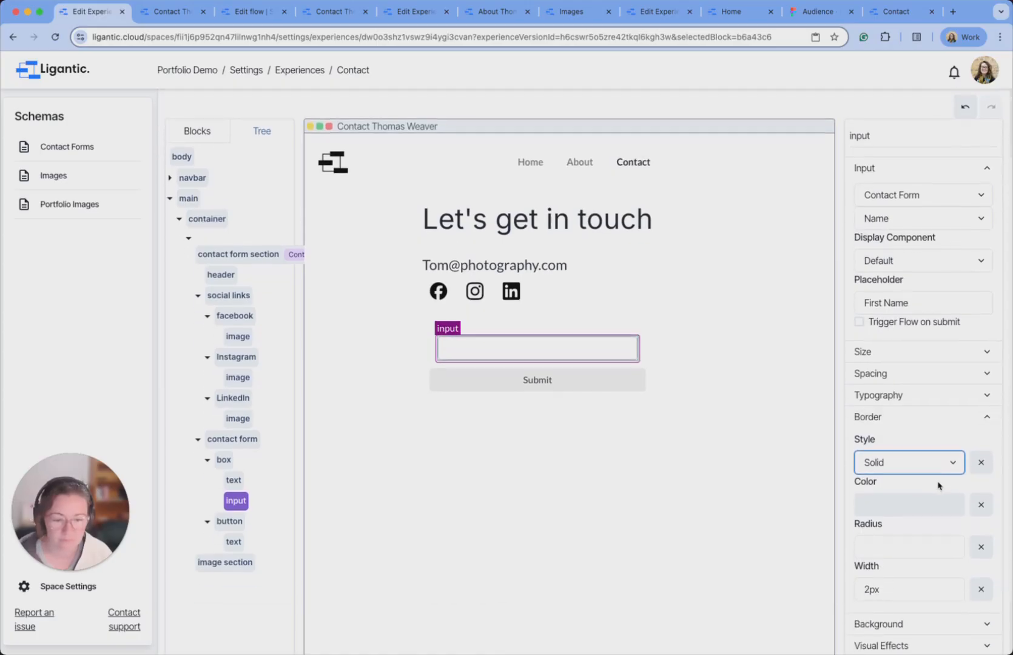
{"action": "left_click", "coordinate": [928, 504]}
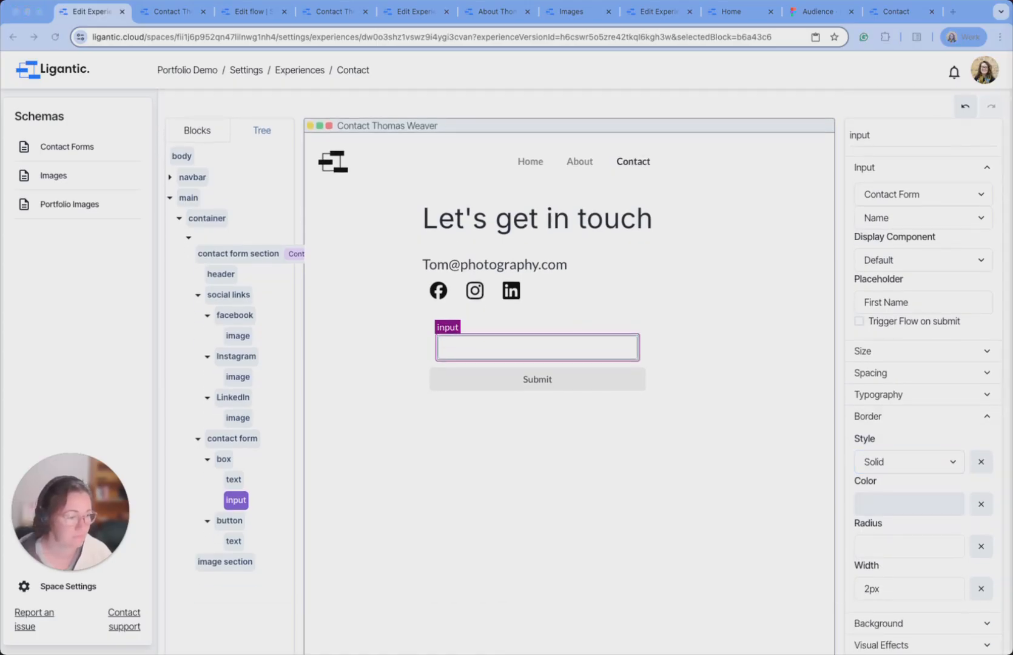
{"action": "left_click", "coordinate": [890, 506]}
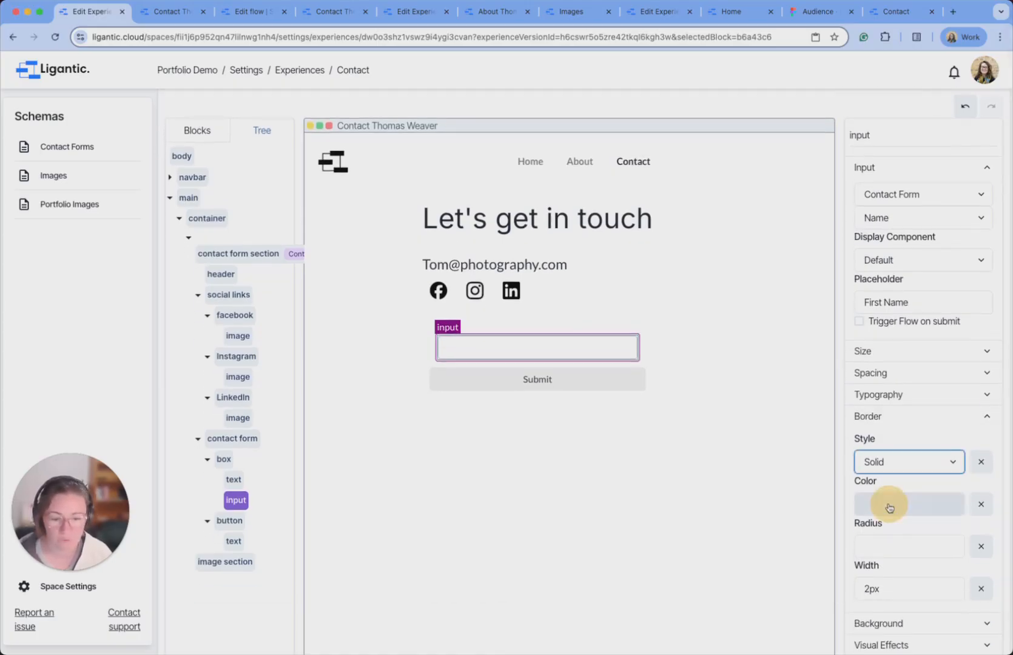
{"action": "left_click", "coordinate": [900, 461]}
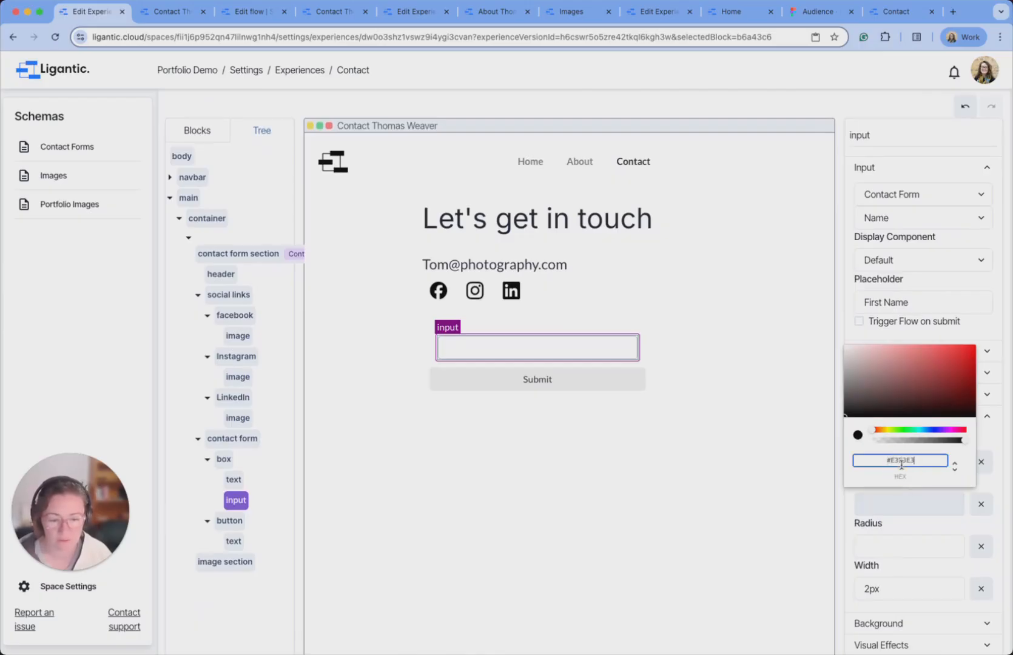
{"action": "left_click", "coordinate": [910, 534]}
{"action": "key", "text": "super+Tab"}
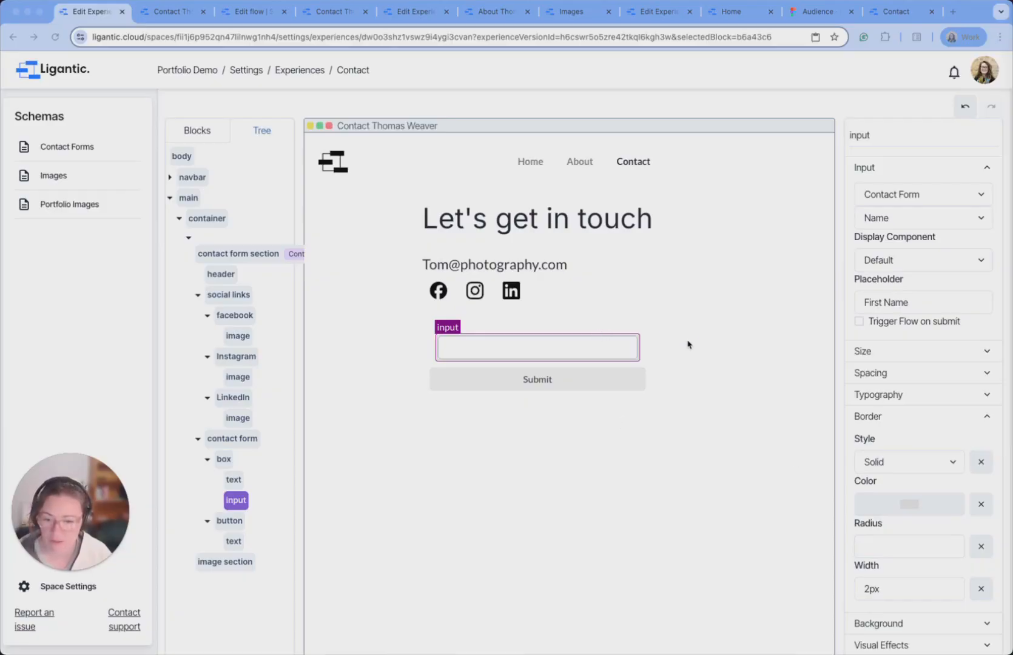
Set the input's corner radius to 8px and border width to 1px.
{"action": "left_click", "coordinate": [886, 545]}
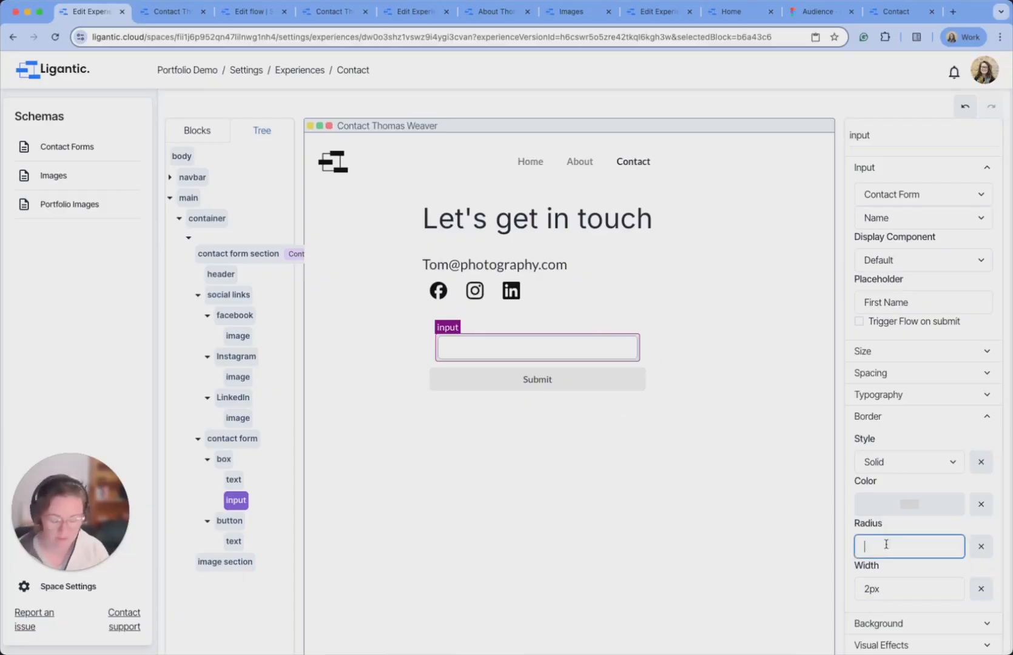
{"action": "double_click", "coordinate": [902, 591]}
{"action": "type", "text": "1"}
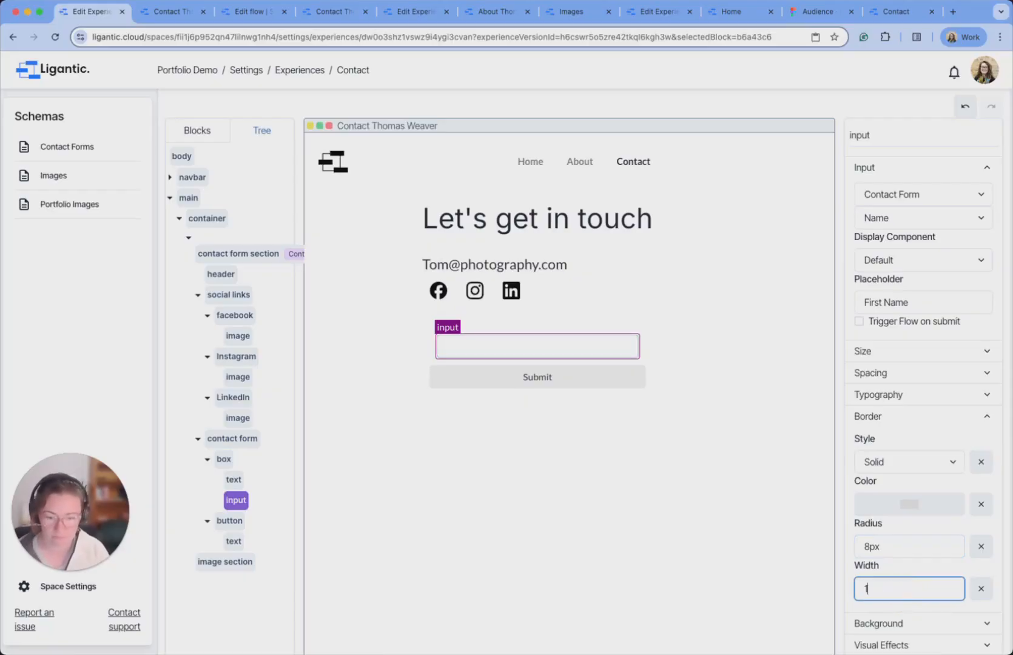
{"action": "left_click", "coordinate": [691, 545]}
Add a background colour to the Name input.
{"action": "left_click", "coordinate": [539, 344]}
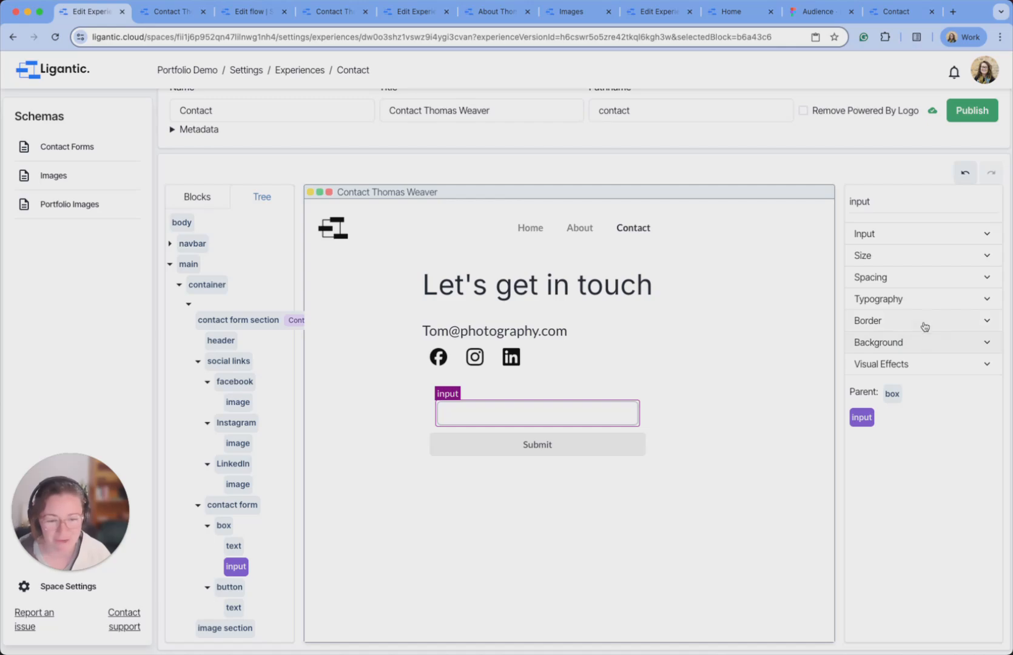
{"action": "left_click", "coordinate": [922, 343]}
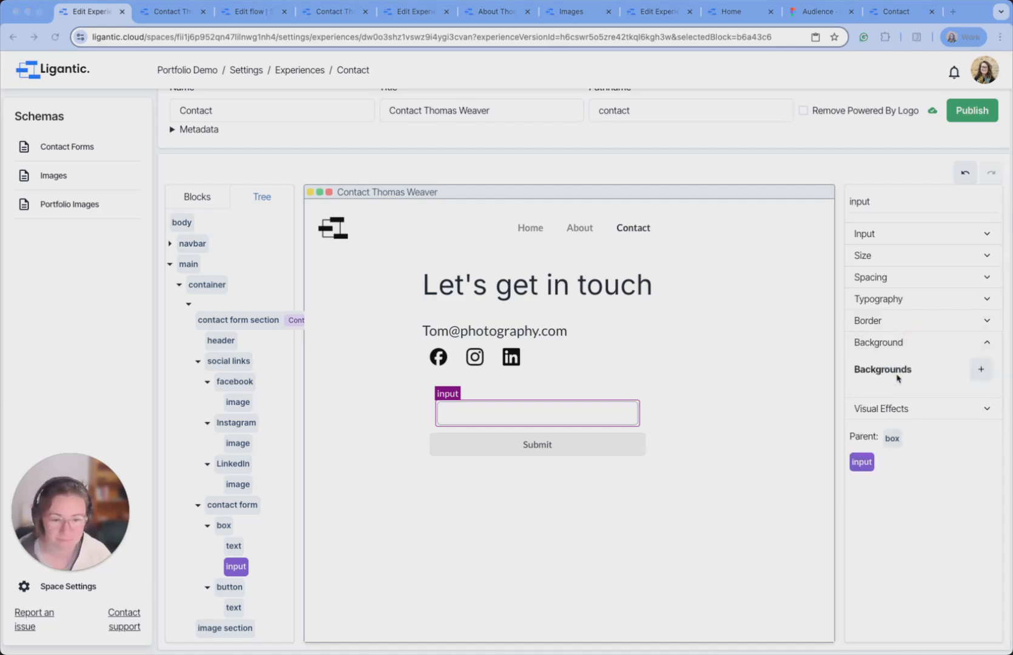
{"action": "left_click", "coordinate": [981, 369]}
{"action": "left_click", "coordinate": [945, 395]}
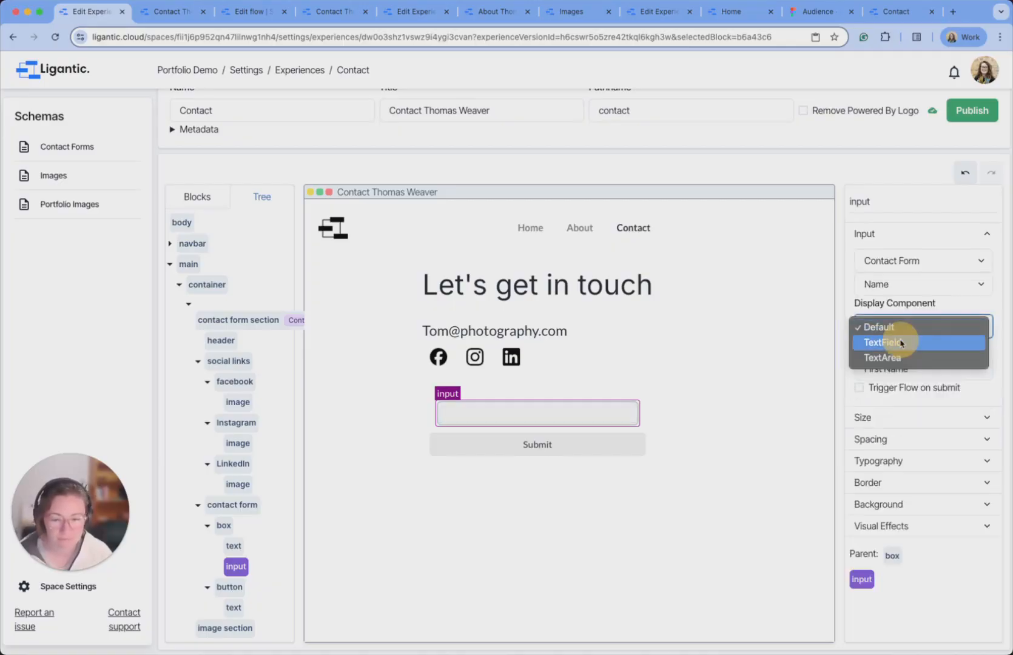
Set the Name input's display component to TextField.
{"action": "left_click", "coordinate": [885, 342]}
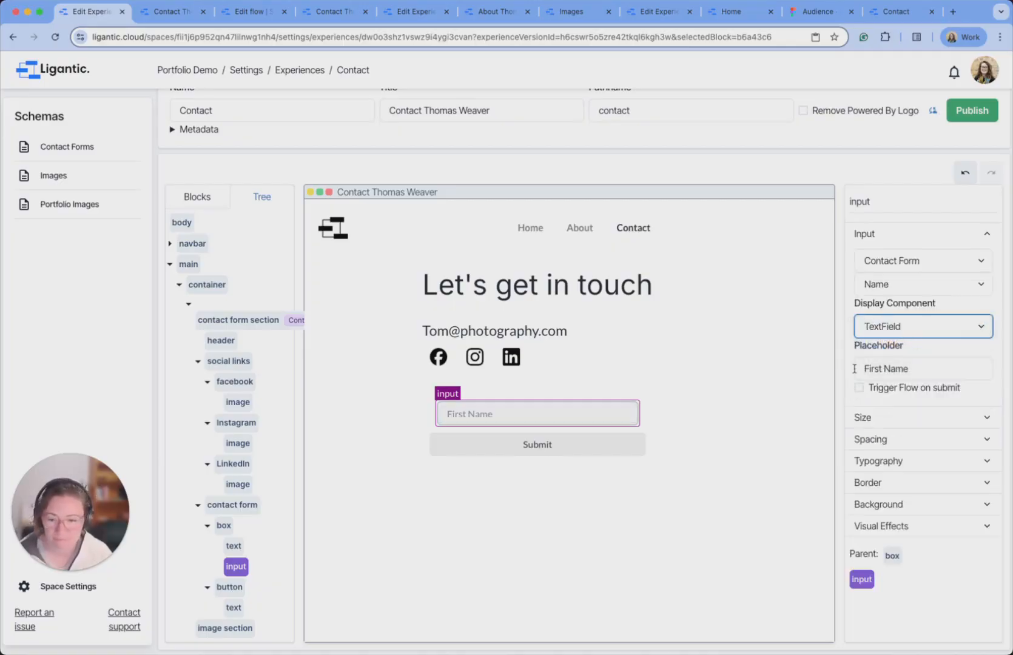
{"action": "left_click", "coordinate": [902, 331]}
{"action": "left_click", "coordinate": [902, 331]}
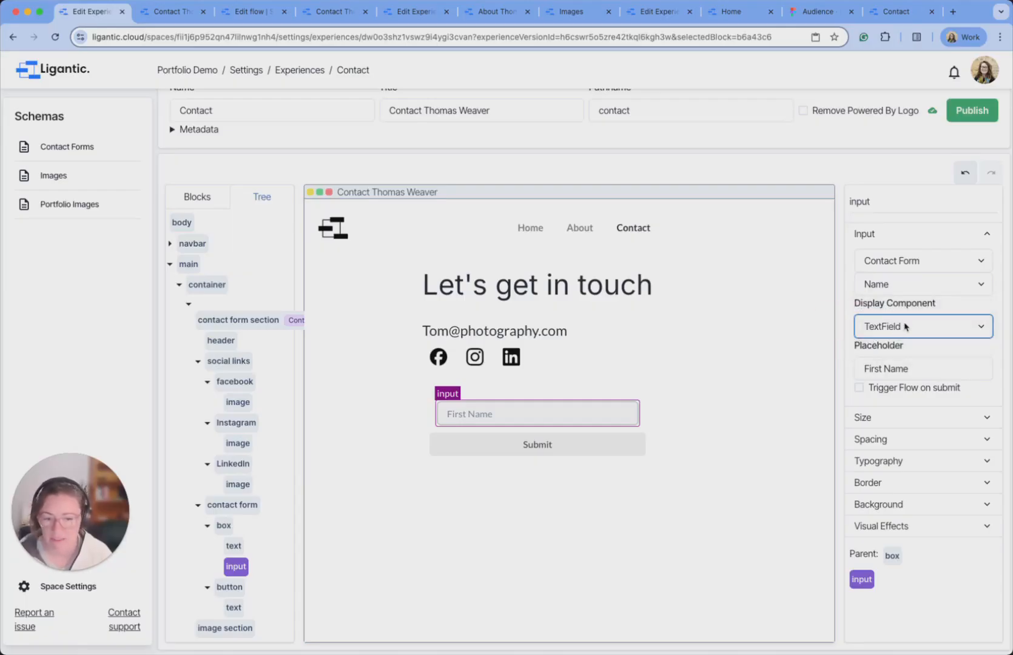
{"action": "left_click", "coordinate": [906, 328]}
{"action": "left_click", "coordinate": [887, 343]}
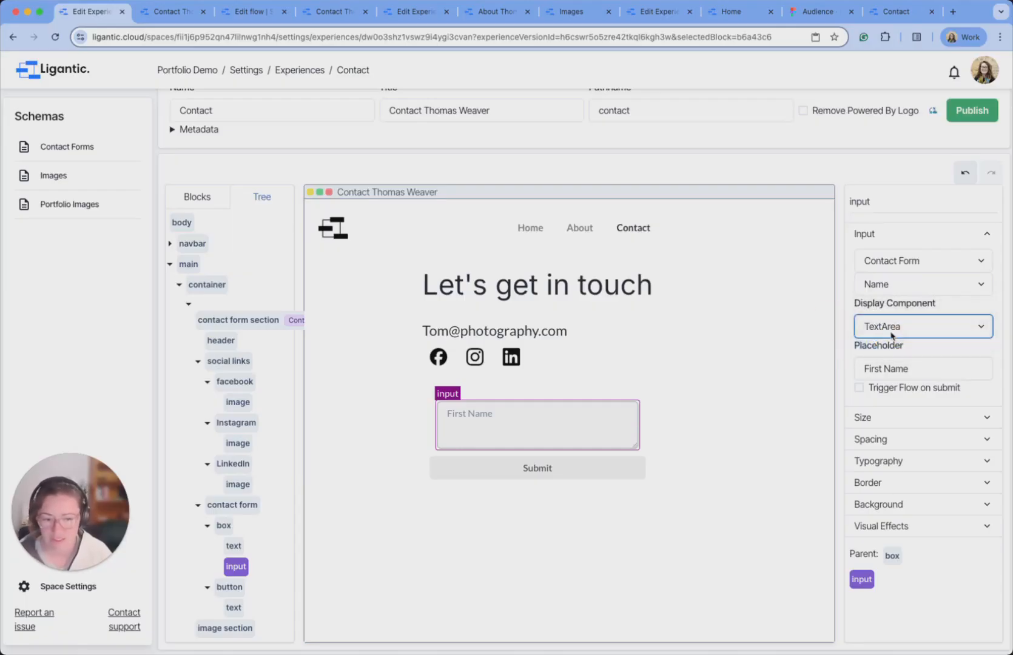
{"action": "left_click", "coordinate": [895, 329]}
{"action": "left_click", "coordinate": [898, 316]}
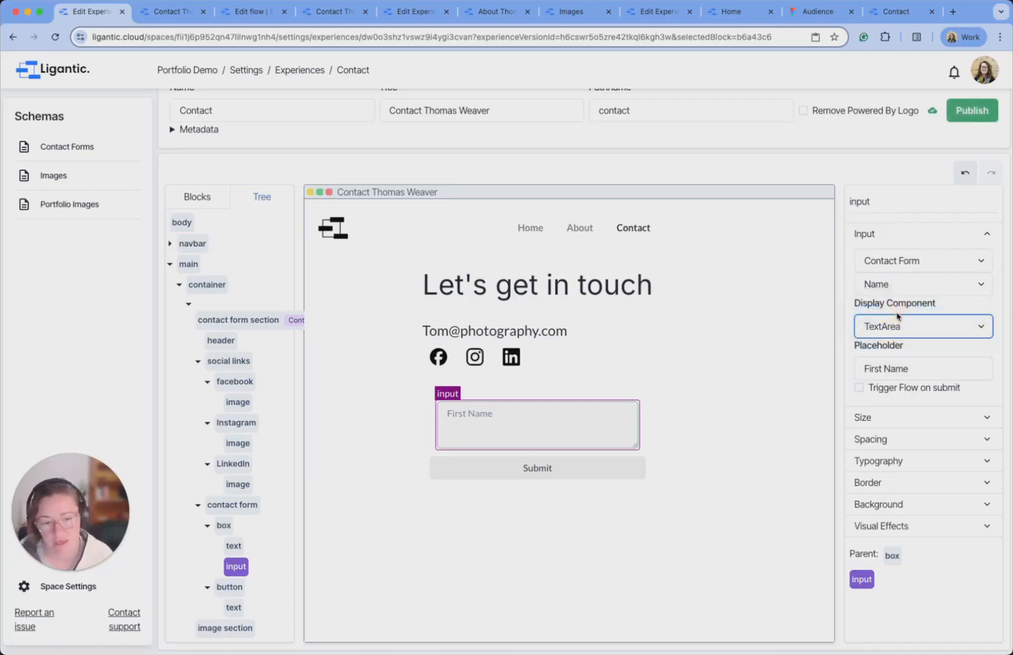
{"action": "scroll", "coordinate": [711, 550], "scroll_direction": "down", "scroll_amount": 1}
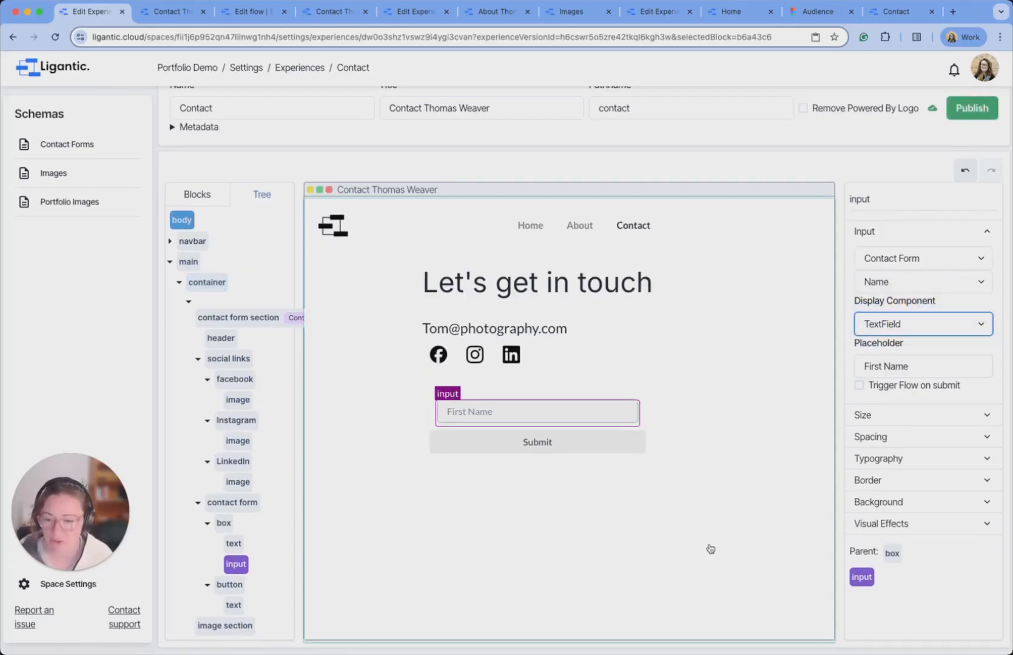
{"action": "left_click", "coordinate": [711, 549]}
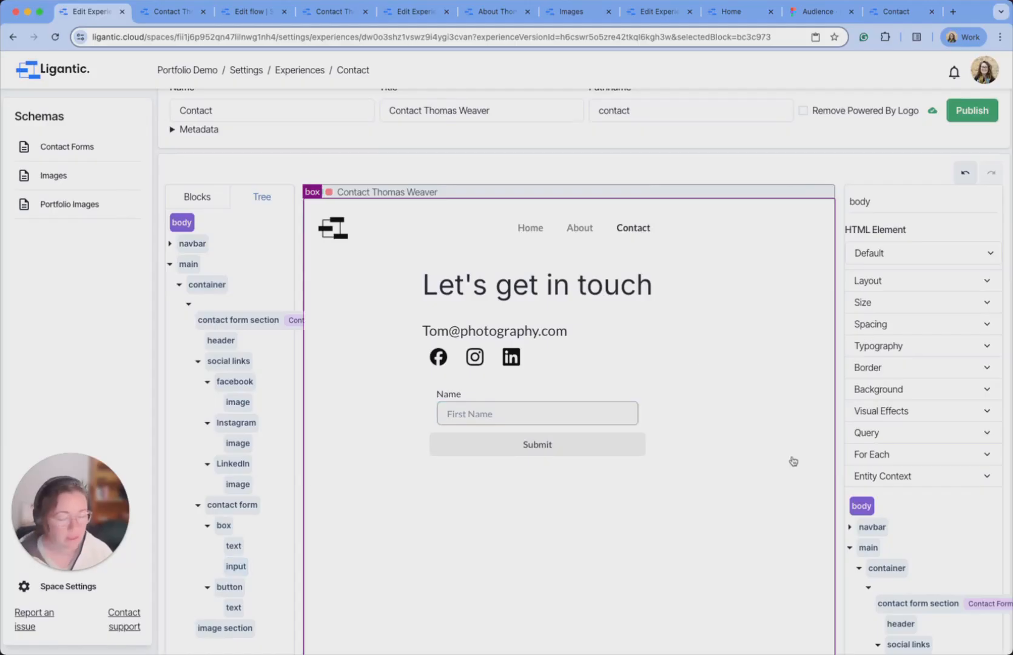
Set the Name box's spacing gap to 13.
{"action": "left_click", "coordinate": [515, 387]}
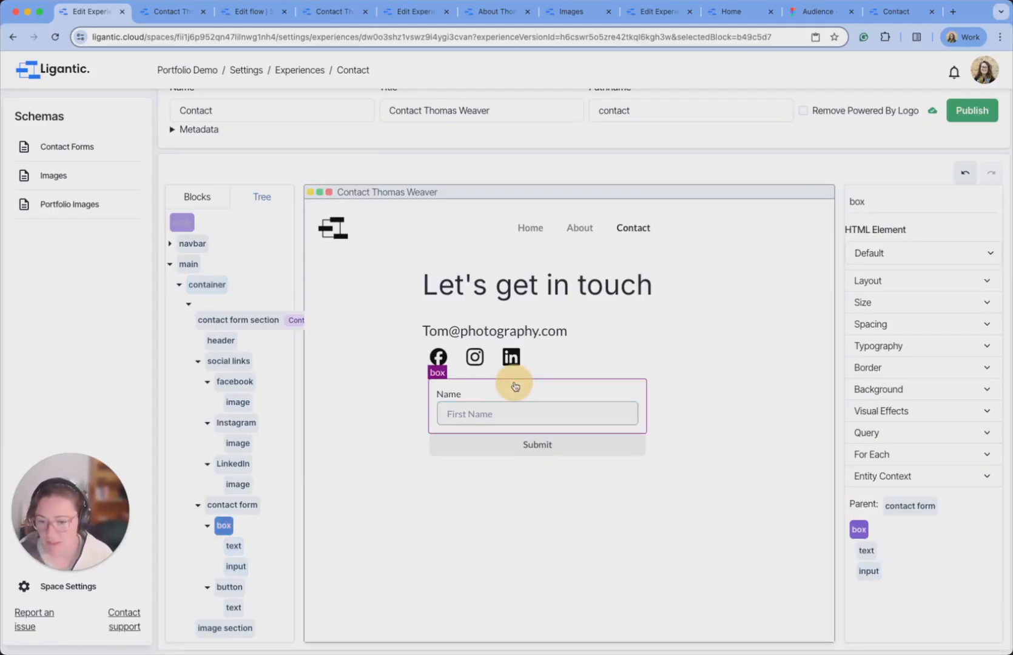
{"action": "left_click", "coordinate": [944, 328]}
{"action": "left_click", "coordinate": [905, 367]}
{"action": "type", "text": "13"}
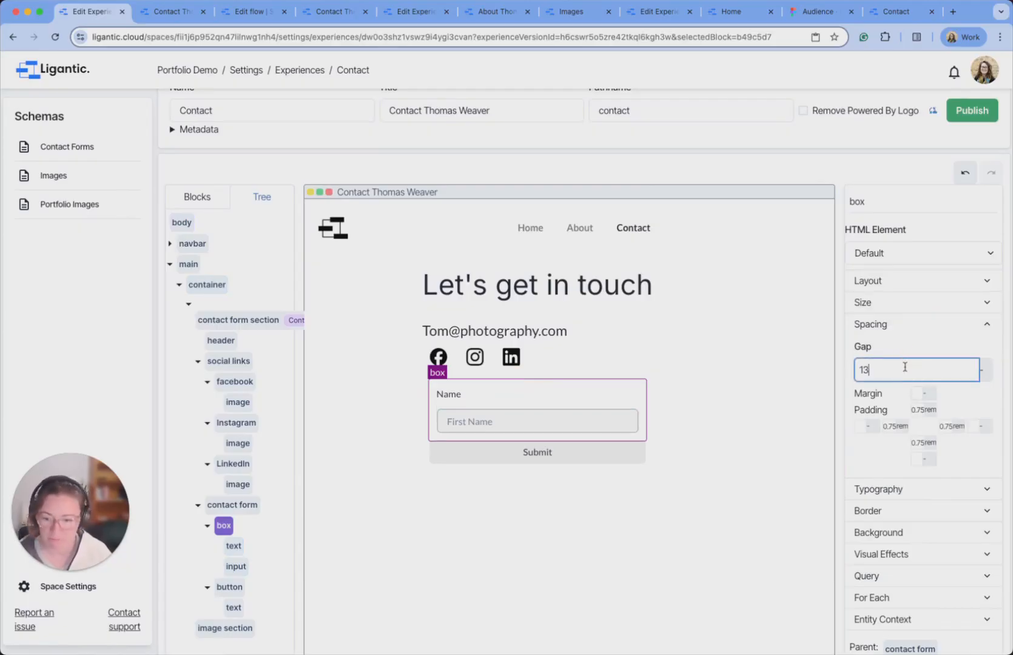
{"action": "left_click", "coordinate": [647, 552]}
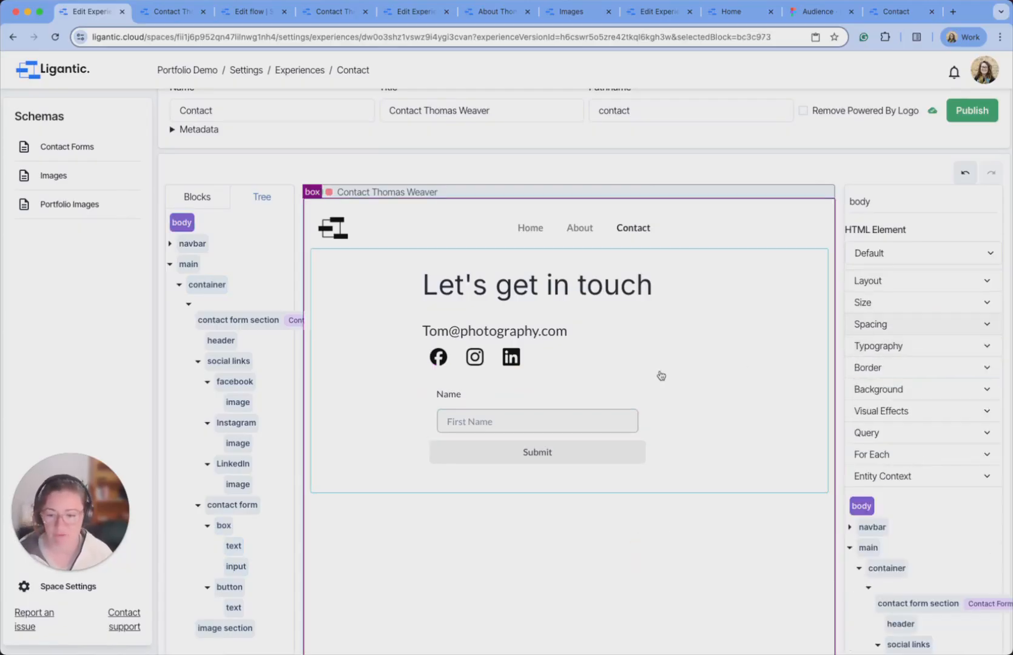
Set the Name label's font weight to 300 after checking the live Contact page.
{"action": "left_click", "coordinate": [897, 13]}
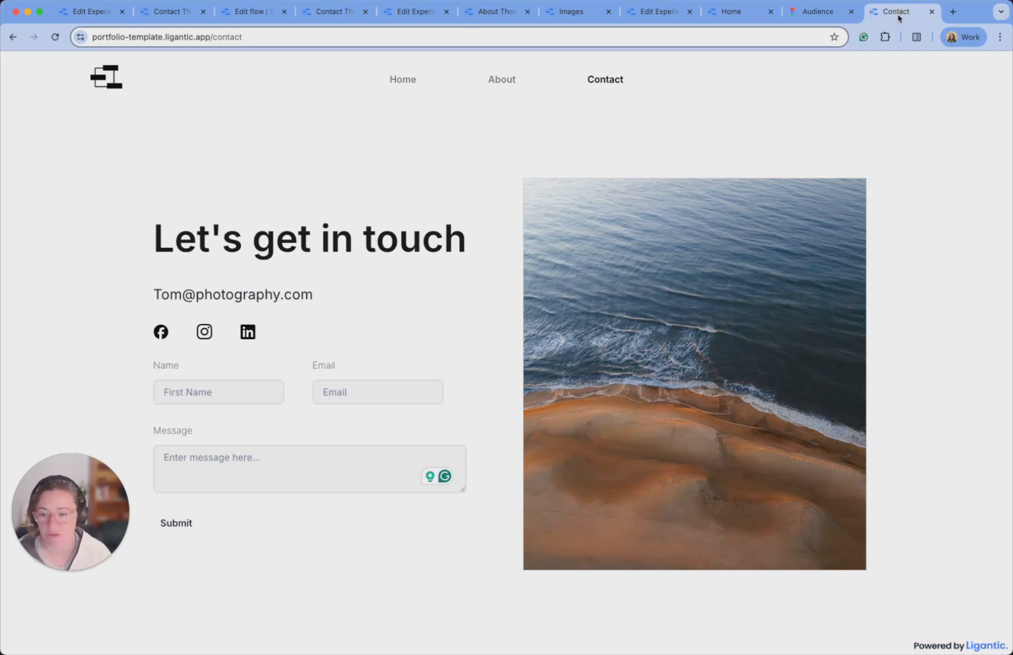
{"action": "left_click", "coordinate": [80, 11]}
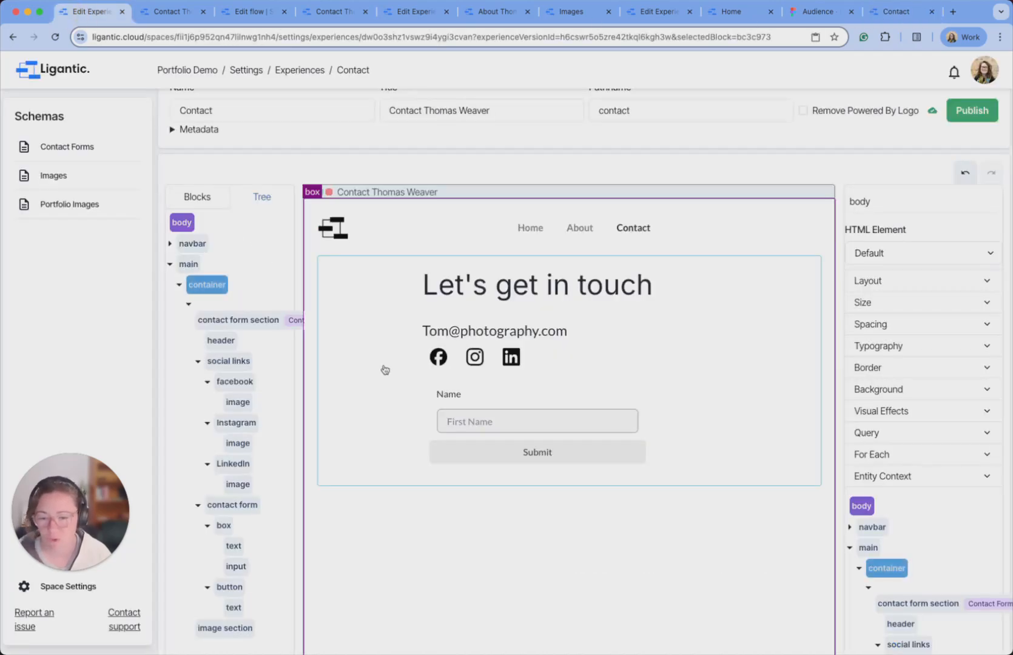
{"action": "left_click", "coordinate": [448, 395]}
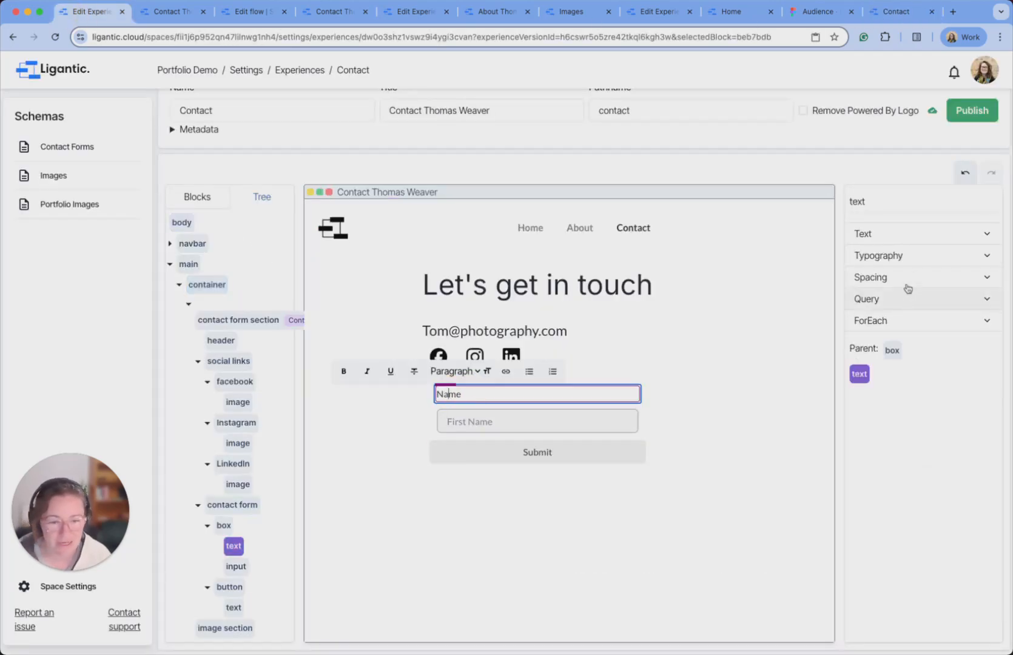
{"action": "left_click", "coordinate": [924, 254]}
{"action": "left_click", "coordinate": [927, 425]}
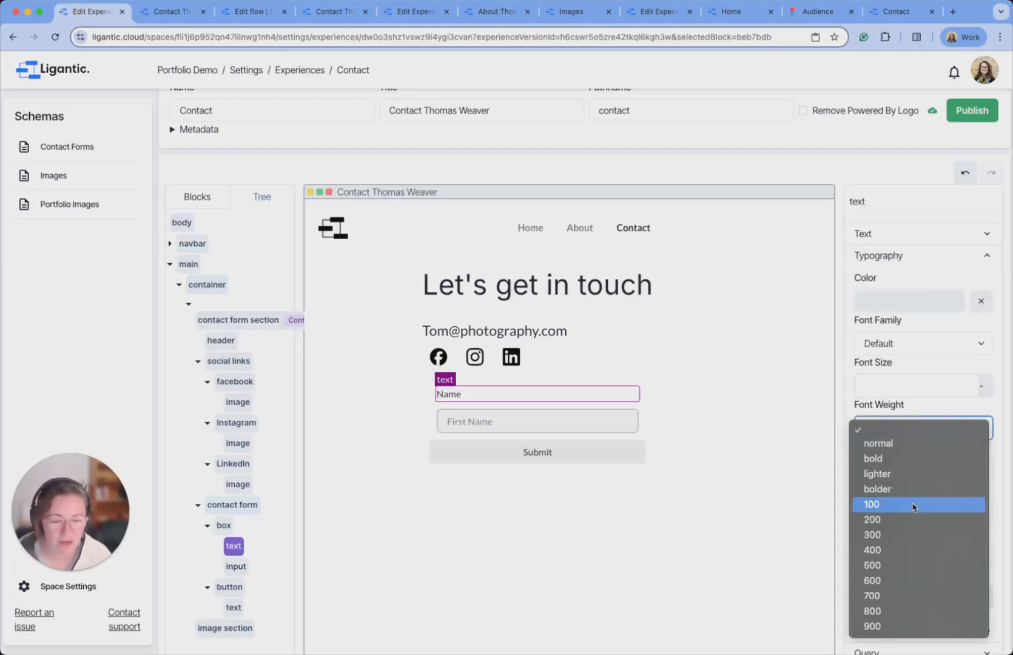
{"action": "left_click", "coordinate": [913, 537]}
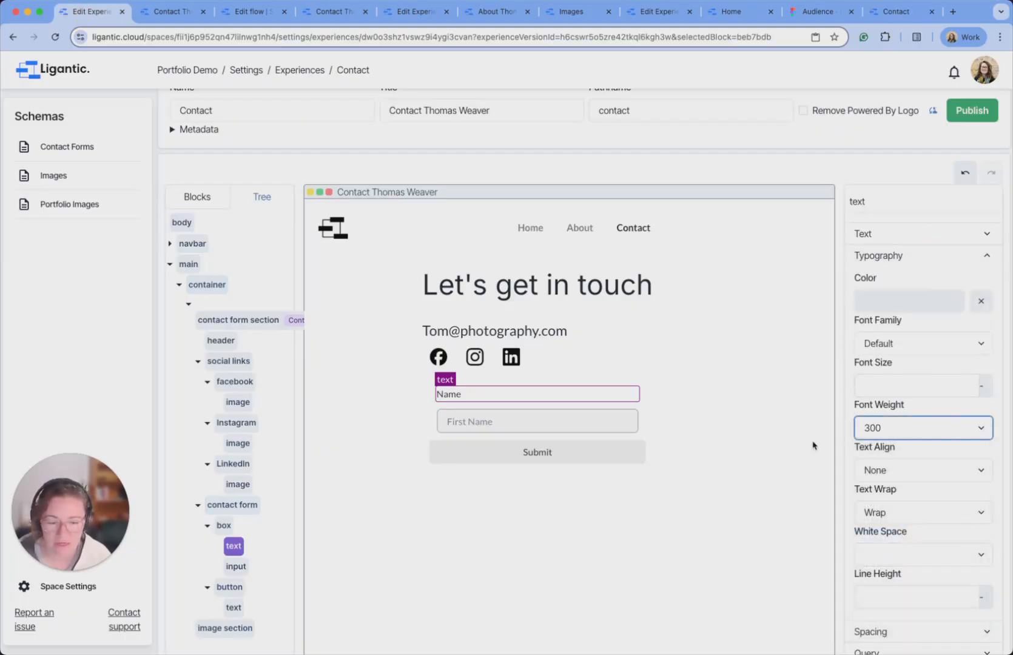
{"action": "left_click", "coordinate": [551, 604]}
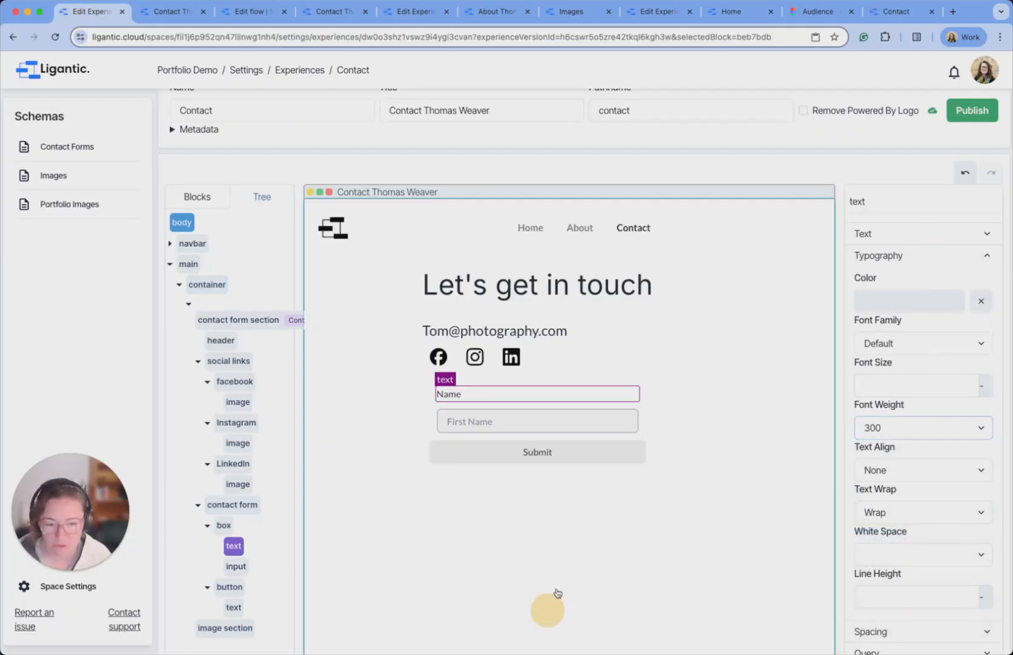
Confirm the label's 300 font weight and publish the Contact page.
{"action": "left_click", "coordinate": [516, 399]}
{"action": "left_click", "coordinate": [923, 258]}
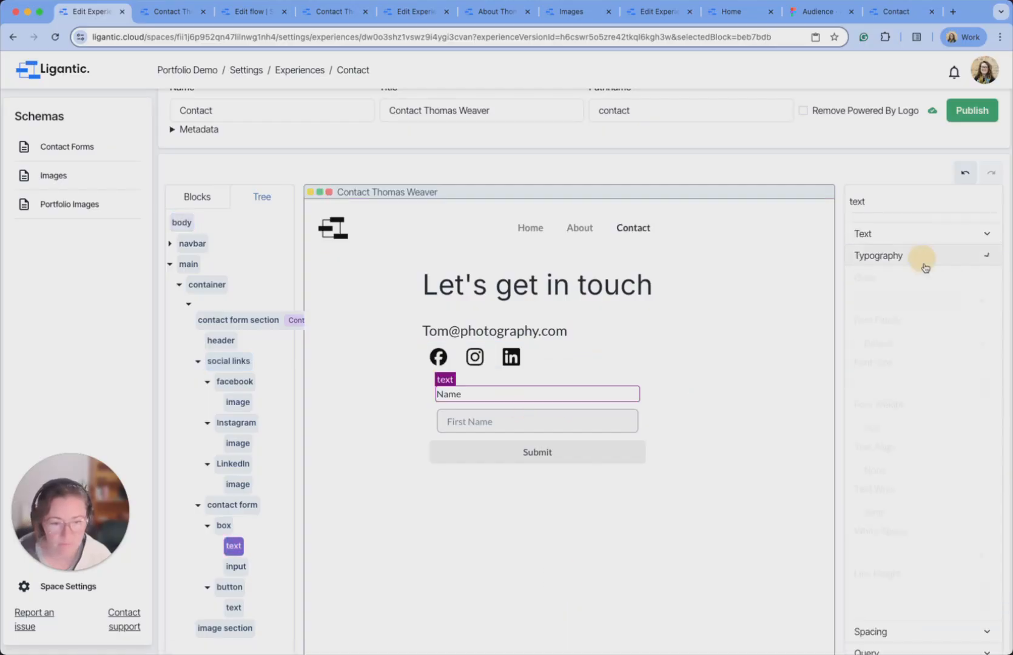
{"action": "left_click", "coordinate": [918, 428]}
{"action": "left_click", "coordinate": [920, 429]}
{"action": "left_click", "coordinate": [862, 386]}
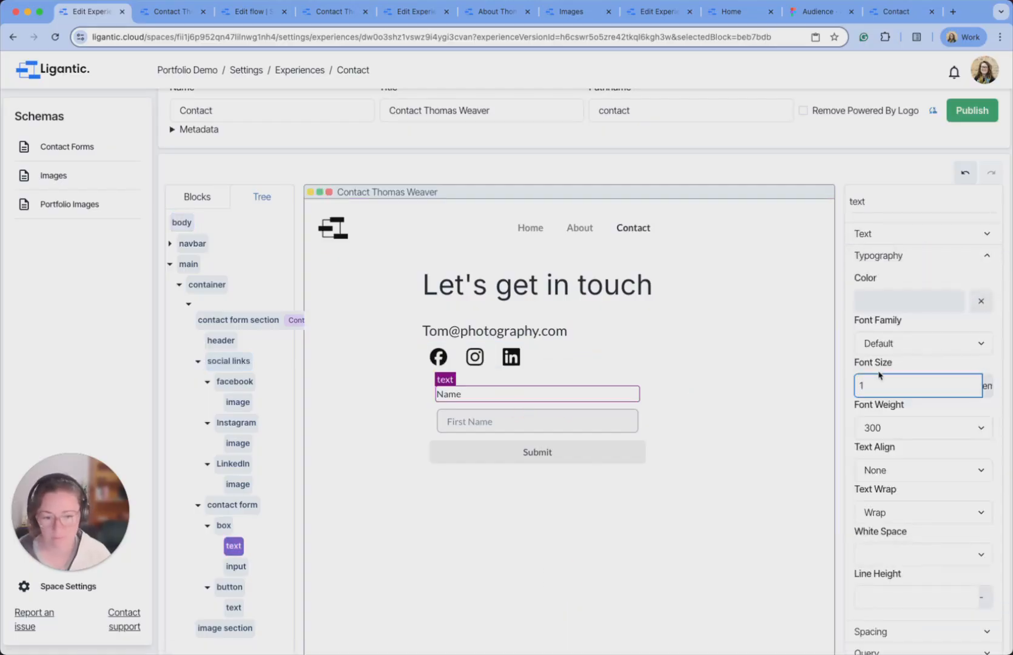
{"action": "left_click", "coordinate": [777, 426]}
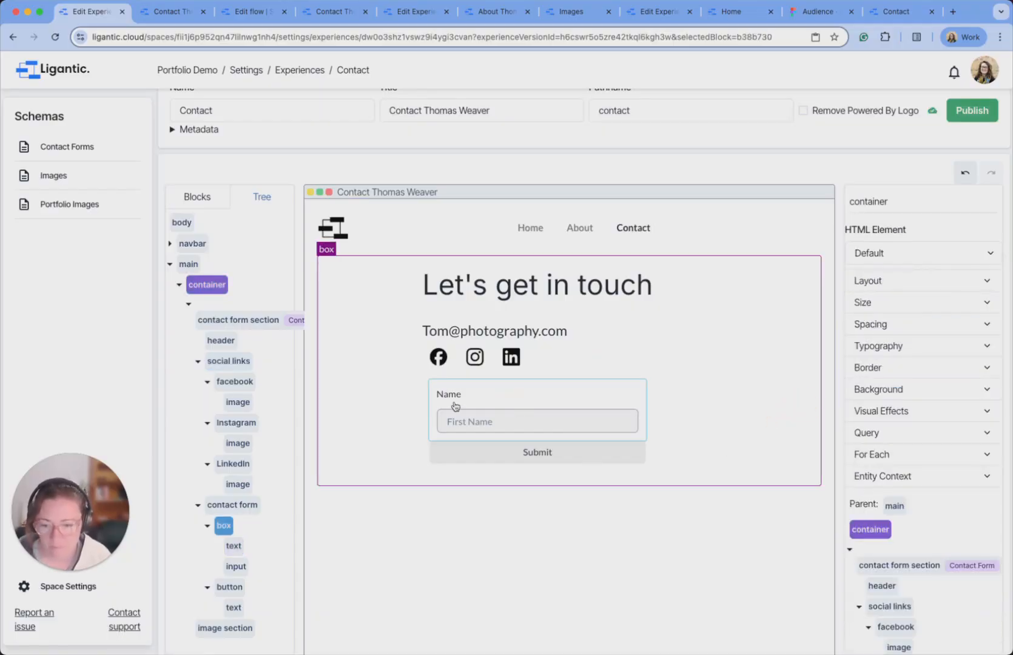
{"action": "left_click", "coordinate": [971, 110]}
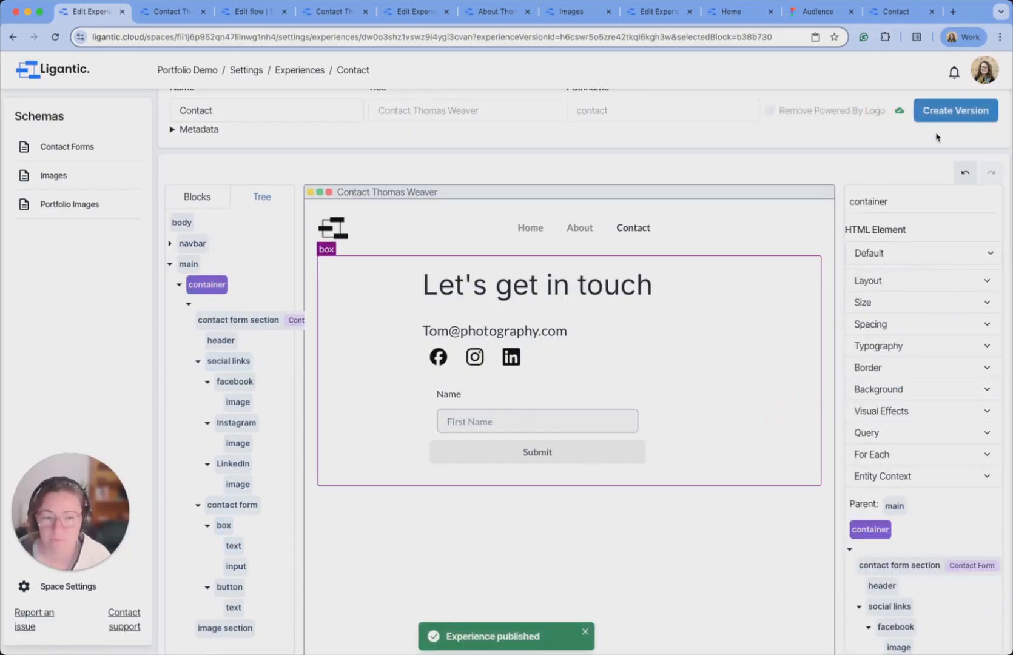
Reload the preview and check the published changes on the live Contact page.
{"action": "left_click", "coordinate": [163, 12]}
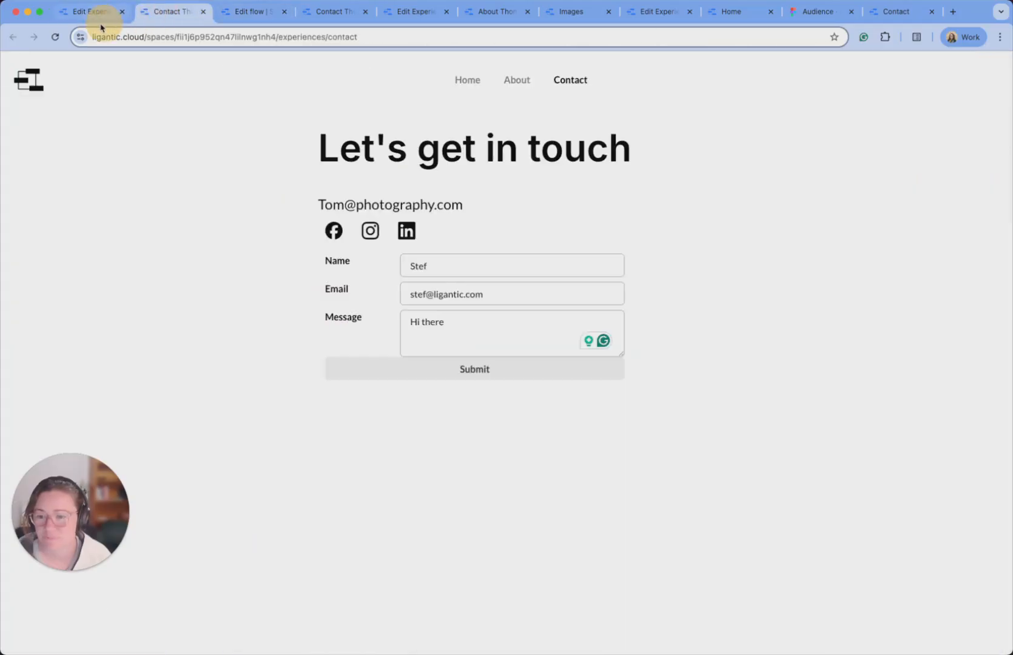
{"action": "left_click", "coordinate": [48, 37]}
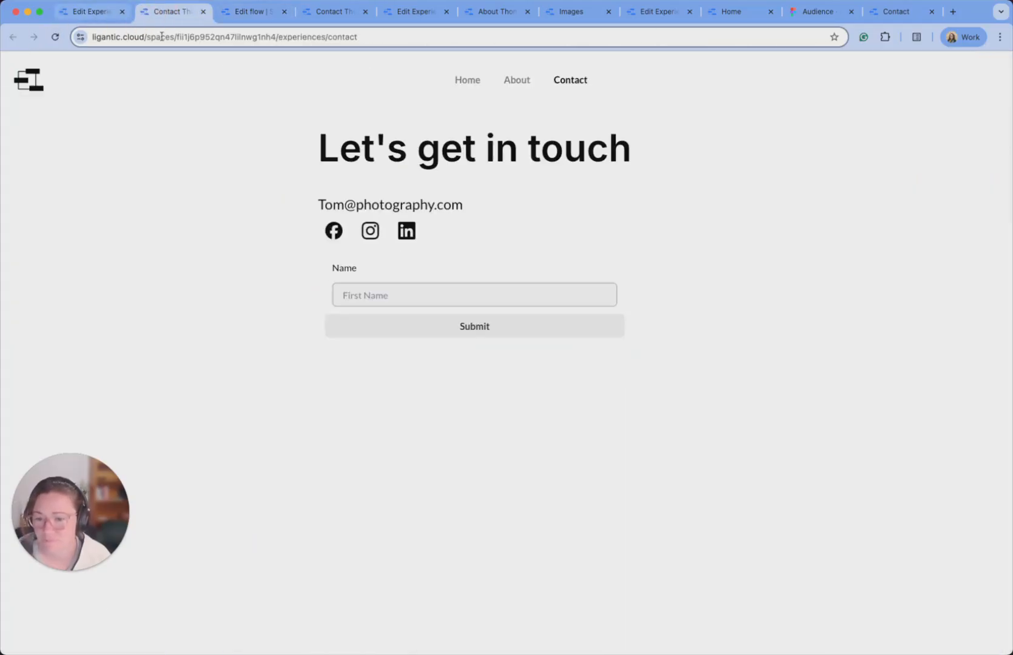
{"action": "left_click", "coordinate": [910, 12]}
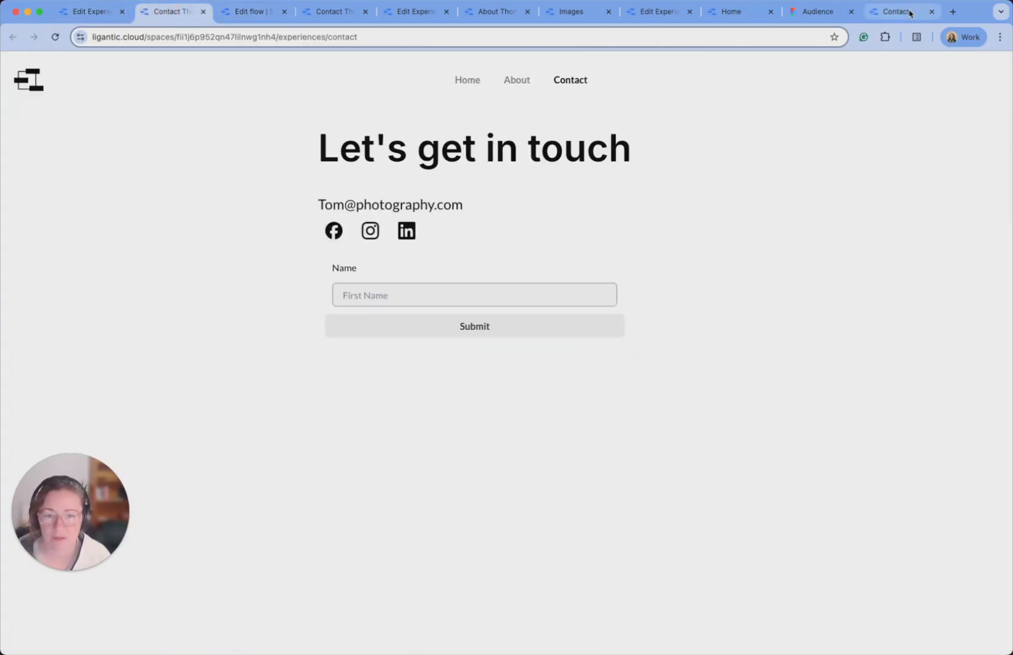
{"action": "left_click", "coordinate": [78, 9]}
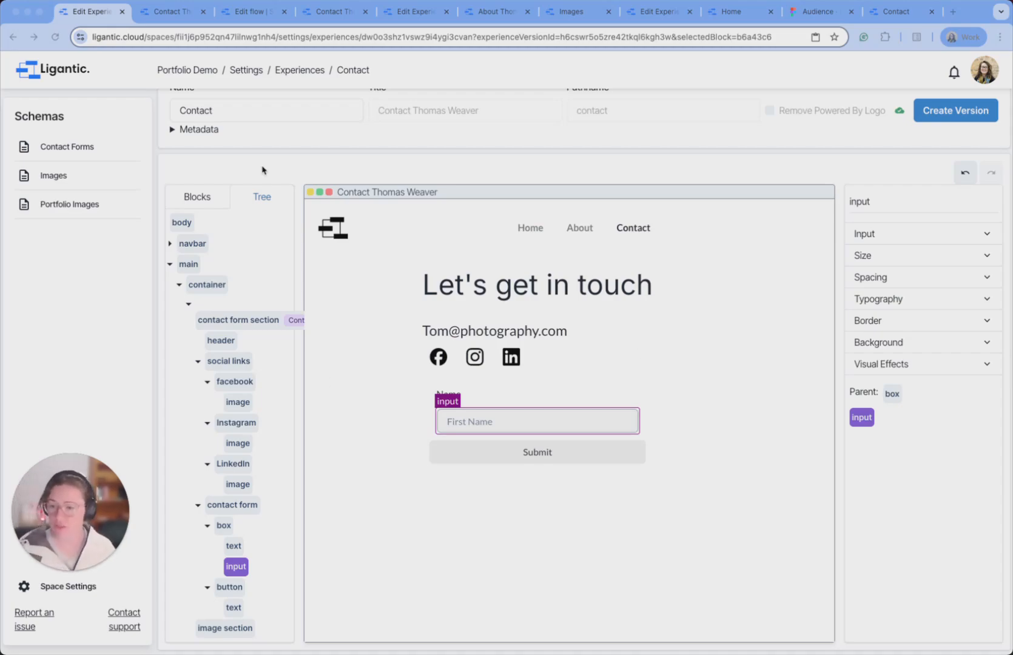
Set the Name field box's padding to 0 on every side.
{"action": "left_click", "coordinate": [206, 197]}
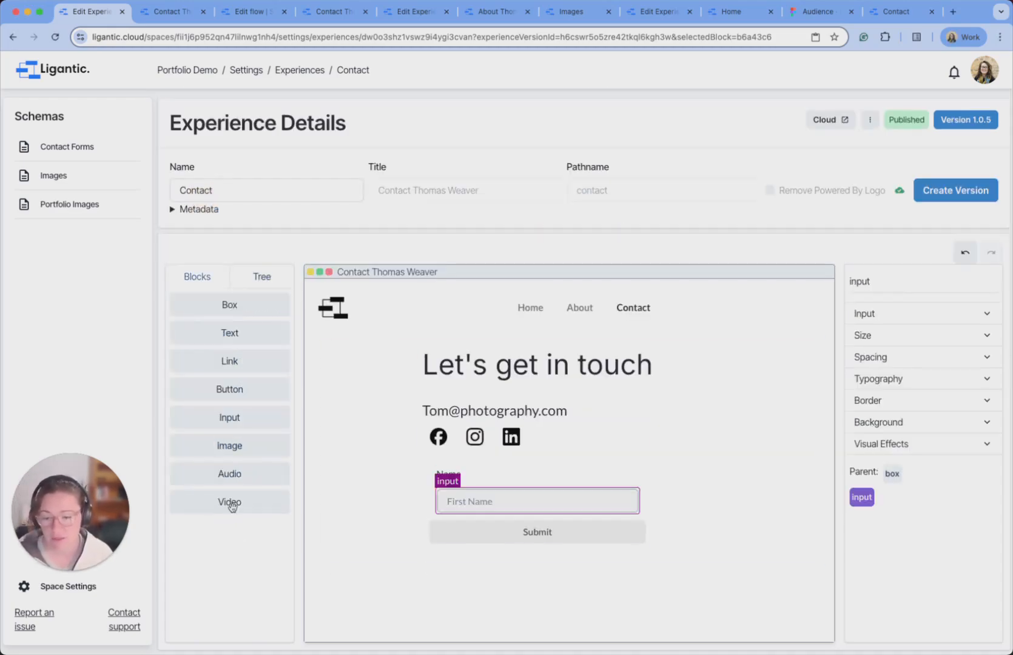
{"action": "left_click", "coordinate": [433, 514]}
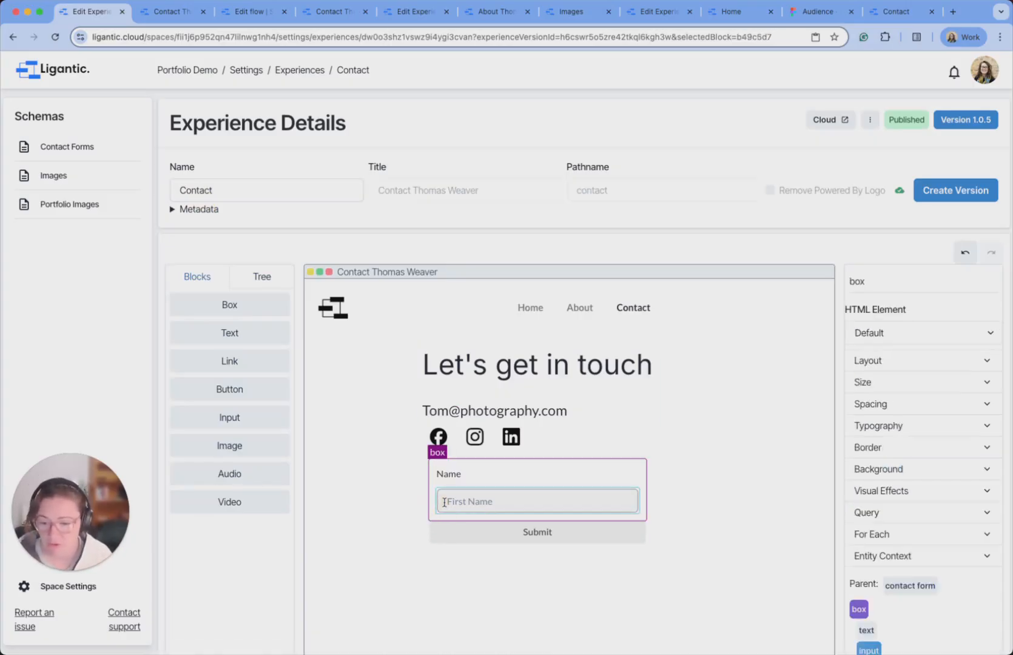
{"action": "left_click", "coordinate": [882, 405]}
{"action": "double_click", "coordinate": [916, 490]}
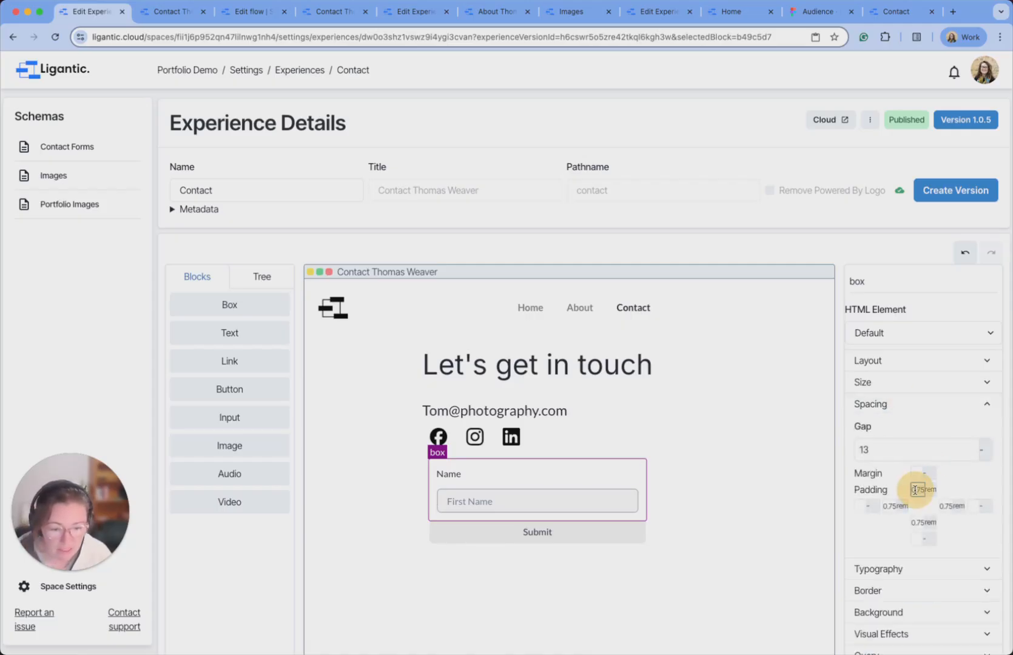
{"action": "type", "text": "00"}
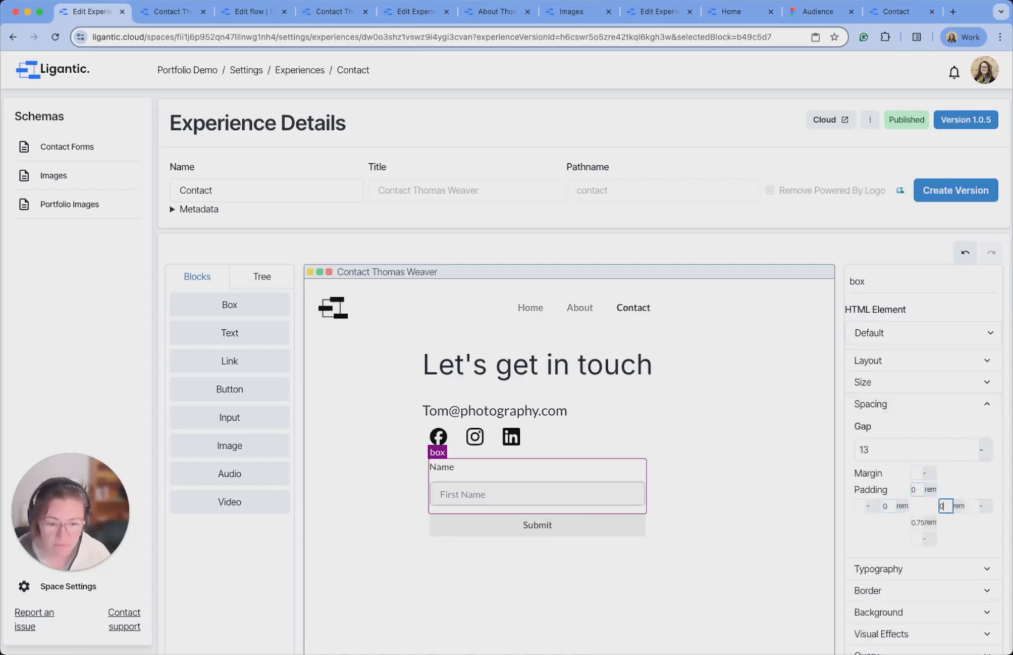
{"action": "type", "text": "0"}
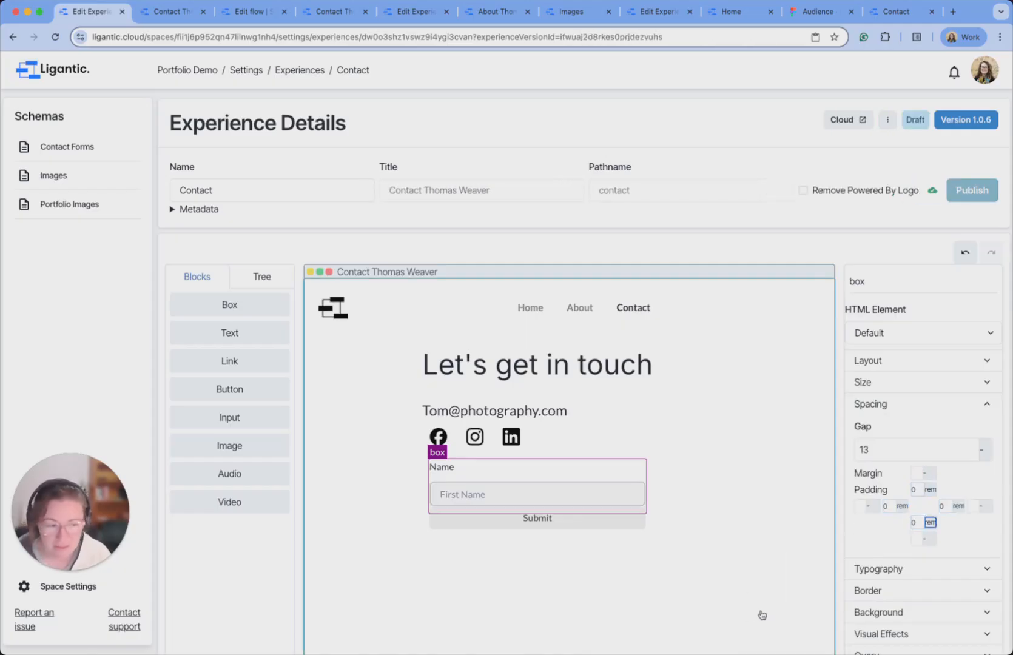
{"action": "left_click", "coordinate": [755, 613]}
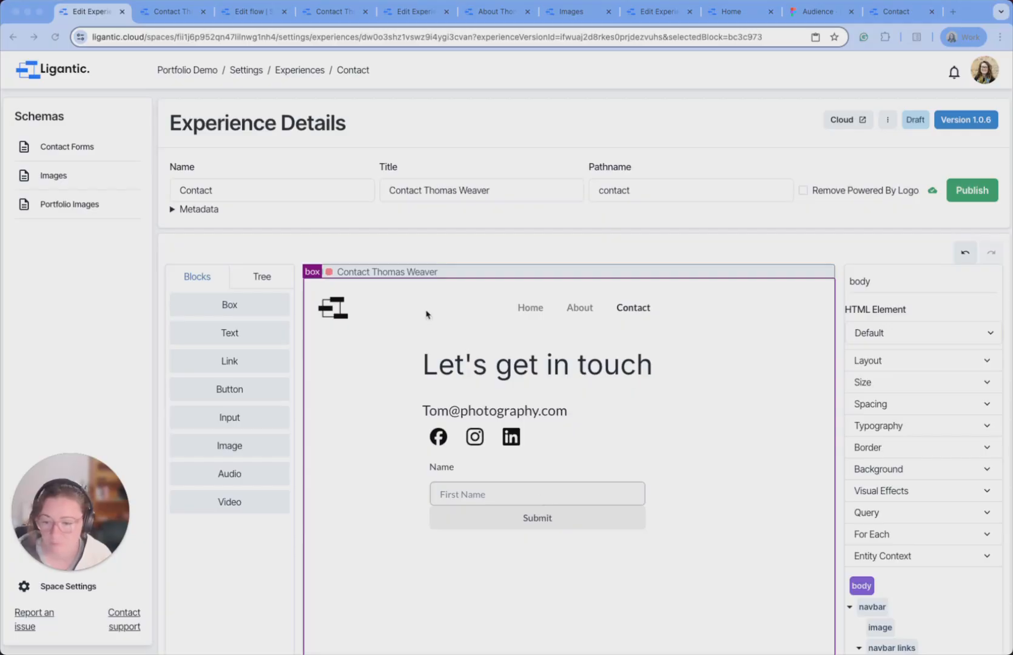
Add two empty boxes to the form and paste a copy of the Name field into each.
{"action": "left_click_drag", "start_coordinate": [238, 311], "coordinate": [472, 466]}
{"action": "left_click_drag", "start_coordinate": [235, 299], "coordinate": [475, 462]}
{"action": "left_click", "coordinate": [264, 279]}
{"action": "scroll", "coordinate": [213, 443], "scroll_direction": "down", "scroll_amount": 5}
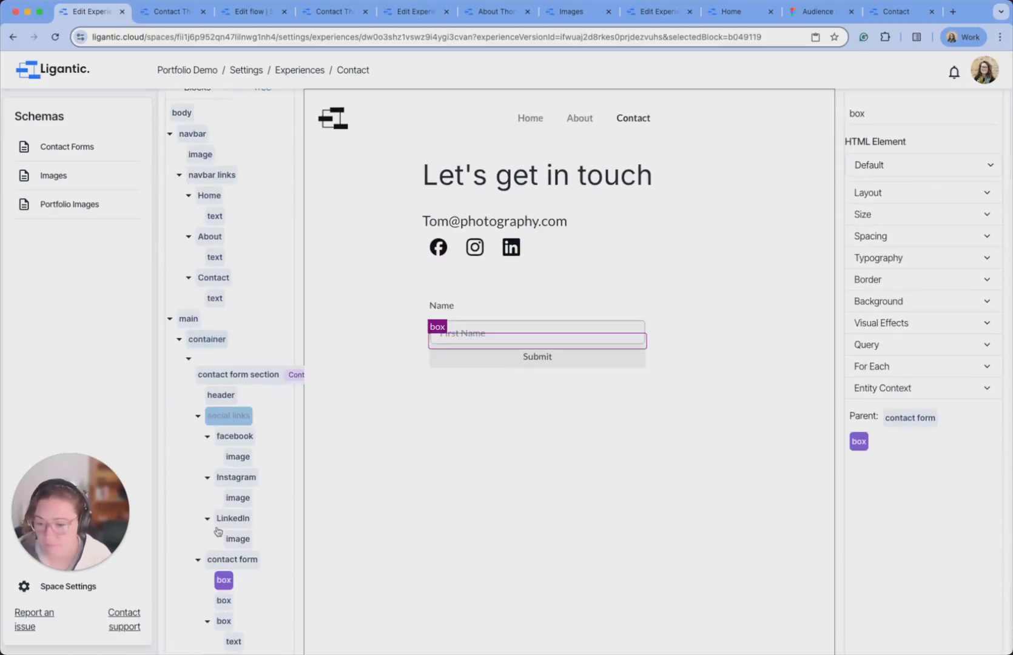
{"action": "left_click", "coordinate": [226, 528]}
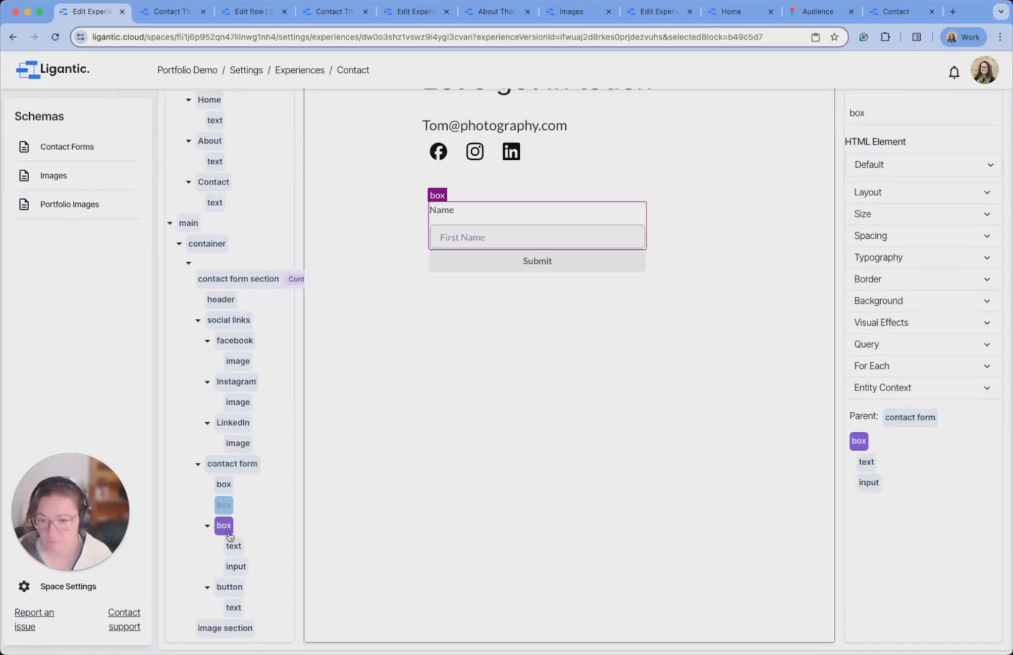
{"action": "left_click", "coordinate": [230, 506]}
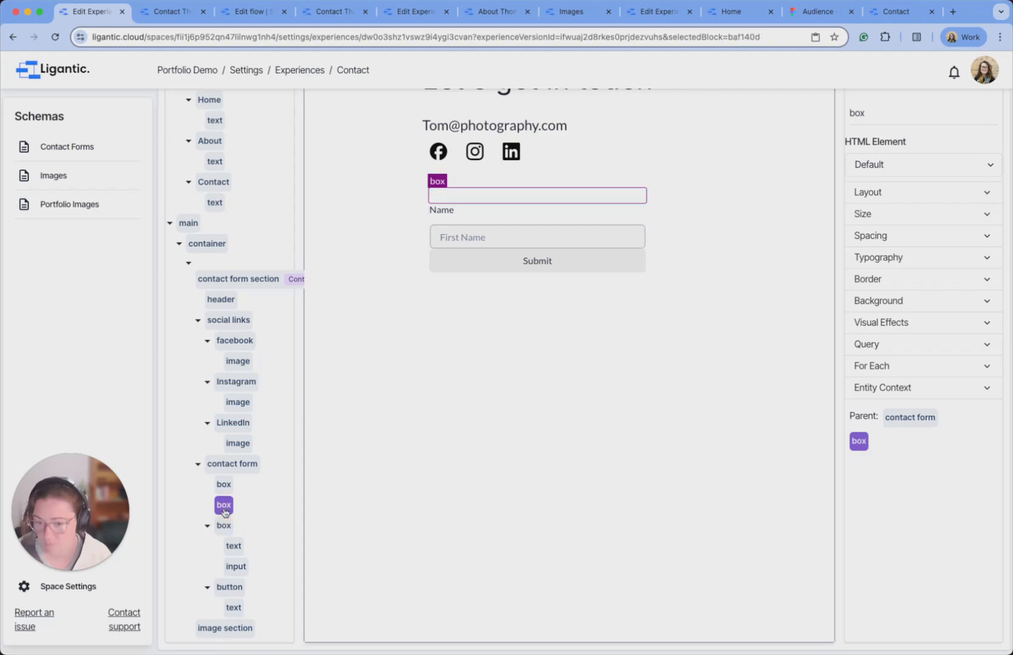
{"action": "key", "text": "super+v"}
{"action": "left_click", "coordinate": [224, 484]}
{"action": "key", "text": "super+v"}
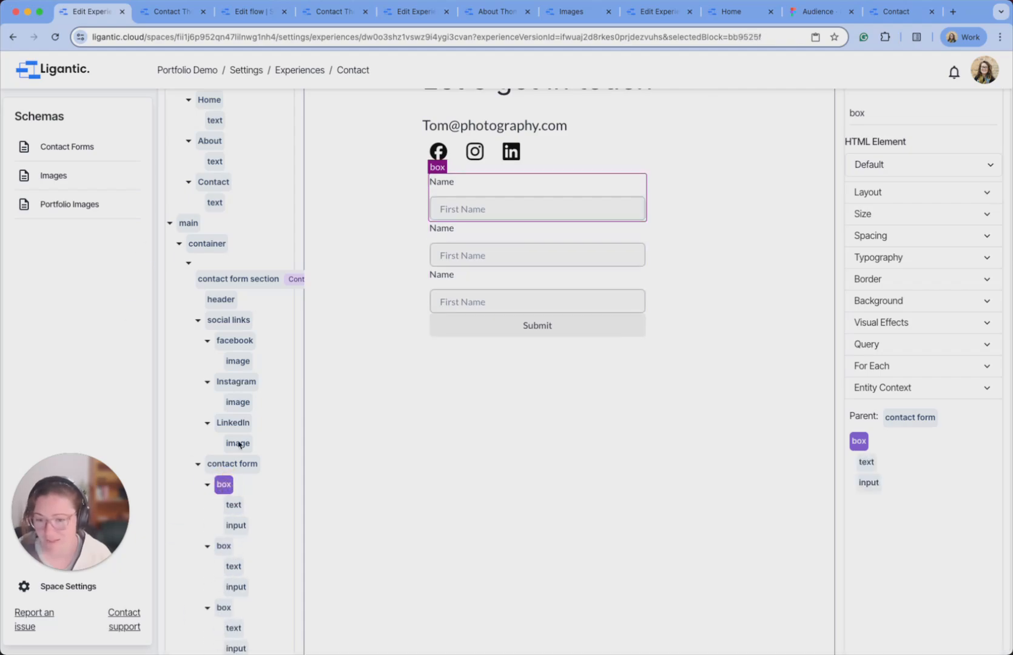
Rename the field boxes to name, email and message, and change the second label to 'Email'.
{"action": "scroll", "coordinate": [246, 429], "scroll_direction": "down", "scroll_amount": 2}
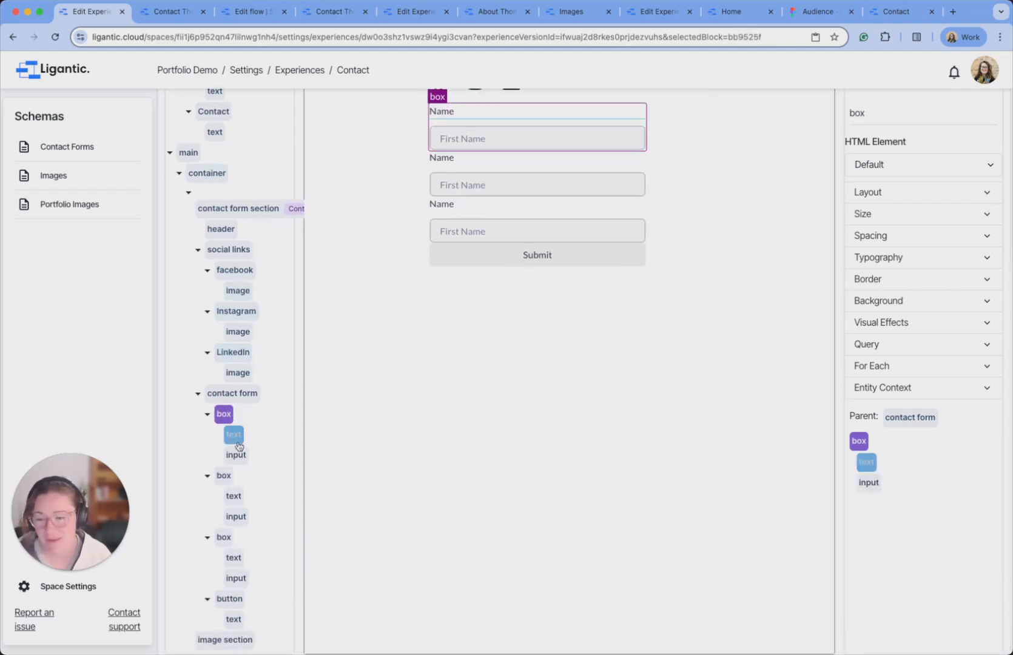
{"action": "double_click", "coordinate": [858, 113]}
{"action": "type", "text": "name"}
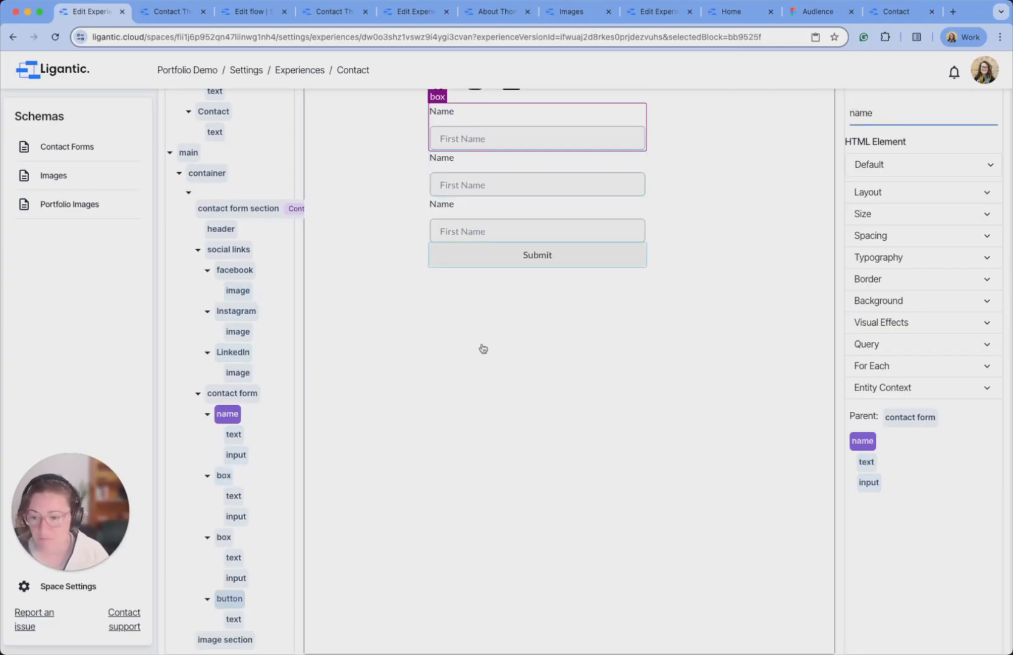
{"action": "left_click", "coordinate": [225, 477]}
{"action": "double_click", "coordinate": [871, 113]}
{"action": "type", "text": "email"}
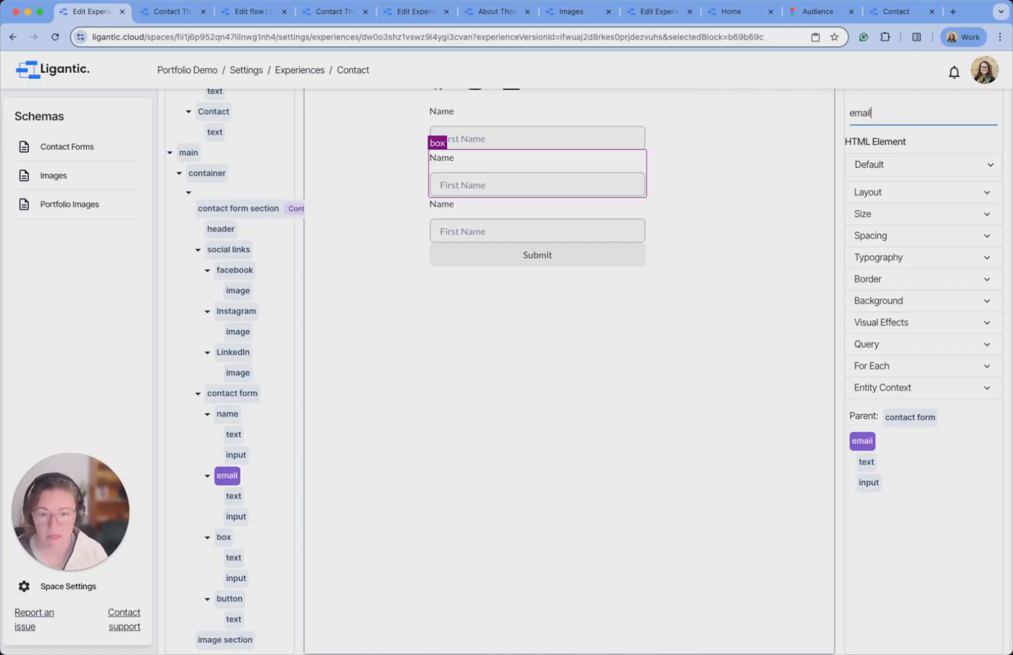
{"action": "left_click", "coordinate": [225, 537]}
{"action": "double_click", "coordinate": [886, 113]}
{"action": "type", "text": "message"}
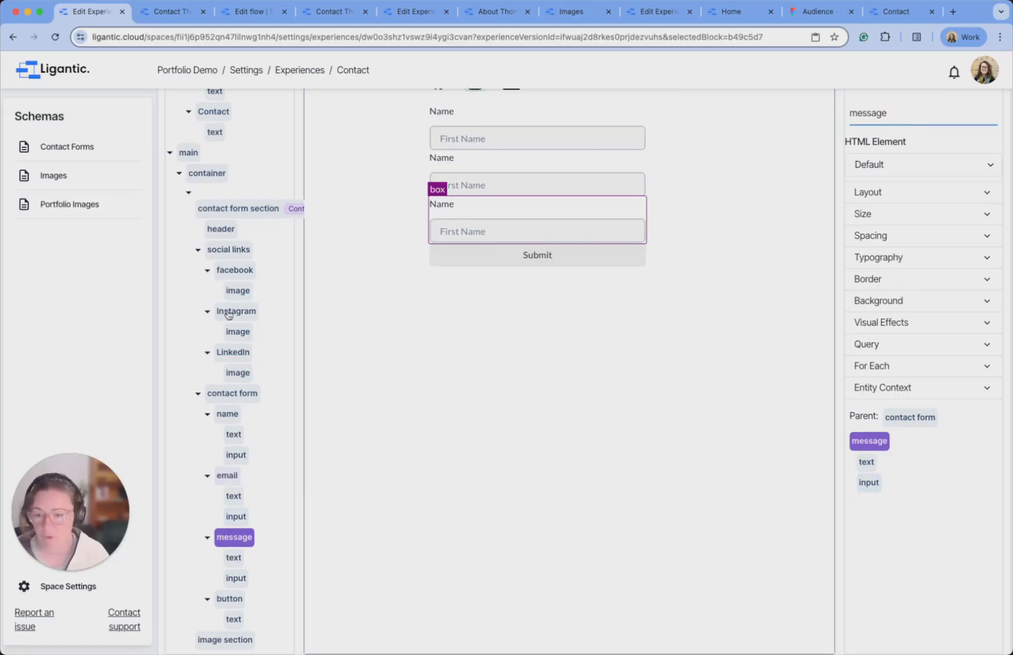
{"action": "left_click", "coordinate": [227, 476]}
{"action": "double_click", "coordinate": [443, 157]}
{"action": "type", "text": "Email"}
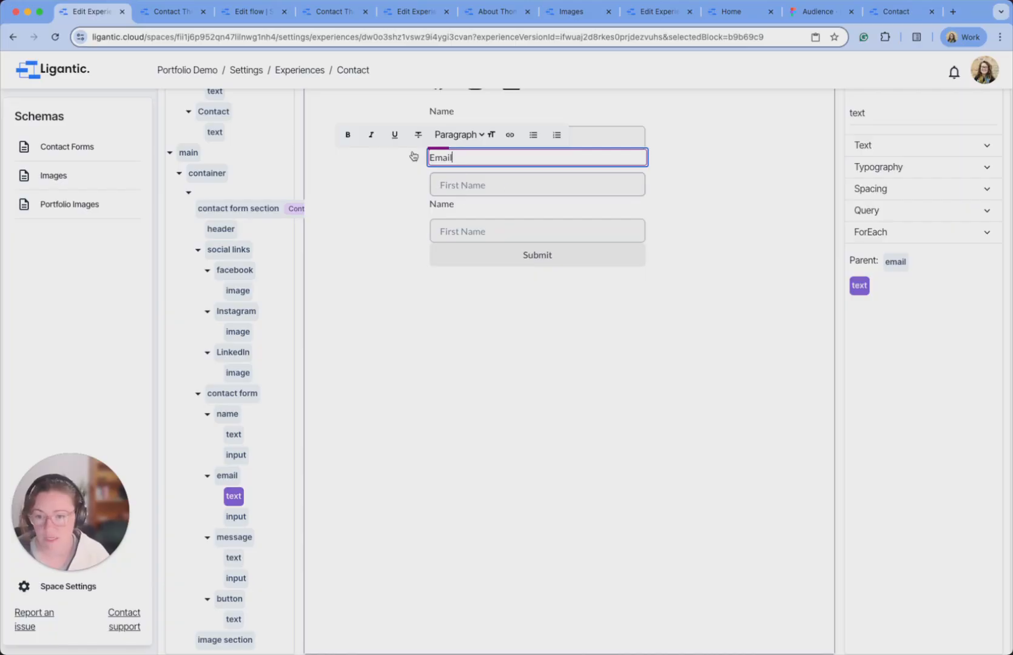
Bind the second input to the Email field with placeholder 'Email'.
{"action": "left_click", "coordinate": [531, 190]}
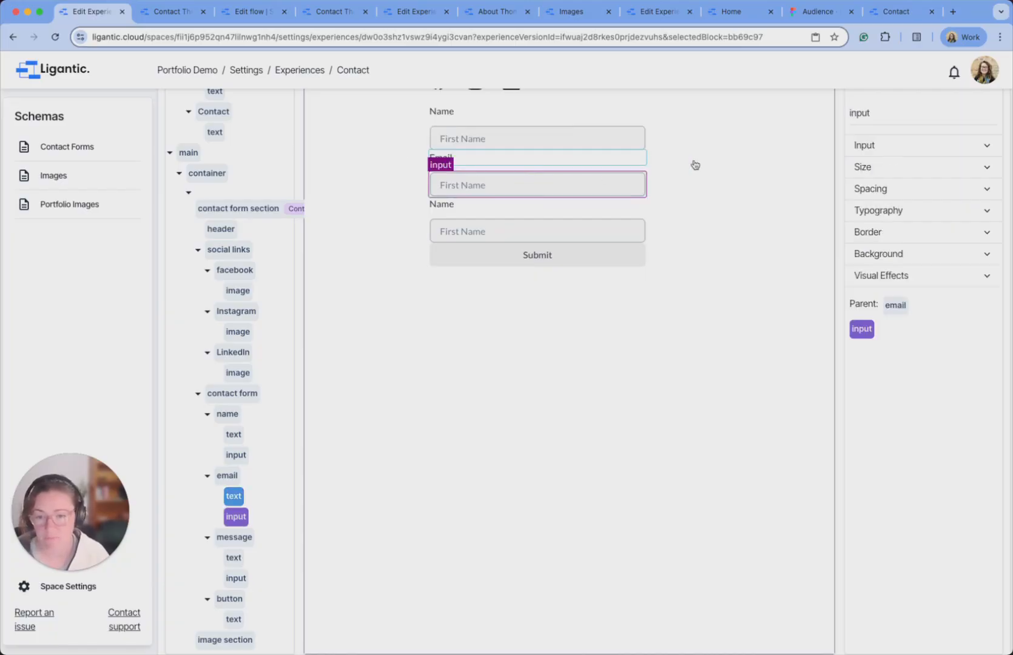
{"action": "left_click", "coordinate": [953, 144]}
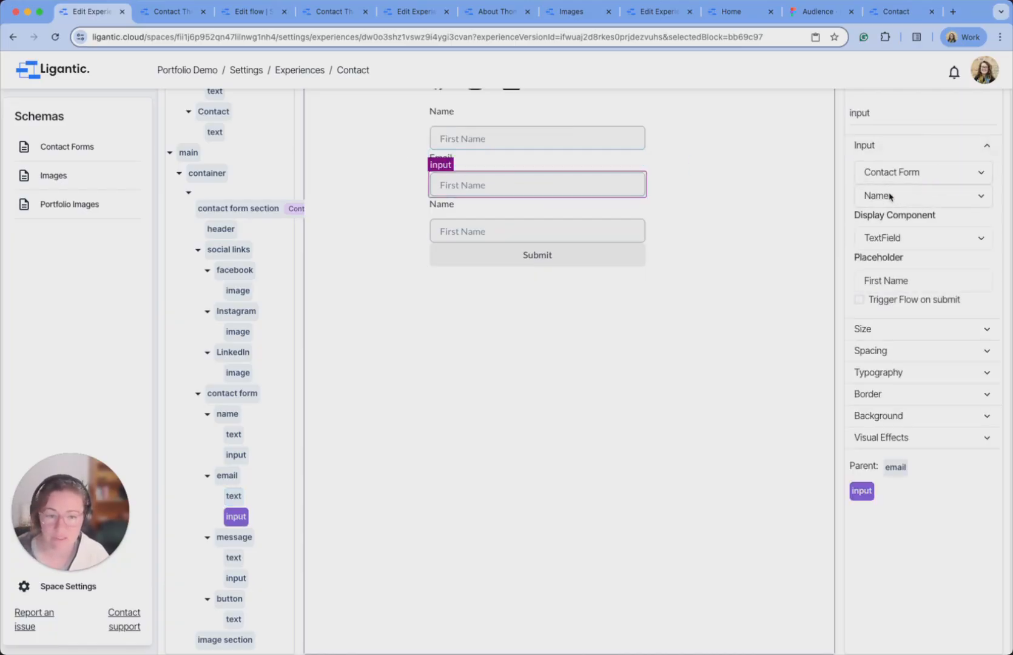
{"action": "left_click", "coordinate": [890, 196]}
{"action": "left_click", "coordinate": [913, 165]}
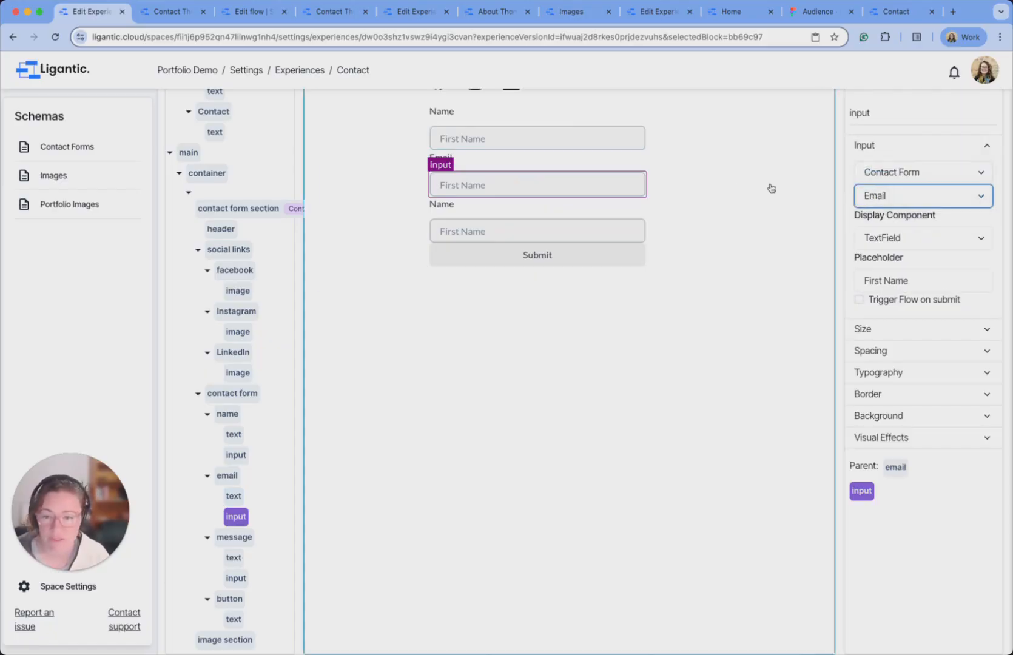
{"action": "left_click_drag", "start_coordinate": [910, 281], "coordinate": [860, 280]}
{"action": "type", "text": "Email"}
{"action": "left_click", "coordinate": [681, 346]}
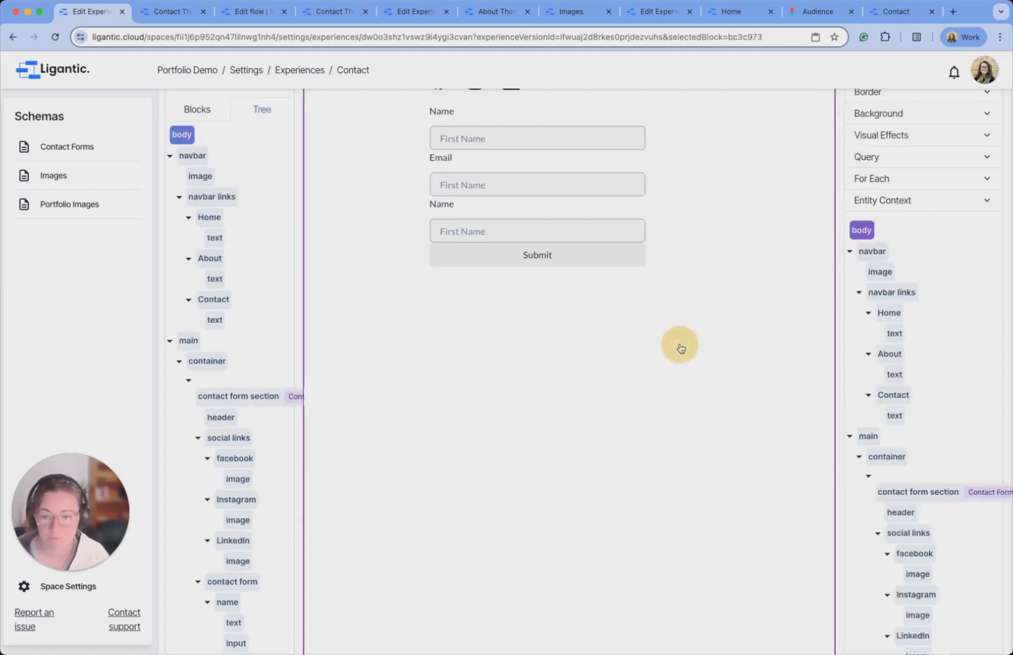
{"action": "left_click", "coordinate": [609, 185]}
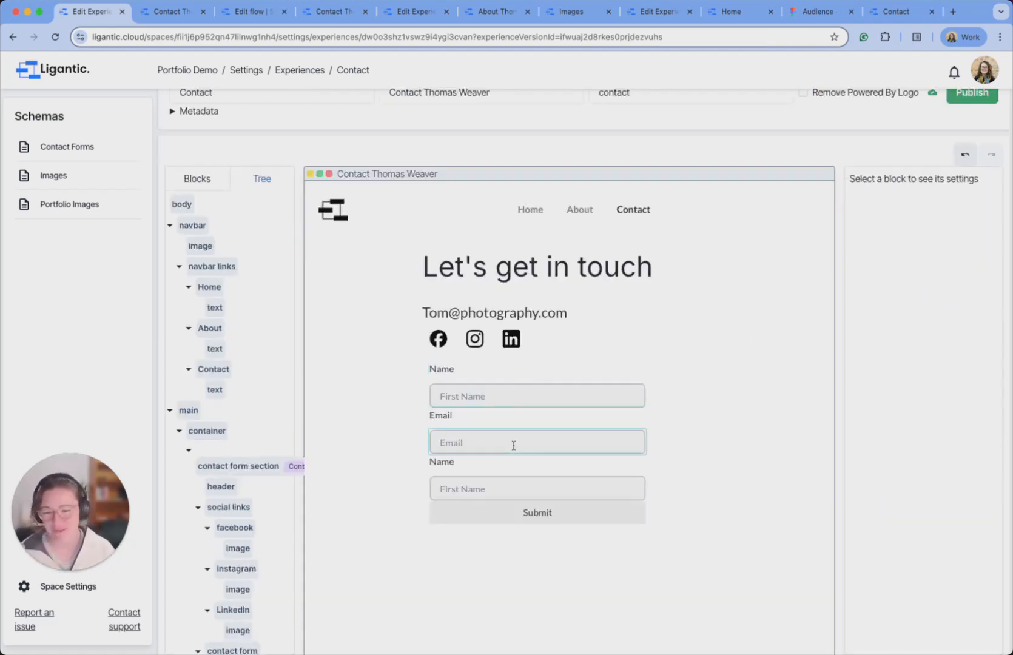
Change the third field's label to 'Message'.
{"action": "left_click", "coordinate": [523, 488]}
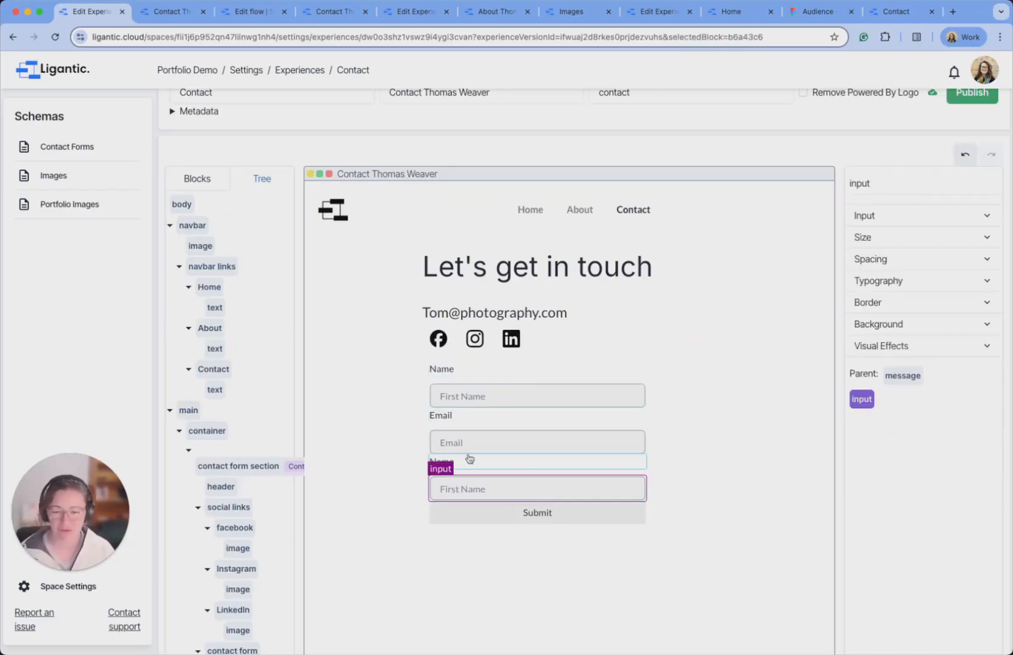
{"action": "scroll", "coordinate": [242, 445], "scroll_direction": "down", "scroll_amount": 5}
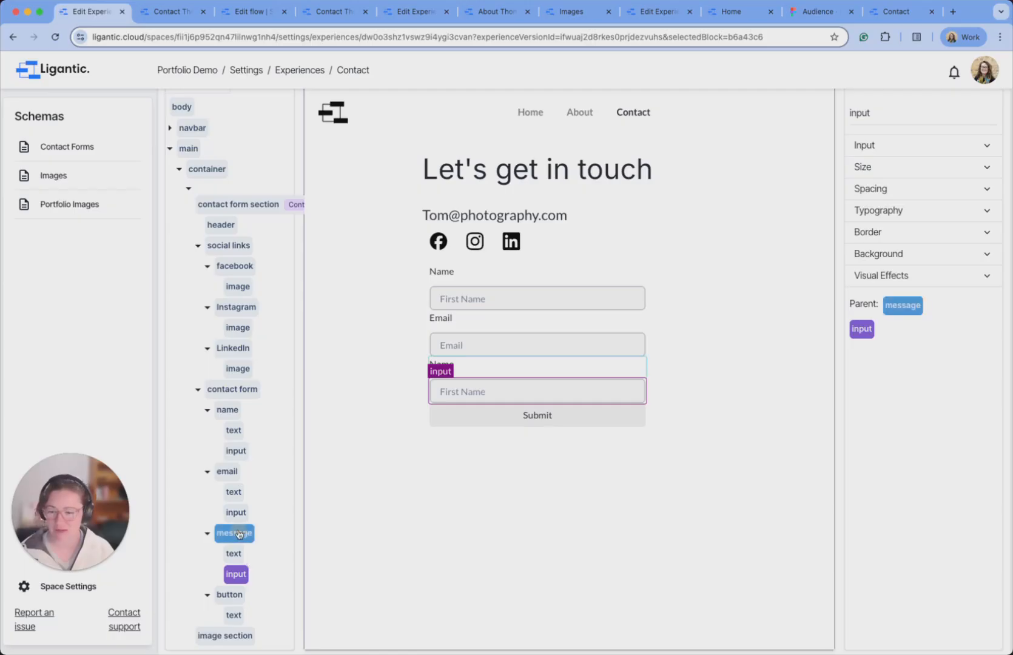
{"action": "left_click", "coordinate": [511, 340]}
{"action": "double_click", "coordinate": [450, 367]}
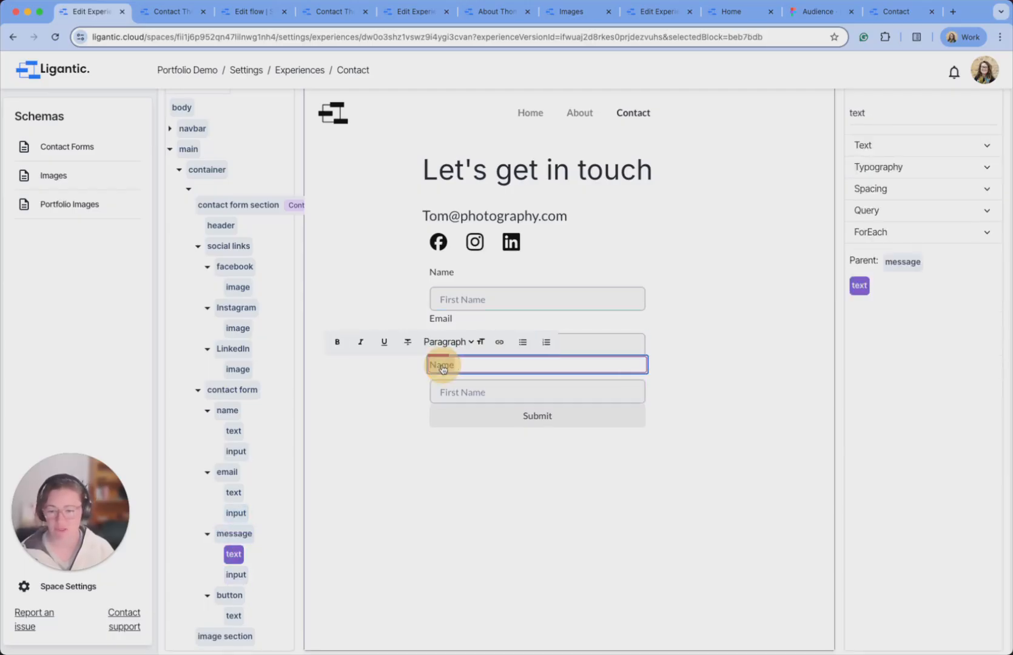
{"action": "double_click", "coordinate": [438, 364]}
{"action": "type", "text": "Message"}
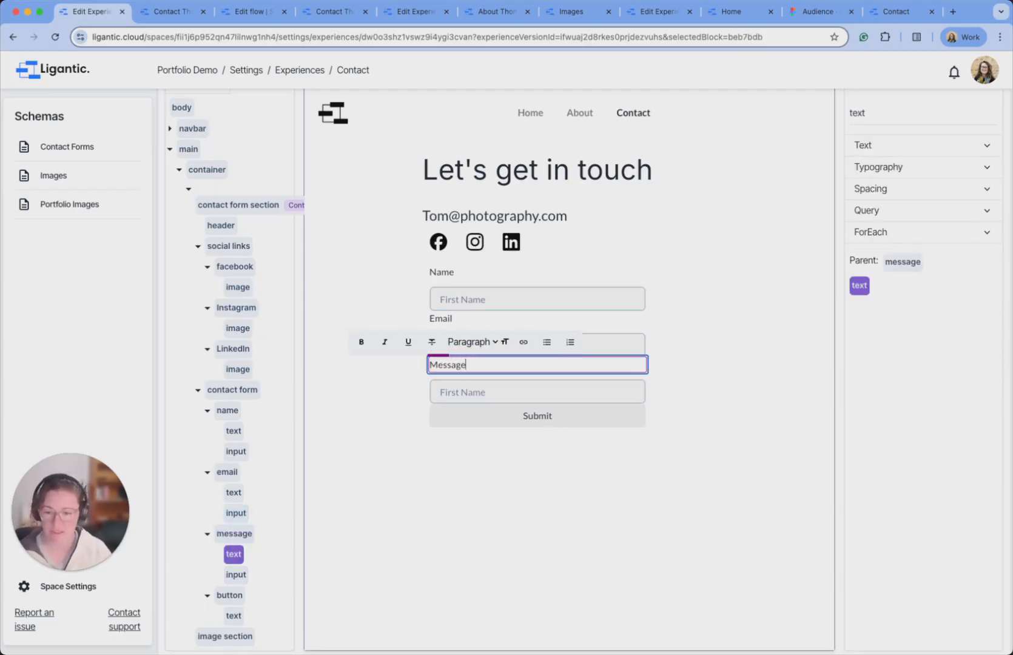
{"action": "left_click", "coordinate": [570, 392]}
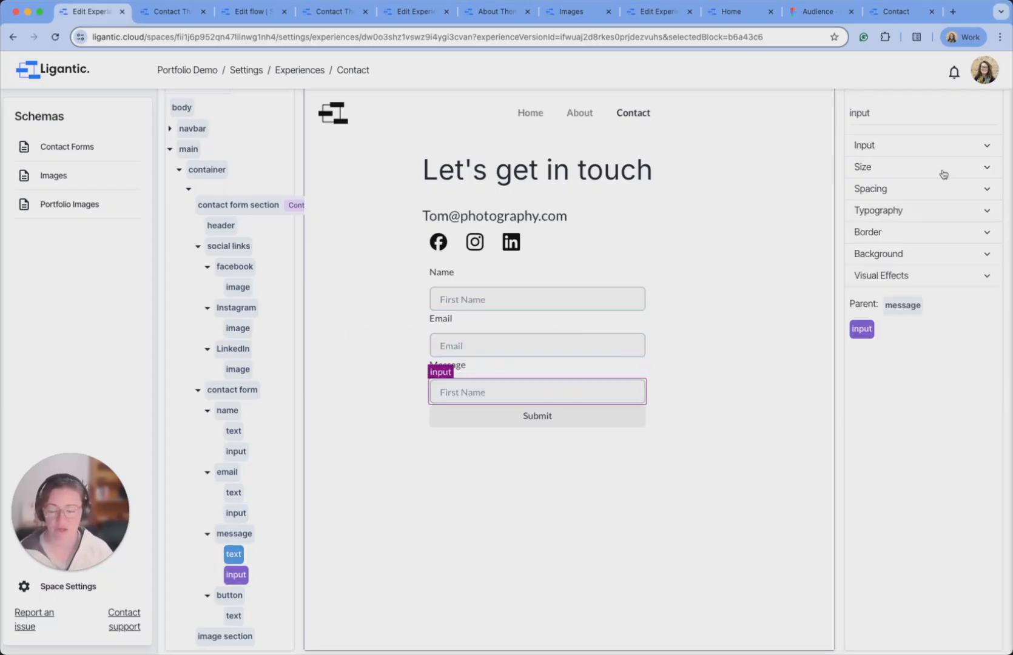
Bind the message input to the Message field as a TextArea with placeholder 'Enter message here...'.
{"action": "left_click", "coordinate": [904, 146]}
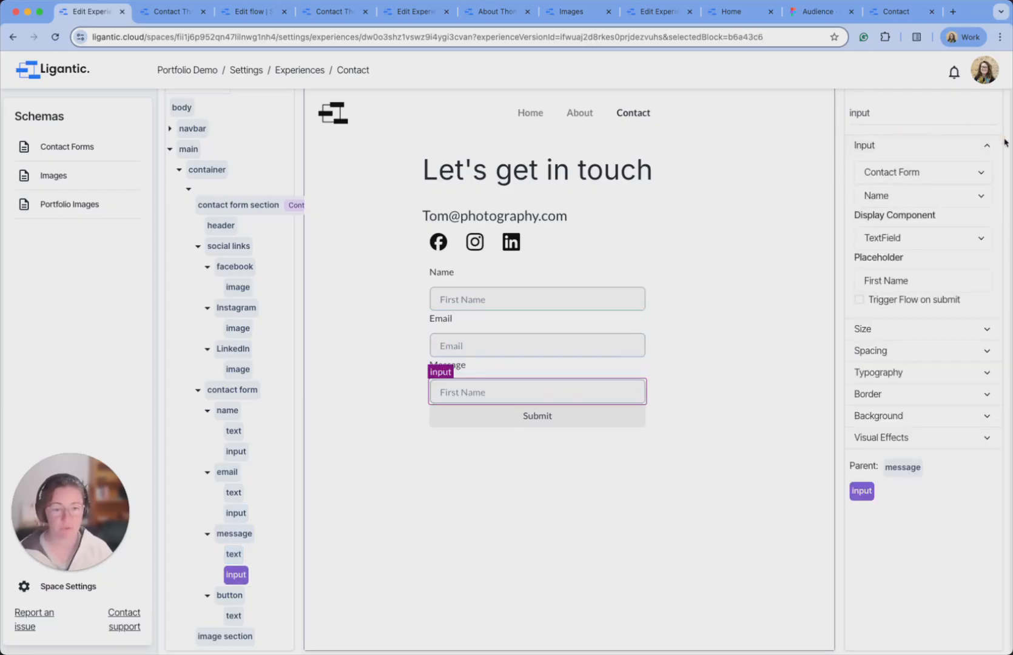
{"action": "left_click", "coordinate": [899, 195]}
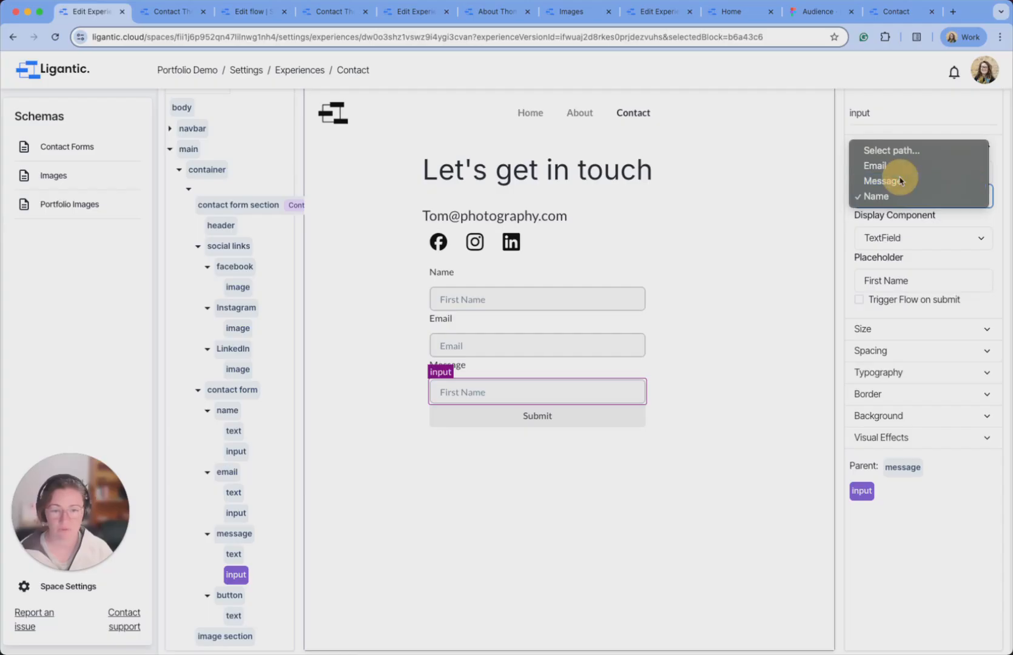
{"action": "left_click", "coordinate": [898, 180]}
{"action": "scroll", "coordinate": [835, 186], "scroll_direction": "up", "scroll_amount": 3}
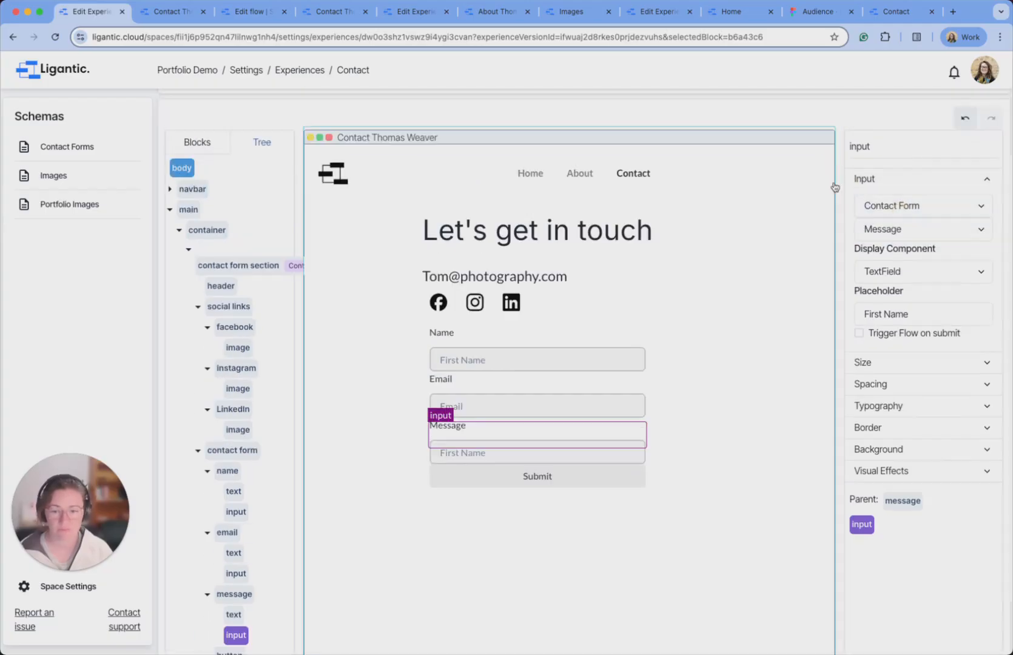
{"action": "scroll", "coordinate": [848, 283], "scroll_direction": "down", "scroll_amount": 2}
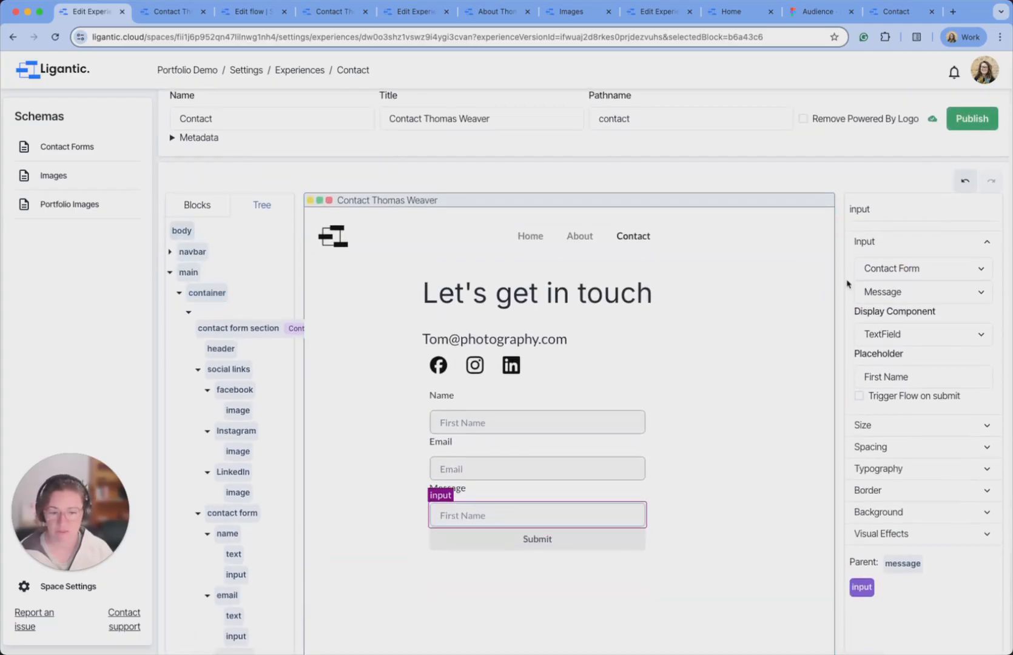
{"action": "left_click", "coordinate": [927, 338]}
{"action": "left_click", "coordinate": [923, 351]}
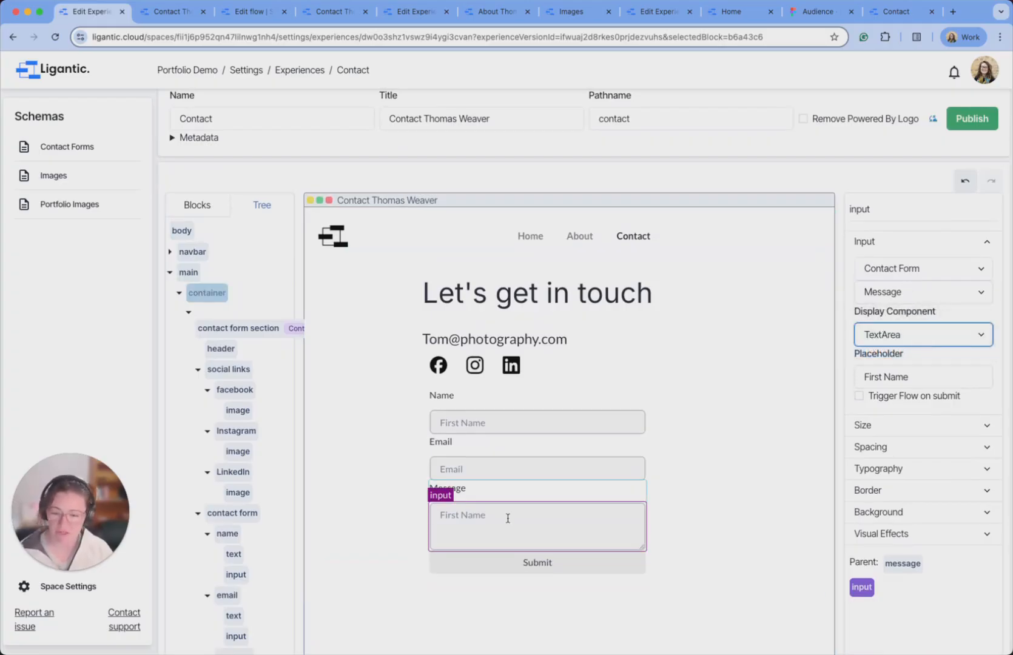
{"action": "triple_click", "coordinate": [877, 376]}
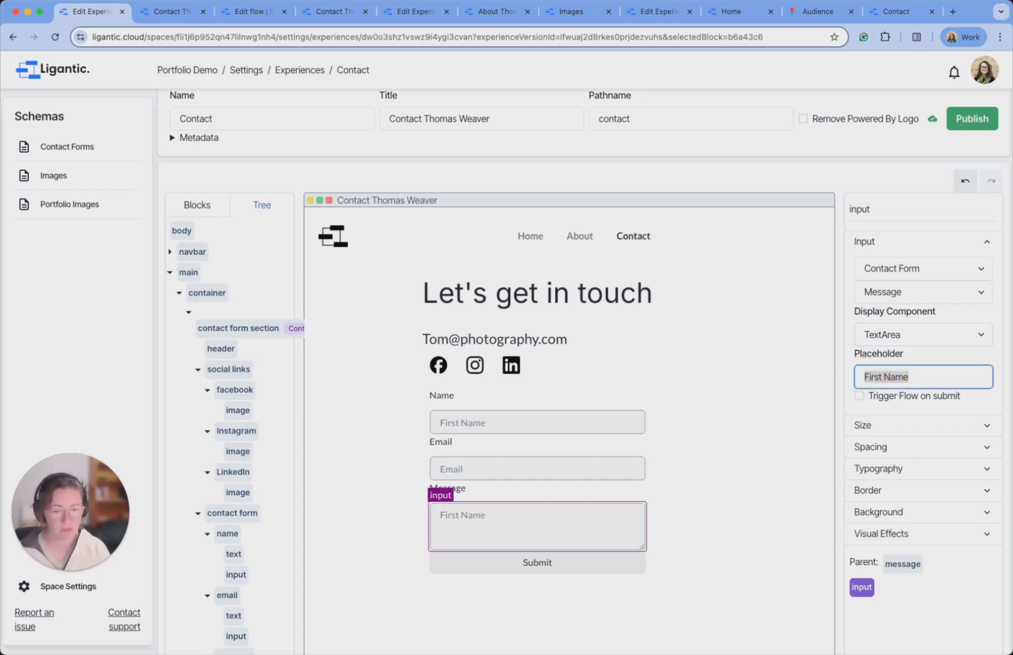
{"action": "type", "text": "Enter message here..."}
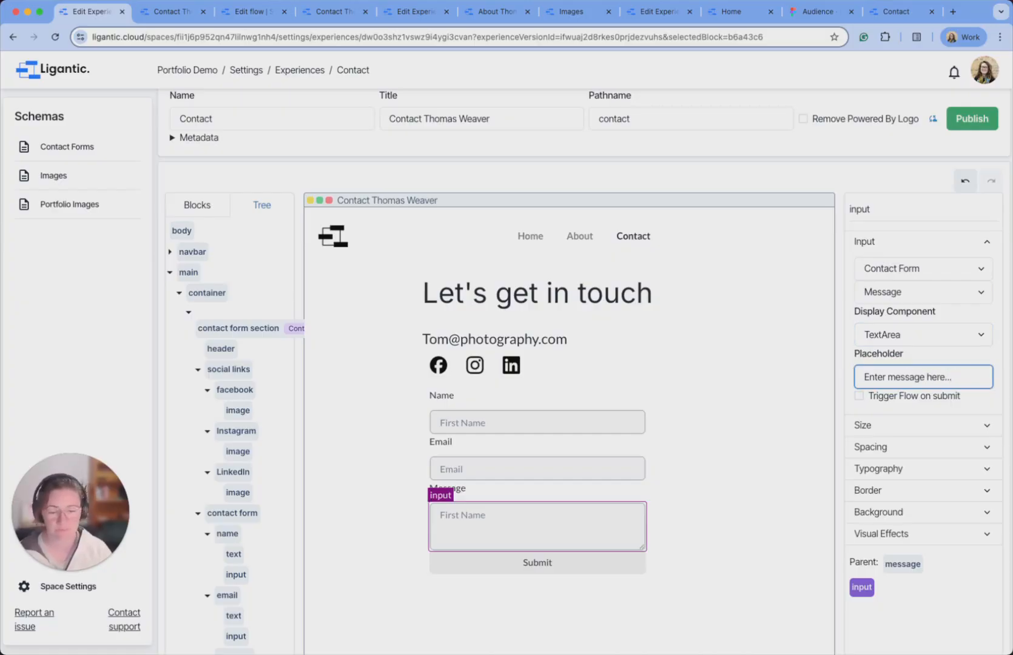
{"action": "left_click", "coordinate": [831, 176]}
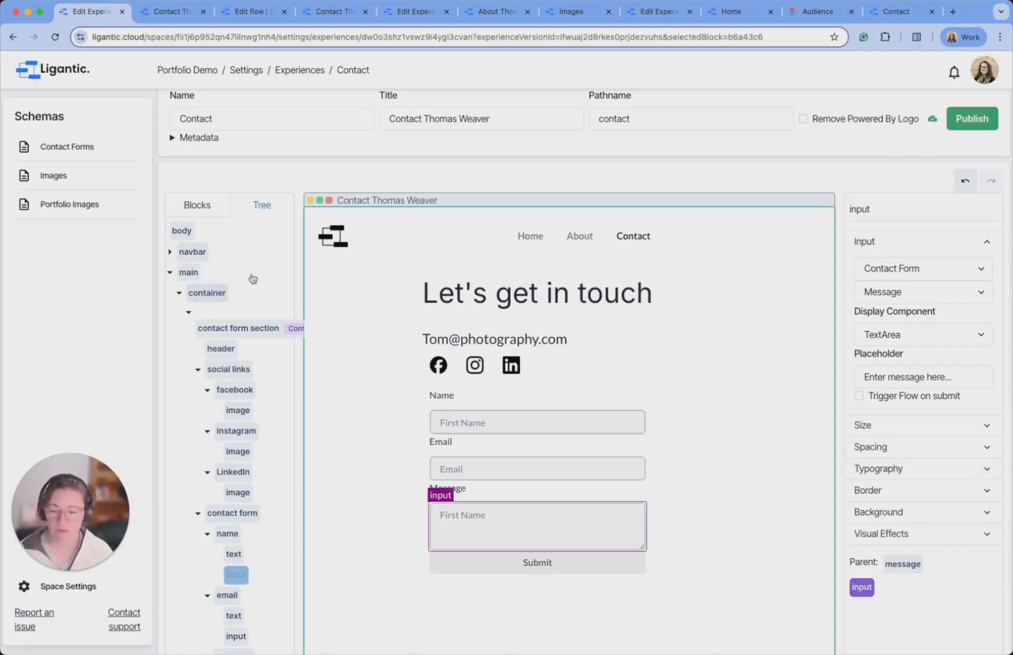
{"action": "left_click", "coordinate": [53, 37]}
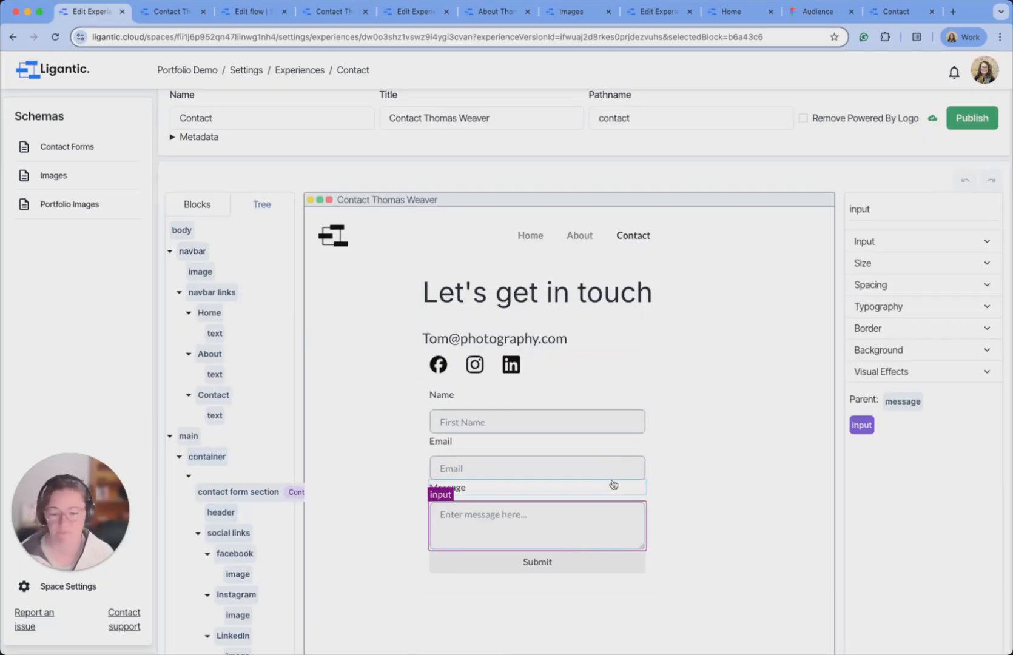
Reload the live Contact page and start entering a name in the test form.
{"action": "left_click", "coordinate": [175, 13]}
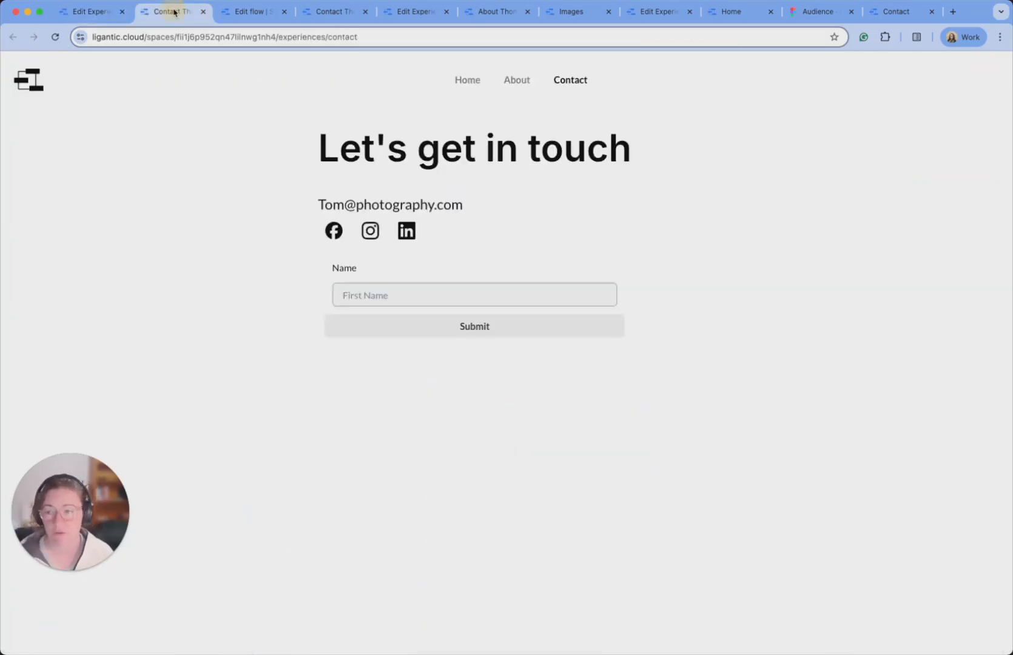
{"action": "left_click", "coordinate": [55, 37]}
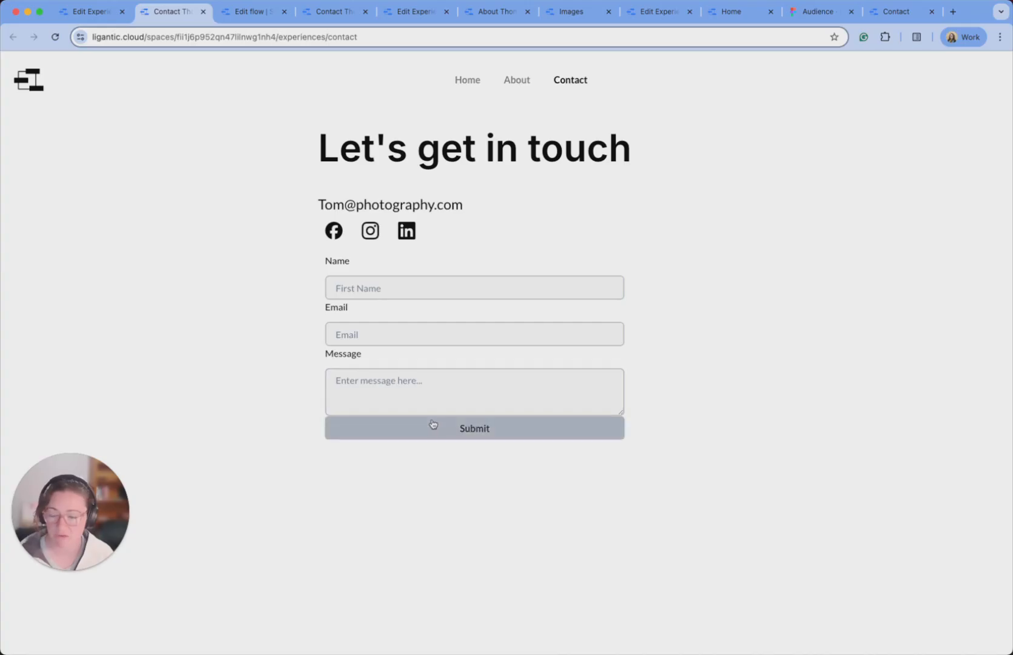
{"action": "left_click", "coordinate": [362, 294]}
{"action": "type", "text": "Stef"}
{"action": "key", "text": "Tab"}
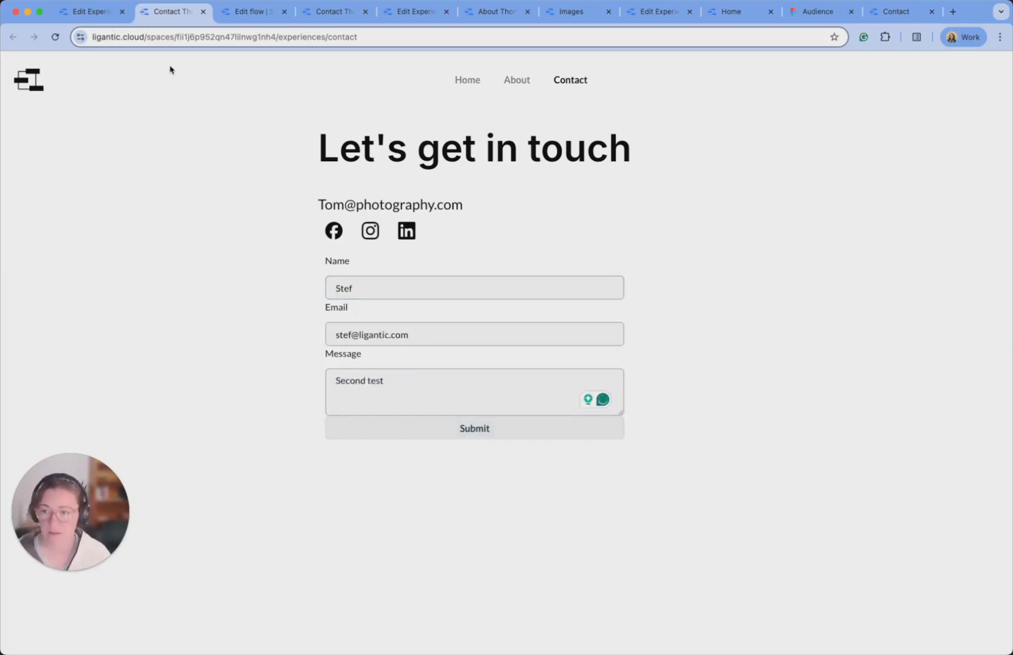
Open the Contact Forms entries in a new tab to check the stored submissions.
{"action": "left_click", "coordinate": [256, 12]}
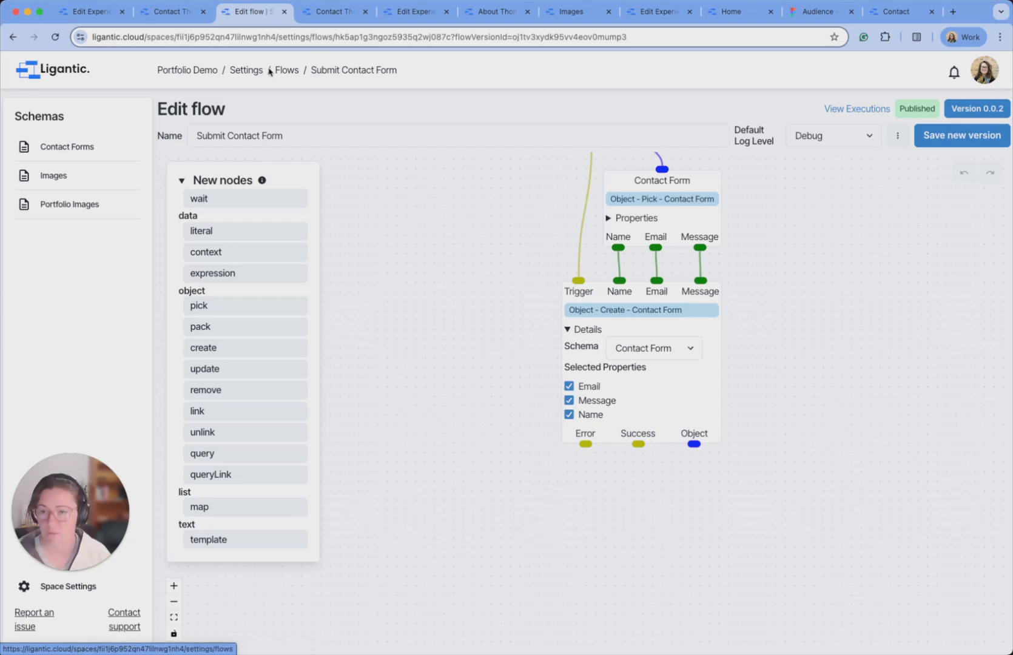
{"action": "left_click", "coordinate": [335, 12]}
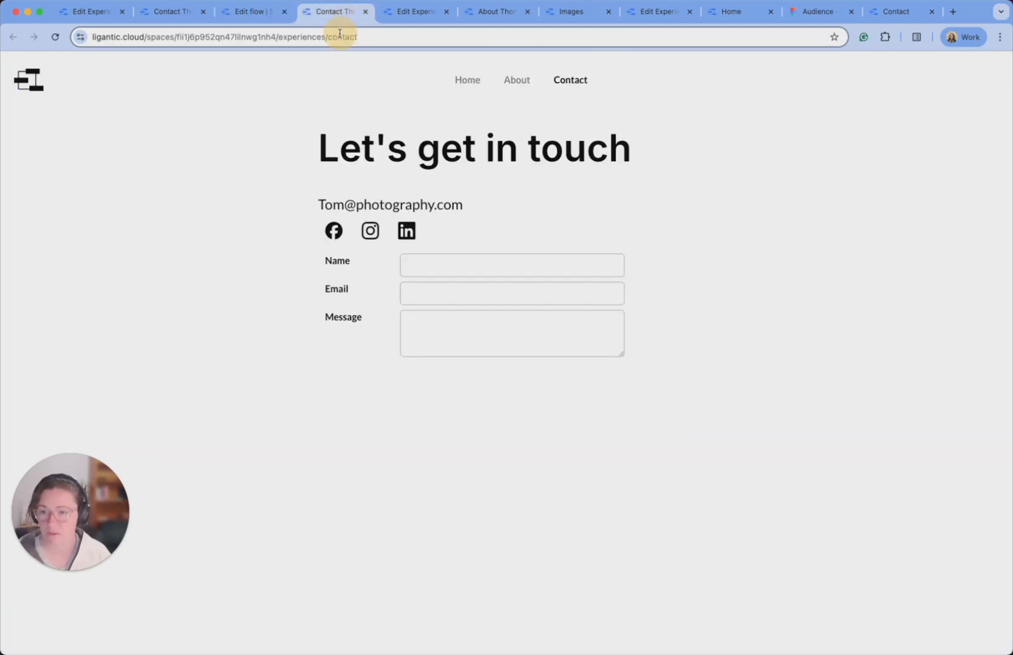
{"action": "left_click", "coordinate": [283, 20]}
{"action": "right_click", "coordinate": [71, 147]}
{"action": "left_click", "coordinate": [292, 38]}
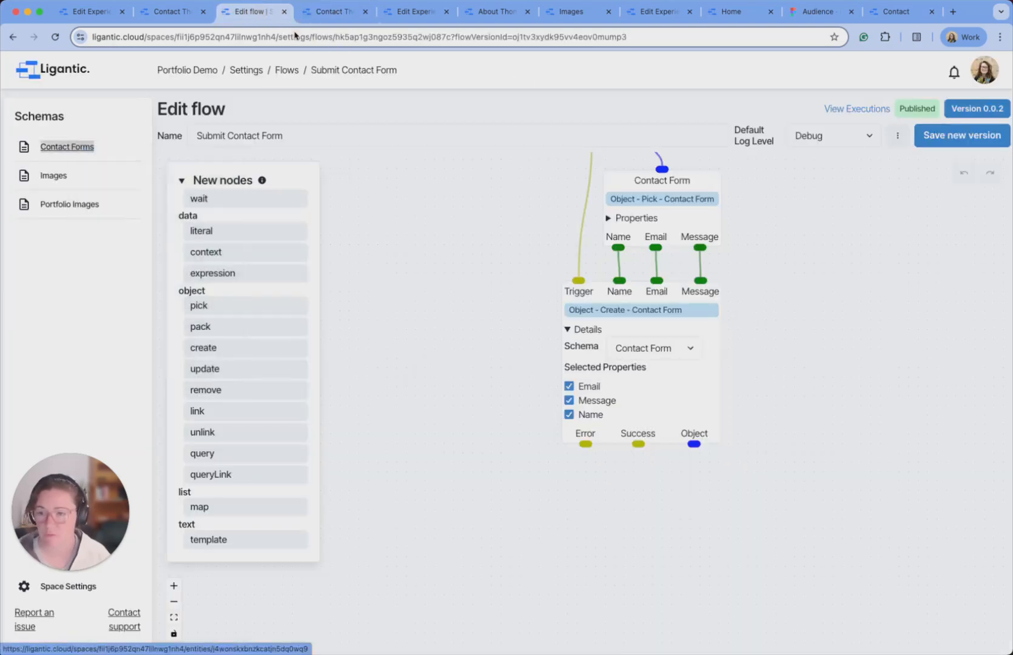
{"action": "left_click", "coordinate": [304, 12]}
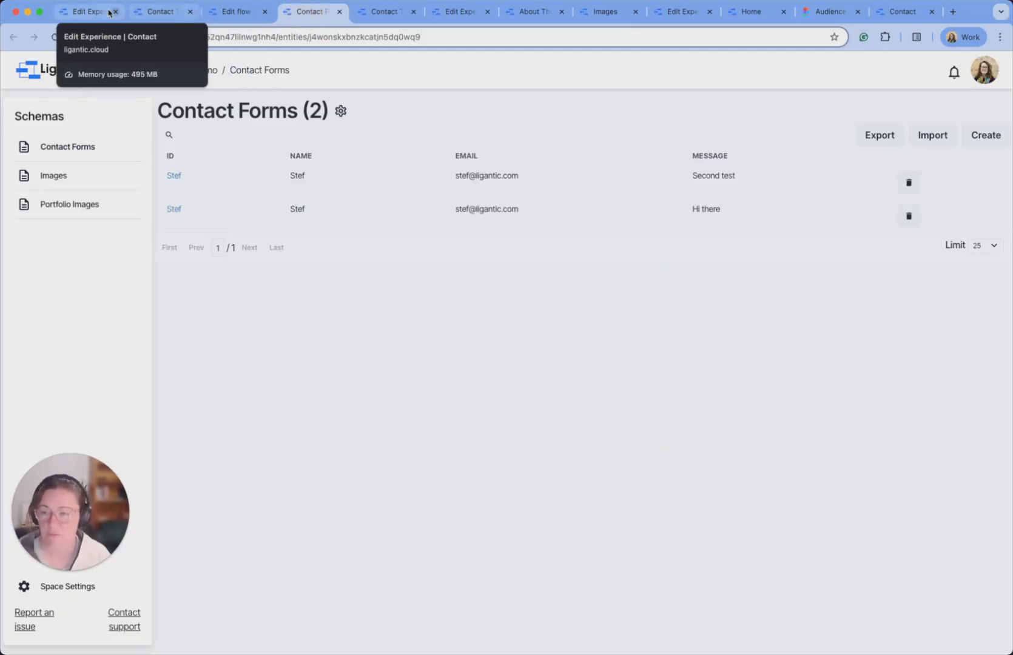
{"action": "left_click", "coordinate": [91, 12]}
{"action": "scroll", "coordinate": [616, 345], "scroll_direction": "down", "scroll_amount": 5}
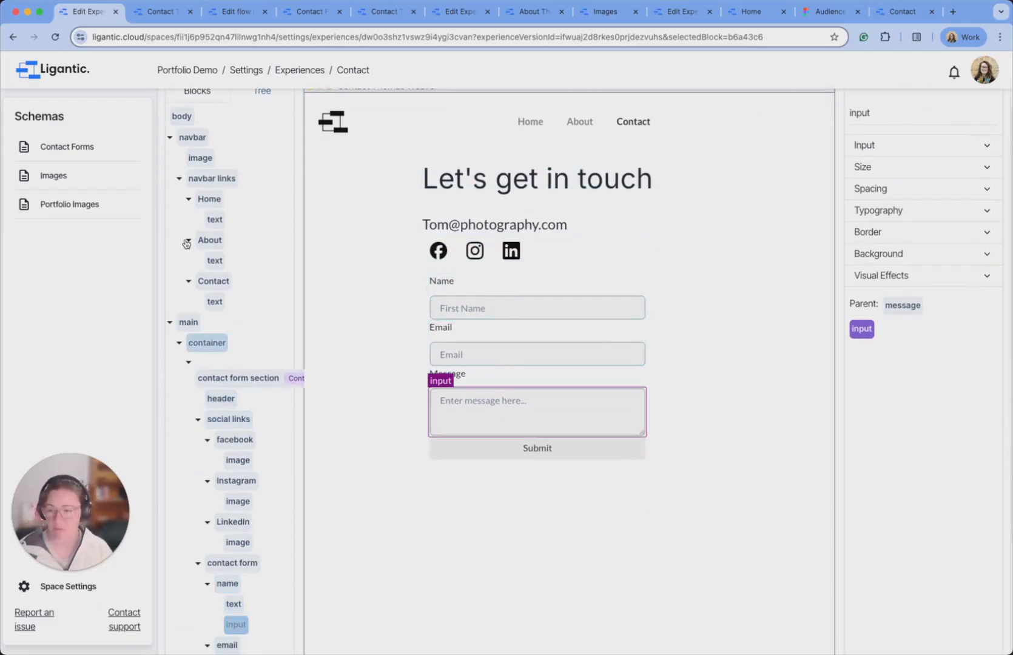
Add a Box block above Name and move the Name and Email fields into it.
{"action": "scroll", "coordinate": [206, 273], "scroll_direction": "up", "scroll_amount": 2}
{"action": "left_click", "coordinate": [181, 142]}
{"action": "scroll", "coordinate": [193, 140], "scroll_direction": "up", "scroll_amount": 3}
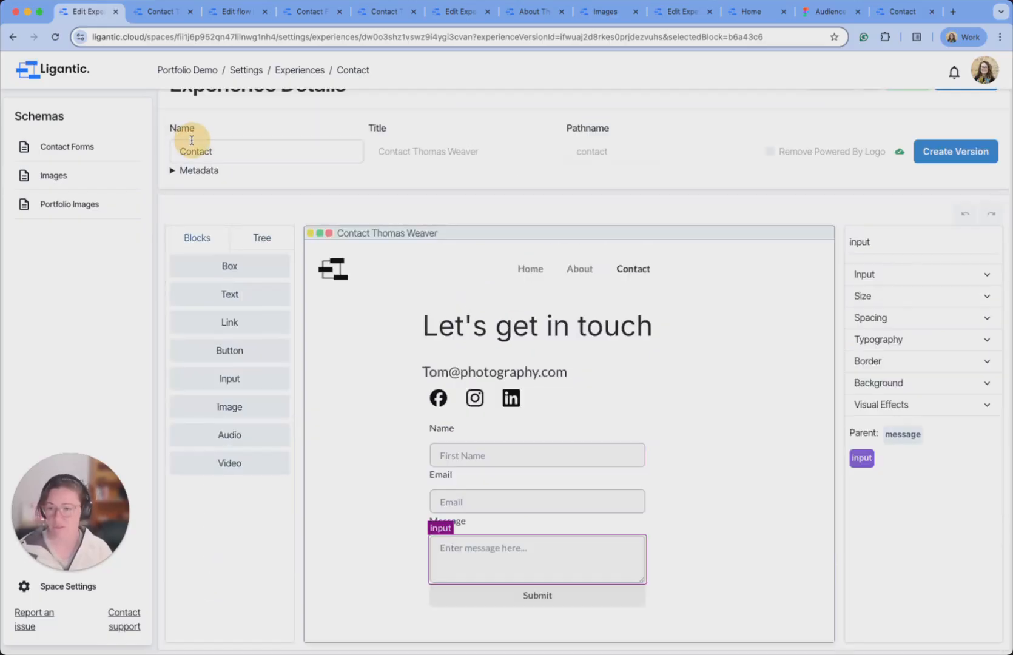
{"action": "left_click_drag", "start_coordinate": [228, 274], "coordinate": [455, 426]}
{"action": "left_click", "coordinate": [262, 237]}
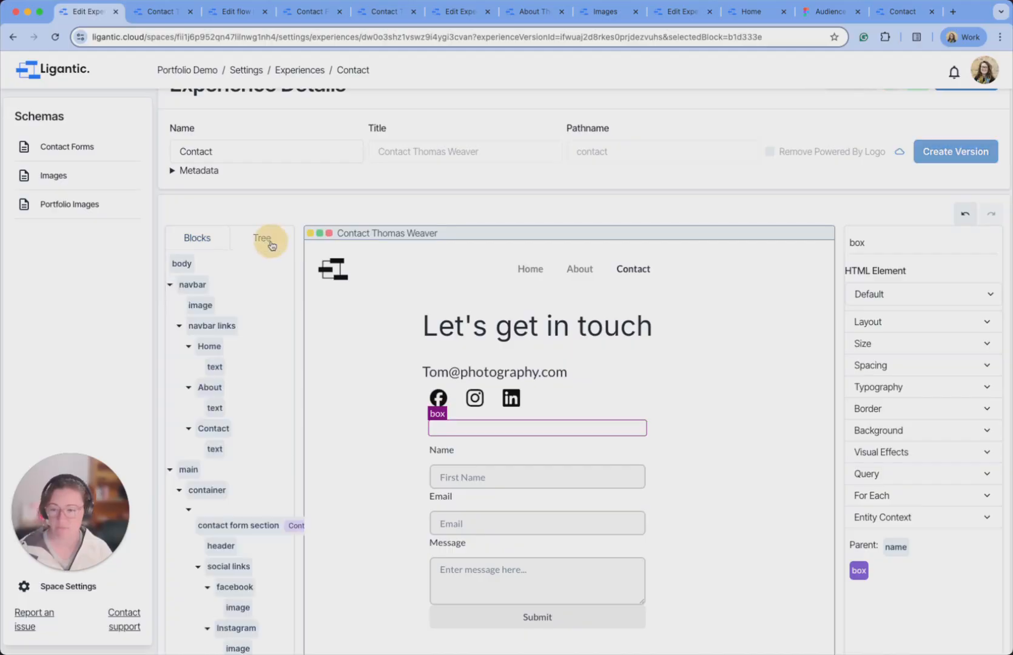
{"action": "scroll", "coordinate": [271, 522], "scroll_direction": "down", "scroll_amount": 3}
{"action": "scroll", "coordinate": [261, 497], "scroll_direction": "down", "scroll_amount": 5}
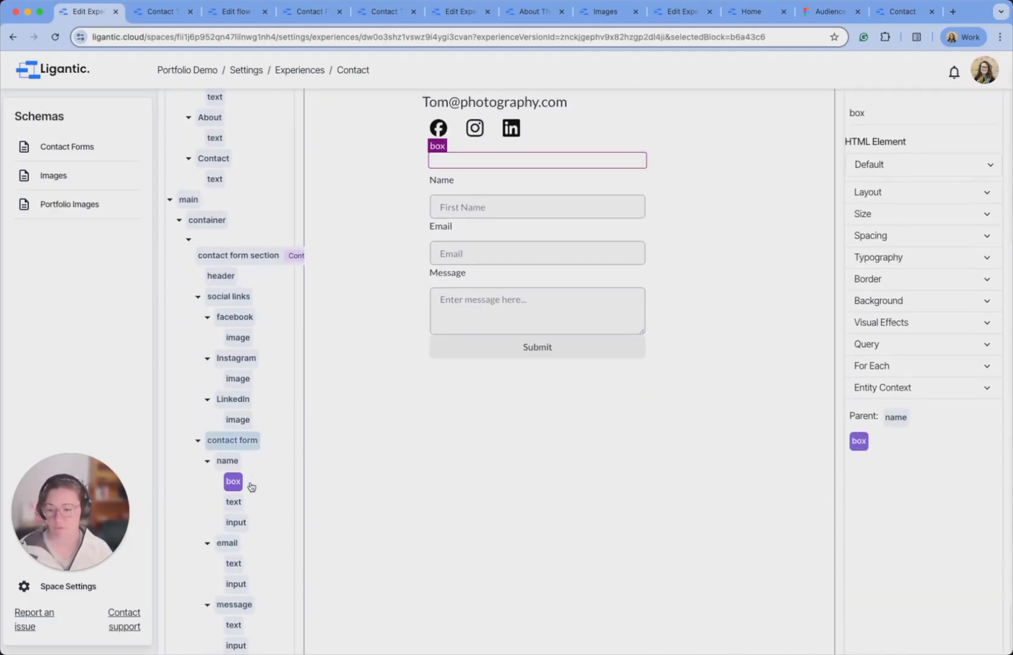
{"action": "mouse_move", "coordinate": [234, 482]}
{"action": "left_mouse_down"}
{"action": "mouse_move", "coordinate": [229, 458]}
{"action": "mouse_move", "coordinate": [229, 500]}
{"action": "left_mouse_up"}
{"action": "left_click_drag", "start_coordinate": [230, 542], "coordinate": [237, 516]}
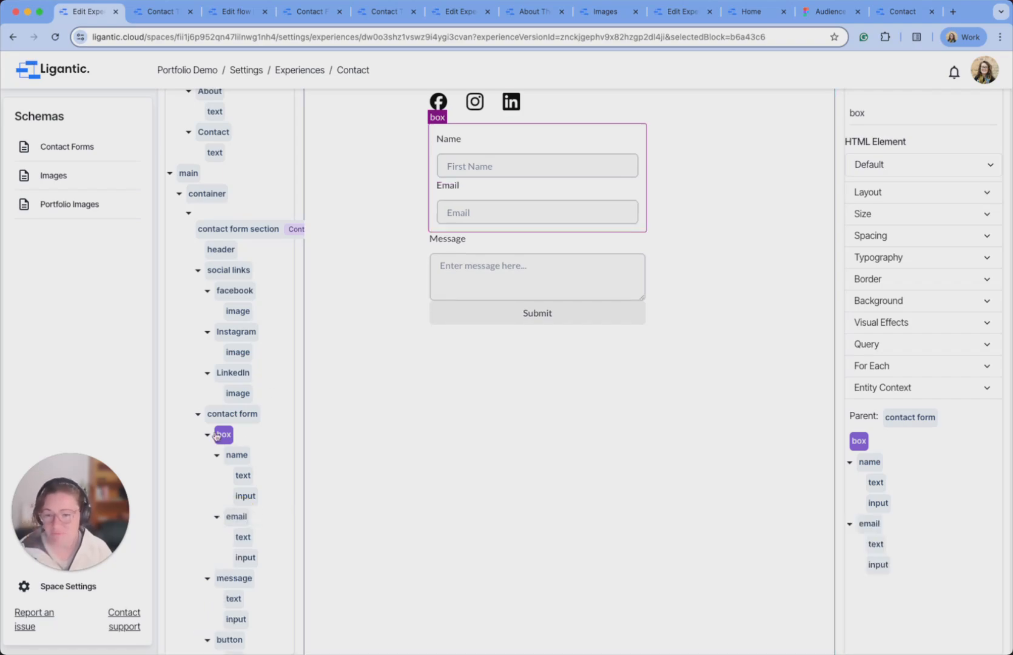
Set the new box's padding to 0 on all sides.
{"action": "left_click", "coordinate": [934, 237]}
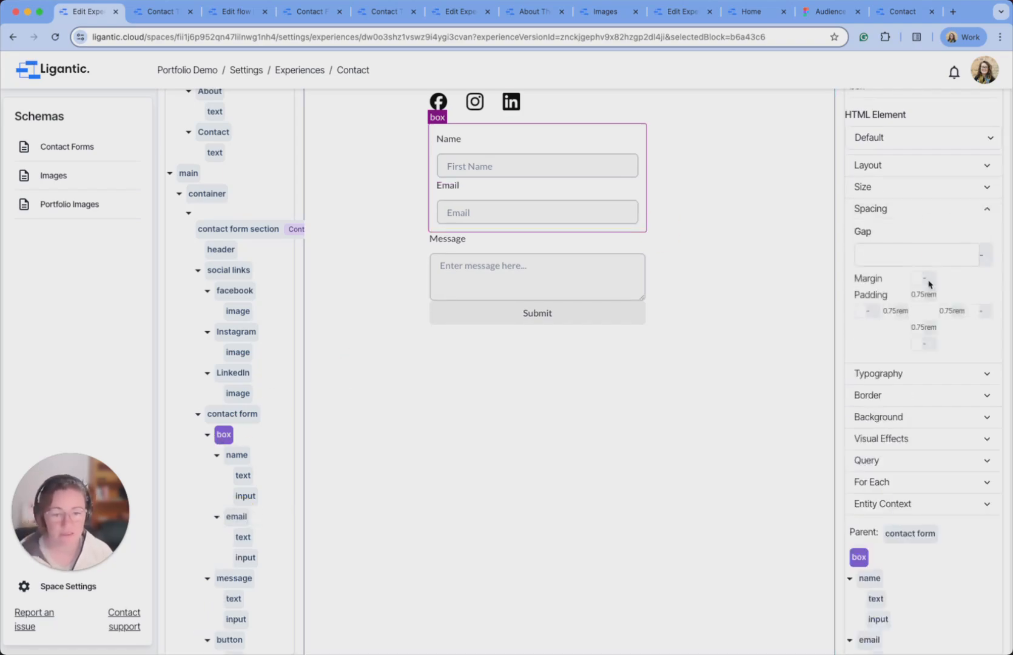
{"action": "left_click", "coordinate": [918, 296]}
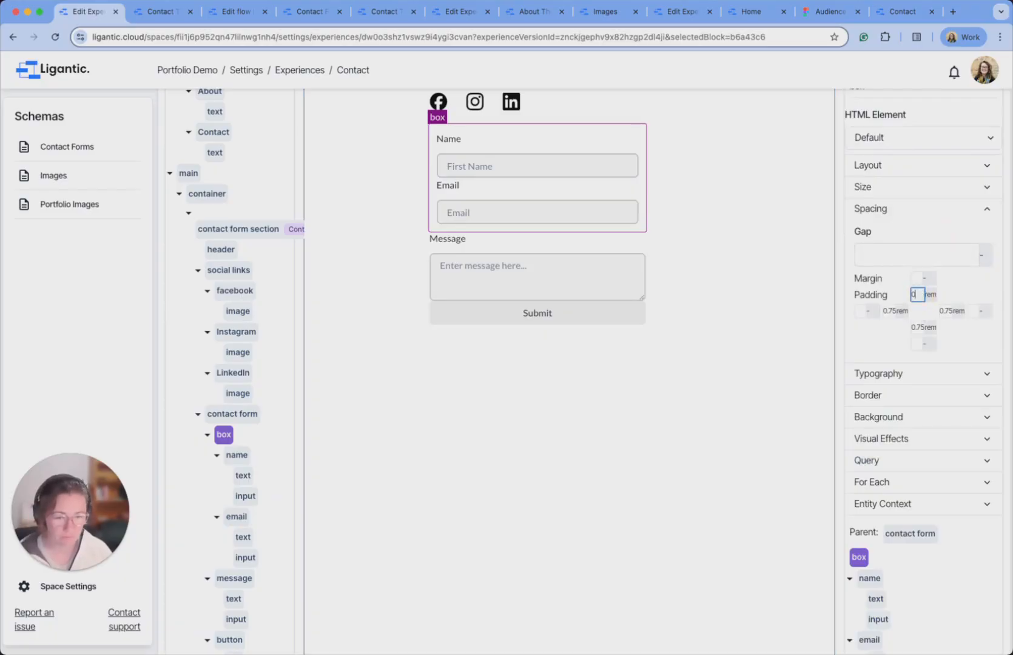
{"action": "key", "text": "Tab"}
{"action": "type", "text": "0"}
{"action": "key", "text": "Tab"}
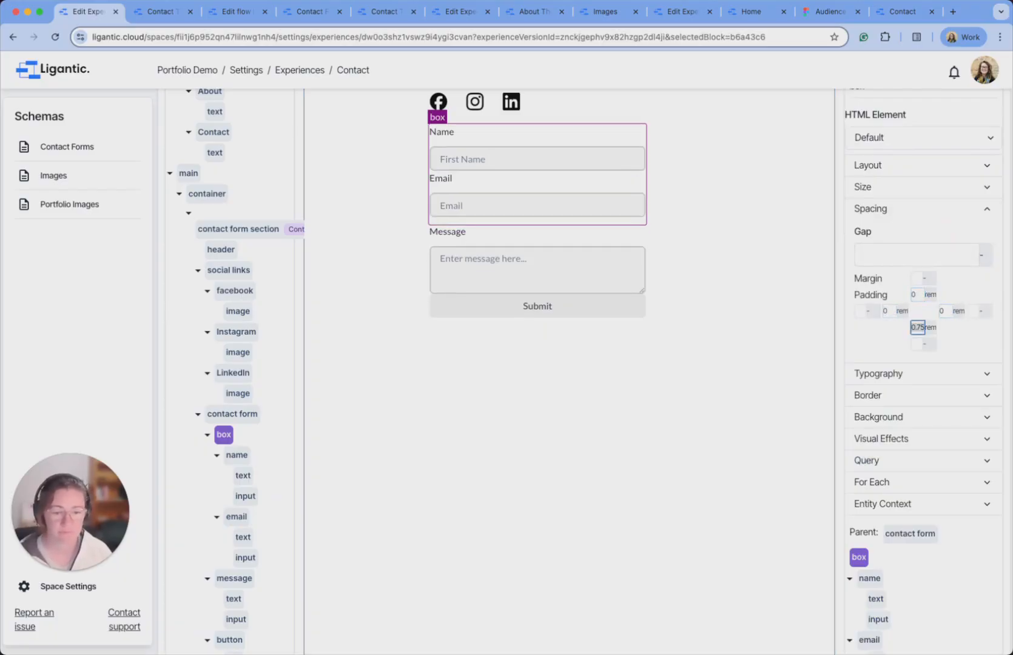
{"action": "type", "text": "0"}
Set the box's Layout Direction to row with a Gap of 12.
{"action": "left_click", "coordinate": [921, 166]}
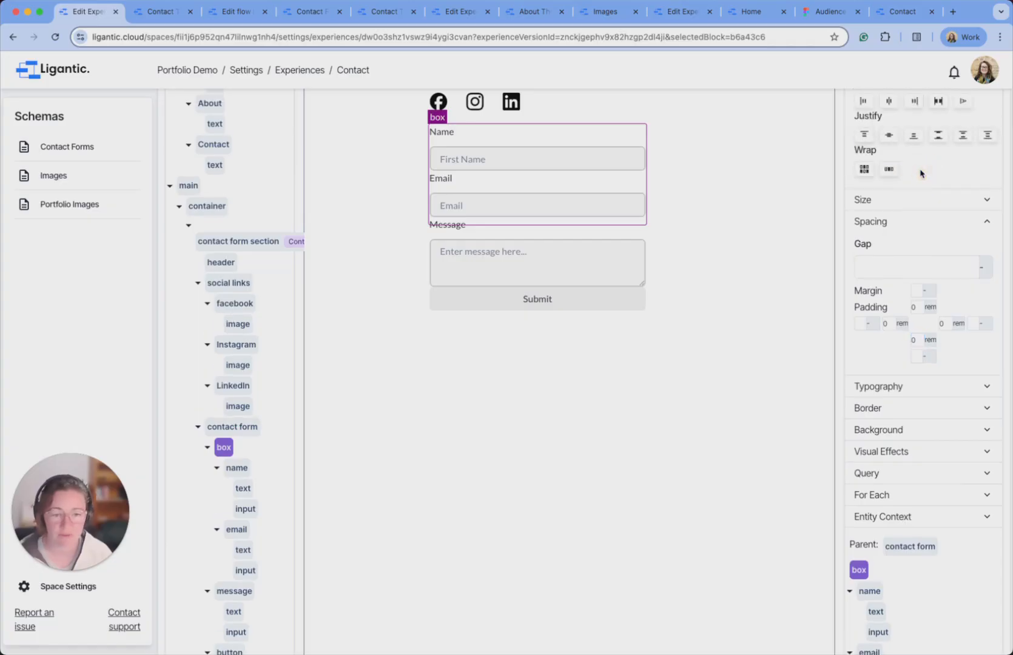
{"action": "scroll", "coordinate": [921, 173], "scroll_direction": "up", "scroll_amount": 3}
{"action": "left_click", "coordinate": [867, 161]}
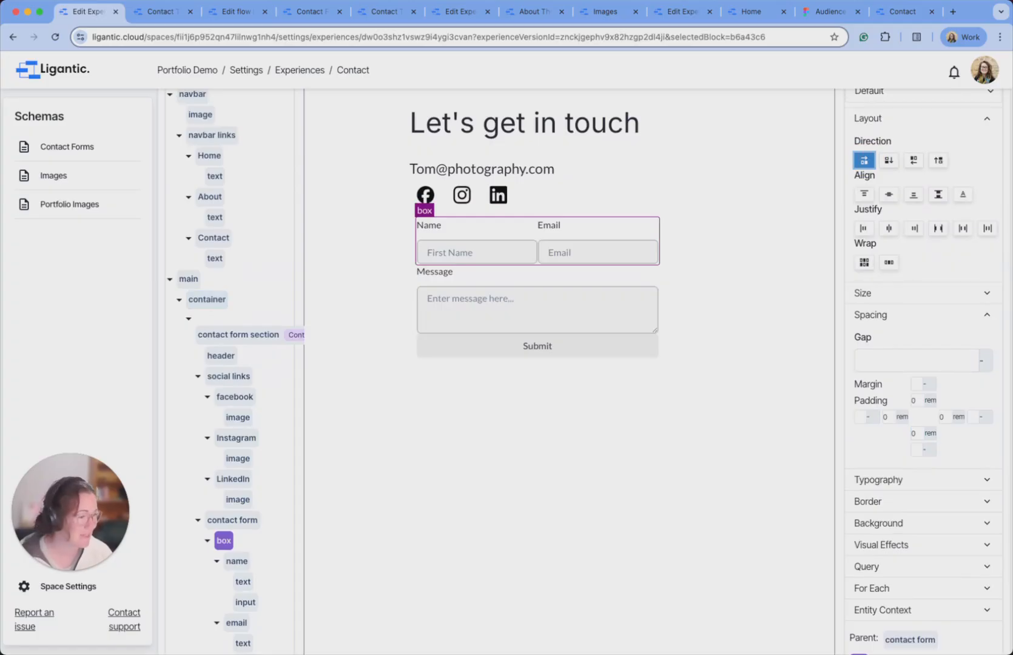
{"action": "left_click", "coordinate": [886, 358]}
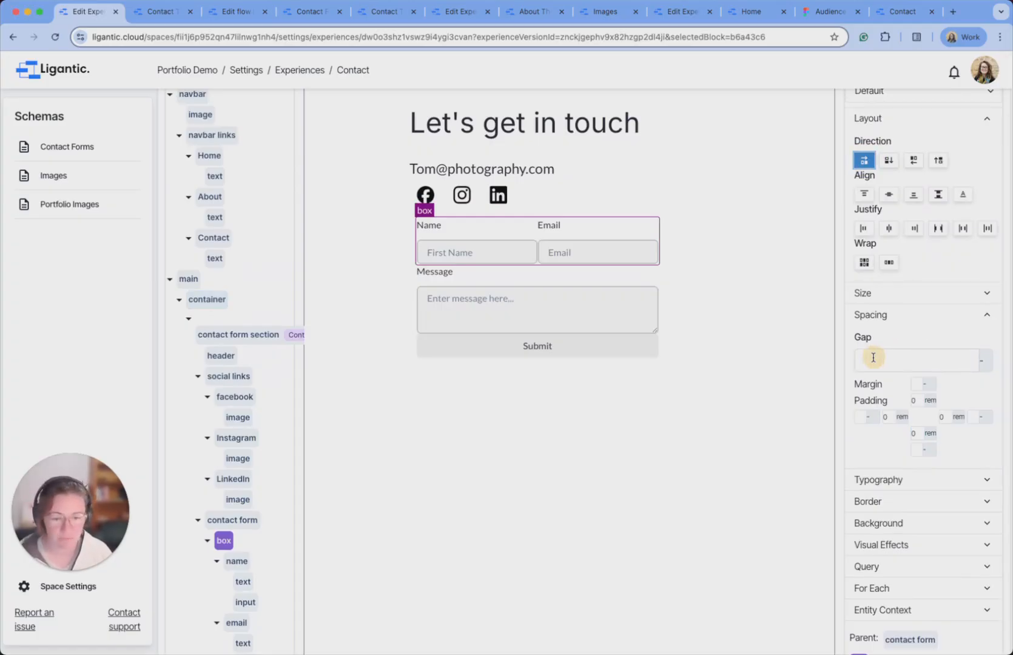
{"action": "type", "text": "12"}
{"action": "left_click", "coordinate": [619, 392]}
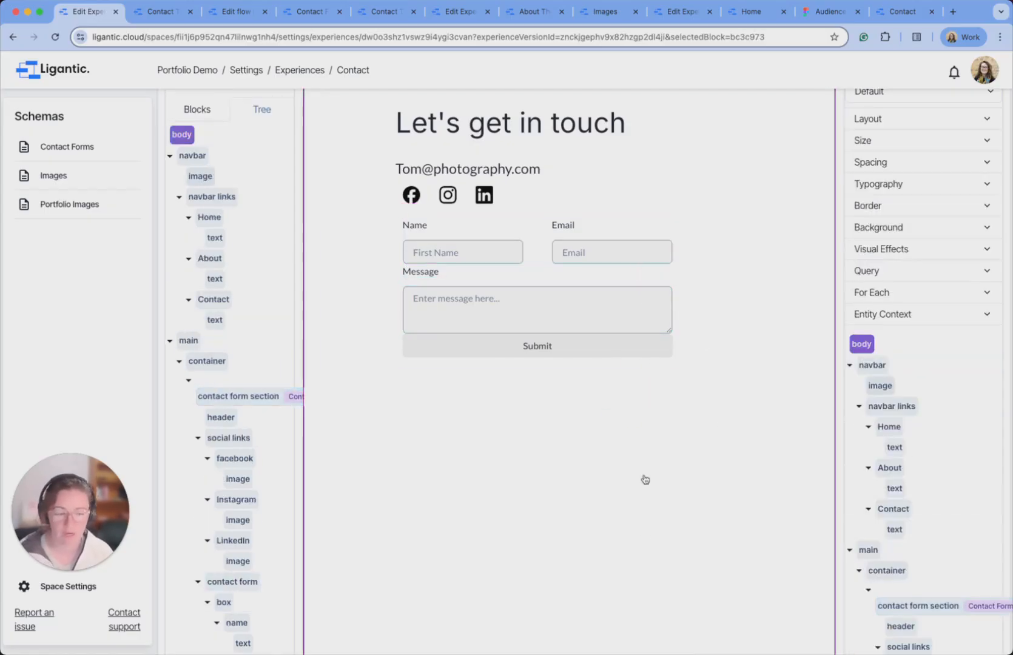
Set the social icon row's padding to 0 on every side.
{"action": "scroll", "coordinate": [634, 319], "scroll_direction": "up", "scroll_amount": 3}
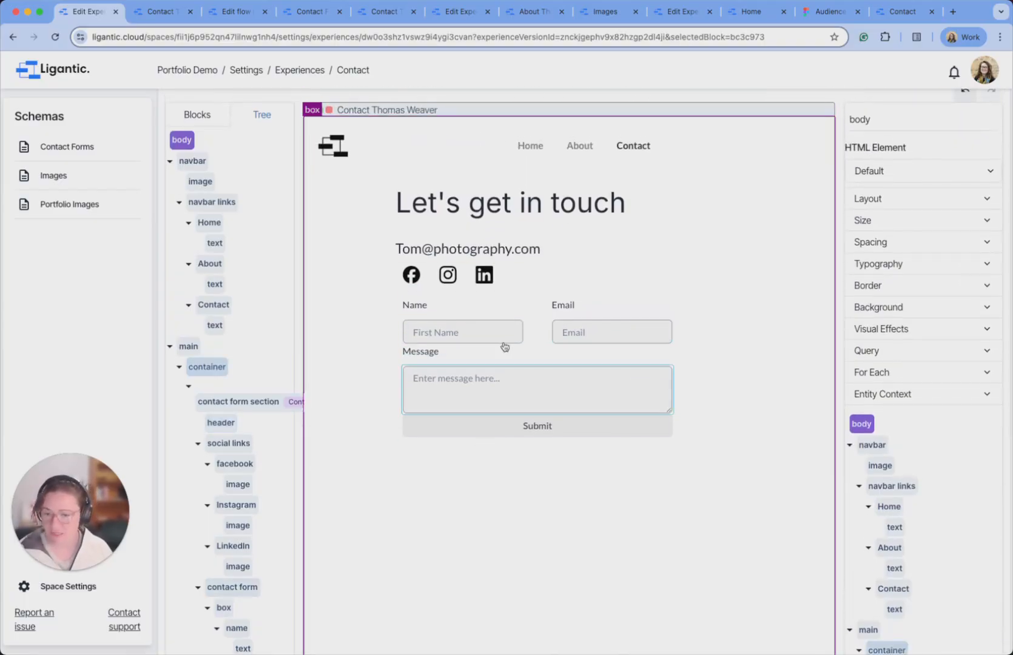
{"action": "left_click", "coordinate": [468, 295]}
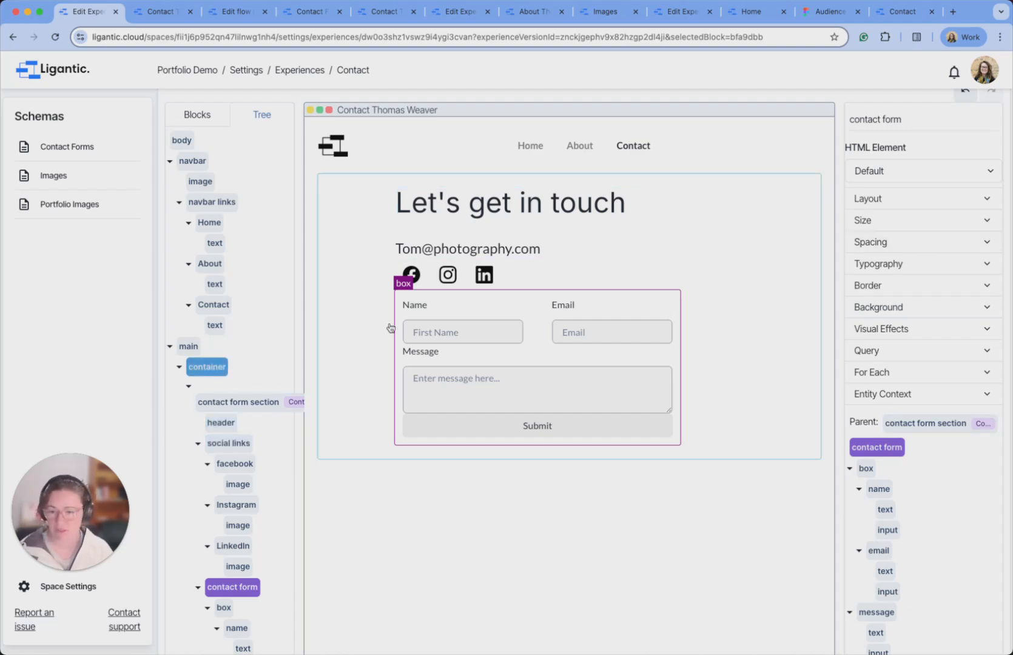
{"action": "left_click", "coordinate": [403, 268]}
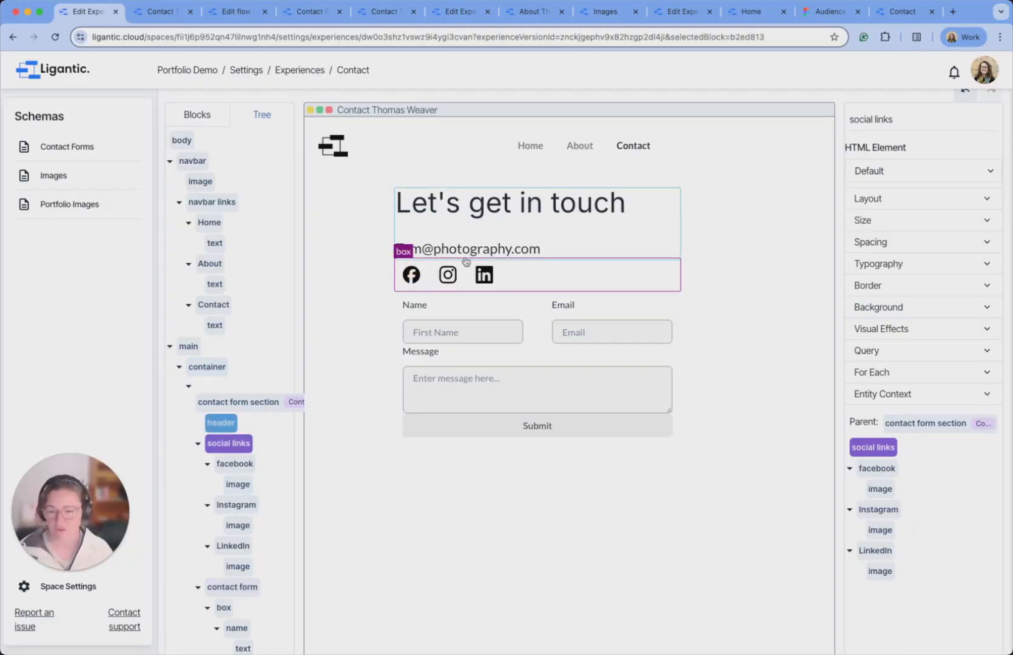
{"action": "left_click", "coordinate": [930, 244]}
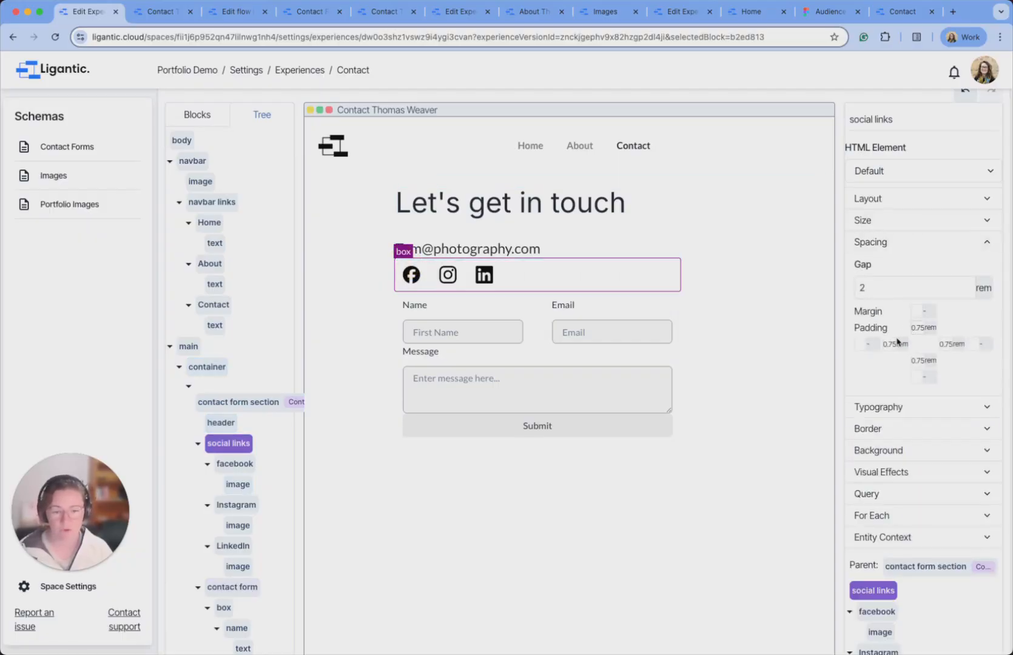
{"action": "left_click", "coordinate": [917, 329]}
{"action": "type", "text": "0"}
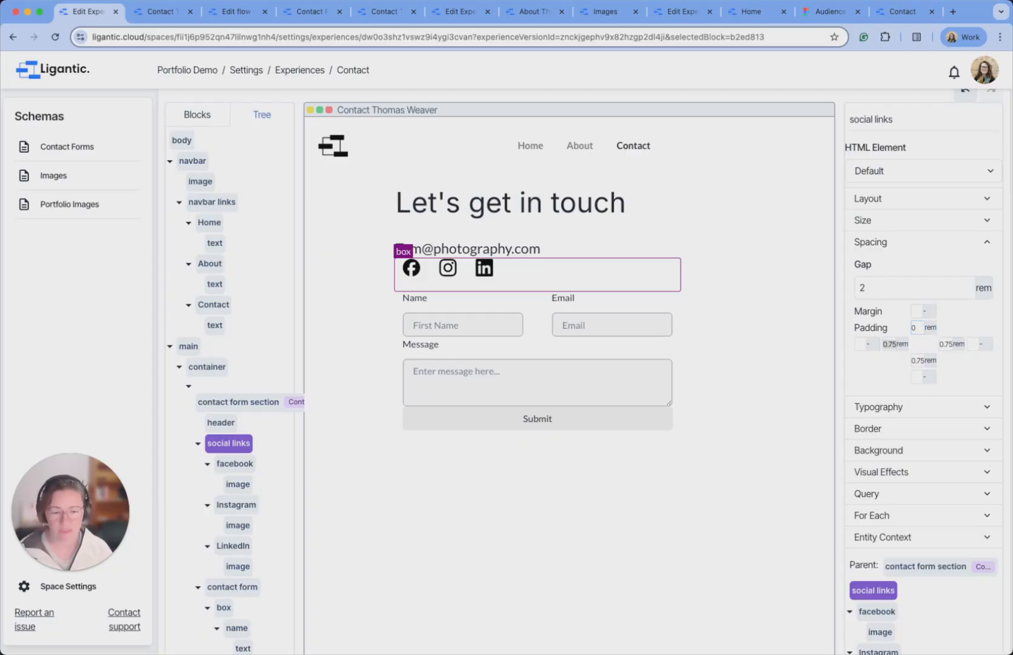
{"action": "key", "text": "Tab"}
{"action": "type", "text": "0"}
{"action": "key", "text": "Tab"}
{"action": "key", "text": "Tab"}
{"action": "type", "text": "00"}
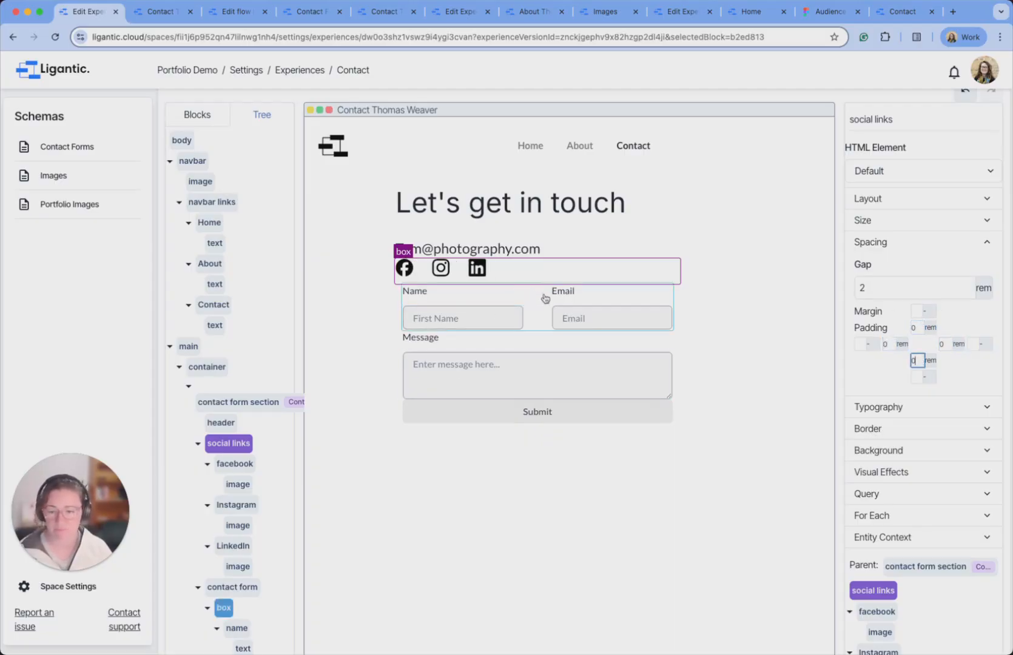
Set the contact form block's padding to 0 as well.
{"action": "left_click", "coordinate": [680, 343]}
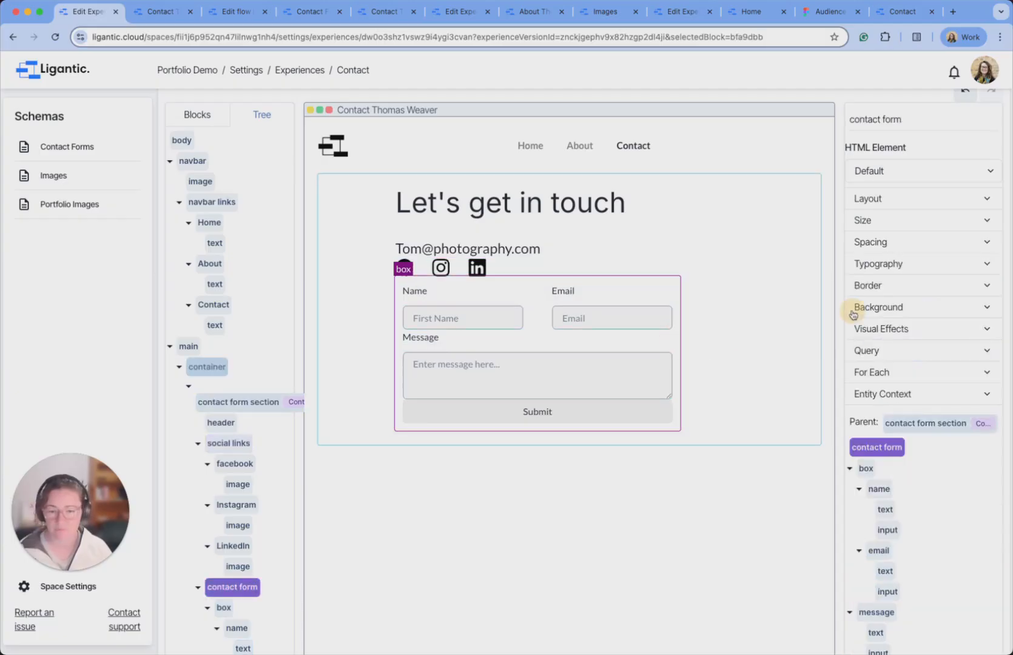
{"action": "left_click", "coordinate": [902, 245]}
{"action": "left_click", "coordinate": [916, 329]}
{"action": "type", "text": "0"}
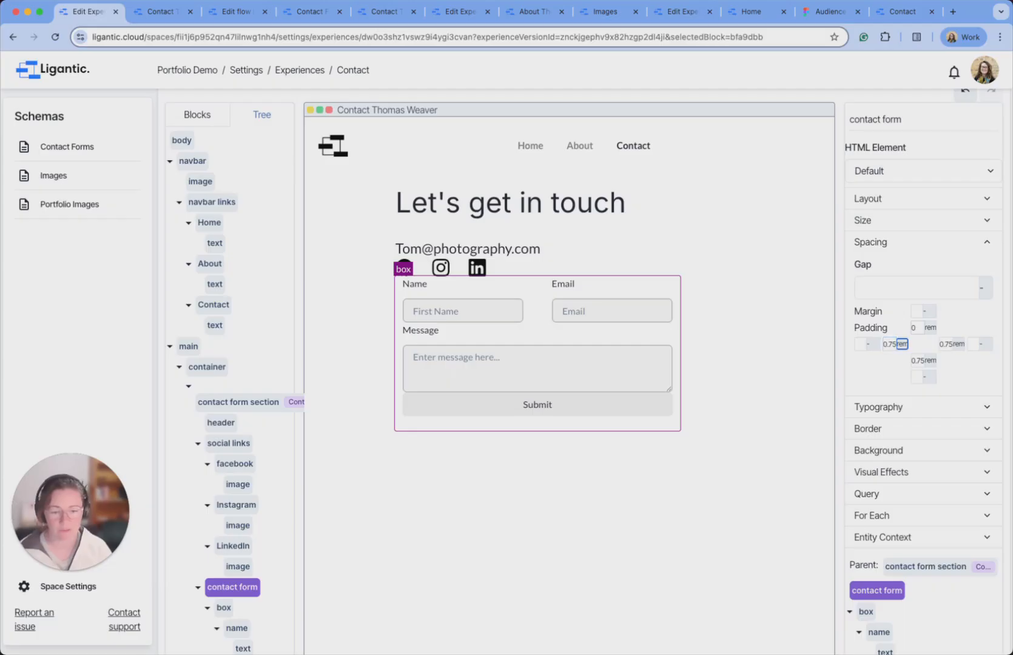
{"action": "type", "text": "0"}
{"action": "key", "text": "Tab"}
{"action": "type", "text": "0"}
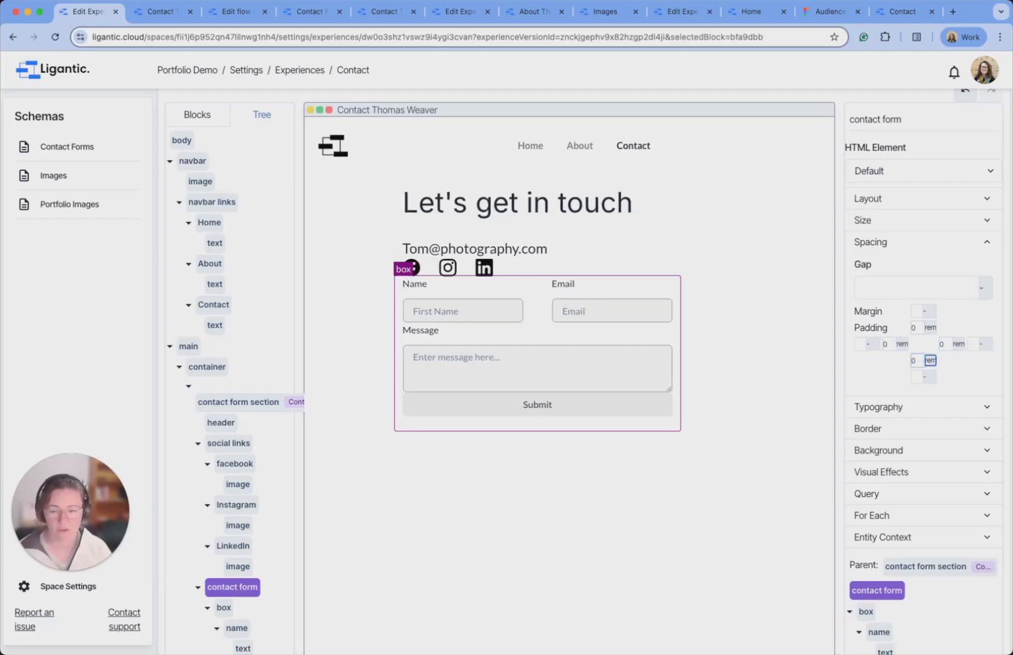
{"action": "left_click", "coordinate": [559, 493]}
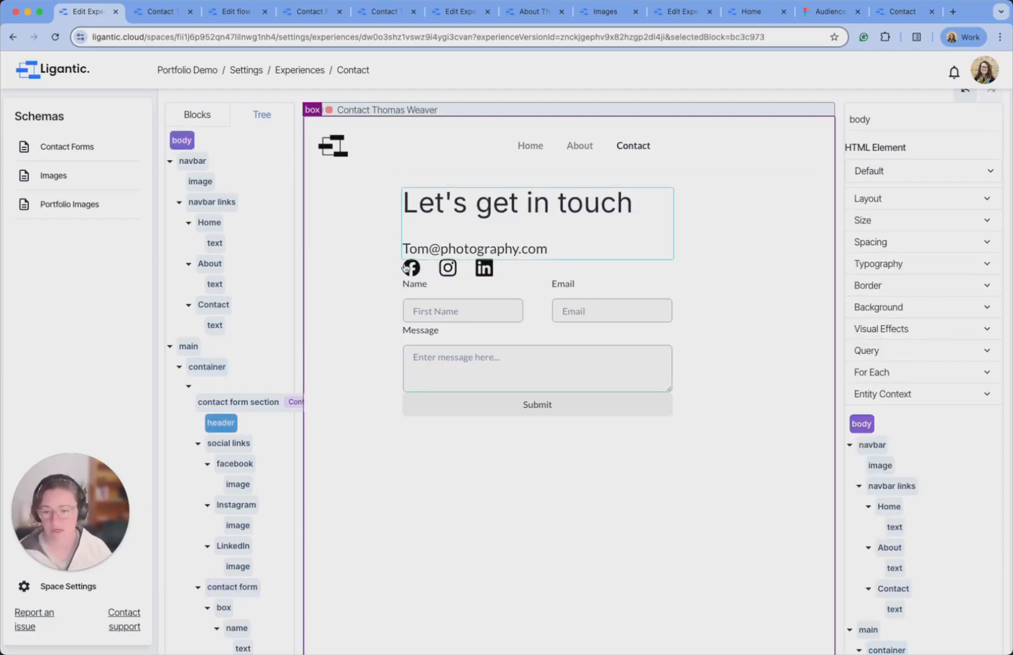
Give the contact form section a Gap of 8.
{"action": "left_click", "coordinate": [238, 398]}
{"action": "scroll", "coordinate": [238, 405], "scroll_direction": "down", "scroll_amount": 1}
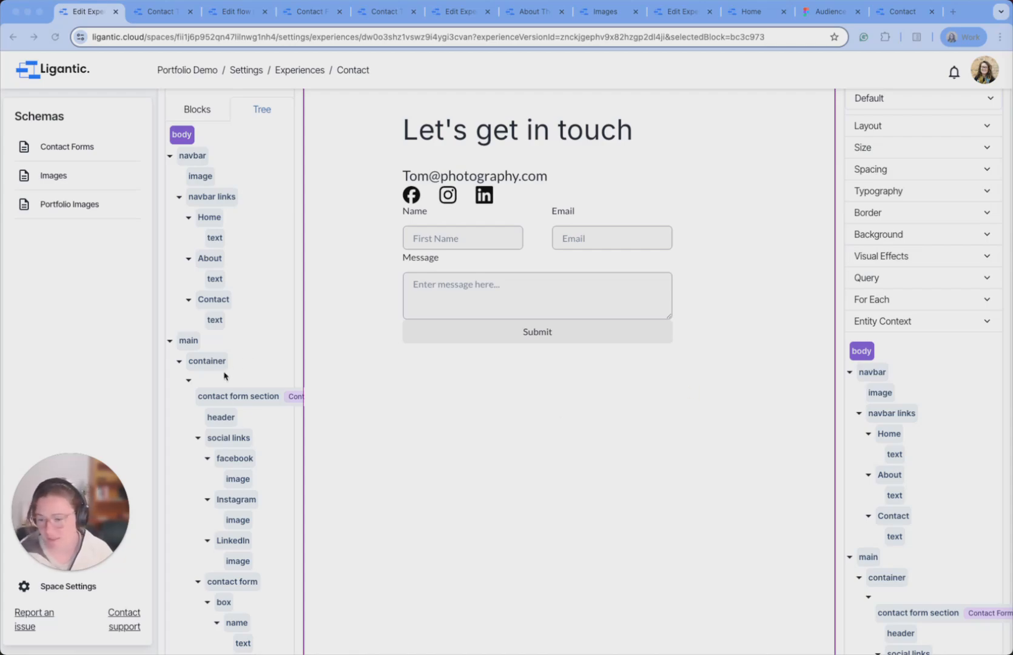
{"action": "left_click", "coordinate": [216, 397]}
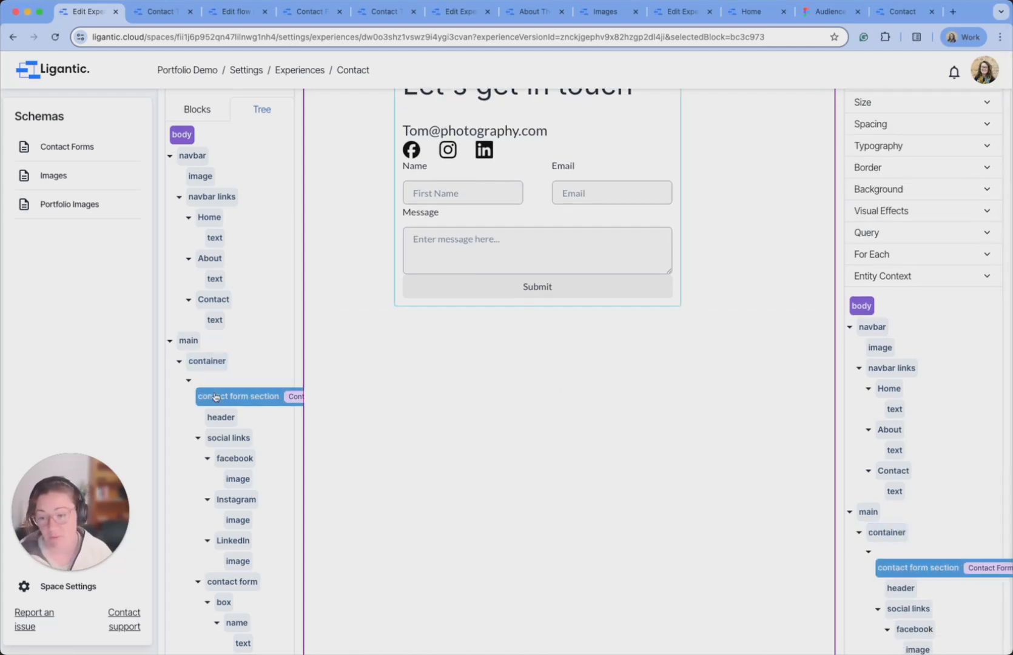
{"action": "scroll", "coordinate": [215, 395], "scroll_direction": "up", "scroll_amount": 5}
{"action": "left_click", "coordinate": [898, 405]}
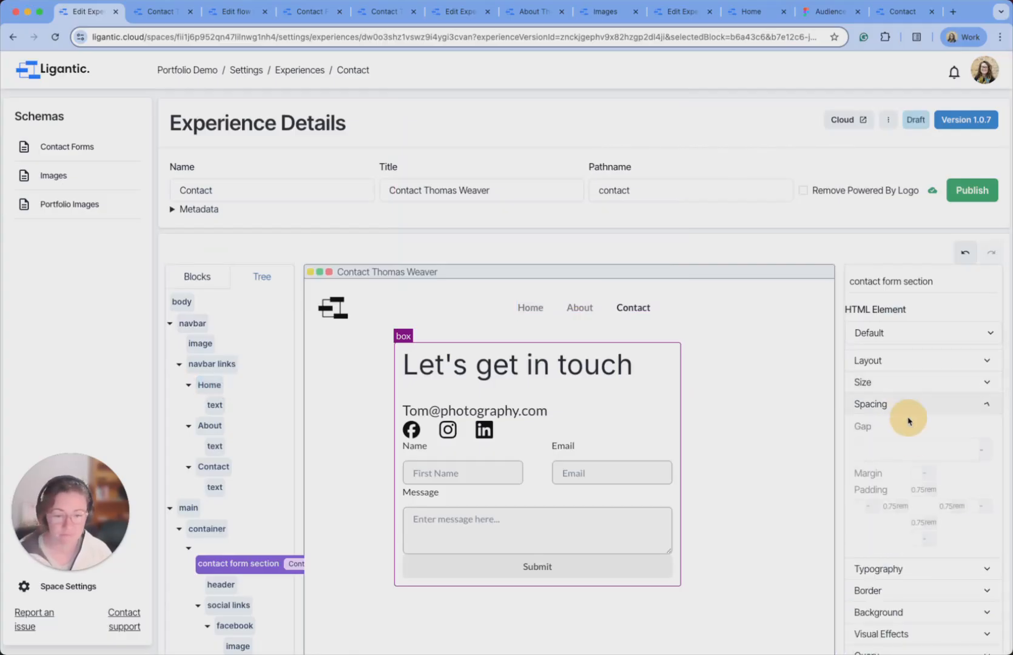
{"action": "left_click", "coordinate": [904, 447]}
{"action": "type", "text": "8"}
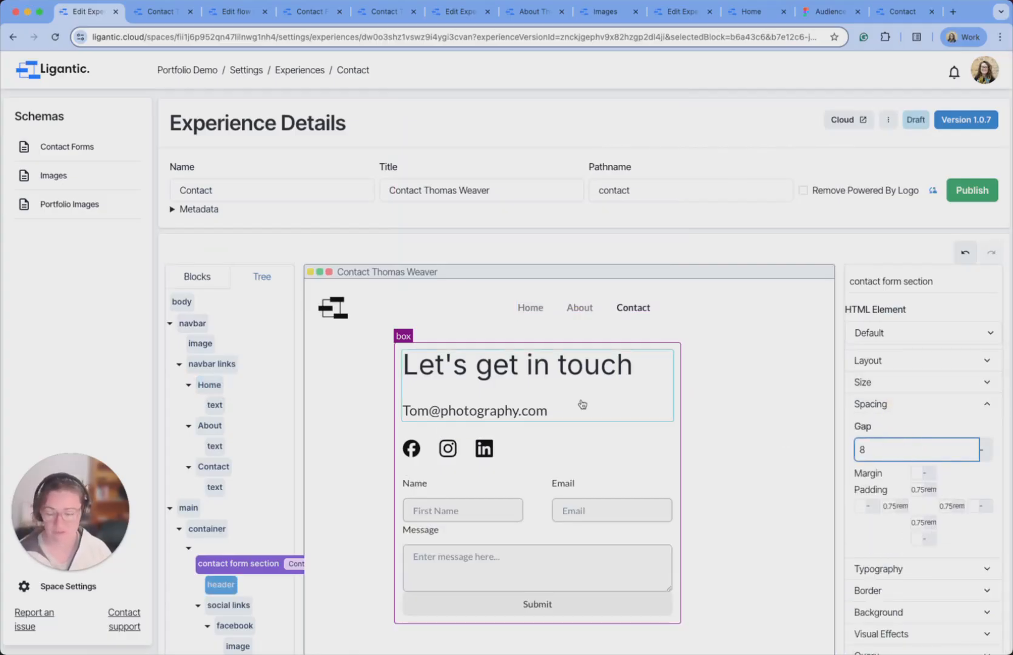
{"action": "scroll", "coordinate": [583, 405], "scroll_direction": "down", "scroll_amount": 3}
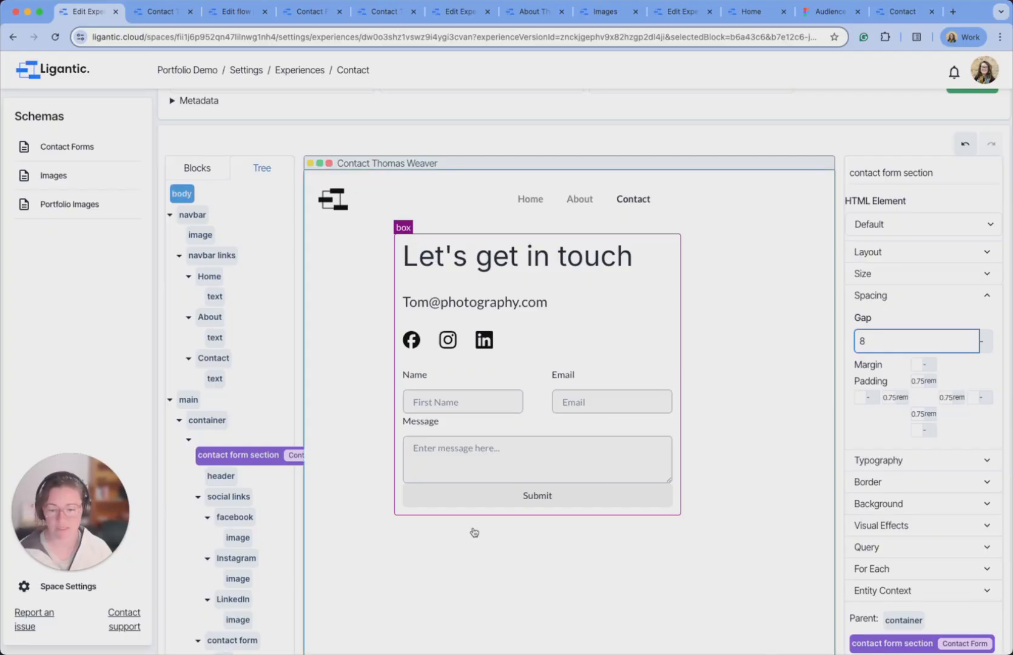
{"action": "scroll", "coordinate": [450, 487], "scroll_direction": "down", "scroll_amount": 2}
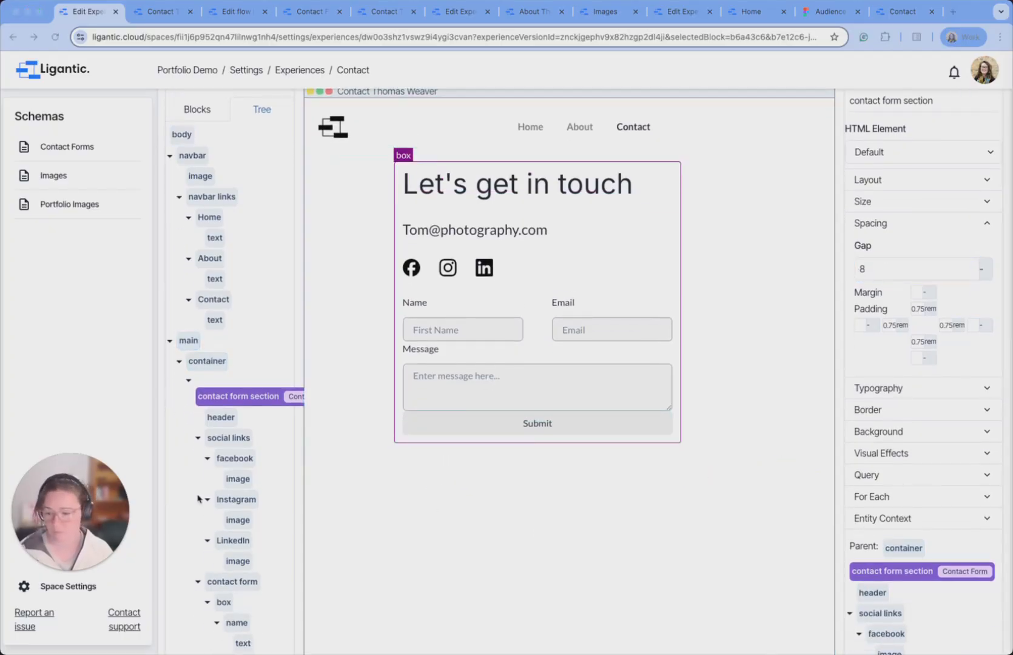
{"action": "scroll", "coordinate": [199, 499], "scroll_direction": "down", "scroll_amount": 5}
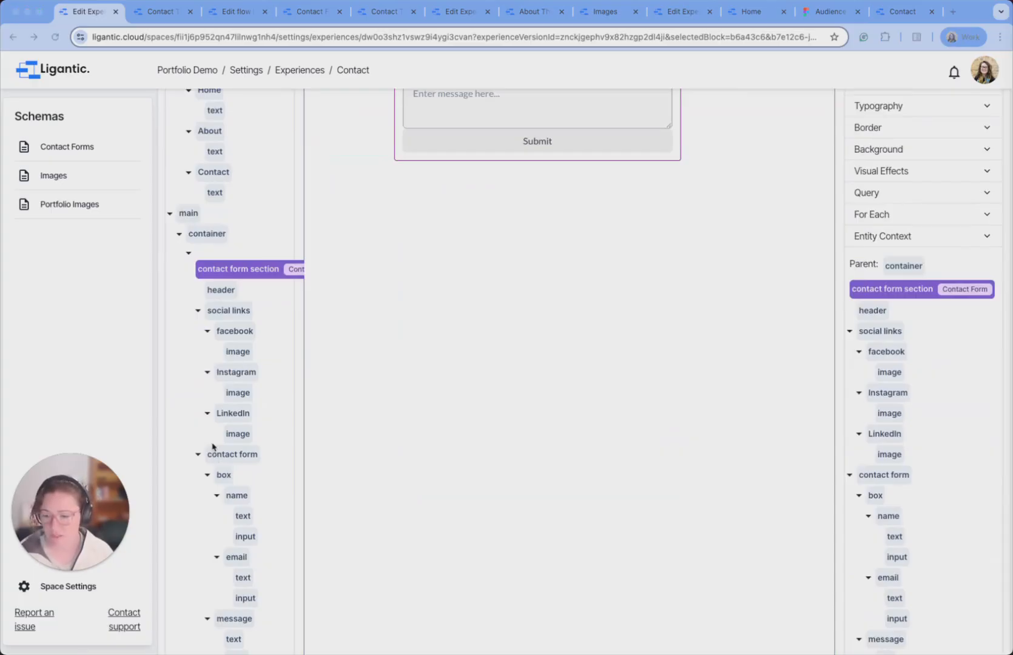
Give the contact form block a Gap of 8 between its fields.
{"action": "left_click", "coordinate": [243, 455]}
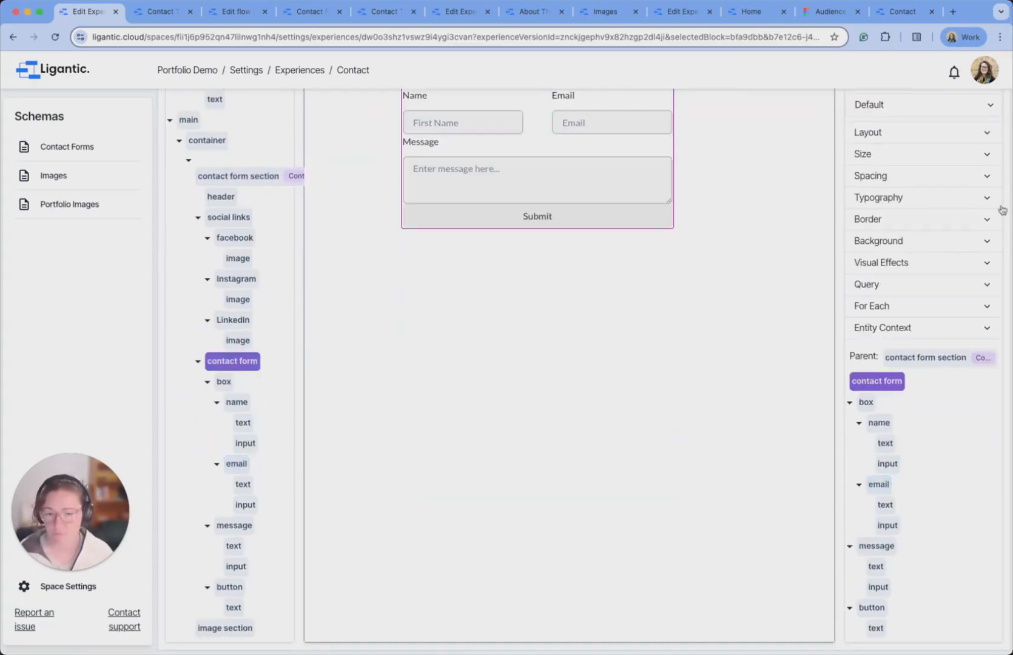
{"action": "left_click", "coordinate": [915, 176]}
{"action": "left_click", "coordinate": [896, 160]}
{"action": "type", "text": "8"}
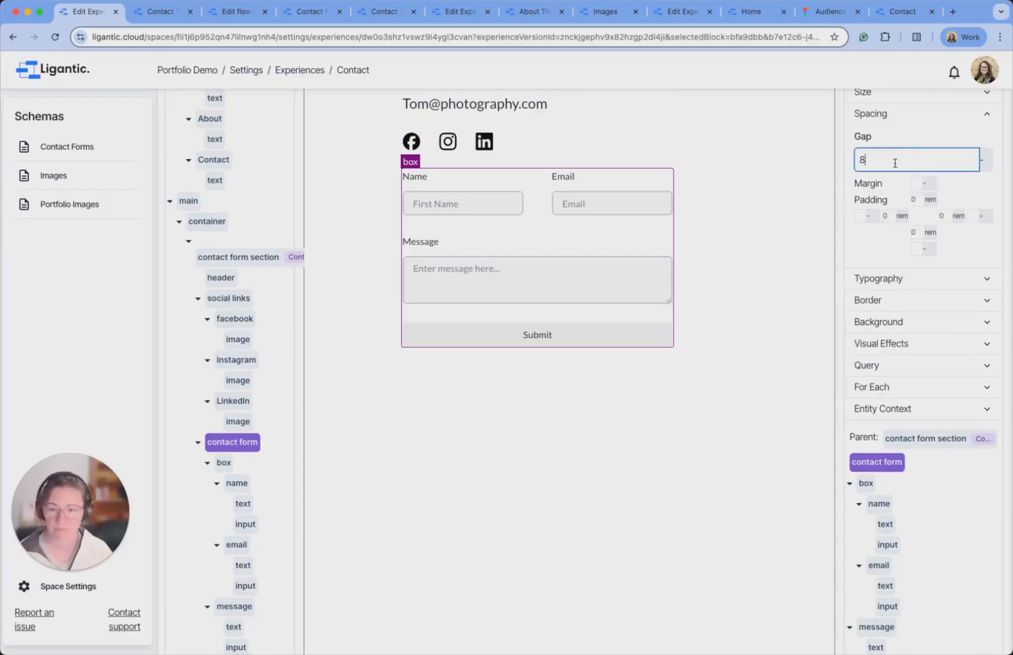
{"action": "left_click", "coordinate": [521, 479]}
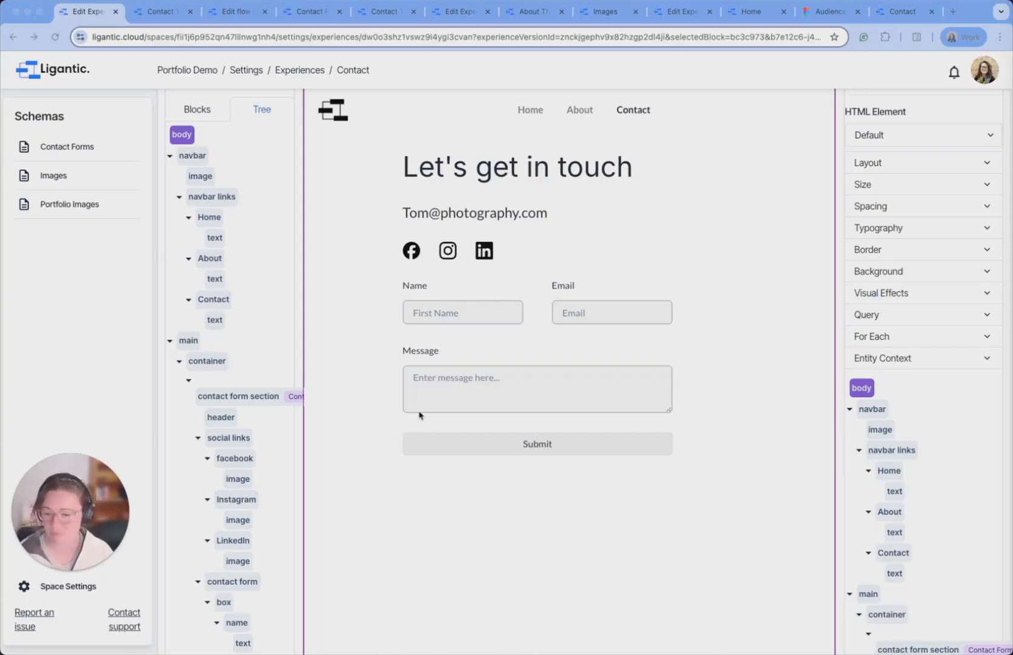
Delete the grey background Color from the Submit button.
{"action": "left_click", "coordinate": [509, 444]}
{"action": "left_click", "coordinate": [701, 469]}
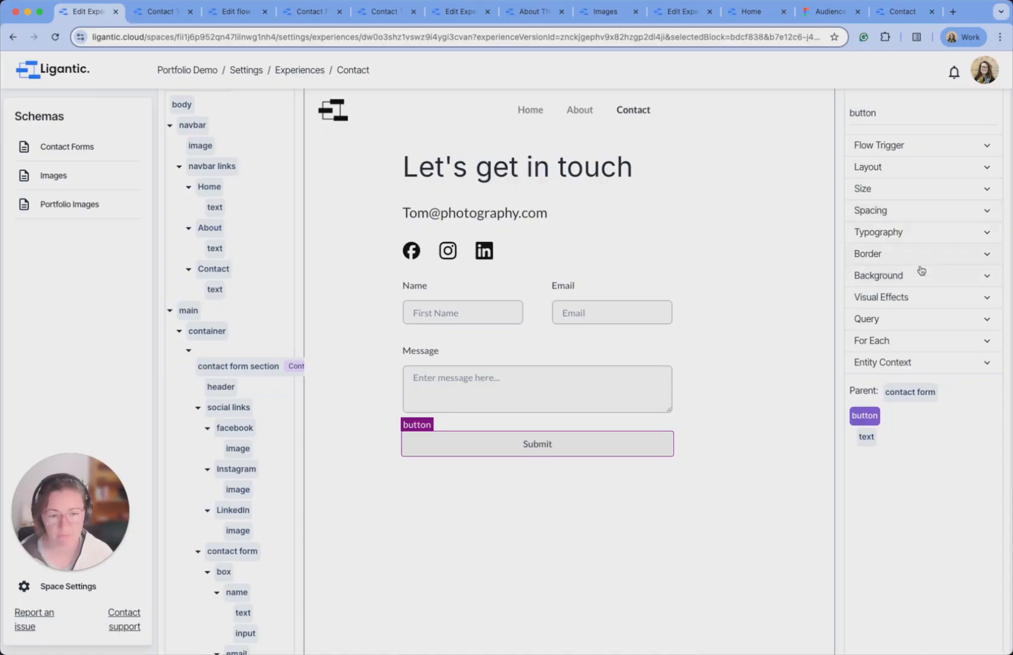
{"action": "left_click", "coordinate": [940, 278]}
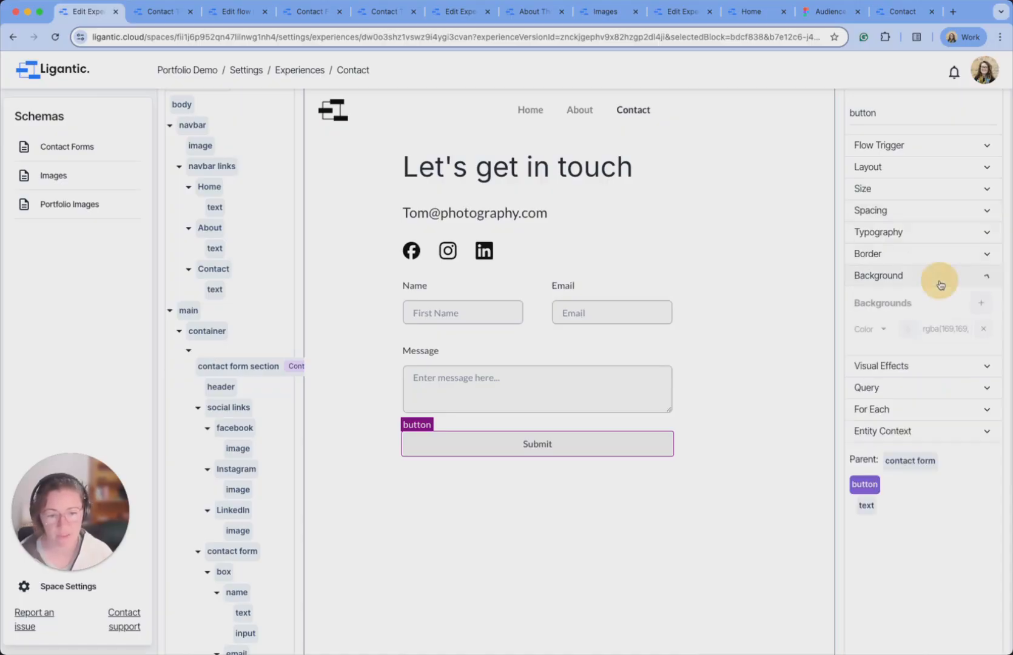
{"action": "left_click", "coordinate": [984, 331]}
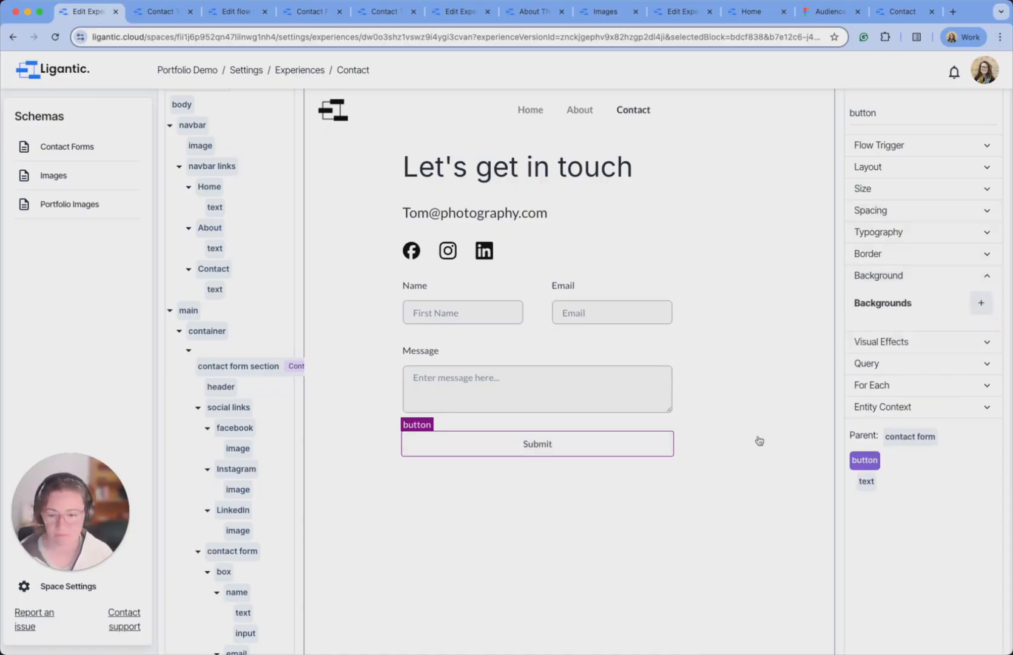
{"action": "left_click", "coordinate": [746, 419]}
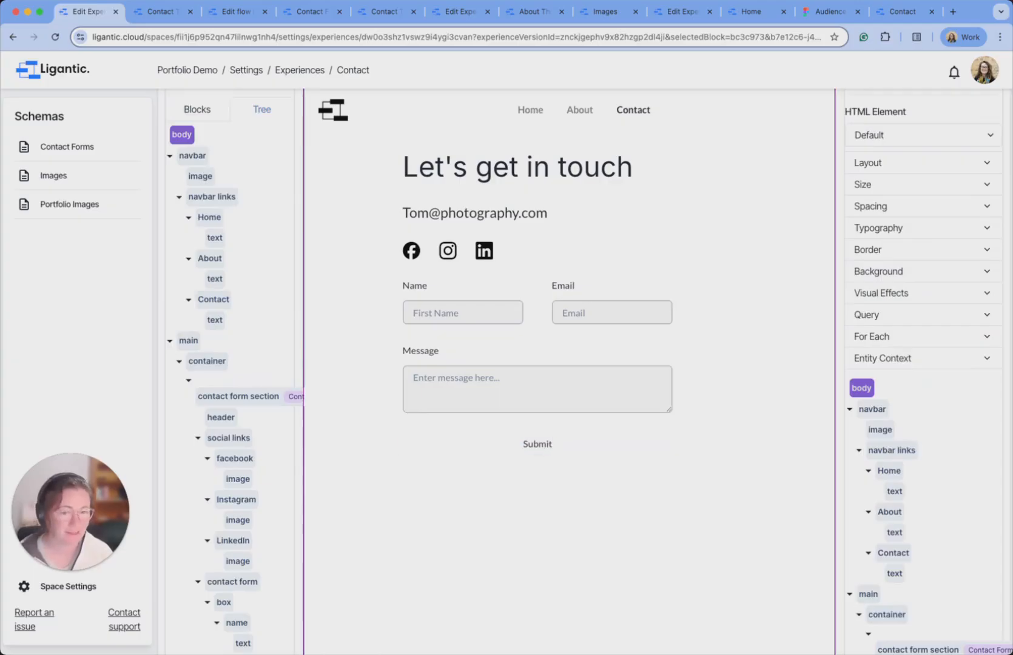
Select the contact form block in the tree and show its layout settings.
{"action": "left_click", "coordinate": [627, 452]}
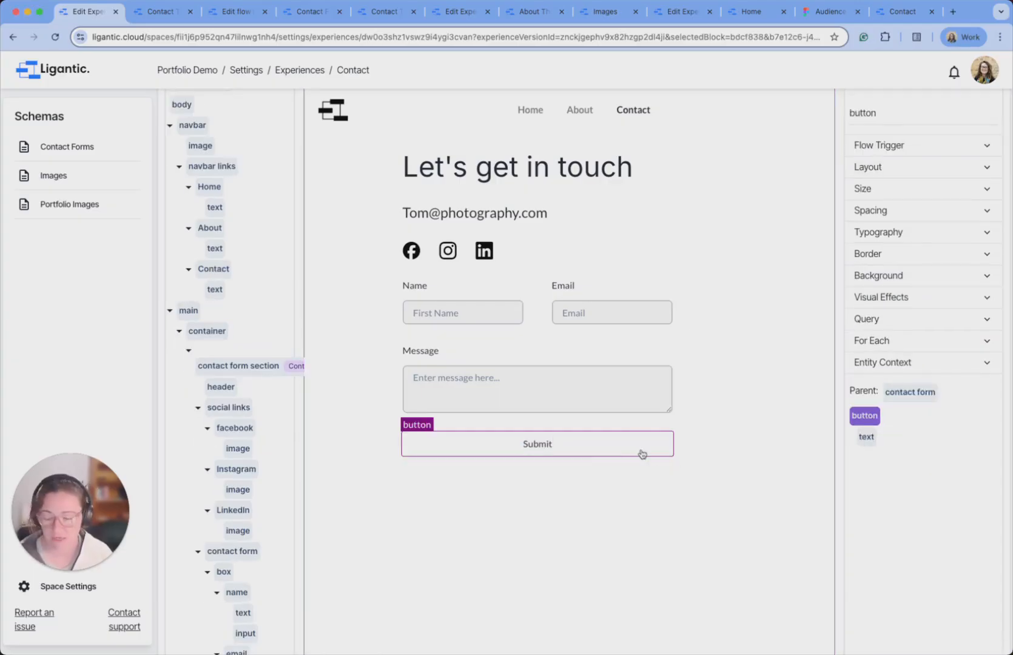
{"action": "scroll", "coordinate": [459, 410], "scroll_direction": "down", "scroll_amount": 1}
{"action": "left_click", "coordinate": [226, 318]}
{"action": "scroll", "coordinate": [217, 376], "scroll_direction": "down", "scroll_amount": 2}
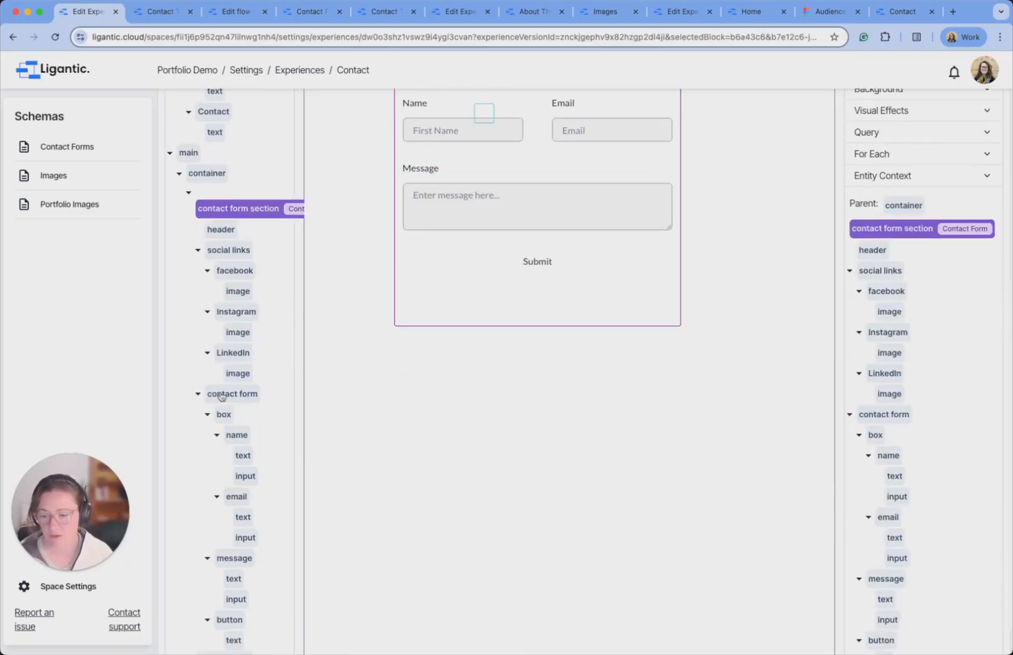
{"action": "left_click", "coordinate": [230, 396]}
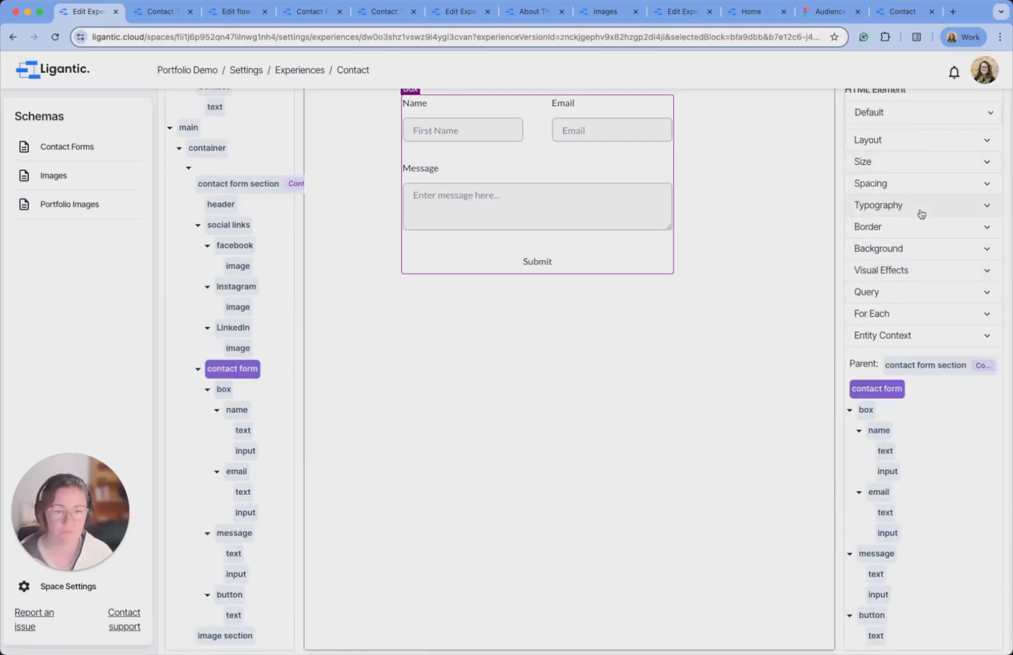
{"action": "left_click", "coordinate": [957, 141]}
Set the contact form's Layout Align to start, then select the message group.
{"action": "scroll", "coordinate": [928, 151], "scroll_direction": "up", "scroll_amount": 2}
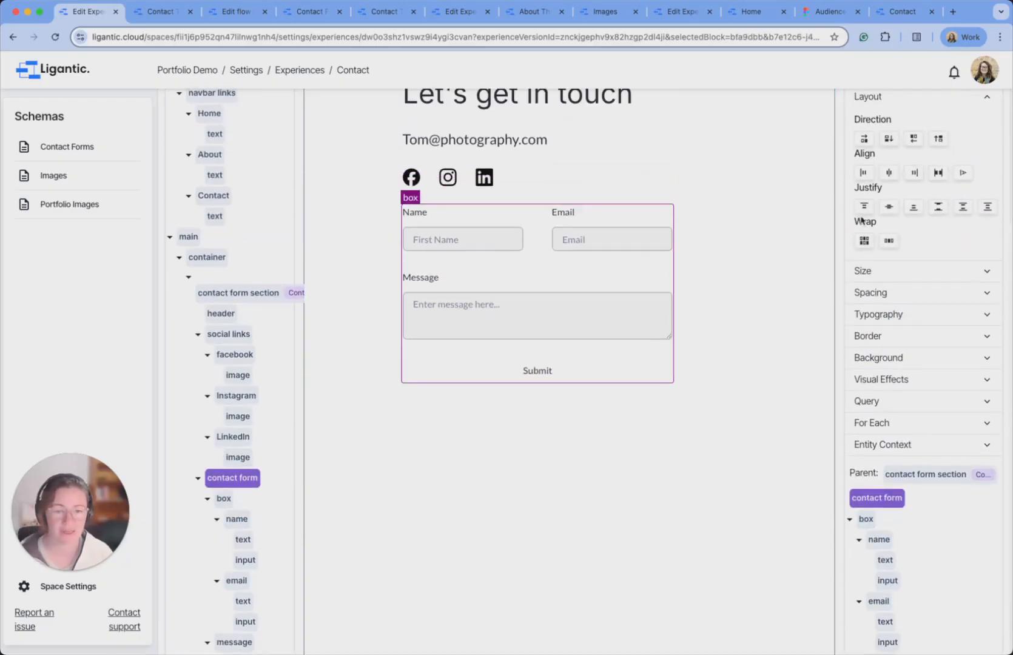
{"action": "left_click", "coordinate": [864, 174]}
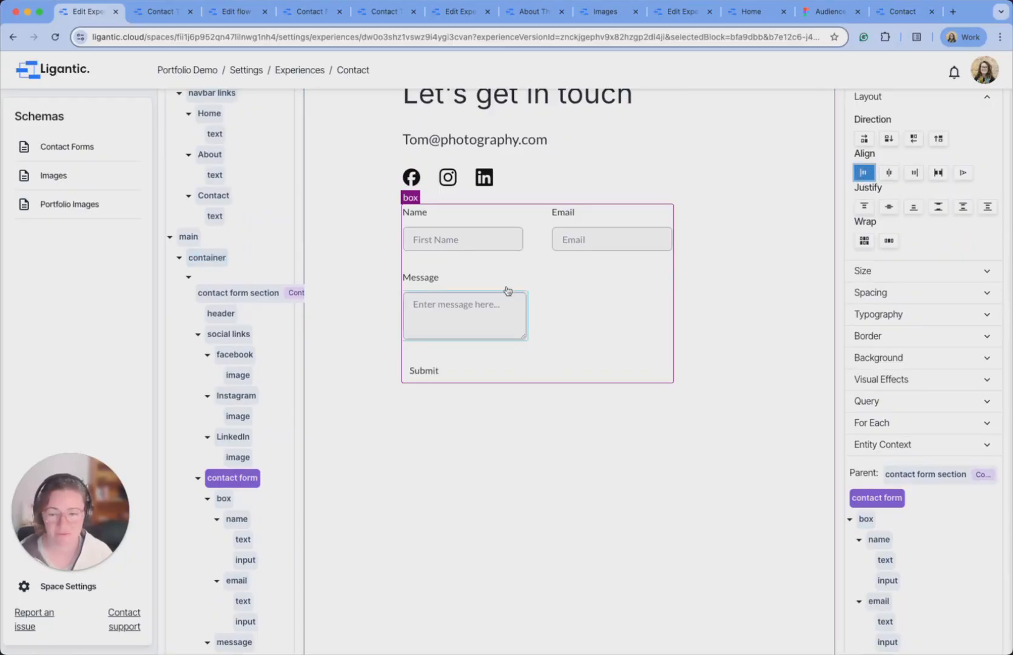
{"action": "scroll", "coordinate": [261, 503], "scroll_direction": "down", "scroll_amount": 2}
{"action": "left_click", "coordinate": [231, 562]}
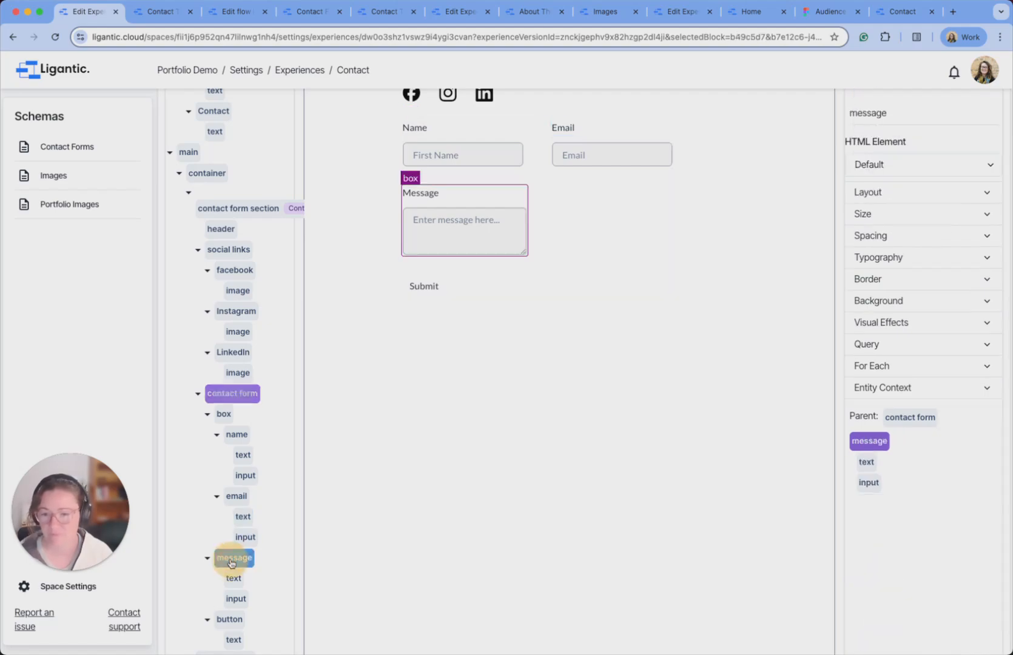
Set the message group's Size Width to 100%.
{"action": "left_click", "coordinate": [945, 233]}
{"action": "left_click", "coordinate": [934, 237]}
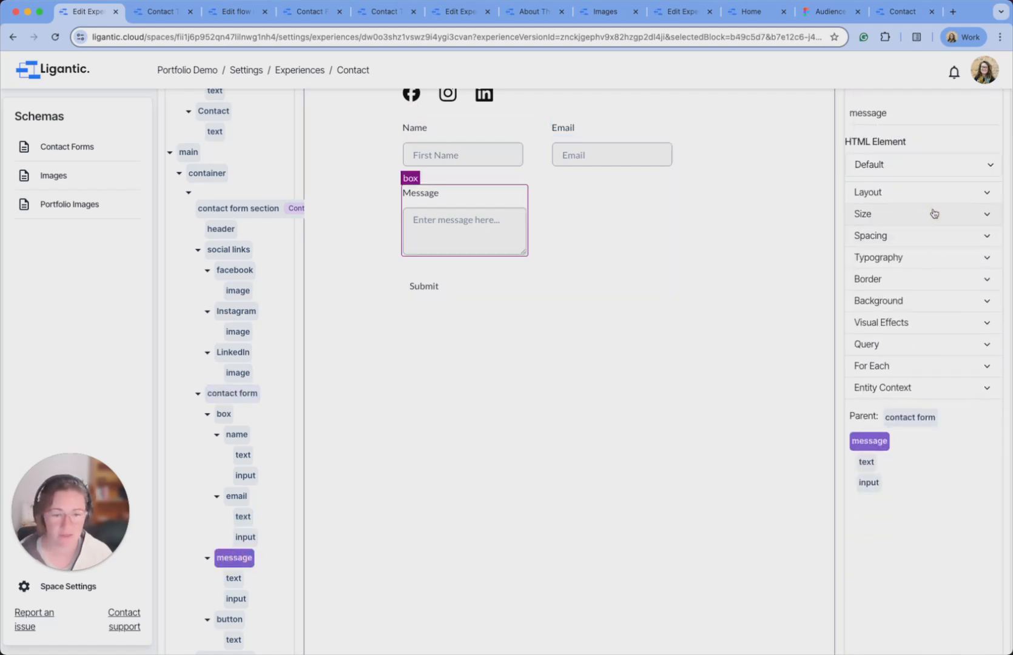
{"action": "left_click", "coordinate": [935, 215]}
{"action": "left_click", "coordinate": [880, 206]}
{"action": "type", "text": "100"}
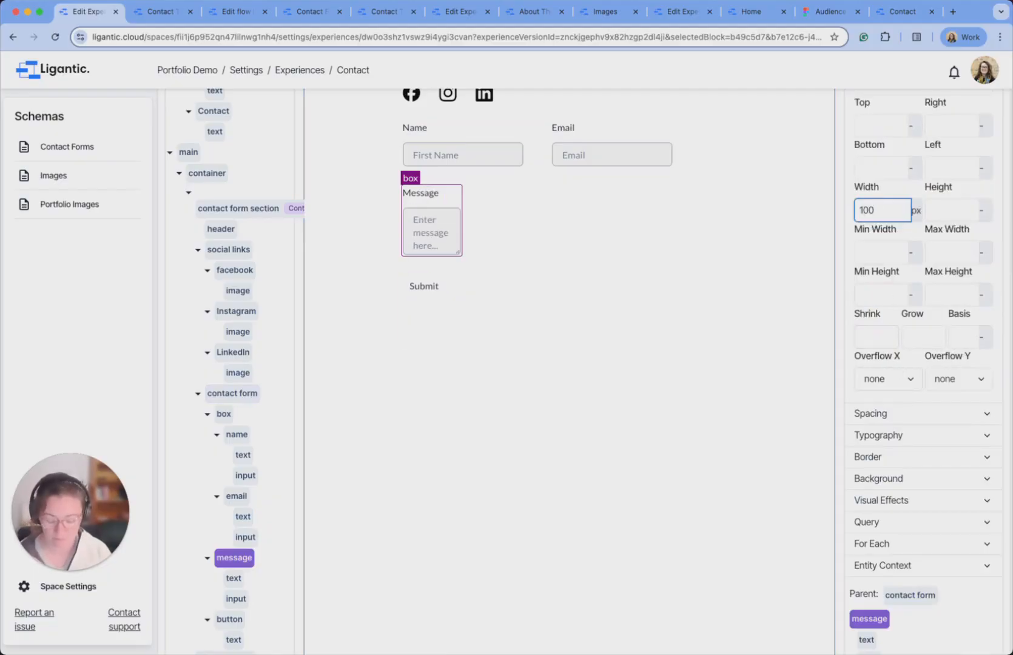
{"action": "left_click", "coordinate": [916, 211]}
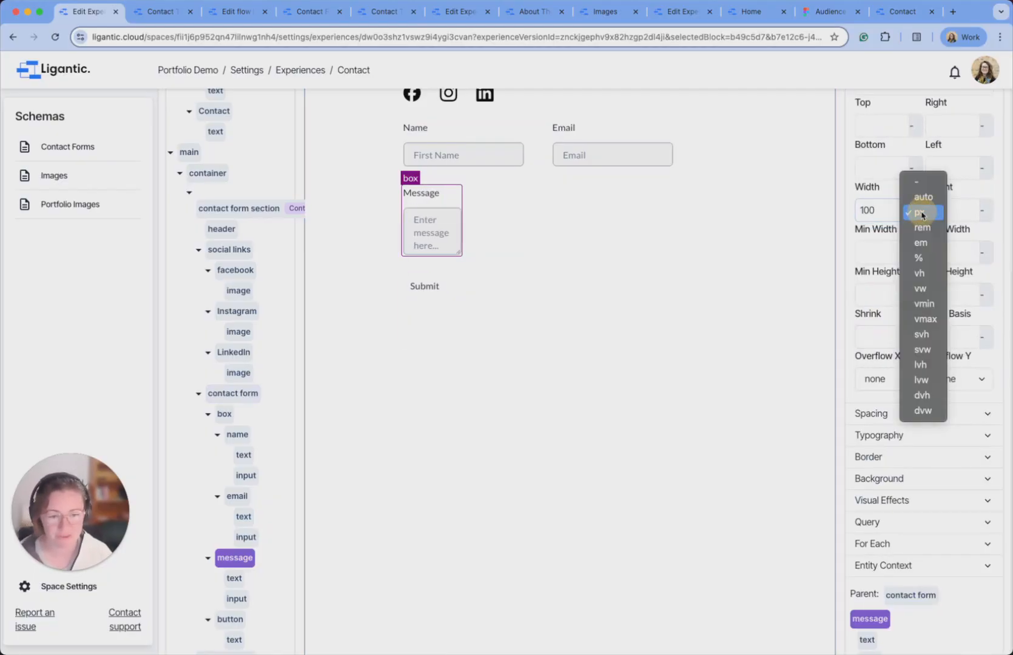
{"action": "left_click", "coordinate": [920, 258]}
Collapse the contact form section in the tree and select the image section.
{"action": "left_click", "coordinate": [701, 357]}
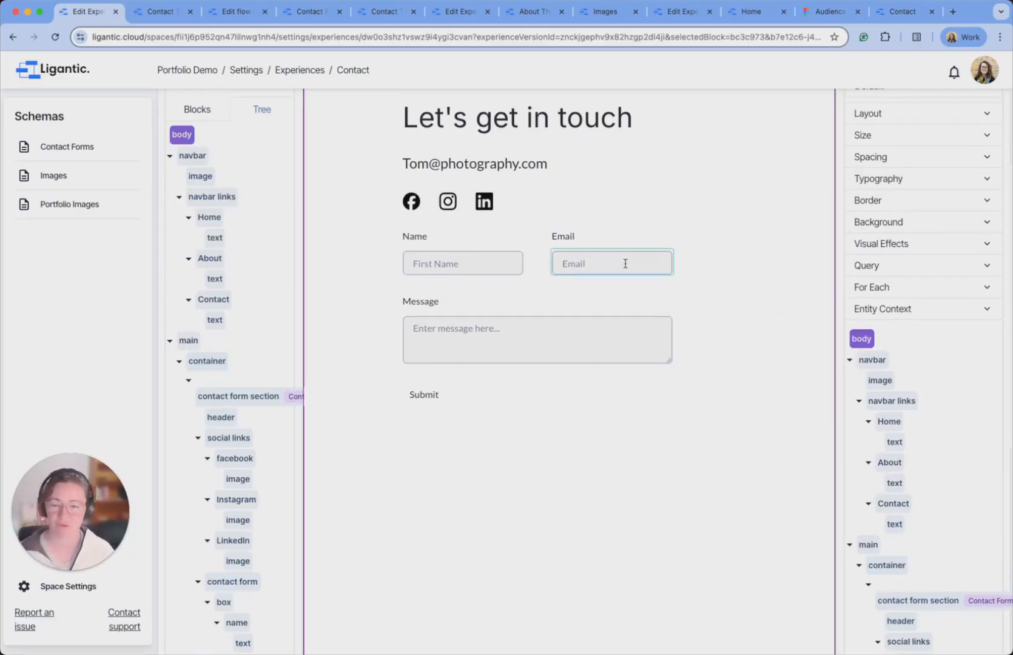
{"action": "scroll", "coordinate": [625, 262], "scroll_direction": "up", "scroll_amount": 5}
{"action": "scroll", "coordinate": [715, 249], "scroll_direction": "down", "scroll_amount": 1}
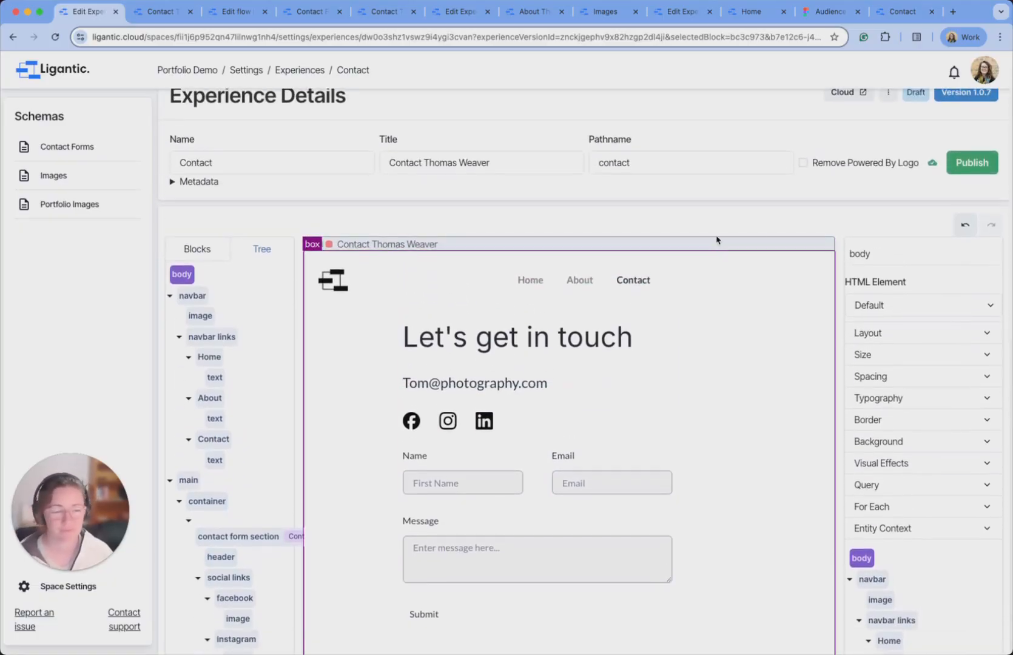
{"action": "scroll", "coordinate": [789, 231], "scroll_direction": "down", "scroll_amount": 4}
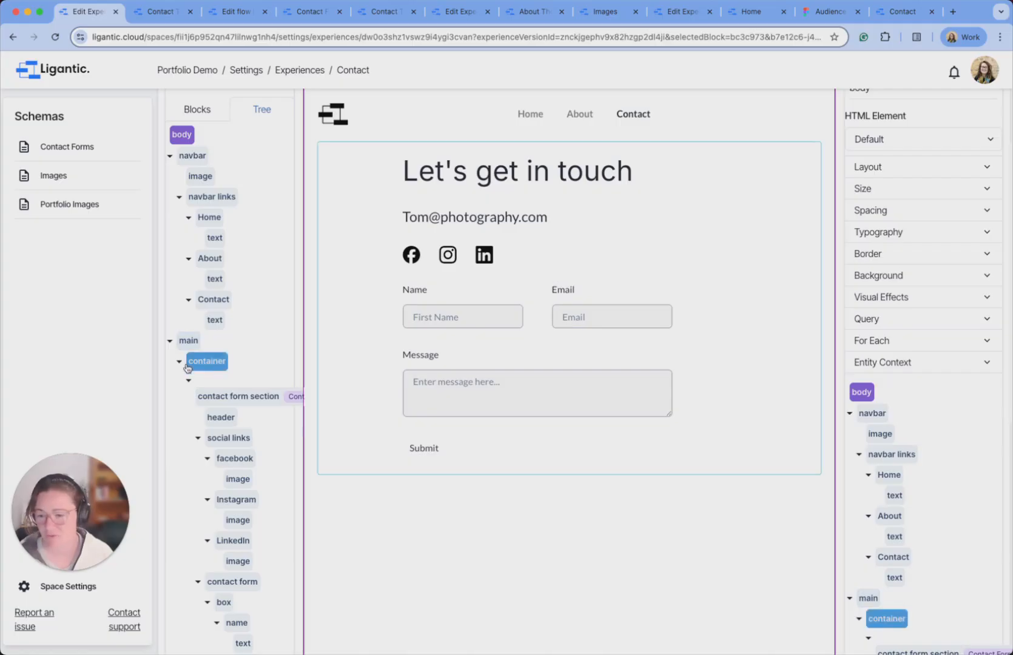
{"action": "left_click", "coordinate": [191, 384]}
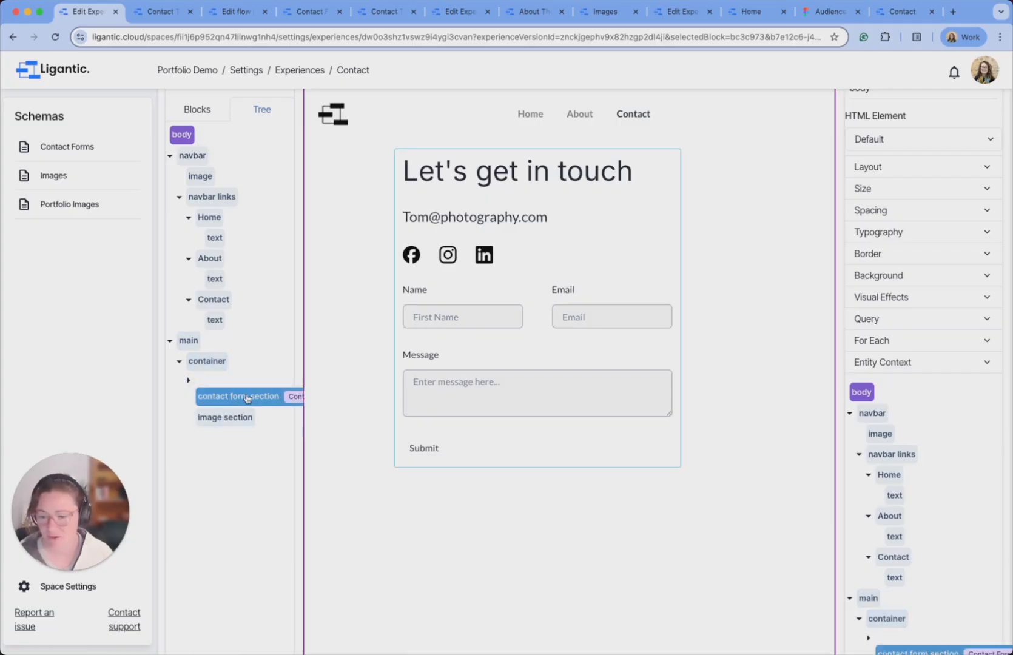
{"action": "left_click", "coordinate": [231, 423]}
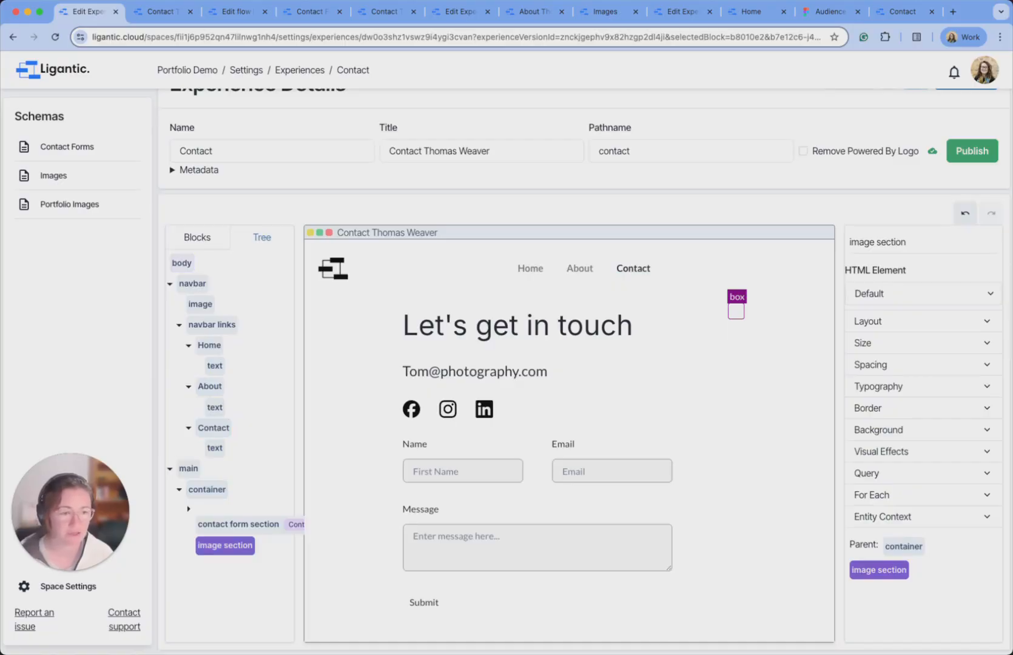
Add an Image block and move it into the image section.
{"action": "left_click", "coordinate": [197, 238]}
{"action": "left_click_drag", "start_coordinate": [228, 377], "coordinate": [728, 329]}
{"action": "left_click", "coordinate": [261, 213]}
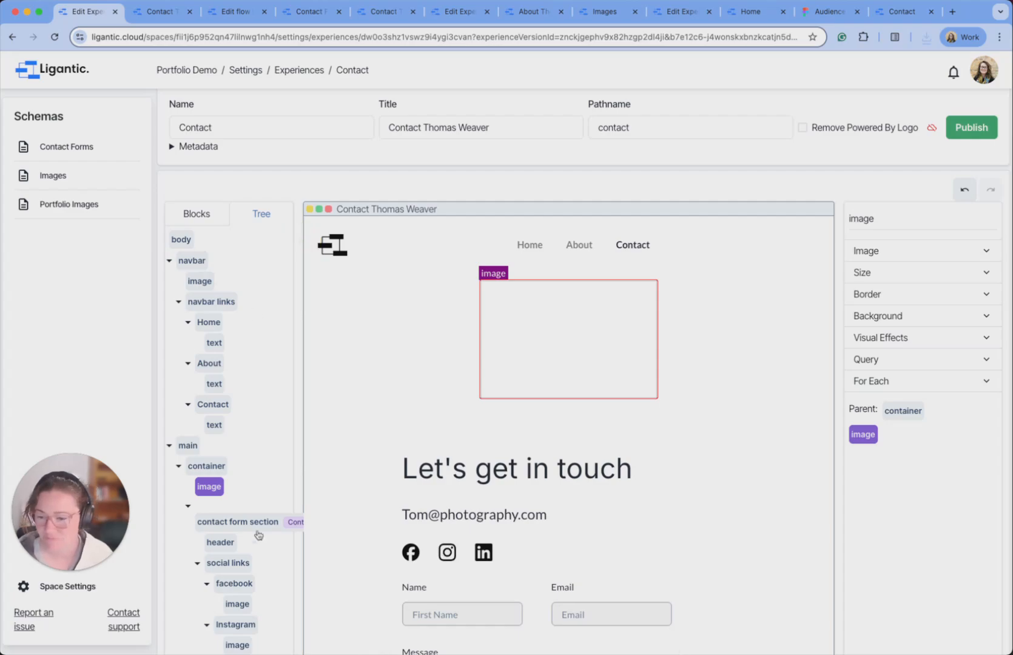
{"action": "scroll", "coordinate": [255, 547], "scroll_direction": "down", "scroll_amount": 5}
{"action": "left_click_drag", "start_coordinate": [207, 216], "coordinate": [220, 622]}
Set the image source to the Image schema entity Beach.
{"action": "left_click", "coordinate": [920, 148]}
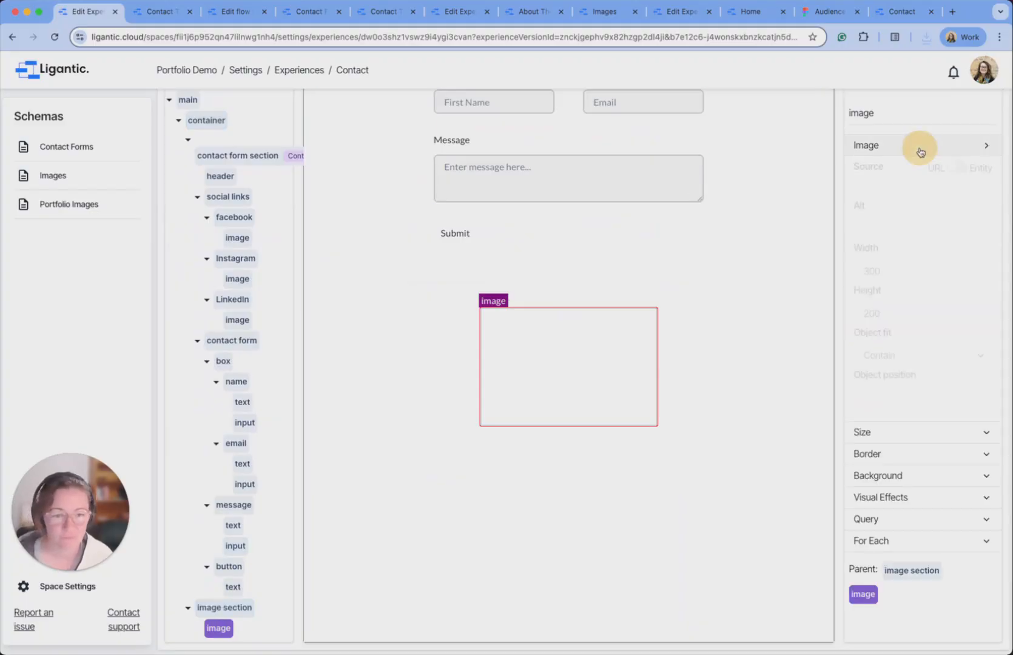
{"action": "left_click", "coordinate": [956, 169]}
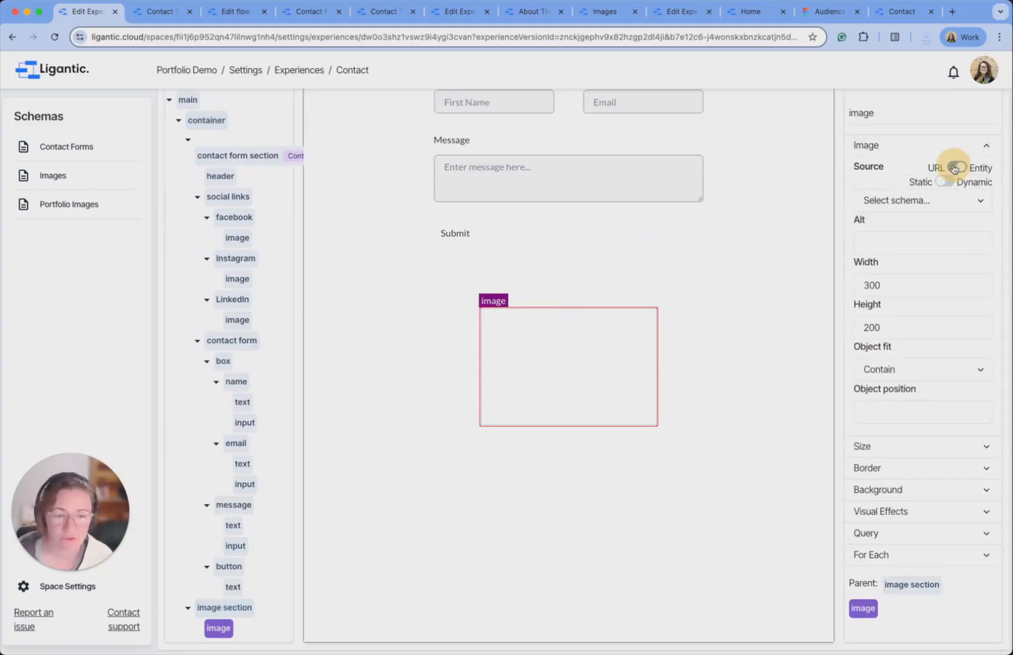
{"action": "left_click", "coordinate": [941, 206]}
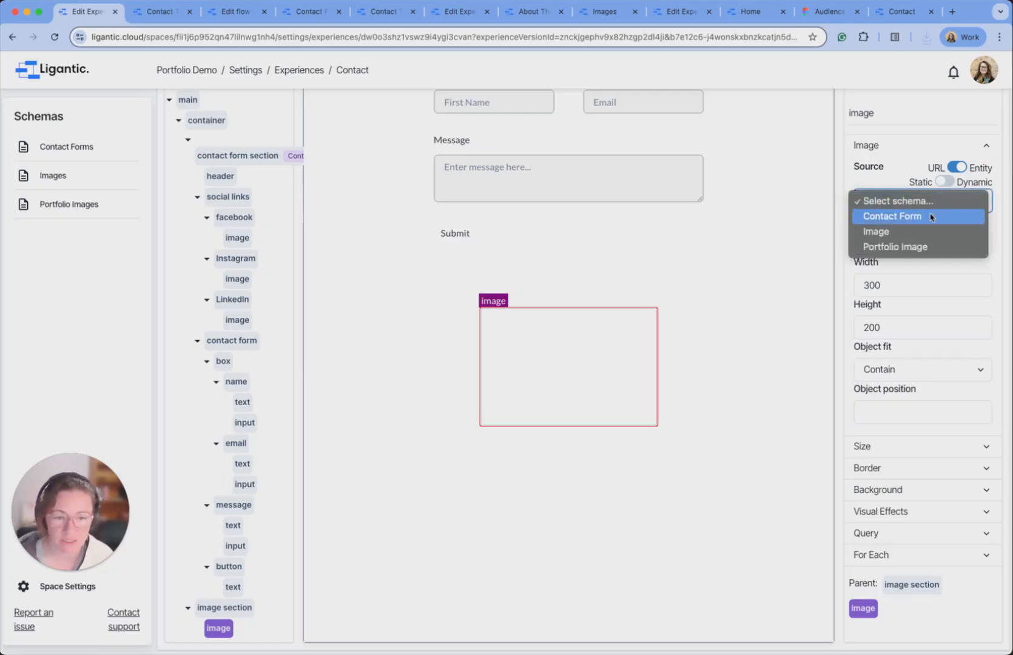
{"action": "left_click", "coordinate": [914, 231]}
{"action": "left_click", "coordinate": [913, 222]}
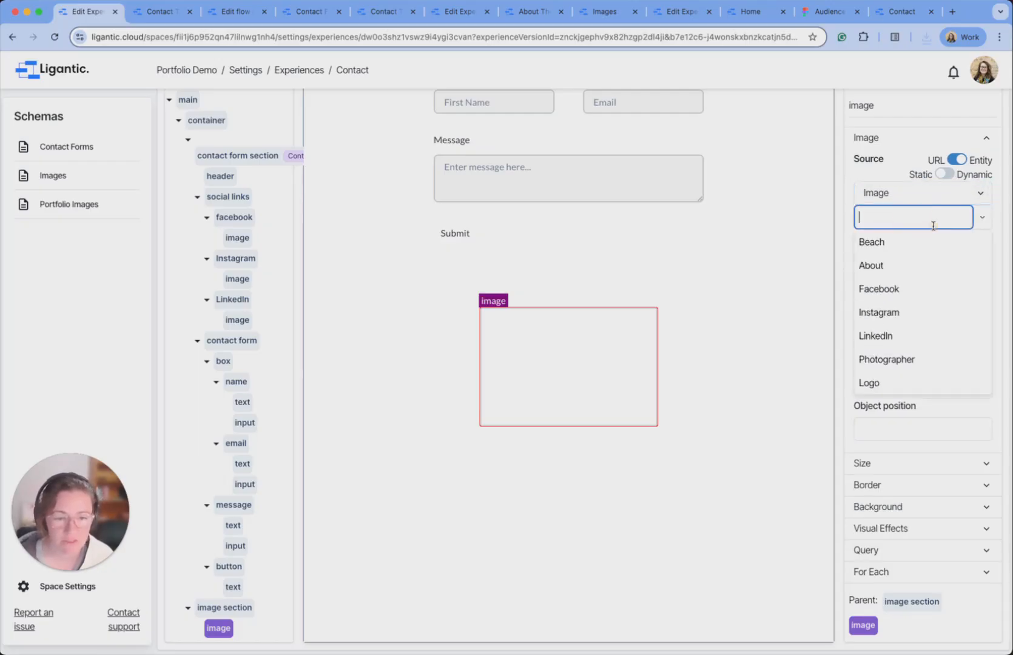
{"action": "left_click", "coordinate": [939, 241]}
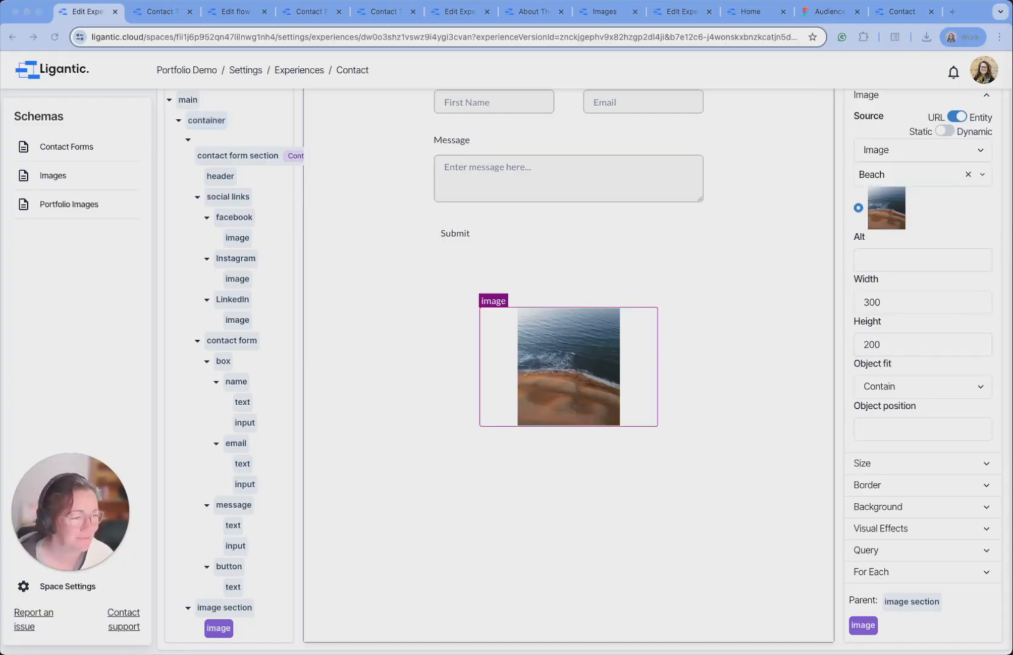
Size the image to 585 by 669 with Object fit Cover.
{"action": "left_click", "coordinate": [897, 302]}
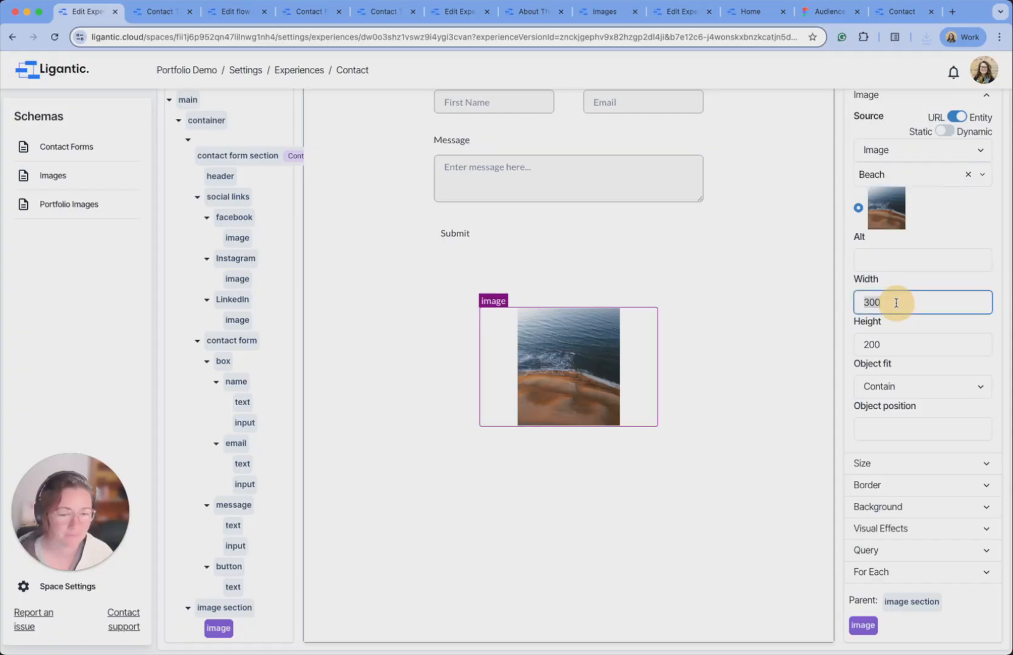
{"action": "double_click", "coordinate": [897, 302]}
{"action": "type", "text": "585"}
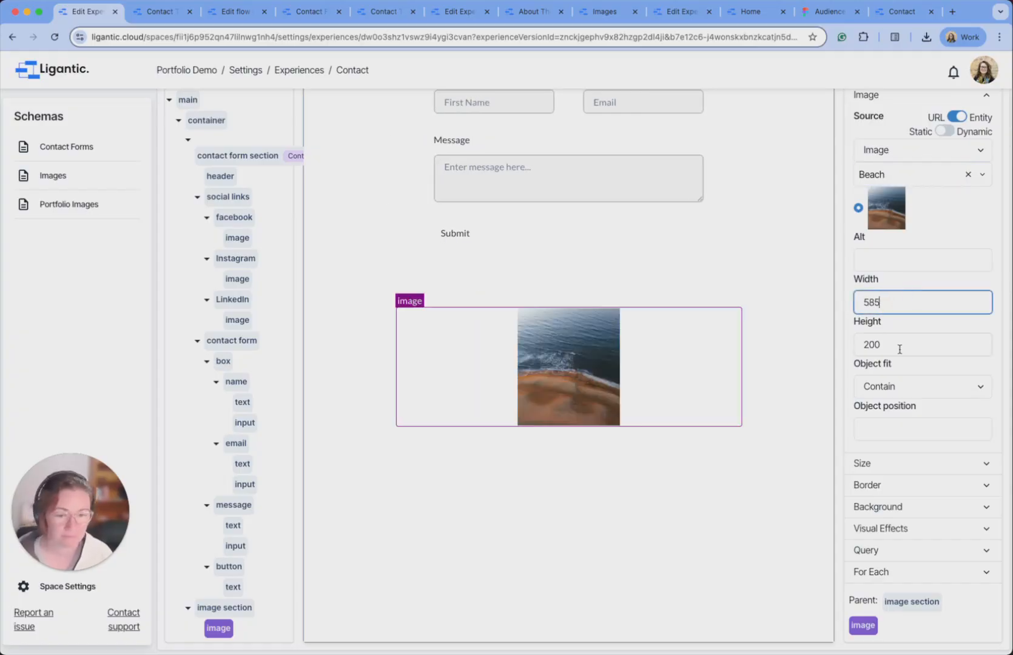
{"action": "key", "text": "Tab"}
{"action": "type", "text": "669"}
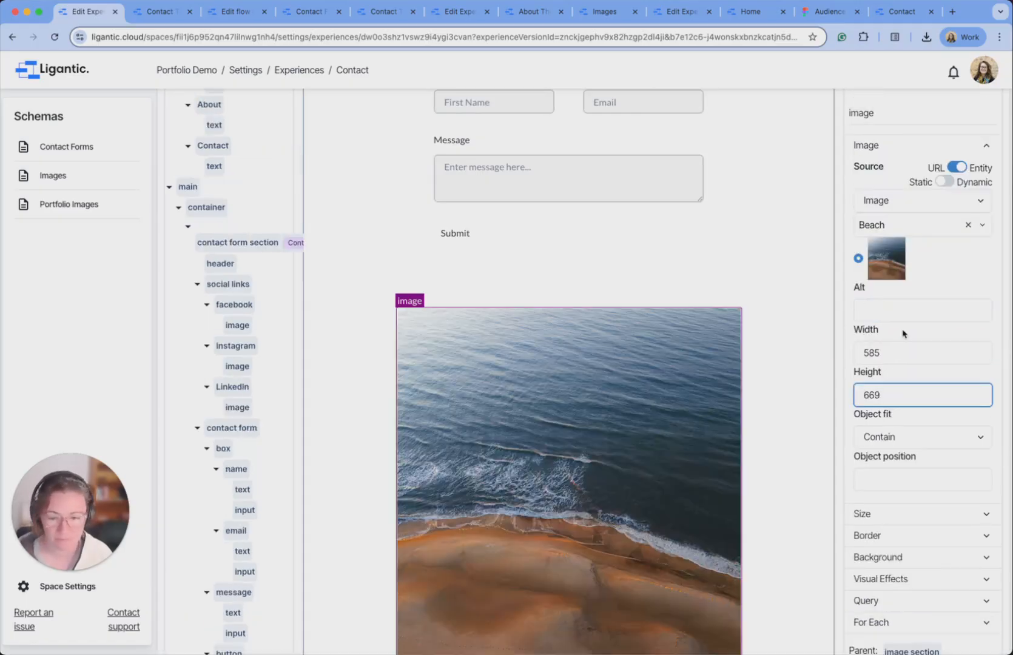
{"action": "scroll", "coordinate": [734, 350], "scroll_direction": "down", "scroll_amount": 1}
{"action": "left_click", "coordinate": [954, 402]}
{"action": "left_click", "coordinate": [918, 415]}
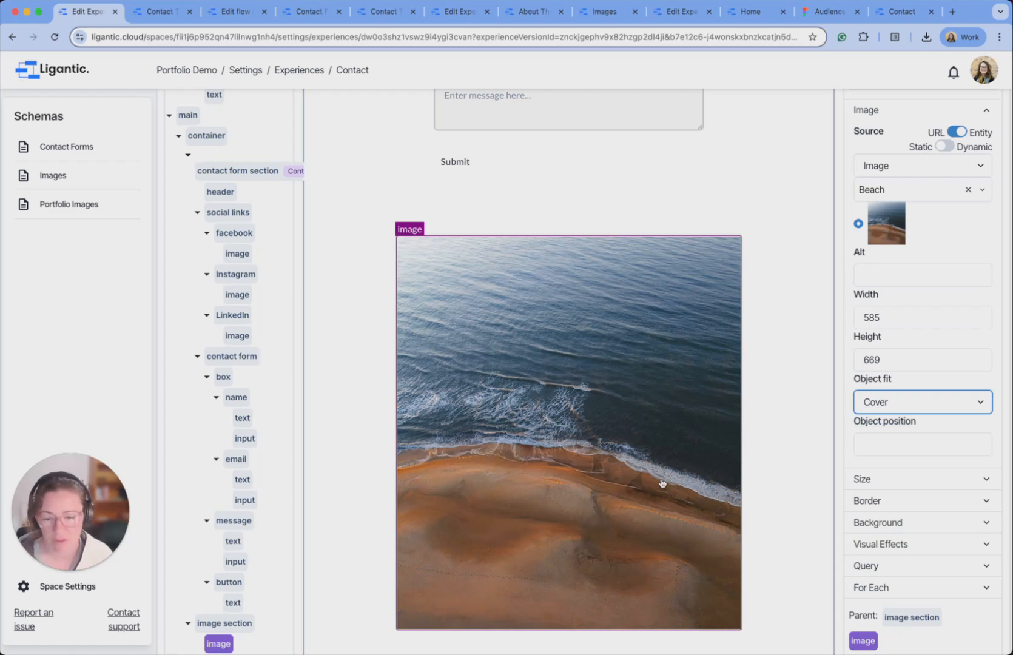
Publish the updated Contact page.
{"action": "scroll", "coordinate": [857, 301], "scroll_direction": "up", "scroll_amount": 6}
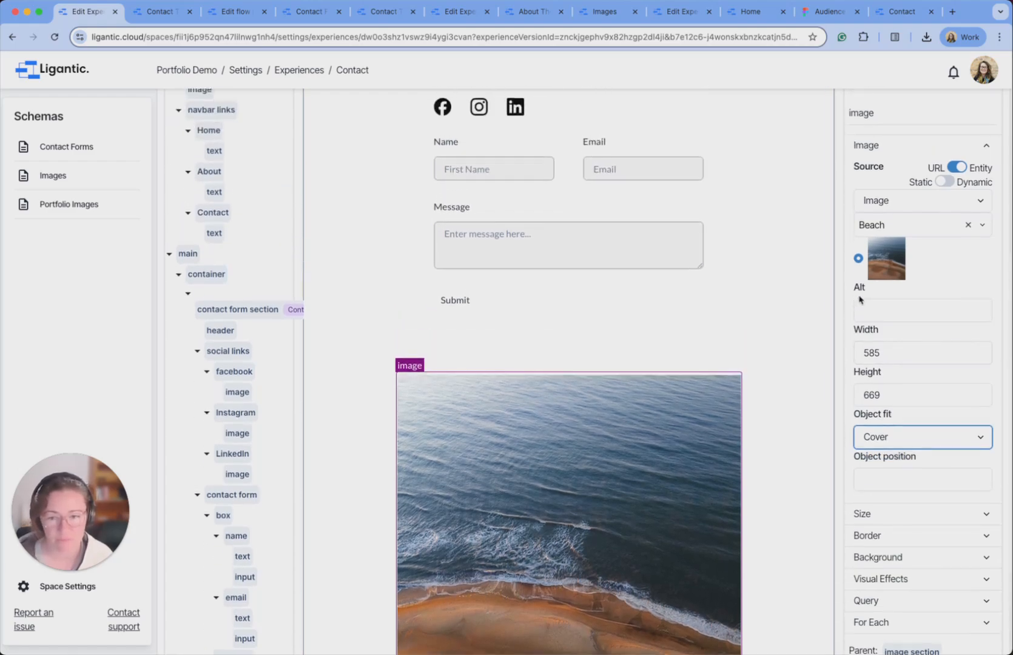
{"action": "scroll", "coordinate": [886, 266], "scroll_direction": "down", "scroll_amount": 6}
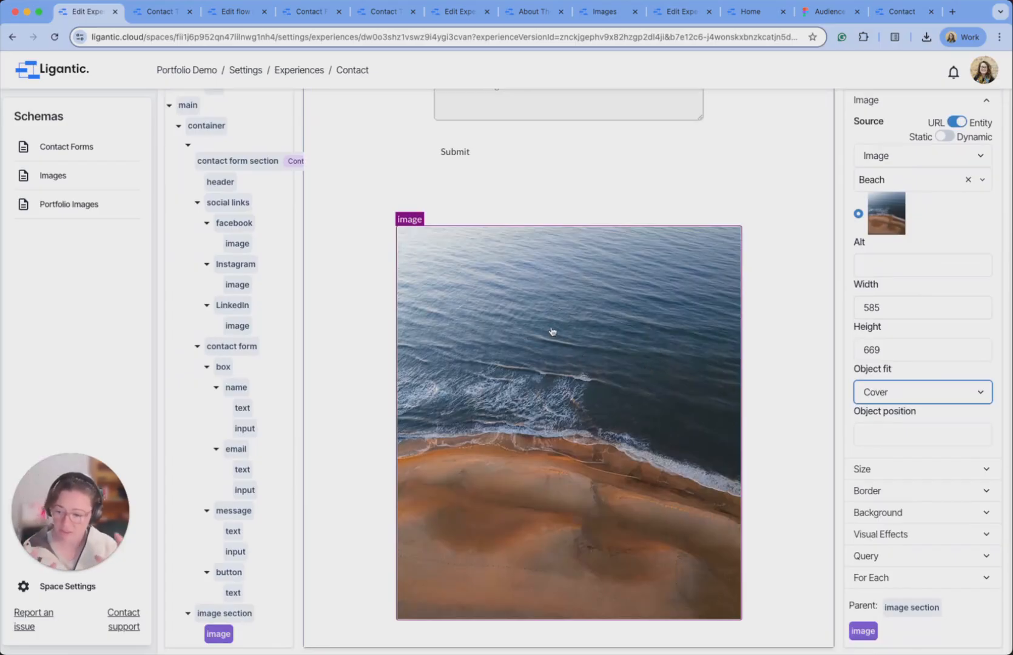
{"action": "scroll", "coordinate": [949, 349], "scroll_direction": "up", "scroll_amount": 6}
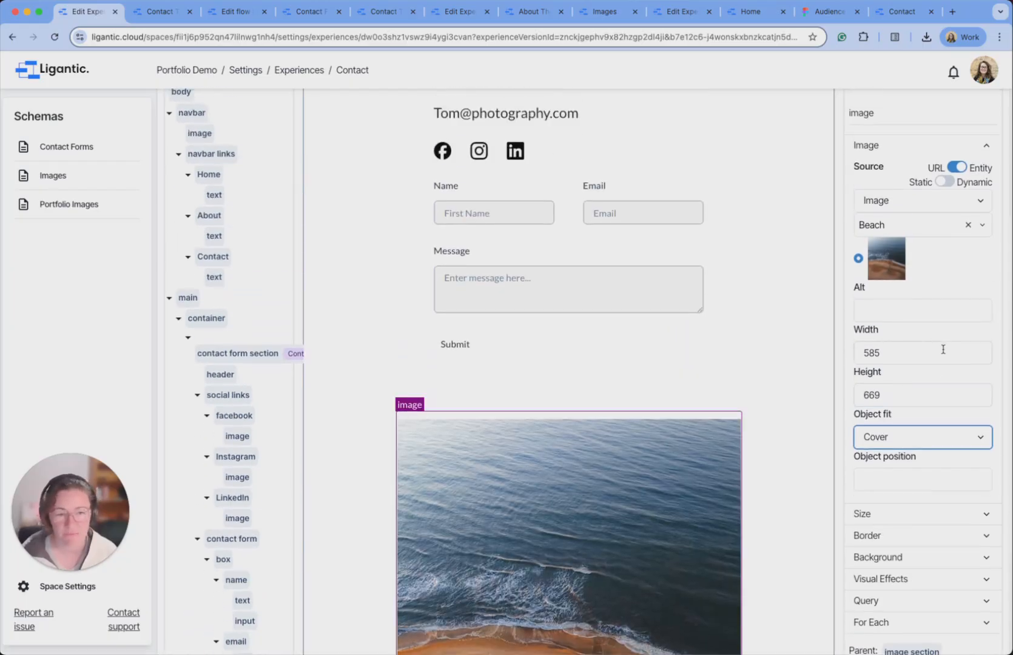
{"action": "scroll", "coordinate": [975, 193], "scroll_direction": "up", "scroll_amount": 2}
{"action": "left_click", "coordinate": [975, 193]}
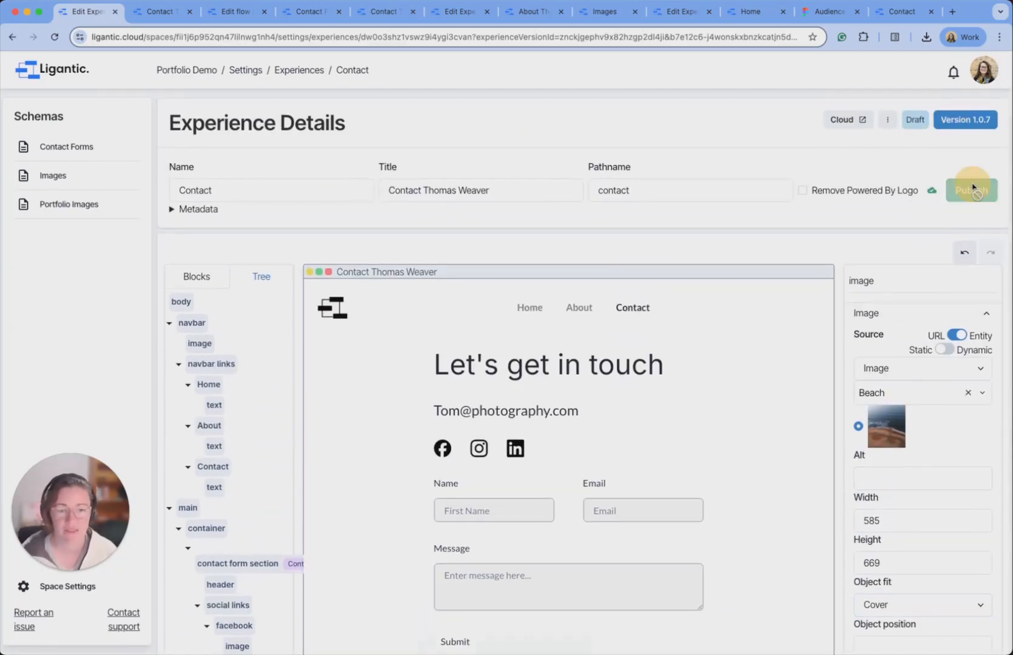
{"action": "left_click", "coordinate": [151, 11]}
Reload the live Contact page and enter a test name and e-mail address.
{"action": "left_click", "coordinate": [54, 36]}
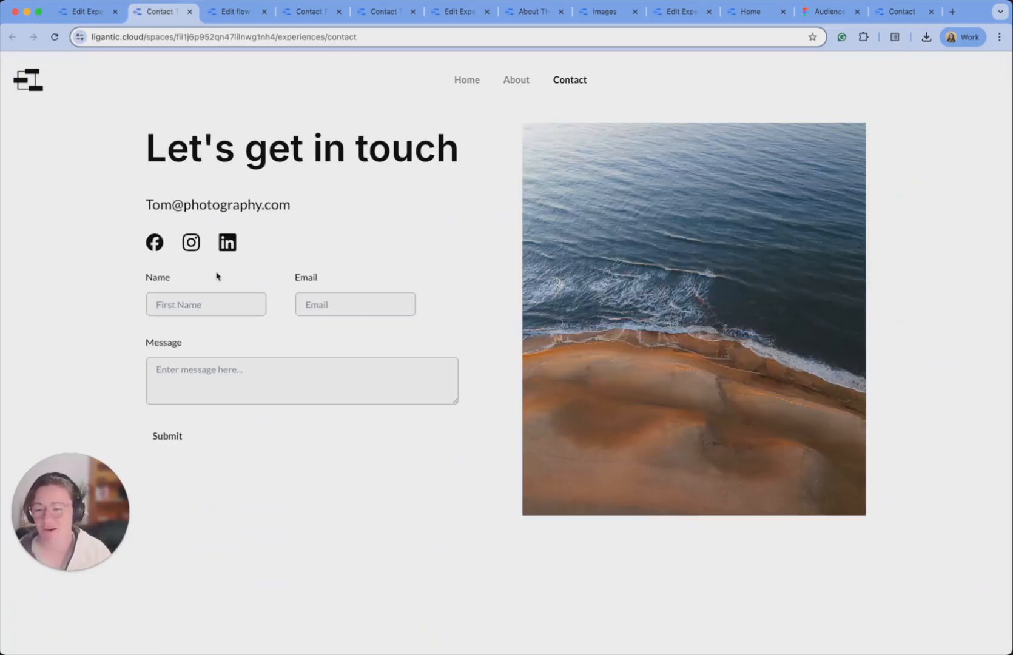
{"action": "left_click", "coordinate": [217, 307]}
{"action": "type", "text": "Stef"}
{"action": "key", "text": "Tab"}
{"action": "type", "text": "C"}
{"action": "key", "text": "BackSpace"}
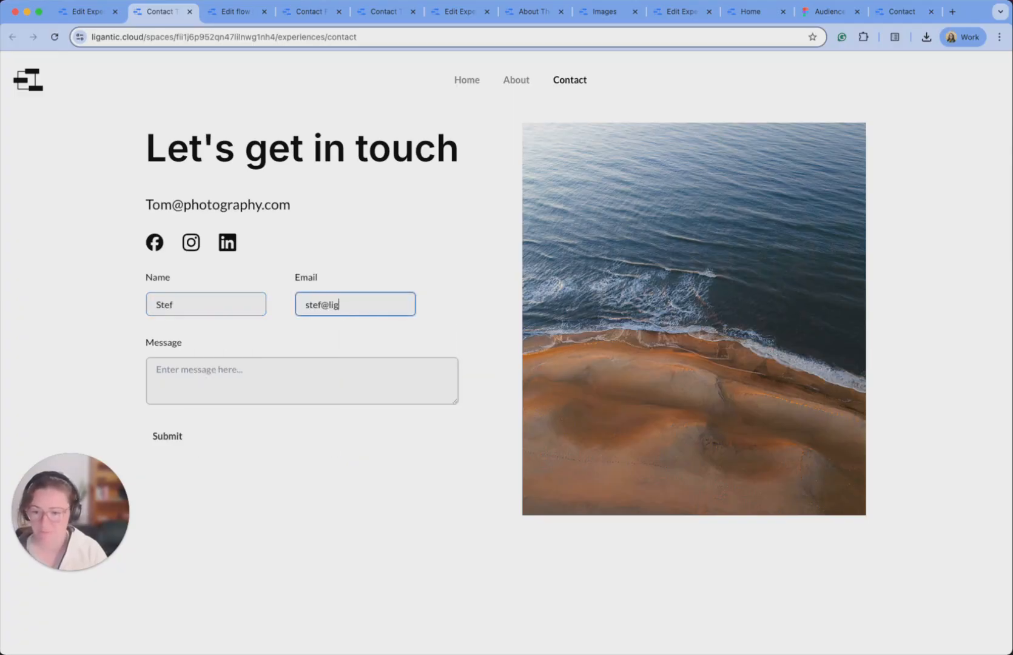
{"action": "key", "text": "Tab"}
Enter the message 'This is the final test!', submit it, and return to the editor.
{"action": "type", "text": "This is"}
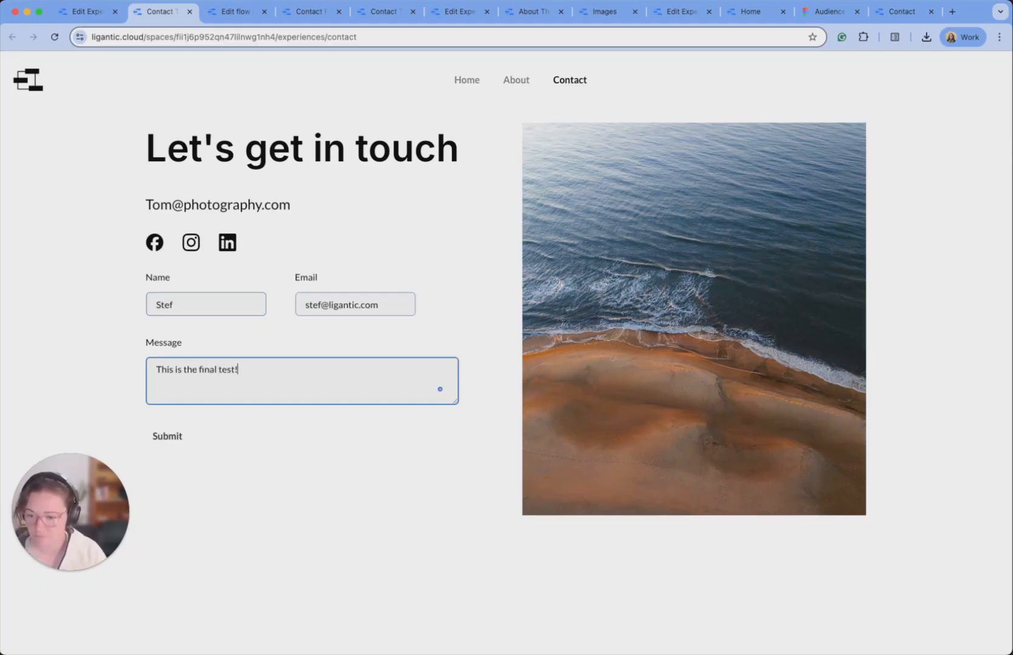
{"action": "left_click", "coordinate": [162, 439]}
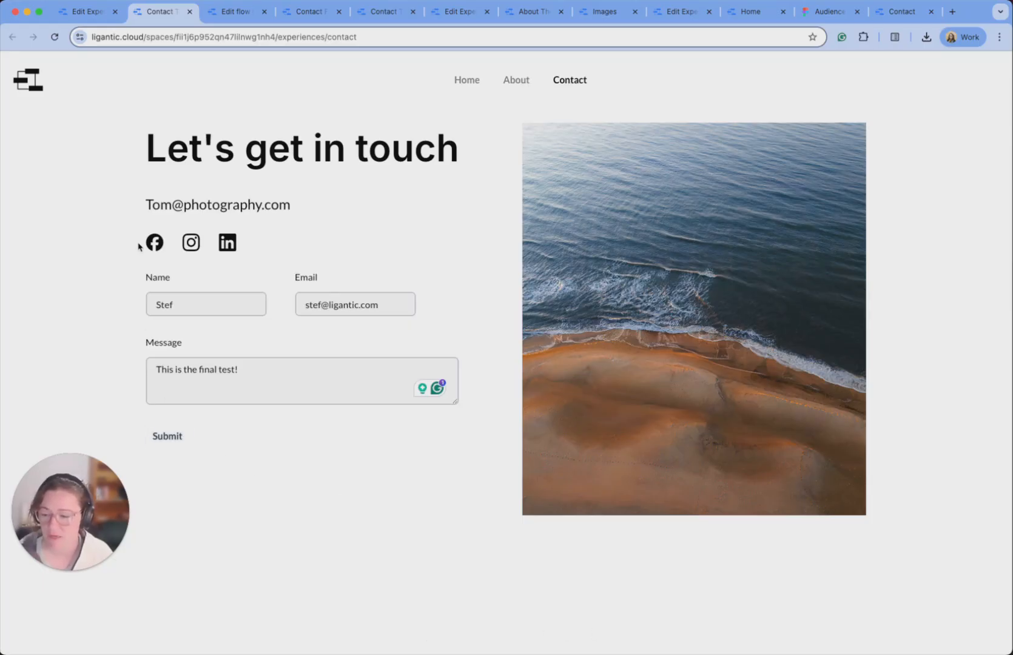
{"action": "left_click", "coordinate": [78, 12]}
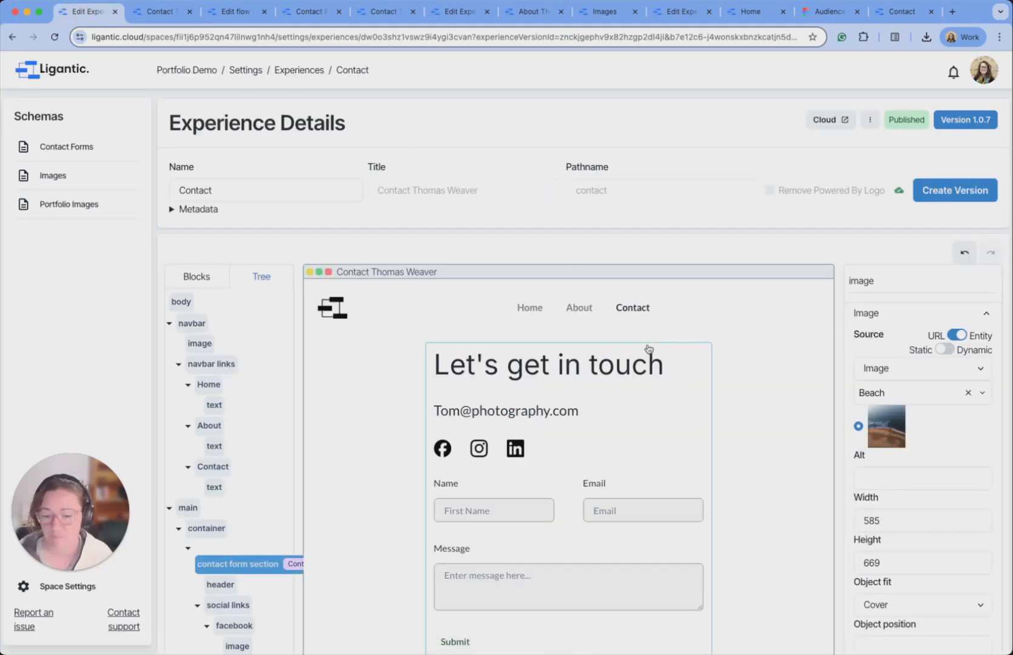
Turn on the Submit button's loading state and change its loading label to 'Submitting...'.
{"action": "scroll", "coordinate": [645, 347], "scroll_direction": "down", "scroll_amount": 2}
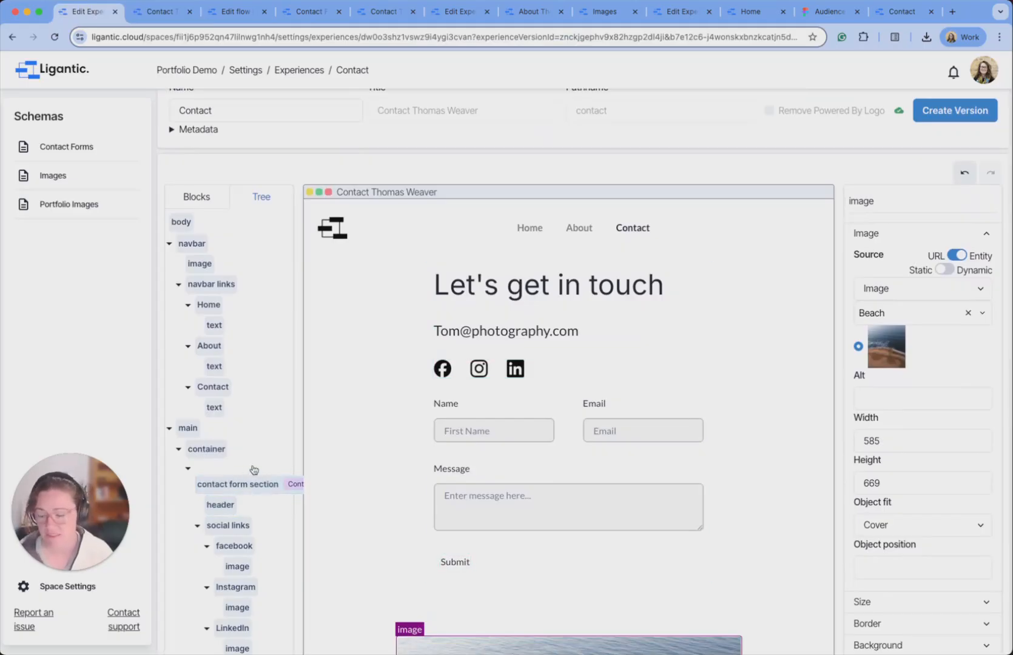
{"action": "scroll", "coordinate": [311, 471], "scroll_direction": "down", "scroll_amount": 2}
{"action": "scroll", "coordinate": [311, 470], "scroll_direction": "down", "scroll_amount": 1}
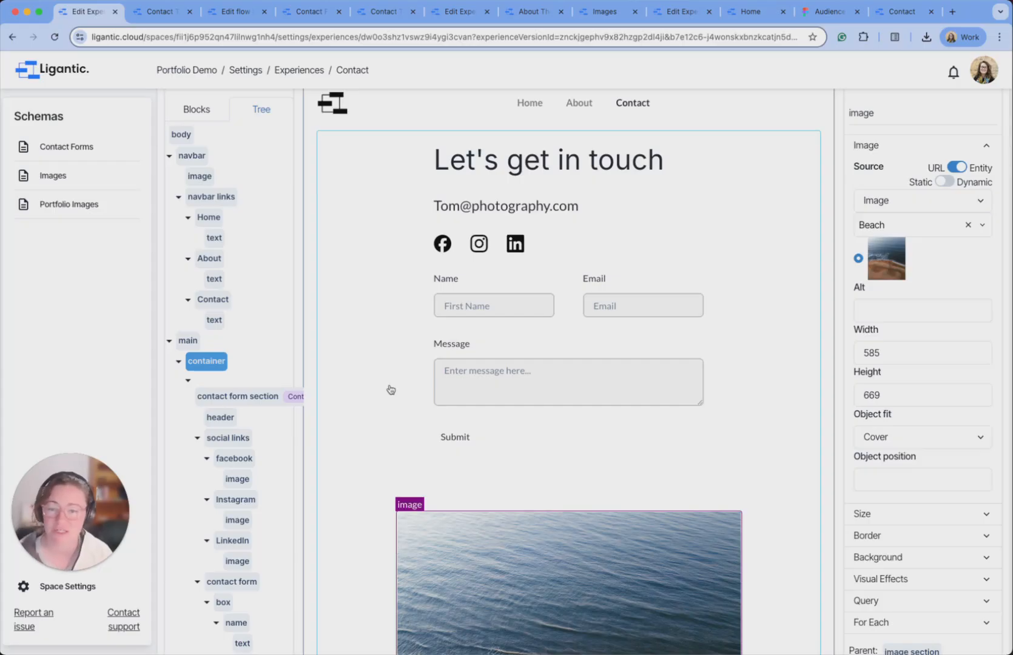
{"action": "left_click", "coordinate": [474, 441]}
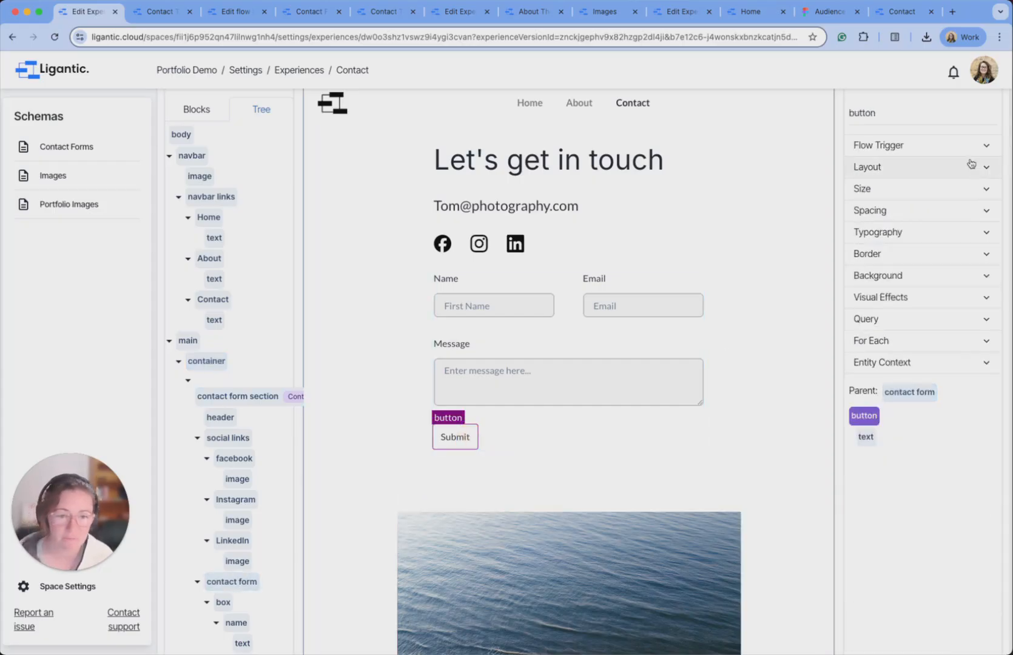
{"action": "left_click", "coordinate": [971, 153]}
{"action": "left_click", "coordinate": [982, 305]}
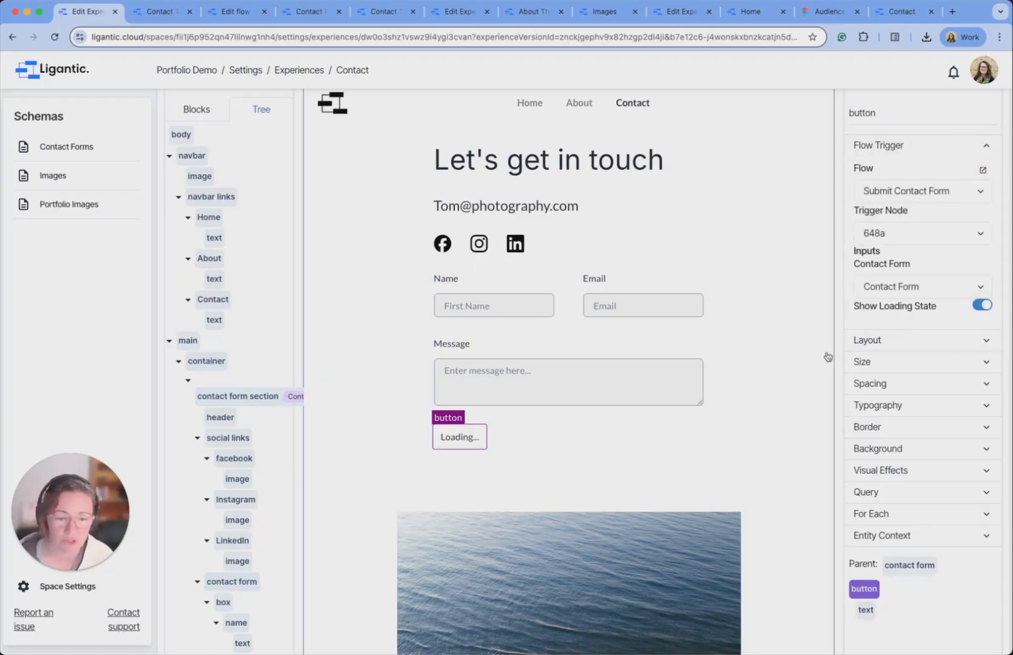
{"action": "left_click", "coordinate": [449, 442]}
{"action": "left_click", "coordinate": [451, 441]}
{"action": "key", "text": "Left"}
{"action": "key", "text": "Left"}
{"action": "key", "text": "shift+Right"}
{"action": "key", "text": "shift+Right"}
{"action": "key", "text": "shift+Right"}
{"action": "key", "text": "shift+Right"}
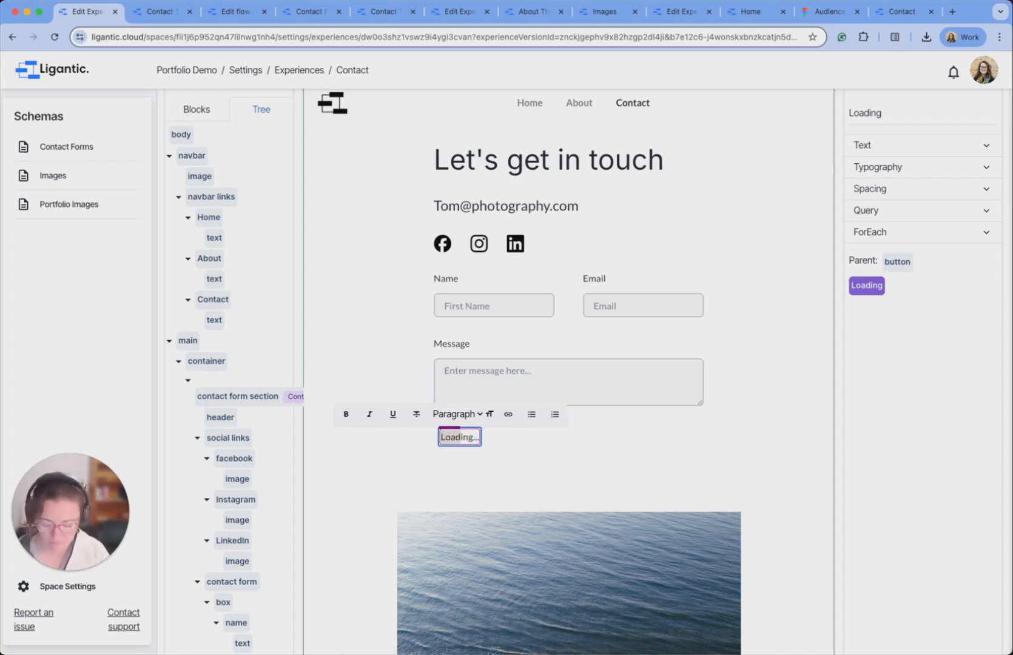
{"action": "type", "text": "Submitting"}
{"action": "left_click", "coordinate": [651, 452]}
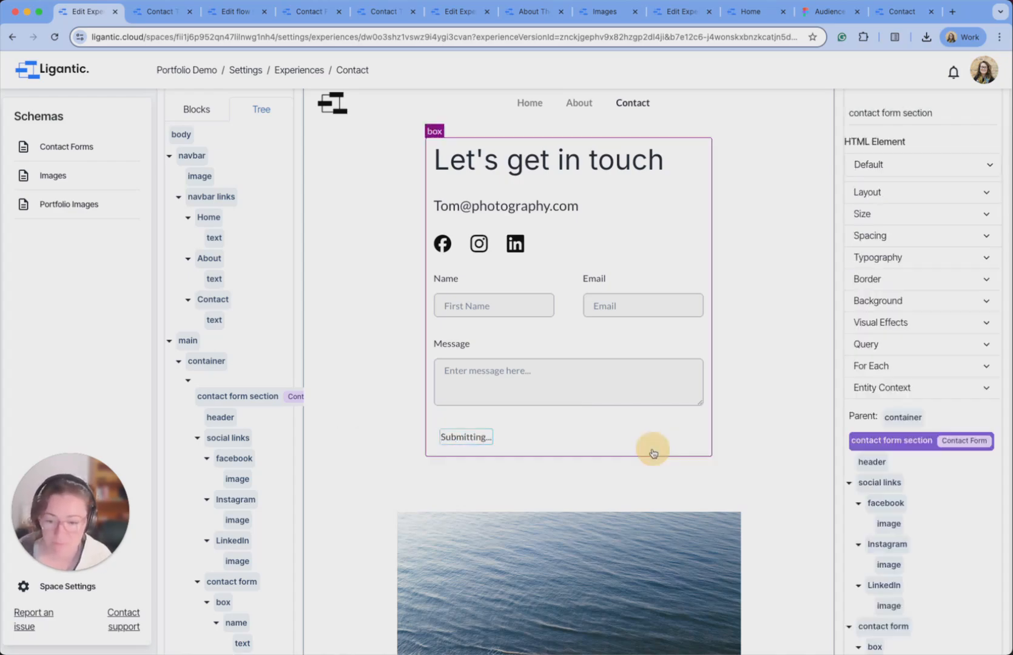
Publish the updated Contact page as version 1.0.8.
{"action": "scroll", "coordinate": [405, 364], "scroll_direction": "down", "scroll_amount": 5}
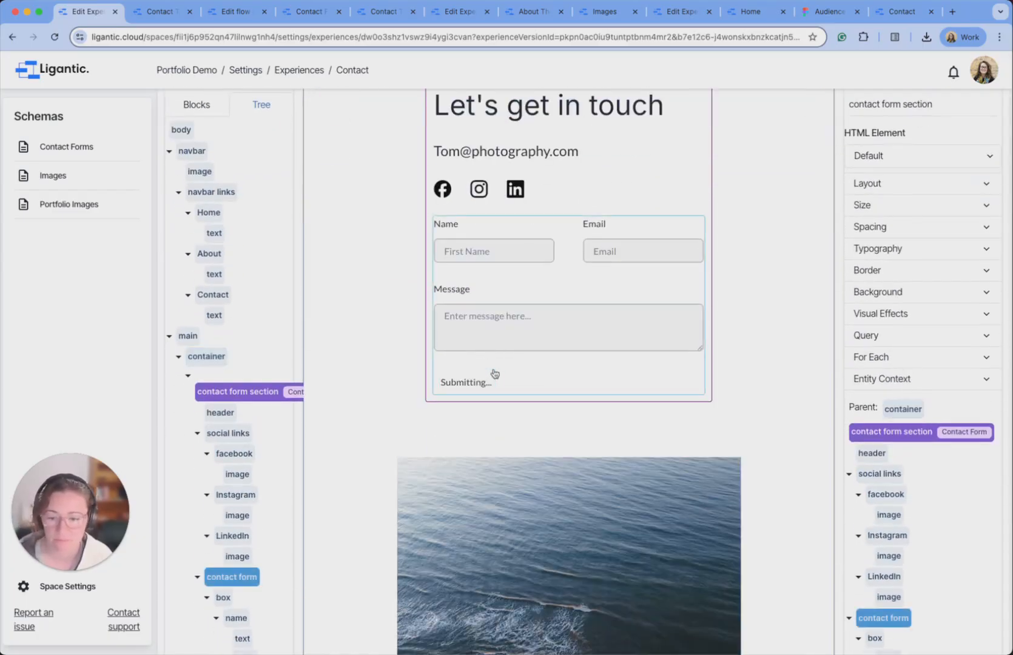
{"action": "scroll", "coordinate": [666, 357], "scroll_direction": "down", "scroll_amount": 1}
{"action": "scroll", "coordinate": [668, 353], "scroll_direction": "down", "scroll_amount": 3}
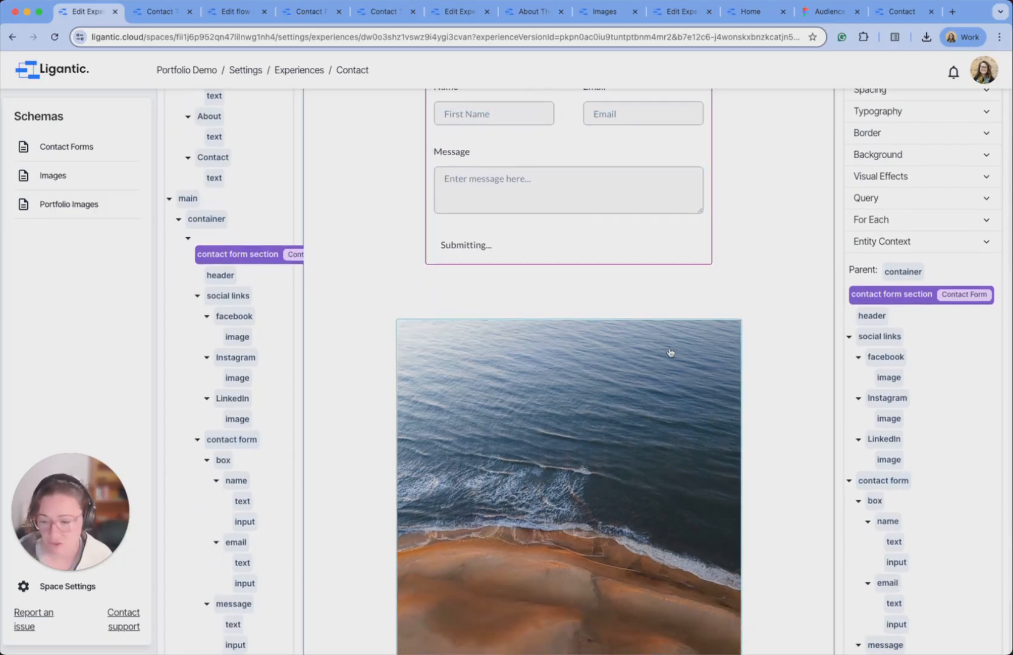
{"action": "scroll", "coordinate": [670, 349], "scroll_direction": "up", "scroll_amount": 3}
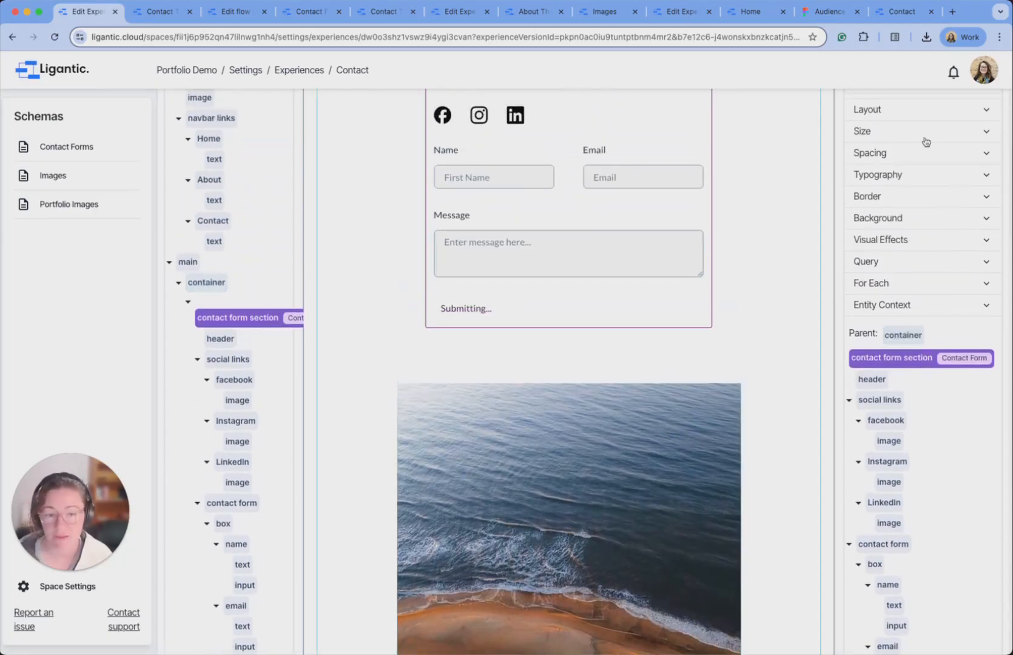
{"action": "scroll", "coordinate": [808, 209], "scroll_direction": "up", "scroll_amount": 6}
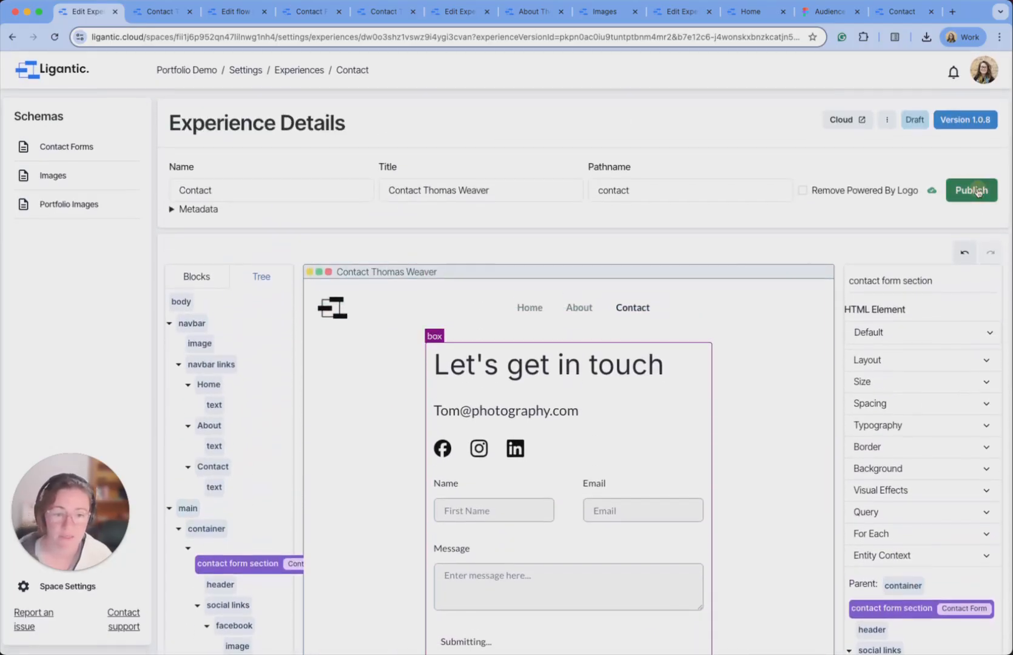
{"action": "left_click", "coordinate": [971, 193]}
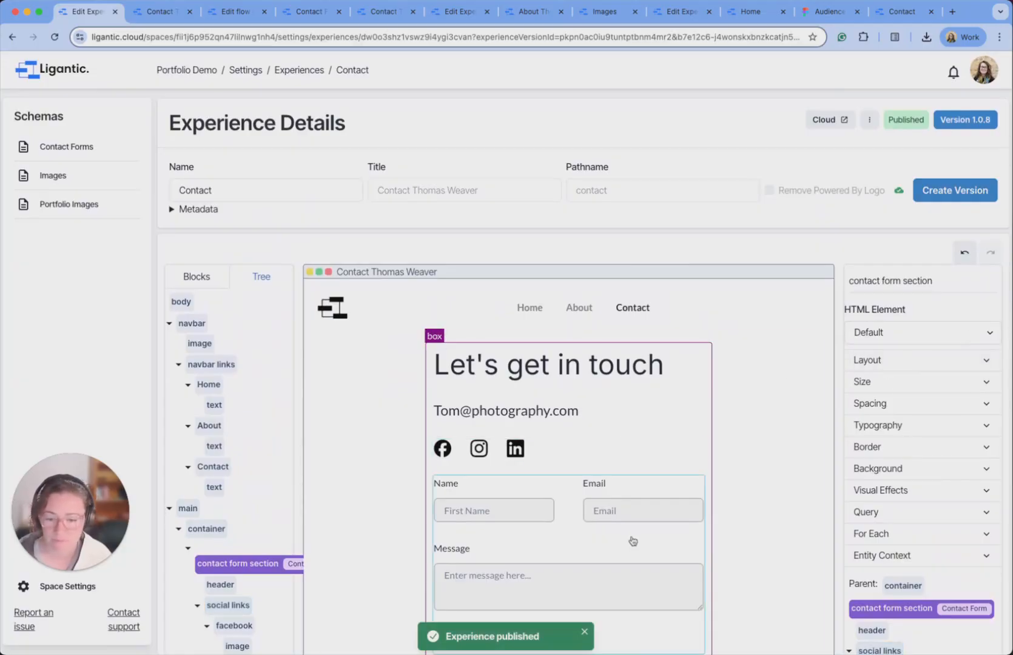
Reselect the whole Submit button and expand its Flow Trigger settings.
{"action": "scroll", "coordinate": [634, 540], "scroll_direction": "down", "scroll_amount": 2}
{"action": "left_click", "coordinate": [486, 558]}
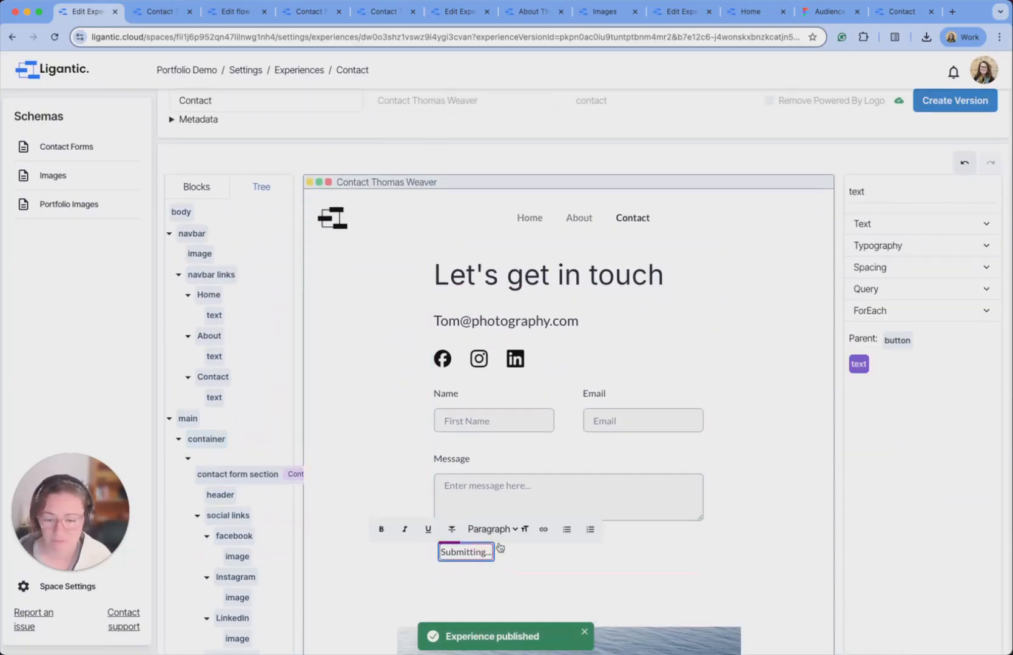
{"action": "left_click", "coordinate": [896, 341]}
{"action": "left_click", "coordinate": [975, 226]}
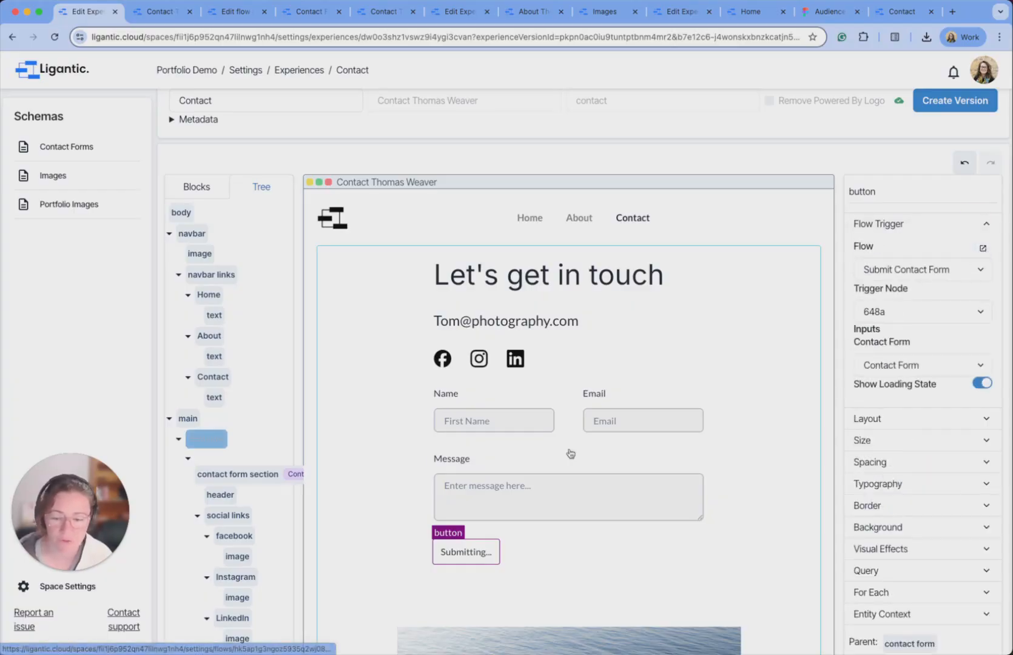
Add a set-data UX action node to the Submit Contact Form flow, triggered on Success.
{"action": "left_click", "coordinate": [983, 249]}
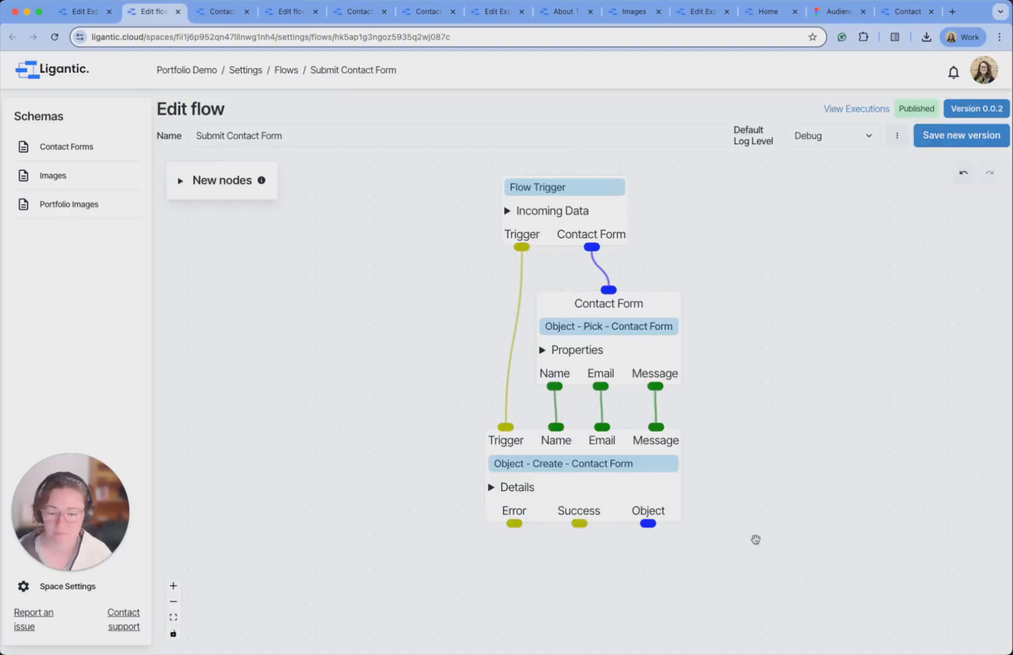
{"action": "scroll", "coordinate": [696, 510], "scroll_direction": "down", "scroll_amount": 1}
{"action": "scroll", "coordinate": [703, 497], "scroll_direction": "down", "scroll_amount": 1}
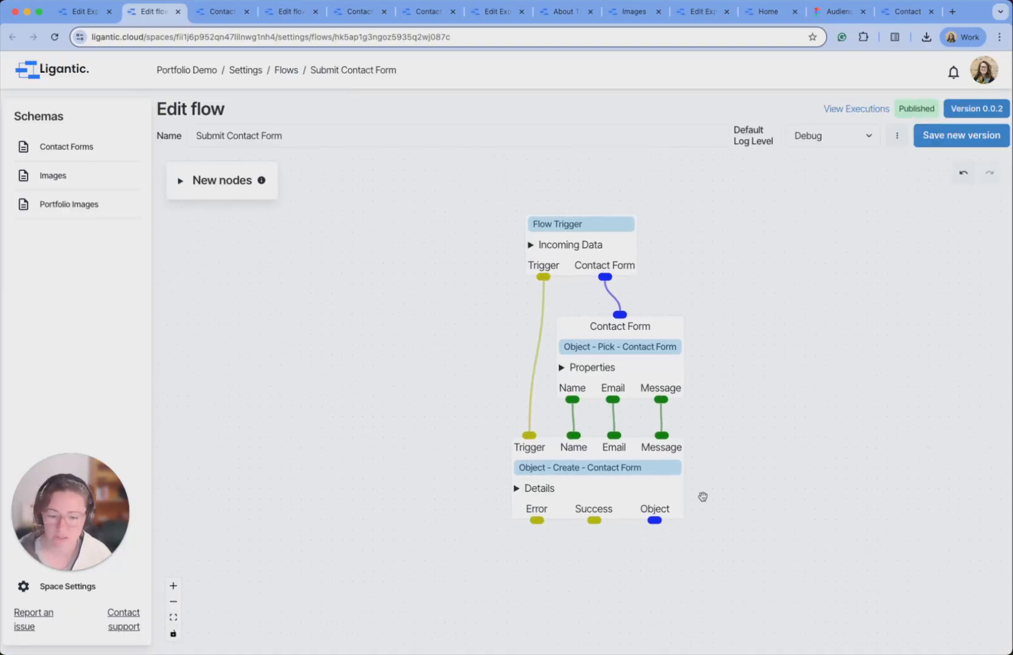
{"action": "left_click_drag", "start_coordinate": [758, 578], "coordinate": [759, 558]}
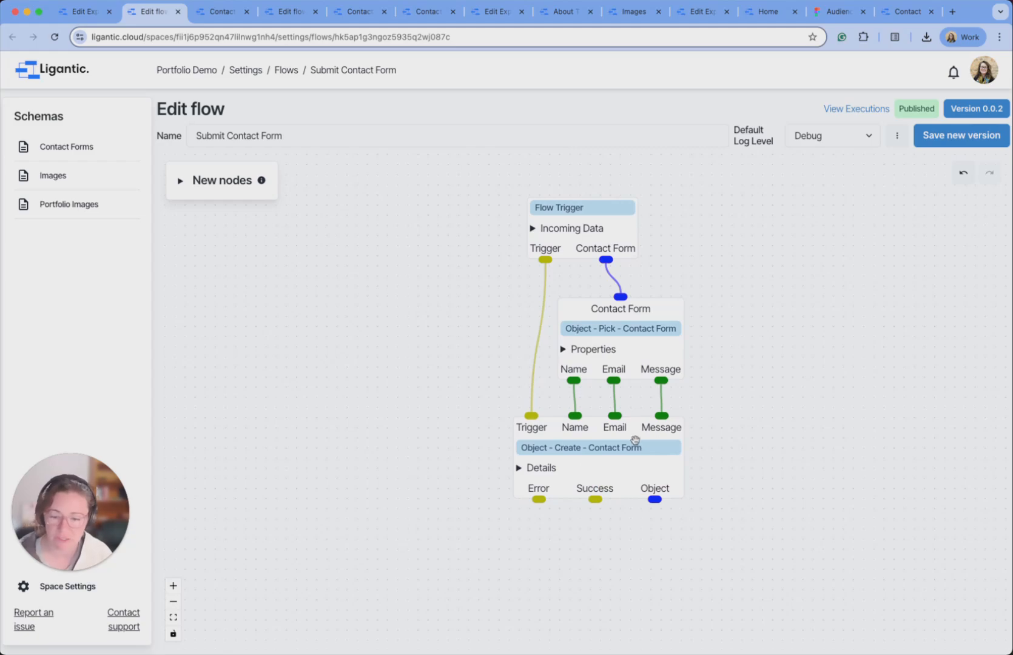
{"action": "left_click", "coordinate": [181, 181]}
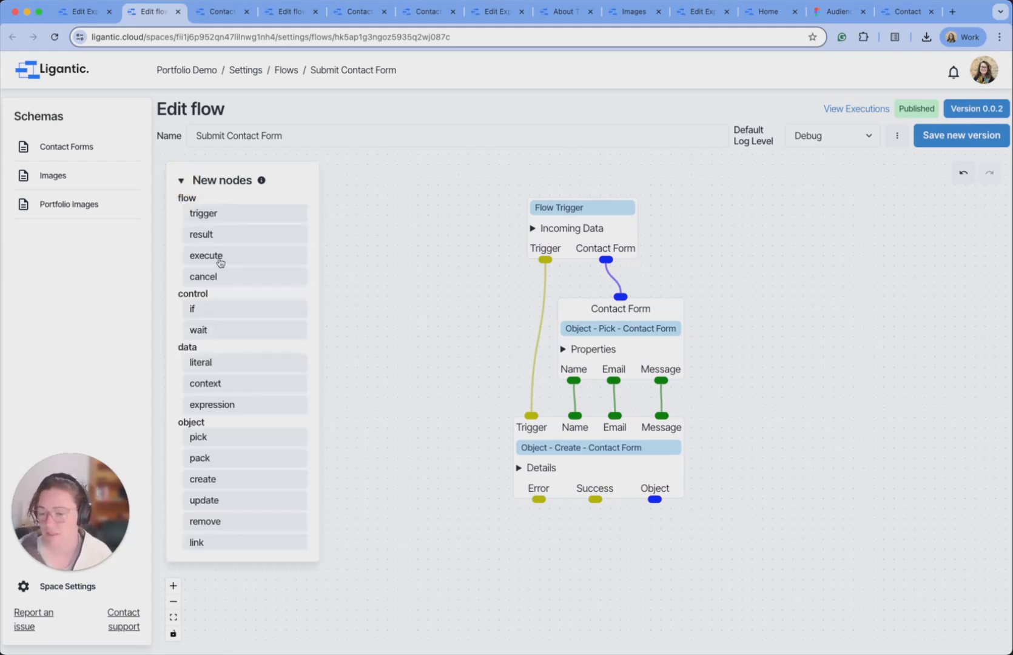
{"action": "scroll", "coordinate": [252, 261], "scroll_direction": "down", "scroll_amount": 5}
{"action": "scroll", "coordinate": [252, 261], "scroll_direction": "down", "scroll_amount": 9}
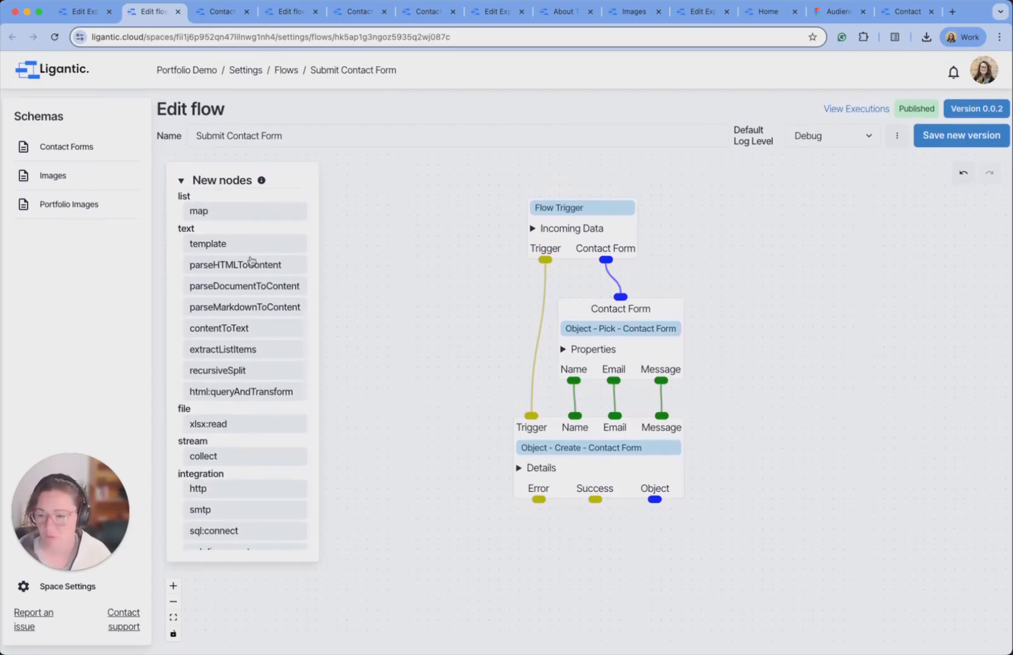
{"action": "scroll", "coordinate": [252, 261], "scroll_direction": "down", "scroll_amount": 7}
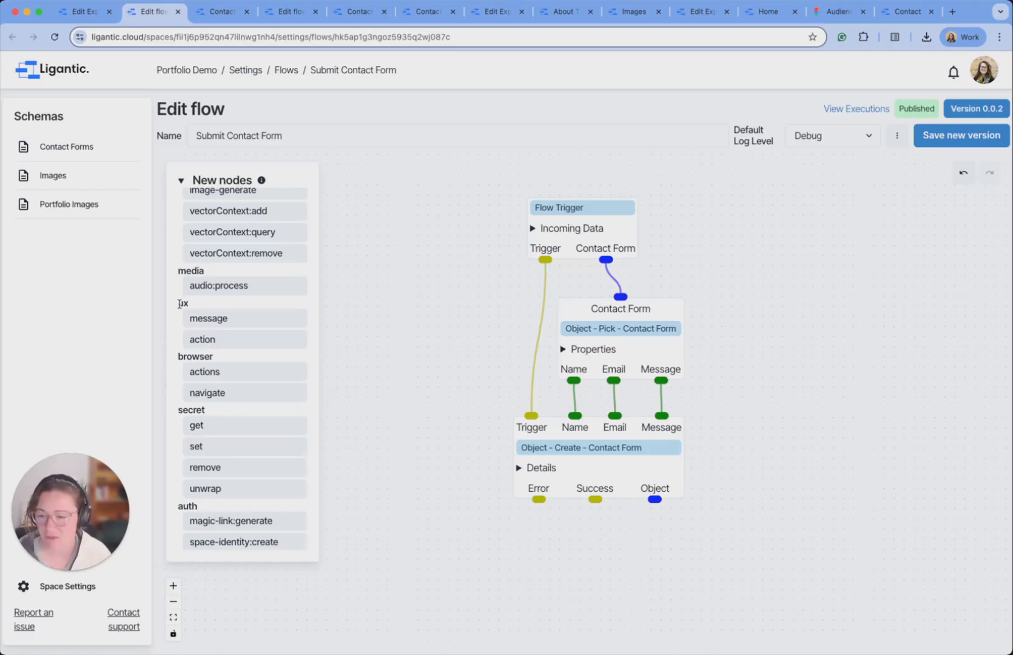
{"action": "left_click_drag", "start_coordinate": [216, 341], "coordinate": [513, 586]}
{"action": "left_click_drag", "start_coordinate": [606, 600], "coordinate": [663, 519]}
{"action": "left_click", "coordinate": [640, 423]}
{"action": "left_click_drag", "start_coordinate": [640, 422], "coordinate": [557, 499]}
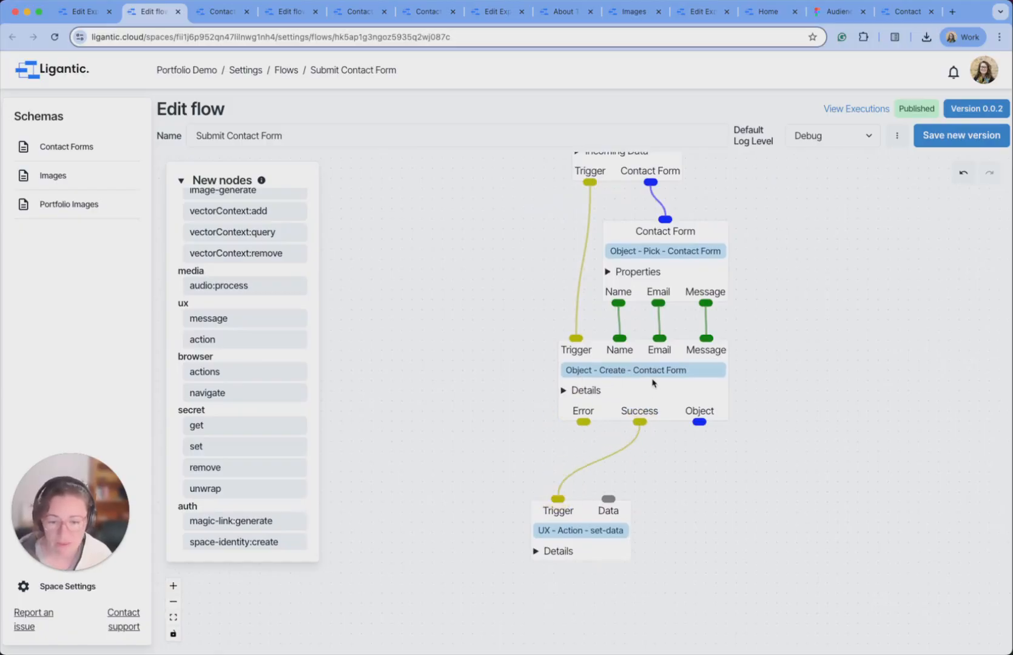
Target the set-data action at the Contact experience's Contact Form datum.
{"action": "left_click", "coordinate": [538, 551]}
{"action": "left_click_drag", "start_coordinate": [783, 608], "coordinate": [763, 524]}
{"action": "left_click", "coordinate": [607, 513]}
{"action": "left_click", "coordinate": [602, 544]}
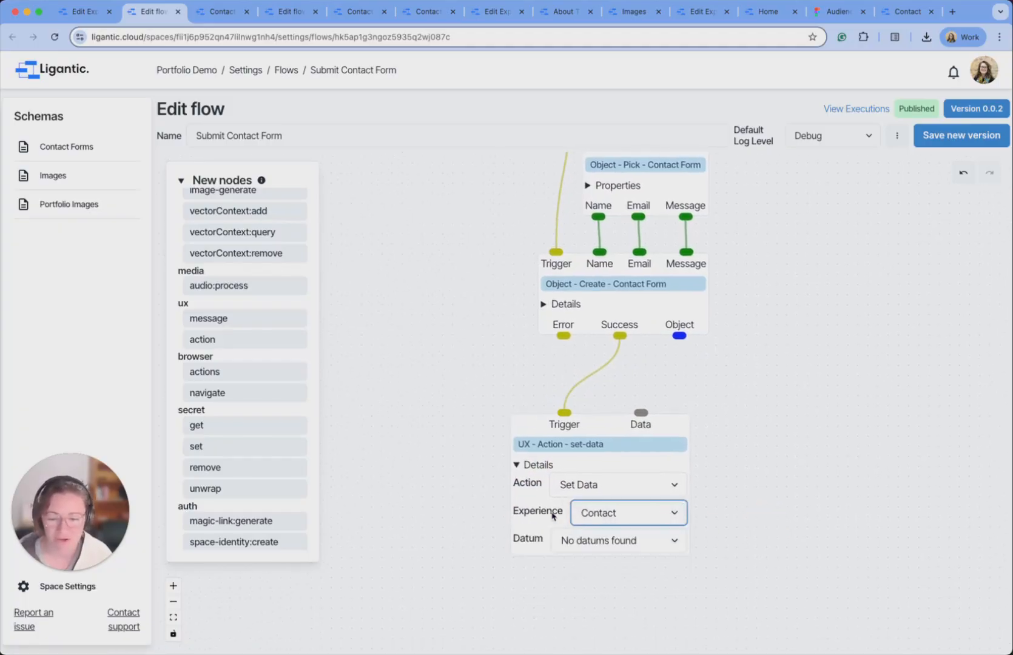
{"action": "left_click", "coordinate": [610, 545]}
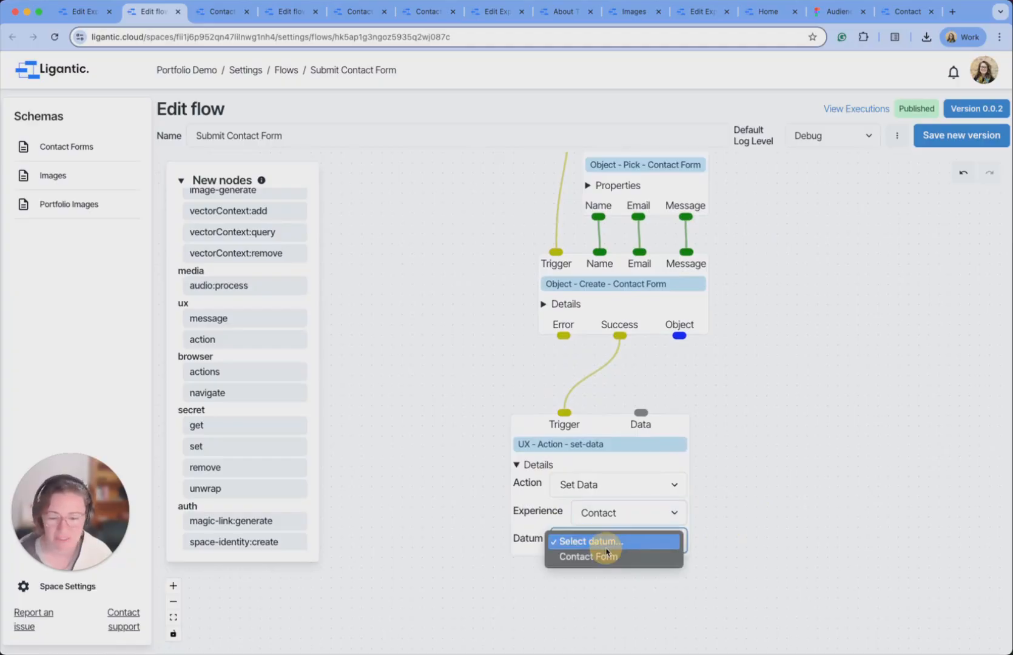
{"action": "left_click", "coordinate": [597, 556]}
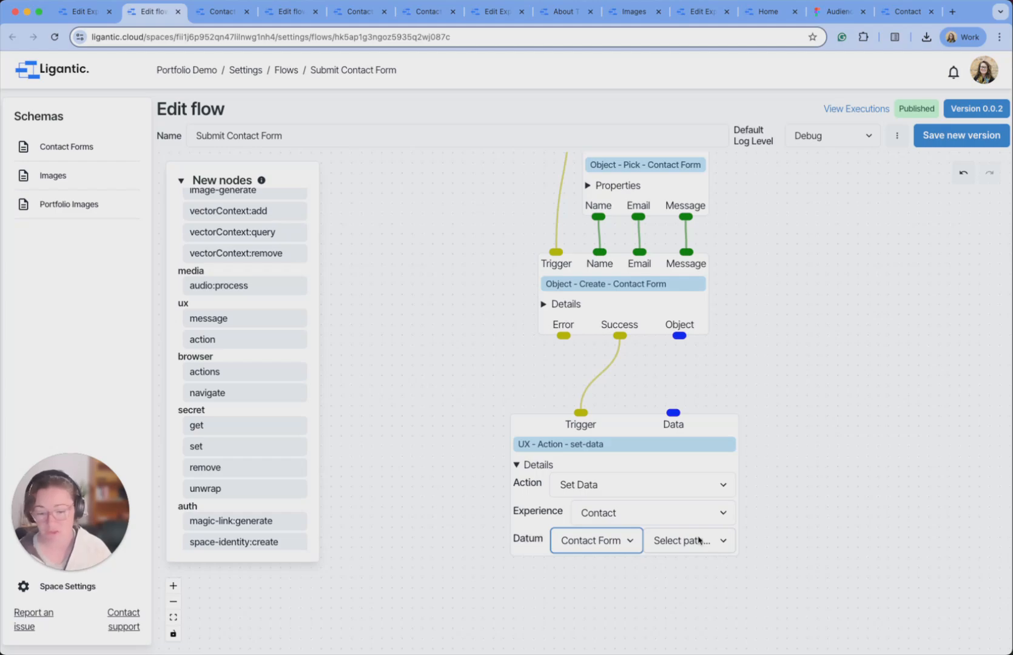
{"action": "left_click", "coordinate": [517, 465]}
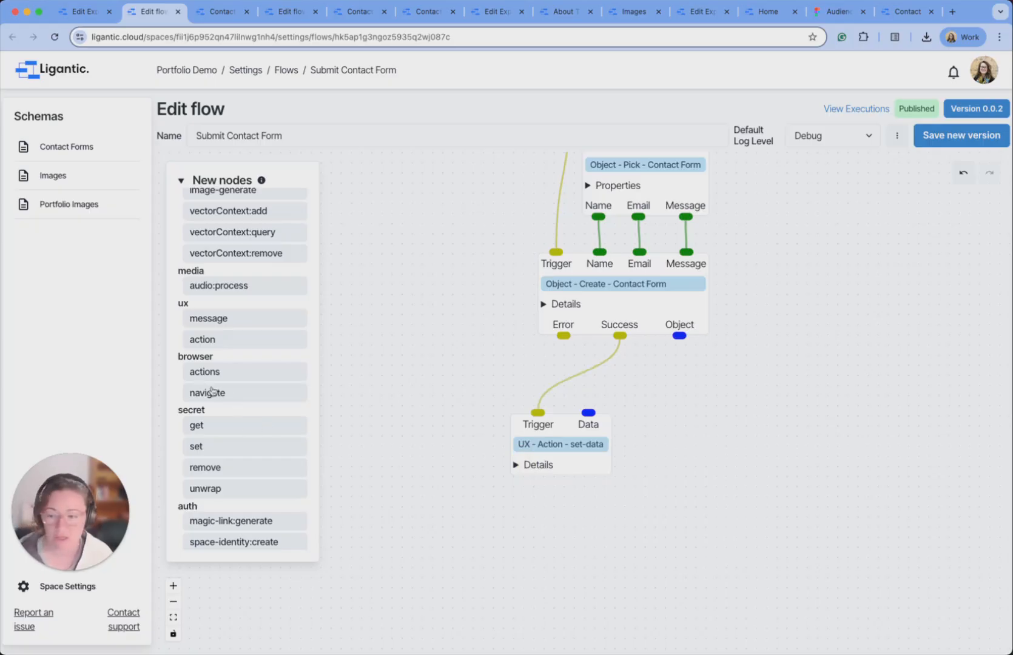
Add a Success-level message node on the Success path reading 'Contact form submitted'.
{"action": "left_click_drag", "start_coordinate": [192, 315], "coordinate": [730, 453]}
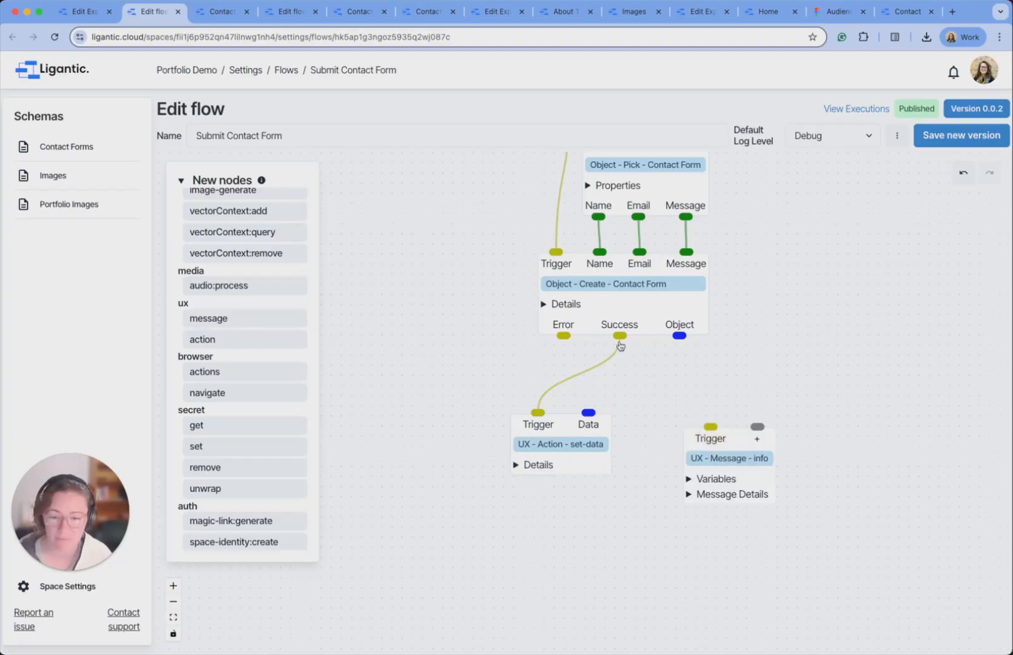
{"action": "left_click_drag", "start_coordinate": [619, 336], "coordinate": [733, 435]}
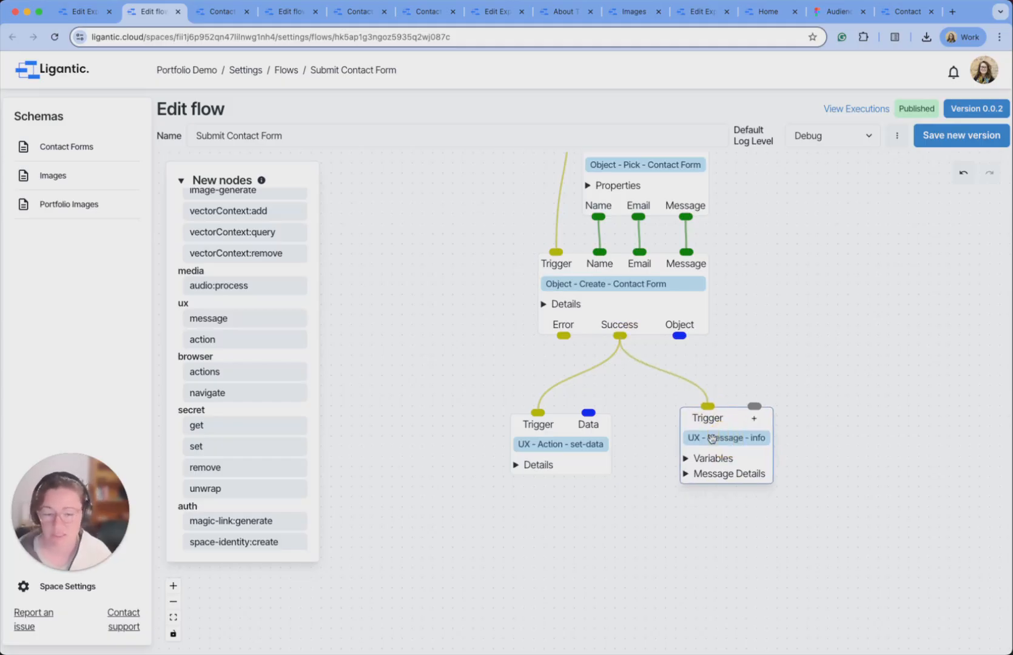
{"action": "left_click", "coordinate": [687, 476]}
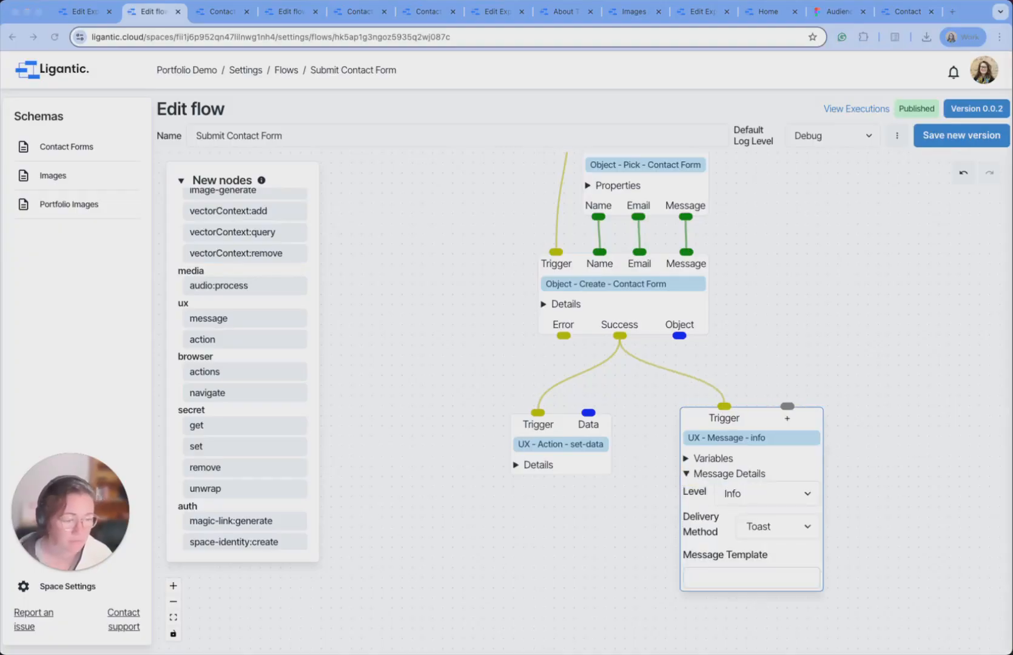
{"action": "left_click", "coordinate": [790, 496]}
{"action": "left_click", "coordinate": [776, 479]}
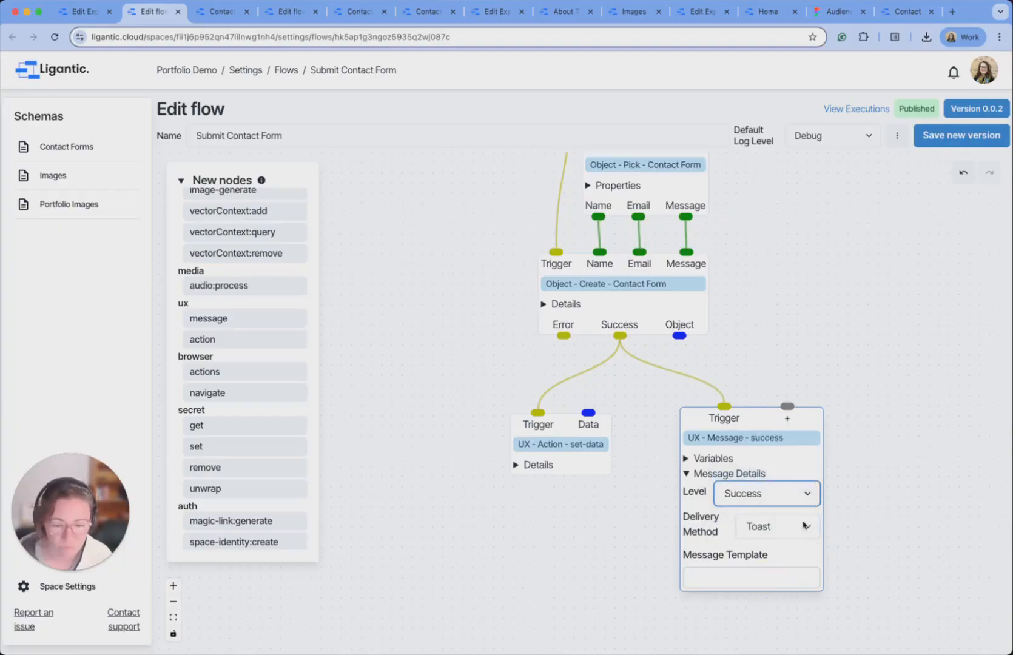
{"action": "left_click", "coordinate": [715, 582]}
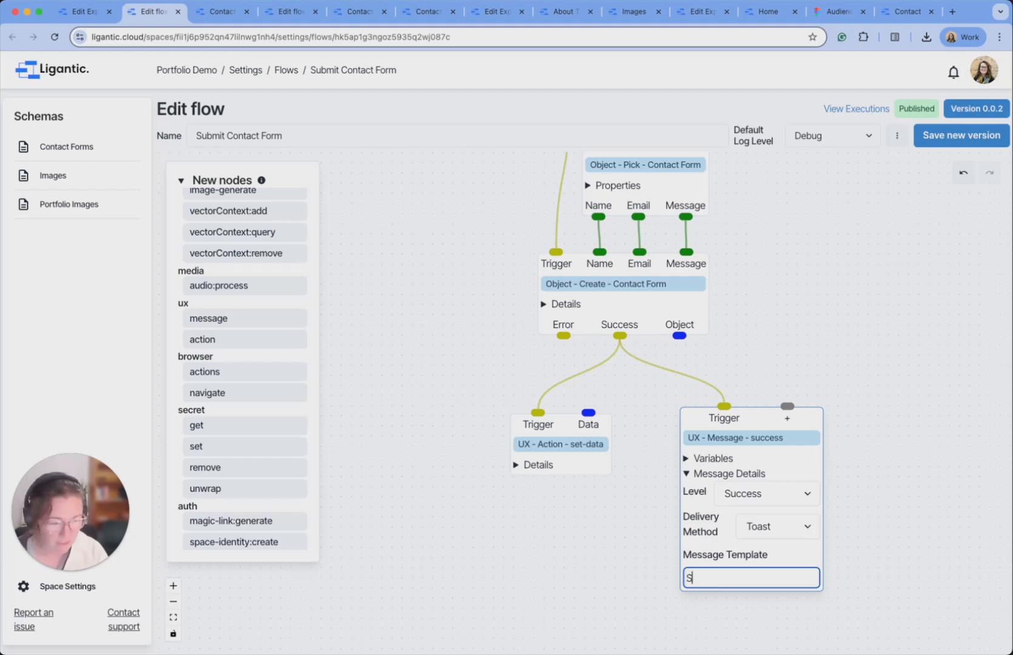
{"action": "type", "text": "Con"}
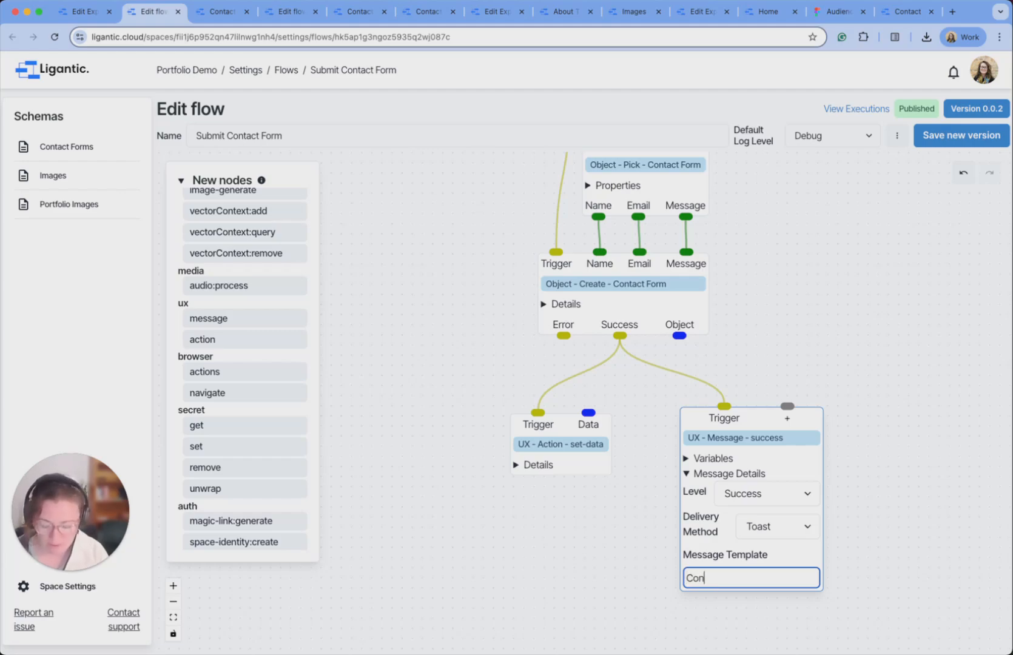
{"action": "type", "text": "tact form submitted."}
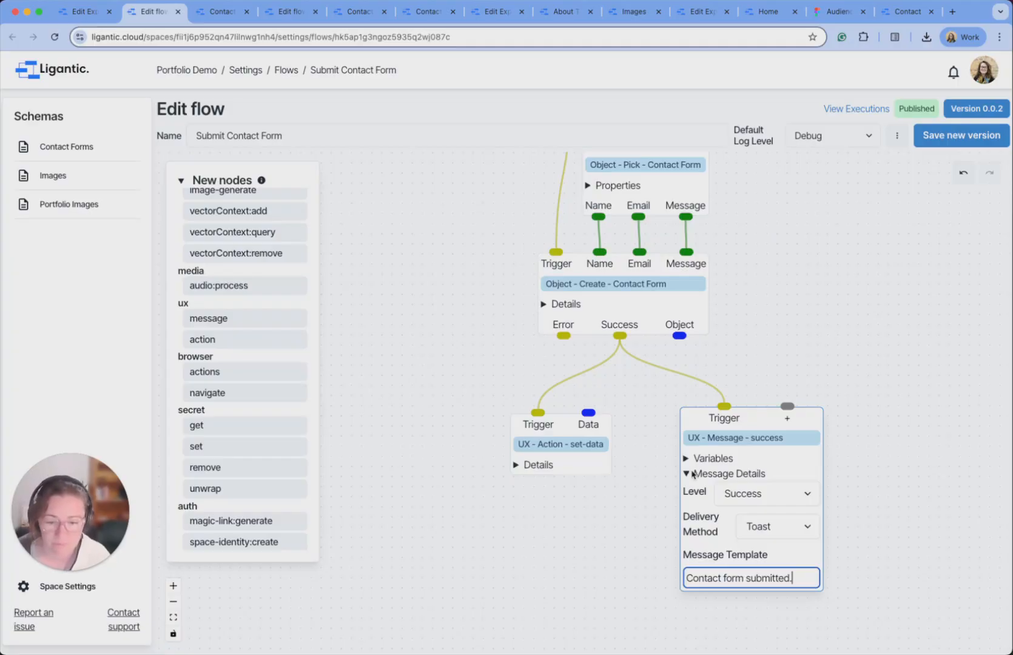
{"action": "left_click", "coordinate": [694, 473]}
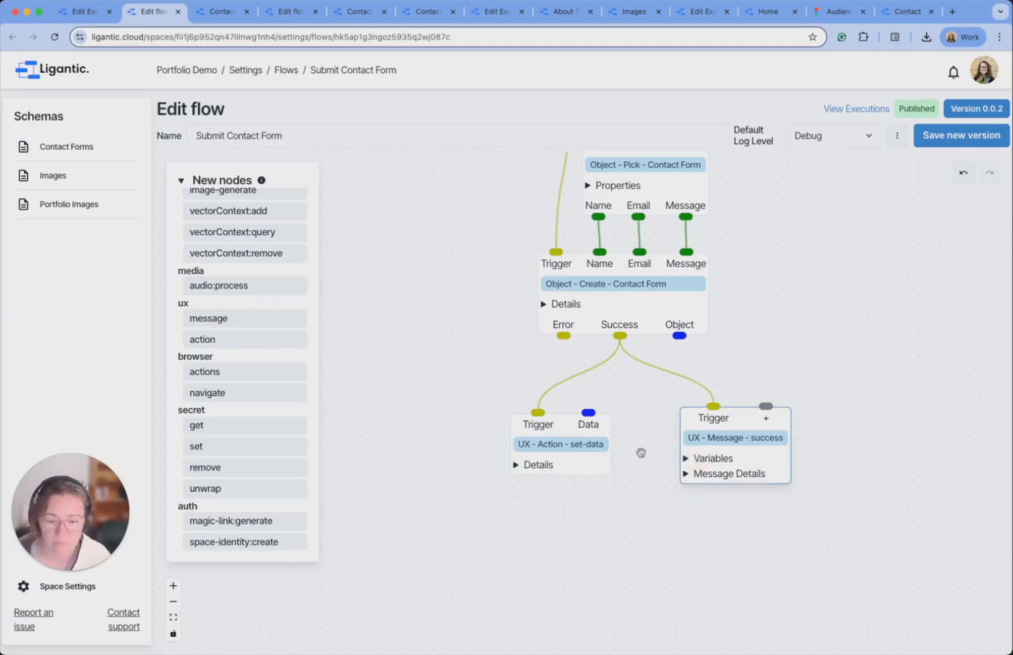
Add a Warning message 'There was an issue saving your message. Please try again.' on the Create node's Error output.
{"action": "left_click_drag", "start_coordinate": [575, 441], "coordinate": [616, 443]}
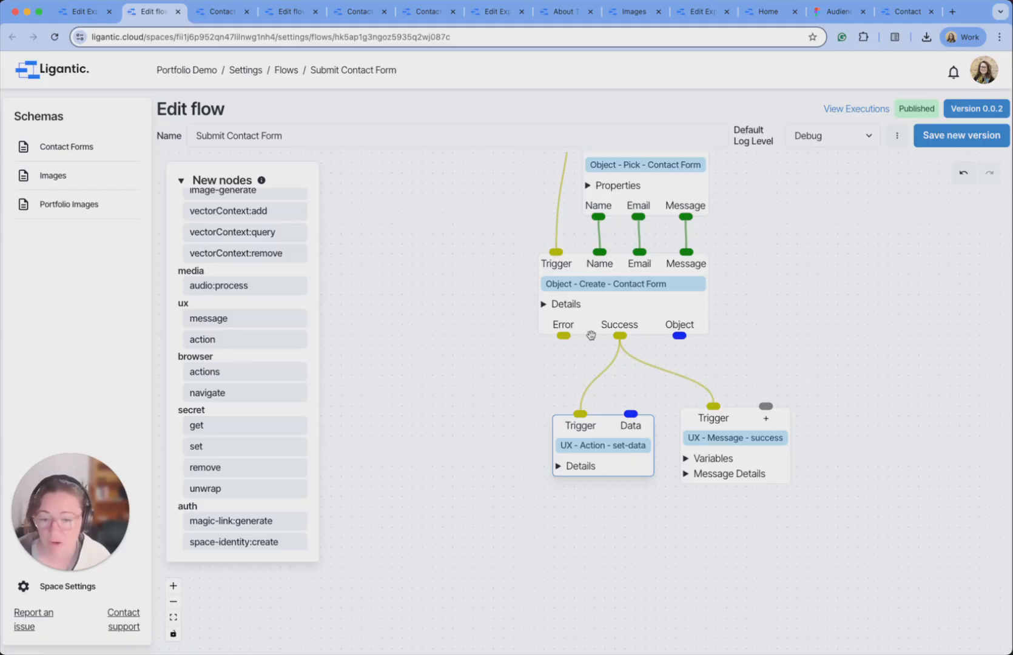
{"action": "left_click_drag", "start_coordinate": [208, 321], "coordinate": [422, 424]}
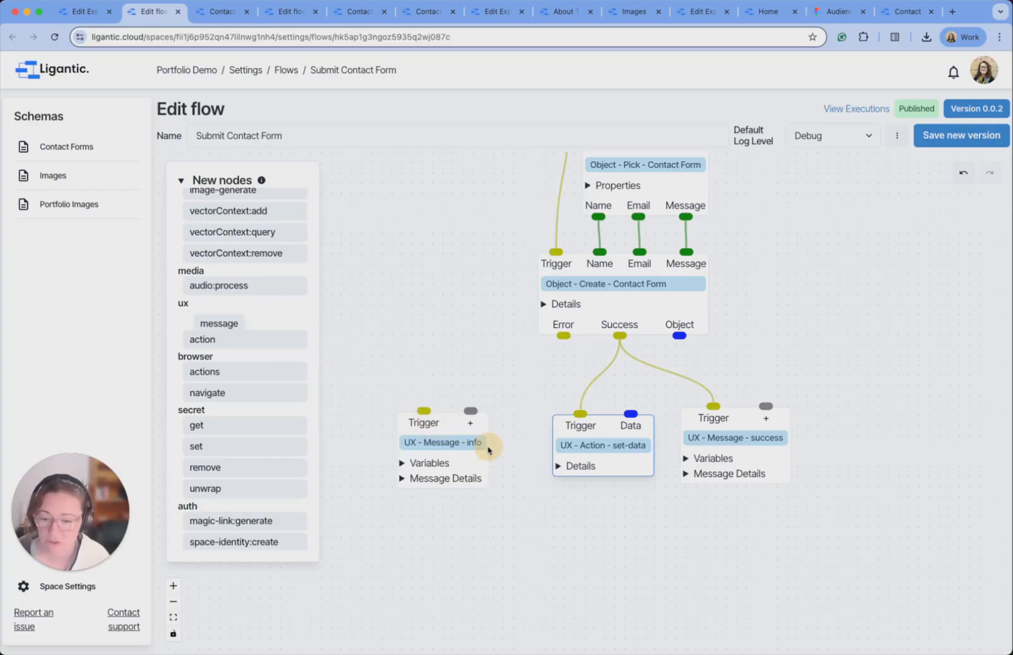
{"action": "left_click", "coordinate": [403, 479]}
{"action": "left_click", "coordinate": [464, 500]}
{"action": "left_click", "coordinate": [466, 511]}
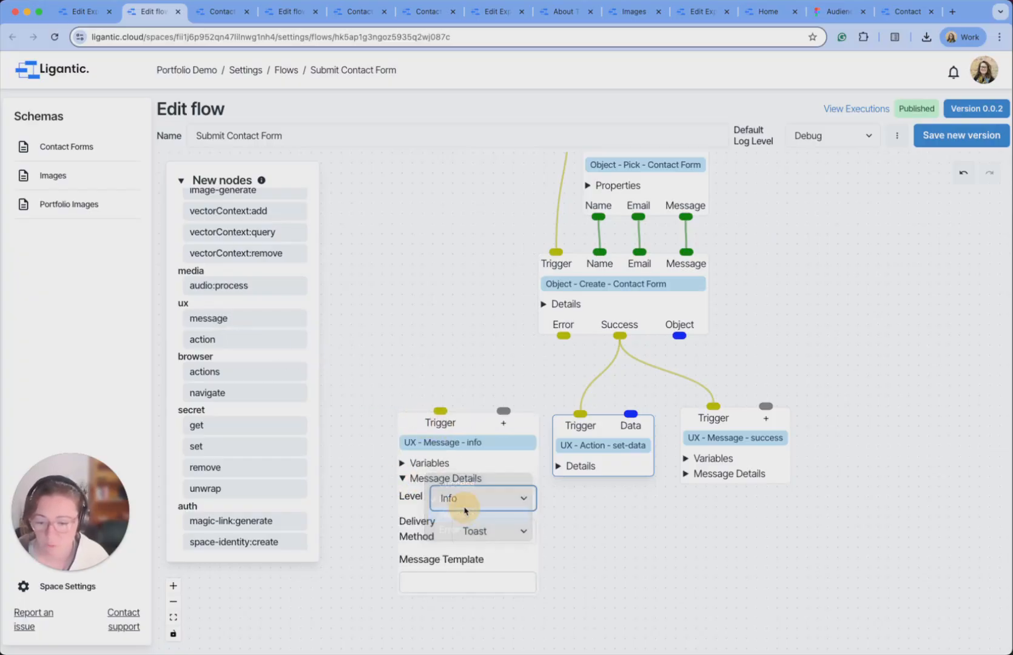
{"action": "left_click", "coordinate": [454, 583]}
{"action": "type", "text": "There was an issue"}
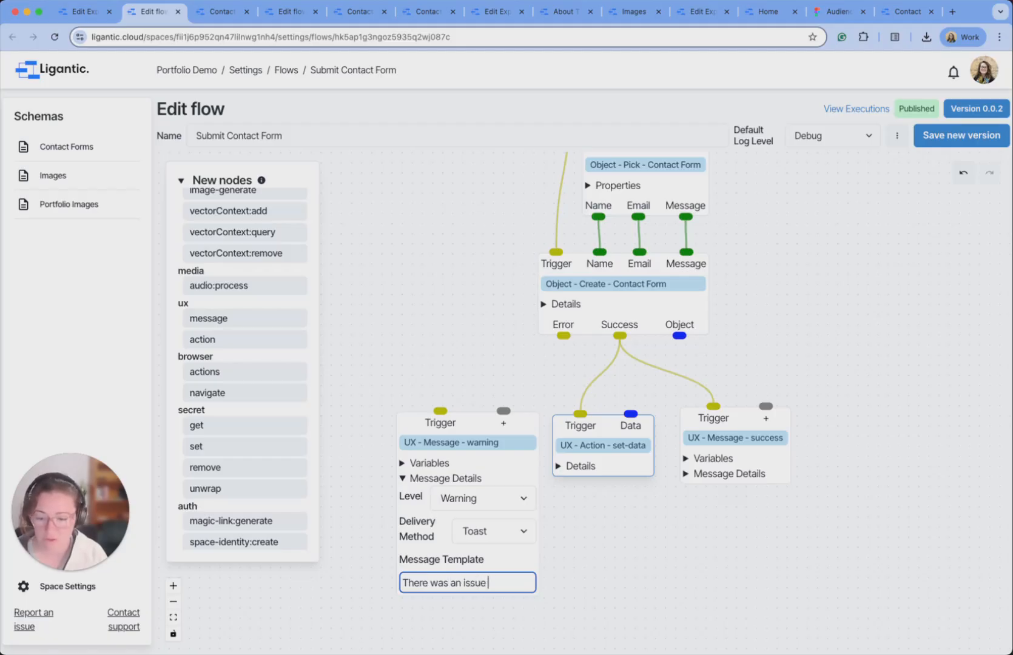
{"action": "type", "text": " saving your"}
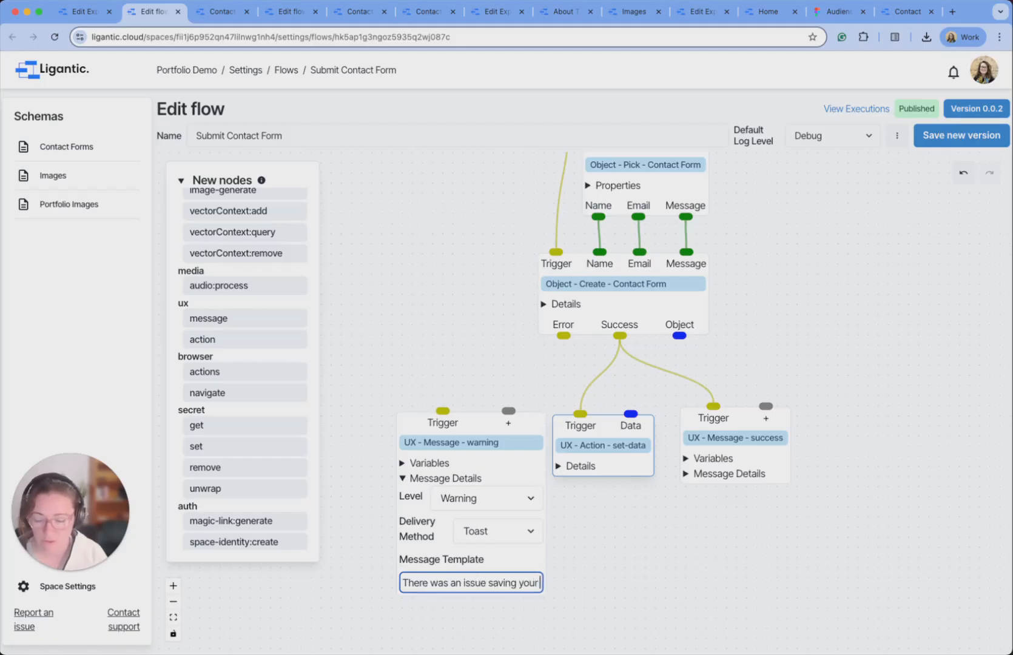
{"action": "type", "text": " message. Please"}
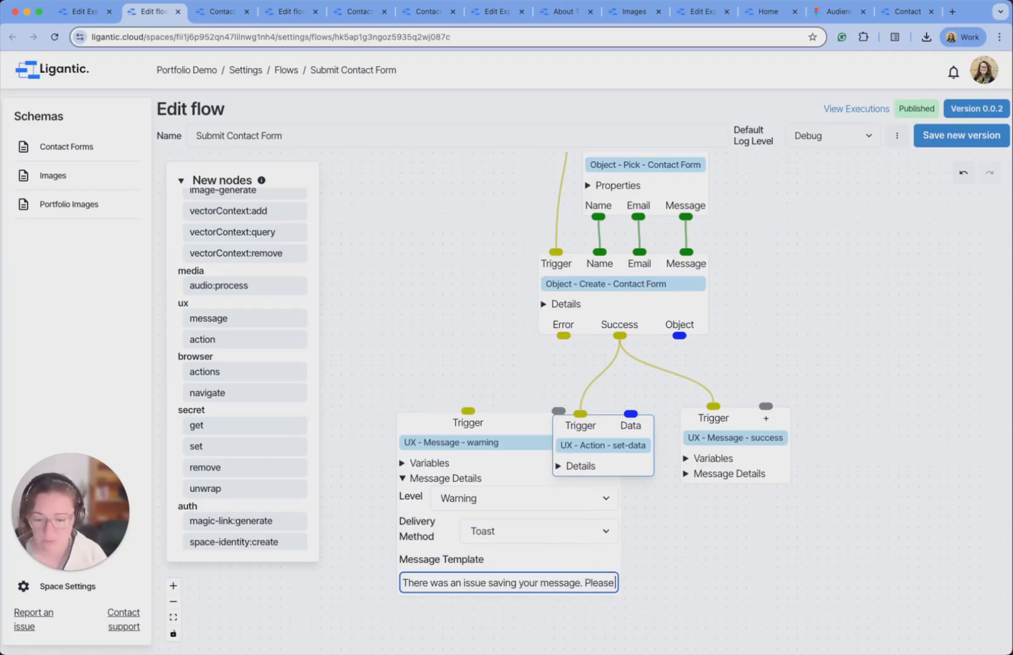
{"action": "type", "text": " try again"}
{"action": "type", "text": "."}
{"action": "left_click", "coordinate": [404, 479]}
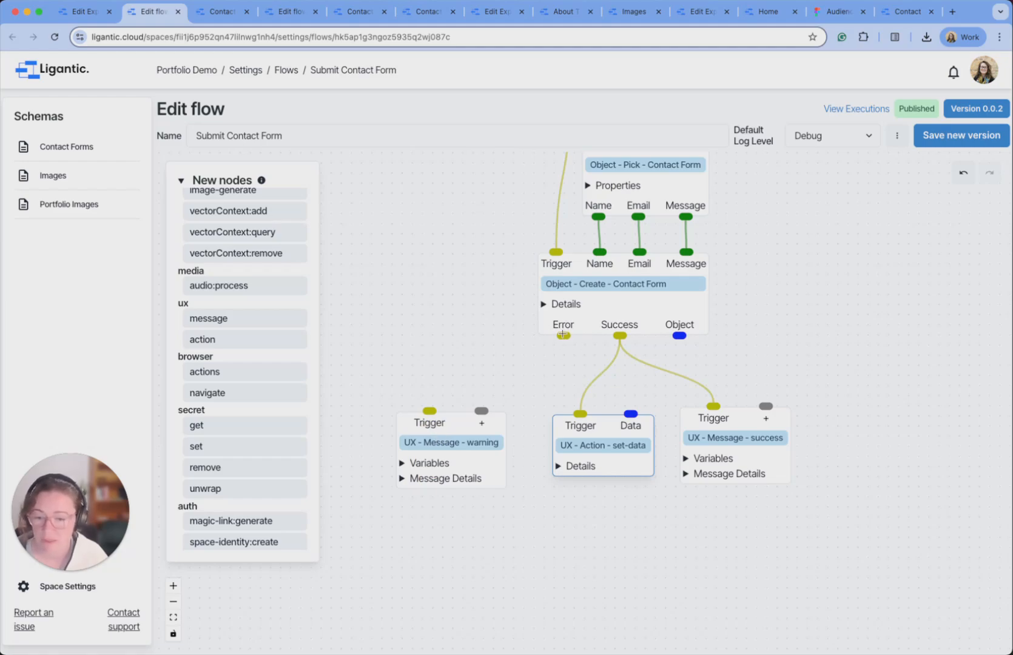
{"action": "left_click_drag", "start_coordinate": [563, 335], "coordinate": [429, 411]}
Save the flow as a new version, publish it, and reload the live Contact page.
{"action": "left_click", "coordinate": [953, 136]}
{"action": "left_click", "coordinate": [981, 137]}
{"action": "left_click", "coordinate": [215, 12]}
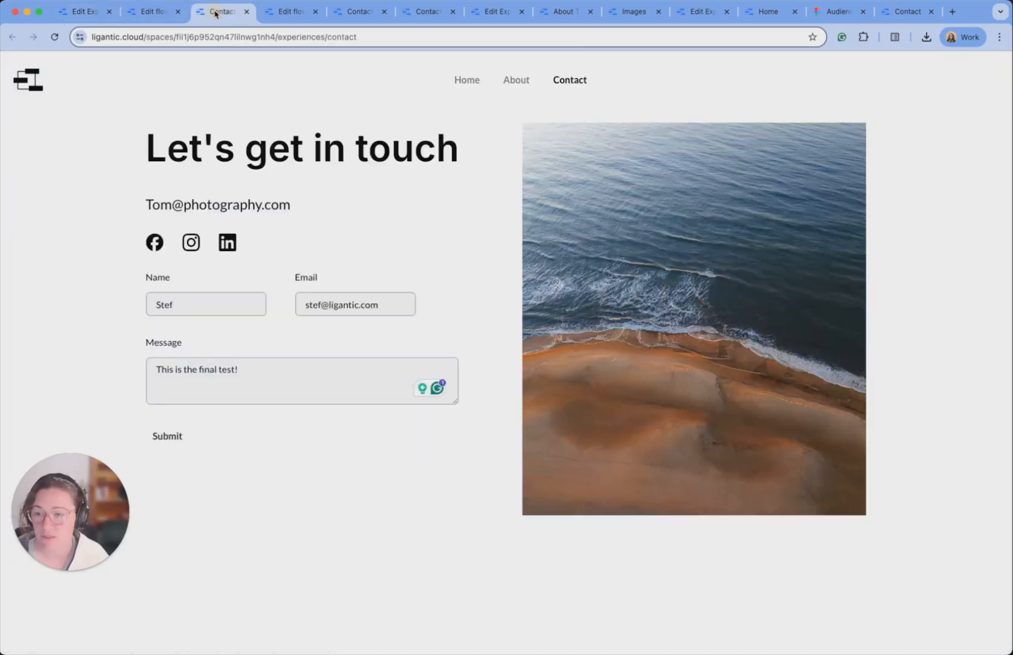
{"action": "left_click", "coordinate": [54, 37]}
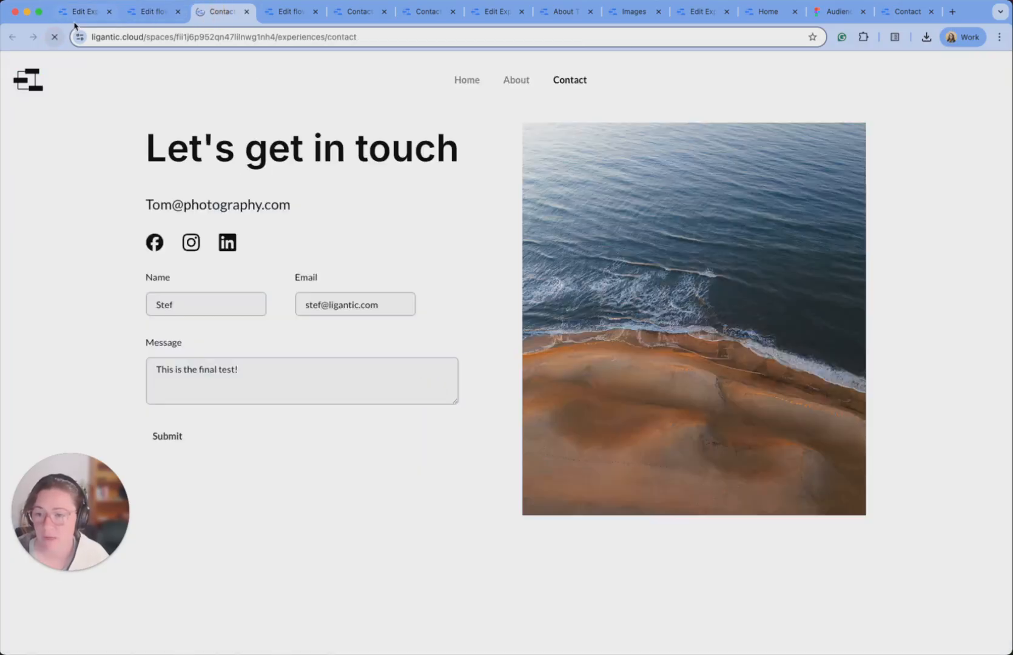
Submit a test name, email and the message 'This is the final test. For real this time.'.
{"action": "left_click", "coordinate": [200, 303]}
{"action": "type", "text": "Stef"}
{"action": "key", "text": "Tab"}
{"action": "key", "text": "Tab"}
{"action": "type", "text": "This is the final test. For real this ti"}
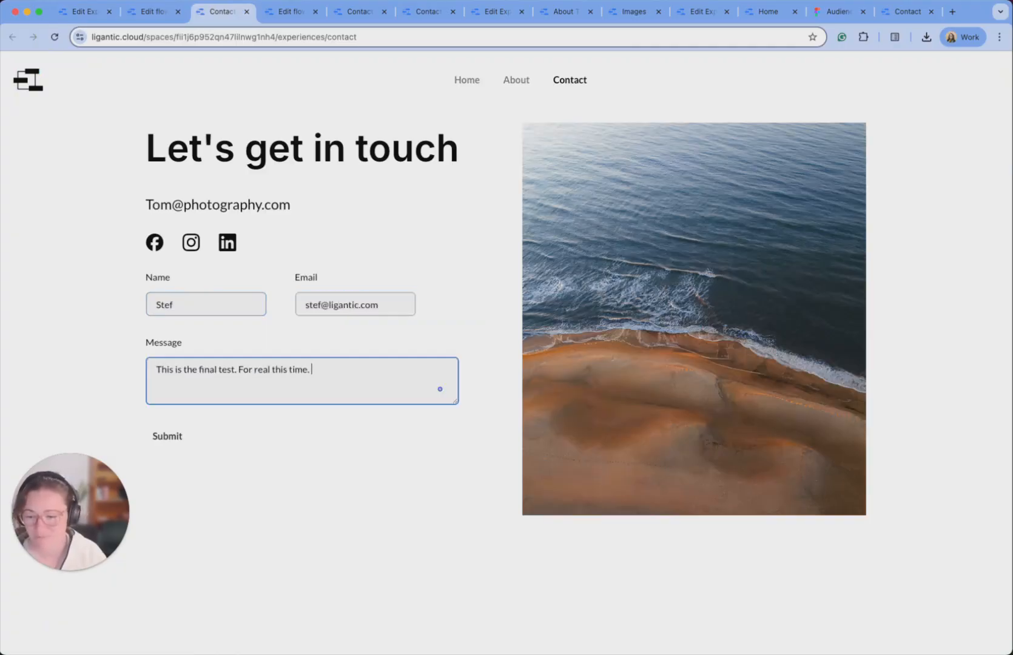
{"action": "type", "text": "me."}
{"action": "left_click", "coordinate": [168, 437]}
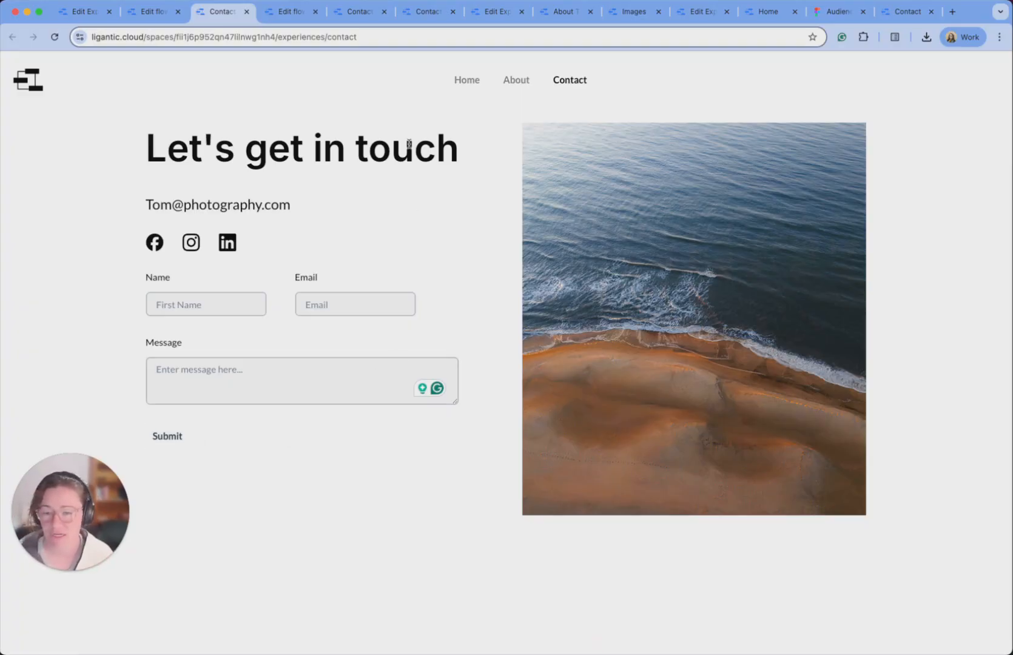
Check where the Contact page's Home, About and Contact navbar links point, then return to Experiences.
{"action": "left_click", "coordinate": [91, 12]}
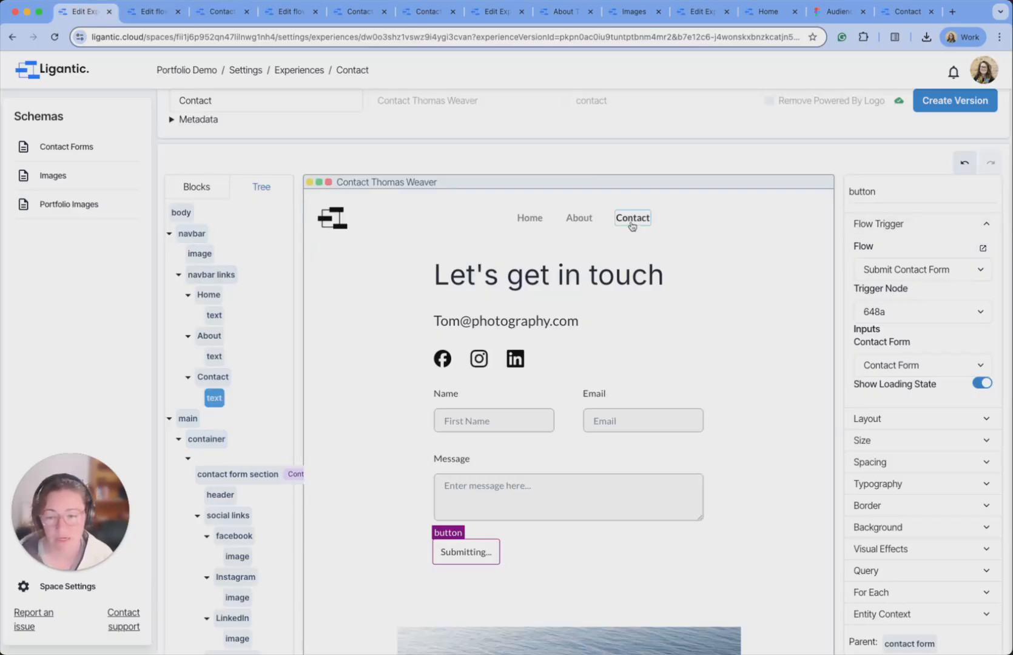
{"action": "scroll", "coordinate": [547, 226], "scroll_direction": "down", "scroll_amount": 1}
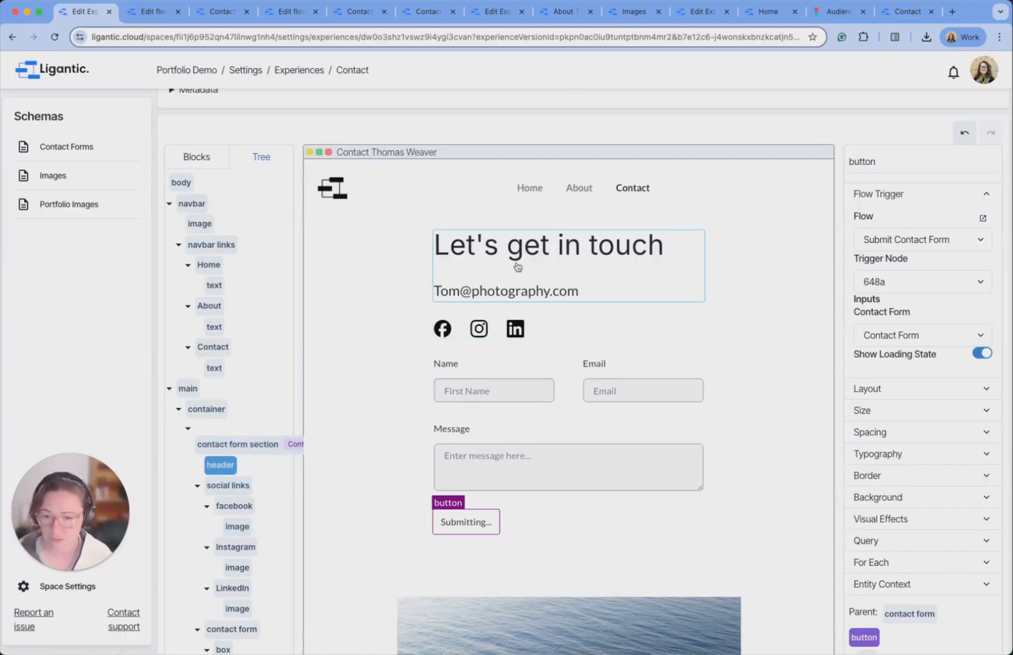
{"action": "left_click", "coordinate": [208, 265]}
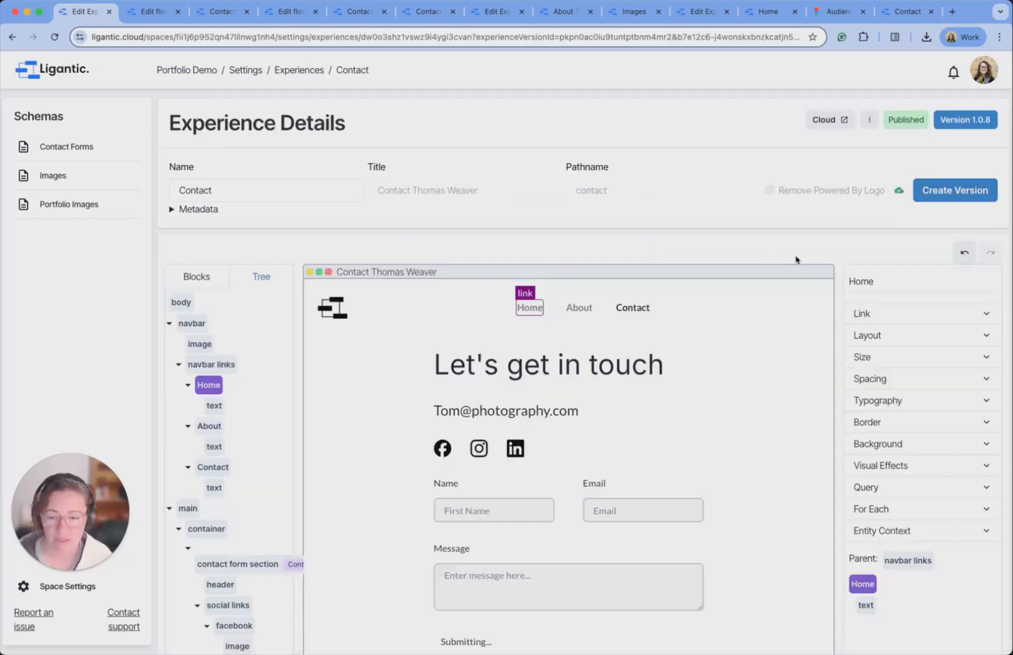
{"action": "left_click", "coordinate": [933, 318]}
{"action": "left_click", "coordinate": [210, 426]}
{"action": "left_click", "coordinate": [913, 316]}
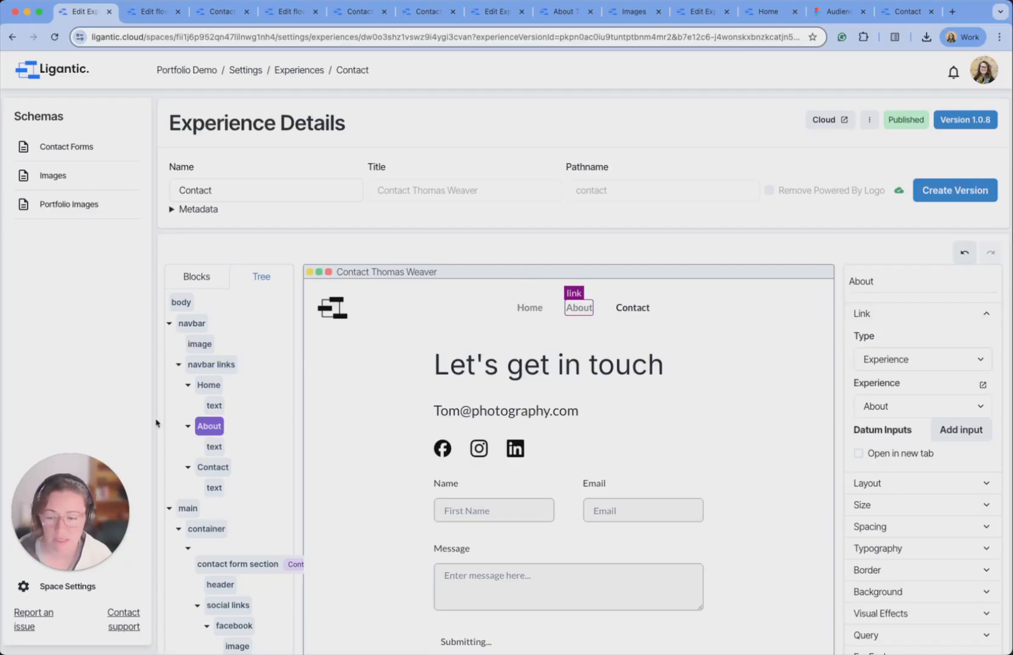
{"action": "left_click", "coordinate": [206, 467]}
{"action": "left_click", "coordinate": [916, 314]}
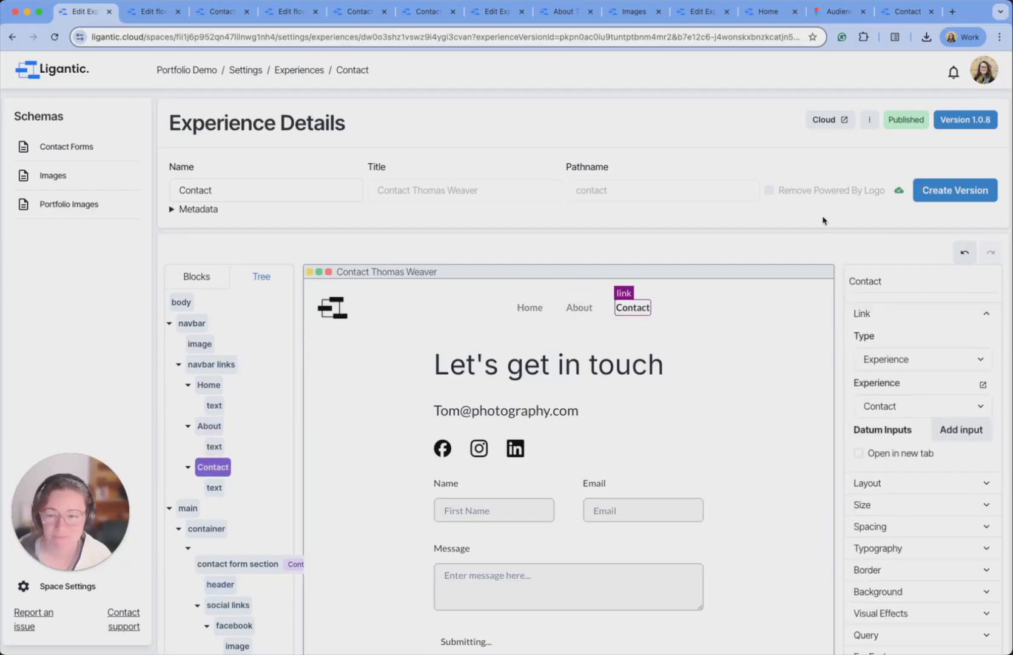
{"action": "left_click", "coordinate": [305, 70]}
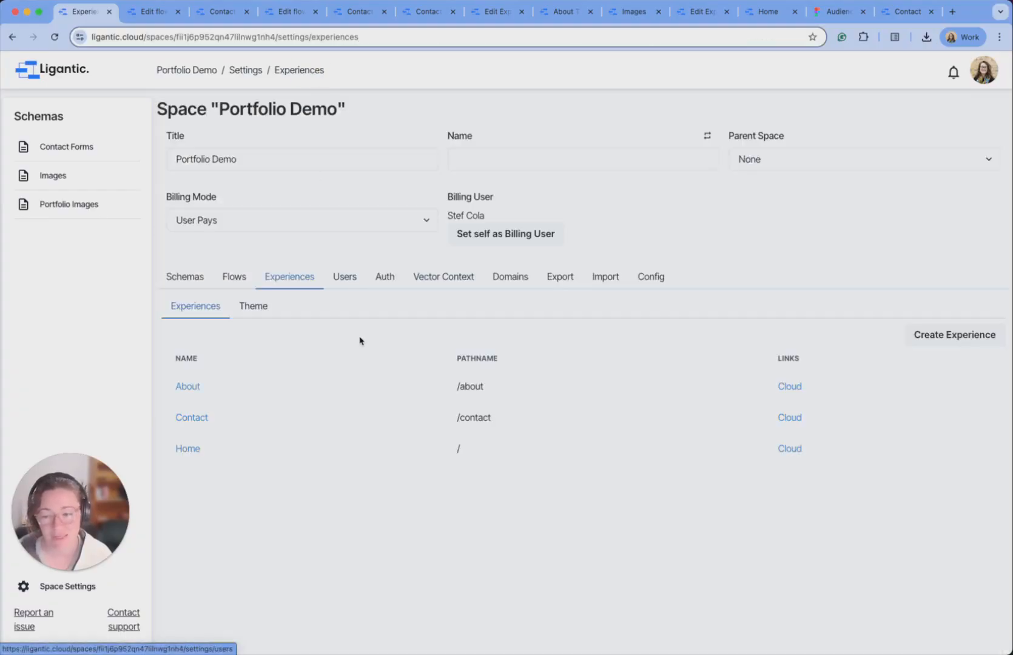
On the Home page, set the Home navbar link to Experience type pointing to Home.
{"action": "left_click", "coordinate": [189, 450]}
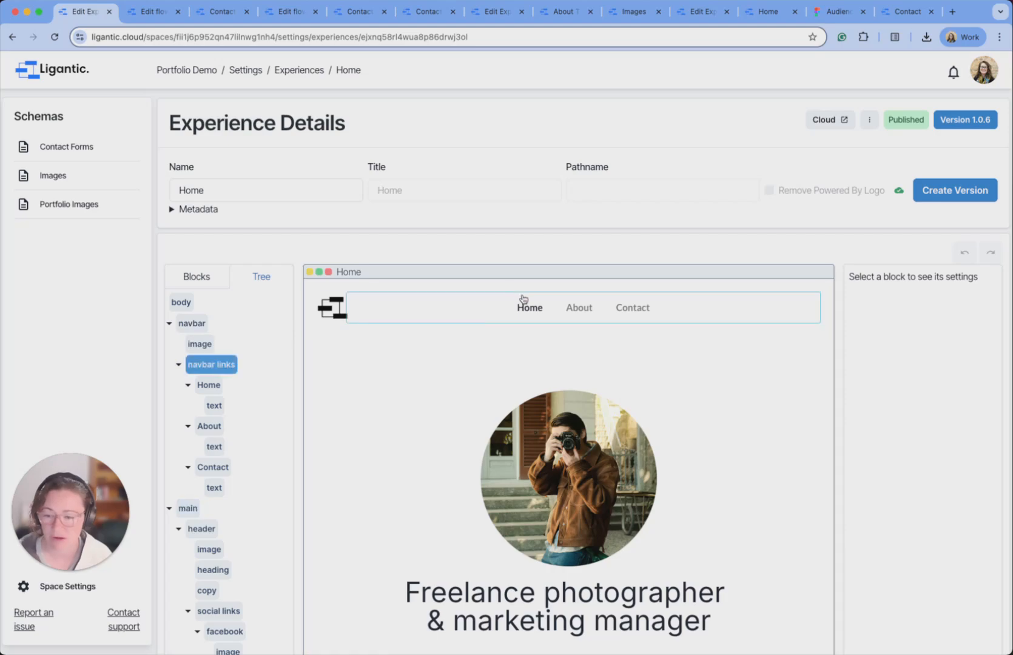
{"action": "left_click", "coordinate": [221, 391]}
{"action": "left_click", "coordinate": [941, 318]}
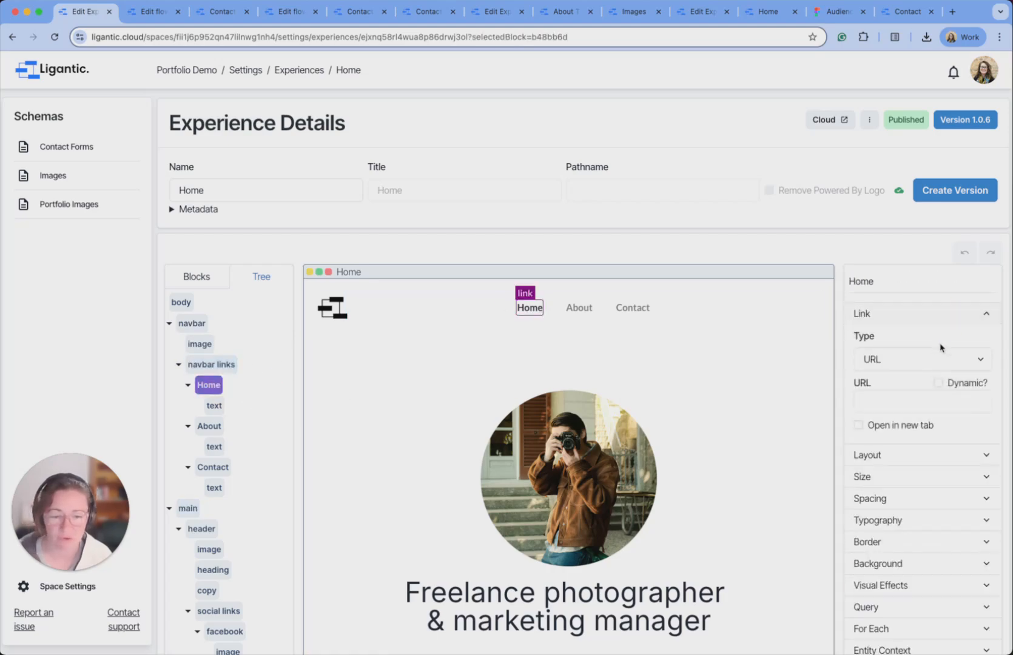
{"action": "left_click", "coordinate": [922, 368]}
{"action": "left_click", "coordinate": [913, 375]}
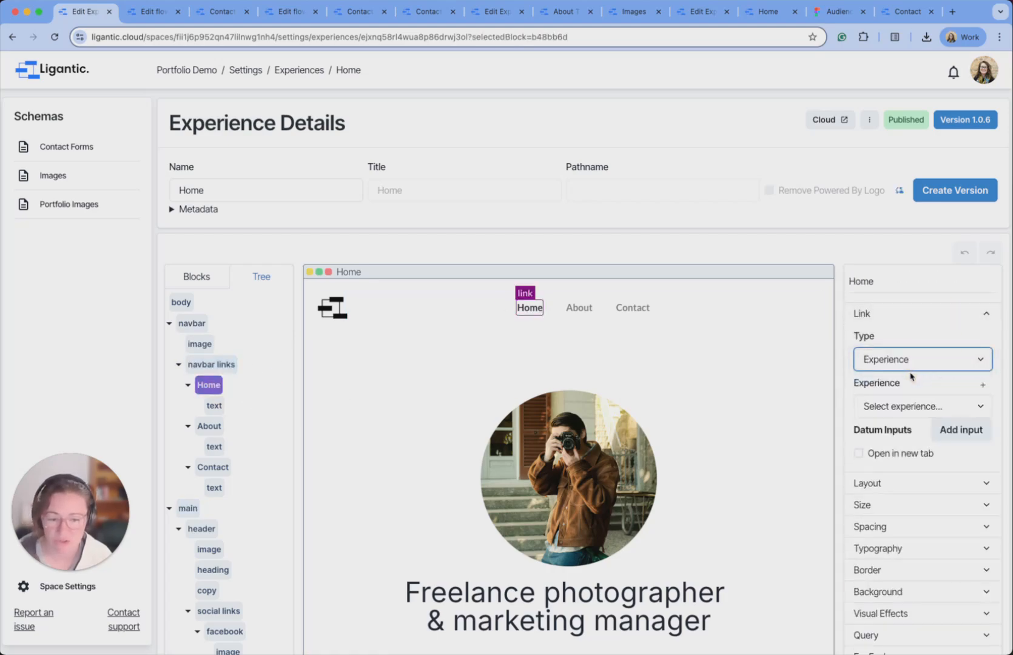
{"action": "left_click", "coordinate": [897, 409]}
{"action": "left_click", "coordinate": [905, 456]}
Set the About navbar link to Experience type pointing to the About page.
{"action": "left_click", "coordinate": [579, 308]}
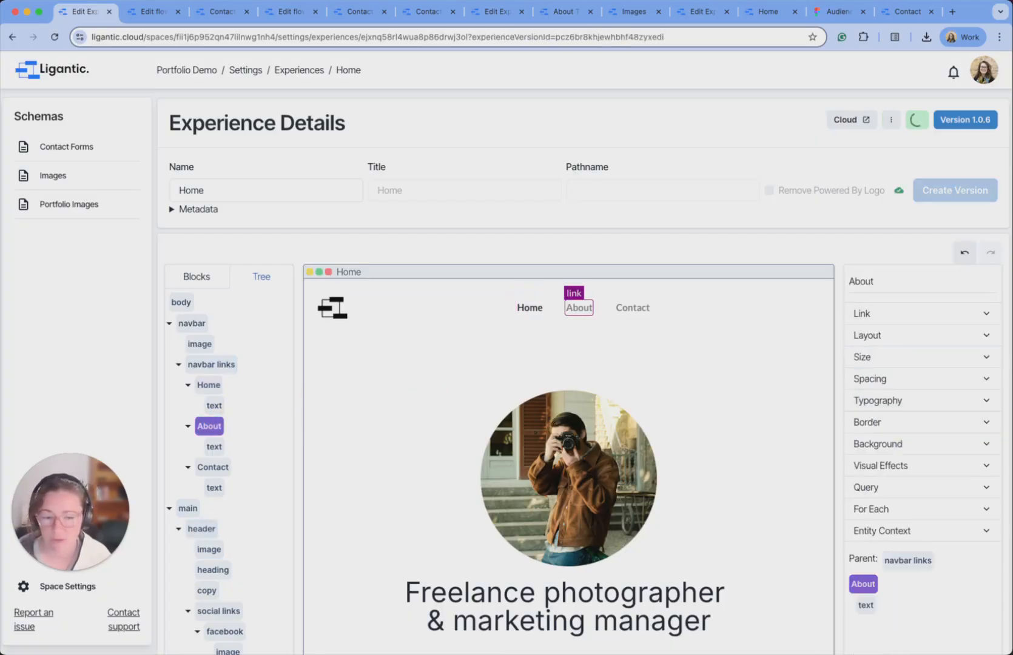
{"action": "left_click", "coordinate": [934, 319]}
{"action": "left_click", "coordinate": [917, 361]}
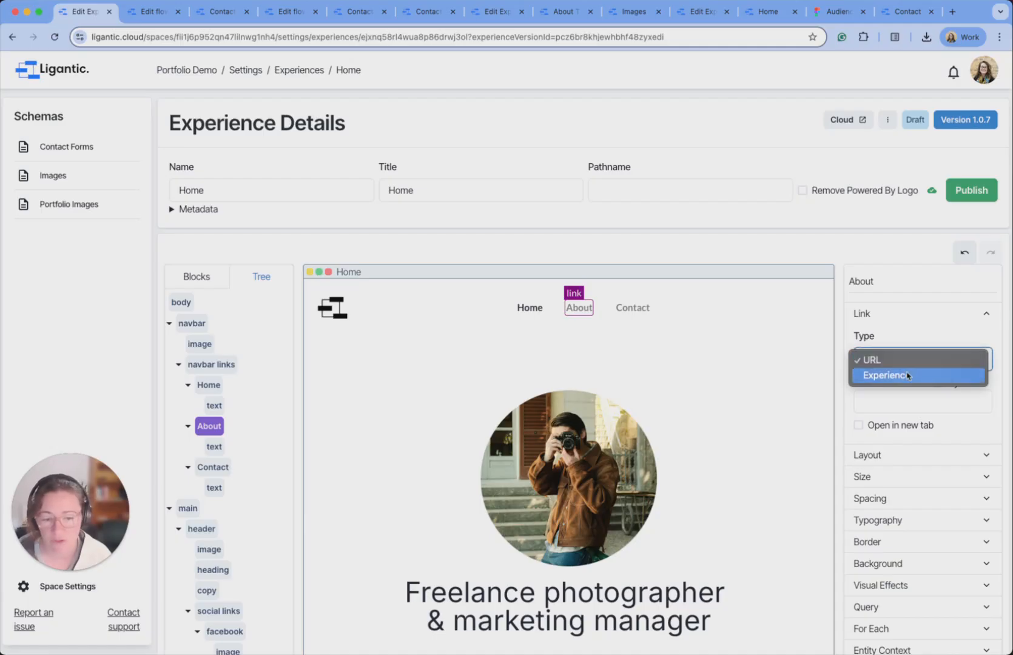
{"action": "left_click", "coordinate": [909, 375]}
{"action": "left_click", "coordinate": [906, 403]}
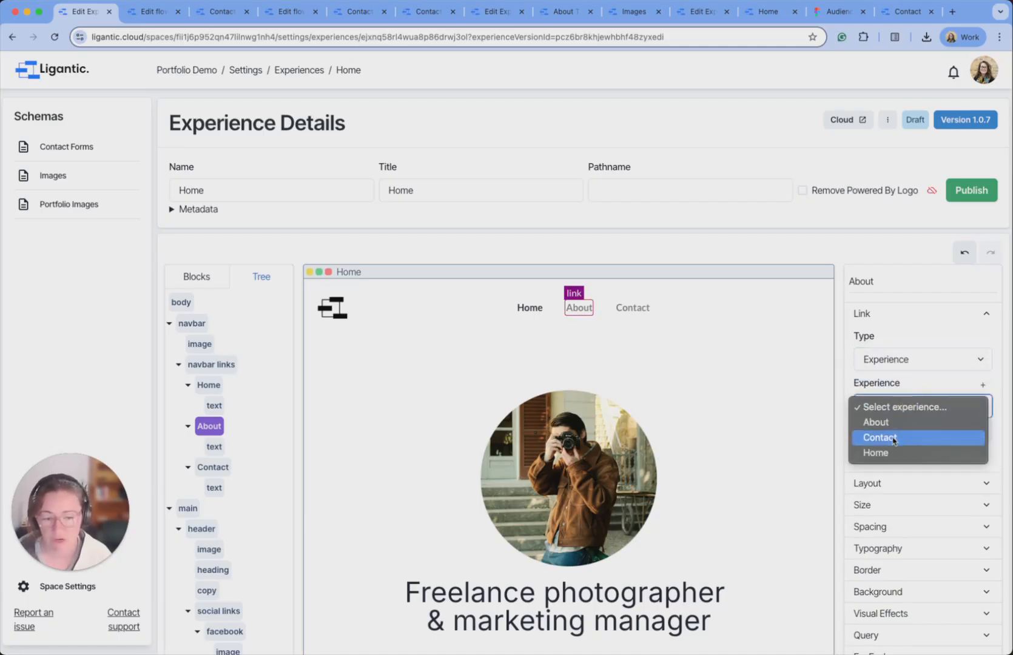
{"action": "left_click", "coordinate": [888, 421]}
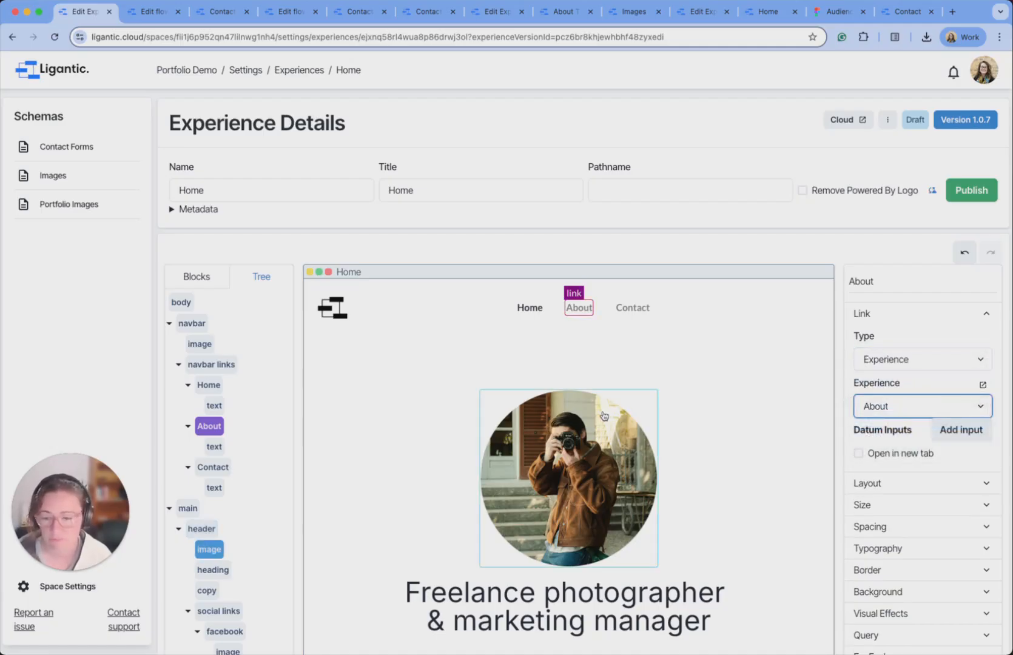
Point the Contact navbar link to the Contact experience, publish Home, and return to Experiences.
{"action": "left_click", "coordinate": [213, 467]}
{"action": "left_click", "coordinate": [934, 313]}
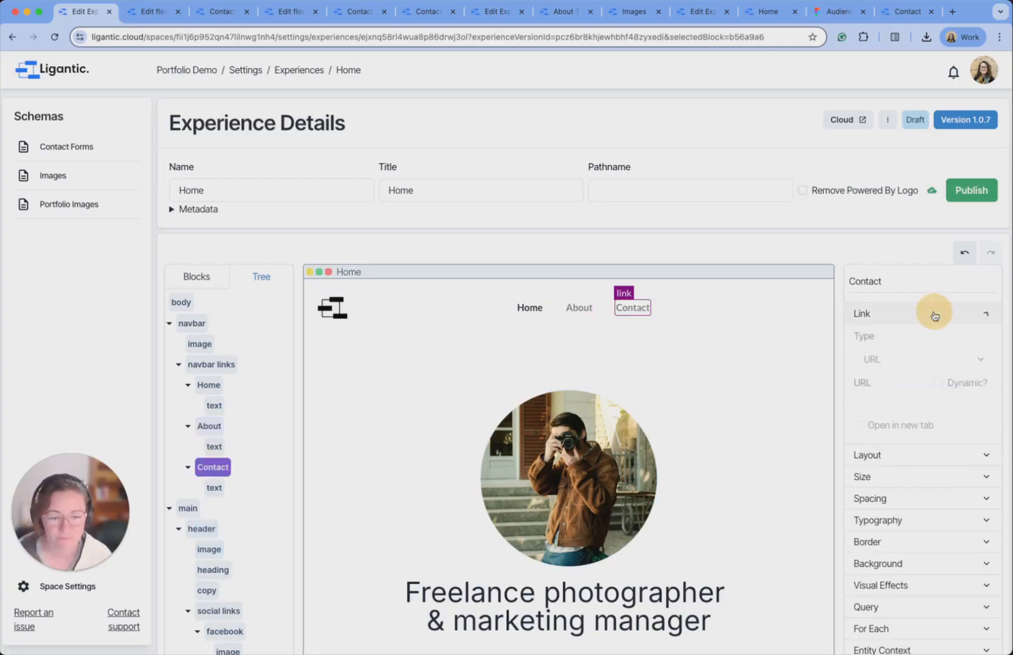
{"action": "left_click", "coordinate": [916, 359]}
{"action": "left_click", "coordinate": [892, 376]}
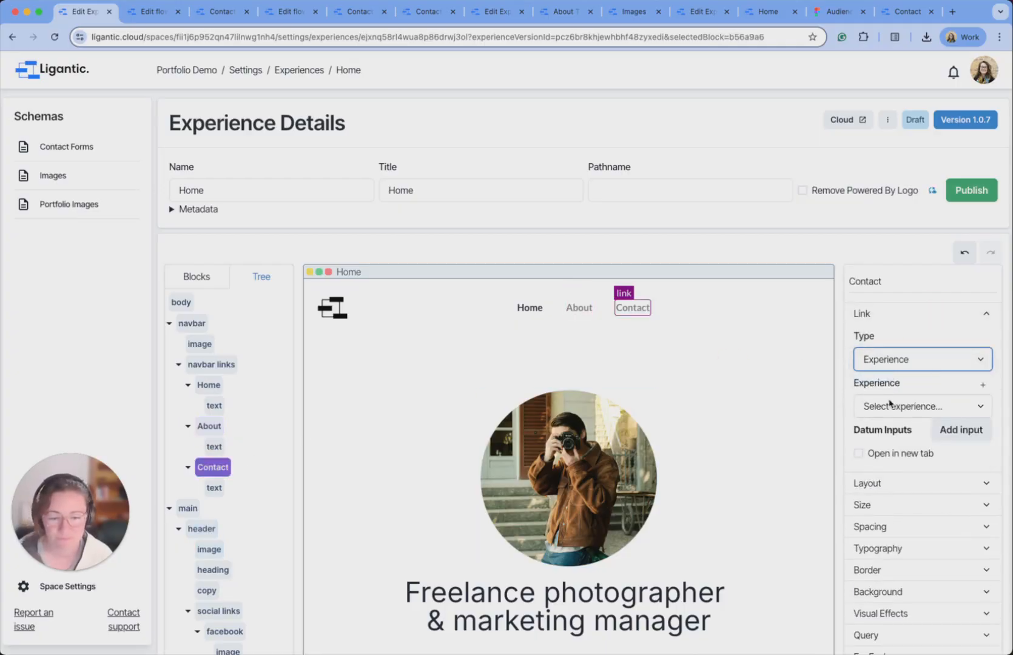
{"action": "left_click", "coordinate": [890, 404]}
{"action": "left_click", "coordinate": [888, 438]}
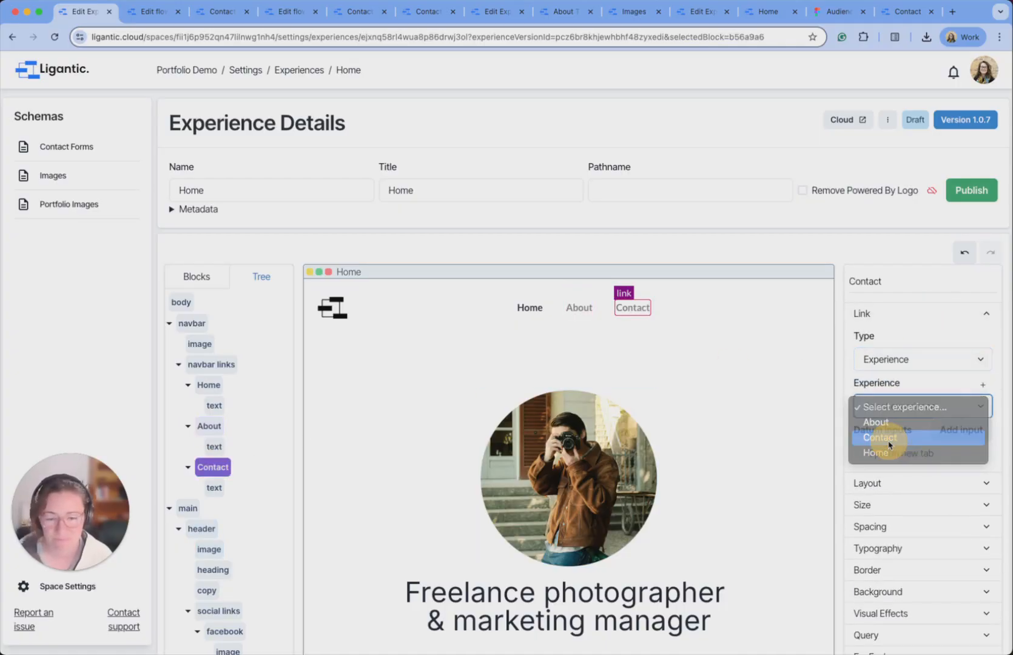
{"action": "left_click", "coordinate": [974, 192]}
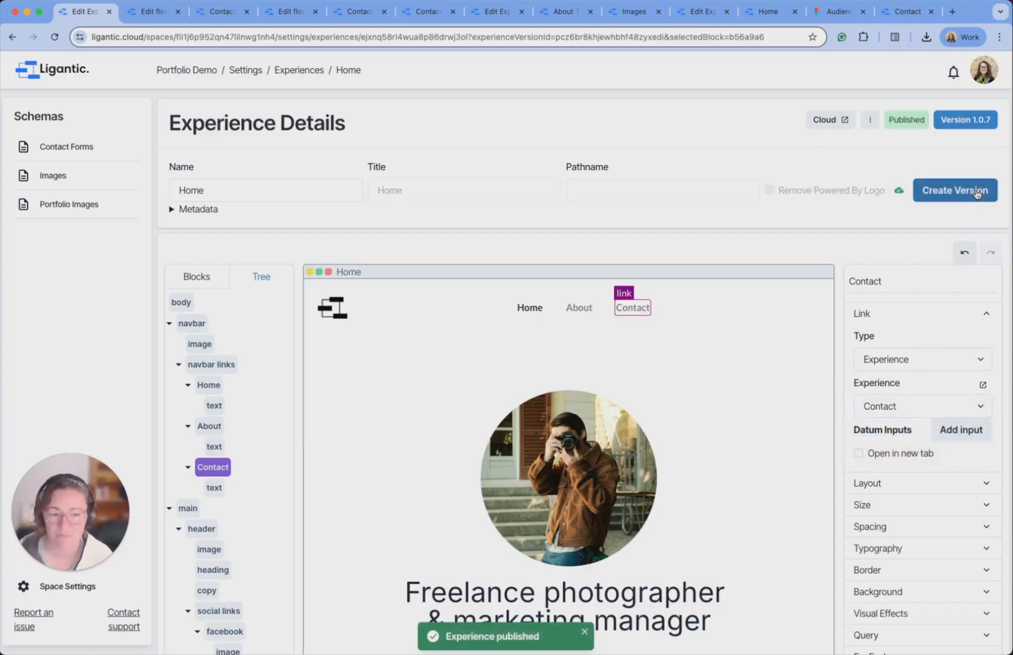
{"action": "left_click", "coordinate": [295, 71]}
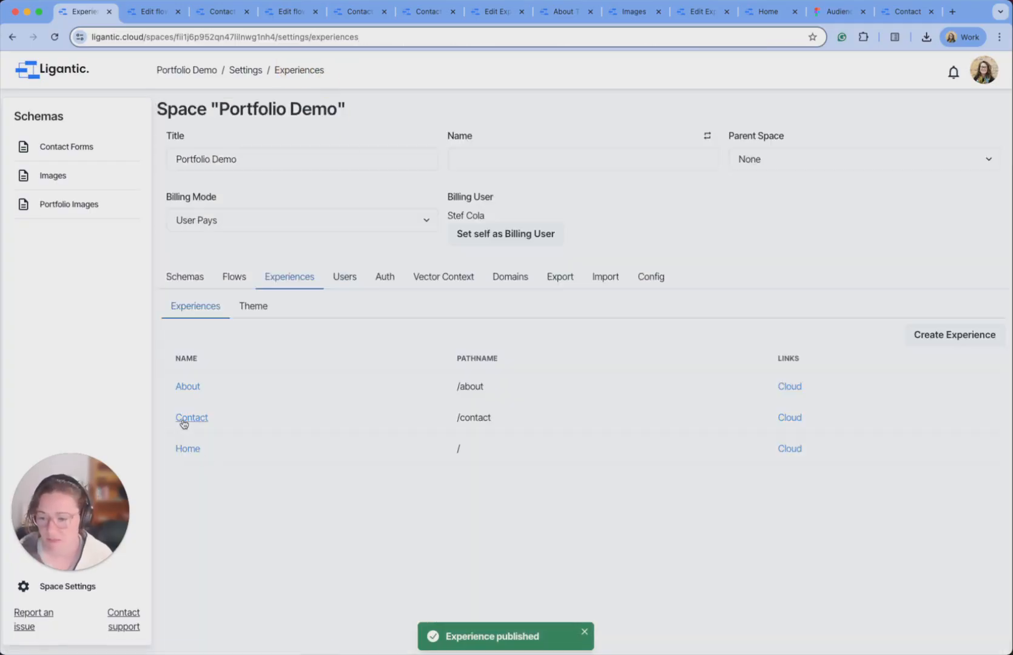
On the About page, set the Contact navbar link to Experience type pointing to Contact.
{"action": "left_click", "coordinate": [188, 387]}
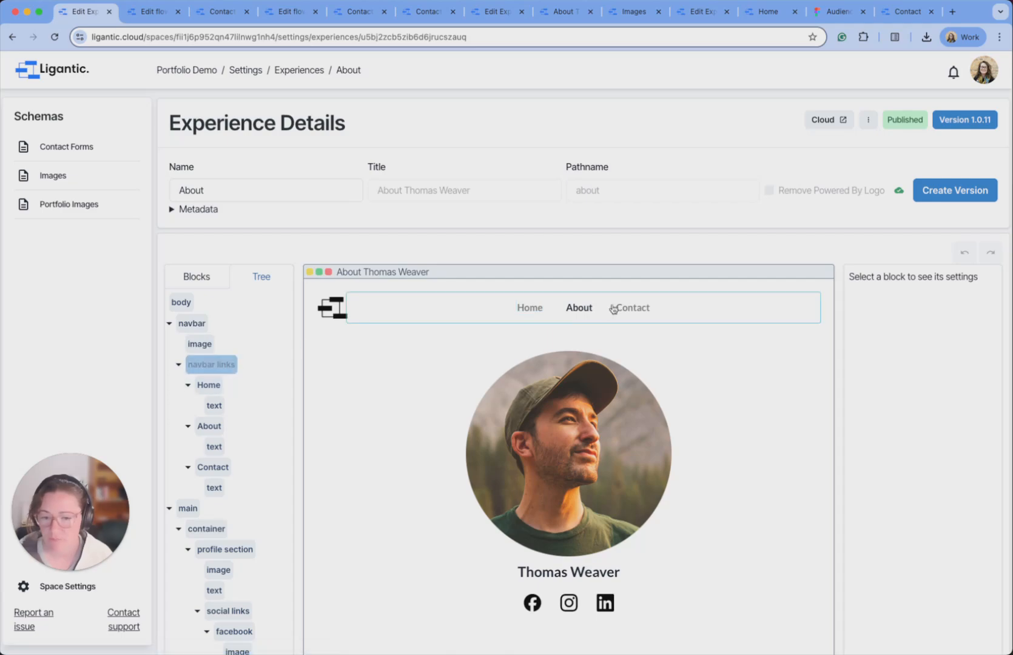
{"action": "left_click", "coordinate": [212, 468]}
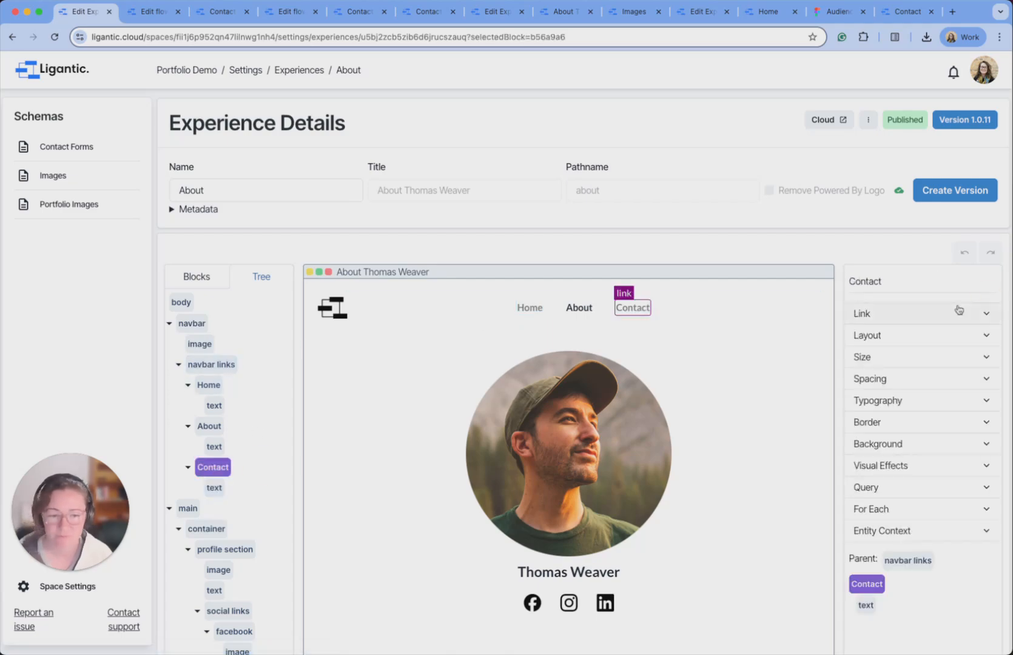
{"action": "left_click", "coordinate": [943, 312]}
{"action": "left_click", "coordinate": [907, 359]}
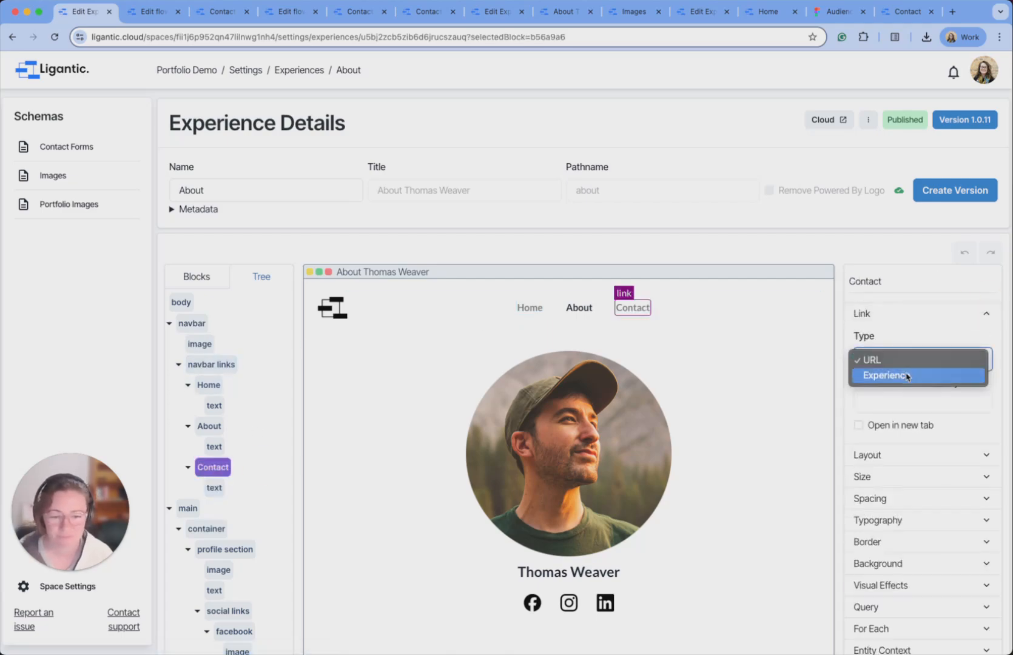
{"action": "left_click", "coordinate": [907, 378]}
{"action": "left_click", "coordinate": [905, 409]}
{"action": "left_click", "coordinate": [902, 436]}
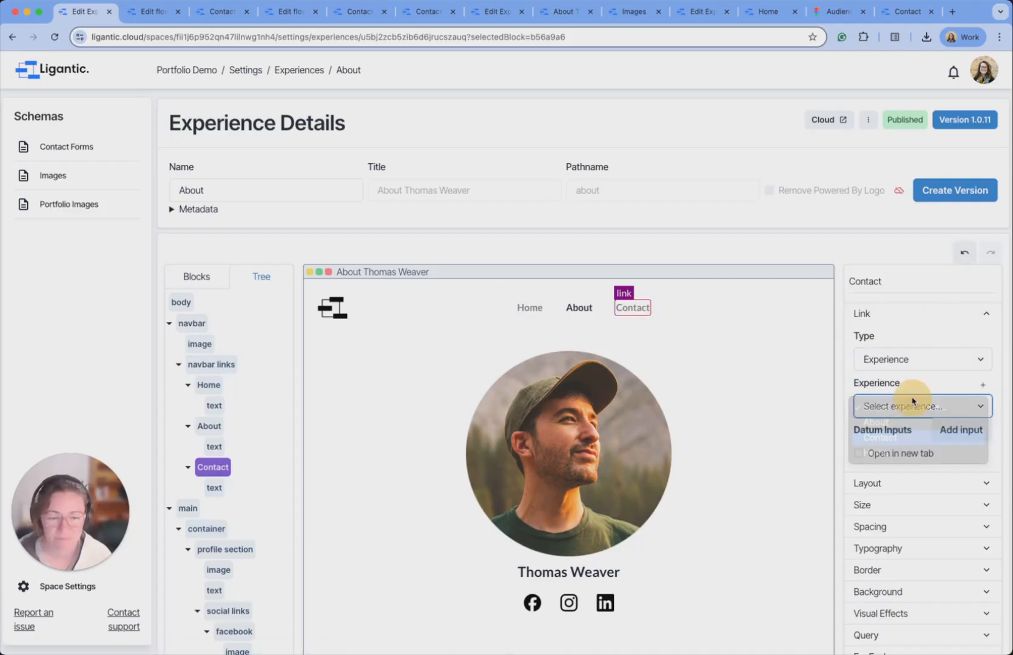
Verify the About and Home link targets and publish the About page as version 1.0.12.
{"action": "left_click", "coordinate": [210, 426]}
{"action": "left_click", "coordinate": [913, 316]}
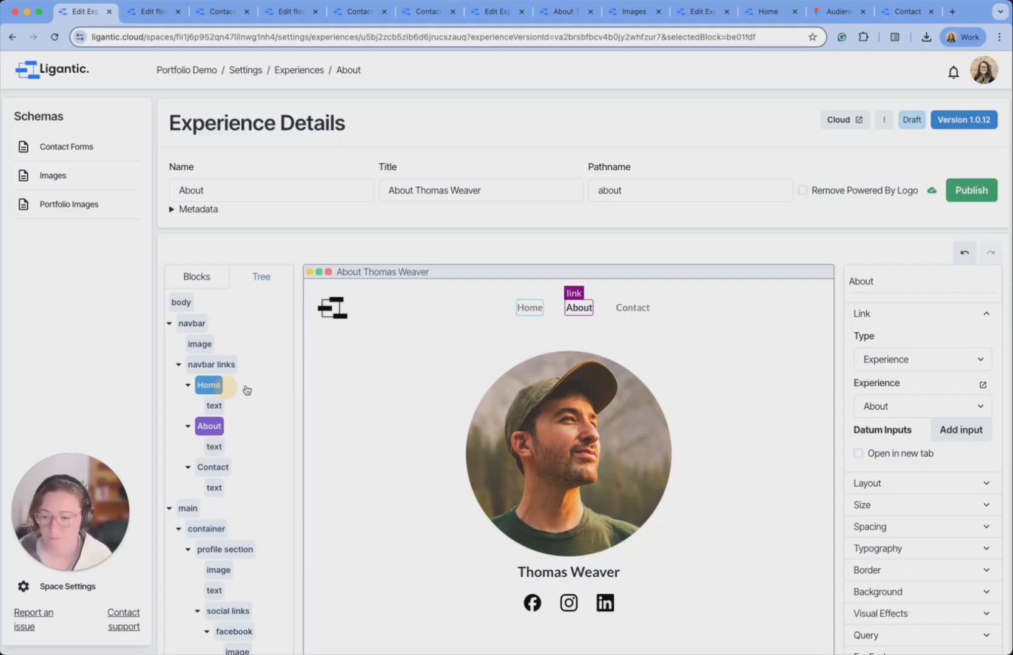
{"action": "left_click", "coordinate": [208, 385]}
{"action": "left_click", "coordinate": [886, 323]}
{"action": "left_click", "coordinate": [976, 190]}
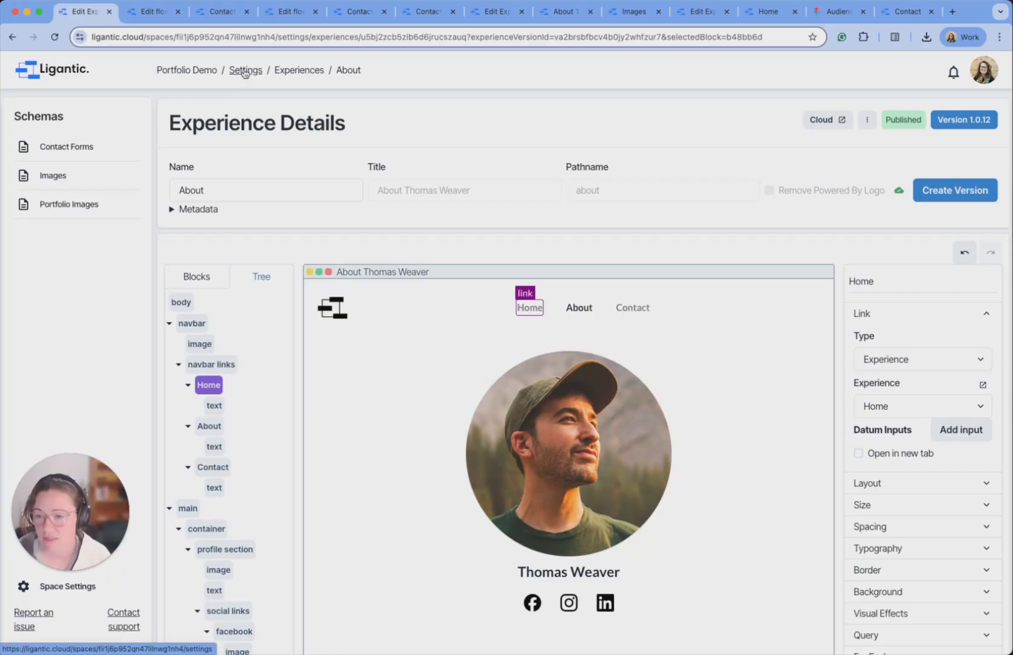
Rename the space from encouraging-brown-bird to a custom slug ending 'demo-for-portfolio'.
{"action": "left_click", "coordinate": [57, 592]}
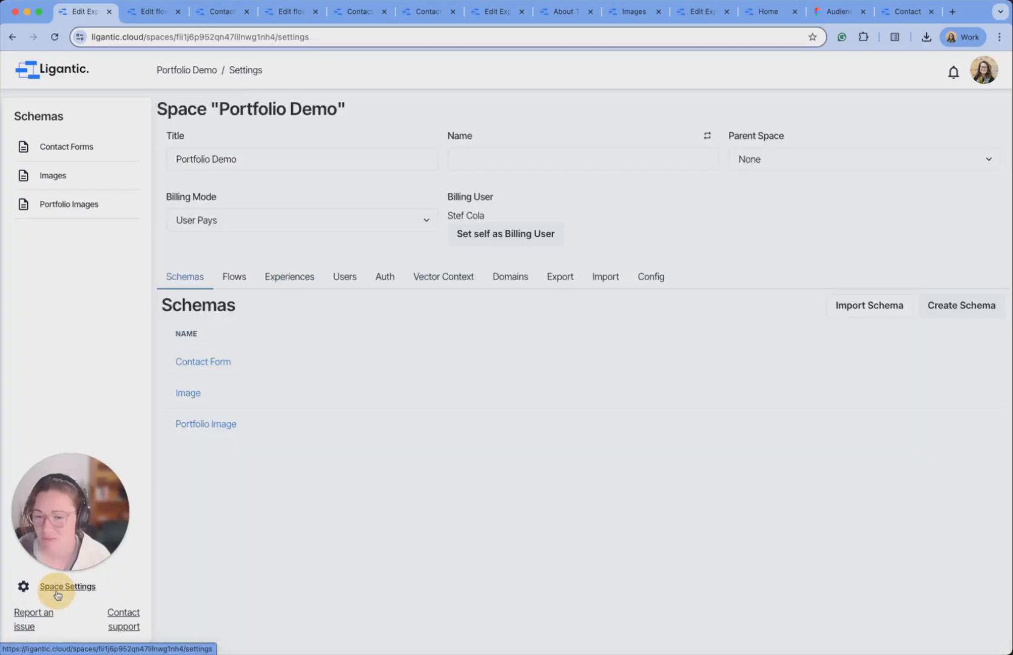
{"action": "left_click", "coordinate": [527, 159]}
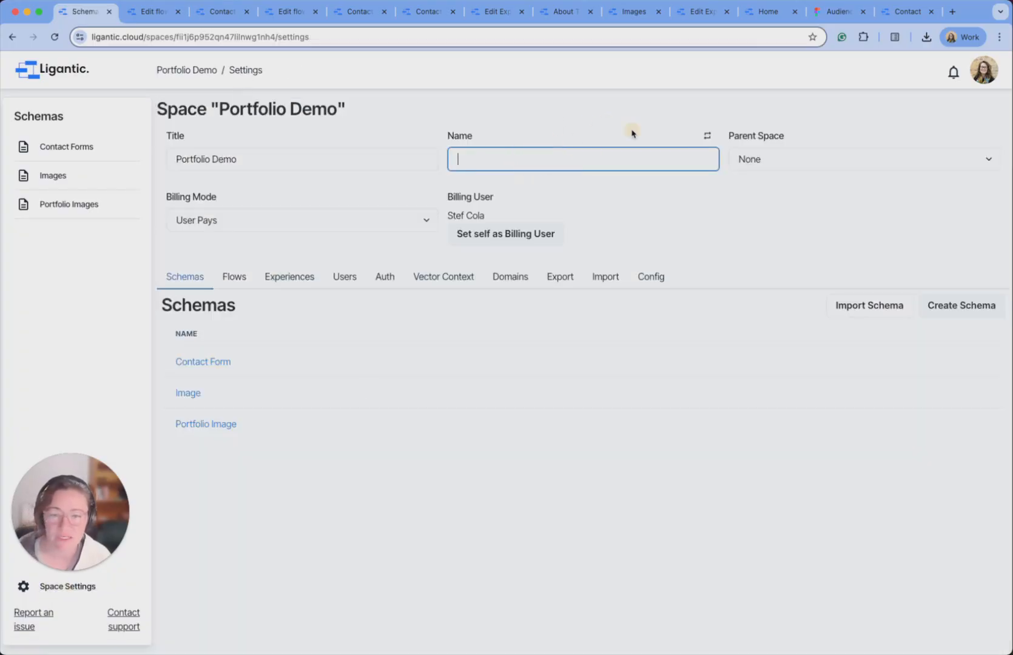
{"action": "left_click", "coordinate": [705, 135]}
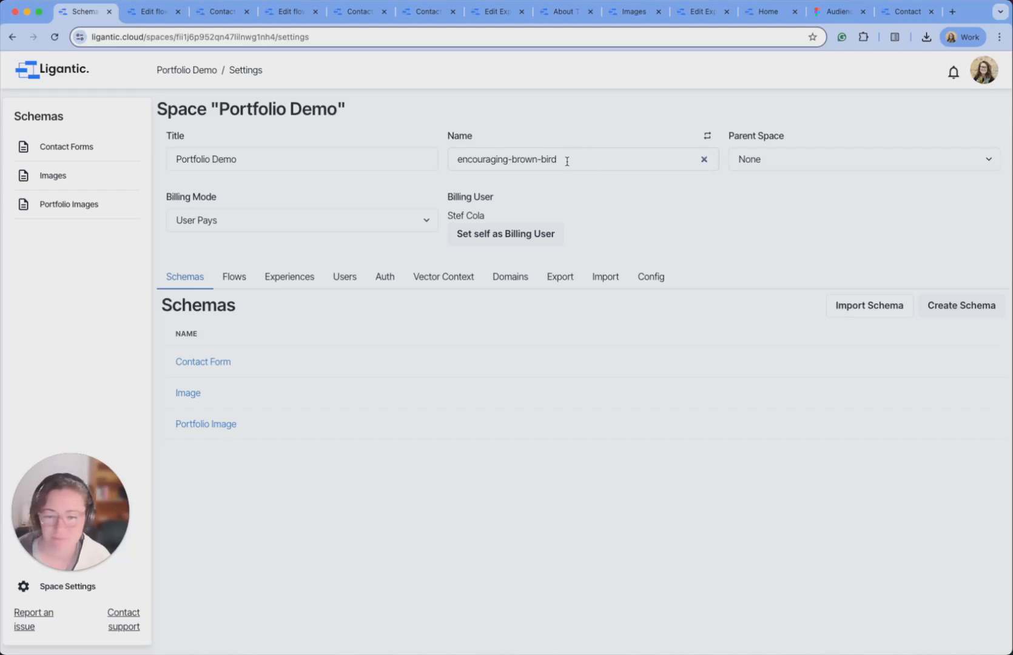
{"action": "left_click_drag", "start_coordinate": [568, 161], "coordinate": [453, 160]}
{"action": "type", "text": "stef"}
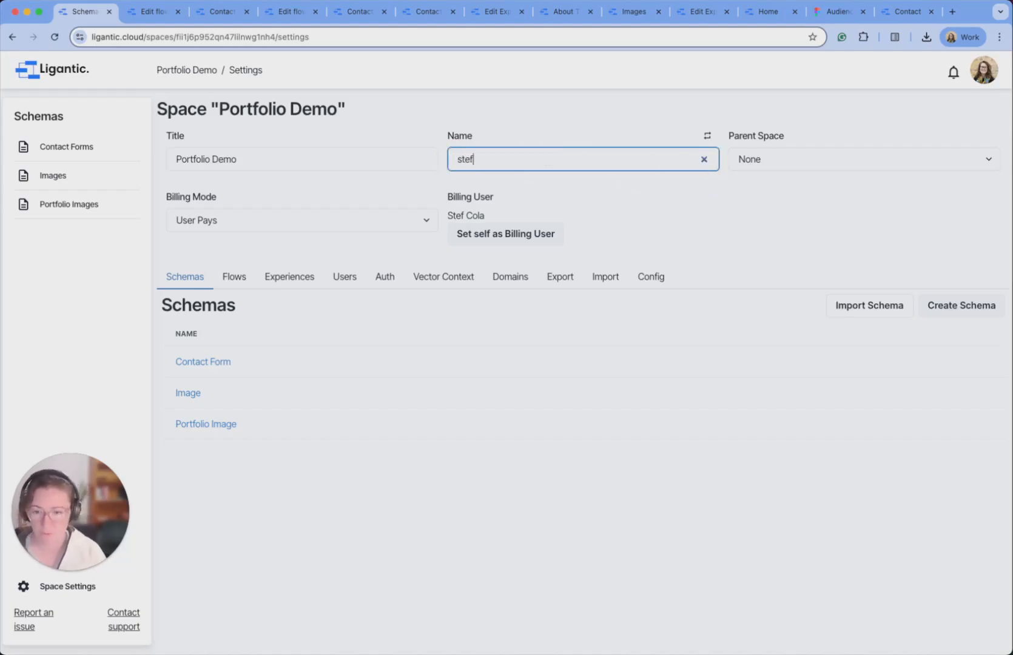
{"action": "type", "text": "s-dem"}
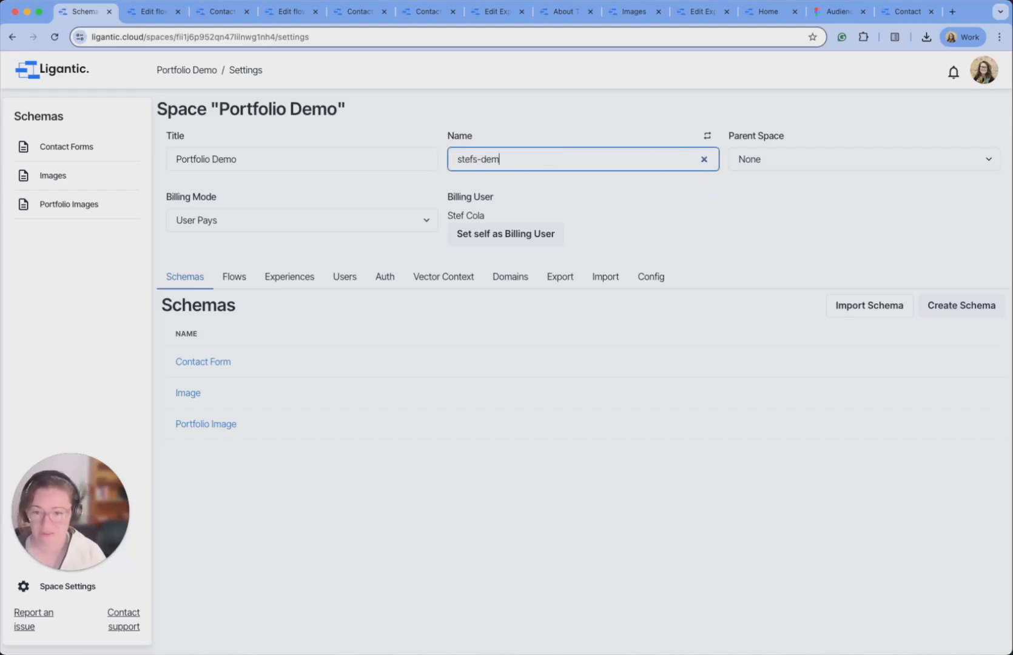
{"action": "type", "text": "o-for-pot"}
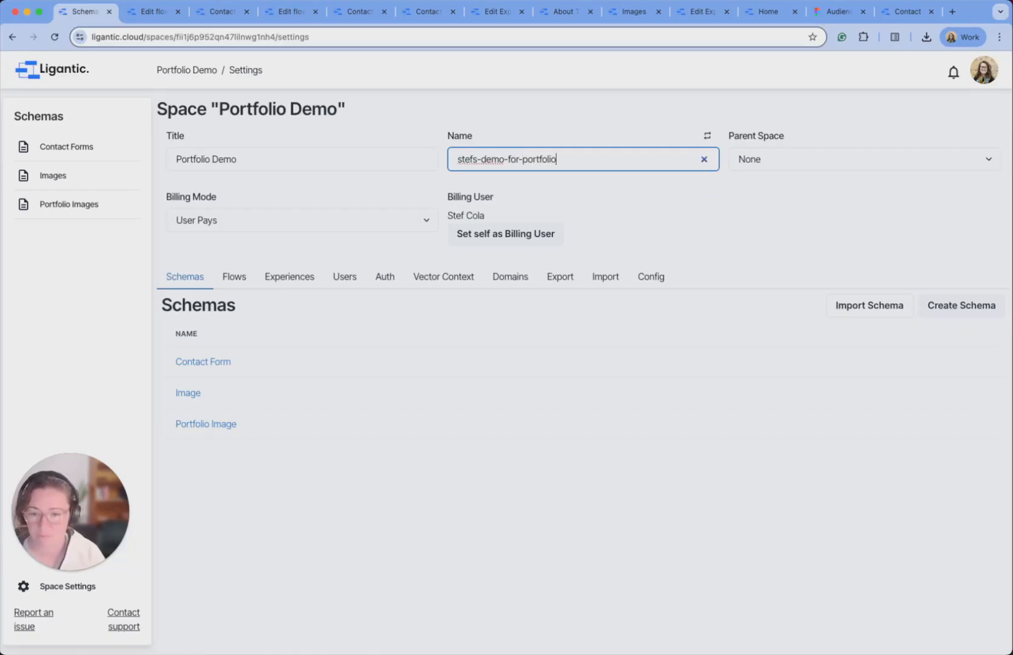
{"action": "left_click", "coordinate": [726, 237]}
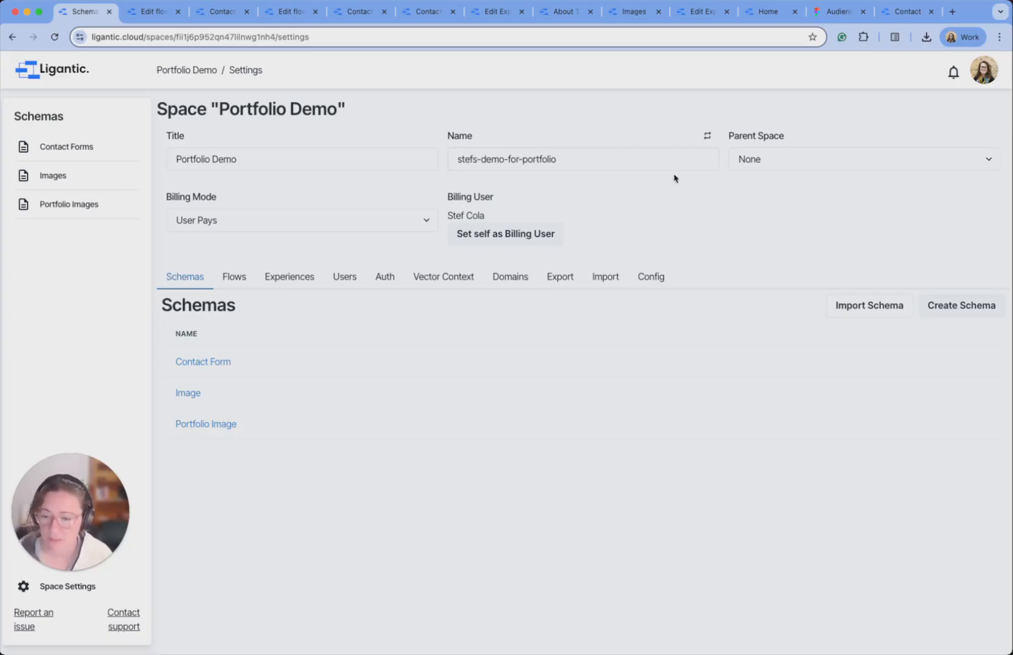
List the space's experiences and open the About page's Public link in a new browser tab.
{"action": "left_click", "coordinate": [302, 279]}
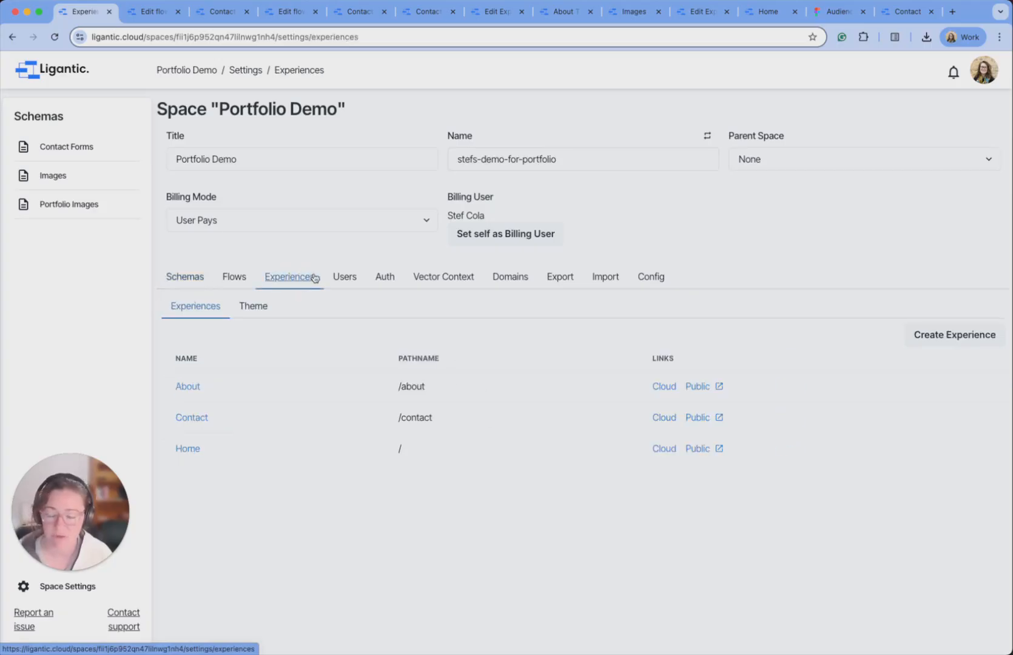
{"action": "left_click", "coordinate": [698, 387]}
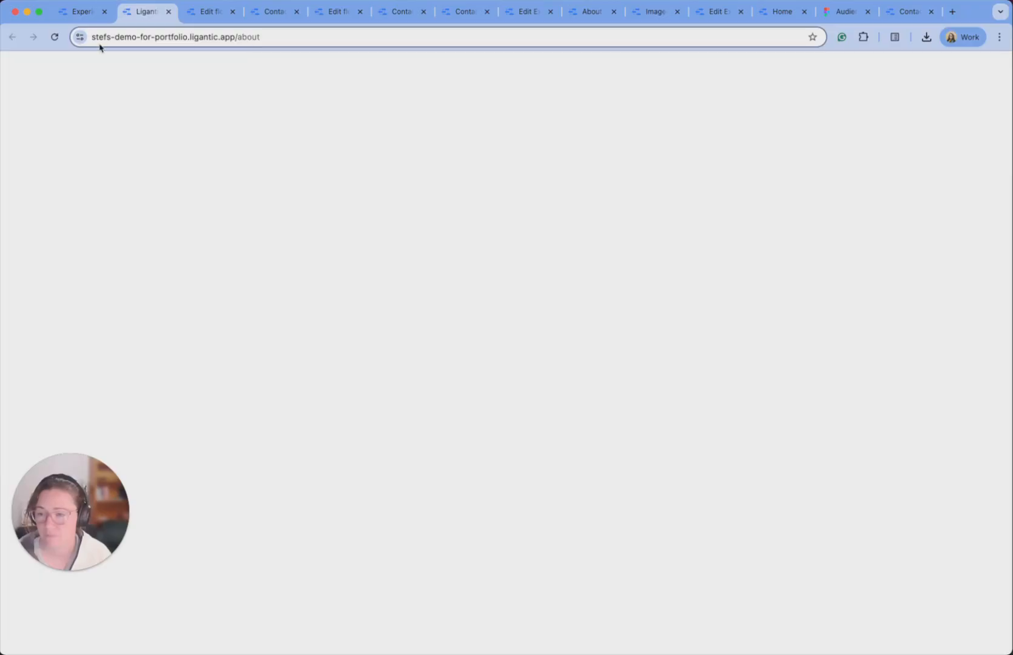
{"action": "left_click", "coordinate": [87, 15]}
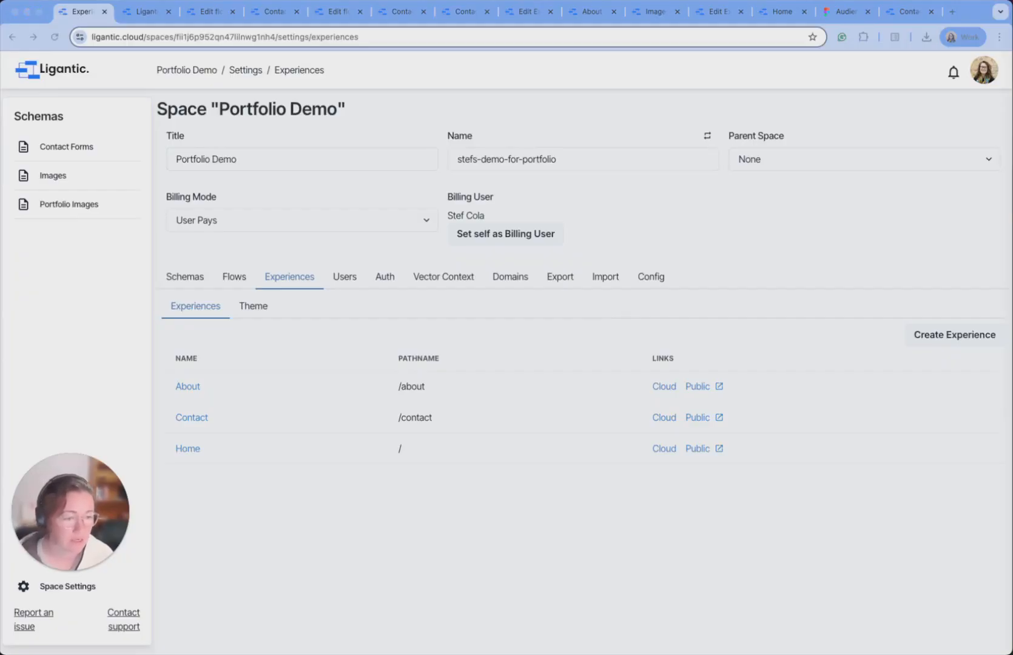
{"action": "left_click", "coordinate": [383, 280]}
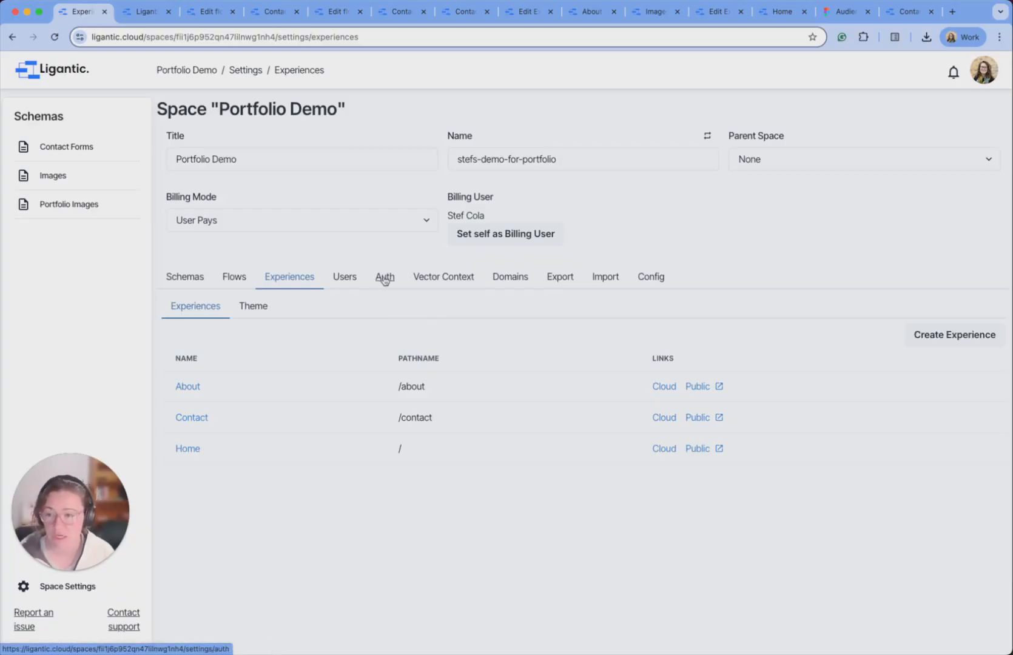
In the Auth settings, dismiss a Create Strategy form and start a blank new role.
{"action": "left_click", "coordinate": [385, 279]}
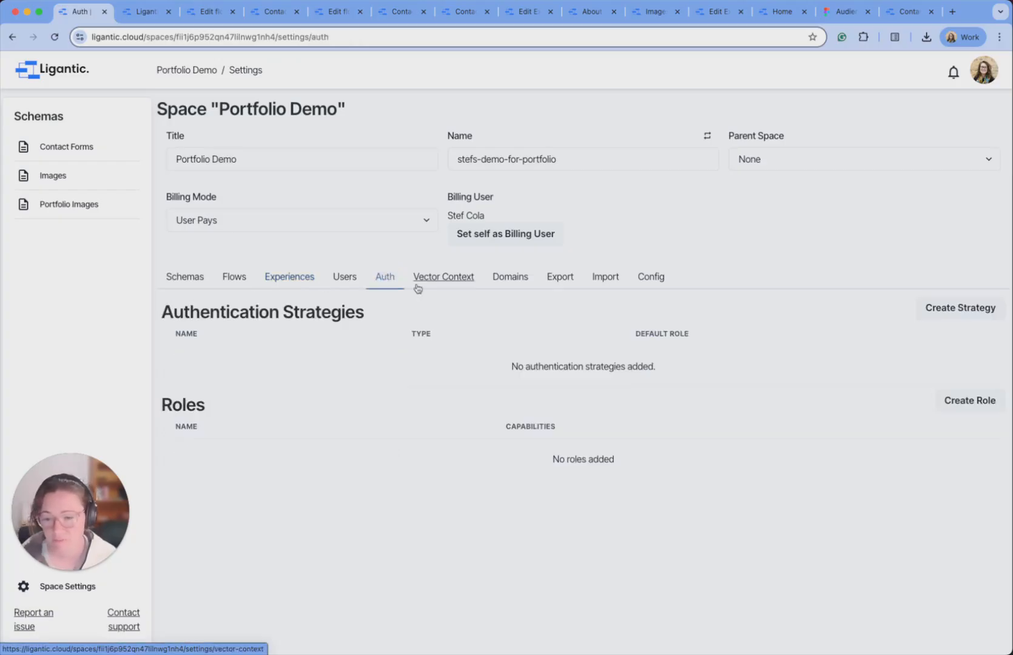
{"action": "left_click", "coordinate": [950, 312]}
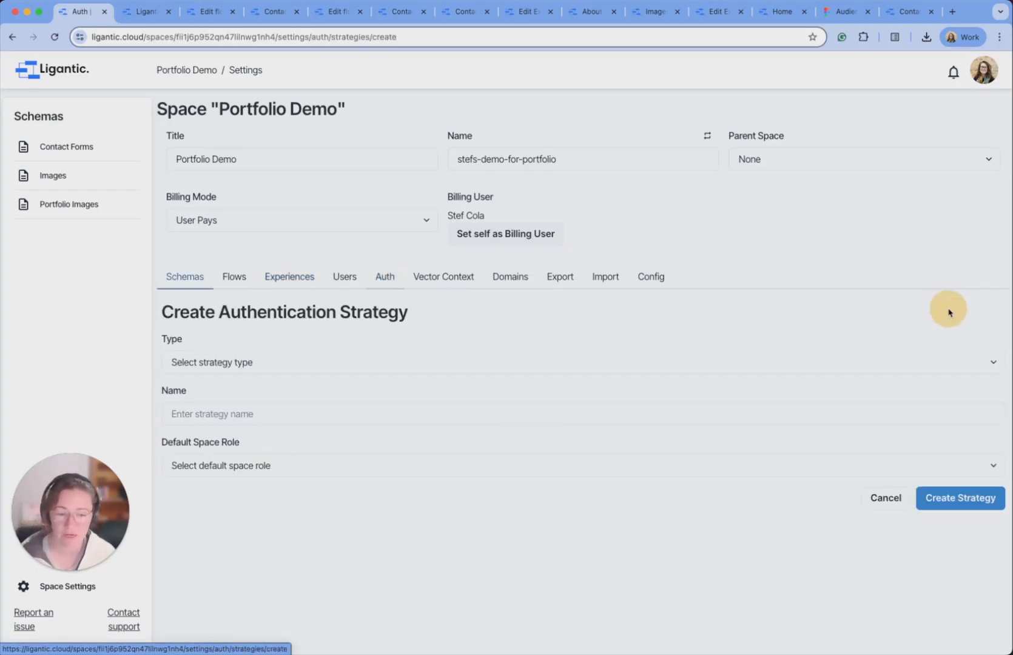
{"action": "left_click", "coordinate": [886, 499]}
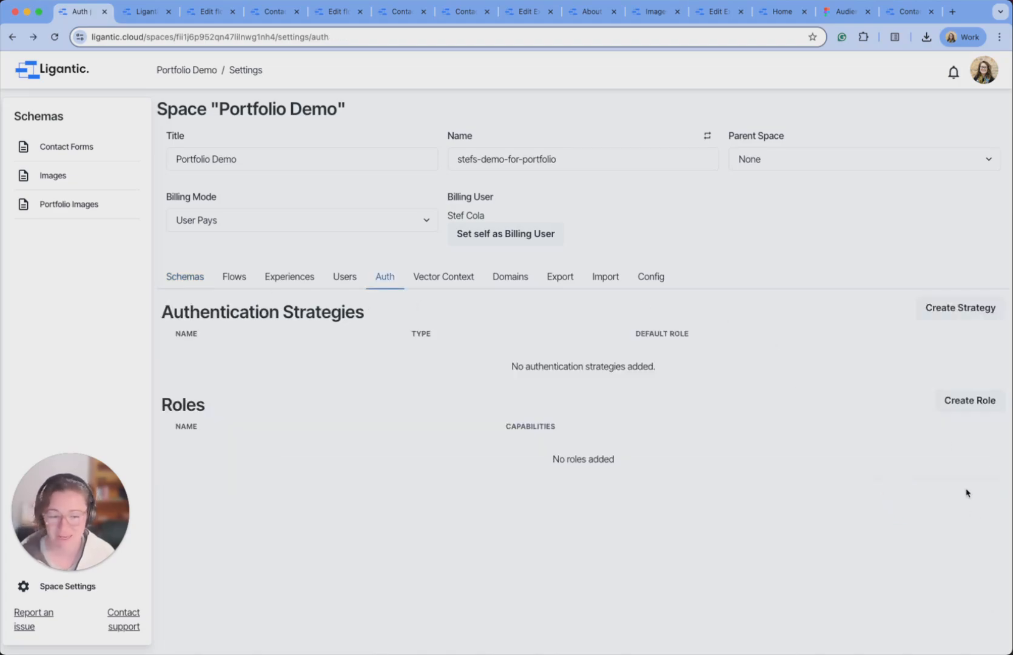
{"action": "left_click", "coordinate": [962, 400]}
{"action": "scroll", "coordinate": [243, 401], "scroll_direction": "down", "scroll_amount": 2}
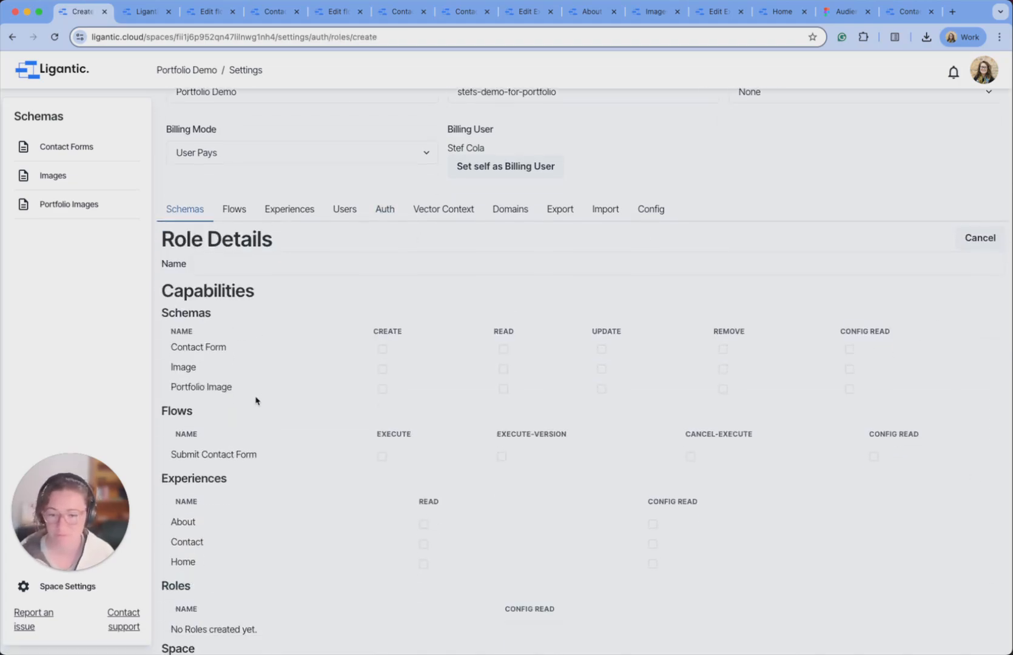
Name the role Public and give it READ on Image and Portfolio Image entries.
{"action": "left_click", "coordinate": [228, 260]}
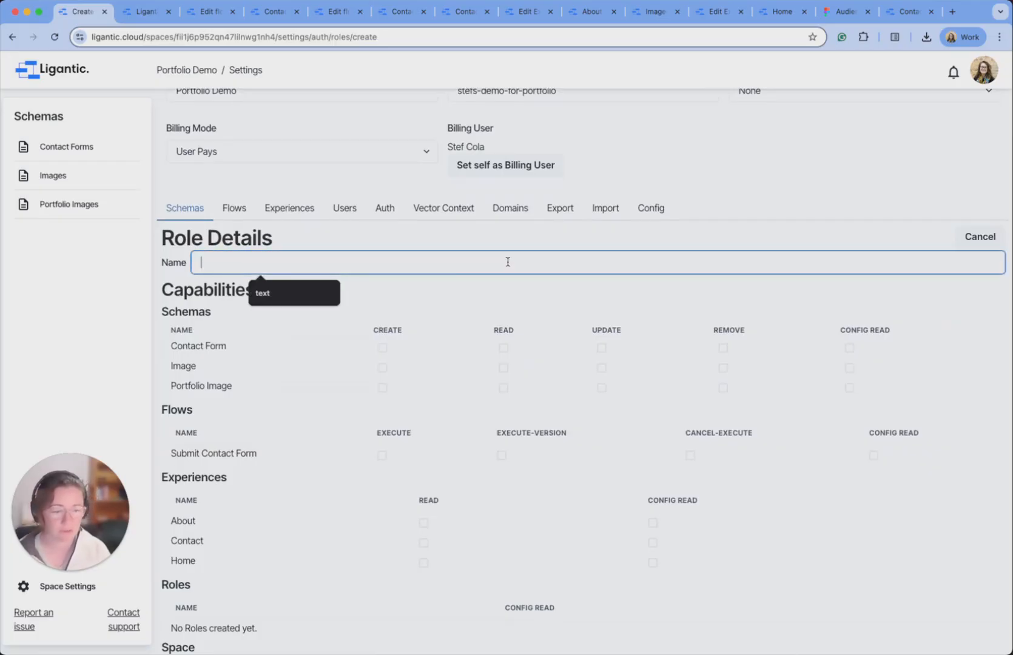
{"action": "type", "text": "Public"}
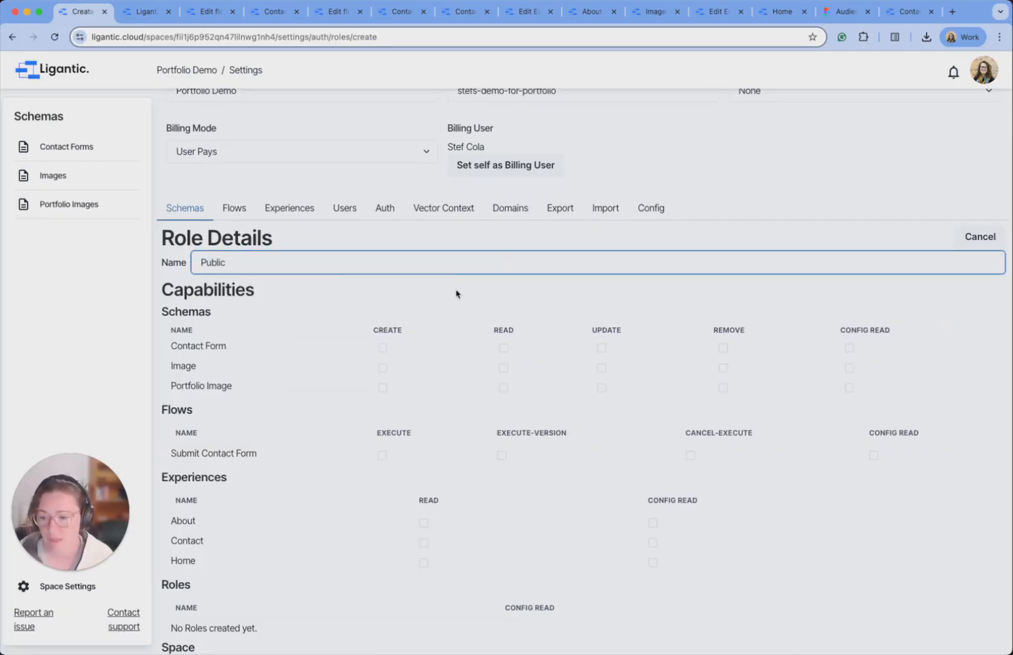
{"action": "scroll", "coordinate": [457, 294], "scroll_direction": "down", "scroll_amount": 3}
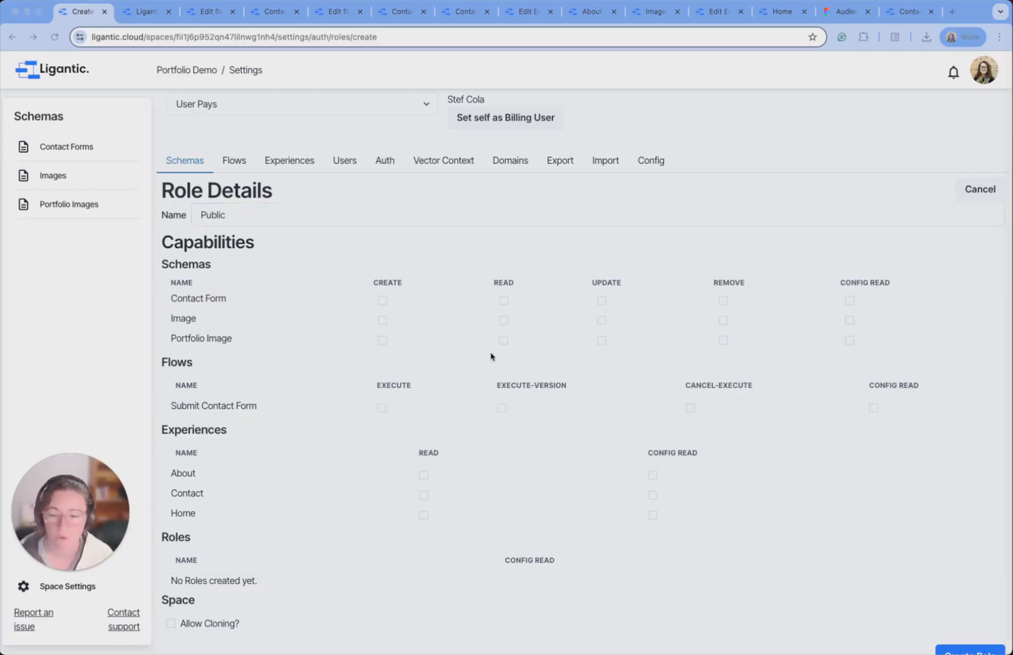
{"action": "scroll", "coordinate": [477, 359], "scroll_direction": "down", "scroll_amount": 1}
{"action": "left_click", "coordinate": [503, 301]}
{"action": "left_click", "coordinate": [504, 299]}
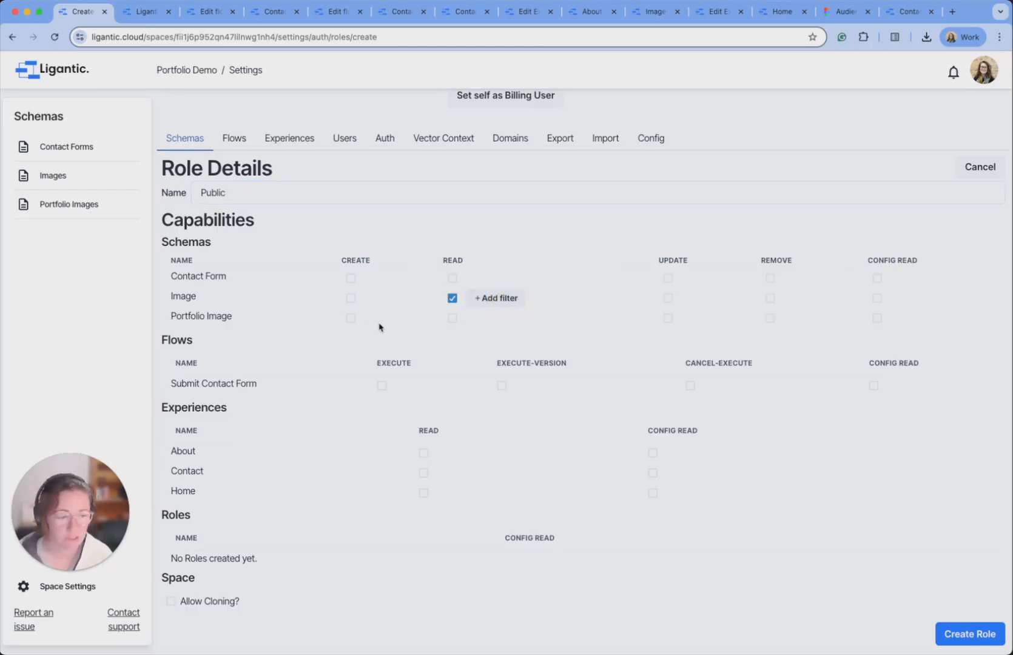
{"action": "left_click", "coordinate": [452, 318]}
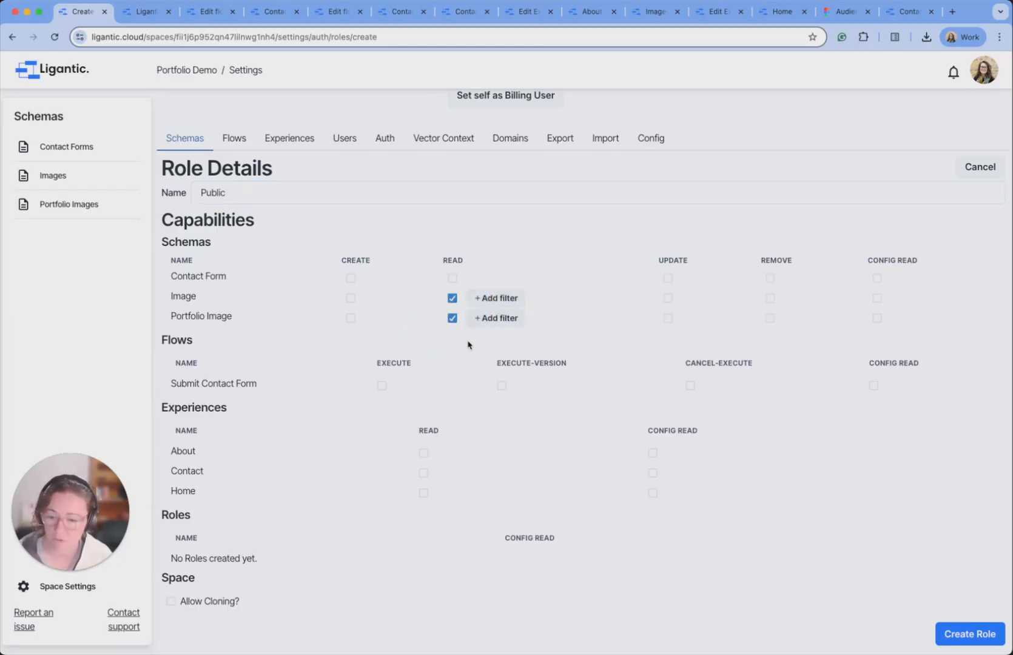
Grant READ on Contact Form entries with a filter on the Id field.
{"action": "left_click", "coordinate": [452, 278]}
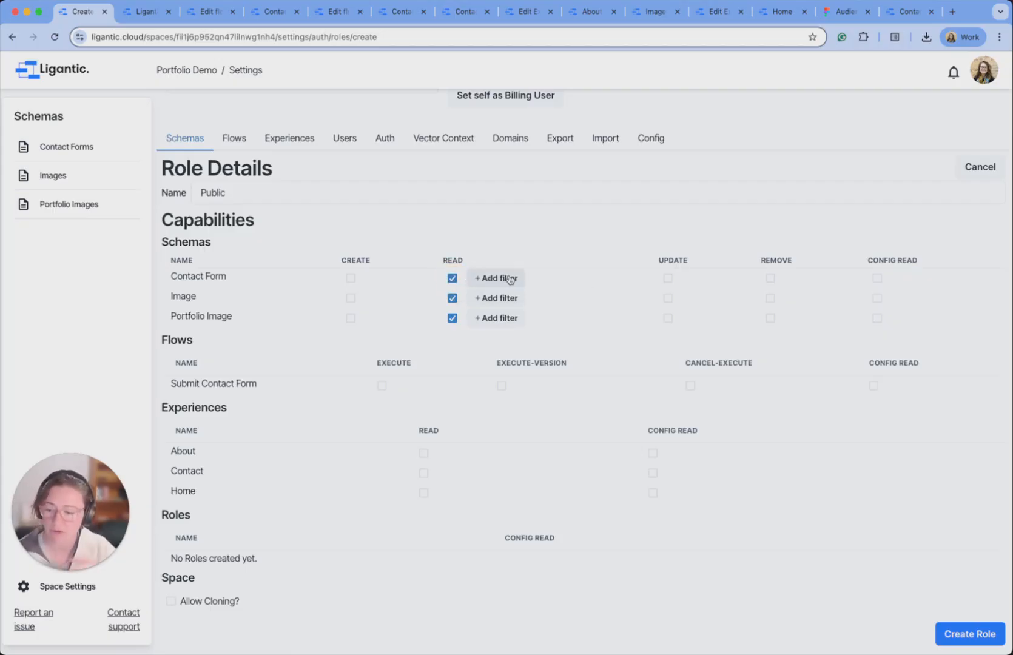
{"action": "left_click", "coordinate": [497, 279]}
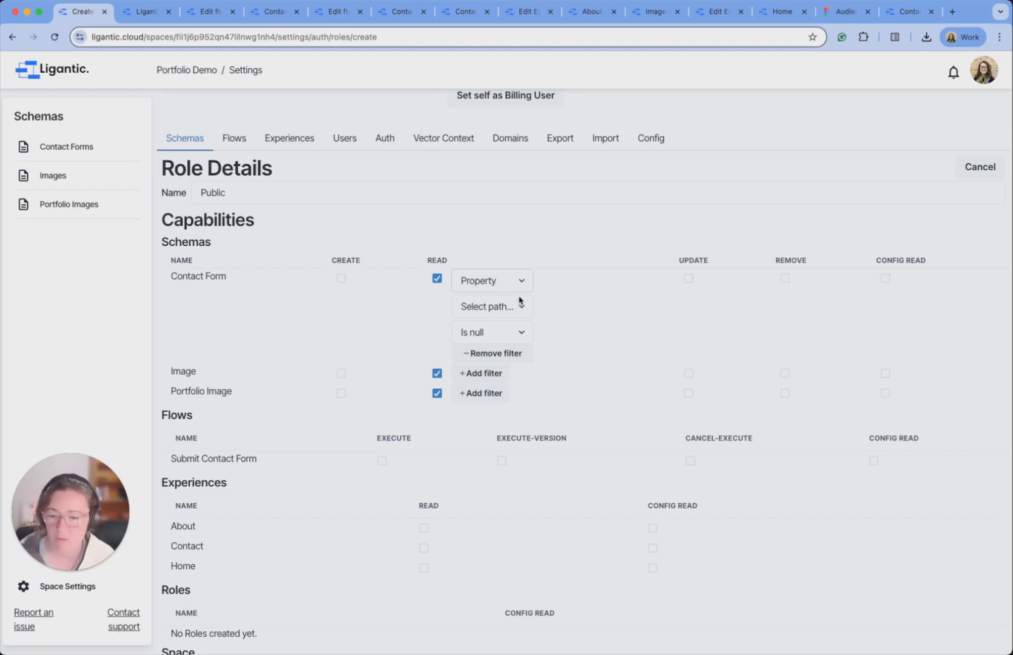
{"action": "left_click", "coordinate": [522, 308]}
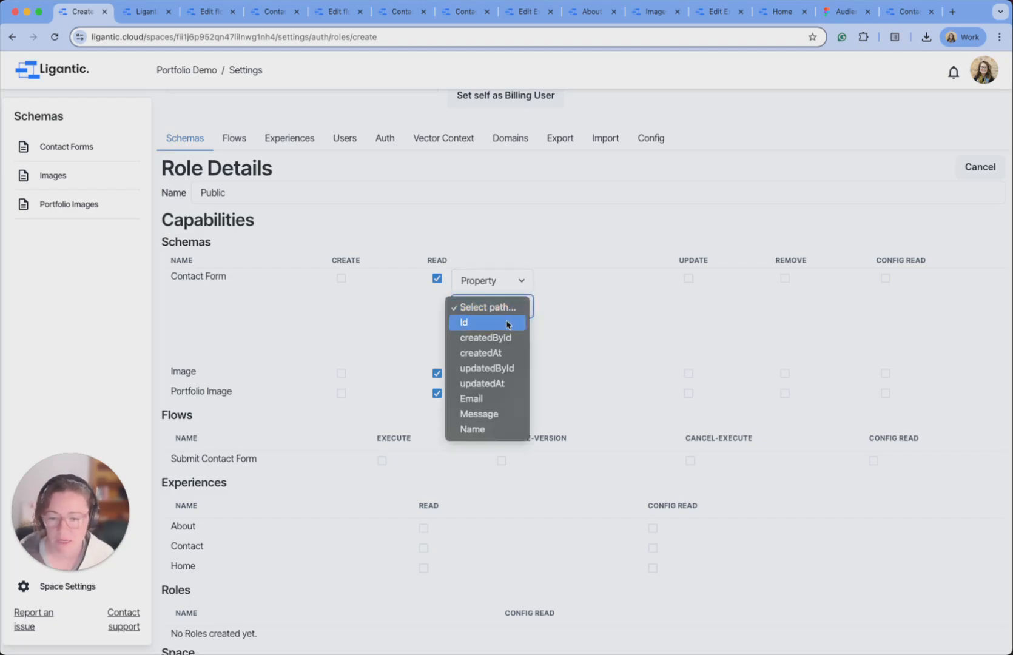
{"action": "left_click", "coordinate": [508, 324]}
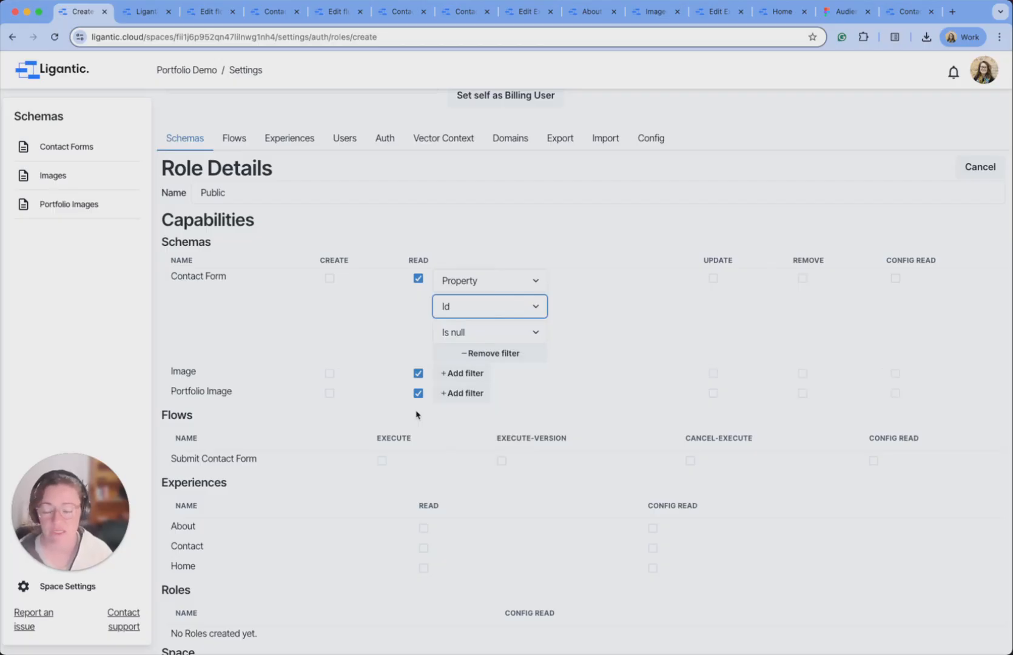
{"action": "scroll", "coordinate": [402, 376], "scroll_direction": "down", "scroll_amount": 2}
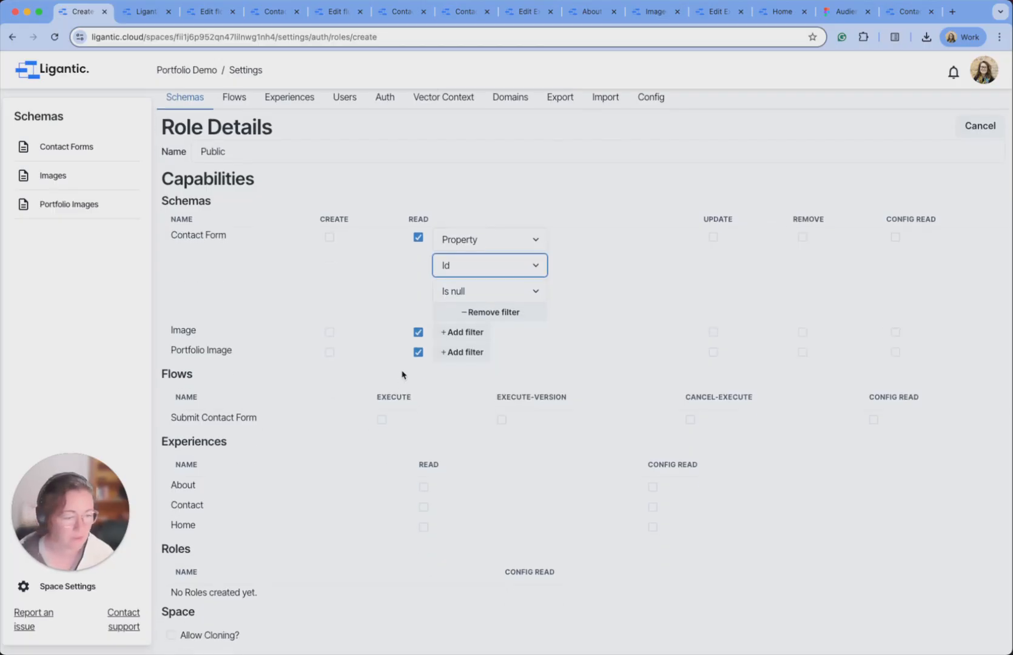
{"action": "scroll", "coordinate": [403, 374], "scroll_direction": "down", "scroll_amount": 2}
Allow executing Submit Contact Form and reading the About, Contact and Home pages, then save the role.
{"action": "left_click", "coordinate": [382, 387]}
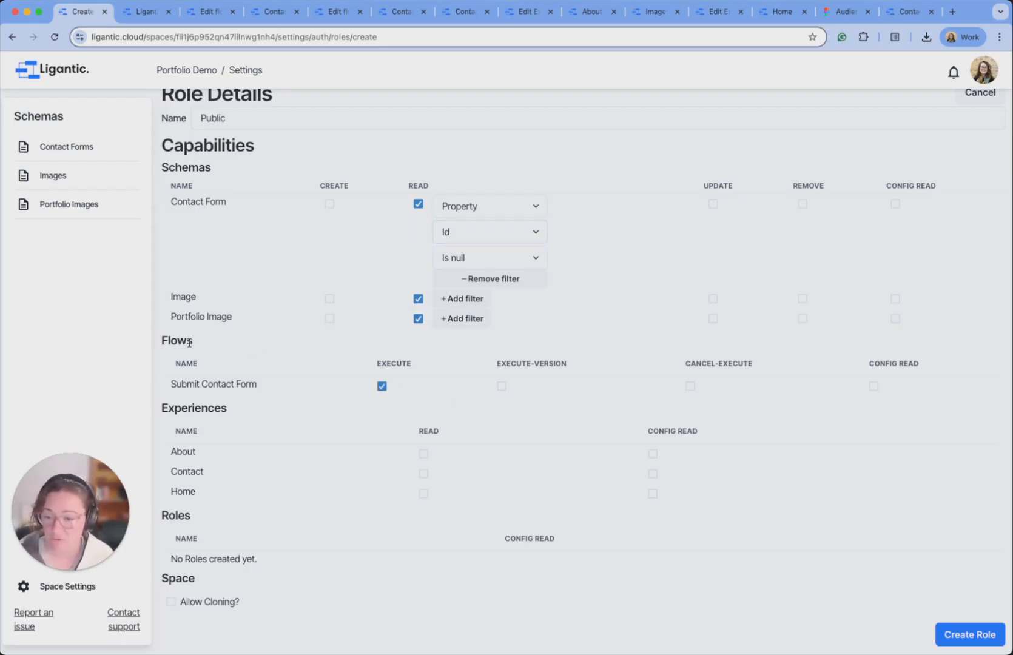
{"action": "left_click", "coordinate": [423, 454]}
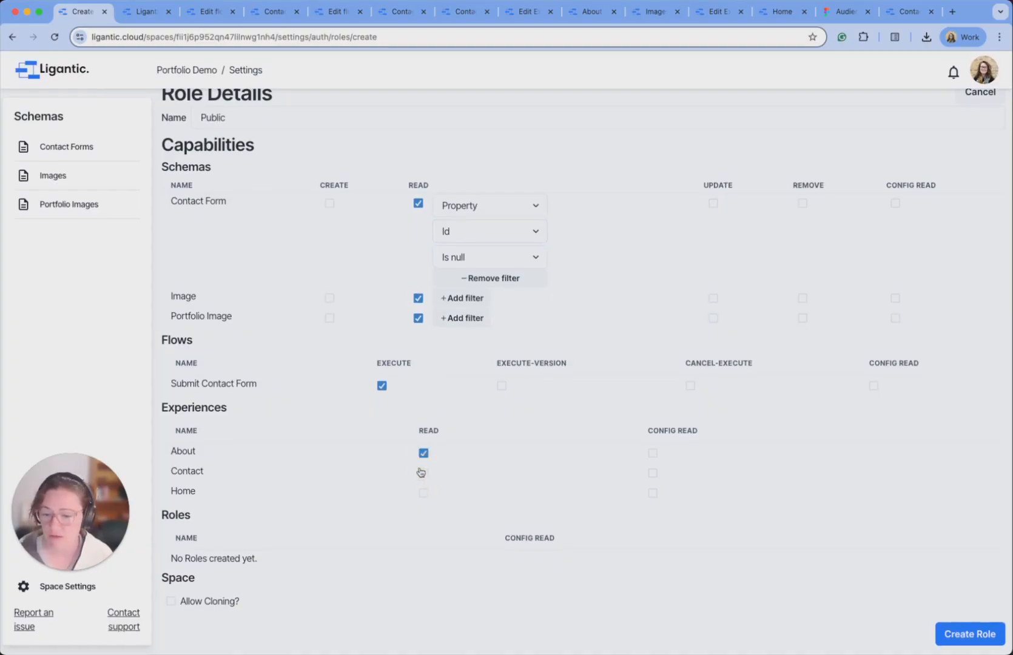
{"action": "left_click", "coordinate": [423, 474]}
{"action": "left_click", "coordinate": [423, 495]}
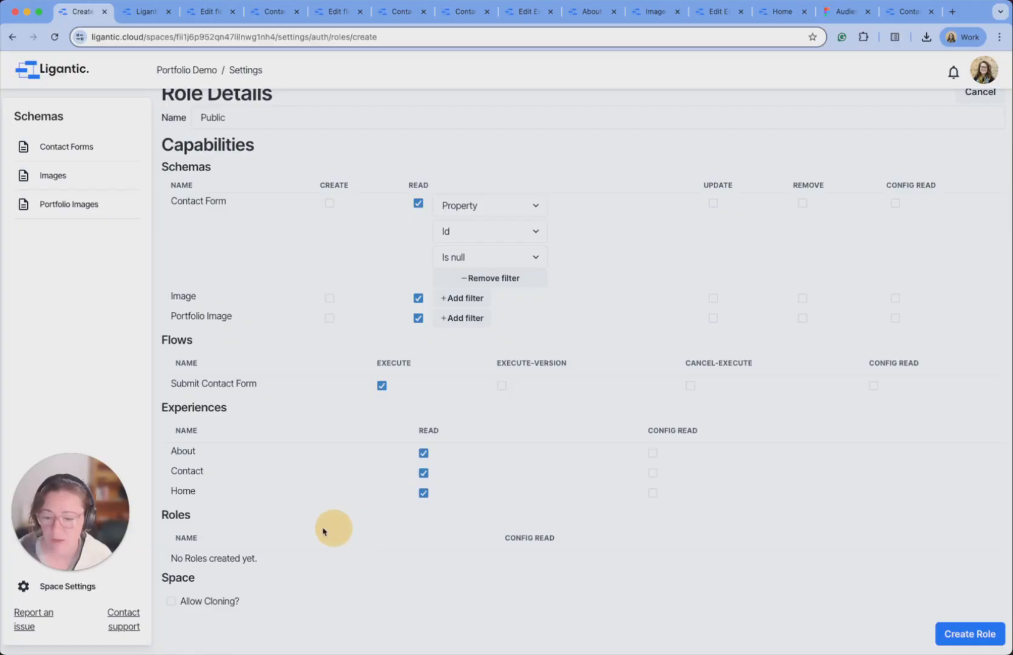
{"action": "left_click", "coordinate": [968, 634]}
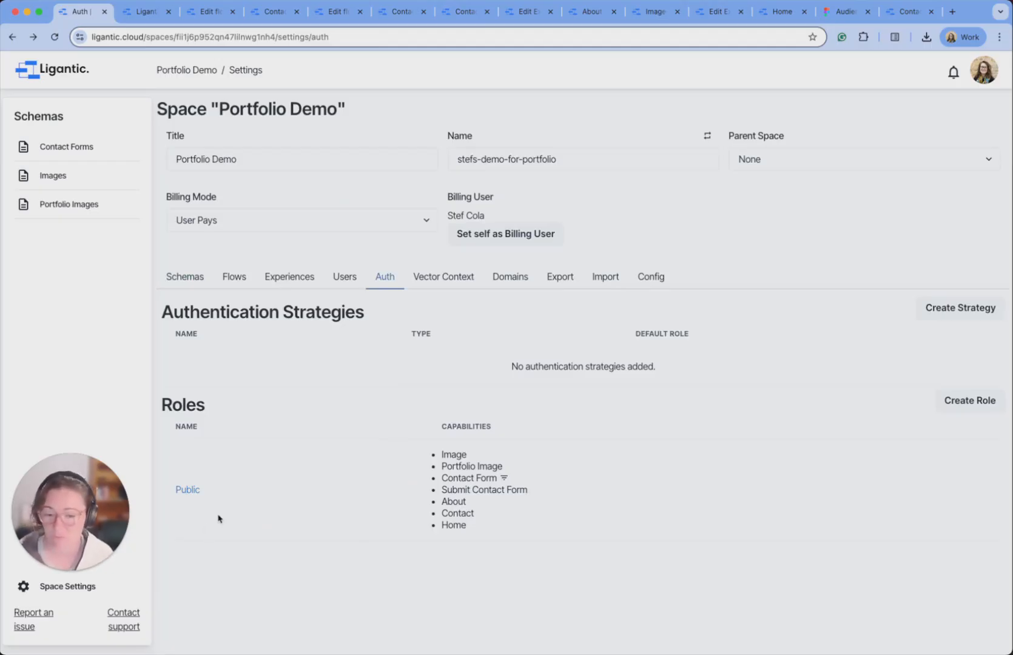
Add and save a Guest strategy defaulting visitors to the Public role, then show the Experiences list.
{"action": "left_click", "coordinate": [971, 311]}
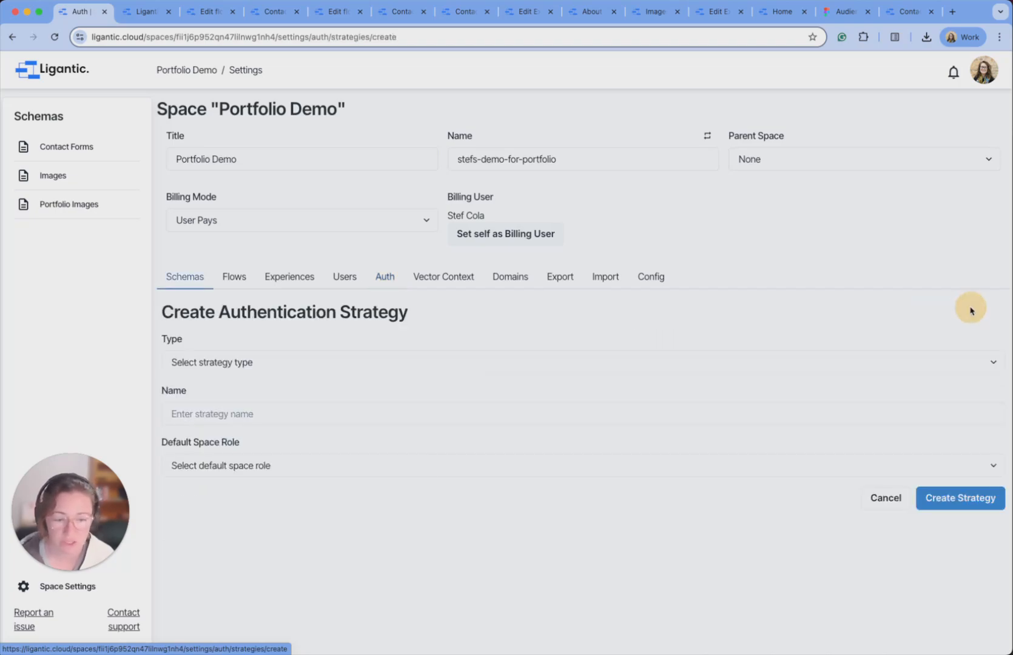
{"action": "left_click", "coordinate": [349, 369]}
{"action": "left_click", "coordinate": [301, 378]}
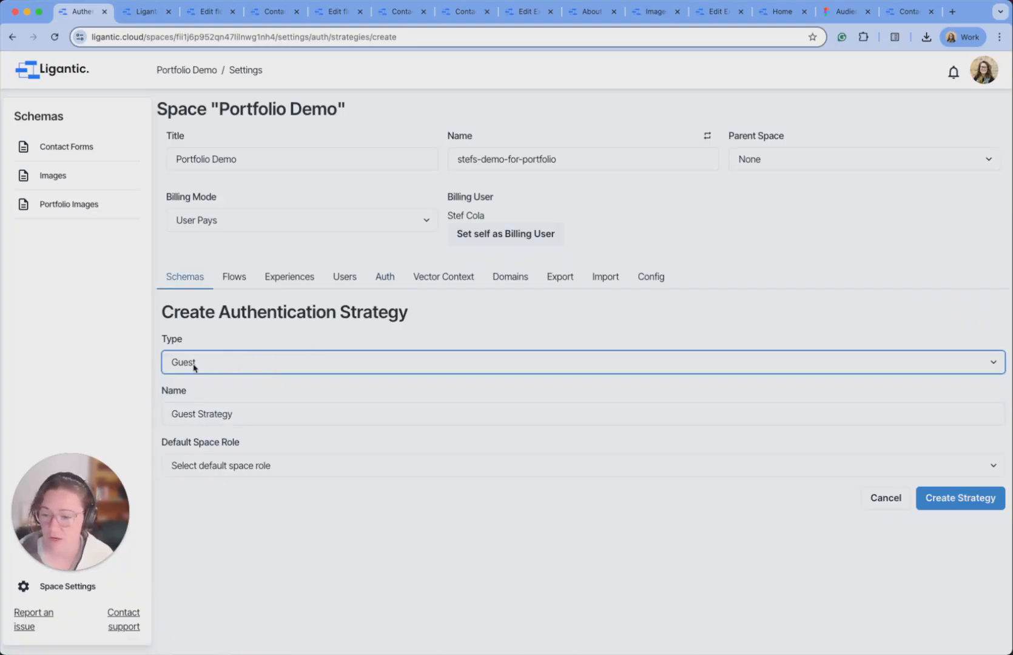
{"action": "left_click", "coordinate": [316, 472]}
{"action": "left_click", "coordinate": [295, 481]}
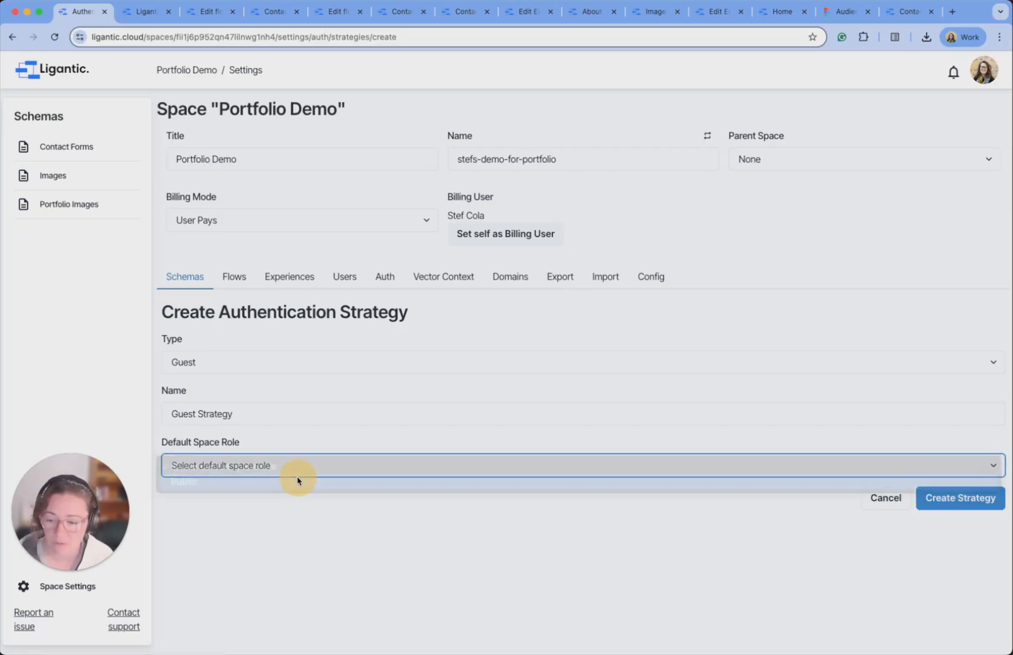
{"action": "left_click", "coordinate": [965, 502]}
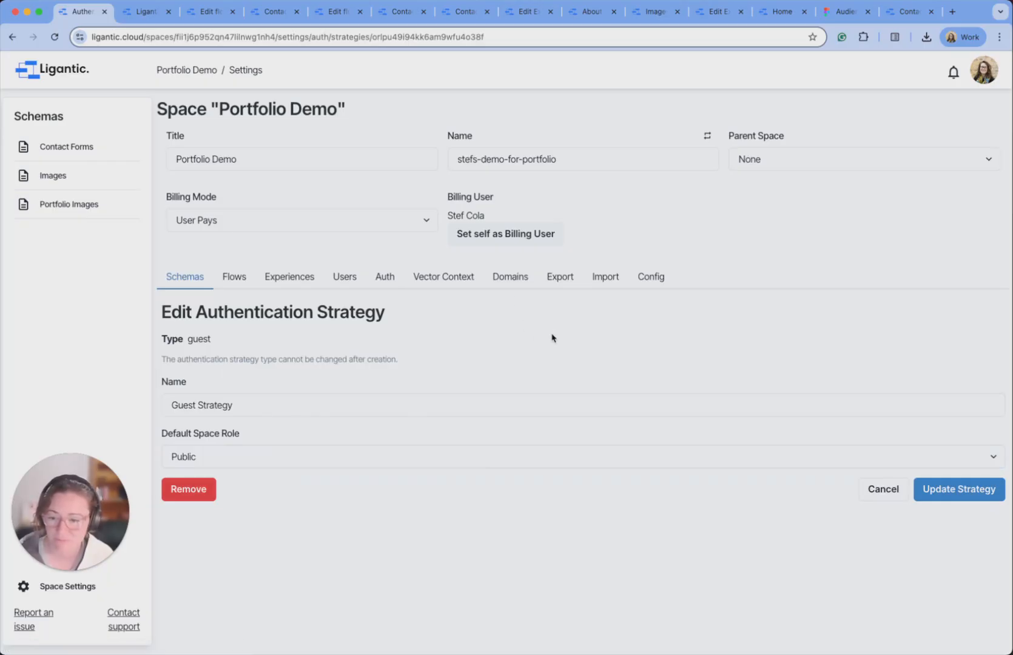
{"action": "left_click", "coordinate": [965, 499]}
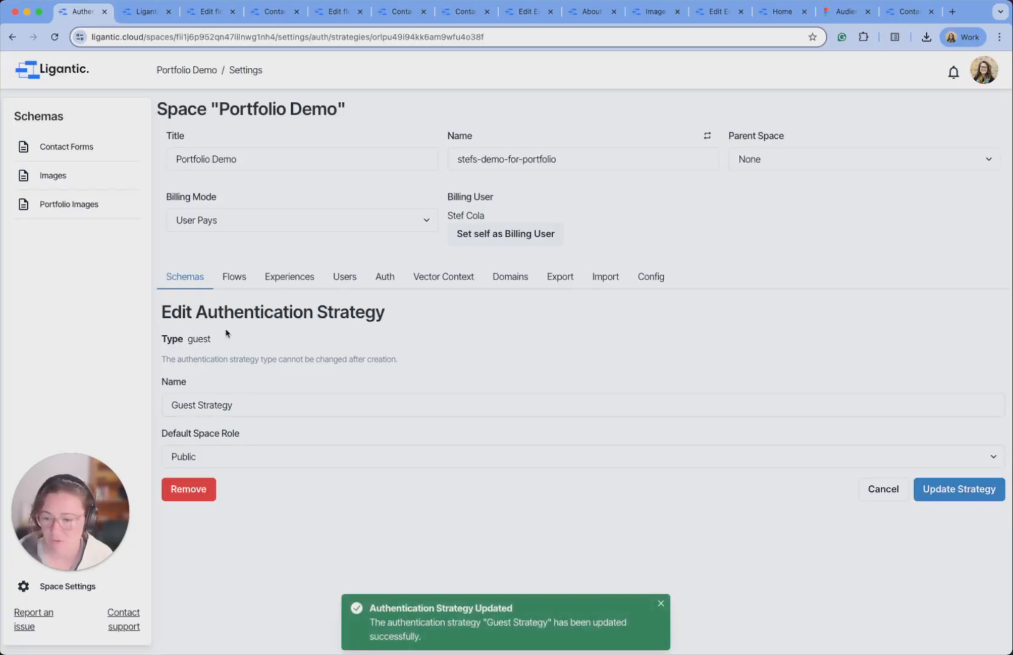
{"action": "left_click", "coordinate": [294, 282]}
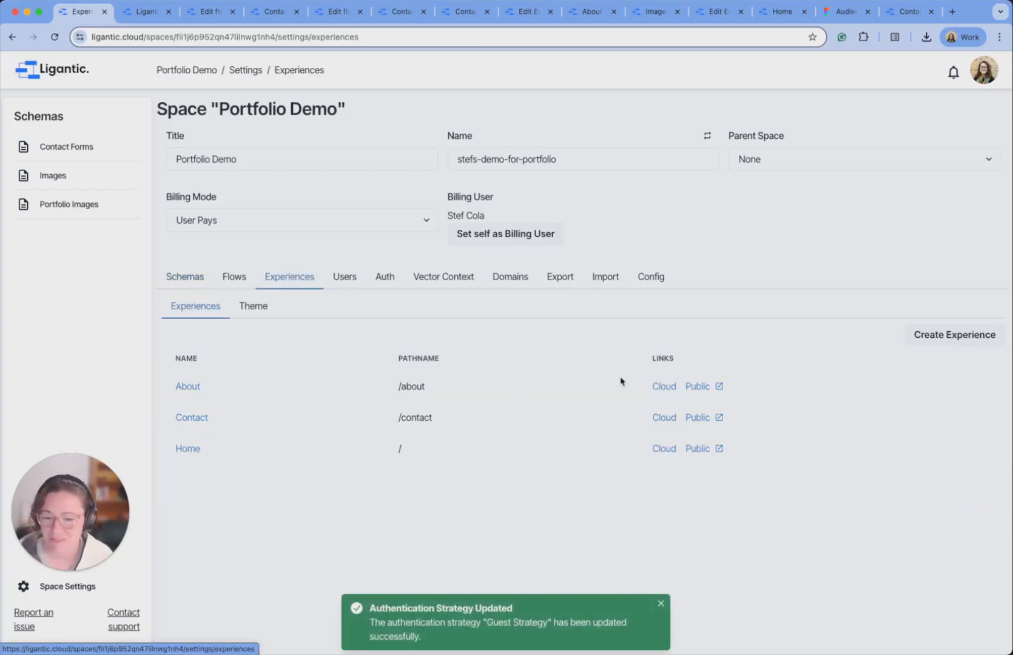
Browse the live Home, About and Contact pages at the subdomain, then return to Ligantic's Experiences.
{"action": "left_click", "coordinate": [698, 450]}
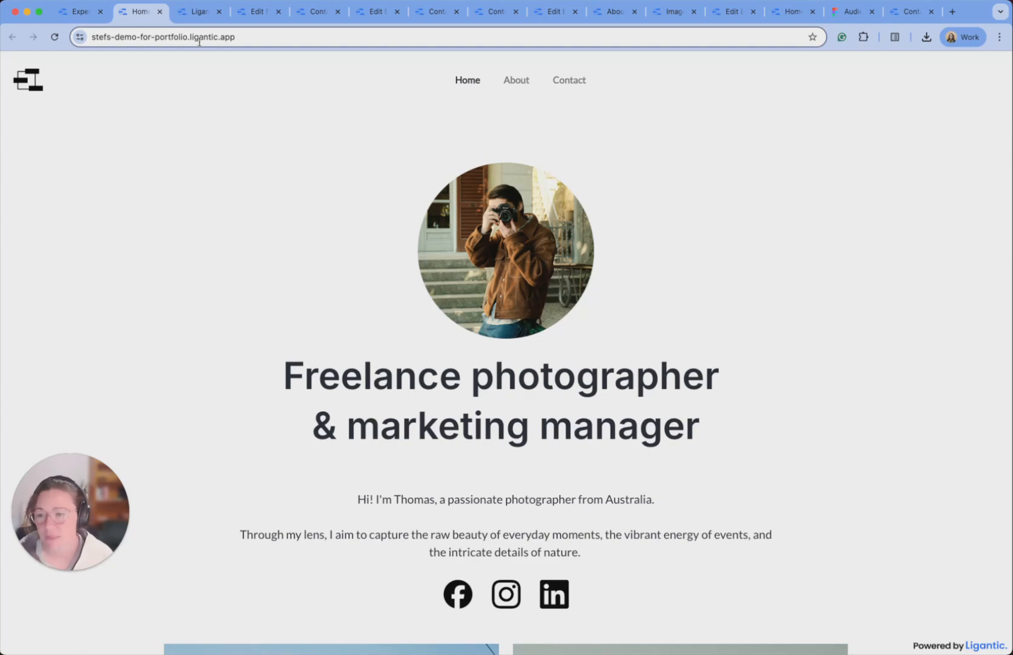
{"action": "left_click_drag", "start_coordinate": [255, 37], "coordinate": [87, 40]}
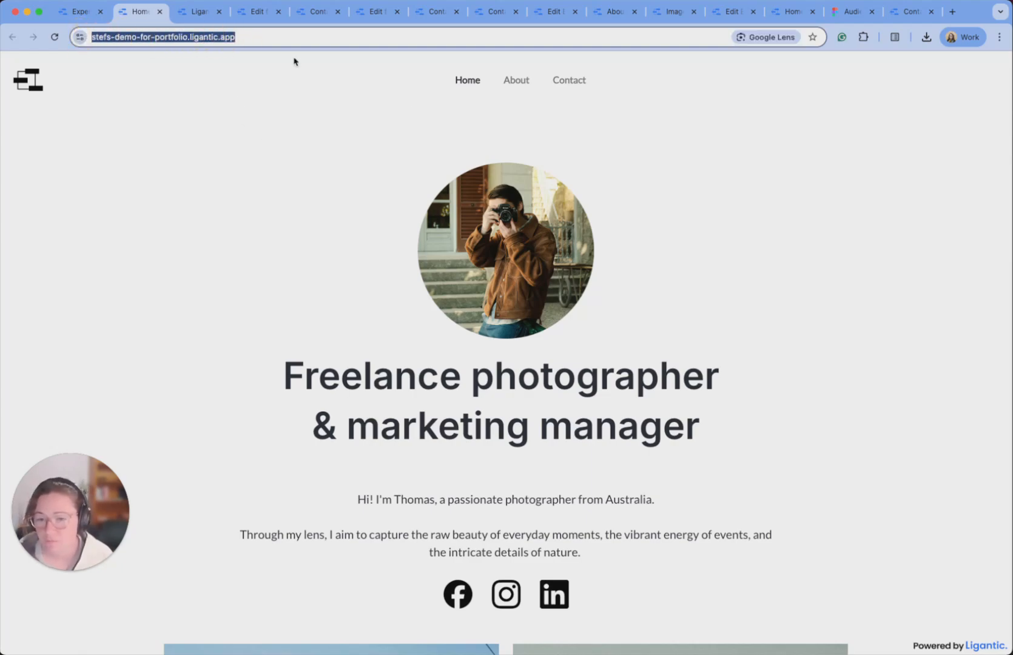
{"action": "left_click", "coordinate": [517, 80]}
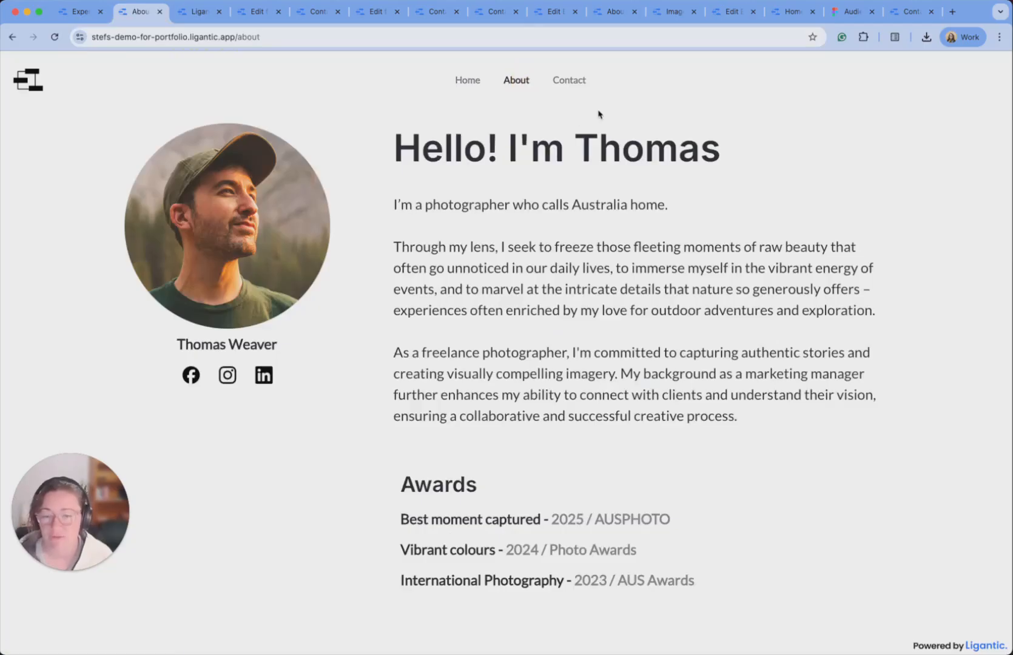
{"action": "left_click", "coordinate": [570, 81]}
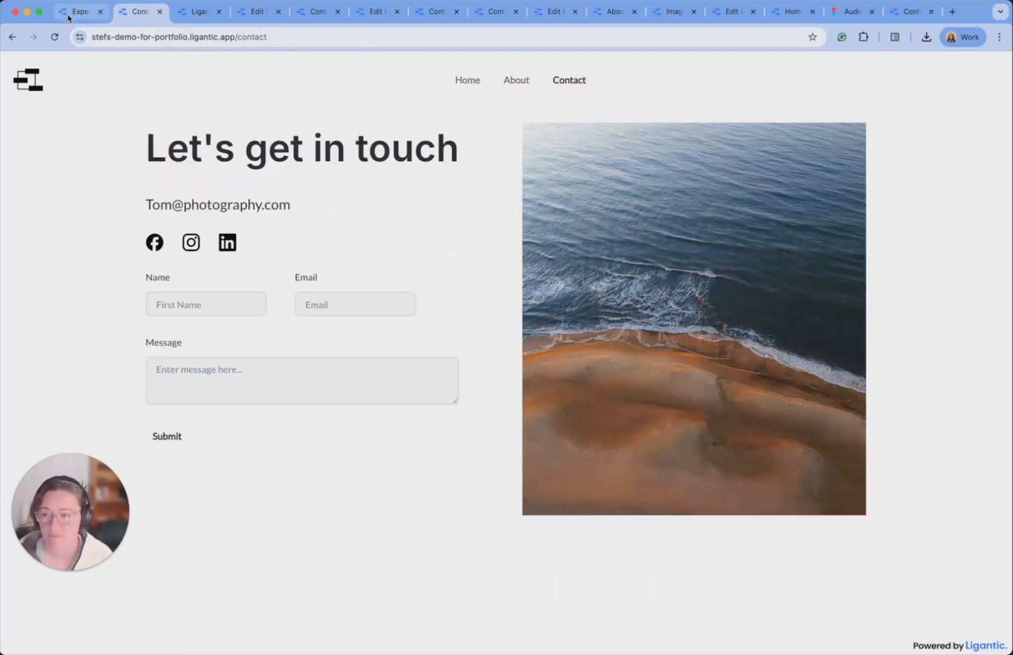
{"action": "left_click", "coordinate": [68, 15]}
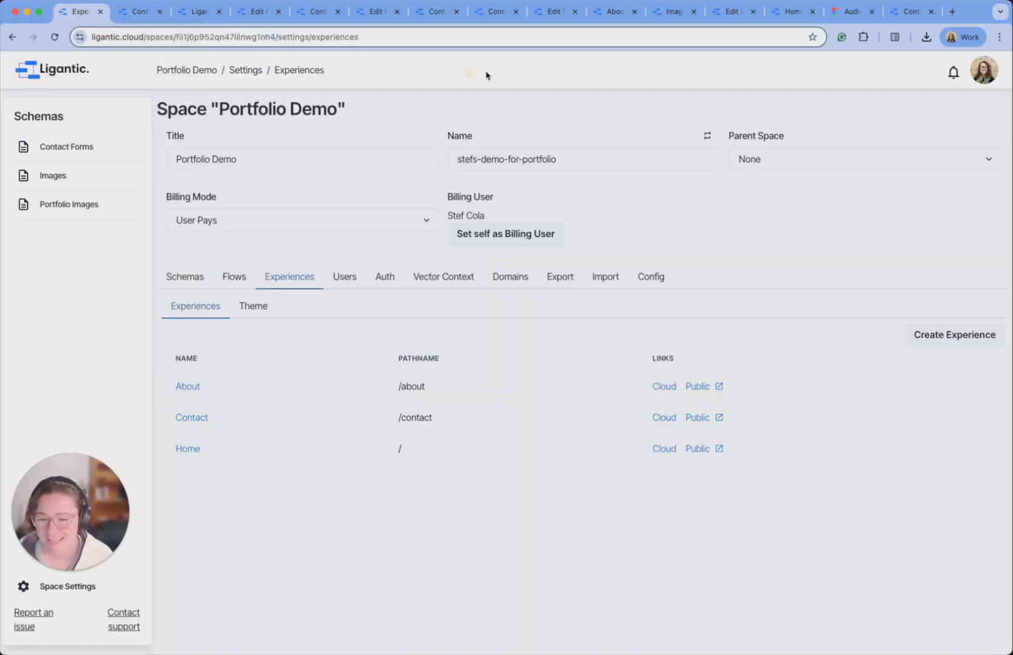